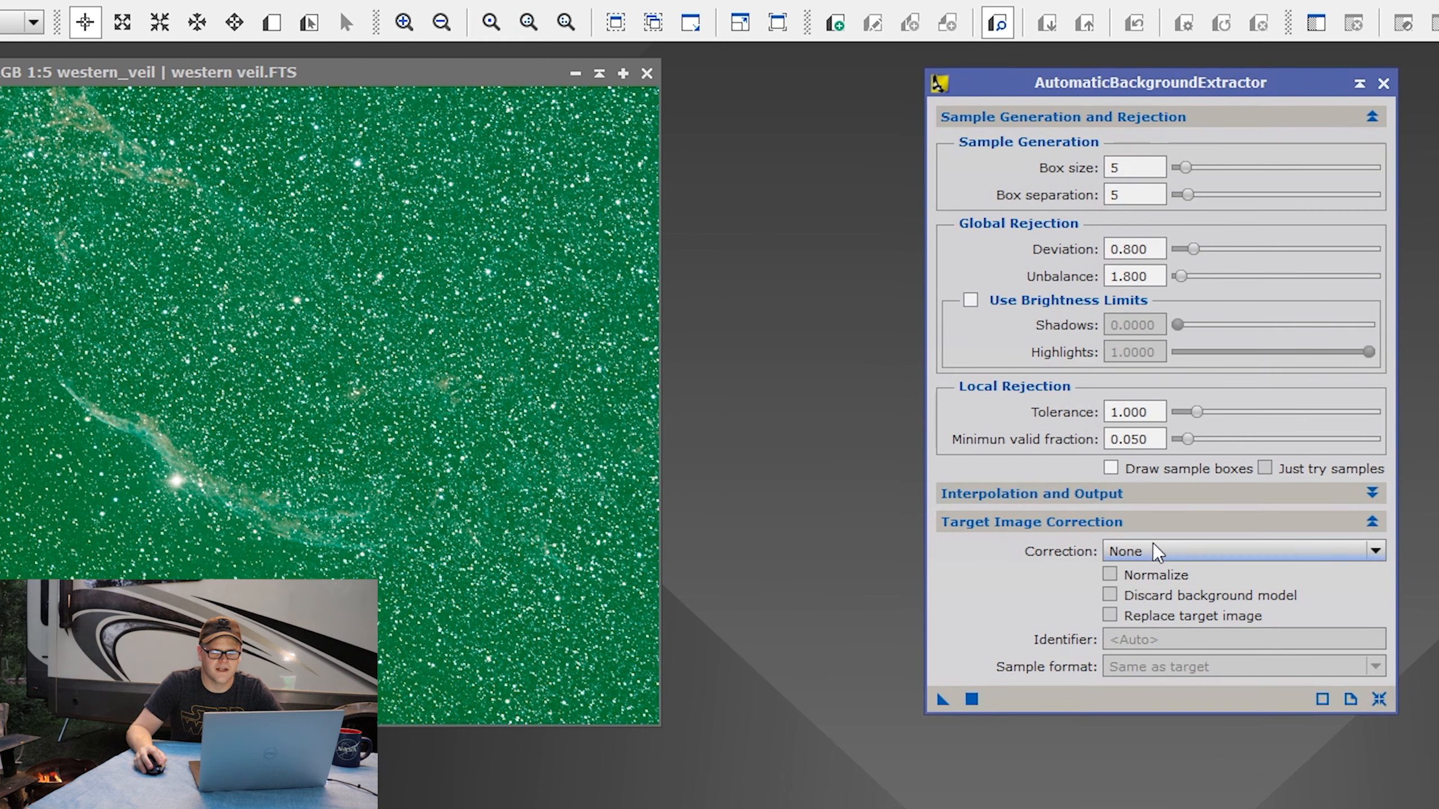
Step: Set the background extraction's target image correction to Subtraction and apply the process to the western_veil image
{"action": "left_click", "coordinate": [1149, 553]}
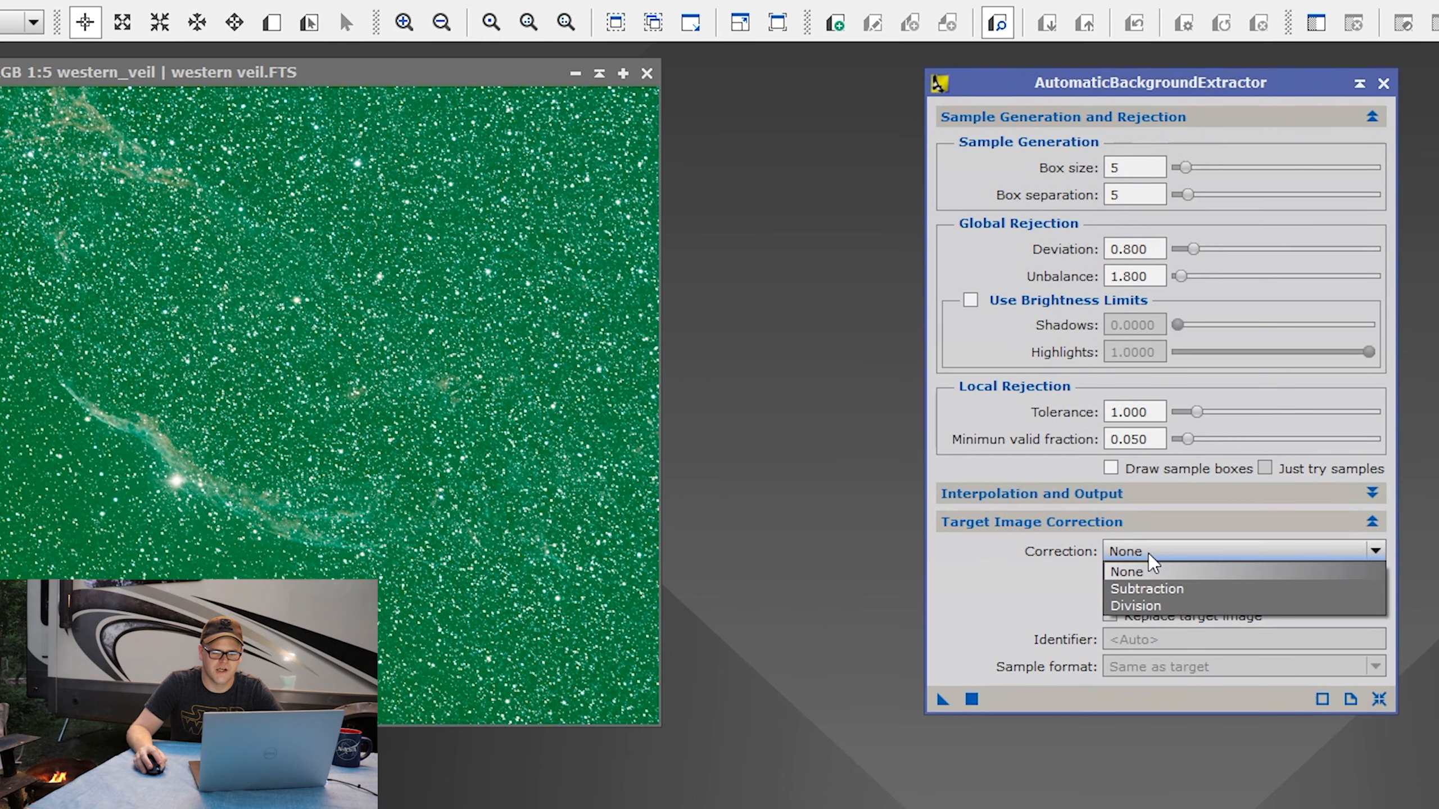
{"action": "left_click", "coordinate": [1199, 587]}
{"action": "left_click_drag", "start_coordinate": [942, 698], "coordinate": [339, 323]}
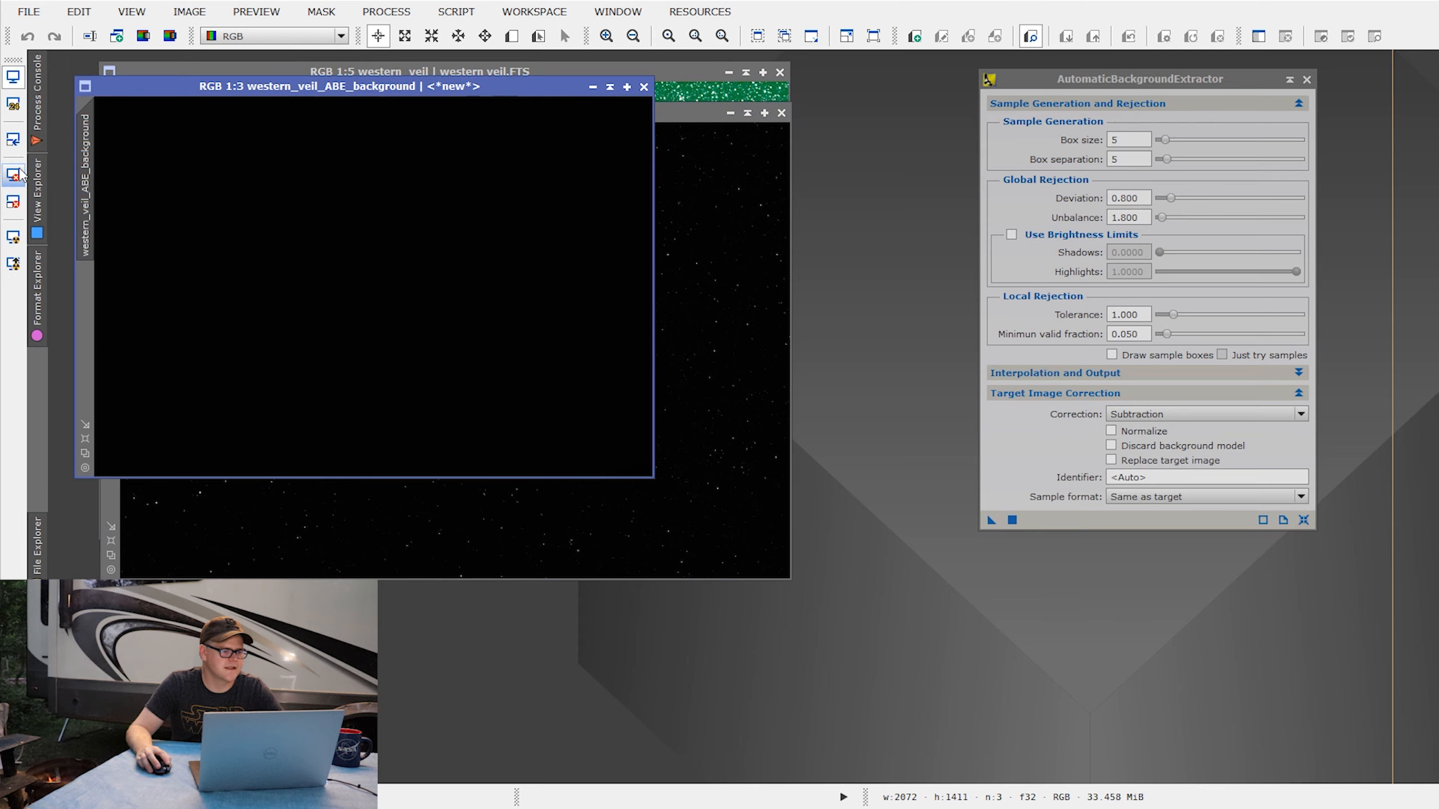
Step: Auto-stretch the extracted background model for a check and close it, and auto-stretch the display of the western_veil_ABE image
{"action": "left_click", "coordinate": [9, 248]}
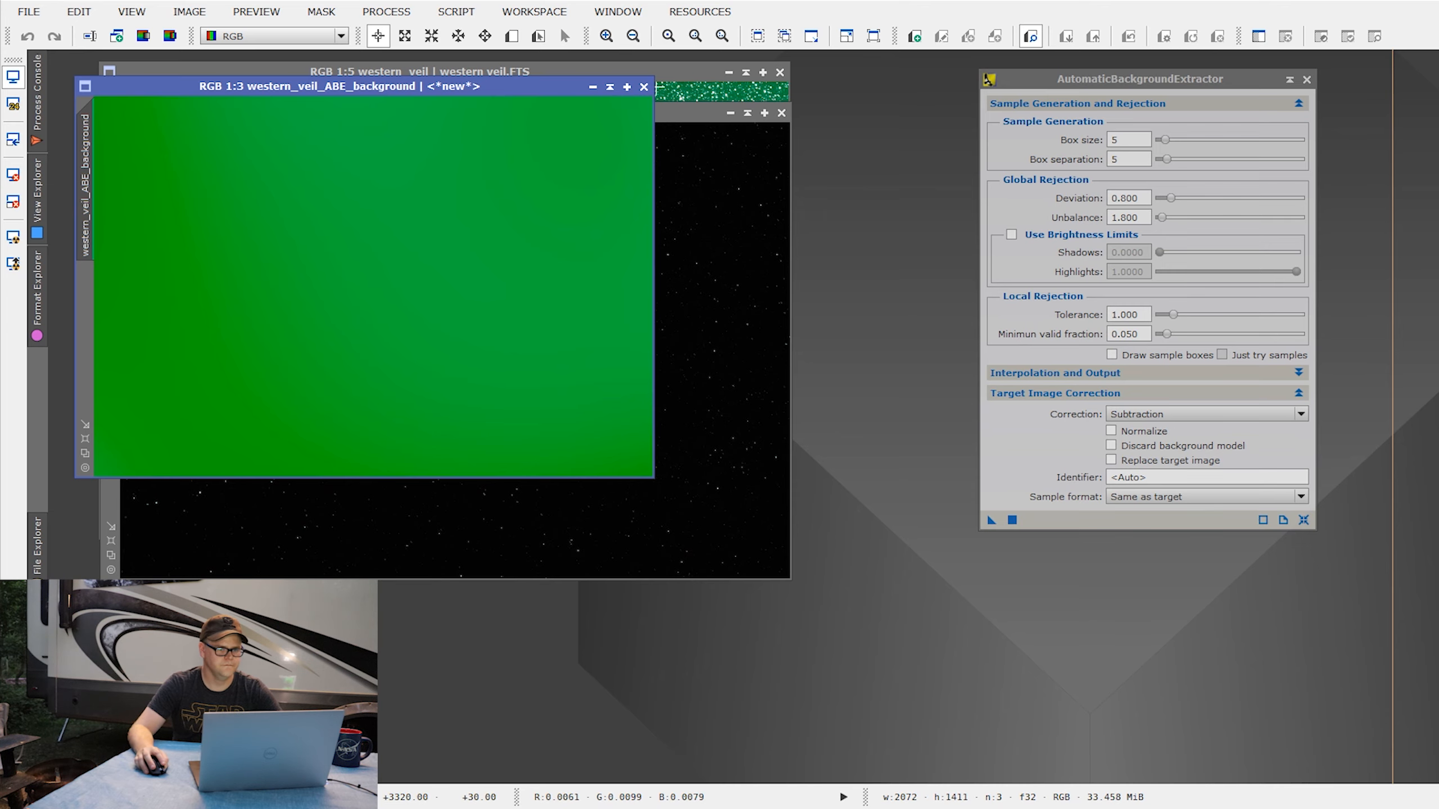
{"action": "left_click", "coordinate": [645, 86]}
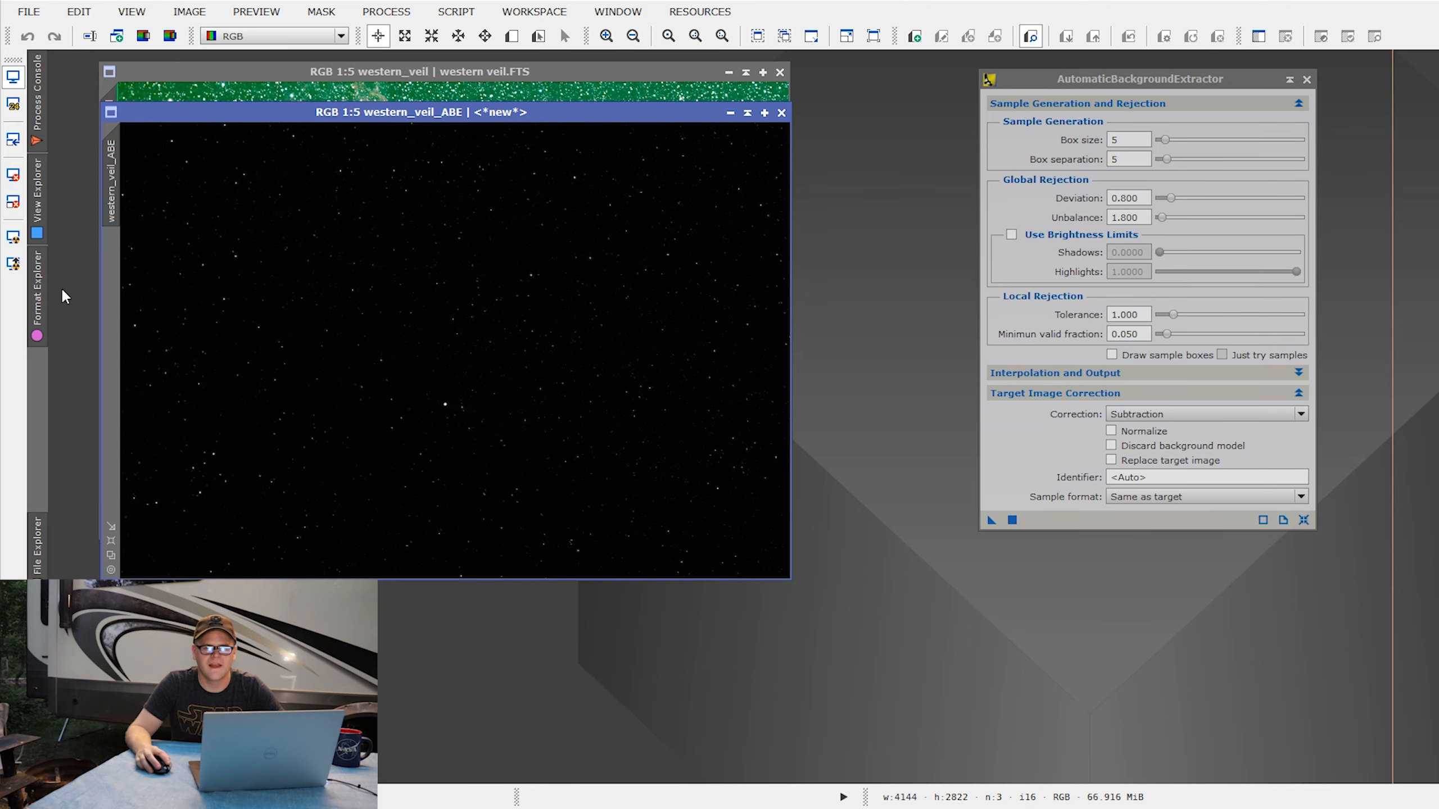
{"action": "left_click", "coordinate": [13, 238]}
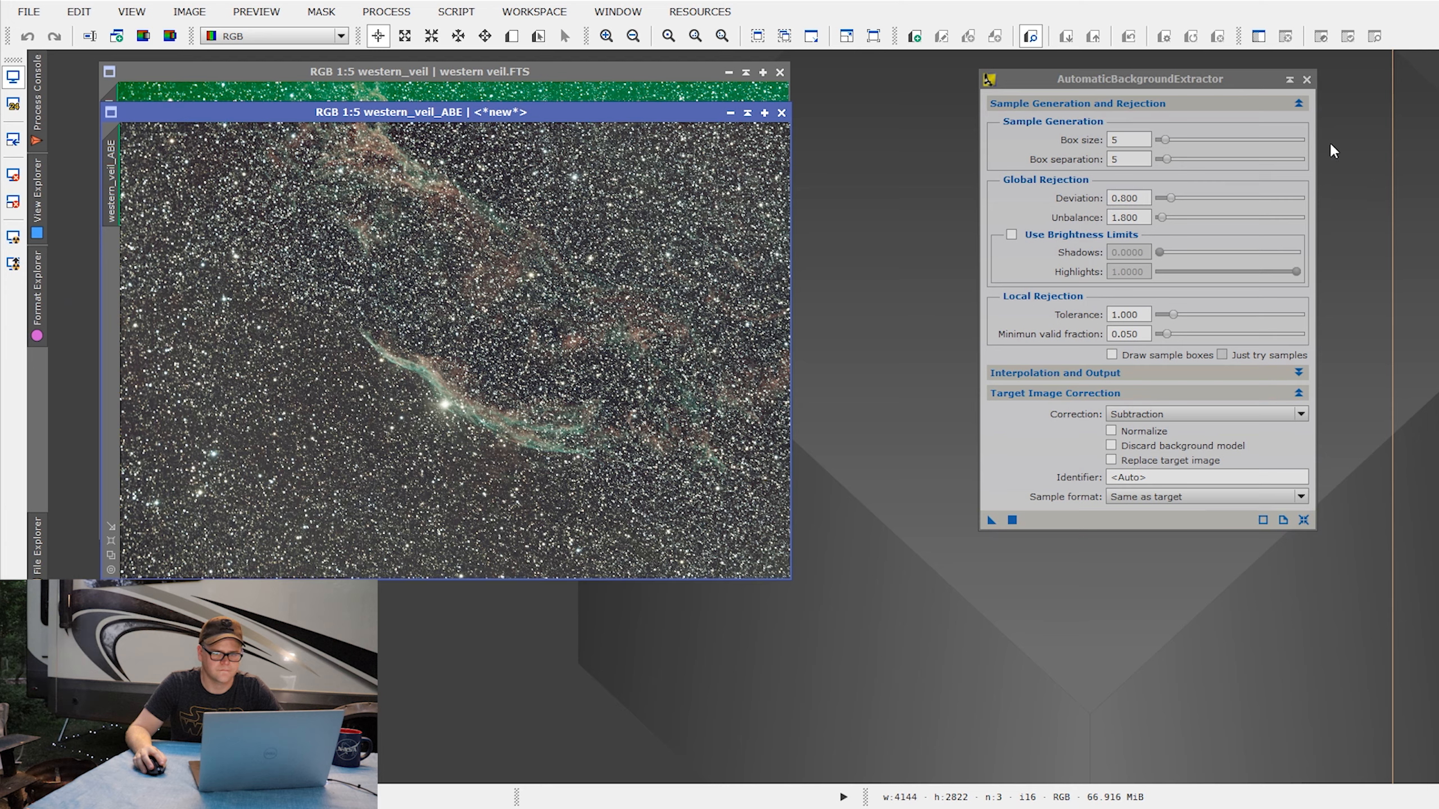
{"action": "left_click", "coordinate": [1290, 79]}
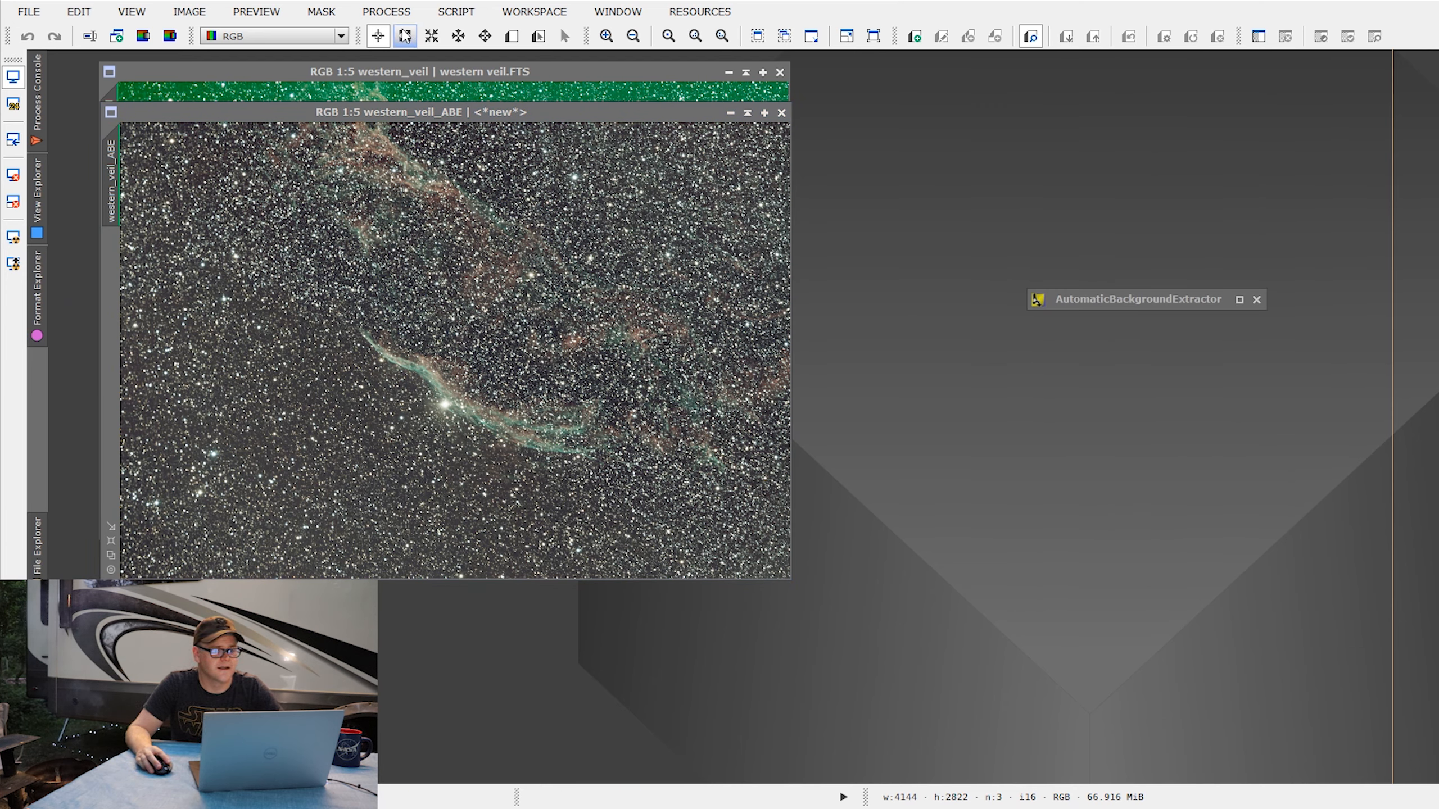
Step: Define a preview of about 12 × 18 px on a star-free patch of sky near the lower edge of western_veil_ABE and check it up close
{"action": "left_click", "coordinate": [505, 41]}
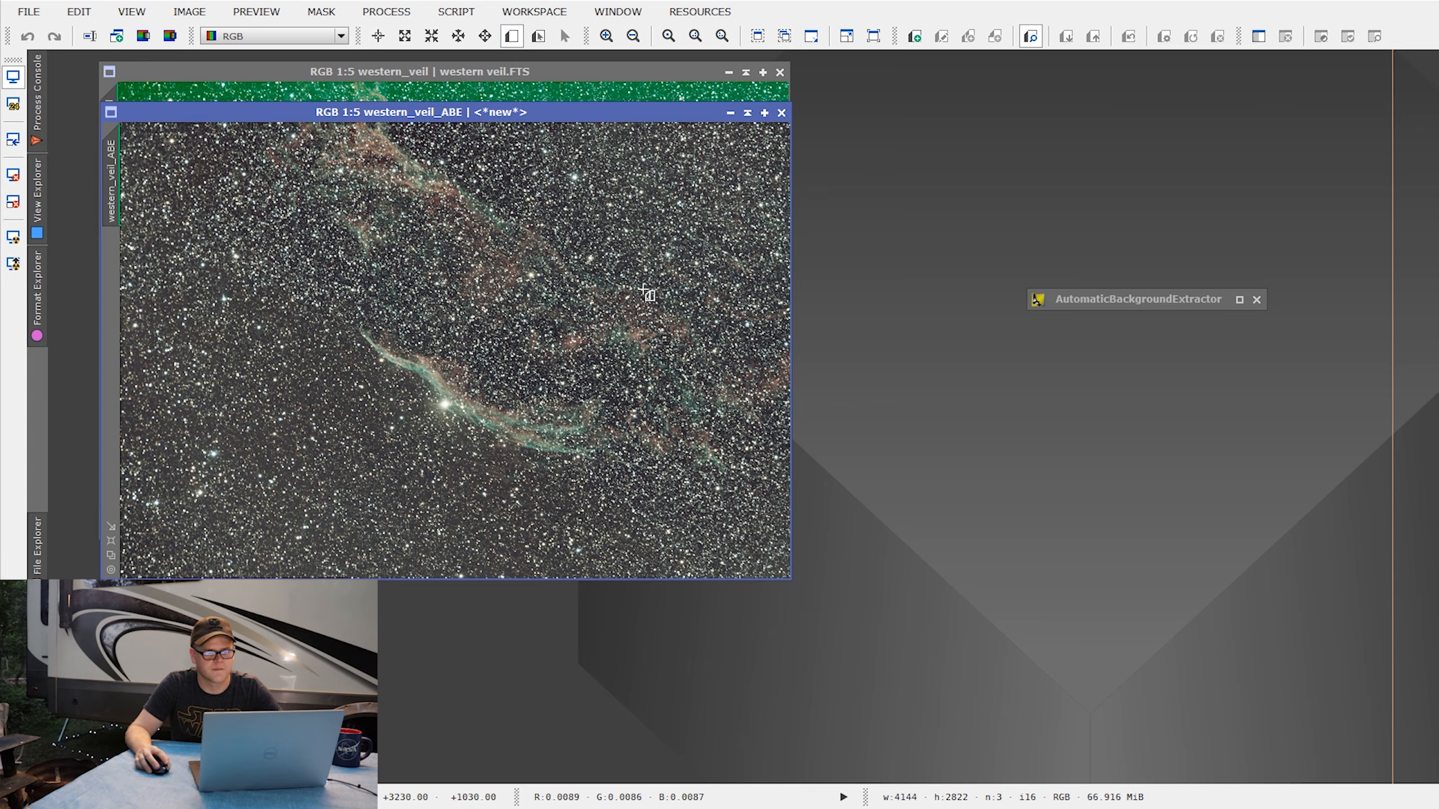
{"action": "scroll", "coordinate": [662, 368], "scroll_direction": "down", "scroll_amount": 2}
{"action": "scroll", "coordinate": [662, 368], "scroll_direction": "up", "scroll_amount": 8}
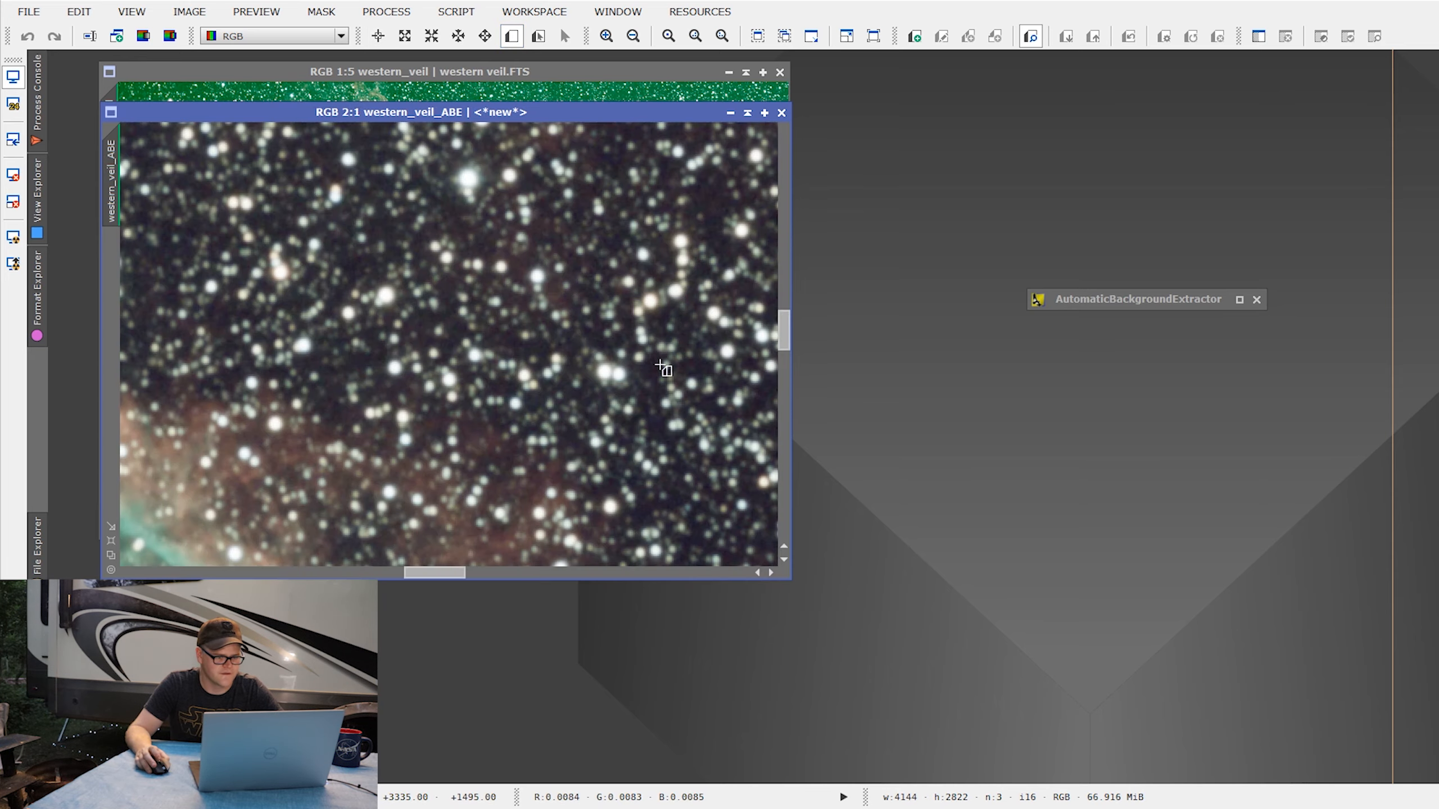
{"action": "left_click_drag", "start_coordinate": [784, 331], "coordinate": [784, 427]}
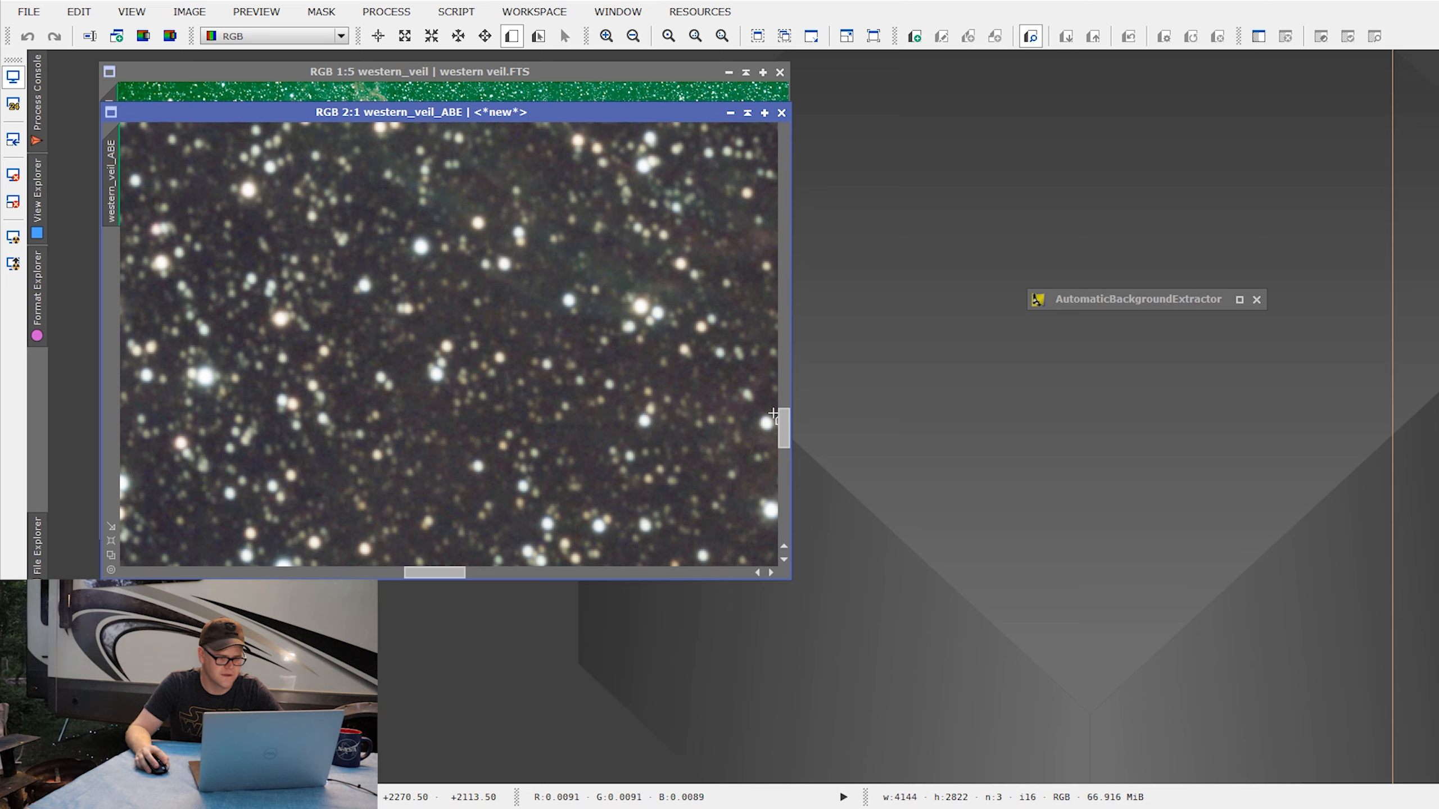
{"action": "left_click_drag", "start_coordinate": [418, 574], "coordinate": [599, 574]}
{"action": "left_click_drag", "start_coordinate": [784, 430], "coordinate": [784, 540]}
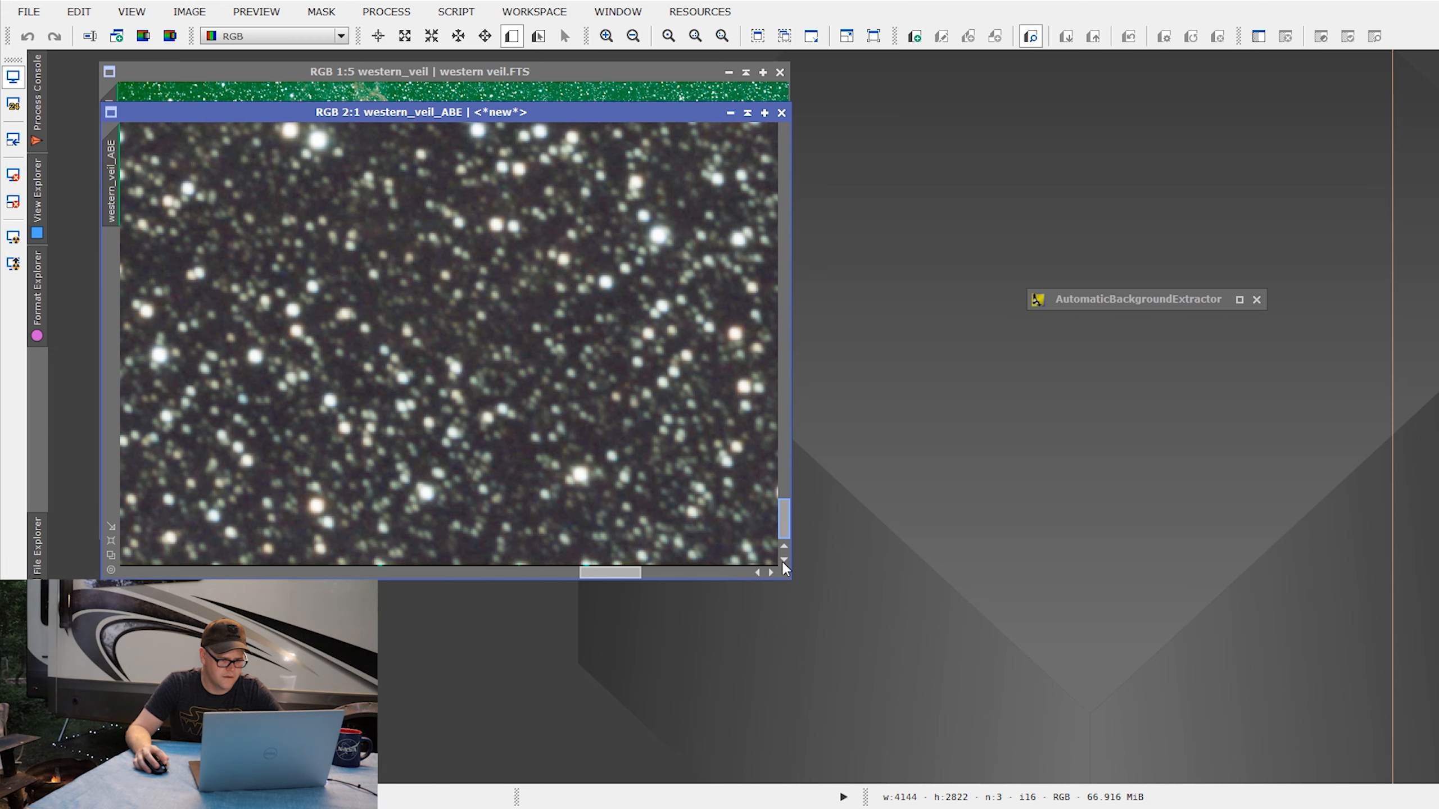
{"action": "left_click_drag", "start_coordinate": [638, 577], "coordinate": [535, 576]}
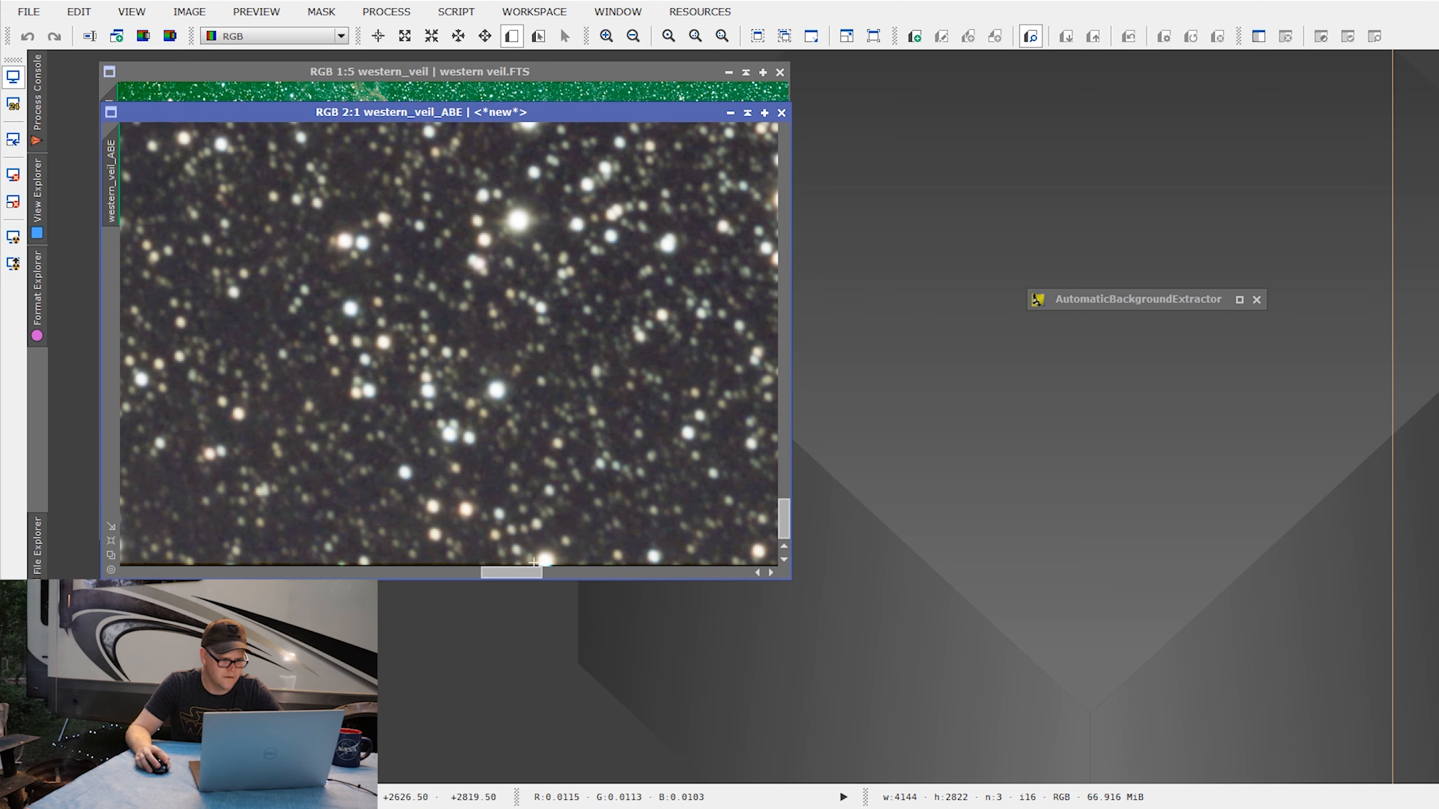
{"action": "left_click_drag", "start_coordinate": [397, 239], "coordinate": [417, 265]}
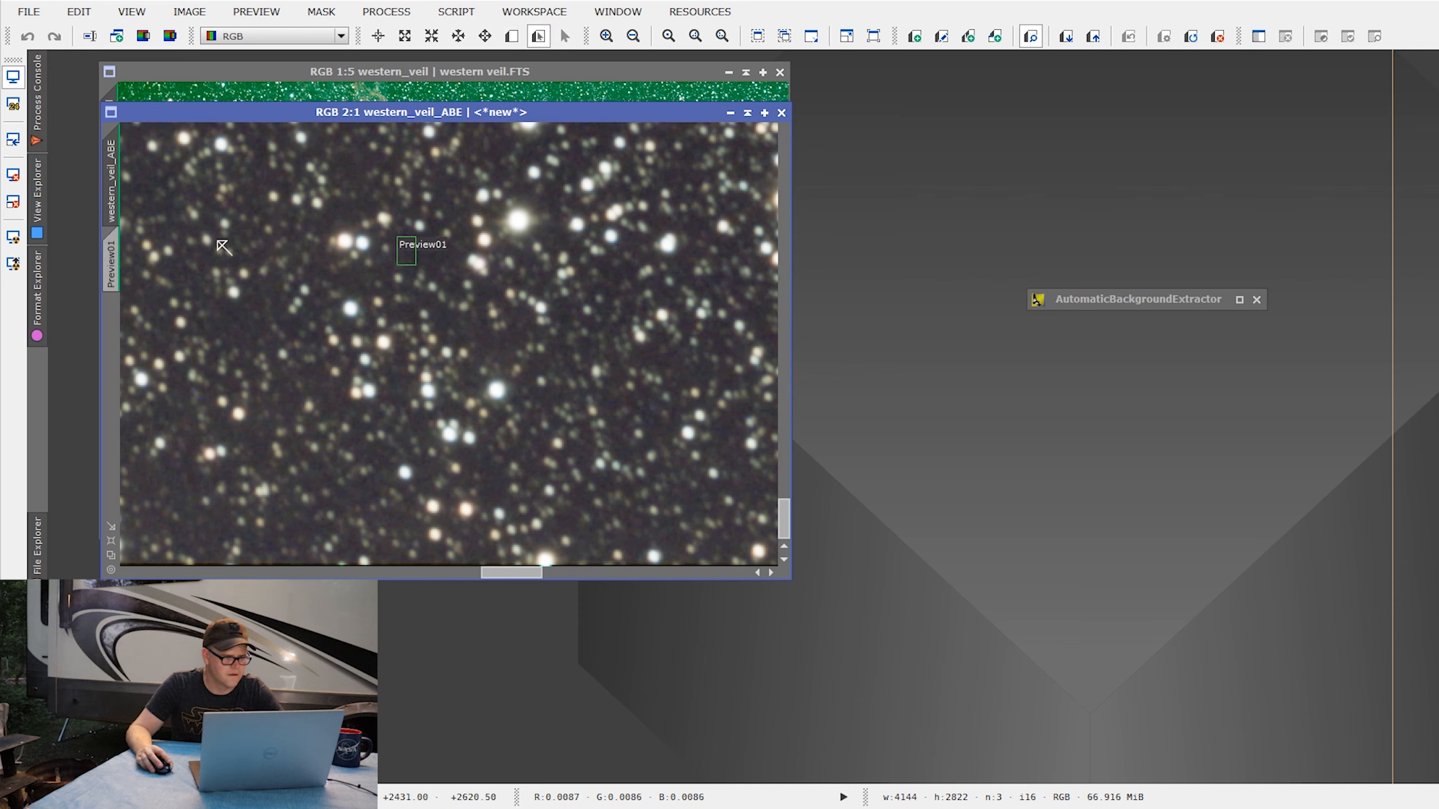
{"action": "left_click", "coordinate": [119, 262]}
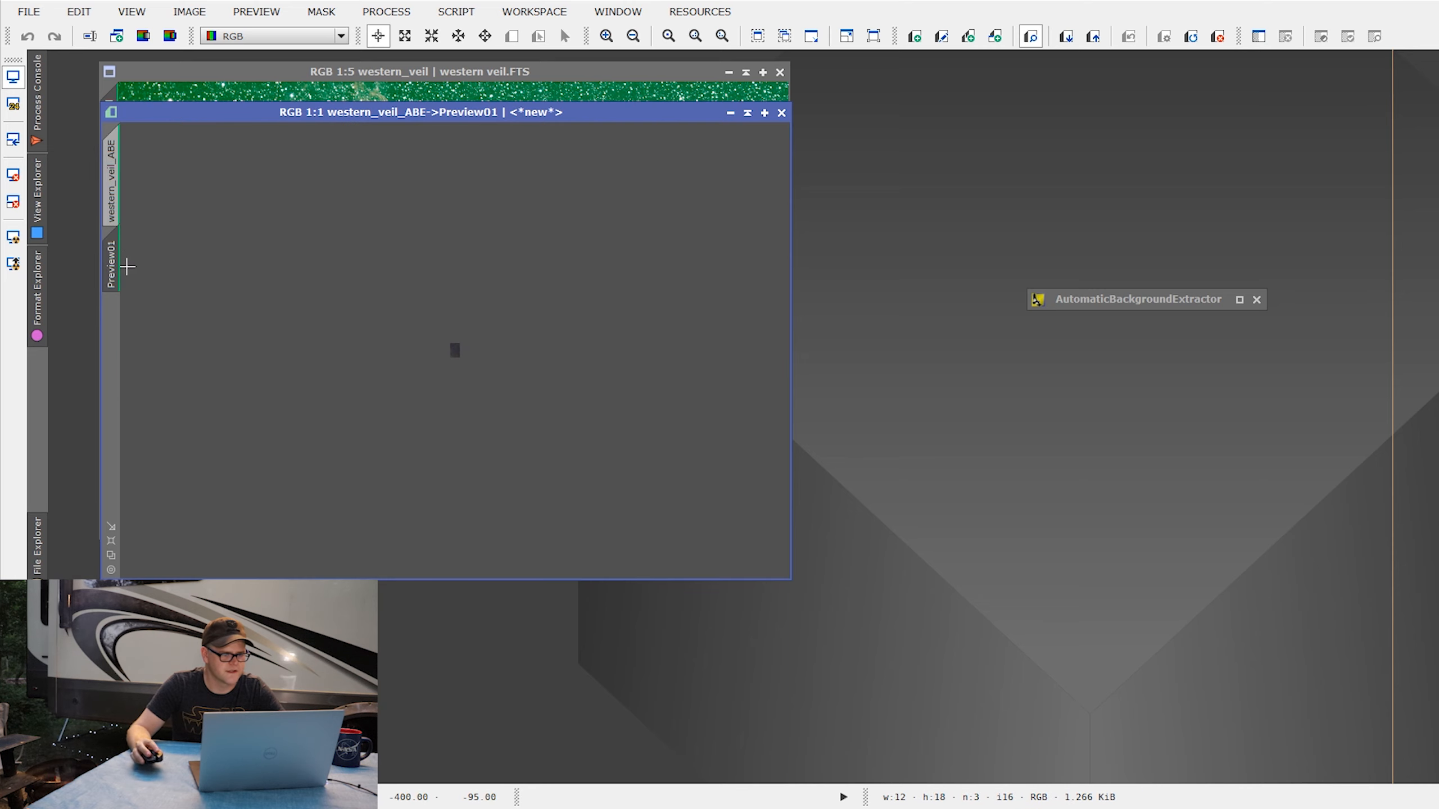
{"action": "scroll", "coordinate": [210, 309], "scroll_direction": "up", "scroll_amount": 1}
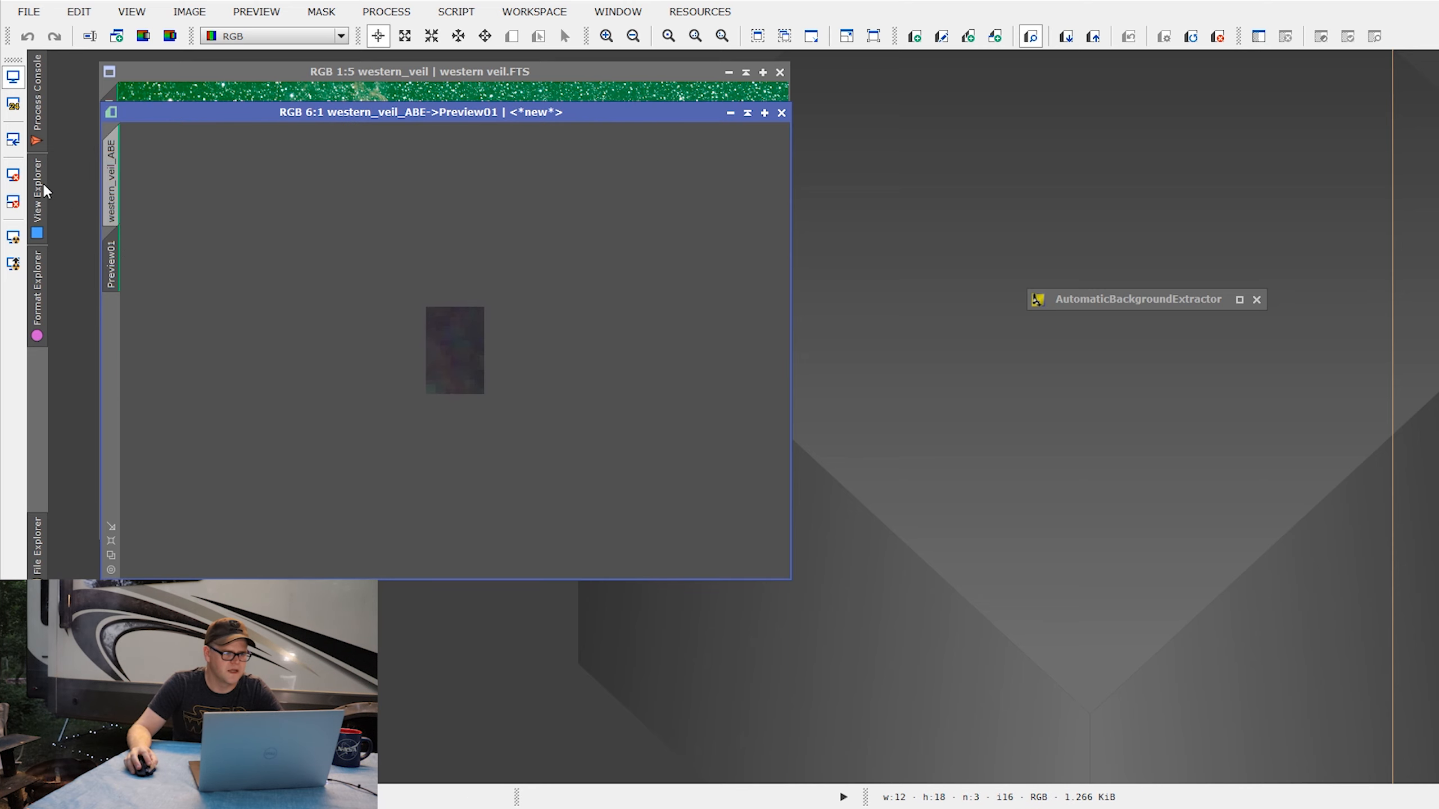
{"action": "left_click", "coordinate": [112, 187]}
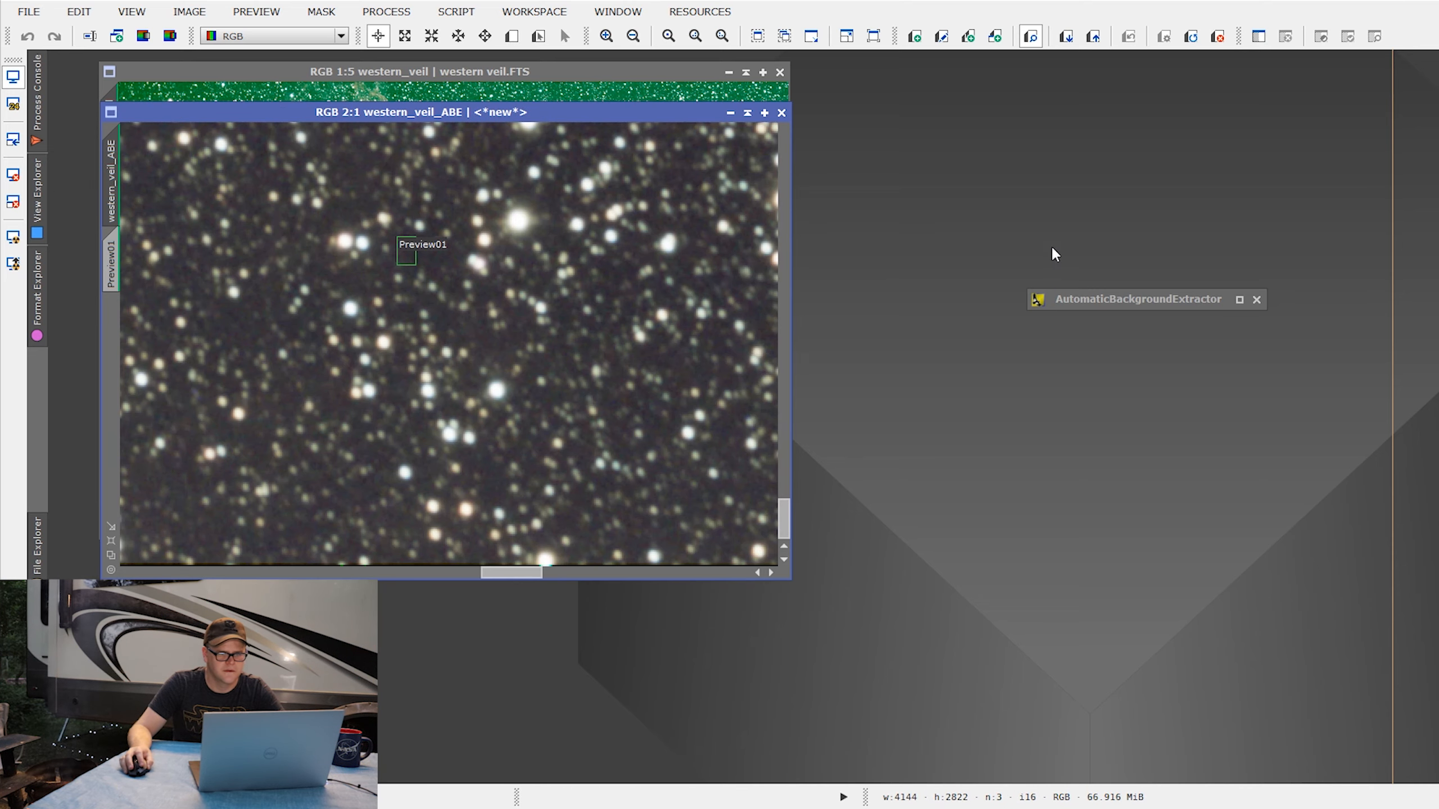
Step: Open the BackgroundNeutralization process and set its reference image to western_veil_ABE->Preview01
{"action": "left_click", "coordinate": [386, 11]}
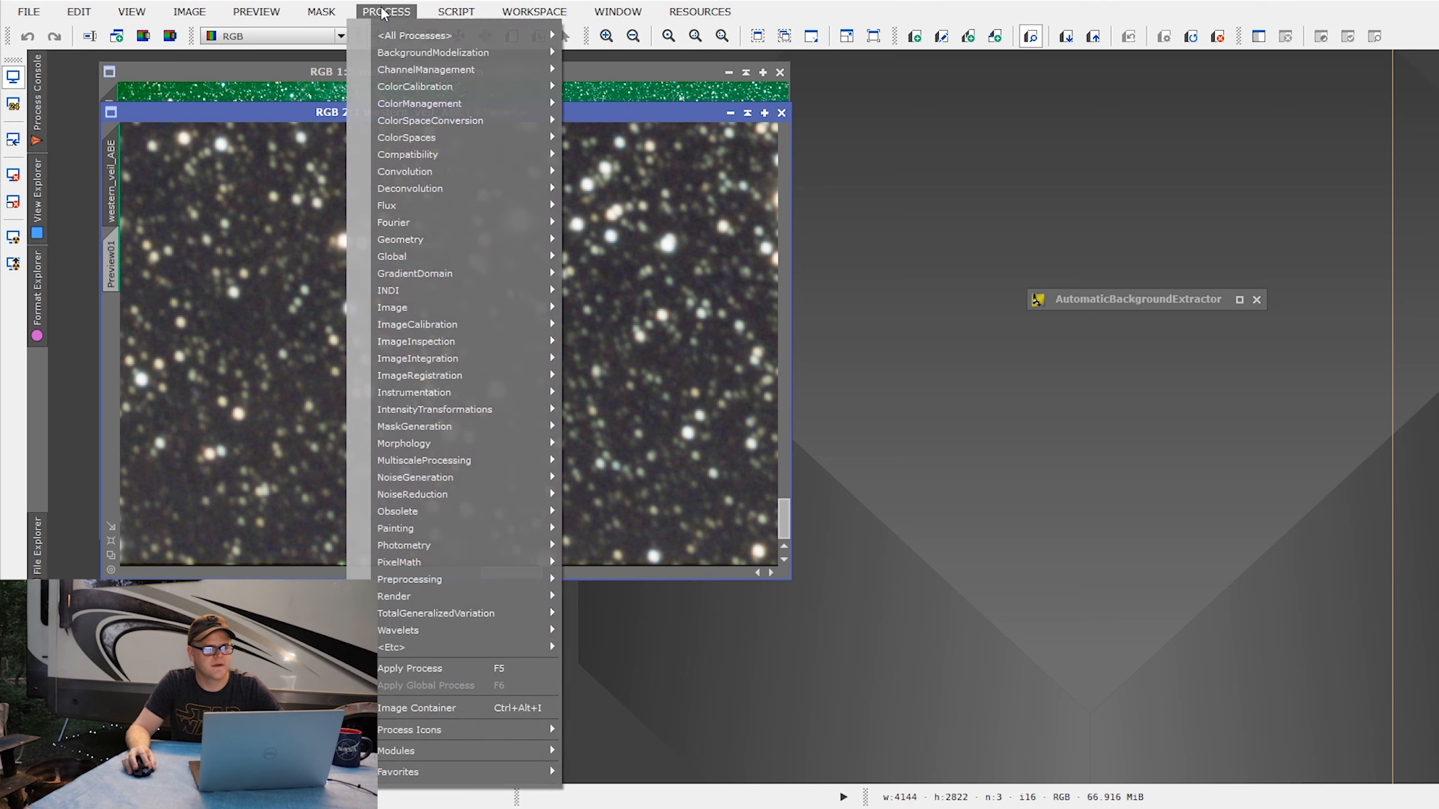
{"action": "mouse_move", "coordinate": [396, 33]}
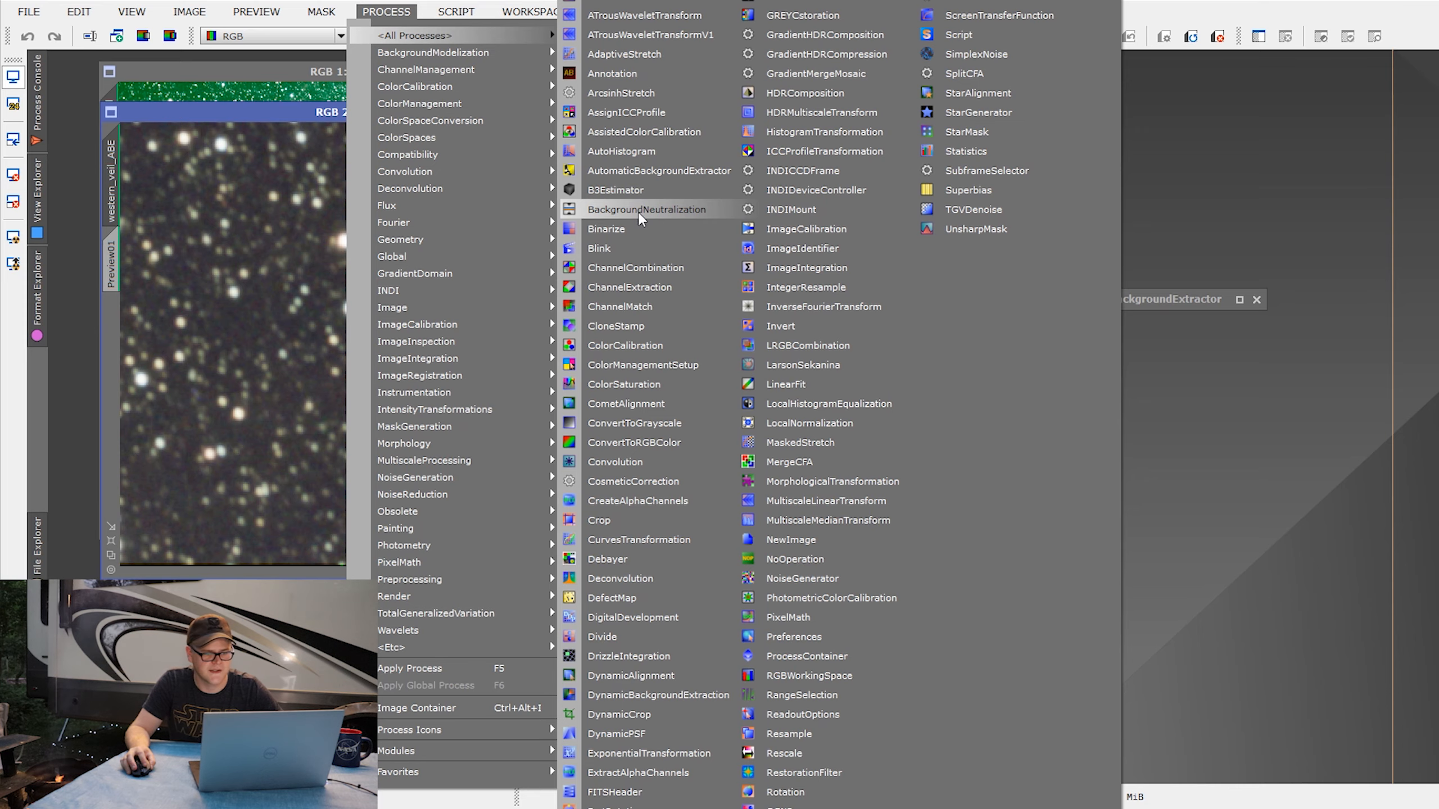
{"action": "left_click", "coordinate": [639, 211]}
{"action": "left_click_drag", "start_coordinate": [1237, 85], "coordinate": [1222, 333]}
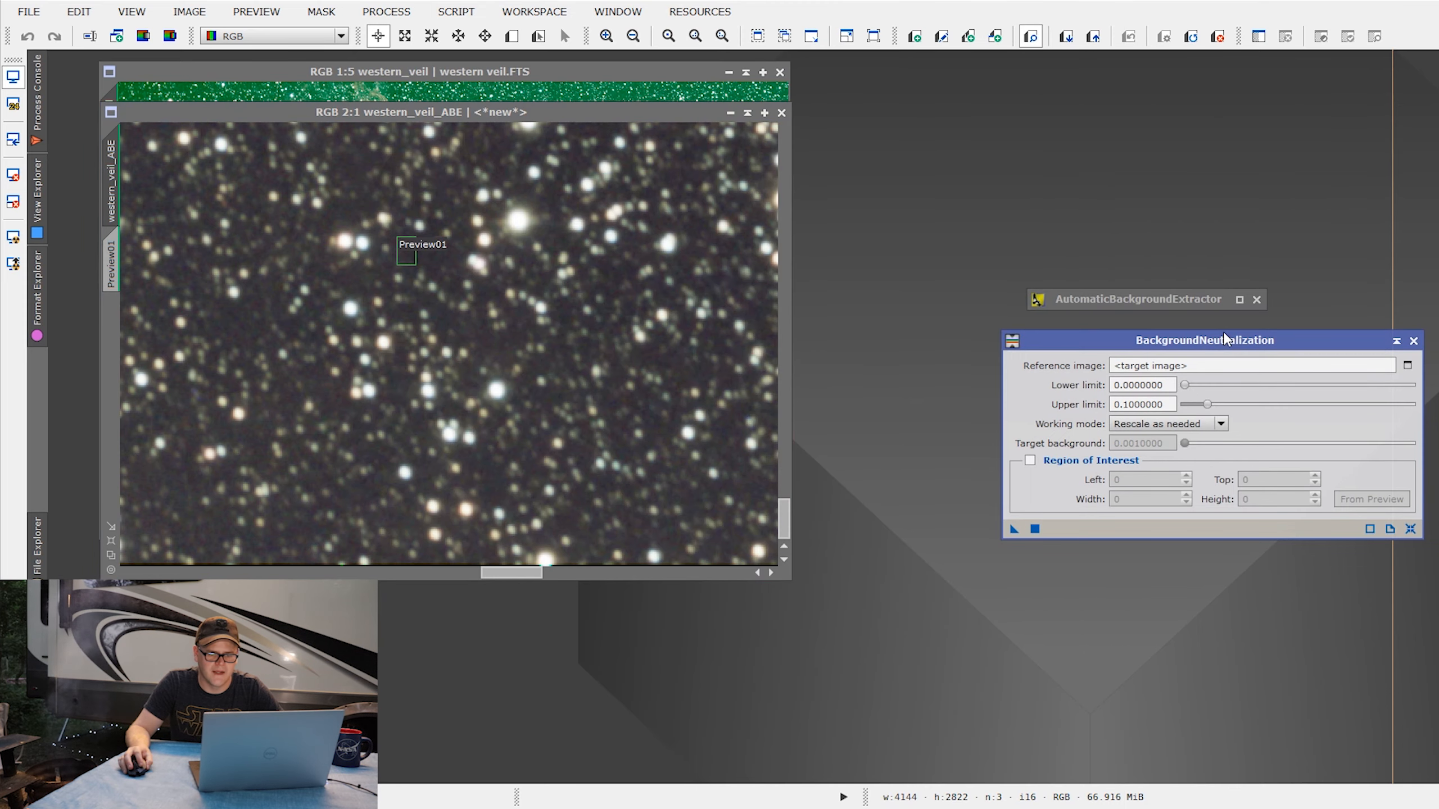
{"action": "left_click", "coordinate": [1408, 365]}
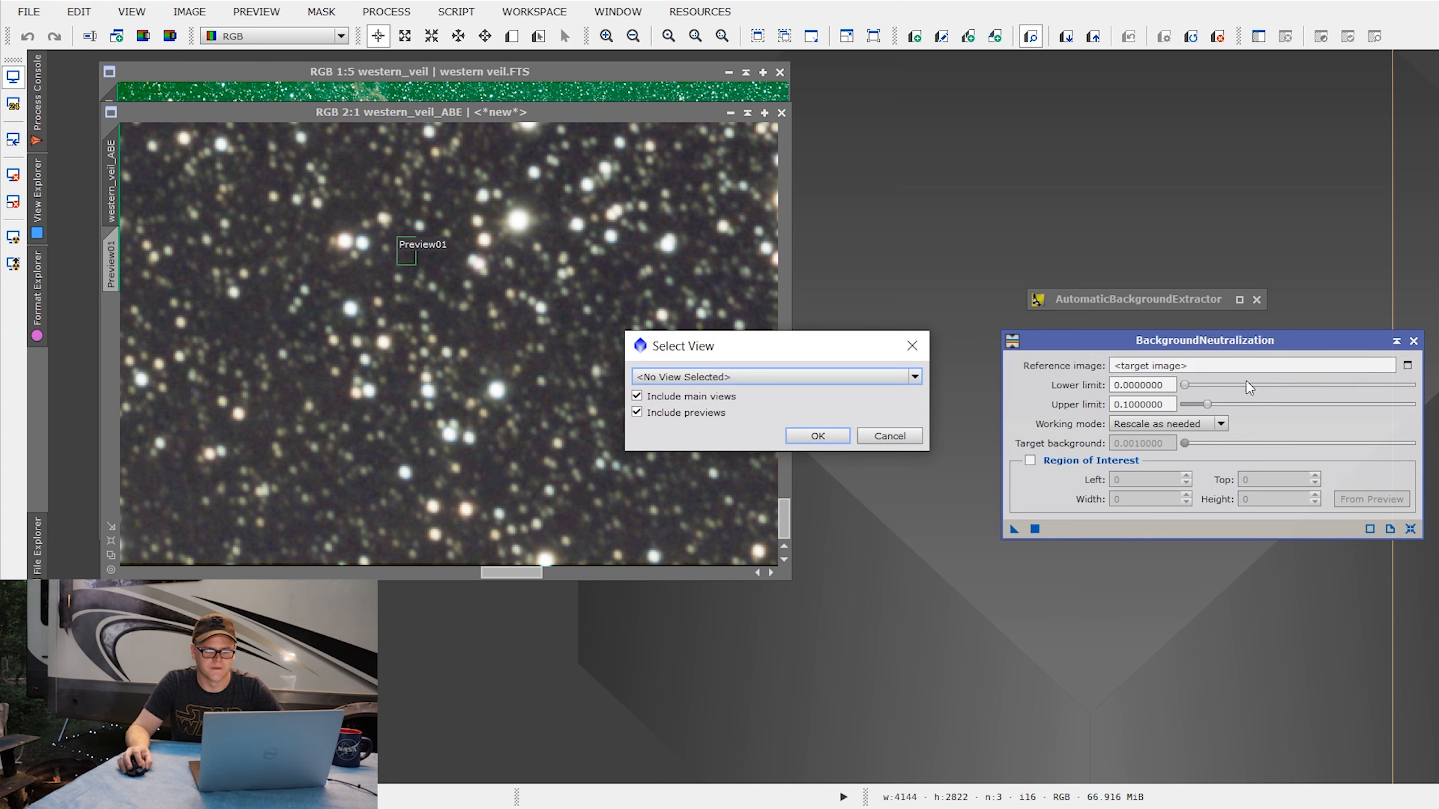
{"action": "left_click", "coordinate": [891, 384]}
{"action": "left_click", "coordinate": [765, 433]}
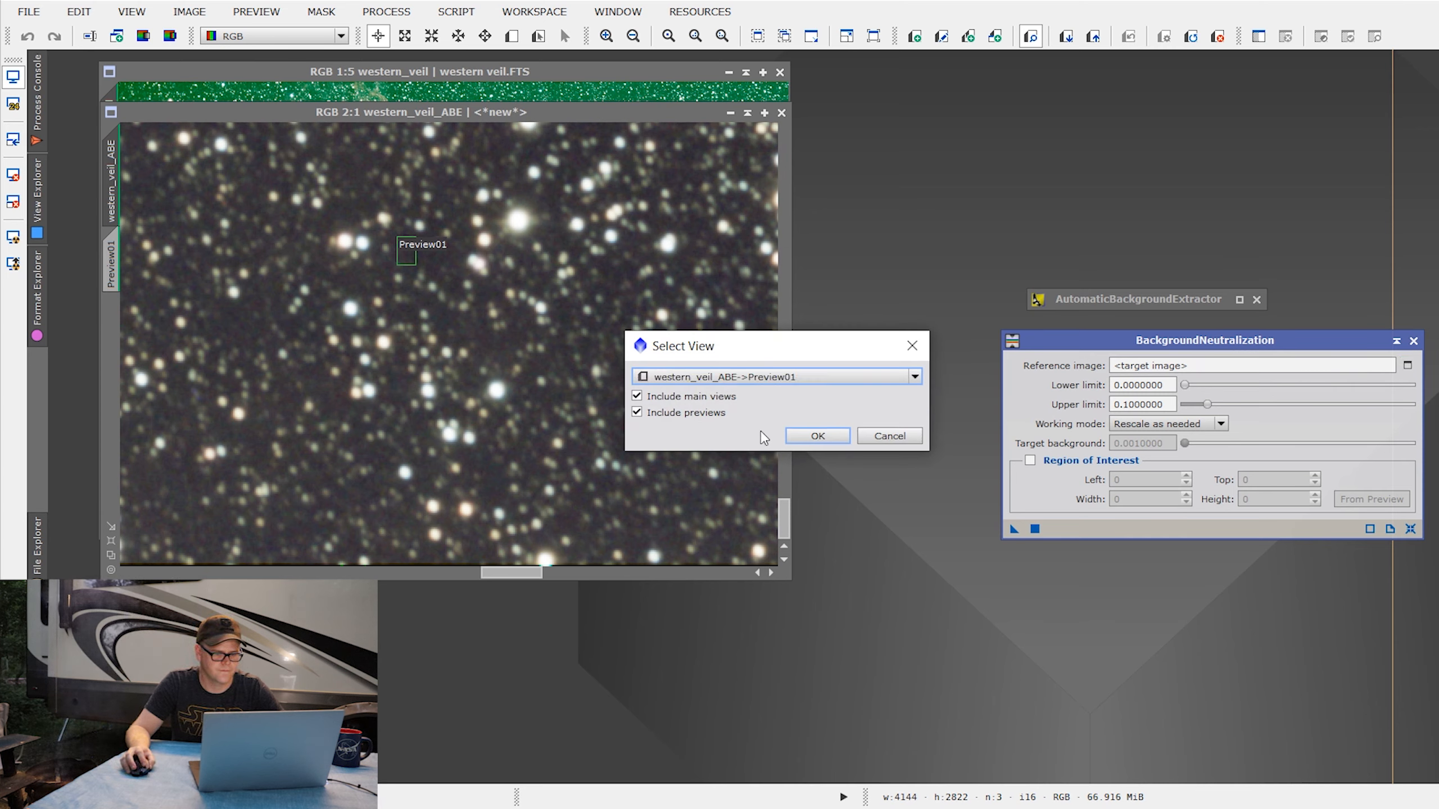
{"action": "left_click", "coordinate": [836, 433]}
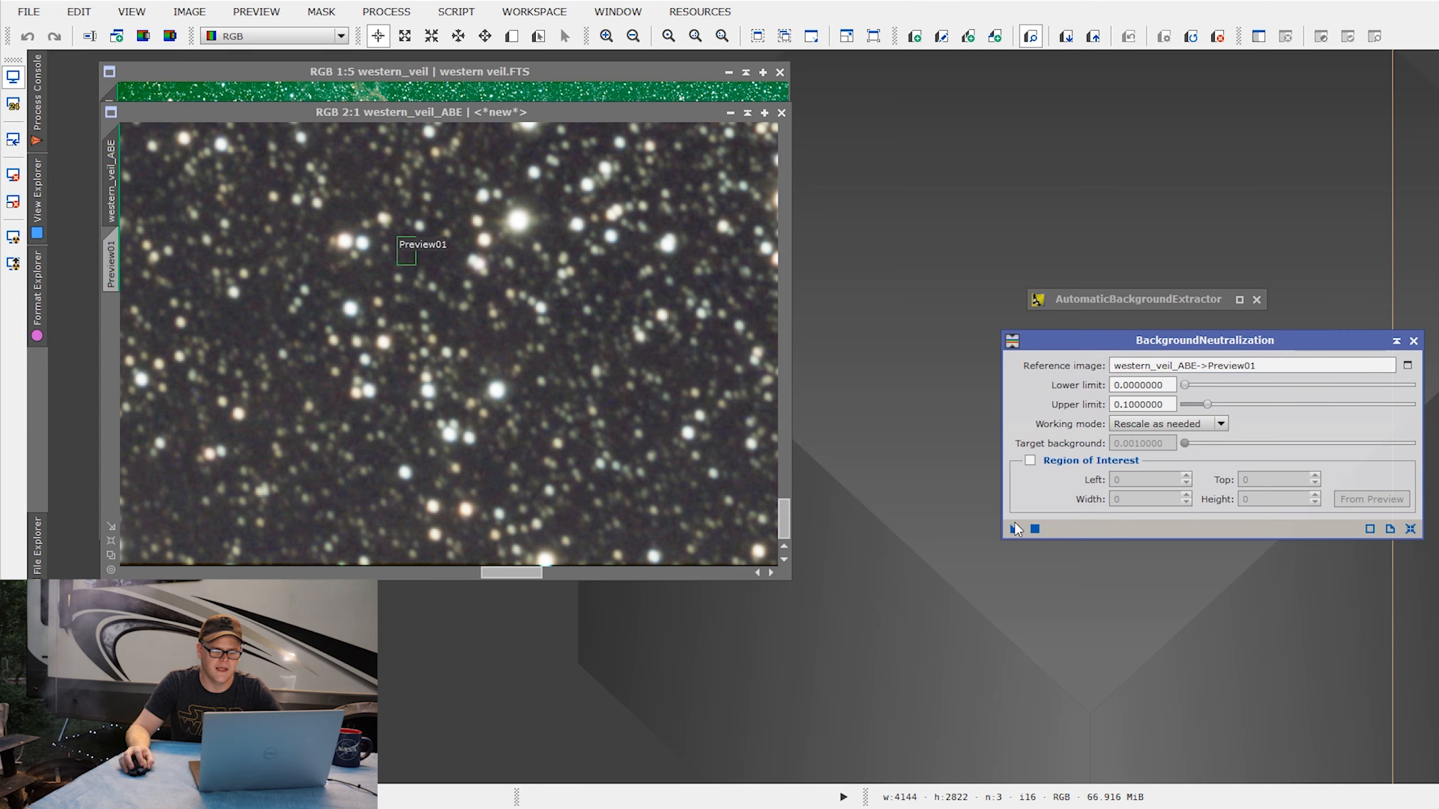
Step: Apply the background neutralization to the whole western_veil_ABE image
{"action": "scroll", "coordinate": [686, 431], "scroll_direction": "down", "scroll_amount": 3}
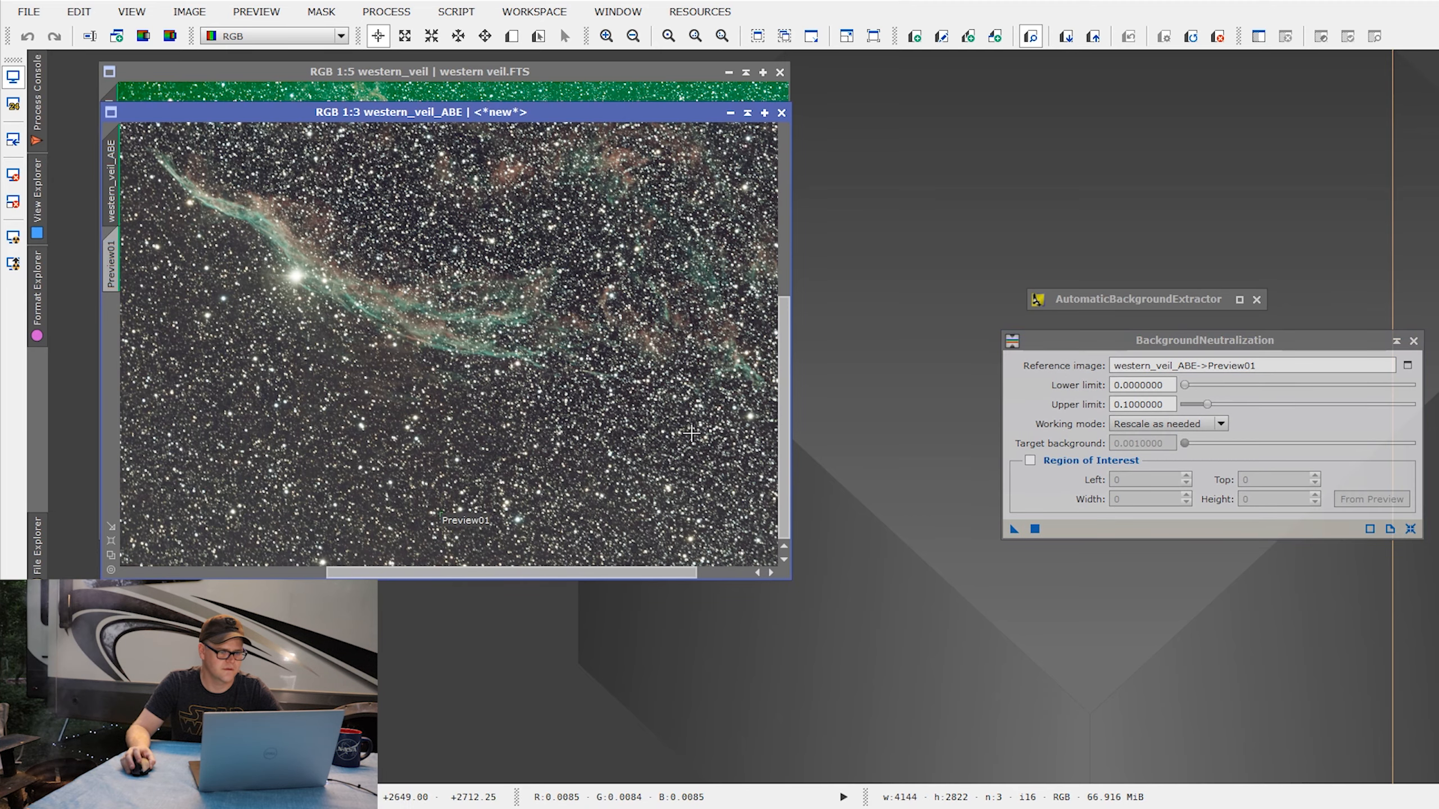
{"action": "scroll", "coordinate": [691, 434], "scroll_direction": "down", "scroll_amount": 2}
{"action": "left_click_drag", "start_coordinate": [1014, 529], "coordinate": [517, 312]}
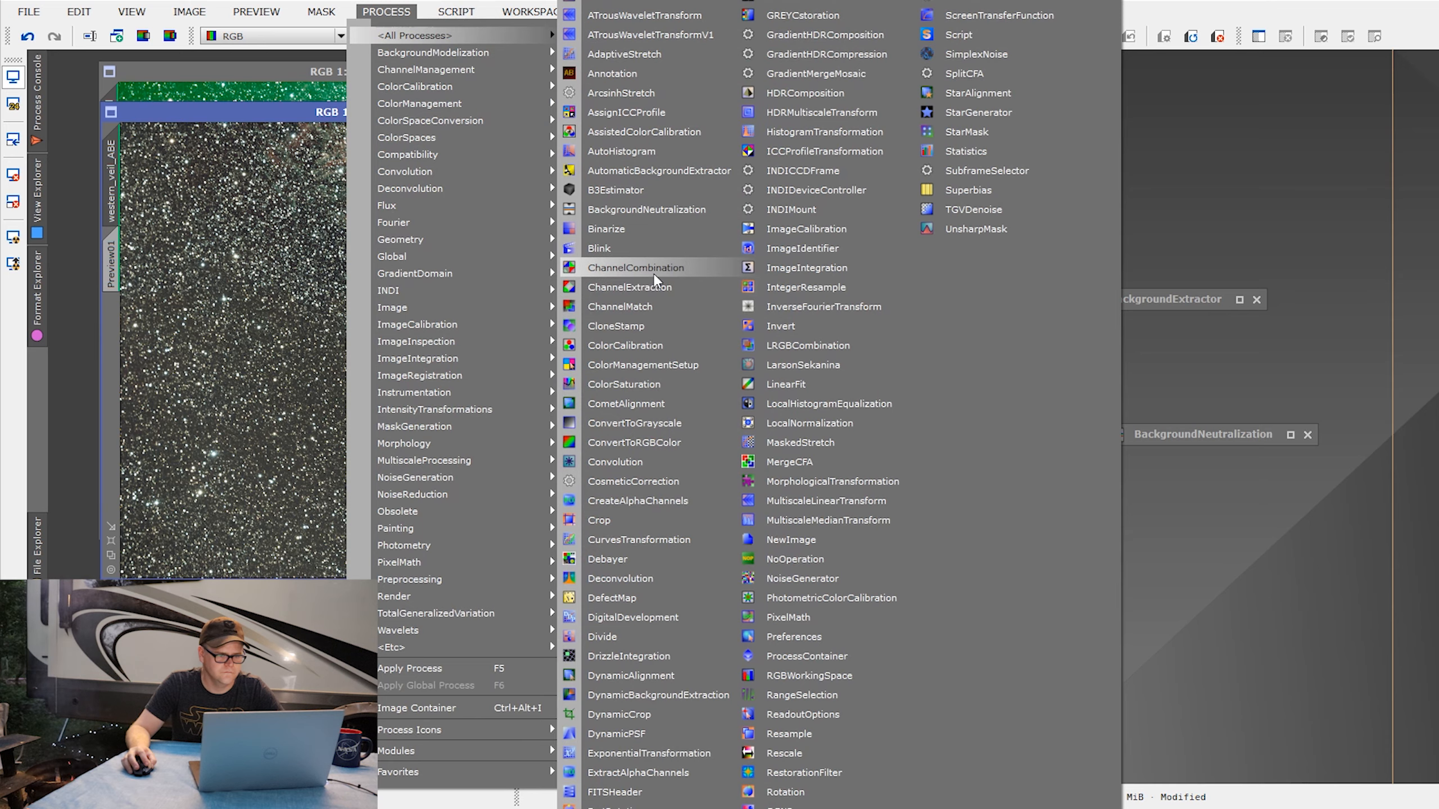
Step: Open the ColorCalibration process and set its background reference image to western_veil_ABE->Preview01
{"action": "left_click", "coordinate": [653, 271]}
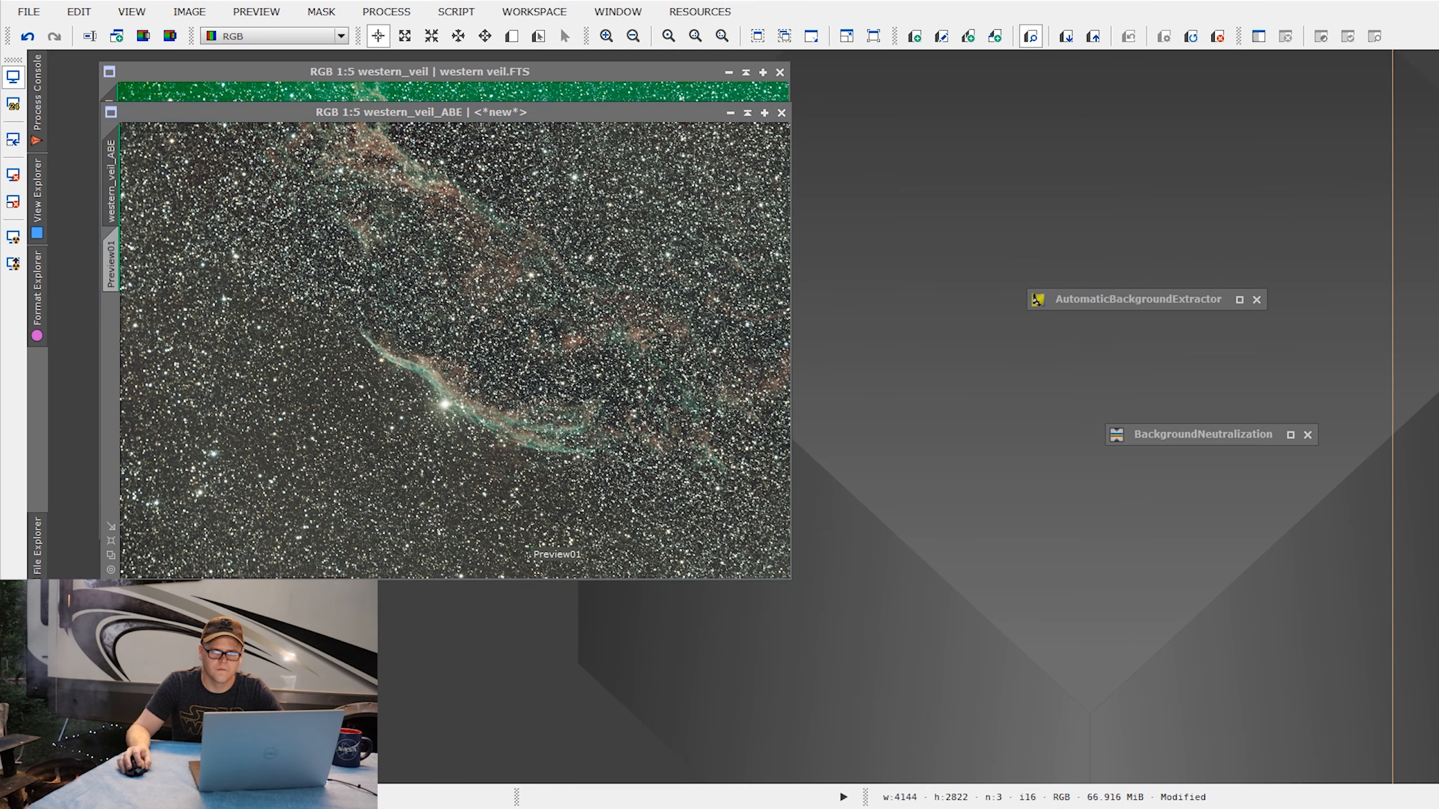
{"action": "left_click", "coordinate": [386, 11]}
{"action": "mouse_move", "coordinate": [430, 35]}
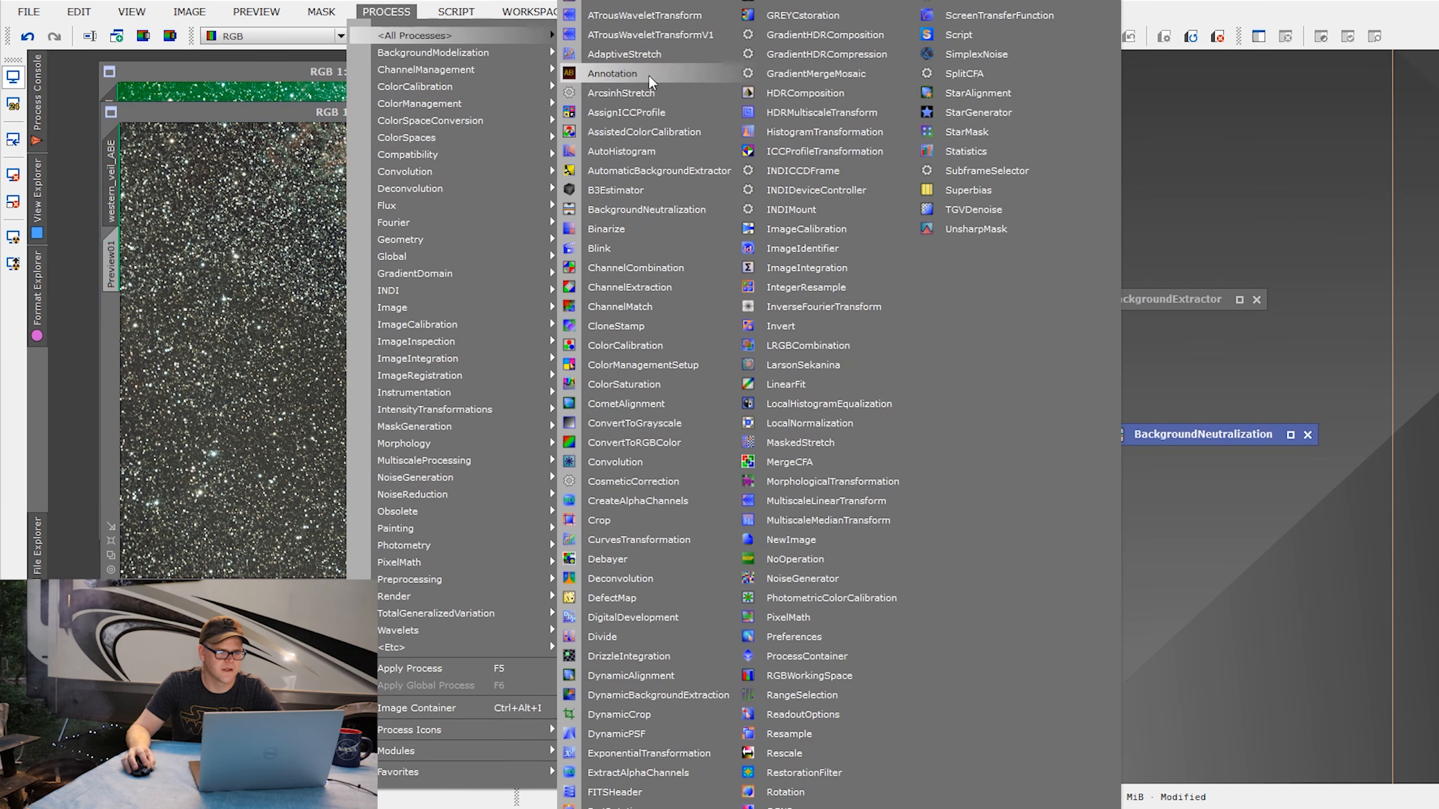
{"action": "left_click", "coordinate": [657, 346]}
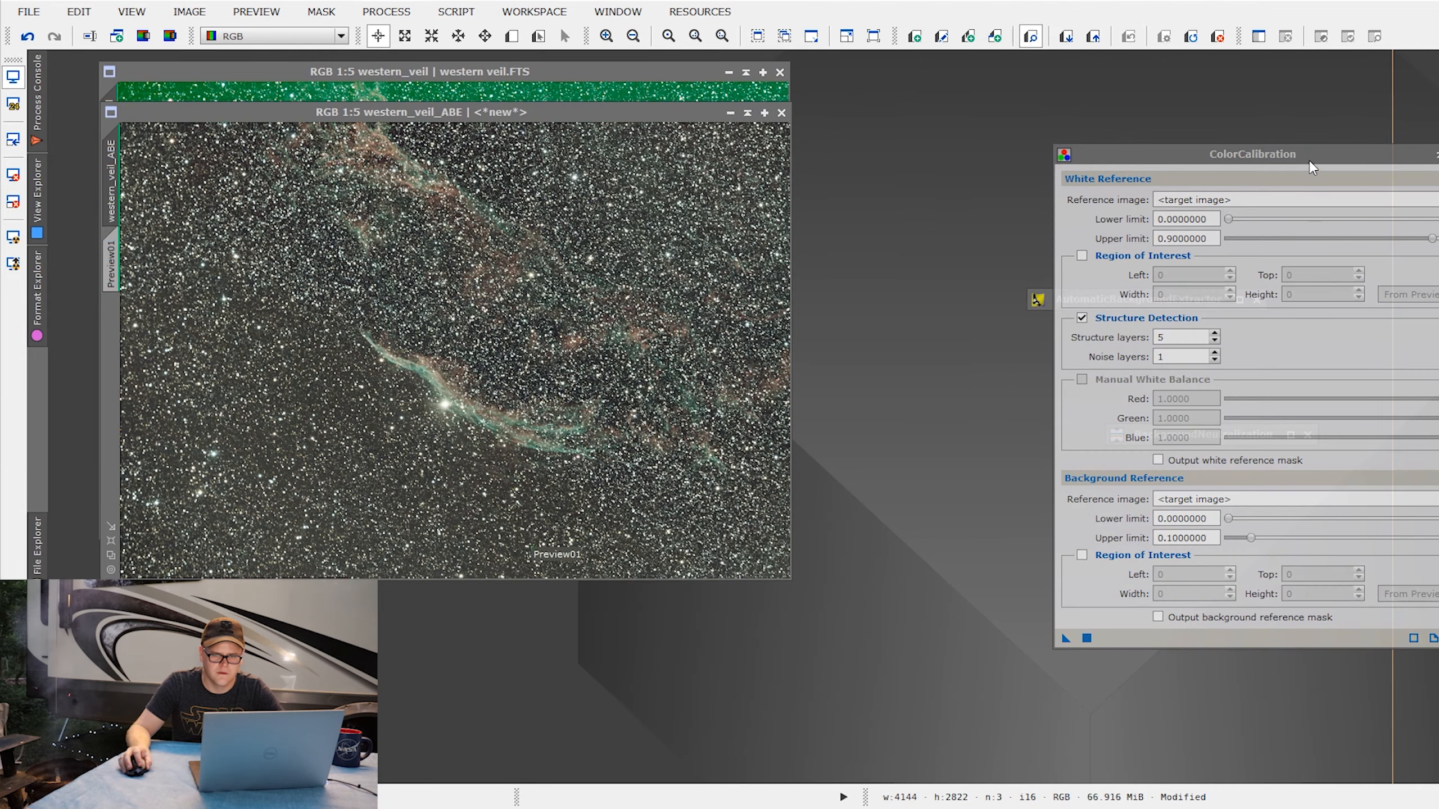
{"action": "left_click_drag", "start_coordinate": [1308, 155], "coordinate": [1160, 176]}
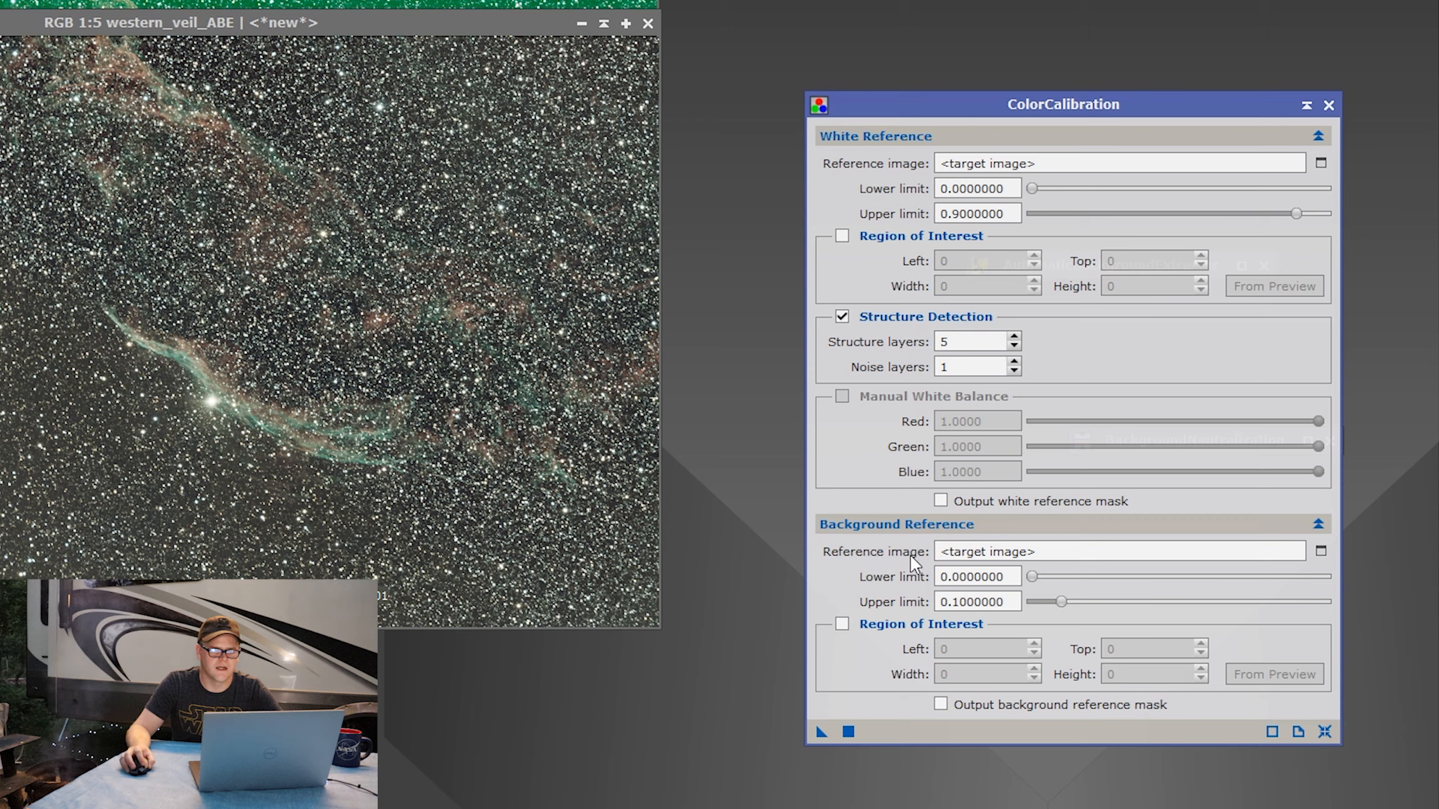
{"action": "left_click", "coordinate": [1319, 551]}
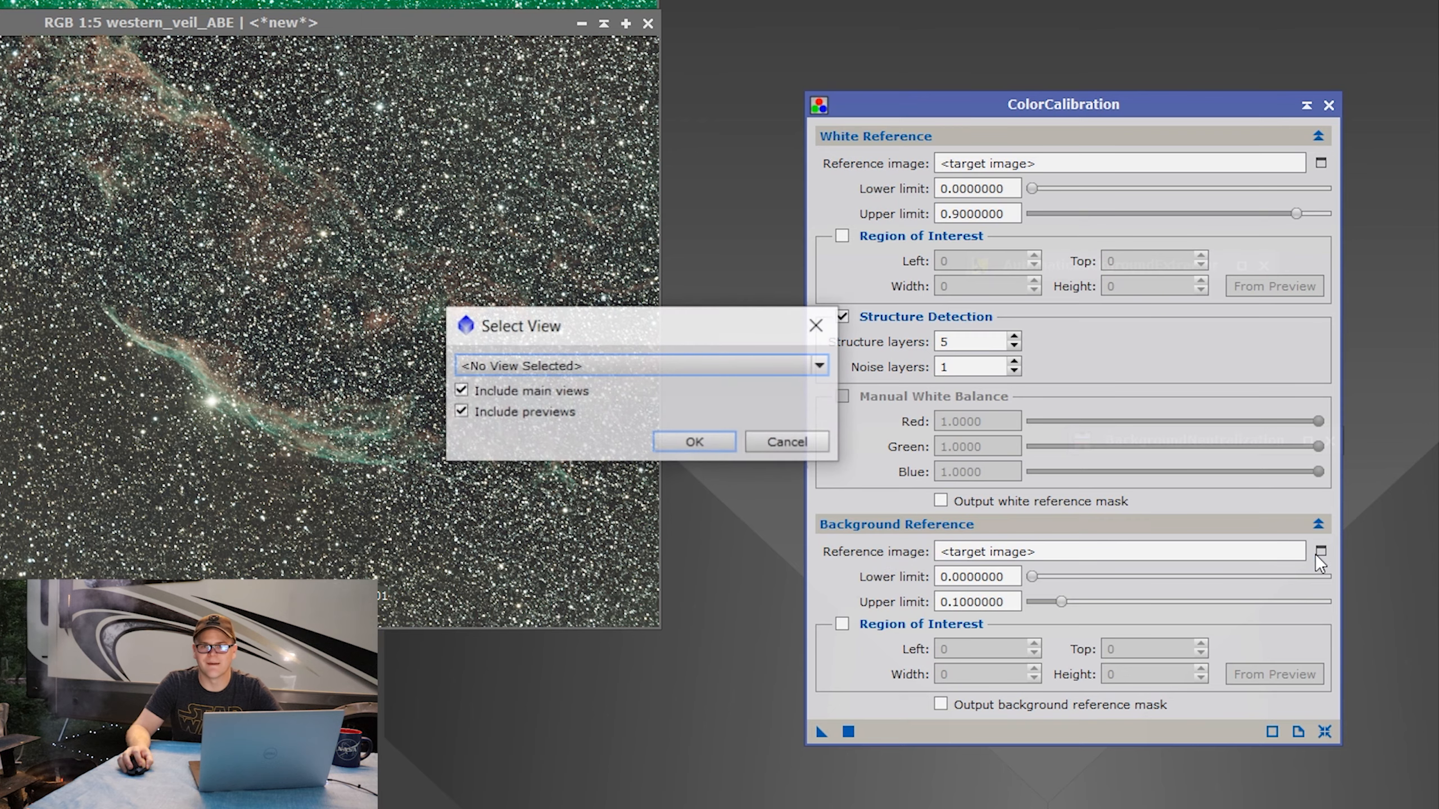
{"action": "left_click", "coordinate": [778, 369]}
{"action": "left_click", "coordinate": [667, 434]}
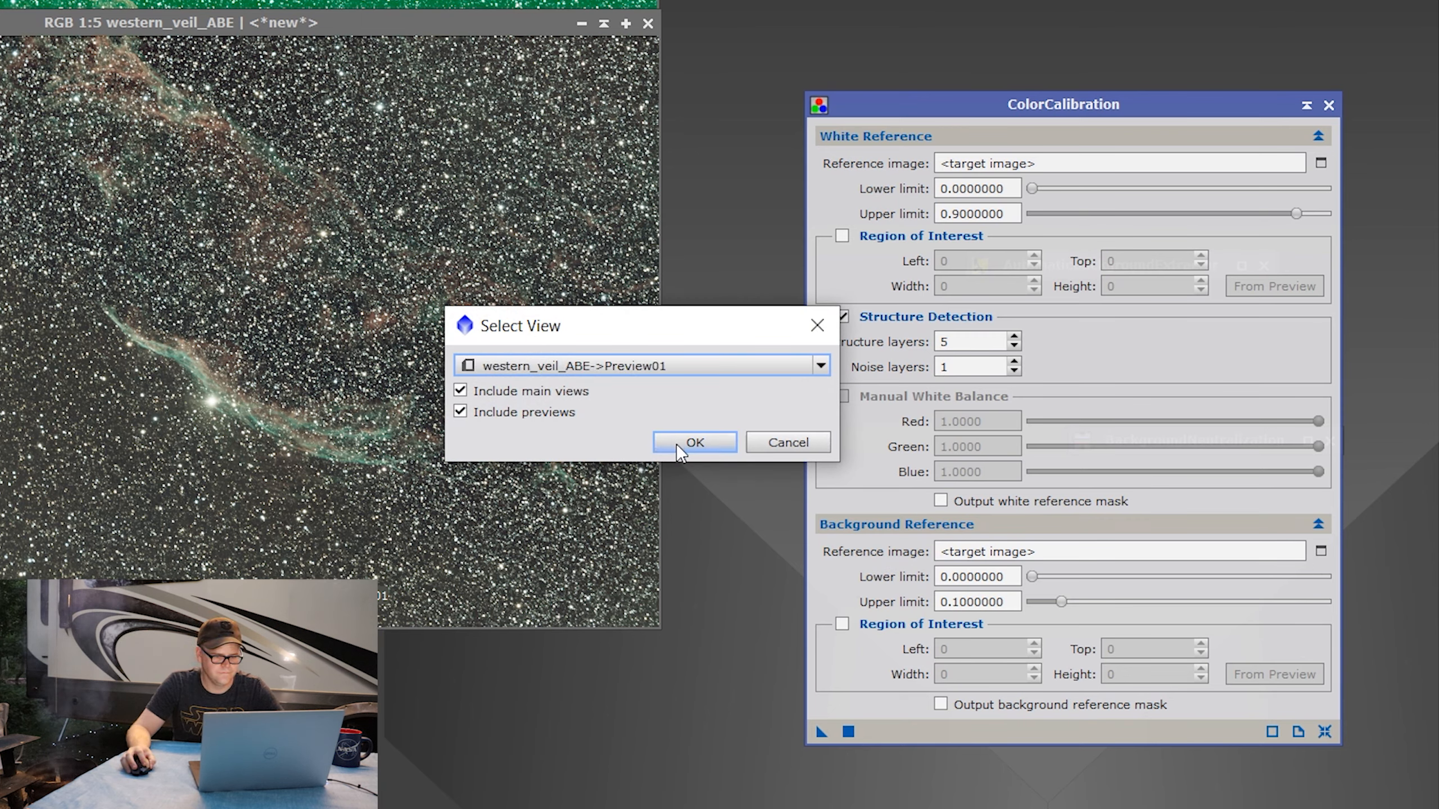
{"action": "left_click", "coordinate": [679, 445]}
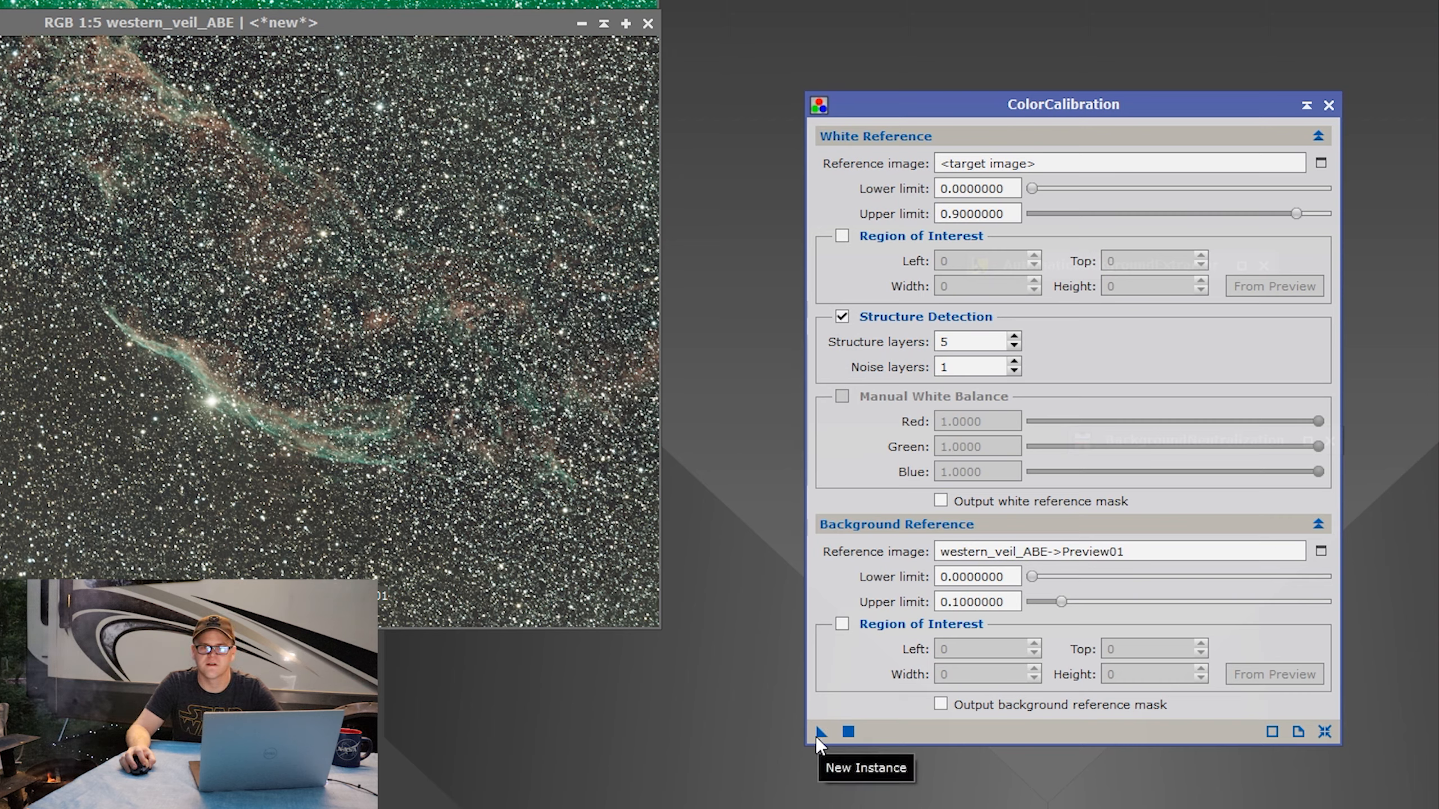
Step: Apply the color calibration to western_veil_ABE and renew the auto-stretch of its display
{"action": "left_click_drag", "start_coordinate": [817, 737], "coordinate": [456, 390]}
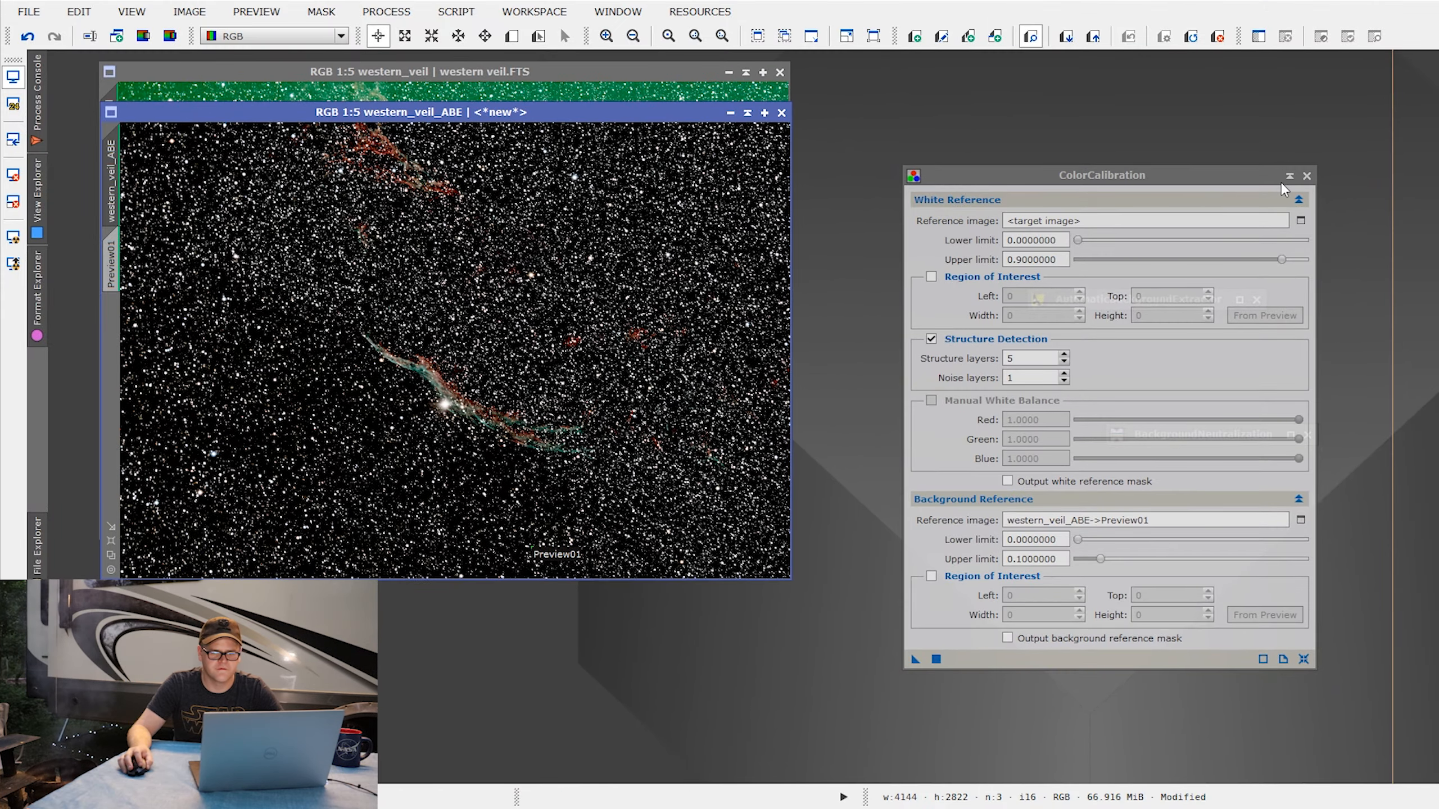
{"action": "left_click", "coordinate": [1288, 177]}
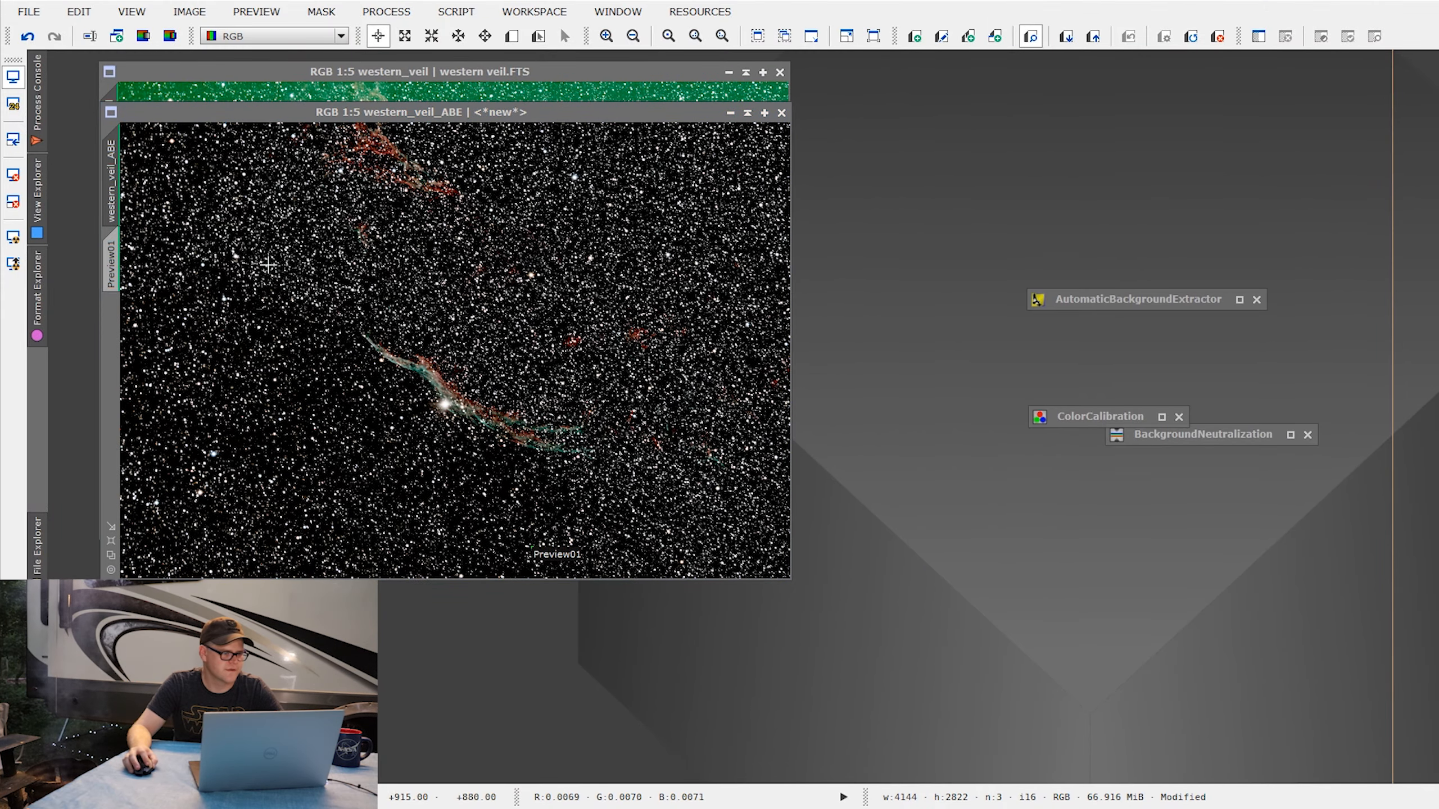
{"action": "left_click", "coordinate": [14, 239]}
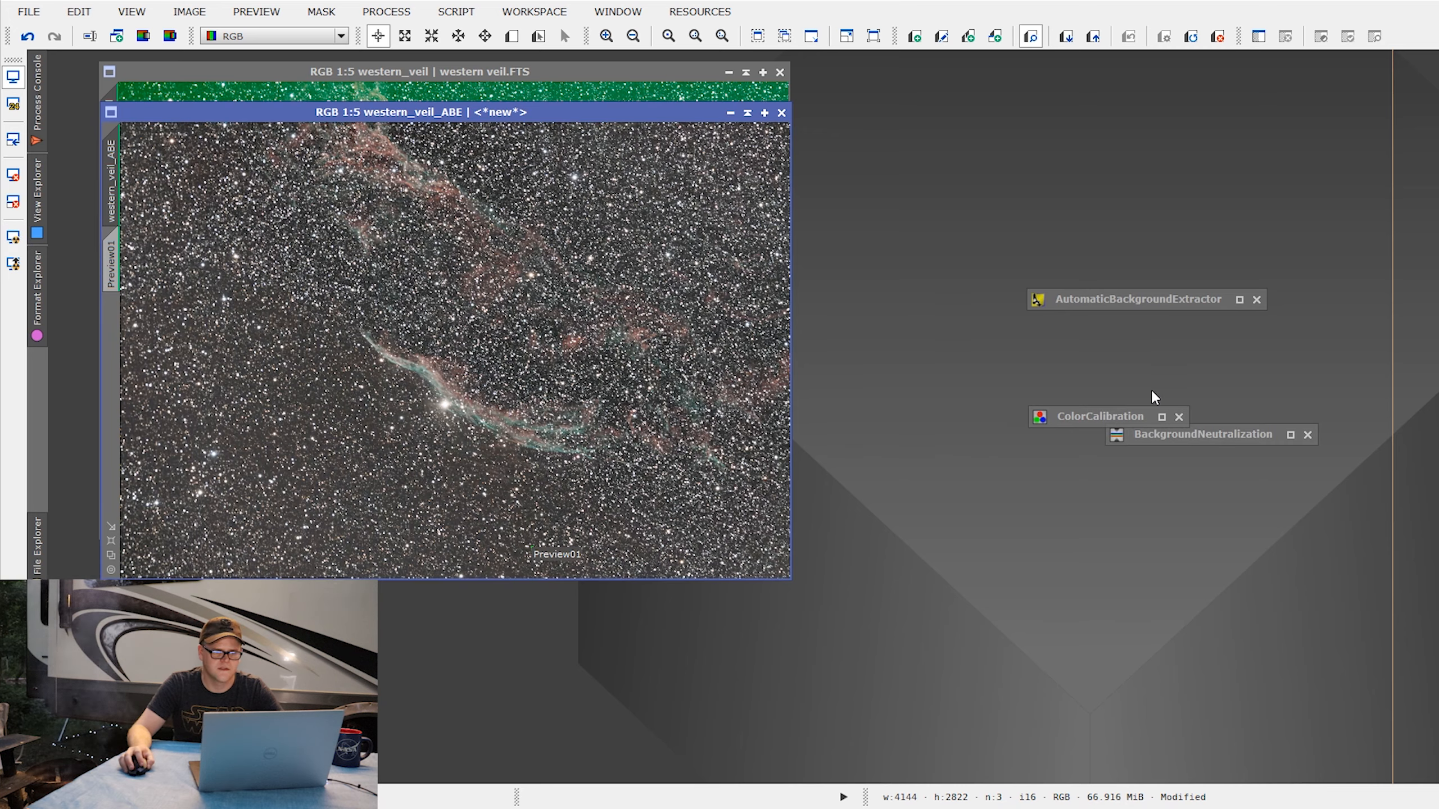
Step: Stack the collapsed AutomaticBackgroundExtractor, ColorCalibration and BackgroundNeutralization windows out of the way in the workspace's upper corner
{"action": "mouse_move", "coordinate": [1124, 295]}
{"action": "left_mouse_down"}
{"action": "mouse_move", "coordinate": [1195, 225]}
{"action": "mouse_move", "coordinate": [1249, 125]}
{"action": "mouse_move", "coordinate": [1253, 75]}
{"action": "left_mouse_up"}
{"action": "left_click_drag", "start_coordinate": [1101, 419], "coordinate": [1303, 92]}
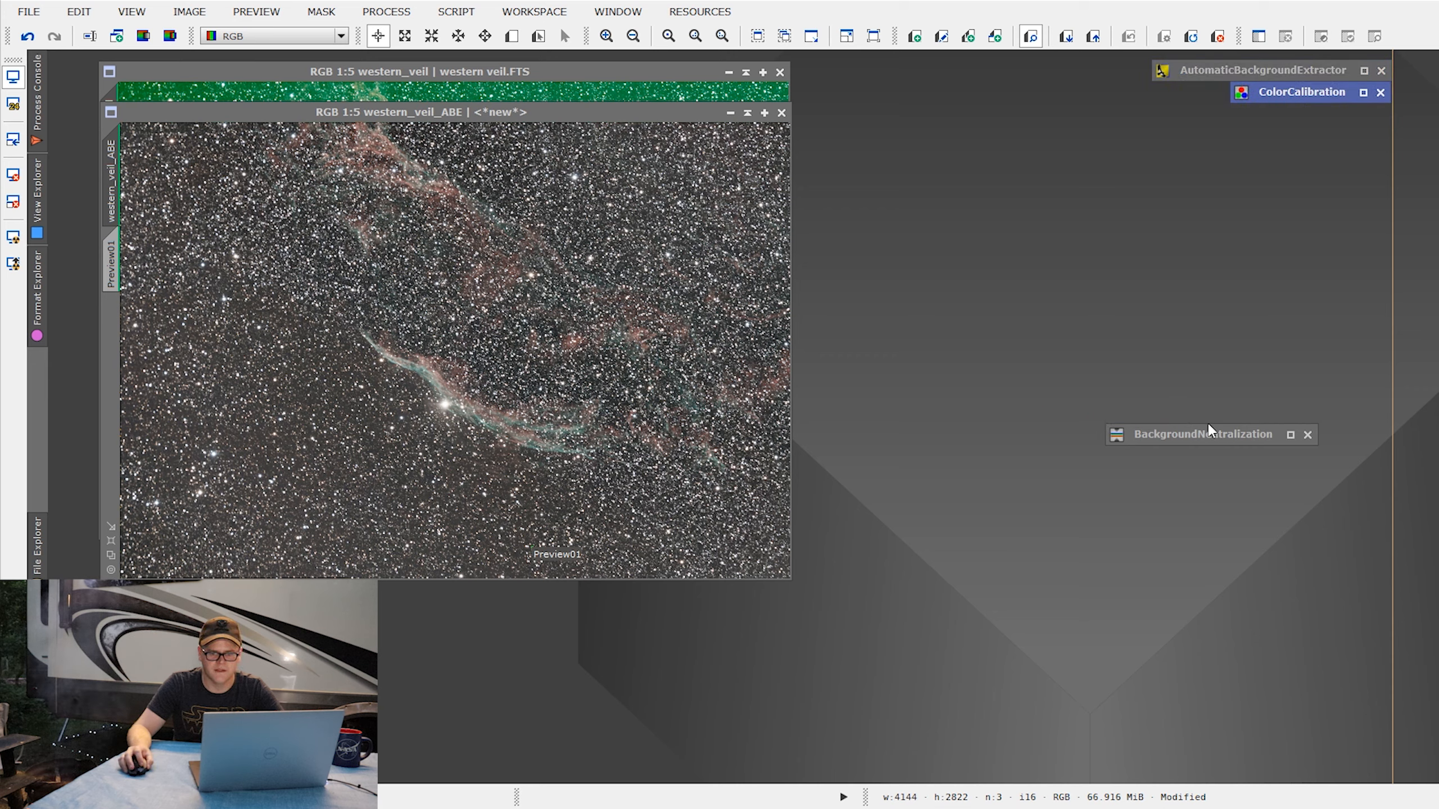
{"action": "mouse_move", "coordinate": [1207, 434]}
{"action": "left_mouse_down"}
{"action": "mouse_move", "coordinate": [1231, 404]}
{"action": "mouse_move", "coordinate": [1294, 123]}
{"action": "mouse_move", "coordinate": [1280, 111]}
{"action": "left_mouse_up"}
{"action": "left_click", "coordinate": [1076, 297]}
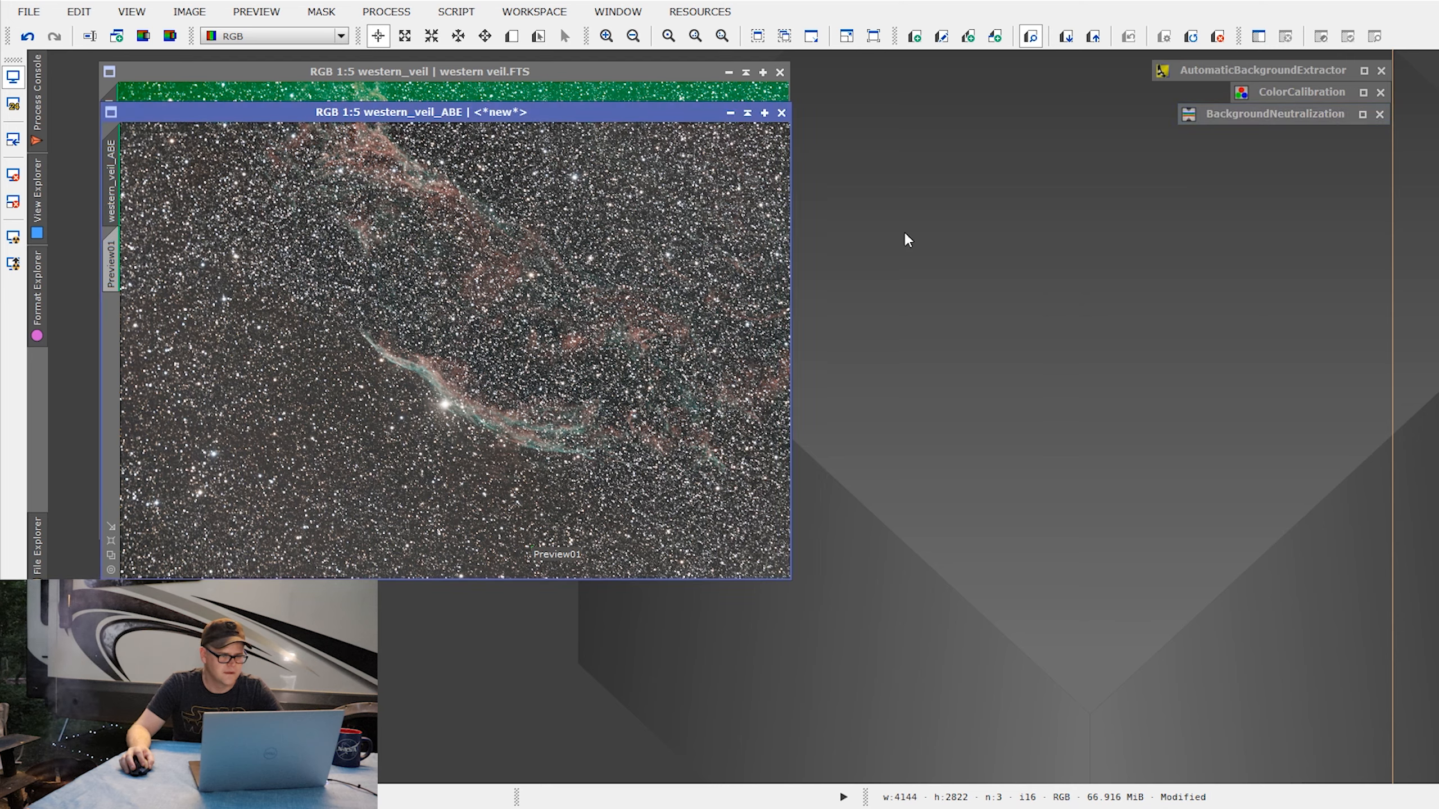
Step: Delete all previews from the western_veil_ABE image
{"action": "left_click", "coordinate": [108, 543]}
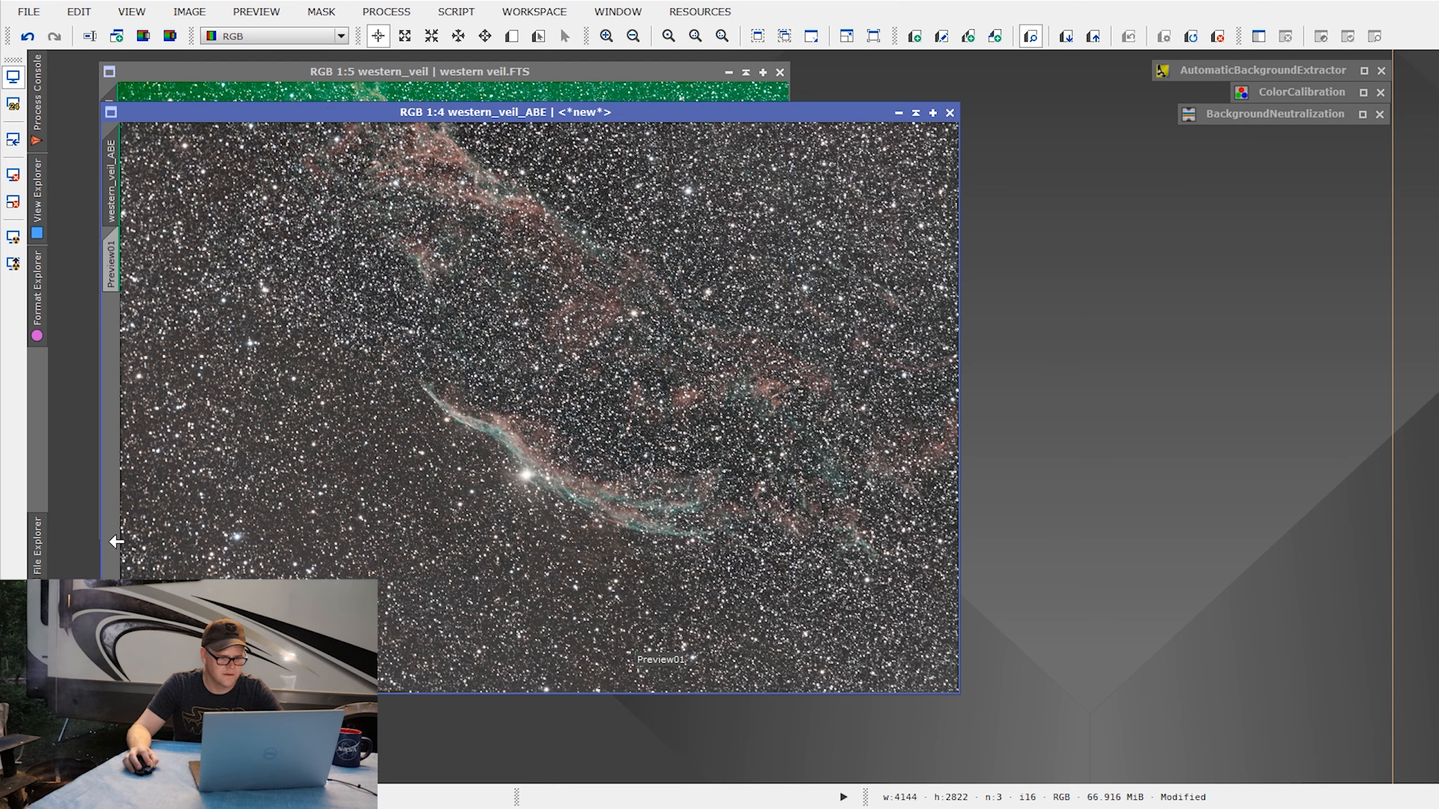
{"action": "left_click", "coordinate": [277, 15]}
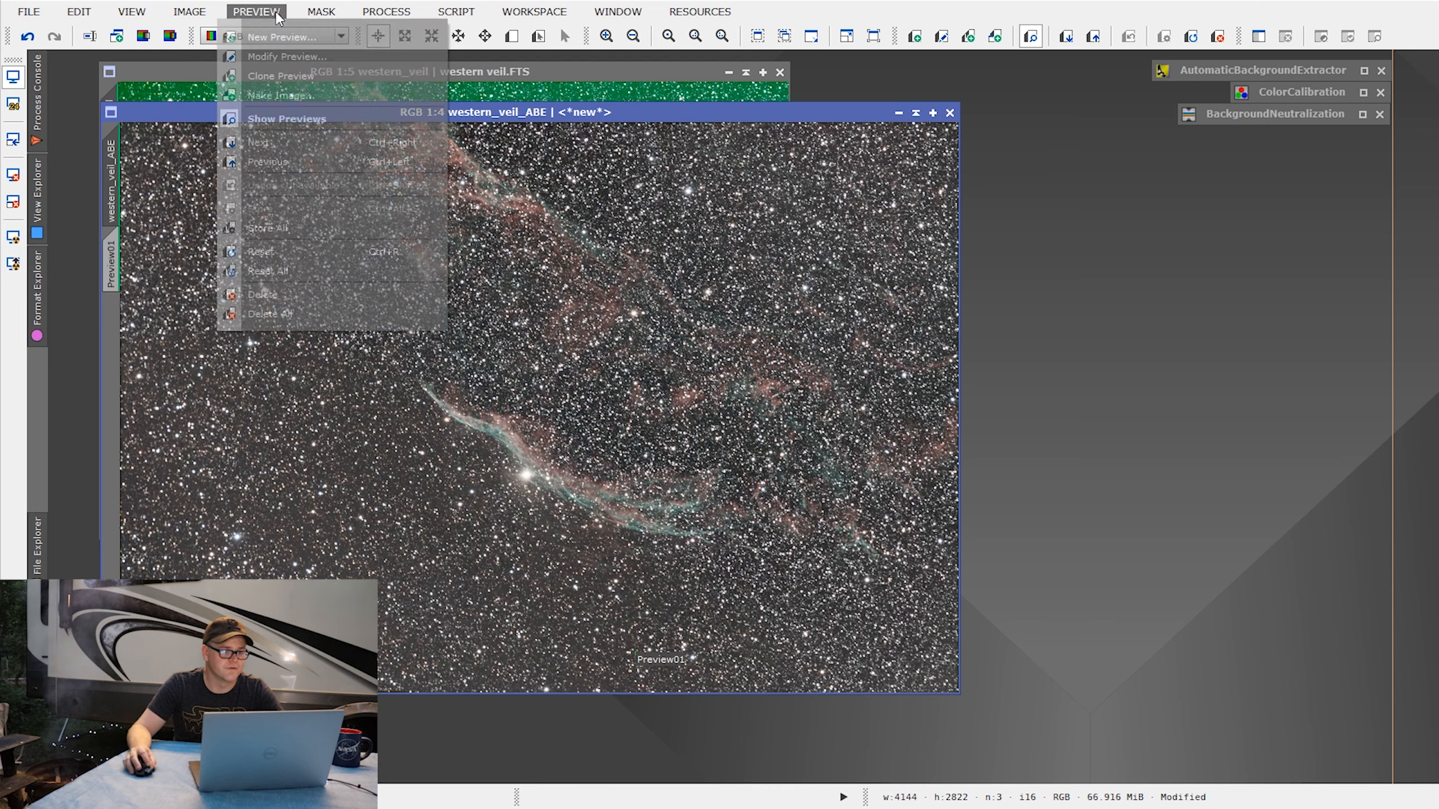
{"action": "left_click", "coordinate": [276, 314]}
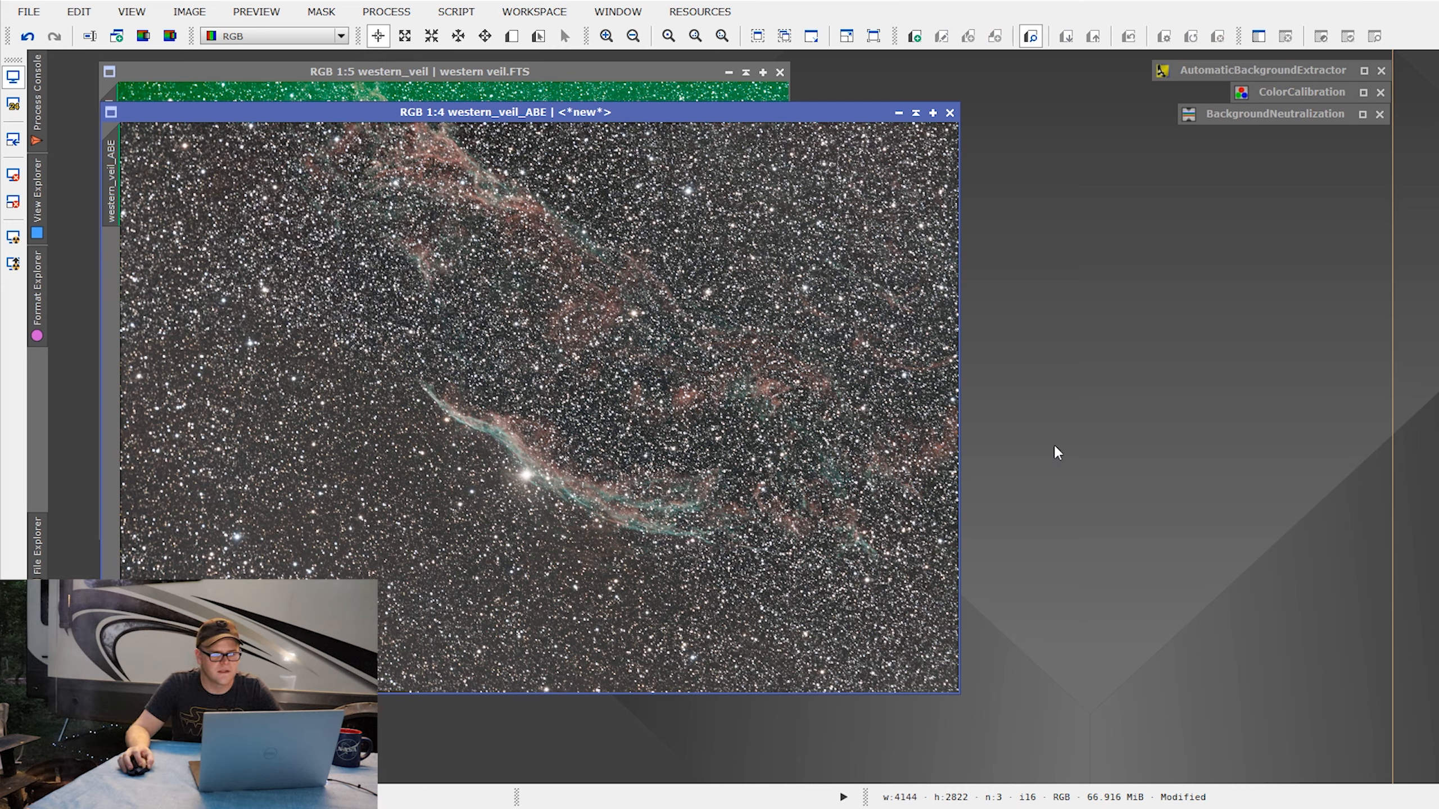
Step: Apply SCNR to western_veil_ABE to remove green, with Average Neutral protection, an amount of 0.75 and lightness preserved
{"action": "left_click", "coordinate": [400, 14]}
{"action": "left_click", "coordinate": [390, 32]}
{"action": "left_click", "coordinate": [387, 13]}
{"action": "mouse_move", "coordinate": [453, 35]}
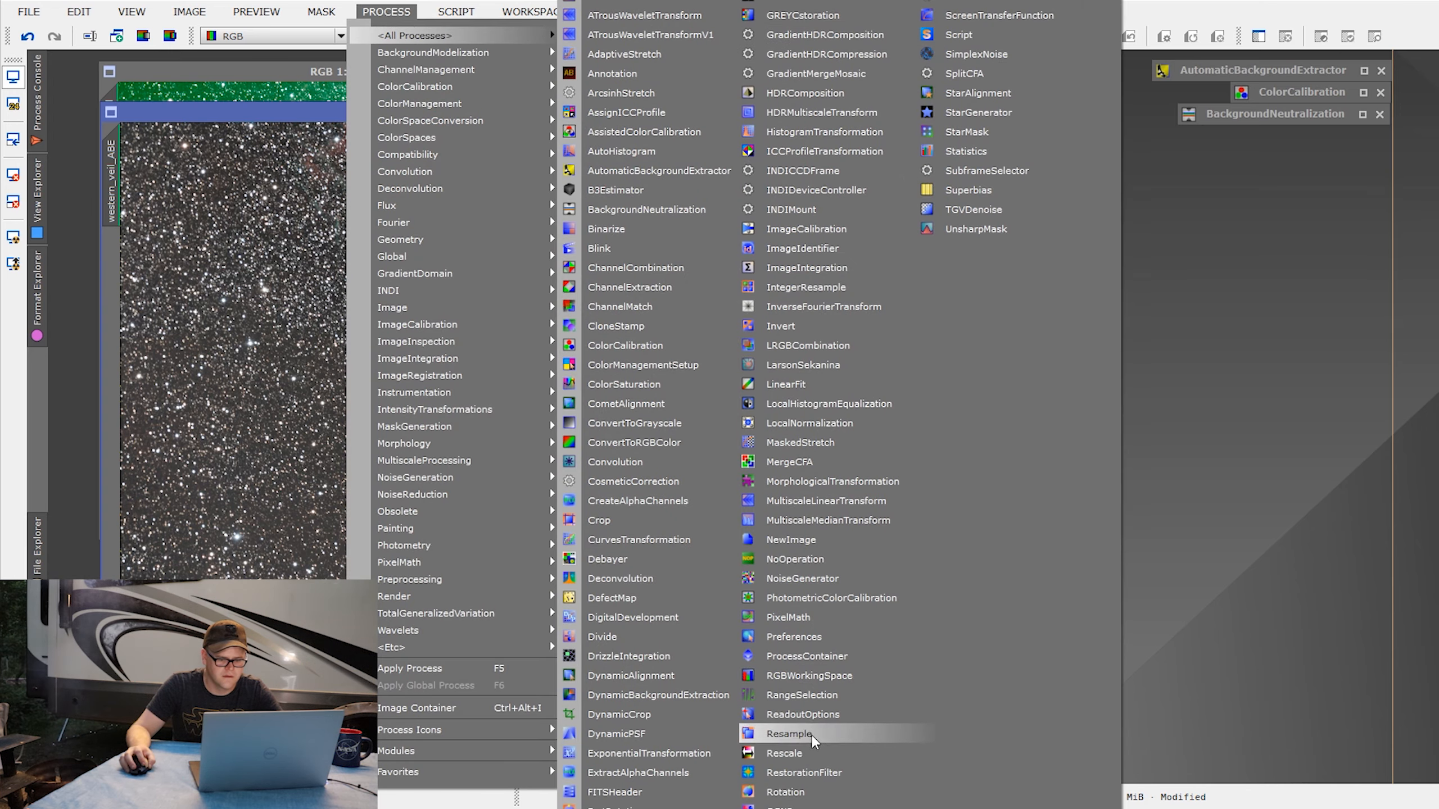
{"action": "left_click", "coordinate": [804, 794]}
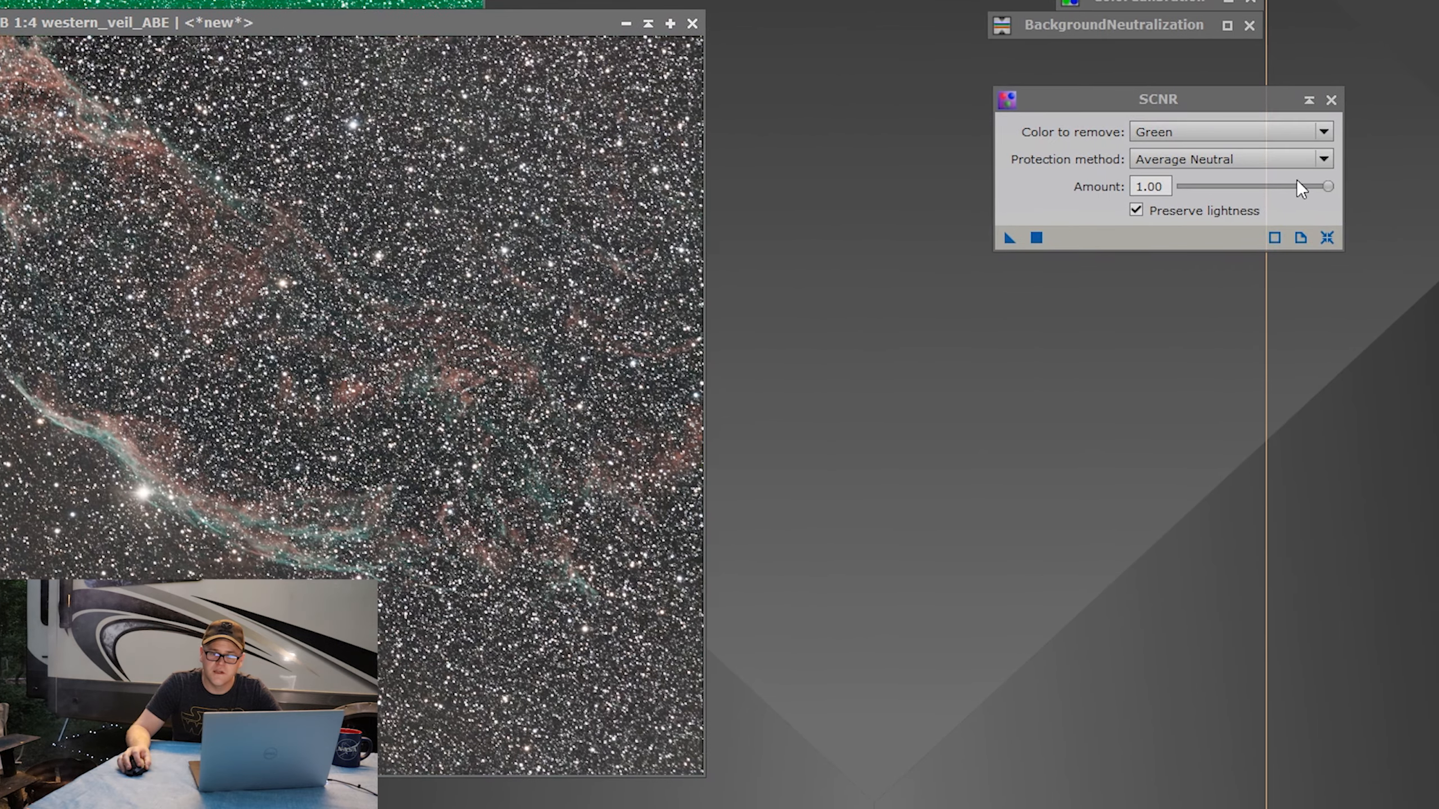
{"action": "left_click_drag", "start_coordinate": [1326, 186], "coordinate": [1292, 186]}
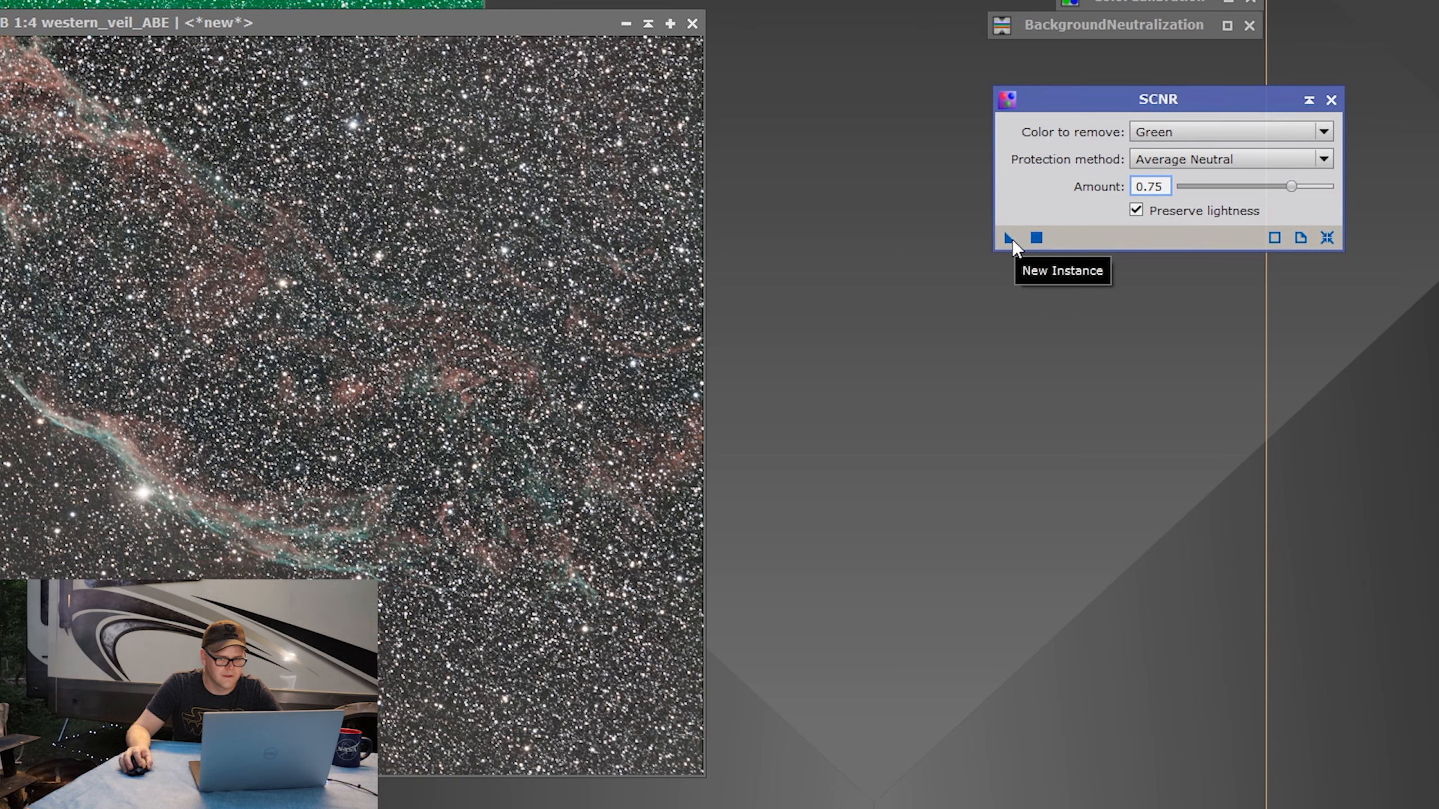
{"action": "left_click_drag", "start_coordinate": [1012, 240], "coordinate": [451, 391]}
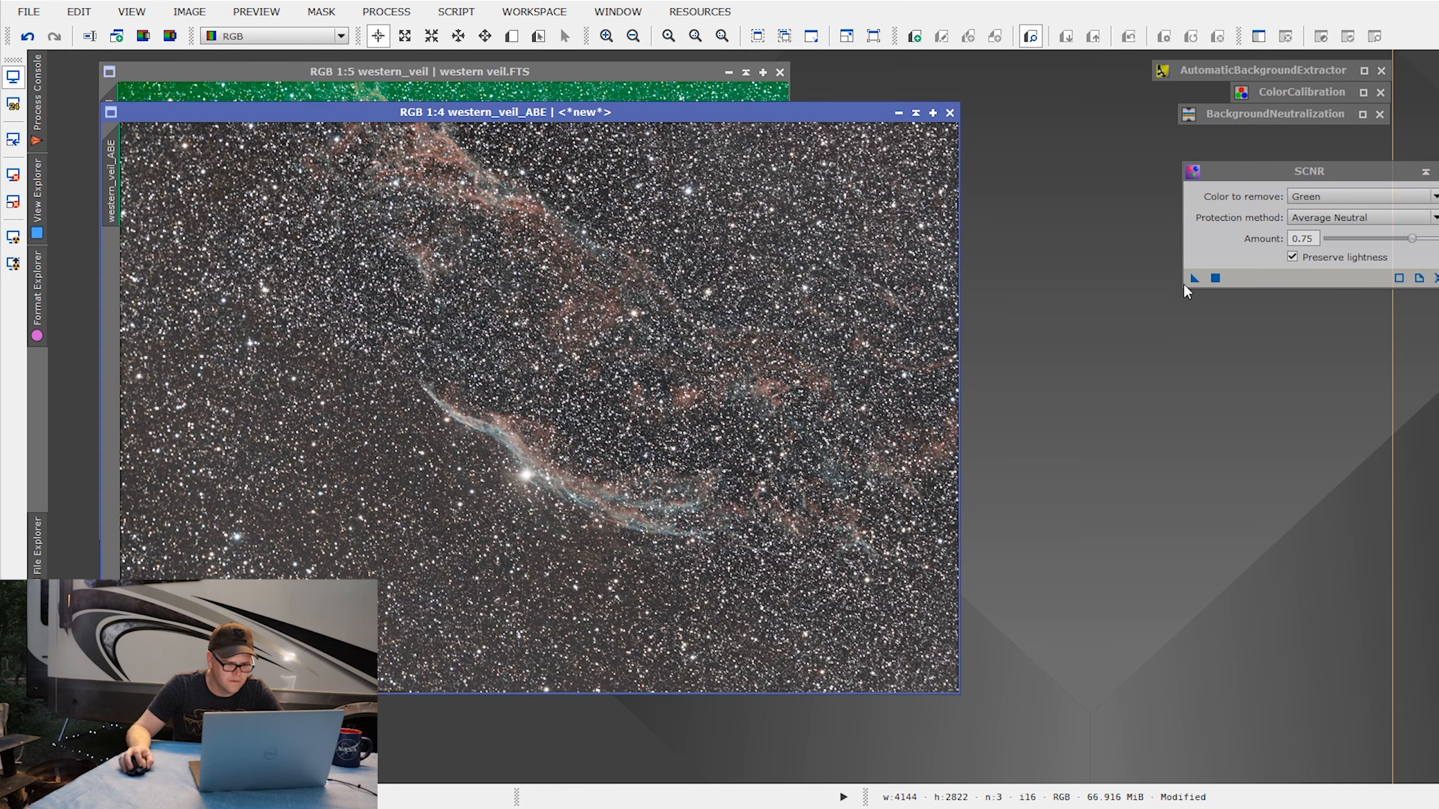
Step: Compare western_veil_ABE before and after the green removal, and stack the collapsed SCNR window under BackgroundNeutralization
{"action": "left_click", "coordinate": [1423, 172]}
{"action": "scroll", "coordinate": [626, 270], "scroll_direction": "up", "scroll_amount": 2}
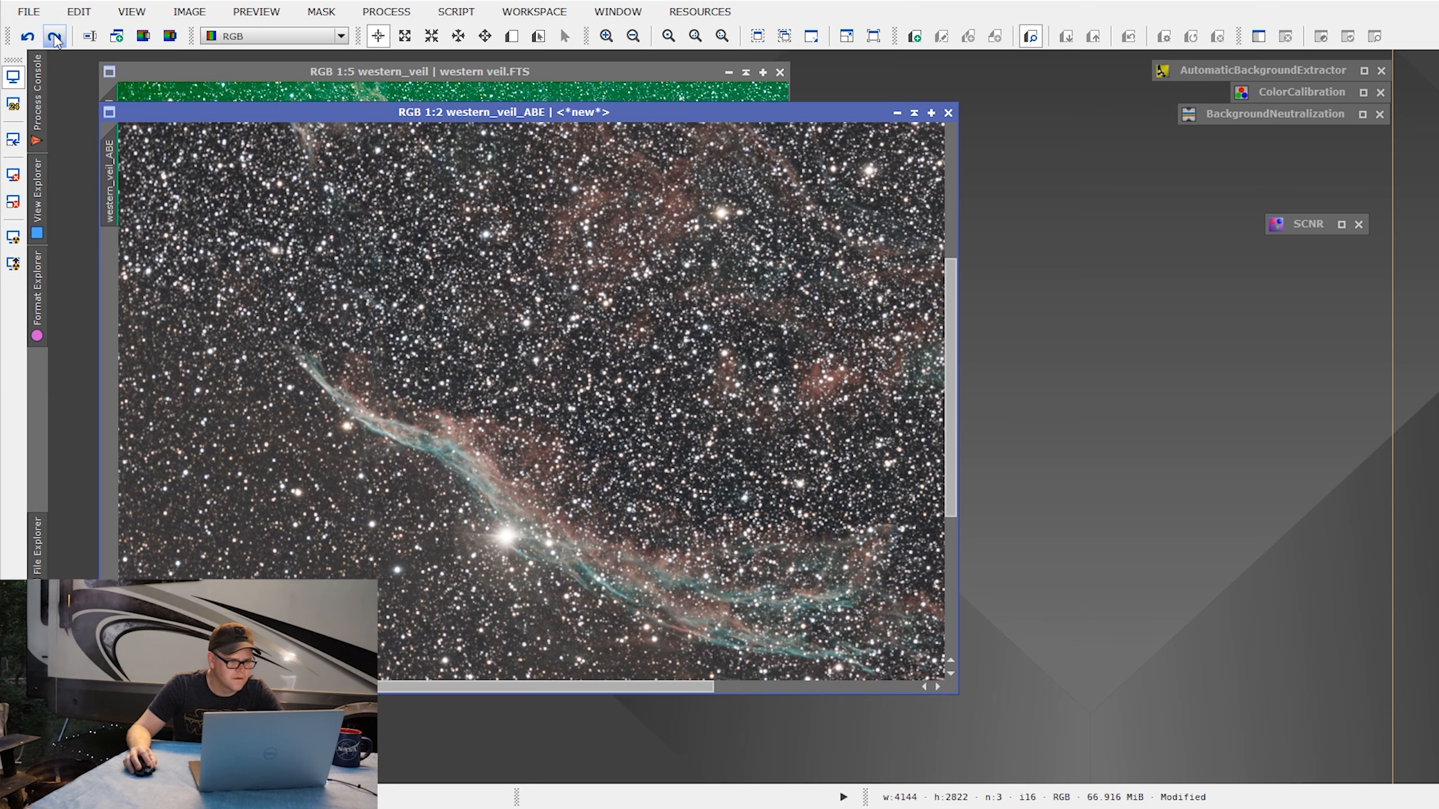
{"action": "scroll", "coordinate": [892, 283], "scroll_direction": "down", "scroll_amount": 2}
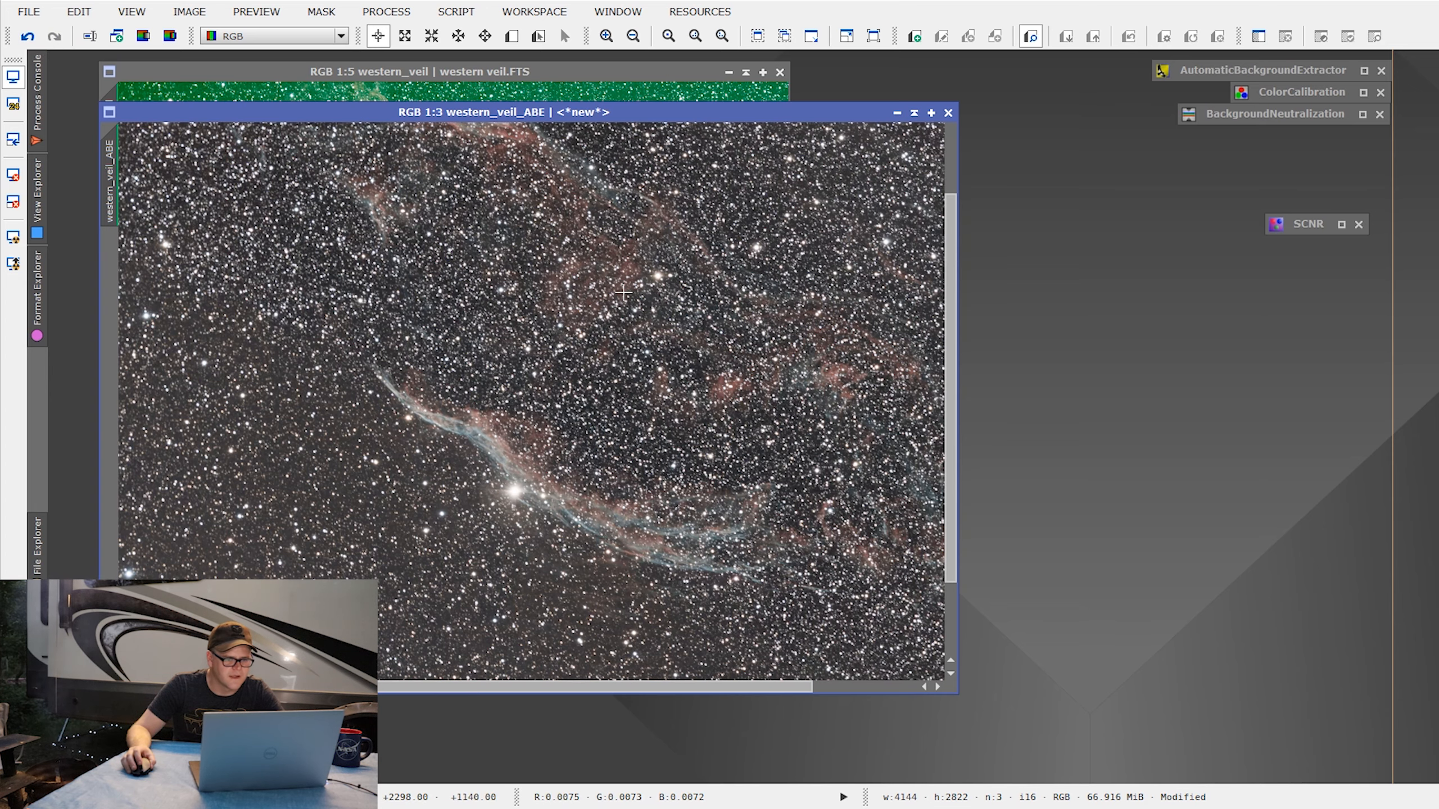
{"action": "left_click_drag", "start_coordinate": [1301, 230], "coordinate": [1323, 155]}
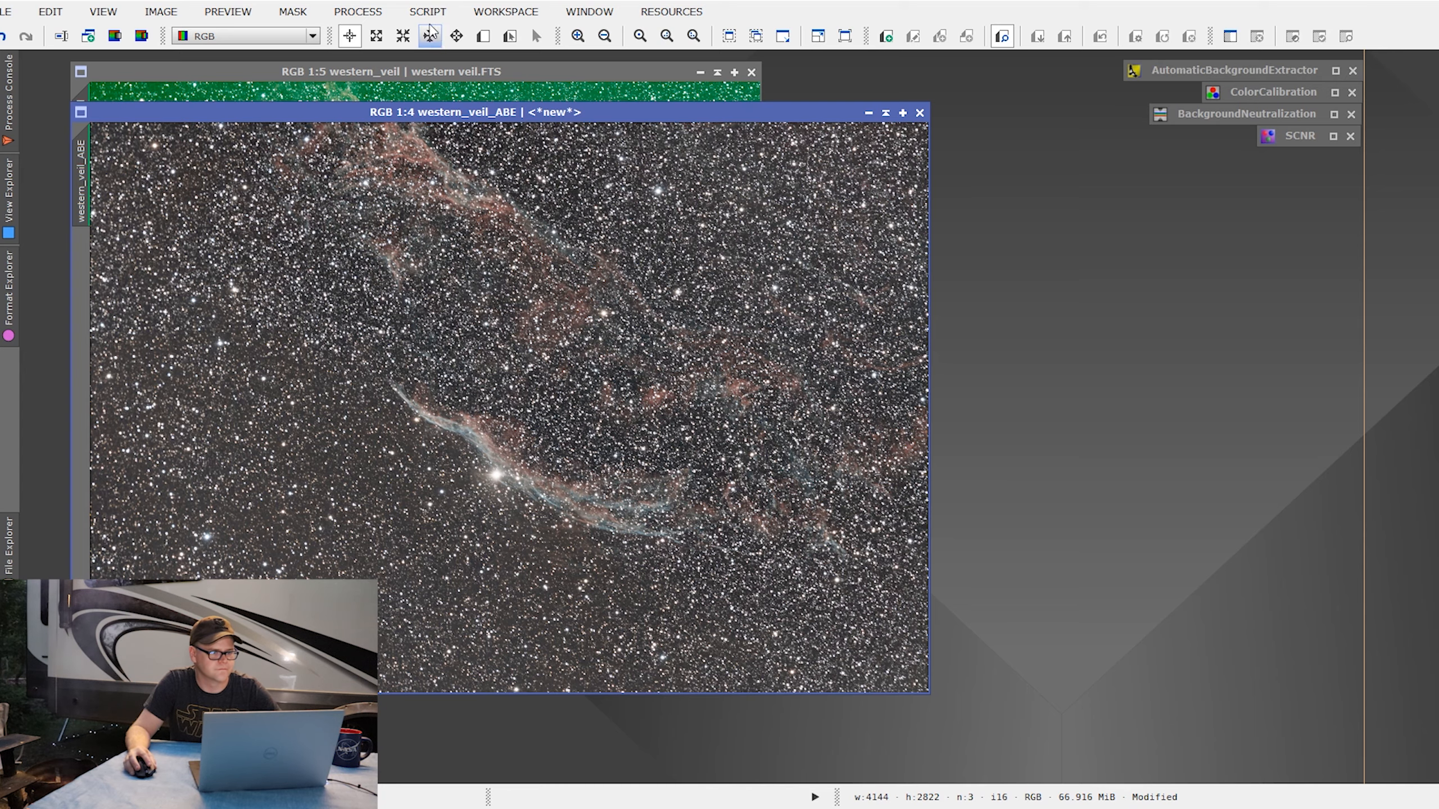
Step: Open the ScreenTransferFunction and HistogramTransformation processes and arrange their windows so that they do not overlap
{"action": "left_click", "coordinate": [371, 13]}
{"action": "mouse_move", "coordinate": [391, 35]}
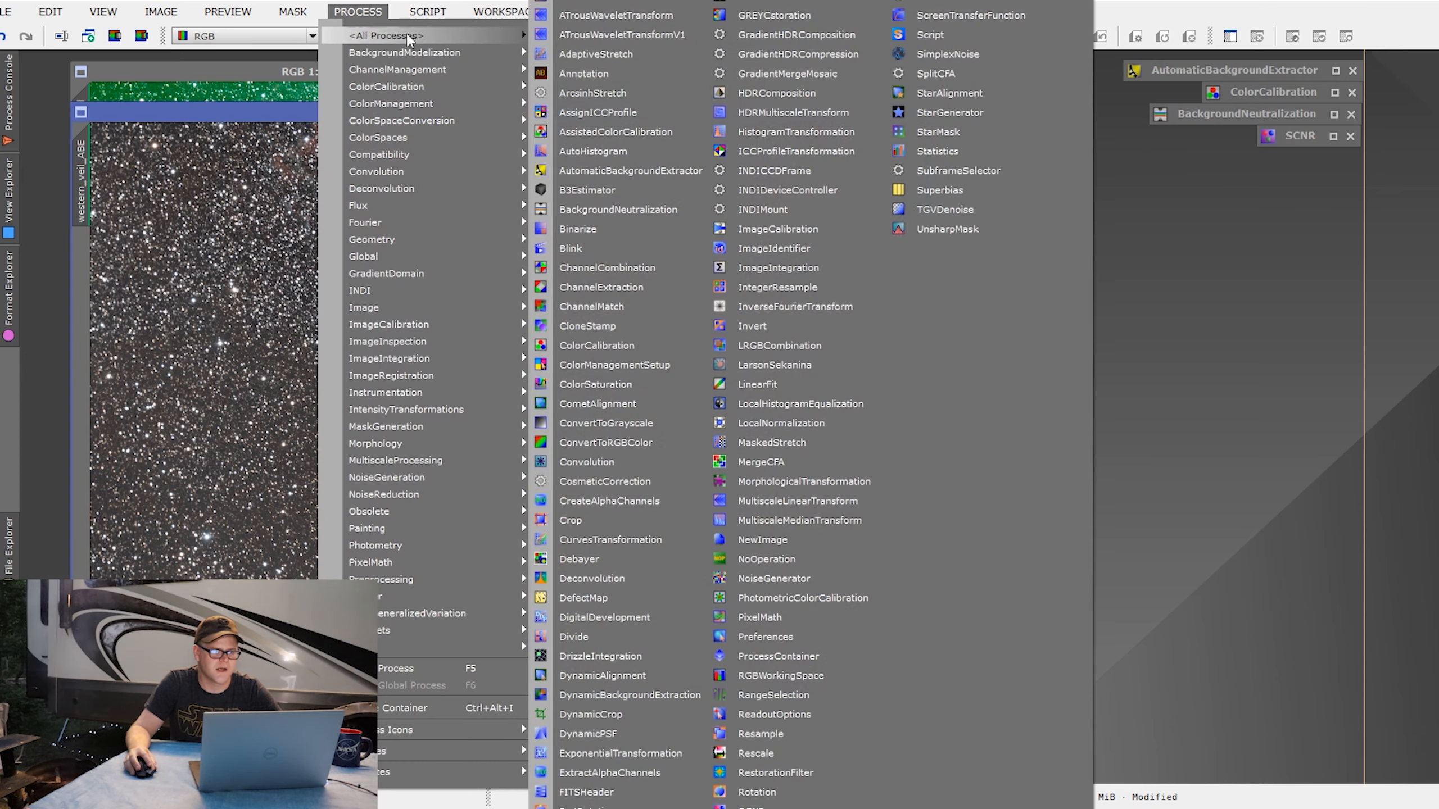
{"action": "left_click", "coordinate": [979, 19]}
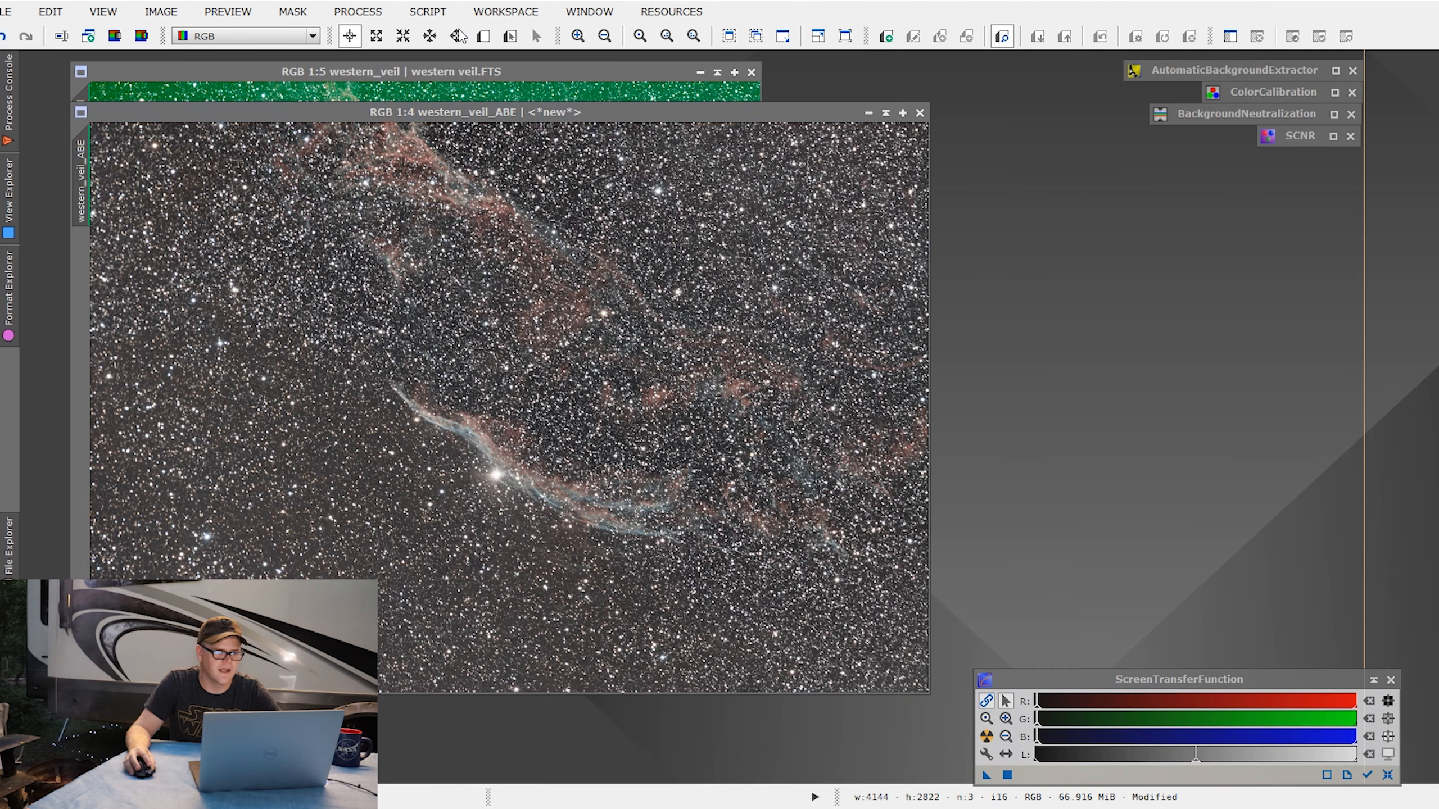
{"action": "left_click", "coordinate": [366, 13]}
{"action": "mouse_move", "coordinate": [369, 34]}
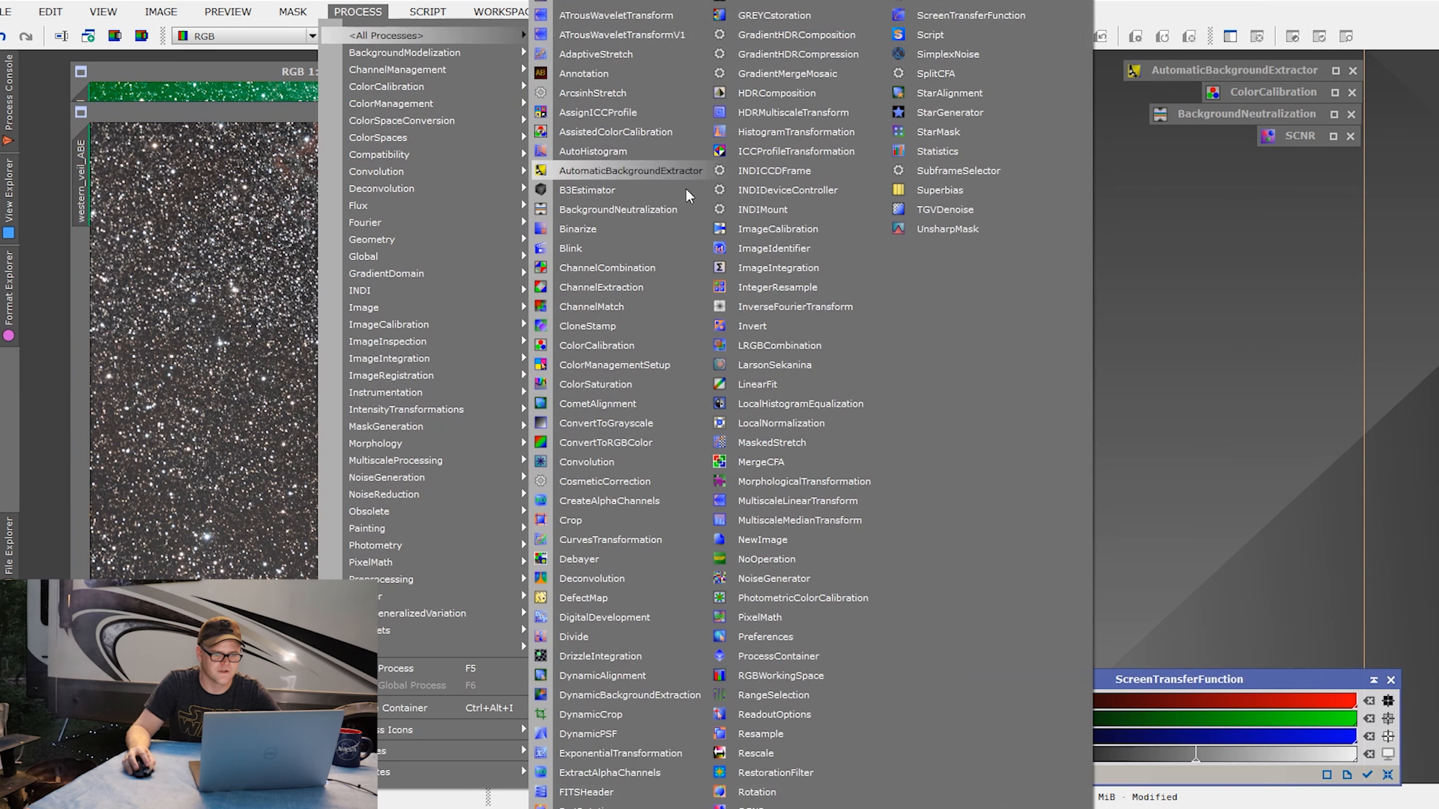
{"action": "left_click", "coordinate": [851, 135]}
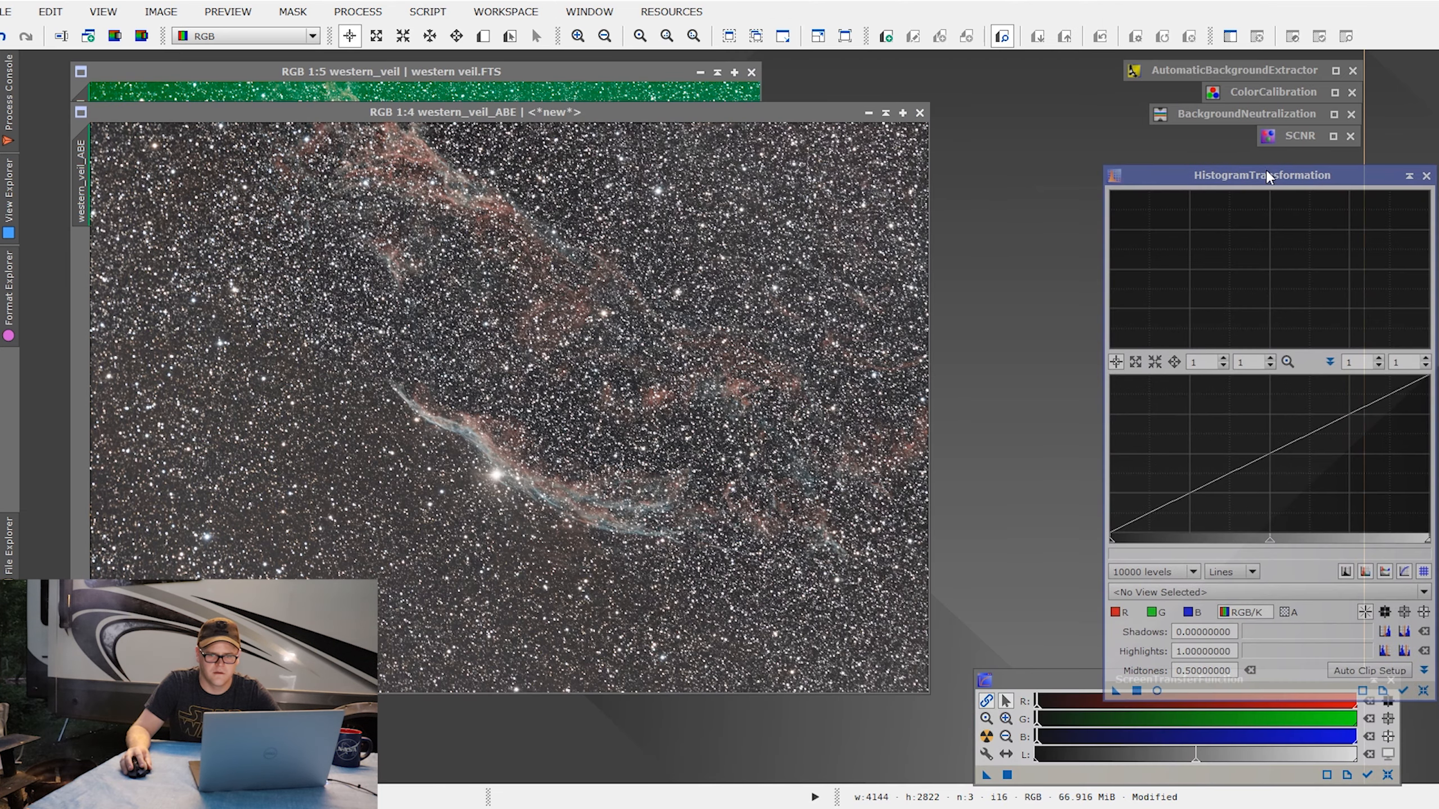
{"action": "left_click_drag", "start_coordinate": [1038, 686], "coordinate": [784, 652]}
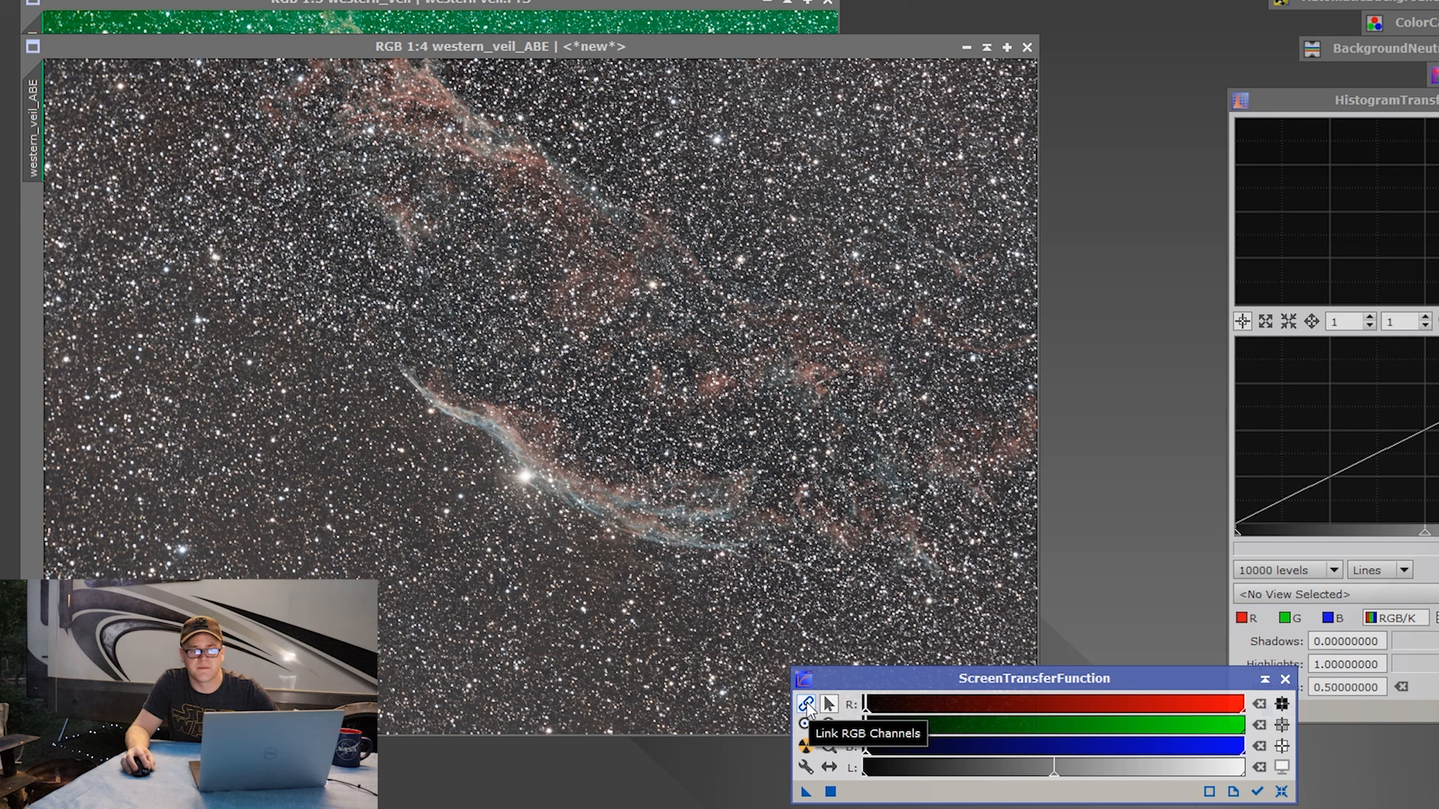
Step: Compare the auto-stretch of western_veil_ABE with unlinked and linked RGB channels, and keep the linked stretch
{"action": "left_click", "coordinate": [805, 747]}
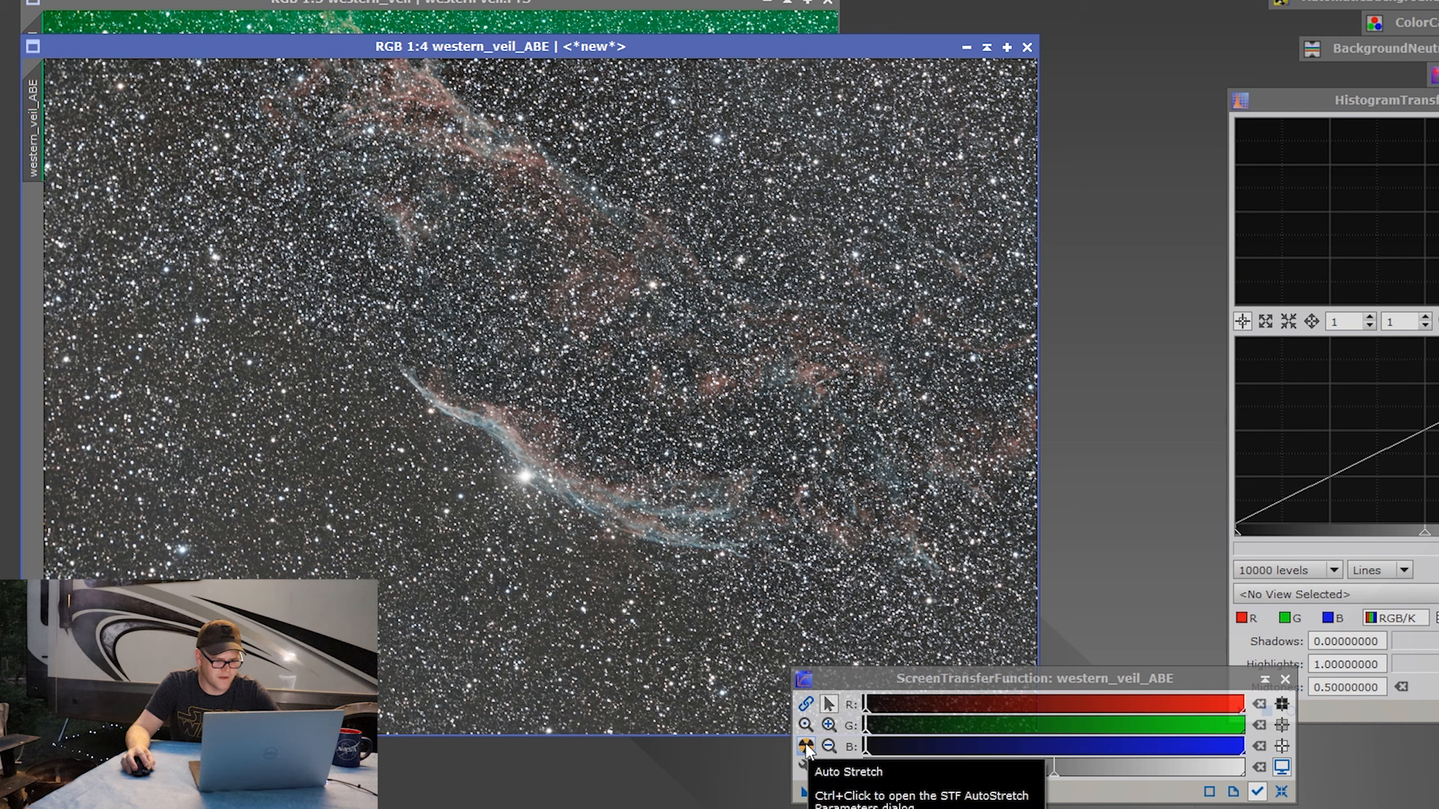
{"action": "left_click", "coordinate": [805, 703]}
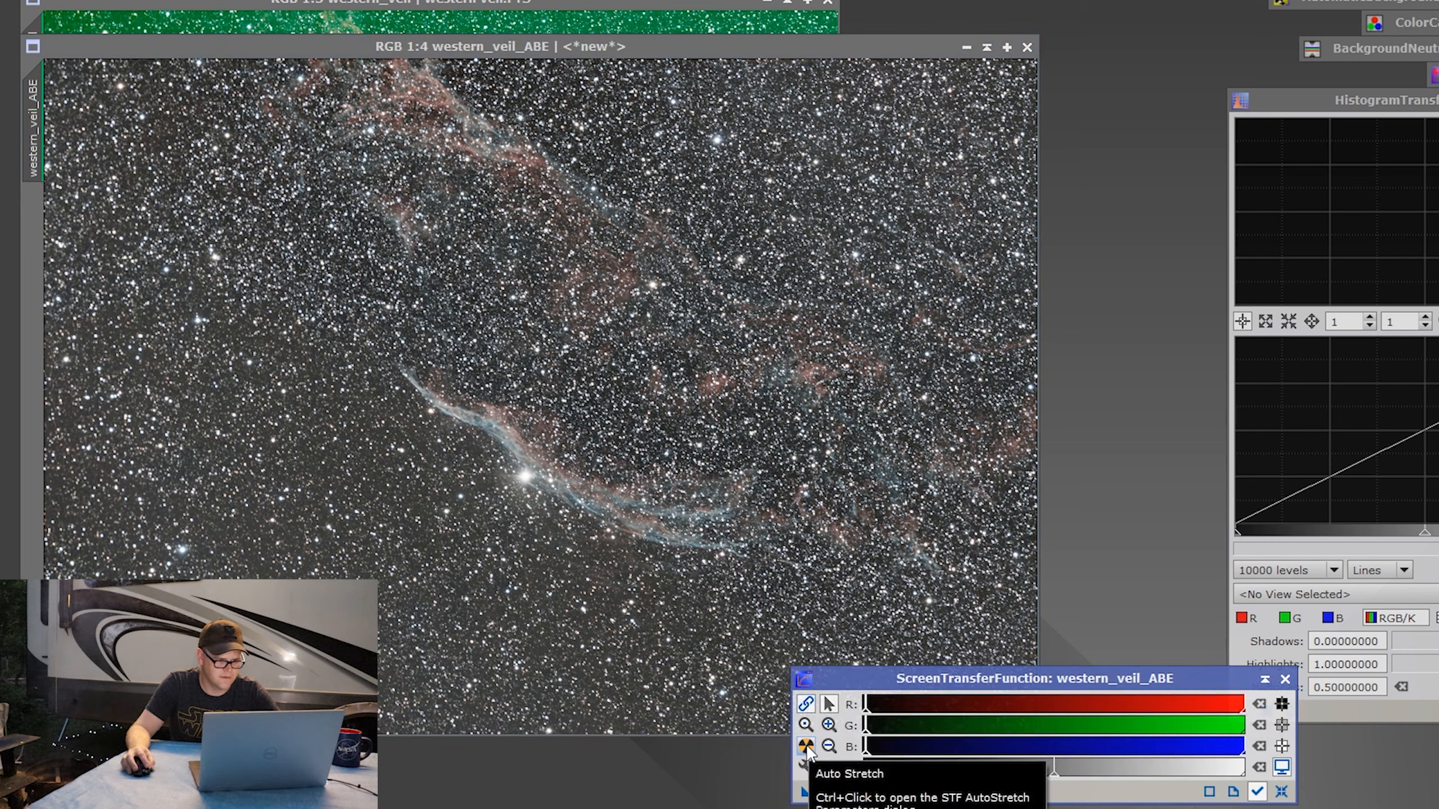
{"action": "left_click", "coordinate": [806, 746]}
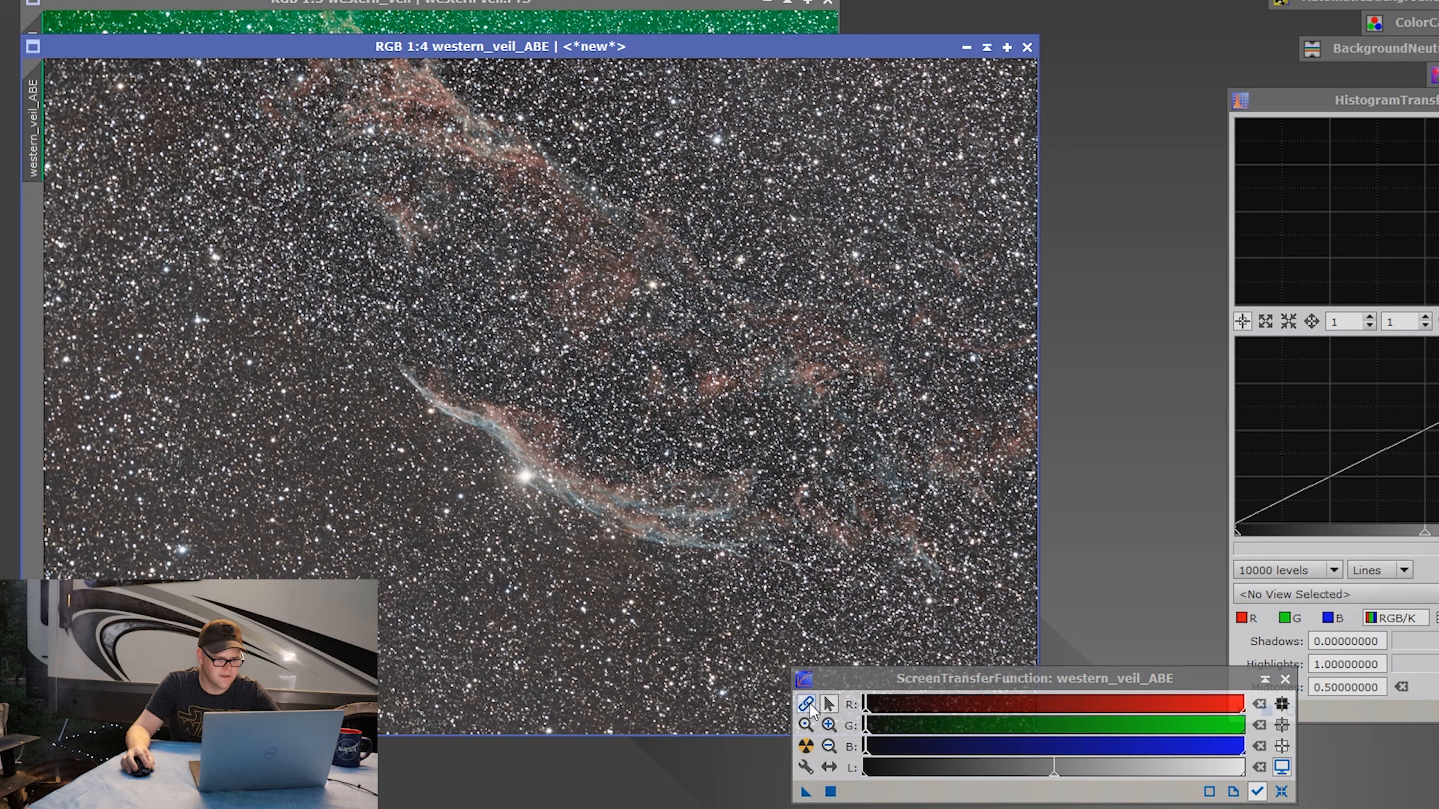
{"action": "left_click", "coordinate": [807, 705]}
{"action": "left_click", "coordinate": [808, 747]}
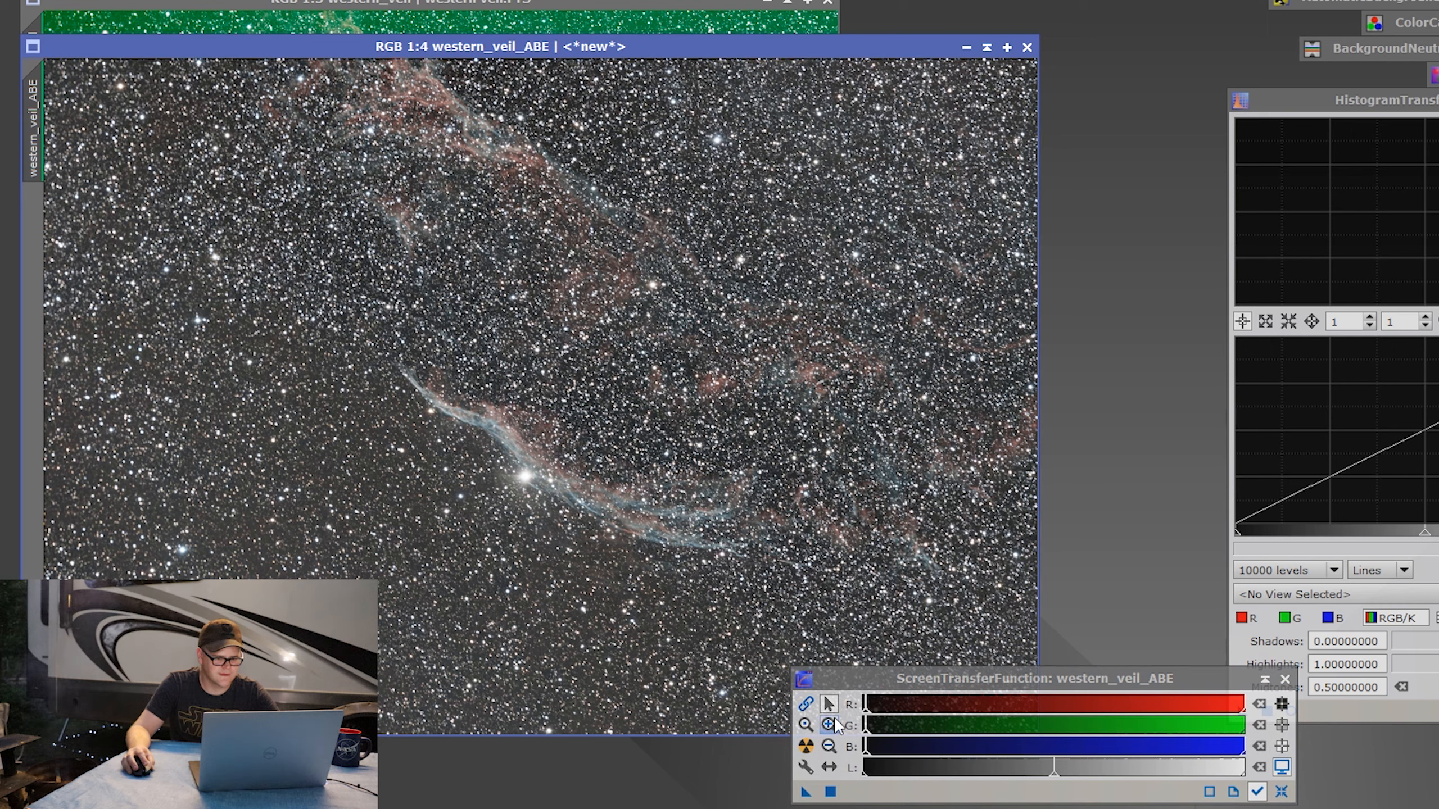
Step: Fine-tune the shadows and midtones of the linked RGB screen stretch to darken the background of western_veil_ABE
{"action": "left_click", "coordinate": [829, 726]}
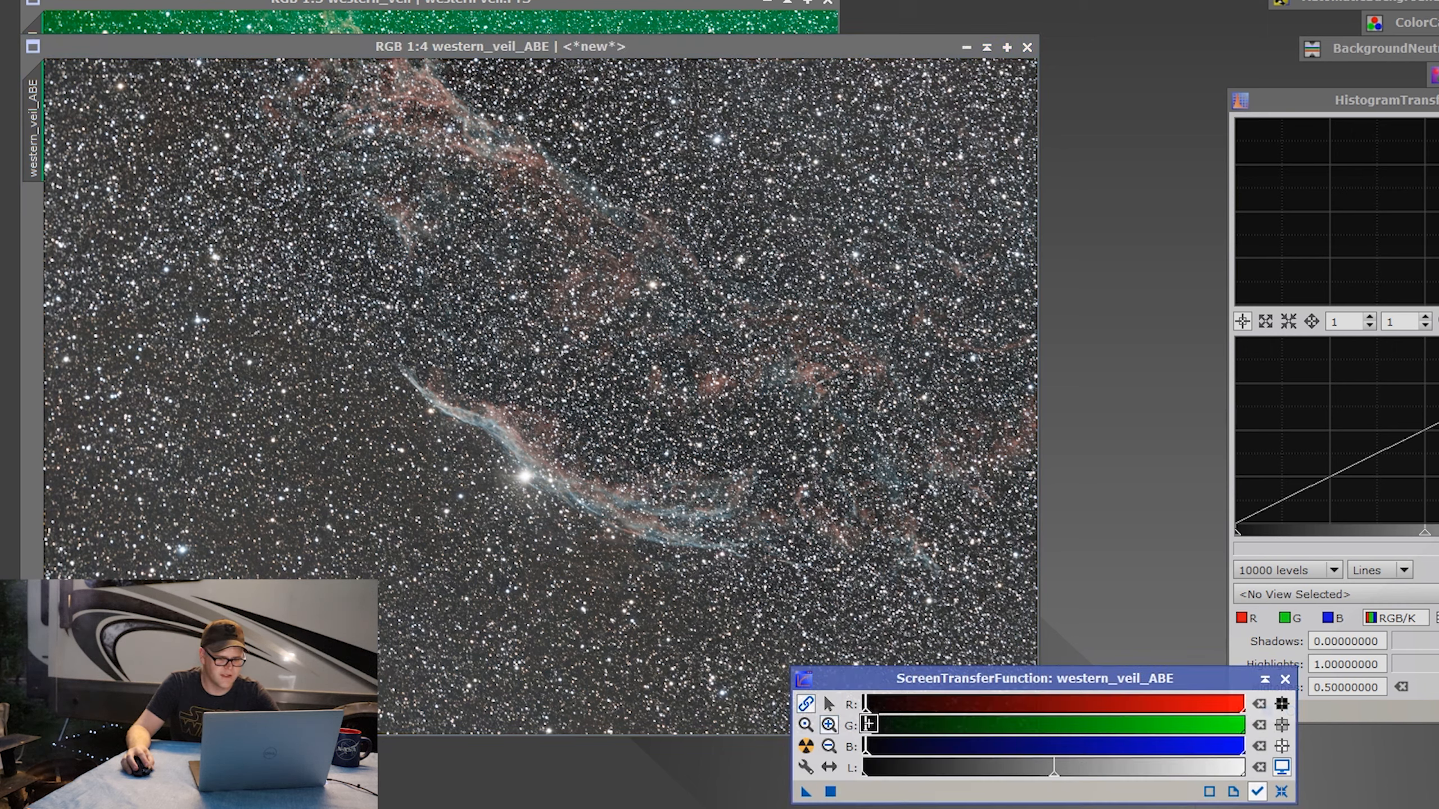
{"action": "left_click", "coordinate": [871, 725]}
{"action": "left_click", "coordinate": [871, 725]}
{"action": "left_click", "coordinate": [872, 724]}
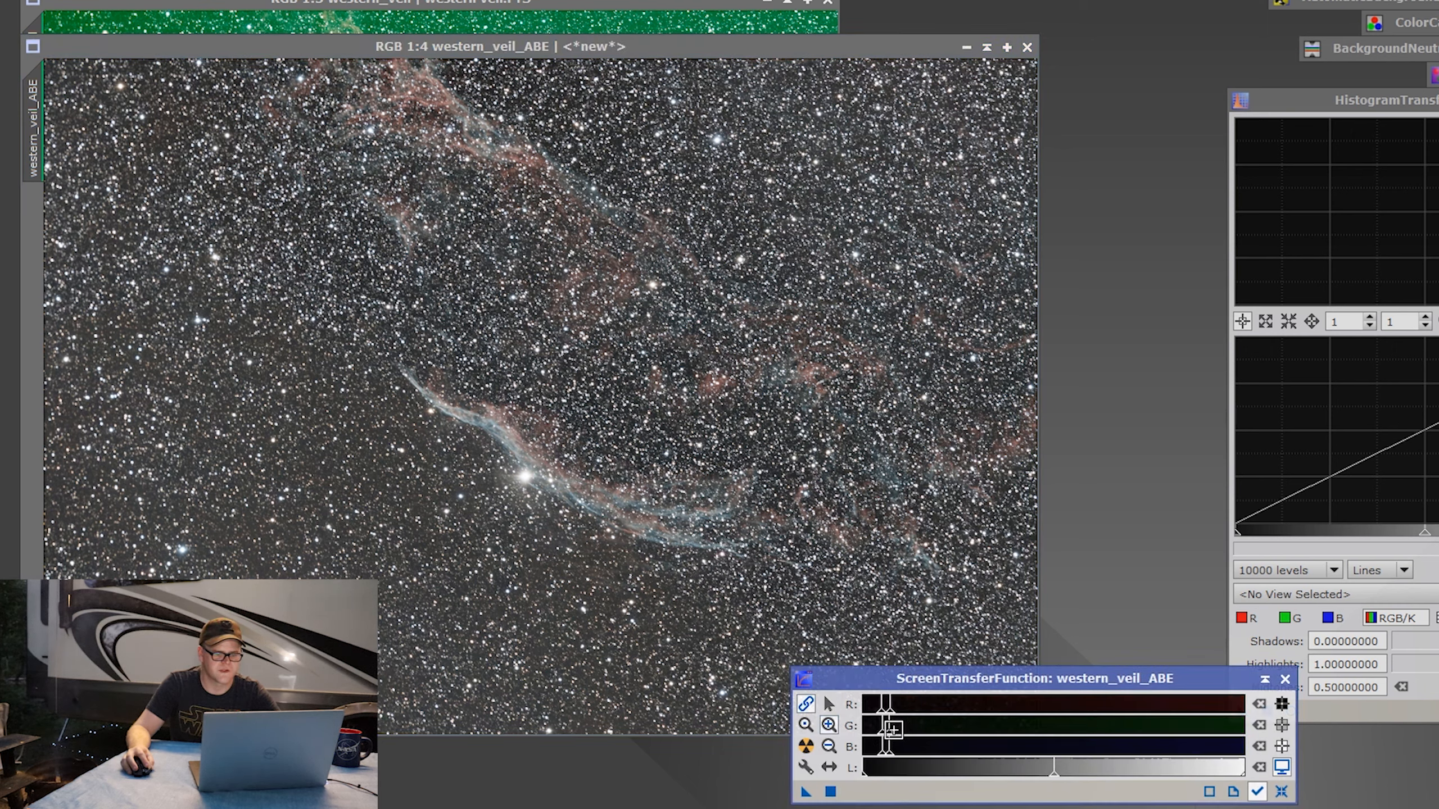
{"action": "left_click", "coordinate": [886, 725]}
{"action": "left_click", "coordinate": [916, 725]}
{"action": "left_click", "coordinate": [964, 729]}
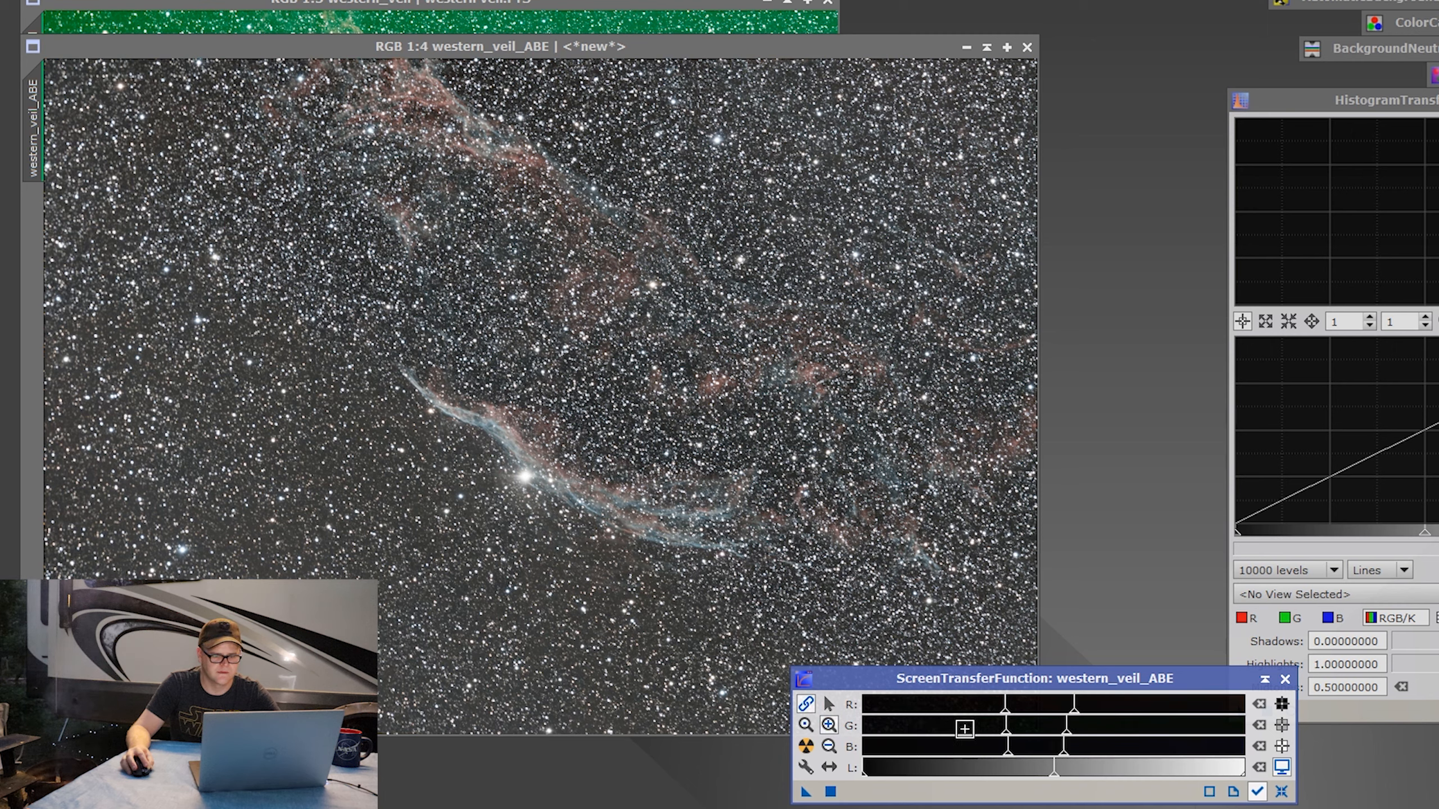
{"action": "left_click", "coordinate": [835, 708]}
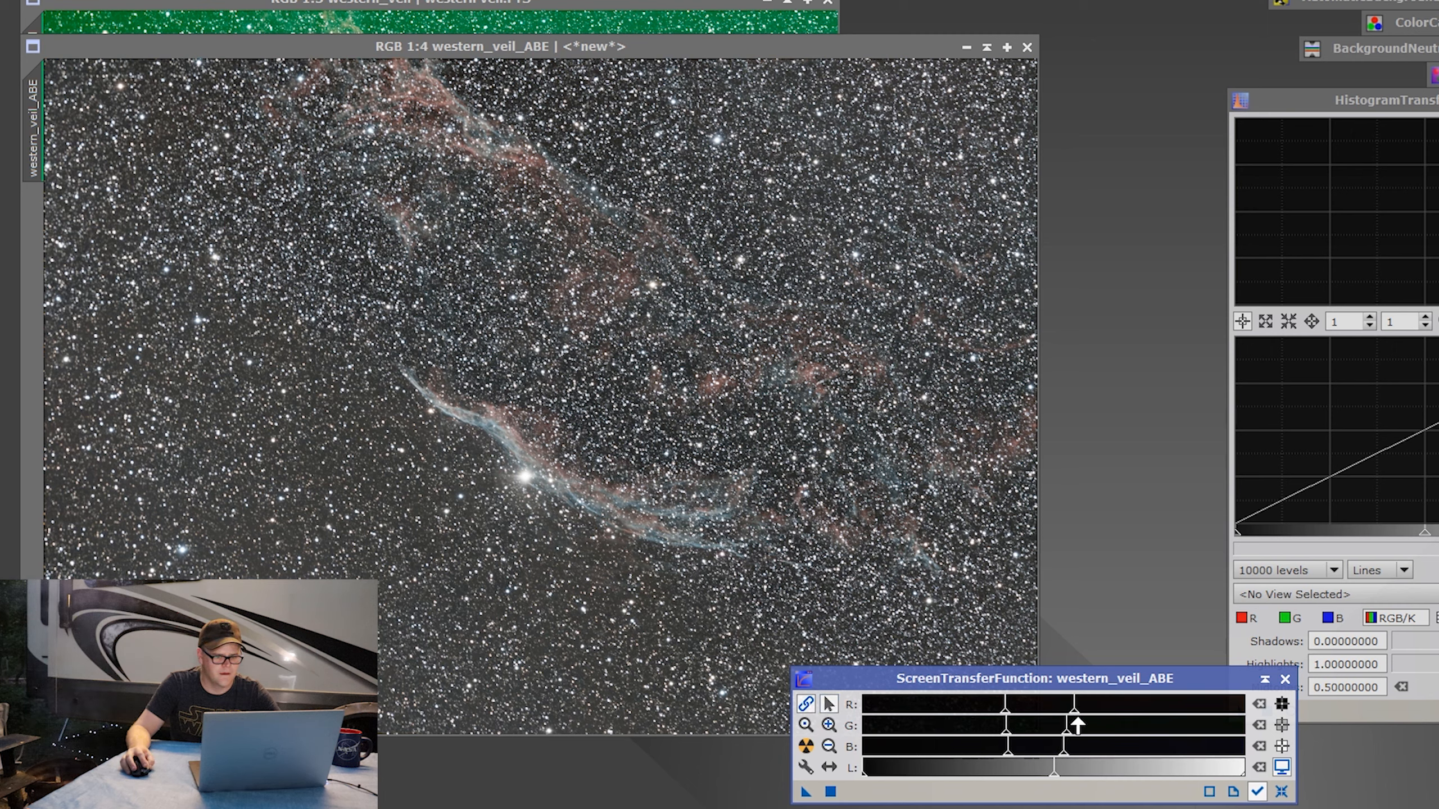
{"action": "left_click_drag", "start_coordinate": [1075, 715], "coordinate": [1071, 713]}
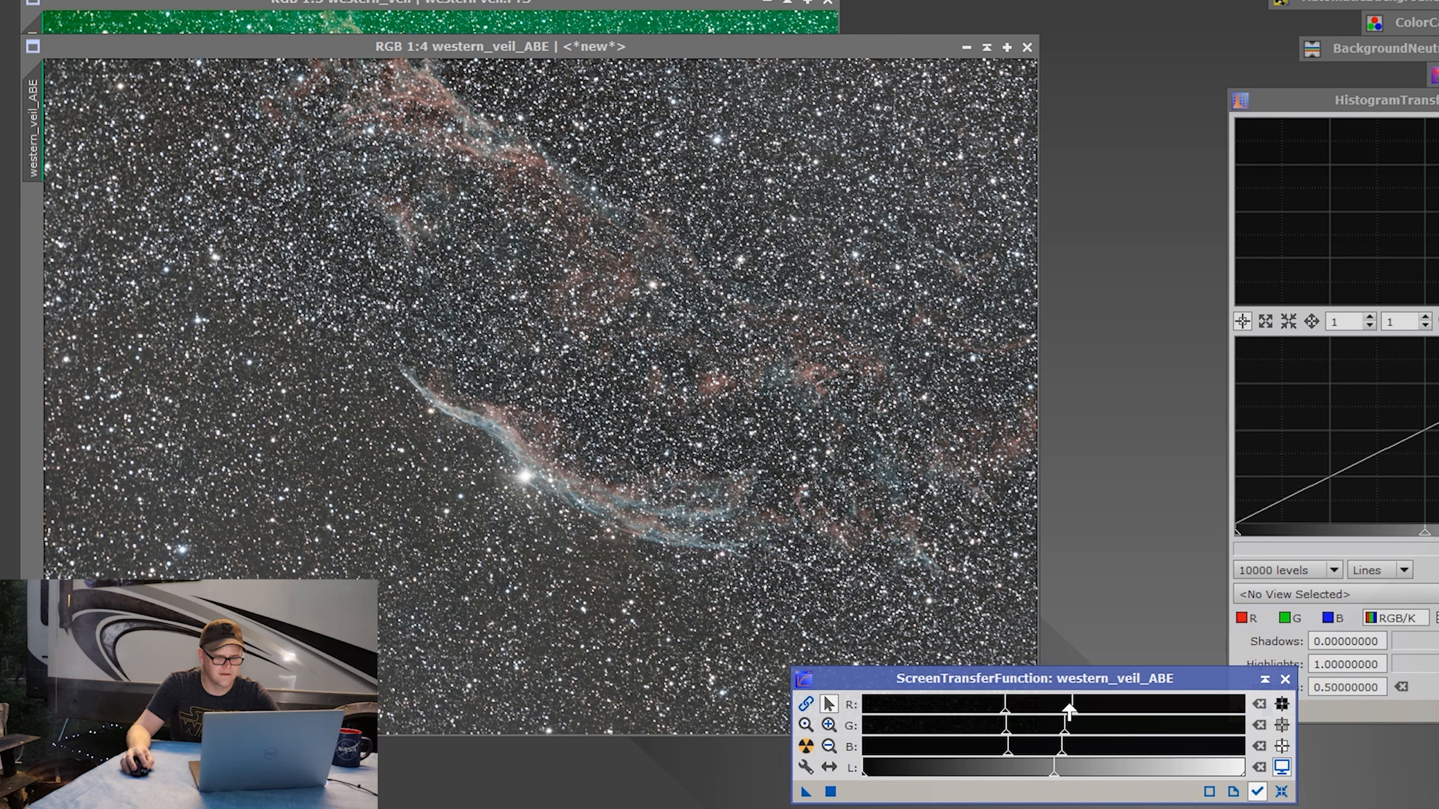
{"action": "left_click_drag", "start_coordinate": [1072, 713], "coordinate": [1066, 713]}
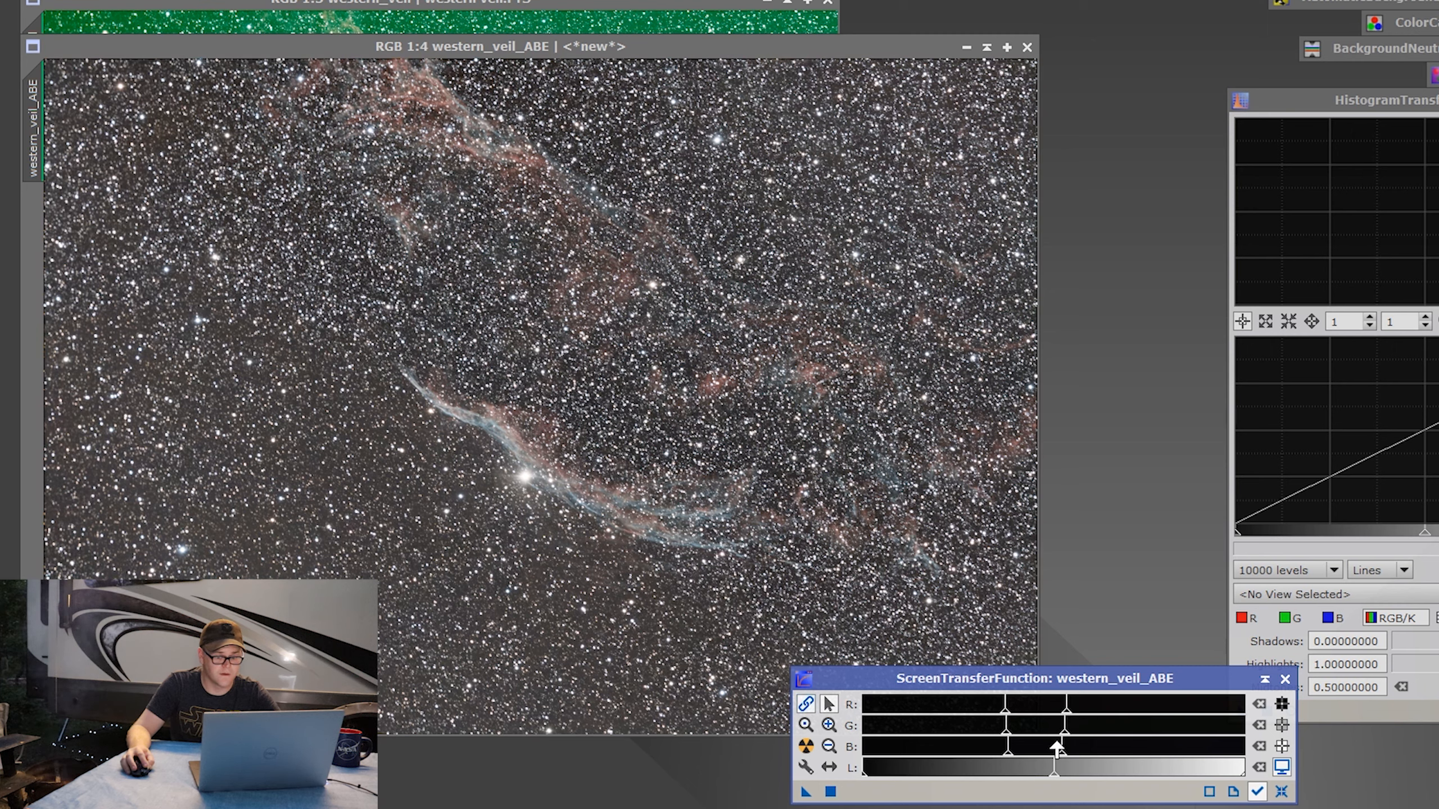
{"action": "left_click_drag", "start_coordinate": [1064, 740], "coordinate": [1113, 729]}
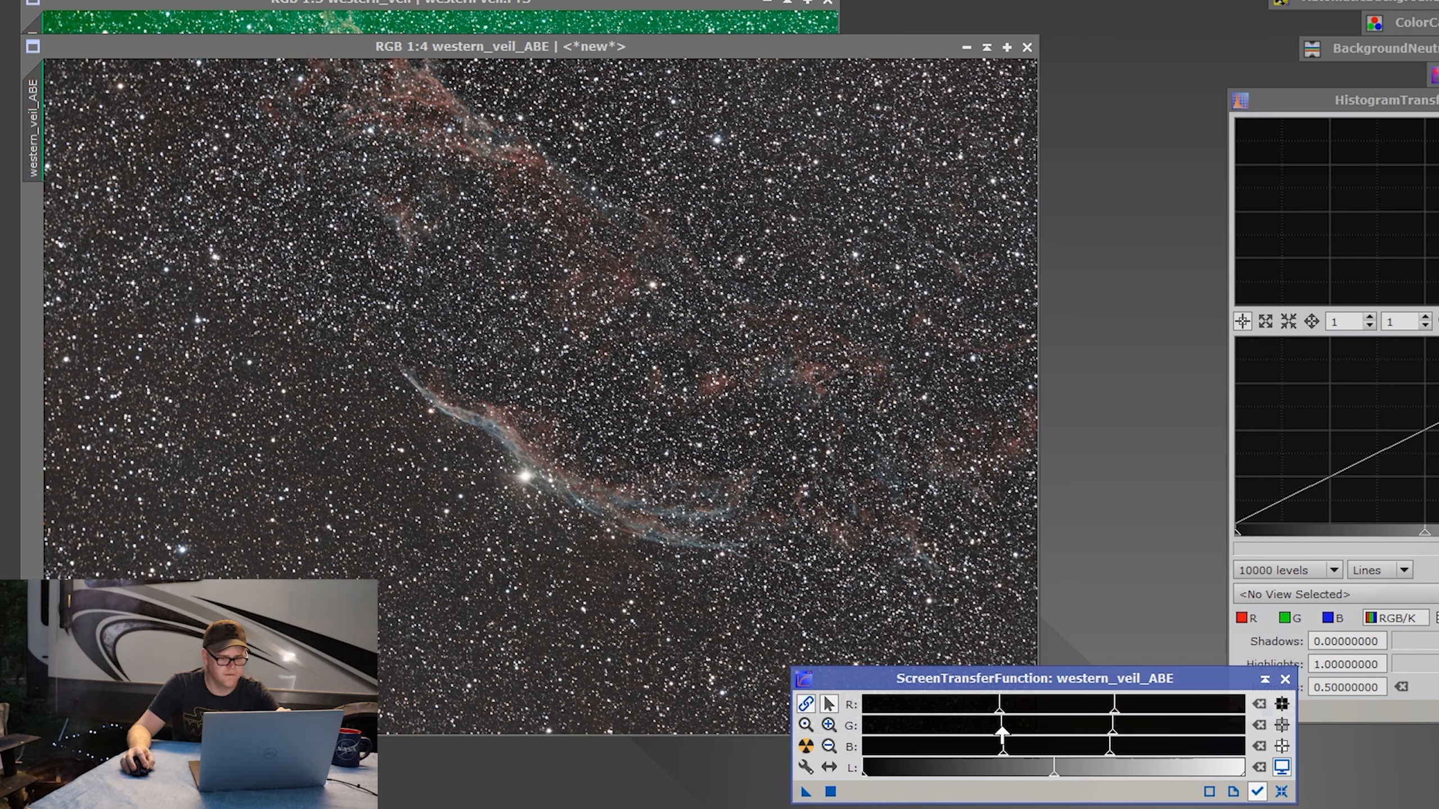
{"action": "left_click_drag", "start_coordinate": [1003, 734], "coordinate": [1006, 734]}
{"action": "left_click_drag", "start_coordinate": [1112, 736], "coordinate": [1109, 738]}
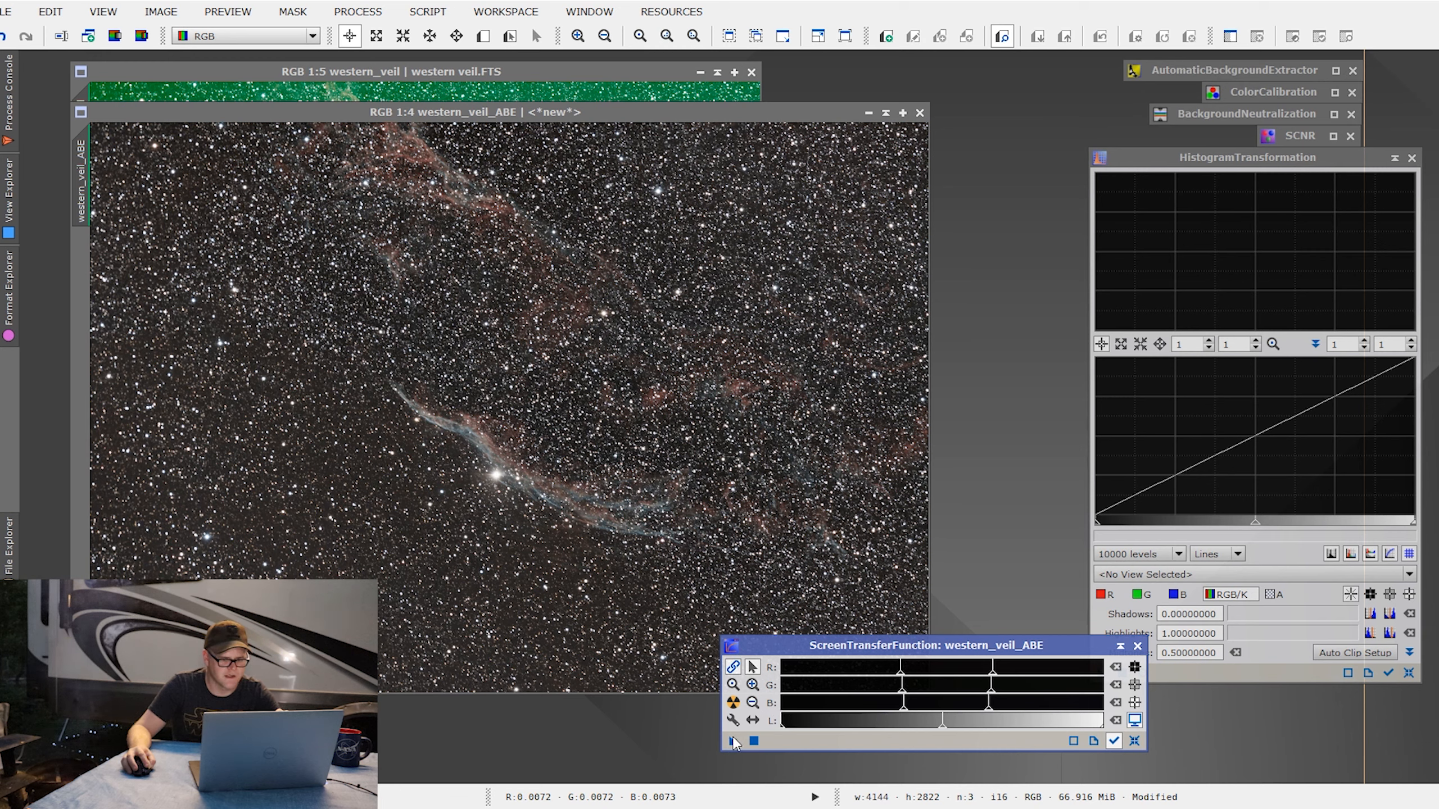
Step: Permanently stretch western_veil_ABE by applying the screen stretch settings through HistogramTransformation, and reset the screen stretch
{"action": "left_click_drag", "start_coordinate": [731, 739], "coordinate": [1209, 678]}
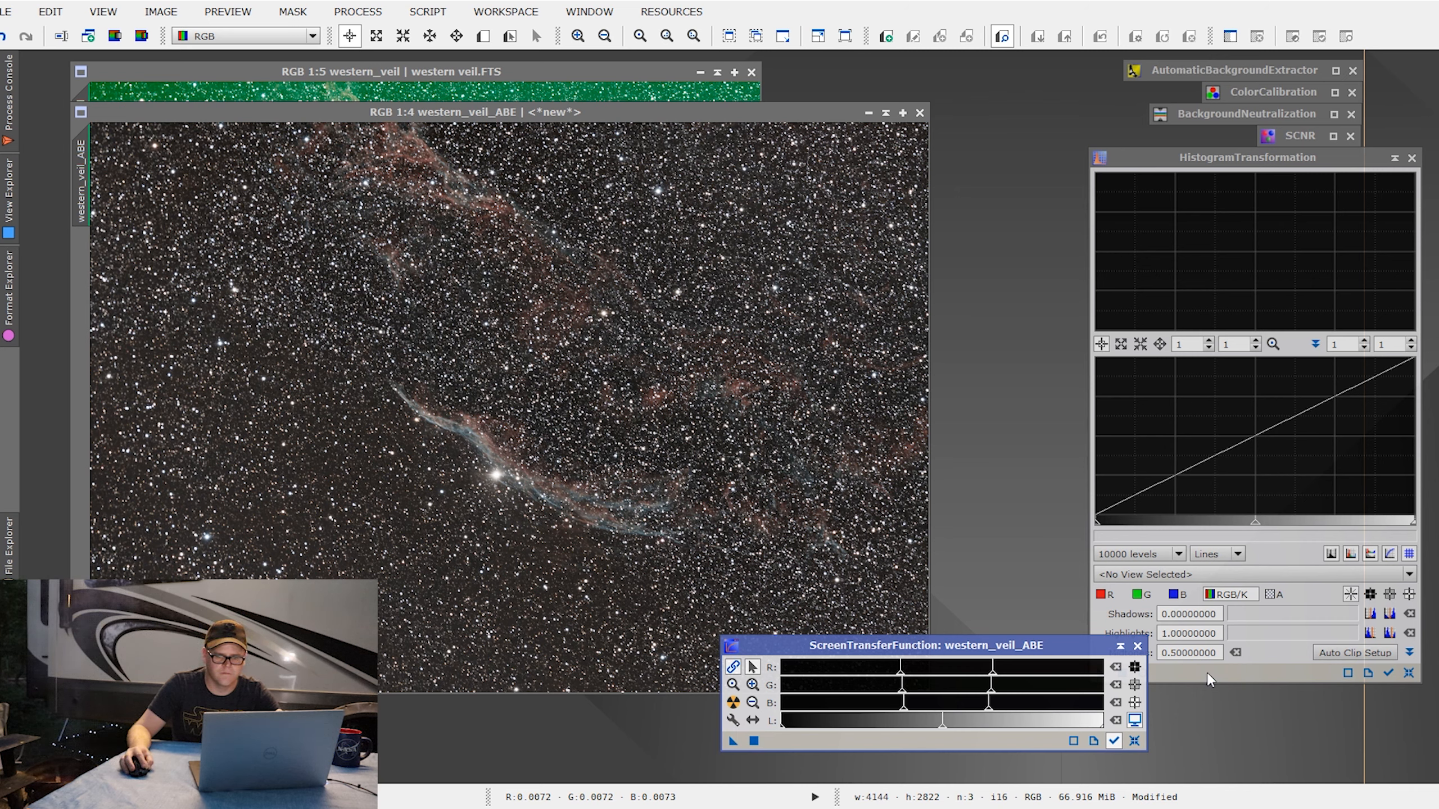
{"action": "left_click_drag", "start_coordinate": [735, 740], "coordinate": [511, 366]}
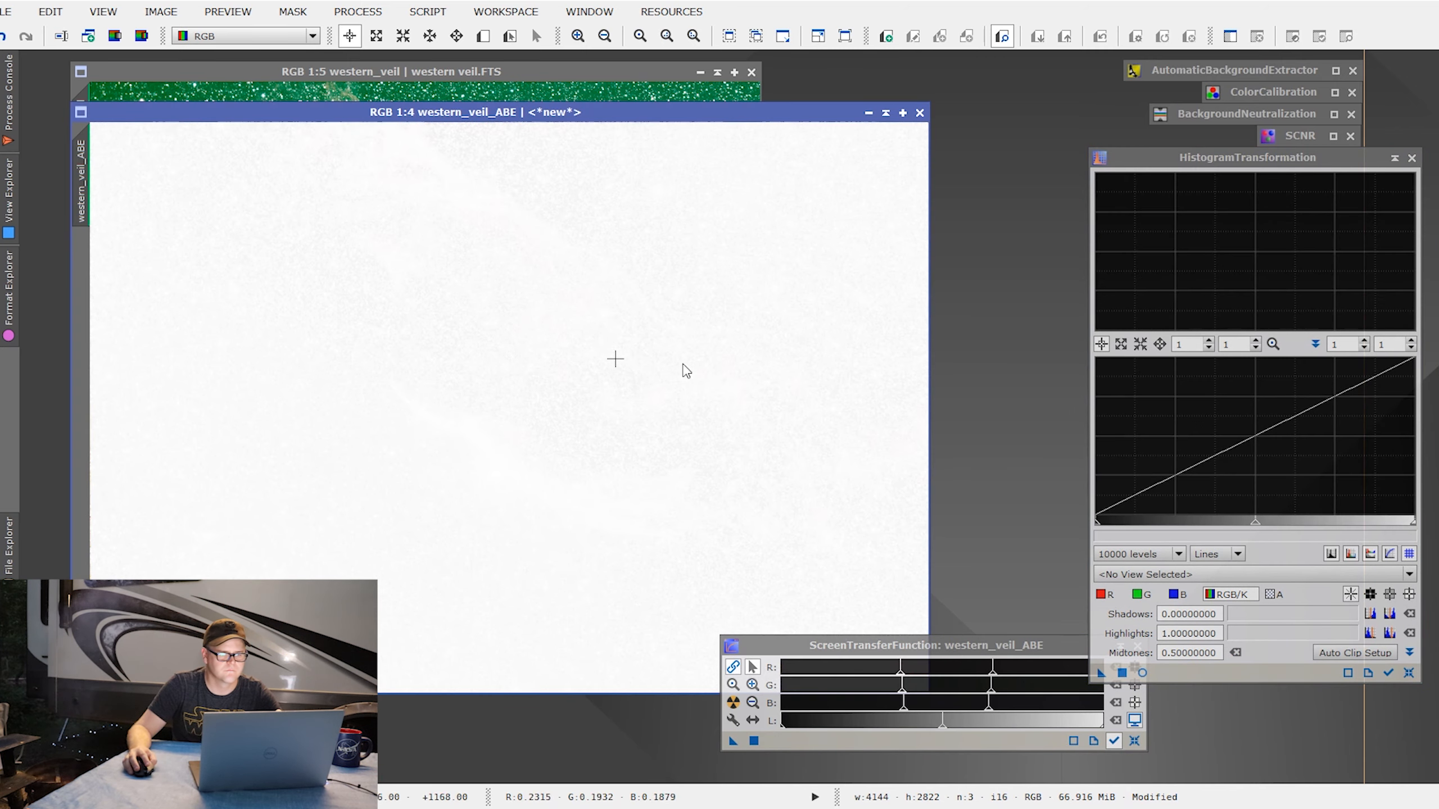
{"action": "left_click", "coordinate": [1135, 741]}
Step: Collapse the ScreenTransferFunction and HistogramTransformation windows and park them below the image
{"action": "left_click", "coordinate": [1120, 646]}
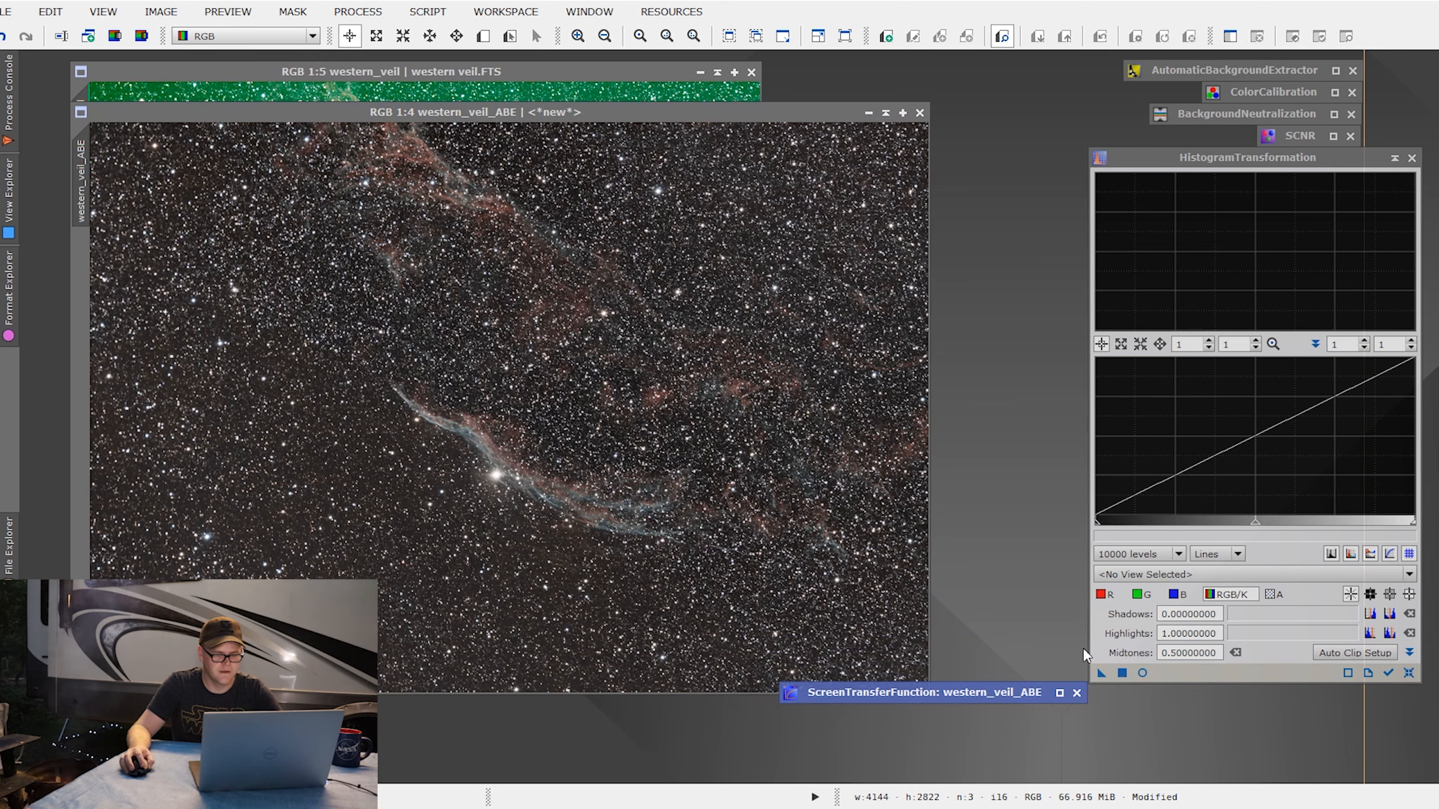
{"action": "left_click_drag", "start_coordinate": [876, 697], "coordinate": [170, 702]}
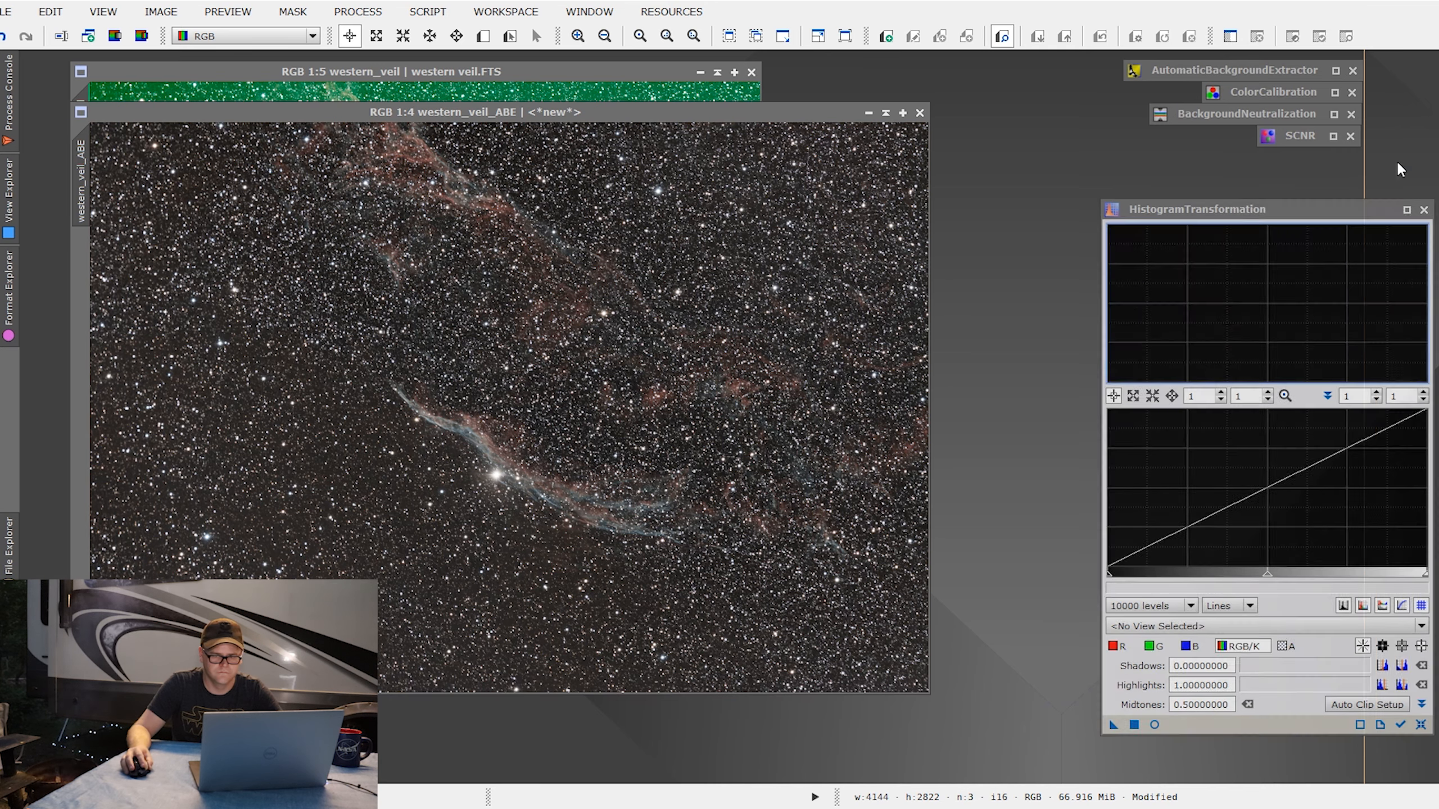
{"action": "left_click", "coordinate": [1395, 158]}
{"action": "mouse_move", "coordinate": [1242, 409]}
{"action": "left_mouse_down"}
{"action": "mouse_move", "coordinate": [638, 681]}
{"action": "mouse_move", "coordinate": [452, 715]}
{"action": "left_mouse_up"}
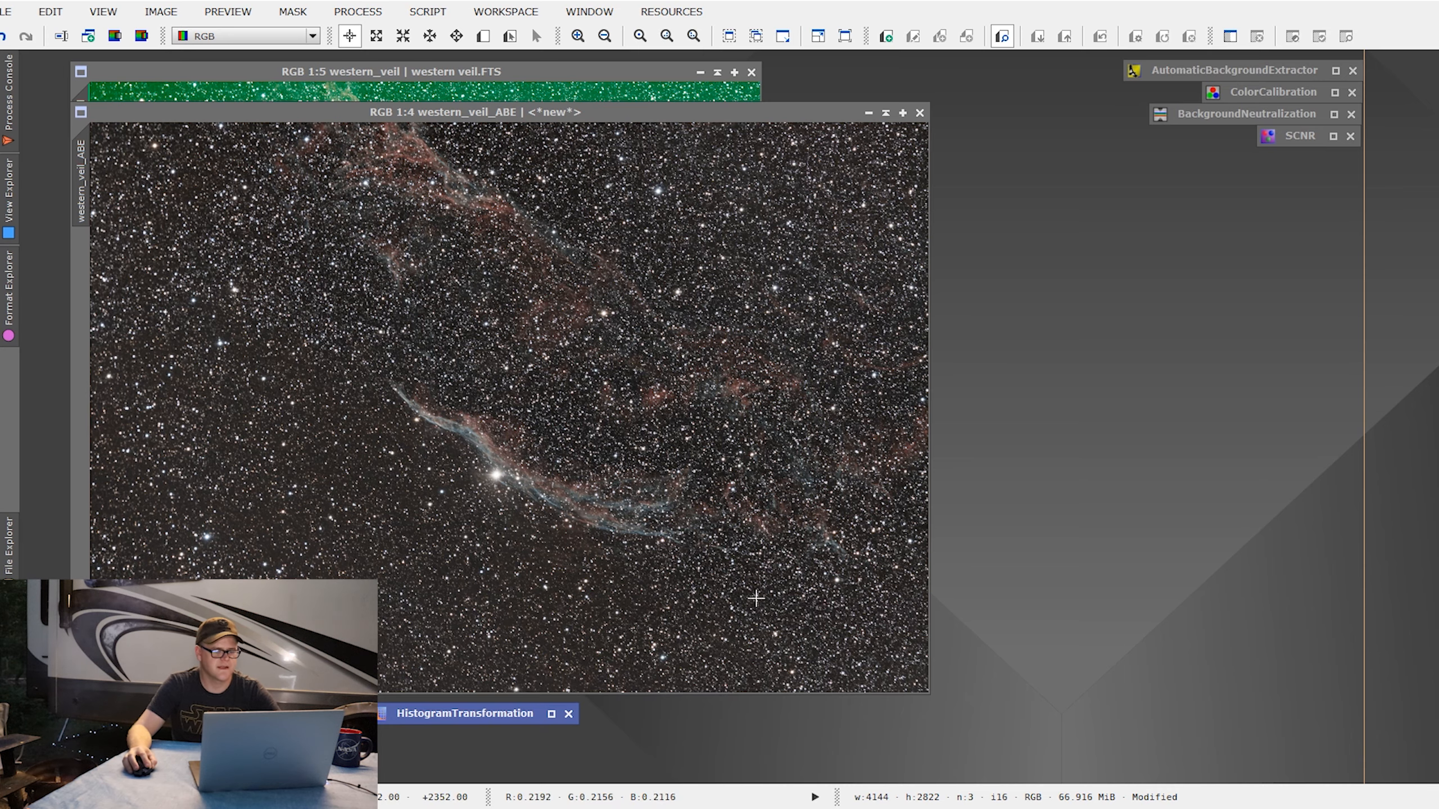
Step: Create a preview on western_veil_ABE over the dark background and the tip of the nebula filament, and open it enlarged to inspect the noise
{"action": "left_click_drag", "start_coordinate": [701, 116], "coordinate": [859, 124]}
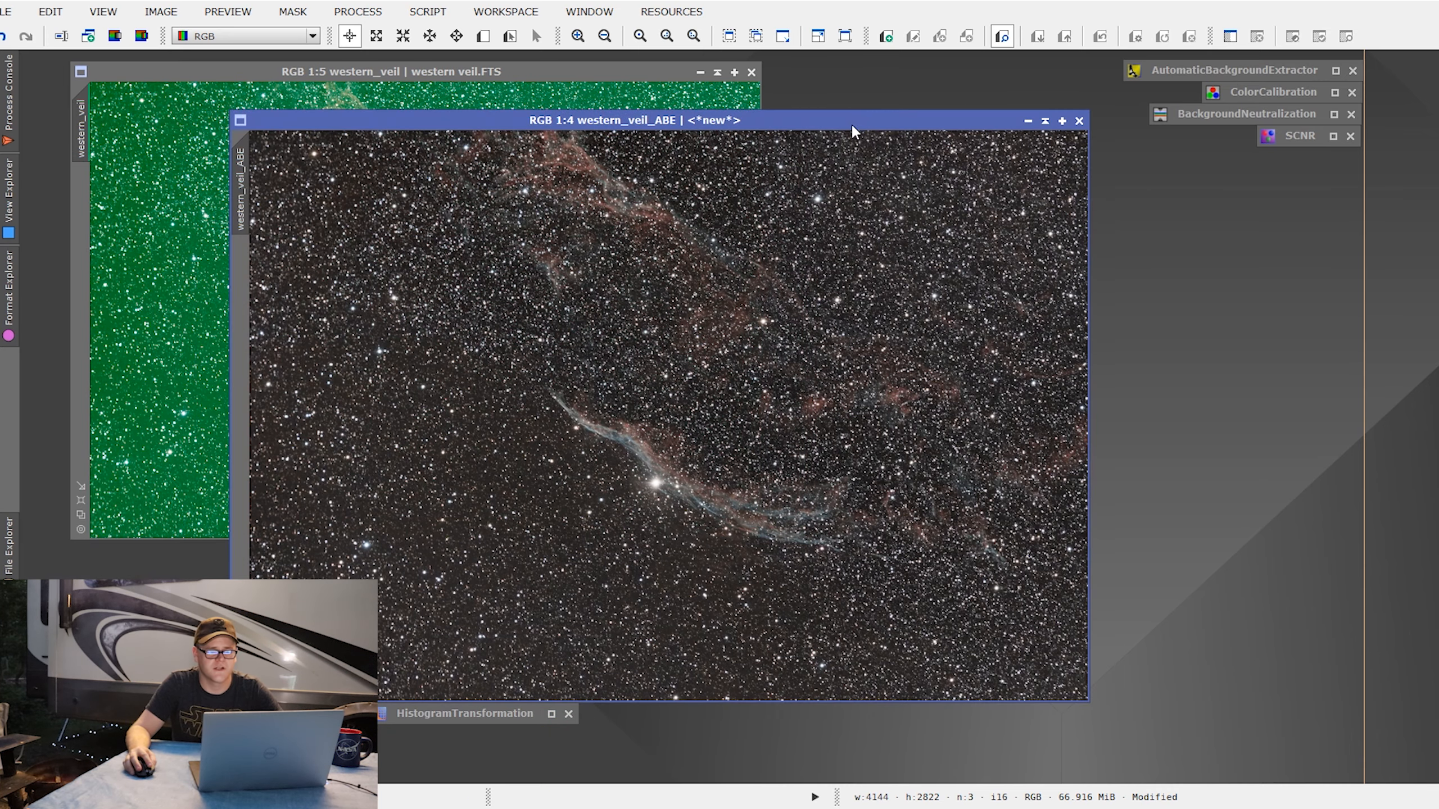
{"action": "scroll", "coordinate": [821, 333], "scroll_direction": "up", "scroll_amount": 3}
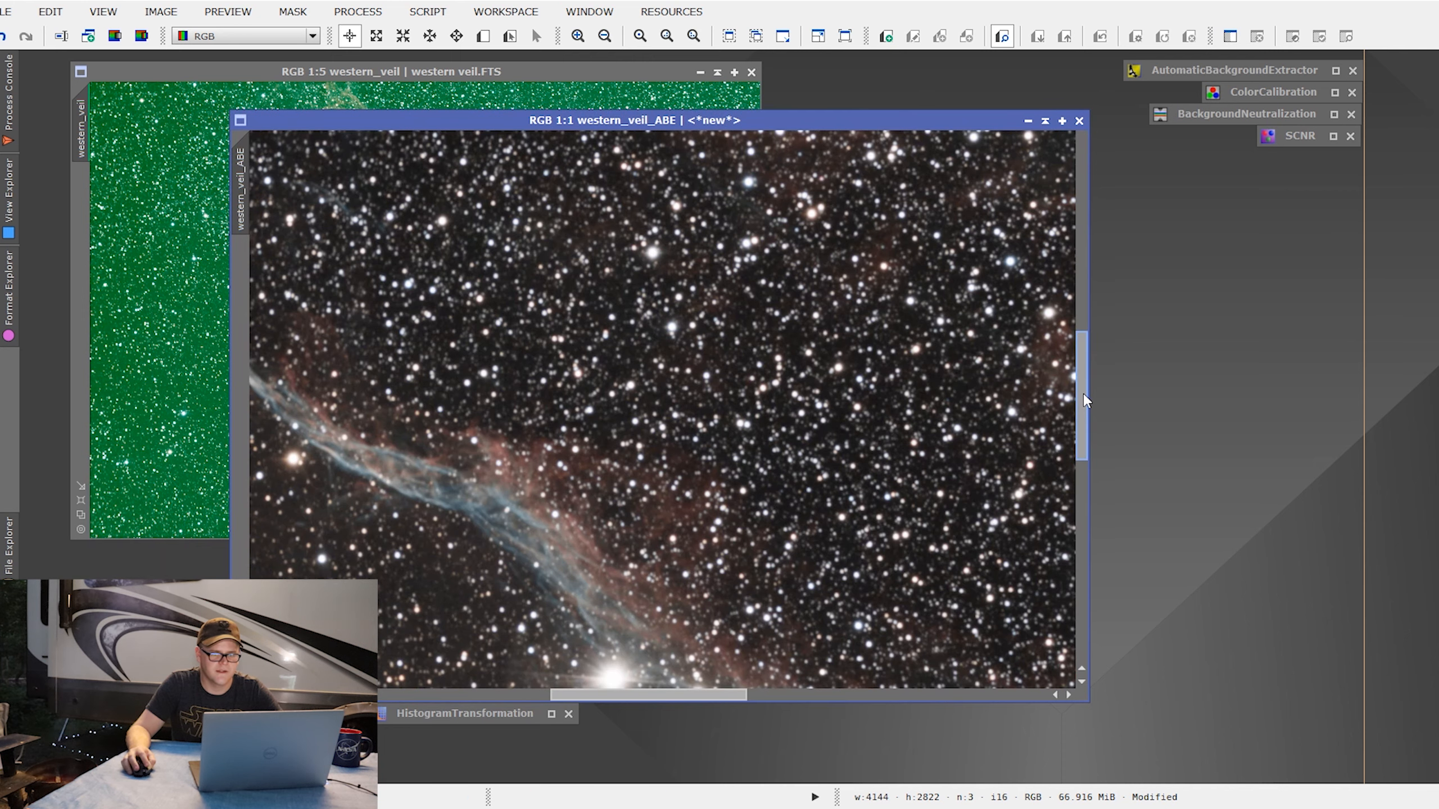
{"action": "scroll", "coordinate": [551, 187], "scroll_direction": "down", "scroll_amount": 2}
{"action": "left_click", "coordinate": [483, 36]}
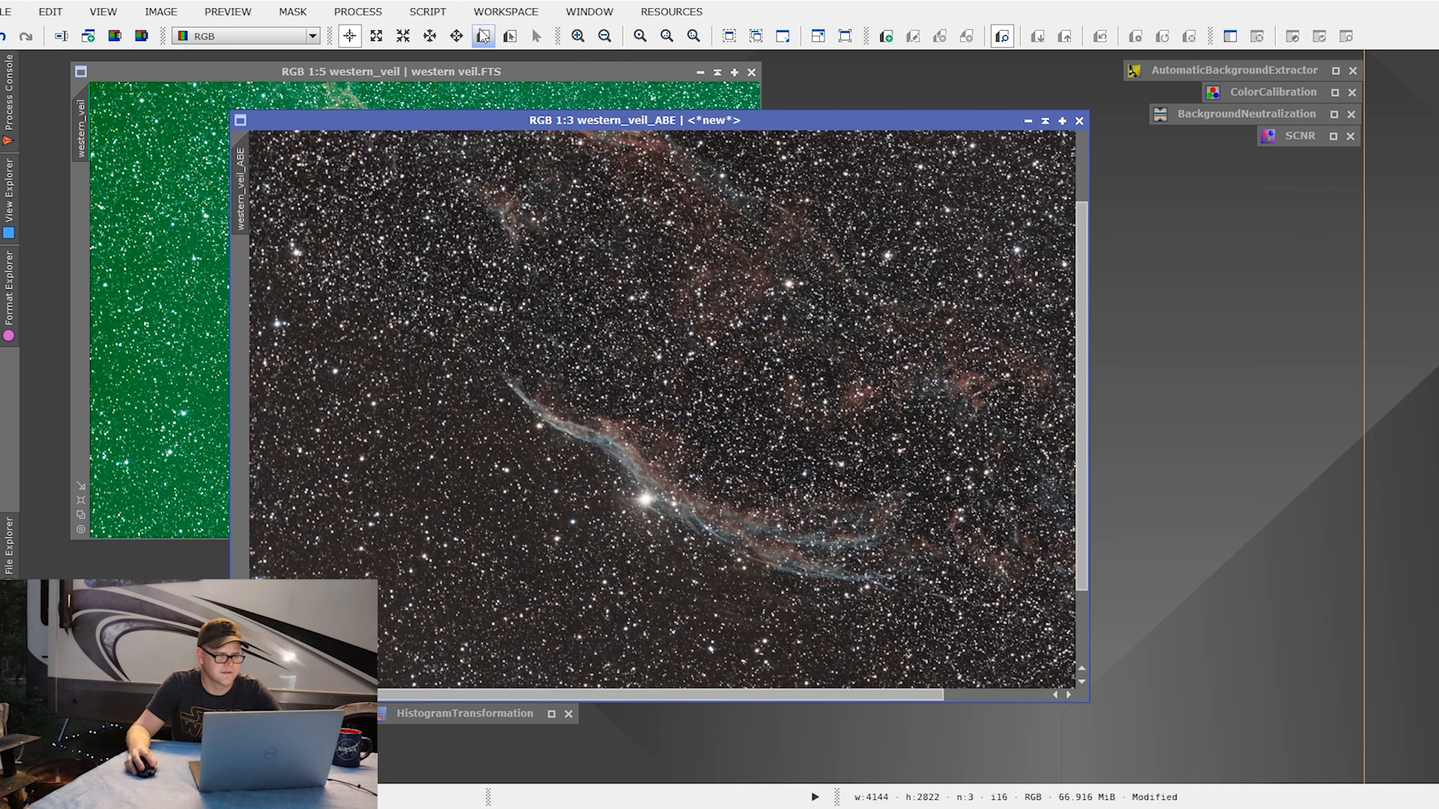
{"action": "left_click_drag", "start_coordinate": [371, 381], "coordinate": [617, 601]}
{"action": "left_click", "coordinate": [241, 274]}
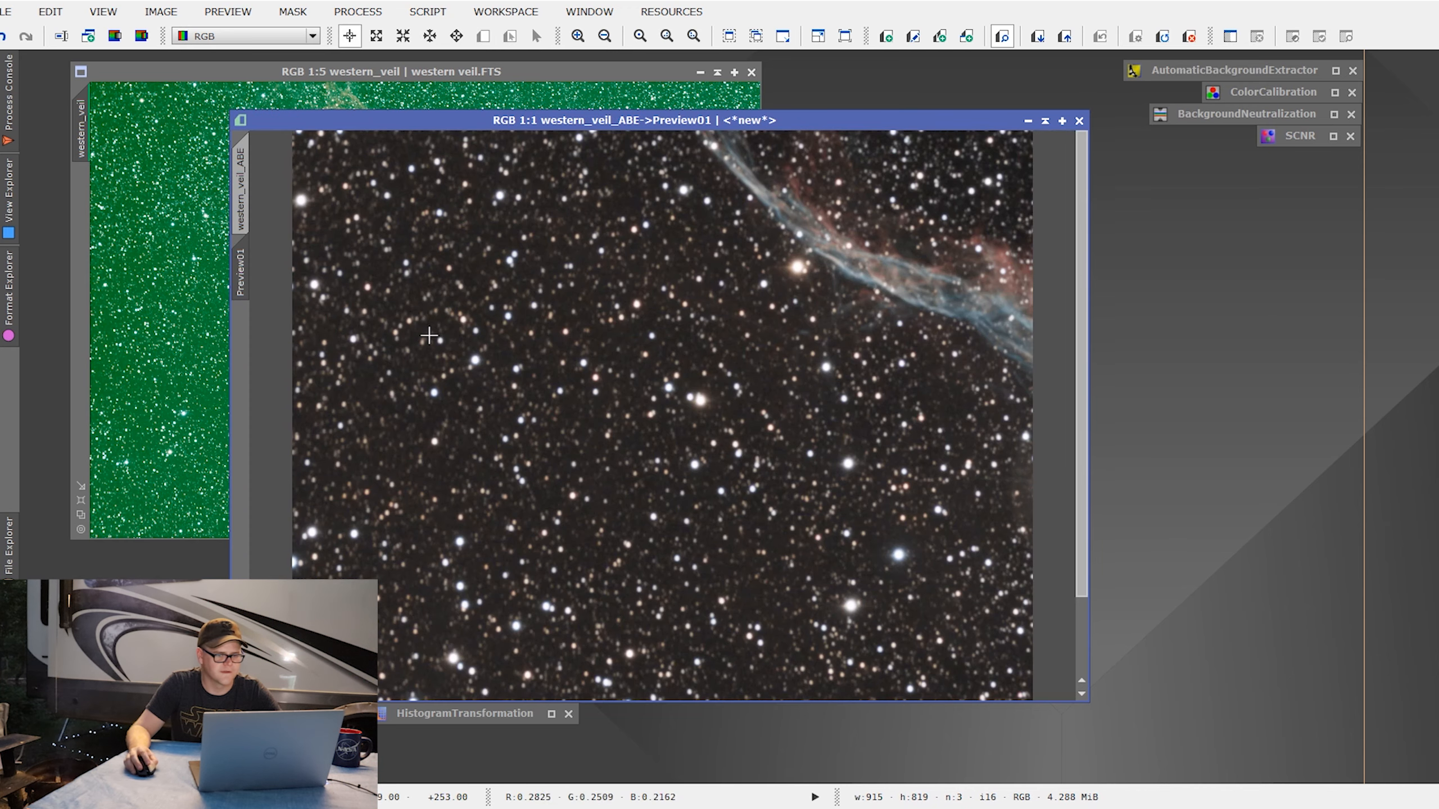
{"action": "scroll", "coordinate": [707, 306], "scroll_direction": "up", "scroll_amount": 1}
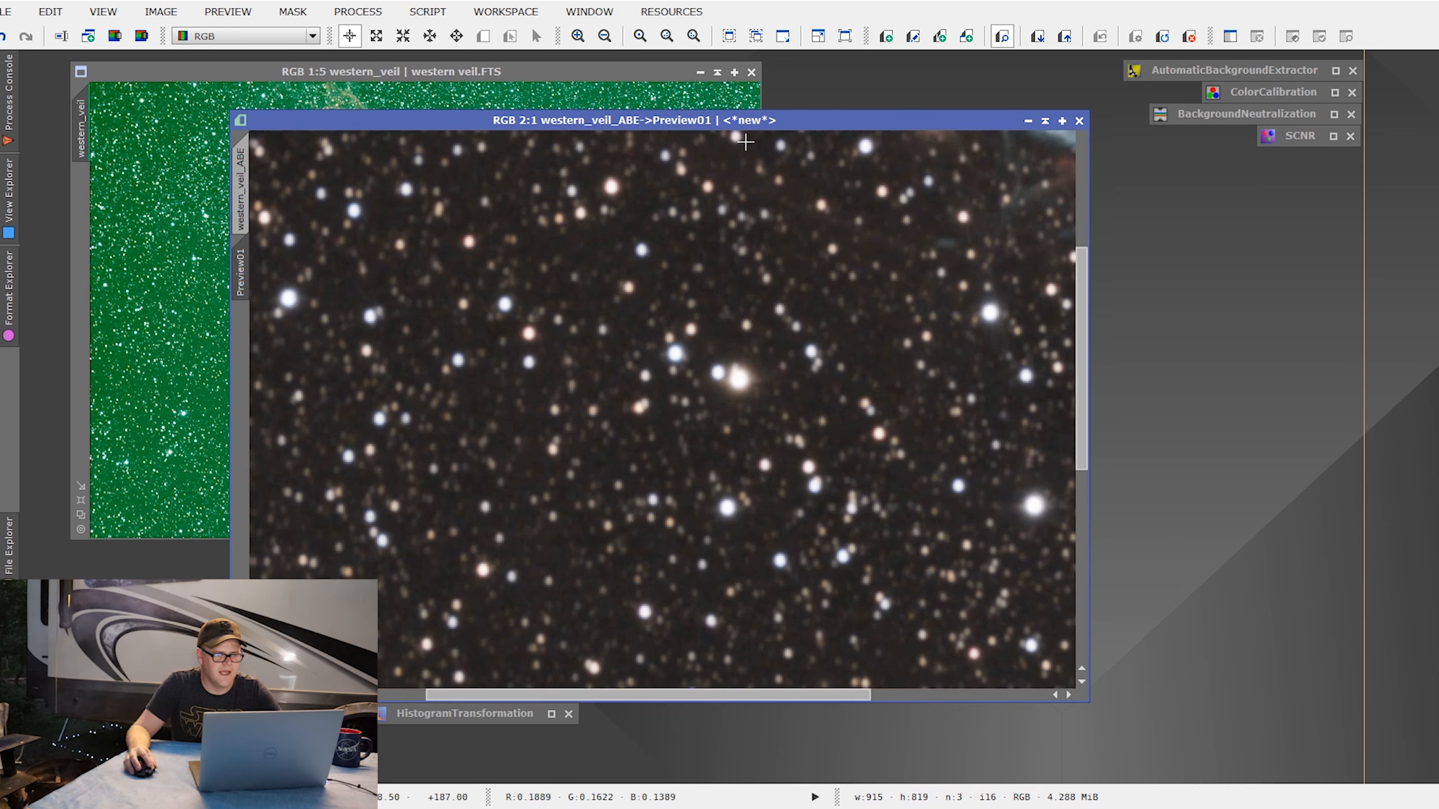
{"action": "left_click_drag", "start_coordinate": [740, 126], "coordinate": [690, 116]}
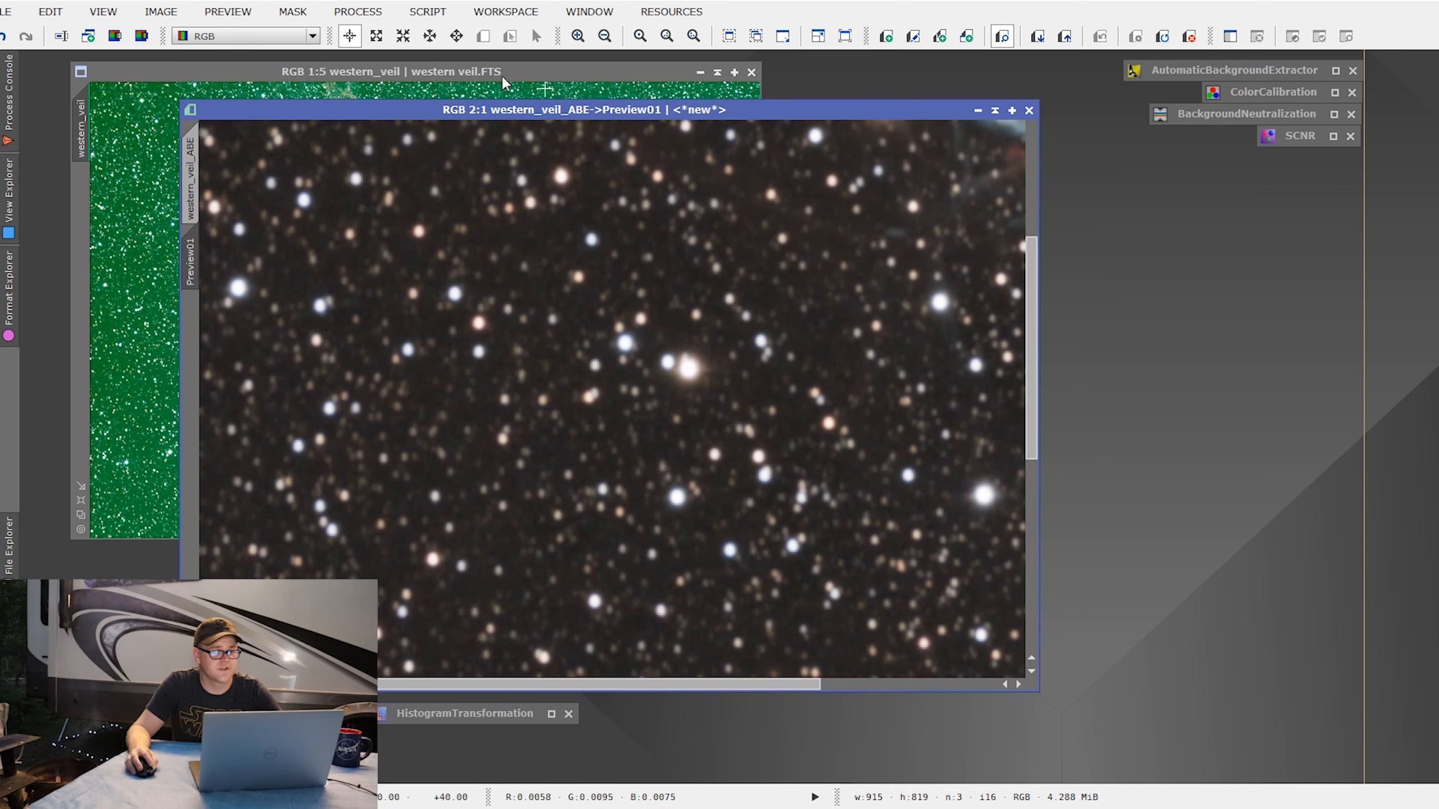
Step: Open the TGVDenoise process and set it to CIE L*a*b* mode
{"action": "left_click", "coordinate": [358, 11]}
{"action": "mouse_move", "coordinate": [380, 35]}
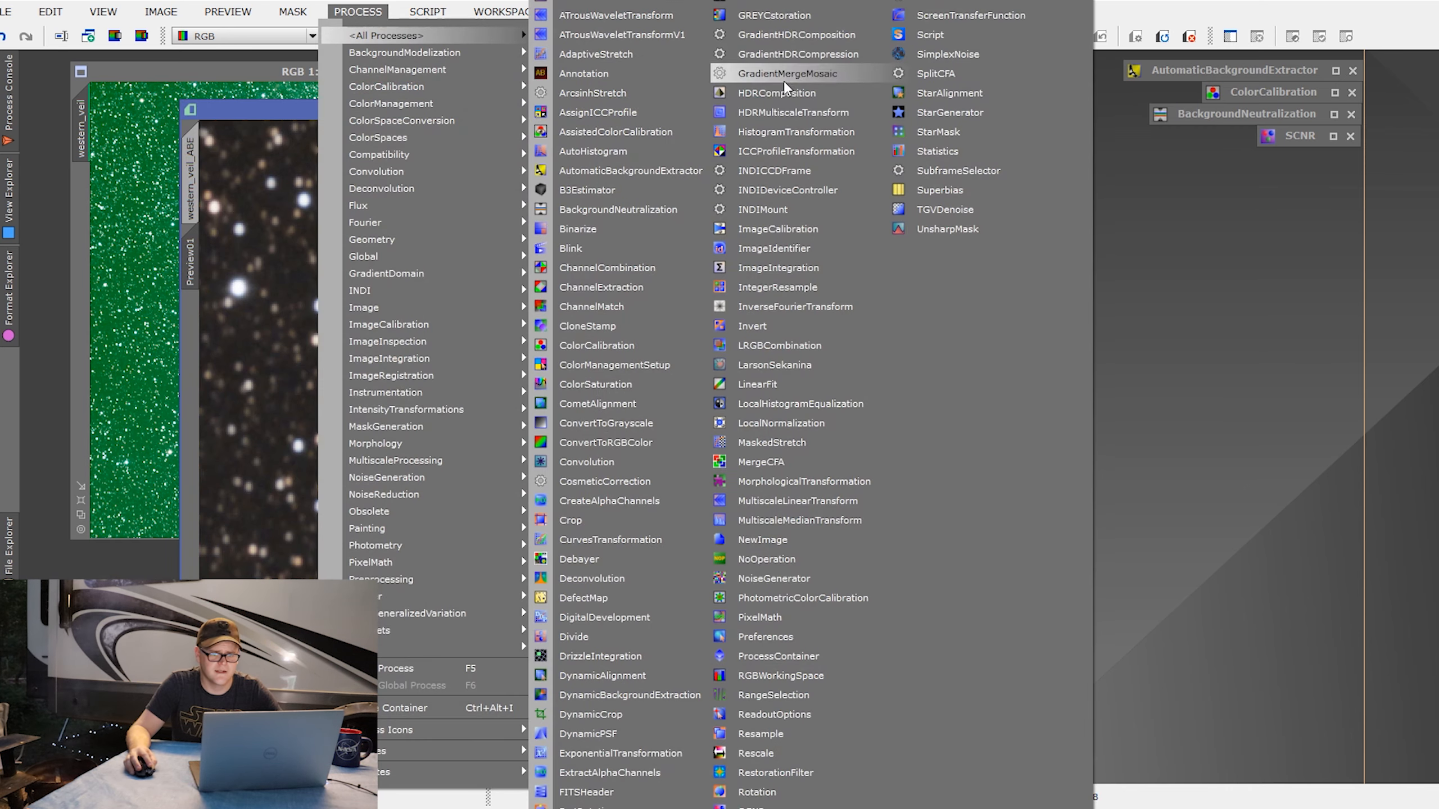
{"action": "left_click", "coordinate": [978, 206]}
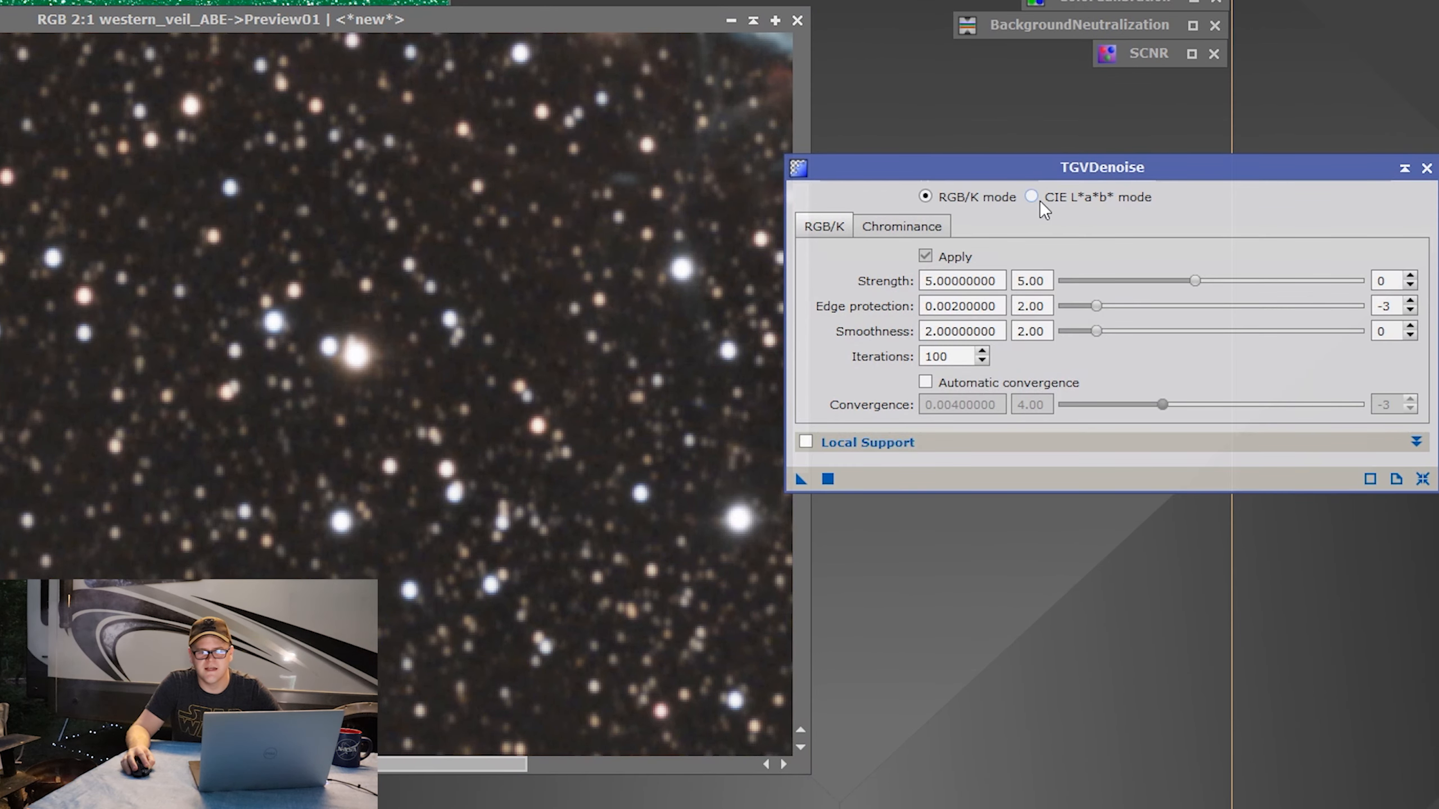
{"action": "left_click", "coordinate": [1040, 201]}
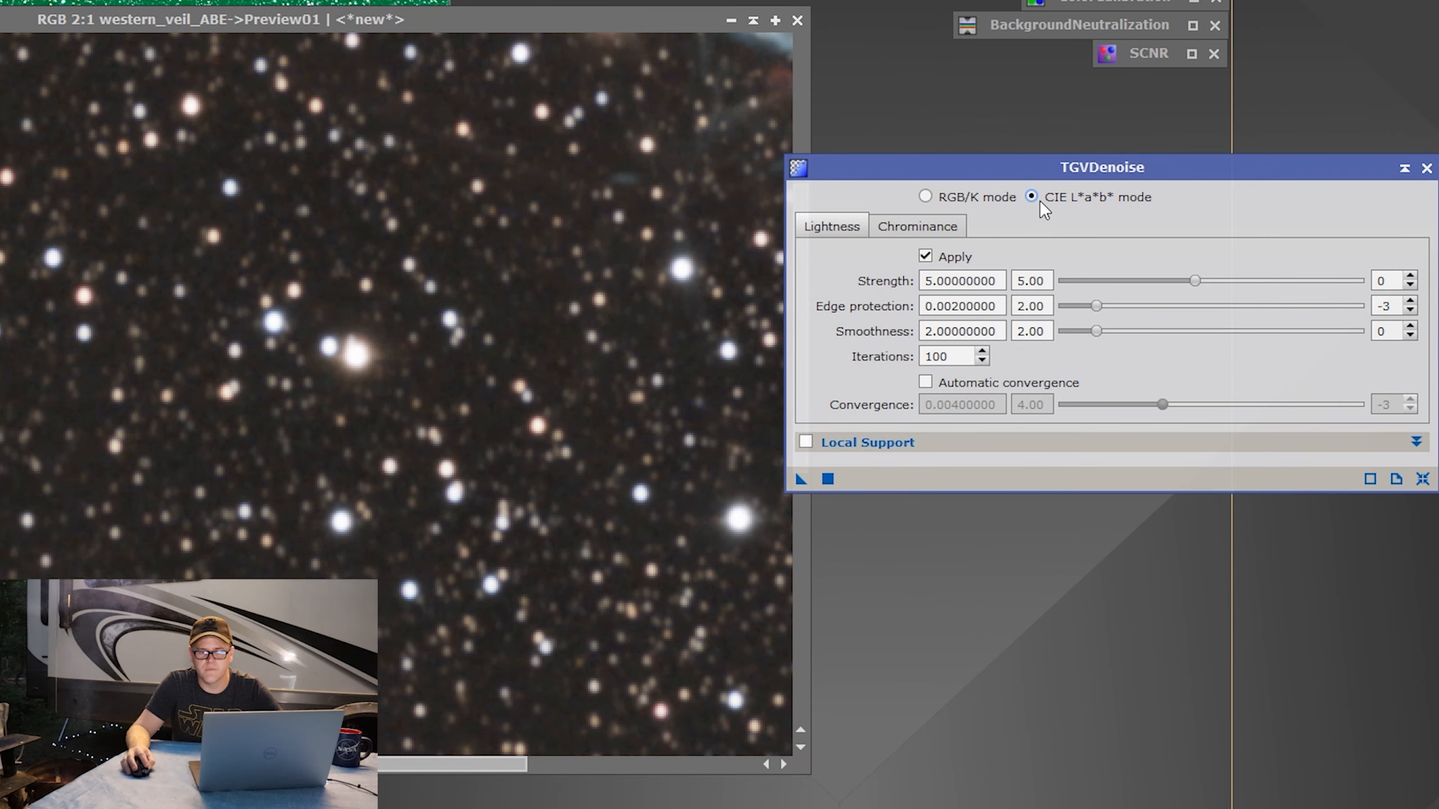
Step: Set the TGVDenoise strength to 4.10 for chrominance and 2.45 for lightness, and move its window clear of the image
{"action": "left_click", "coordinate": [949, 231]}
{"action": "left_click_drag", "start_coordinate": [1261, 281], "coordinate": [1191, 281]}
{"action": "left_click", "coordinate": [844, 231]}
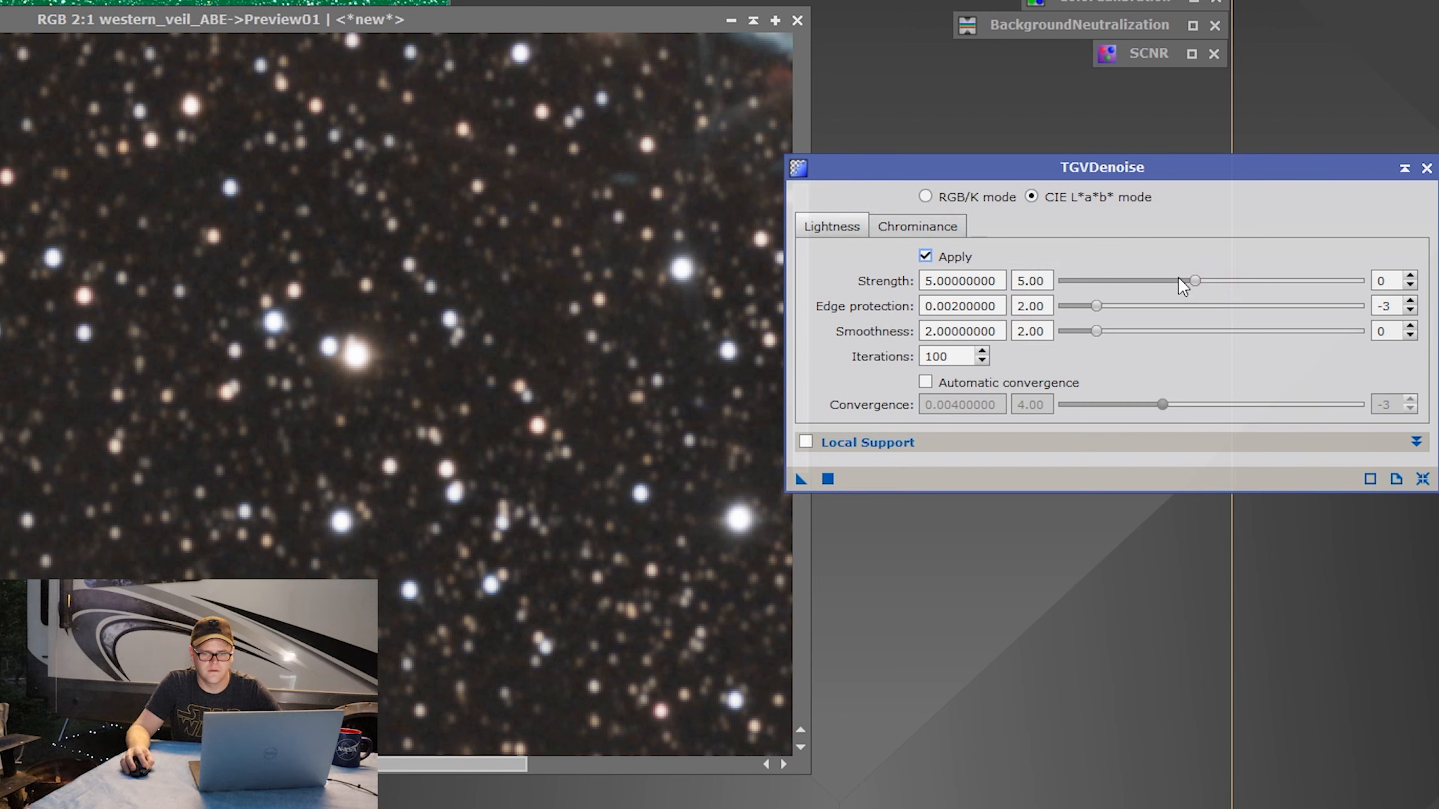
{"action": "mouse_move", "coordinate": [1190, 281]}
{"action": "left_mouse_down"}
{"action": "mouse_move", "coordinate": [1109, 287]}
{"action": "mouse_move", "coordinate": [1165, 281]}
{"action": "left_mouse_up"}
{"action": "left_click", "coordinate": [907, 229]}
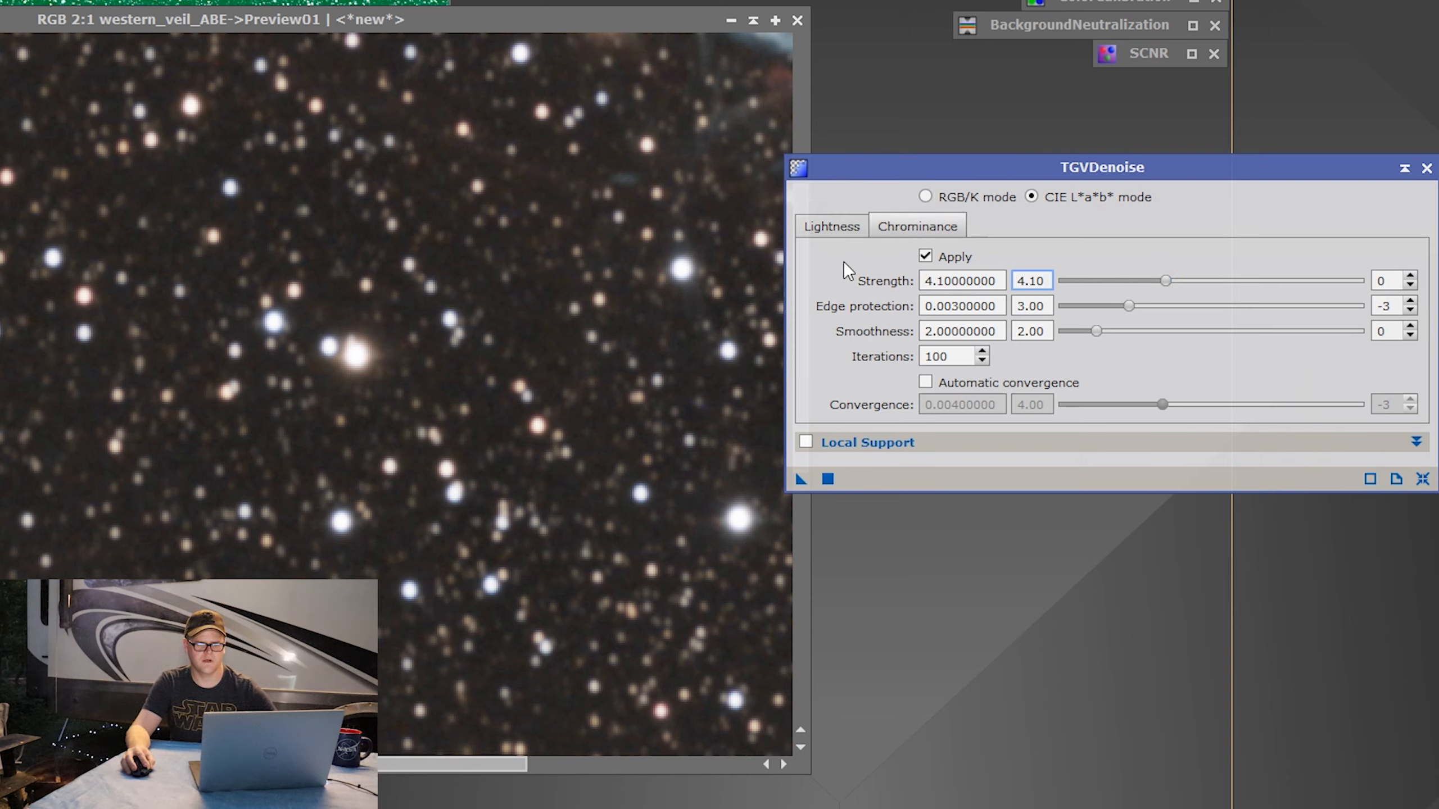
{"action": "left_click", "coordinate": [823, 222]}
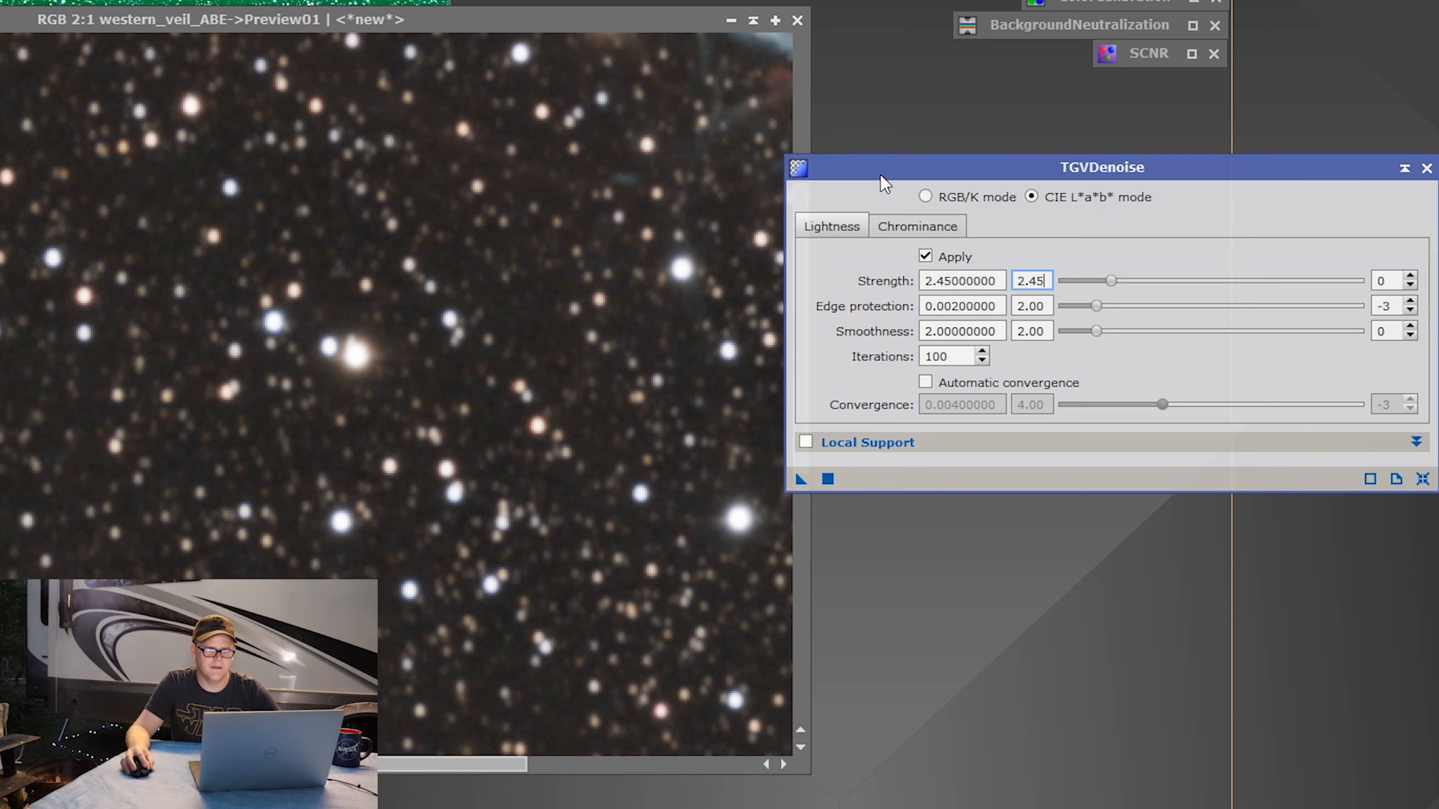
{"action": "left_click_drag", "start_coordinate": [879, 174], "coordinate": [913, 165]}
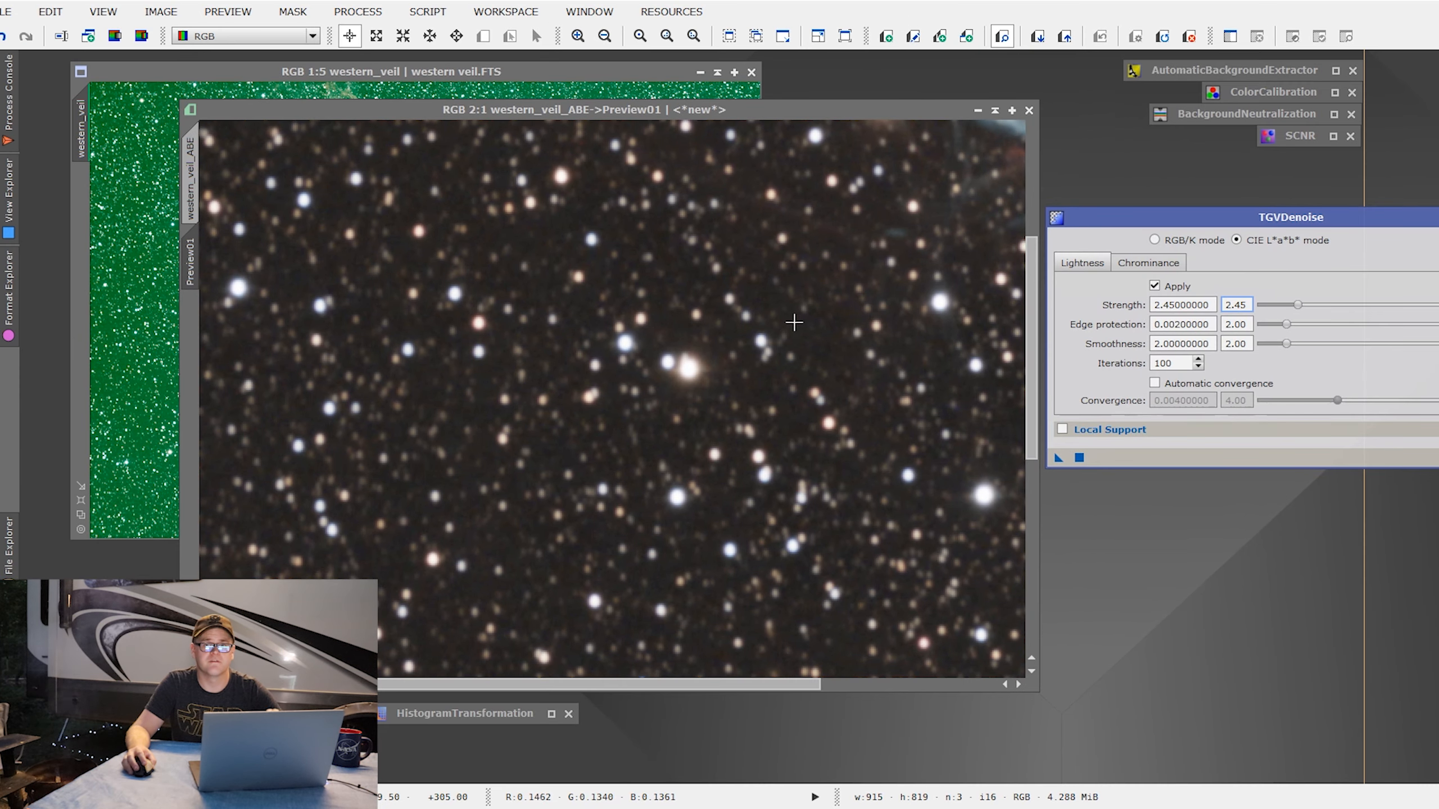
Step: Extract the CIE L* component of the full western_veil_ABE image as a separate grayscale image and move it into view
{"action": "left_click", "coordinate": [193, 178]}
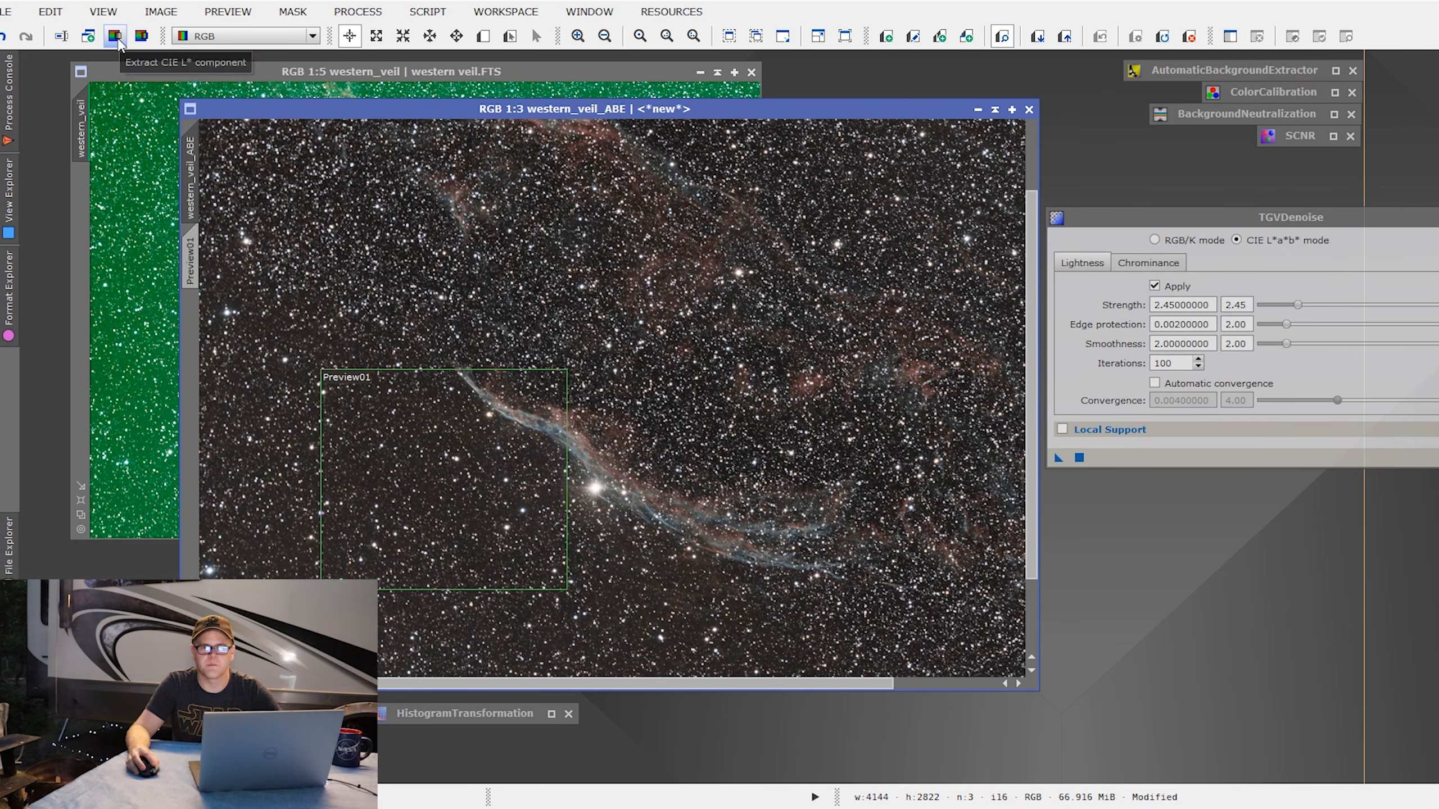
{"action": "left_click", "coordinate": [115, 36]}
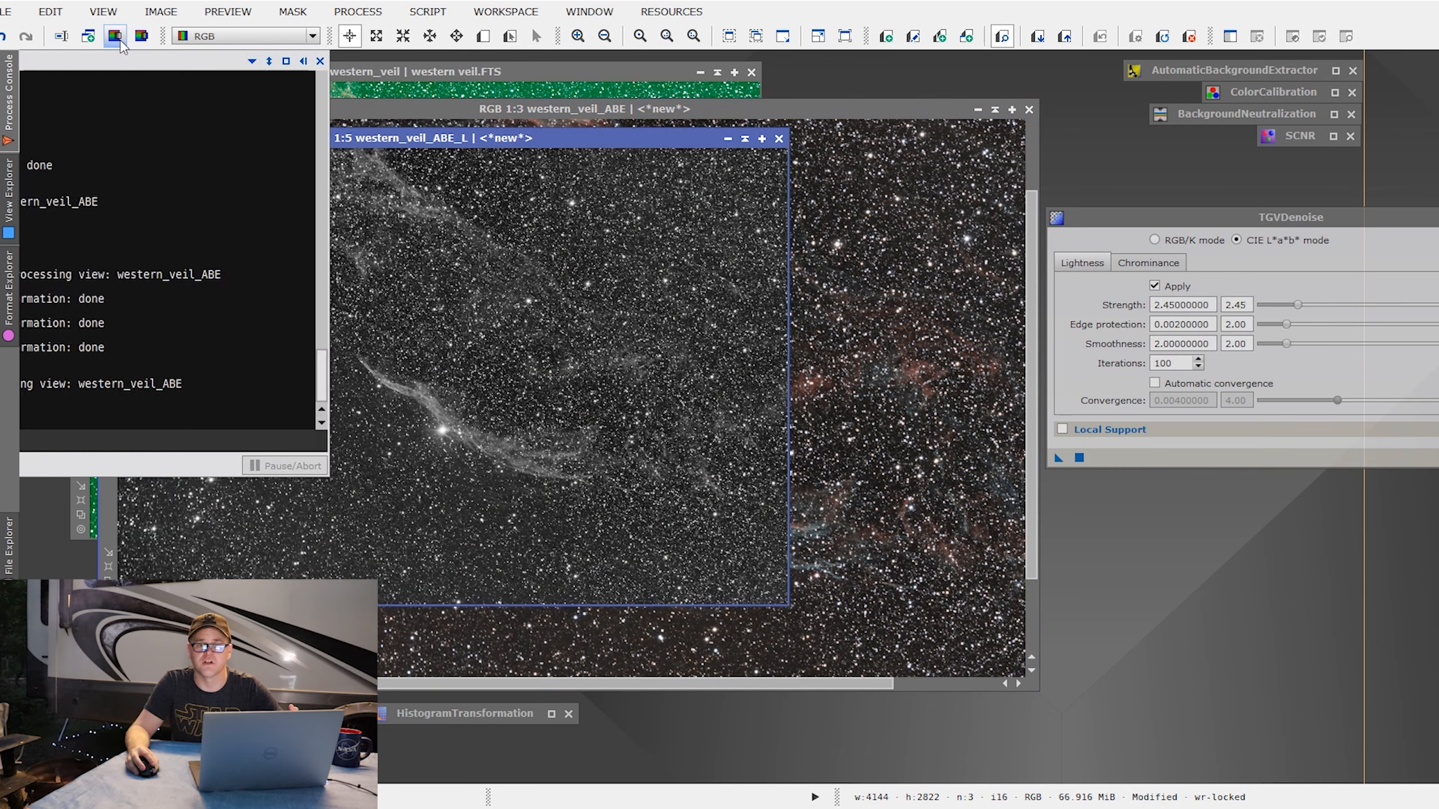
{"action": "left_click_drag", "start_coordinate": [289, 138], "coordinate": [484, 138]}
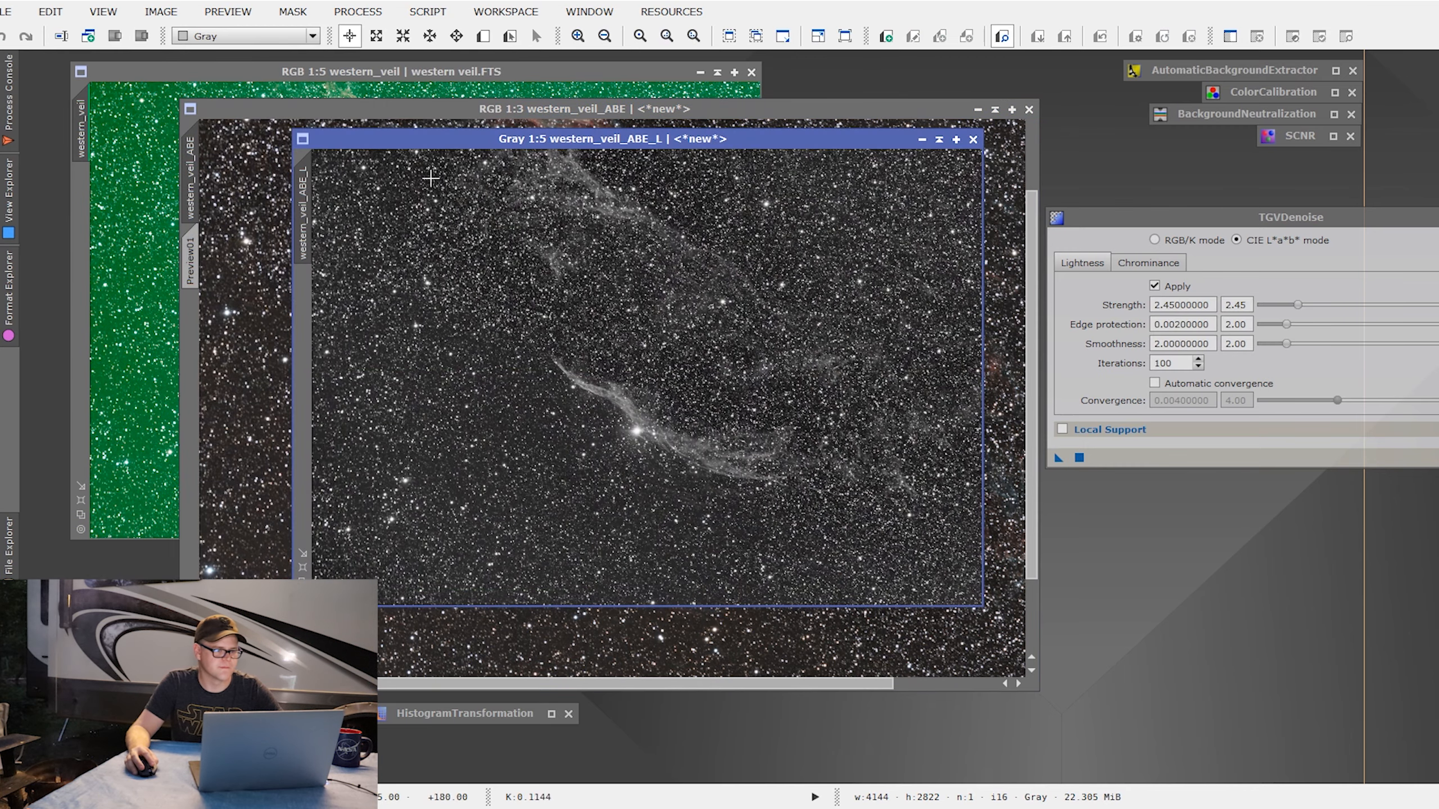
Step: Apply the extracted L image as an inverted mask on western_veil_ABE, with the mask image minimized and its overlay hidden
{"action": "left_click_drag", "start_coordinate": [303, 215], "coordinate": [205, 398]}
{"action": "left_click", "coordinate": [922, 138]}
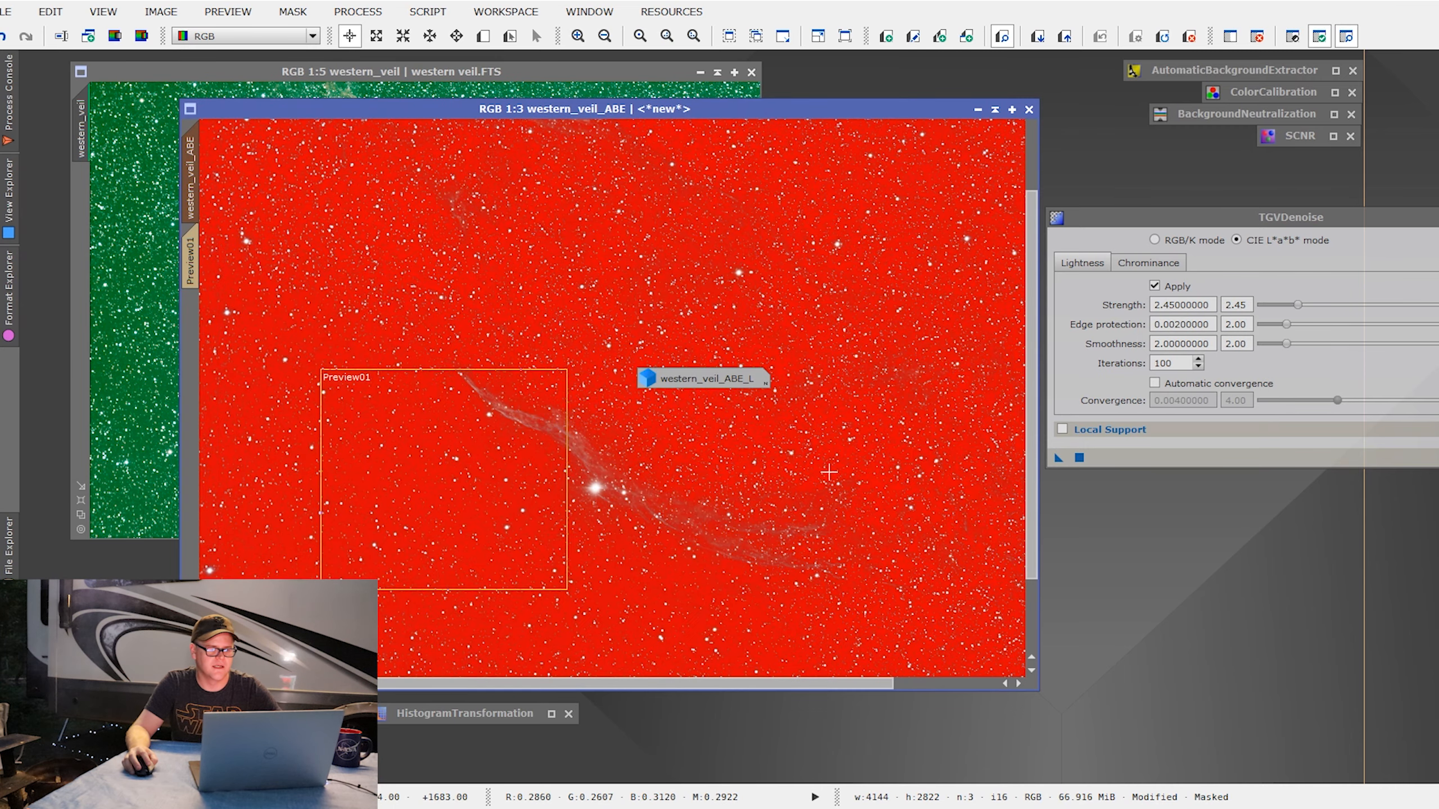
{"action": "left_click_drag", "start_coordinate": [705, 379], "coordinate": [371, 750]}
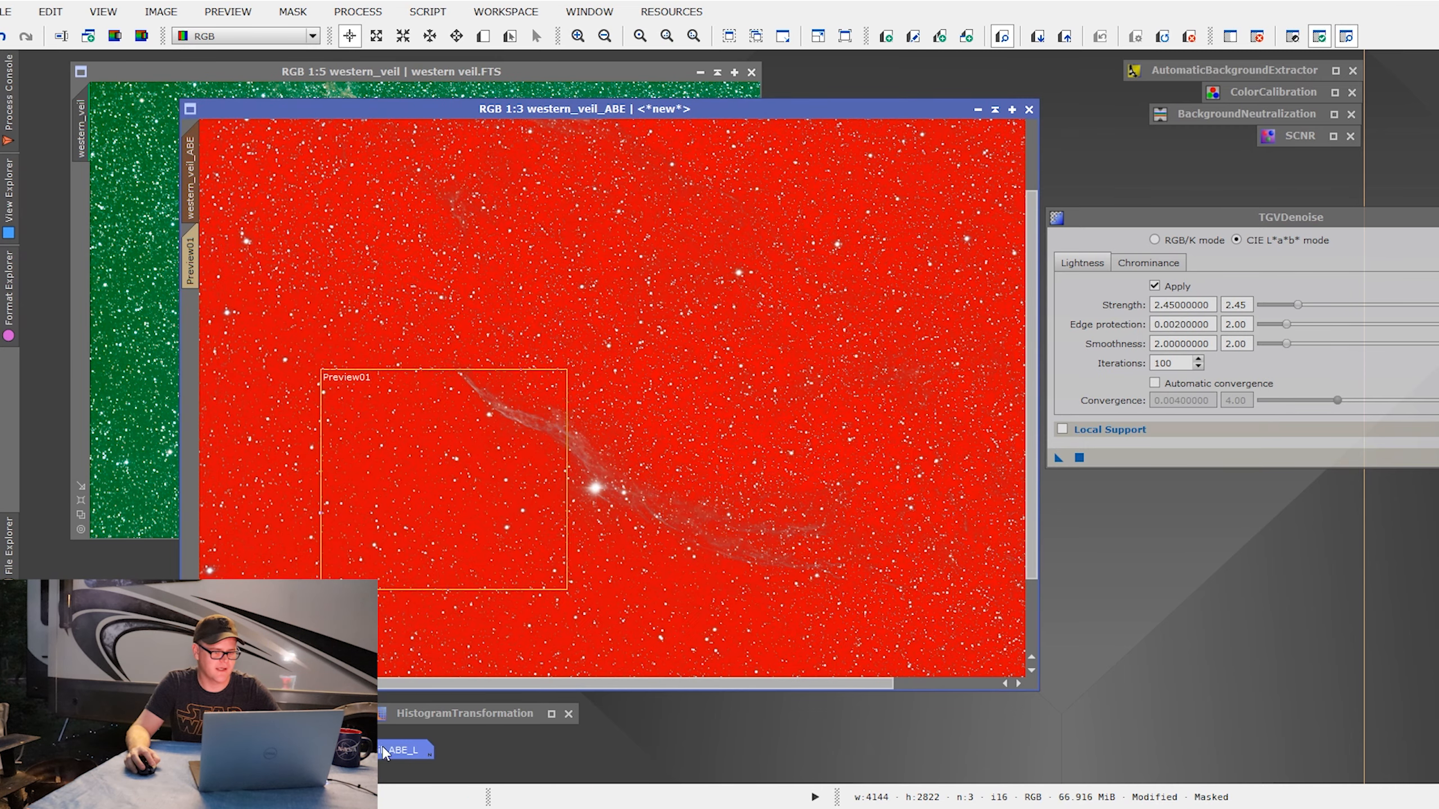
{"action": "left_click_drag", "start_coordinate": [722, 107], "coordinate": [706, 102]}
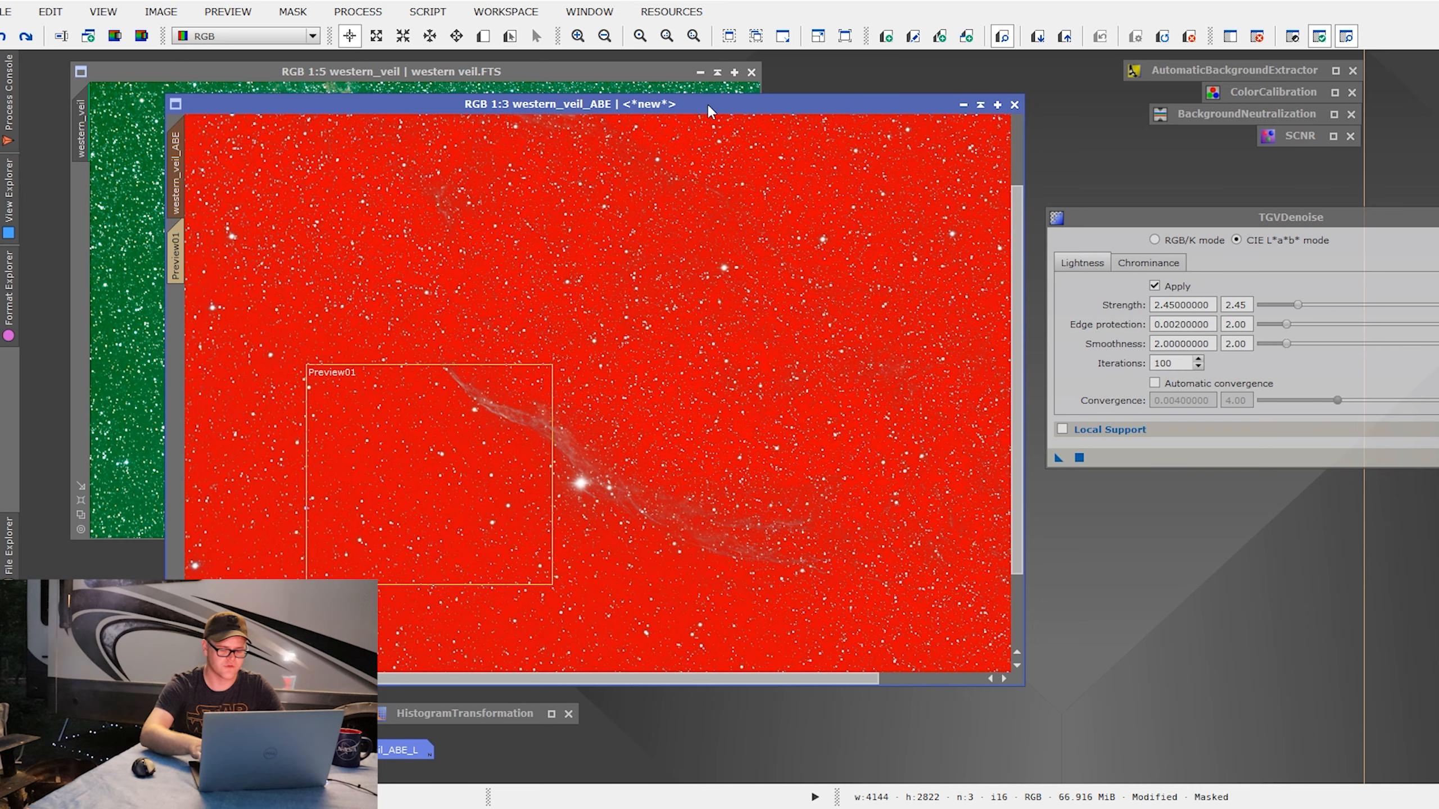
{"action": "key", "text": "ctrl+i"}
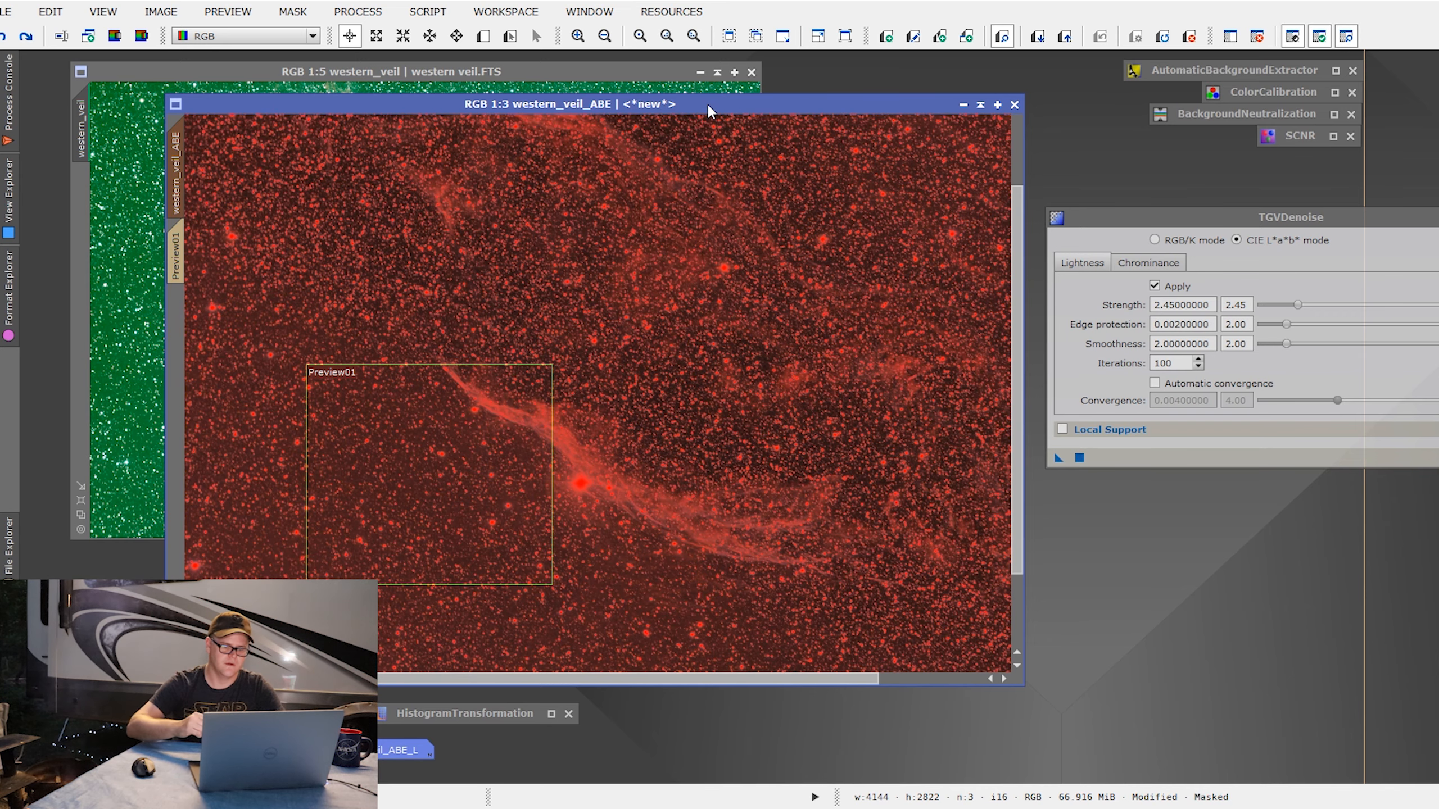
{"action": "key", "text": "ctrl+k"}
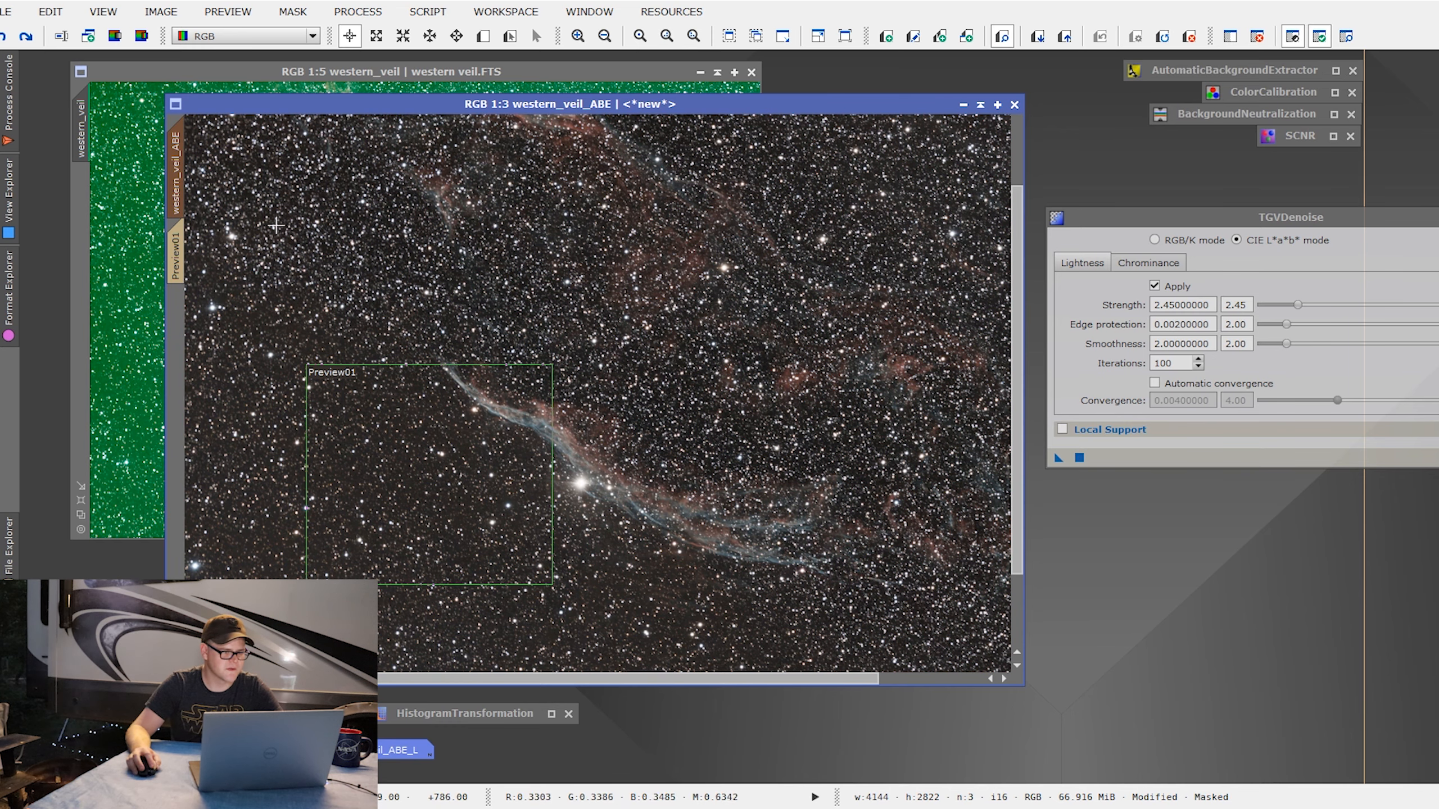
Step: Test the TGVDenoise settings on Preview01 and examine the effect on the background noise and stars up close
{"action": "left_click", "coordinate": [176, 258]}
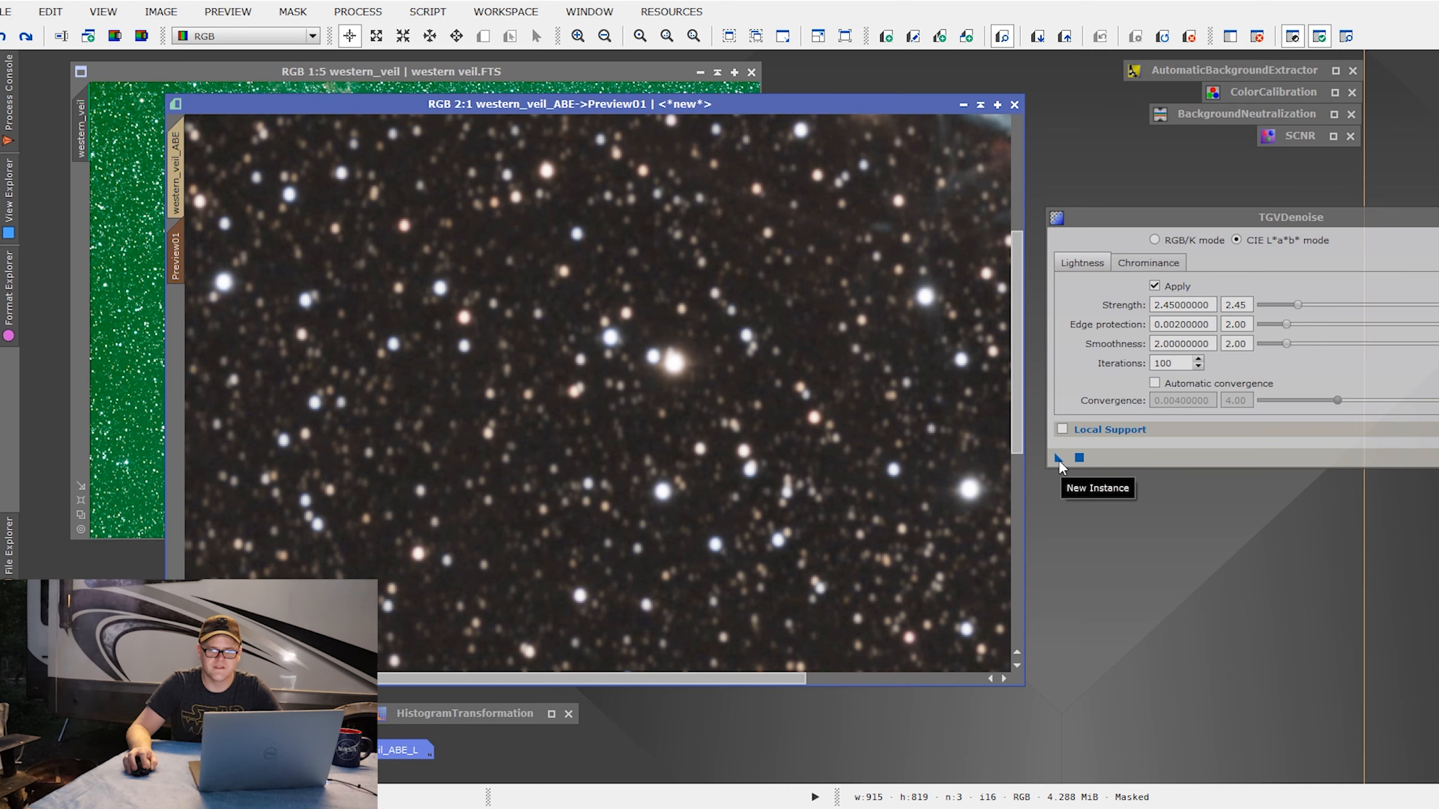
{"action": "left_click_drag", "start_coordinate": [1059, 459], "coordinate": [869, 433]}
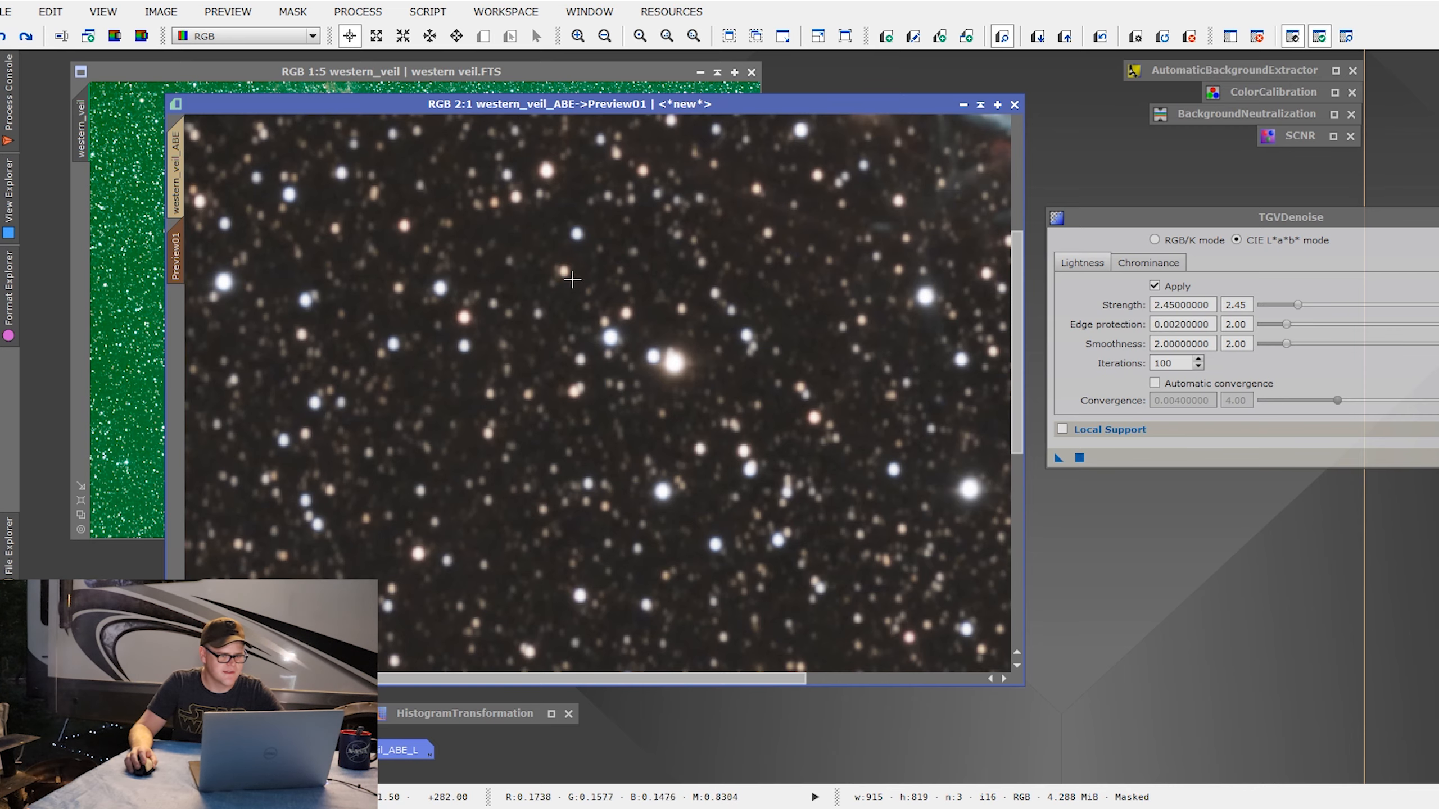
{"action": "scroll", "coordinate": [575, 300], "scroll_direction": "up", "scroll_amount": 1}
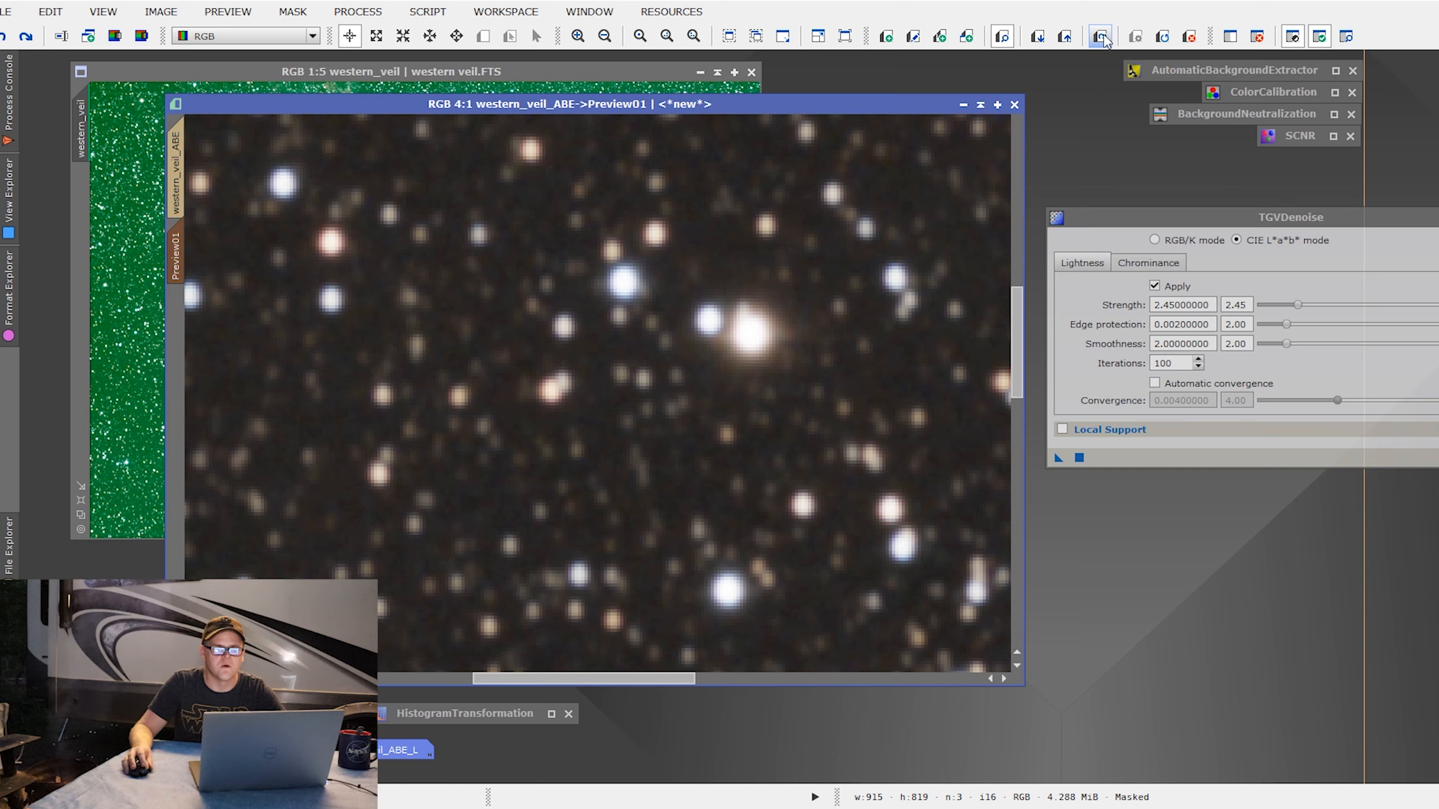
{"action": "scroll", "coordinate": [796, 289], "scroll_direction": "down", "scroll_amount": 3}
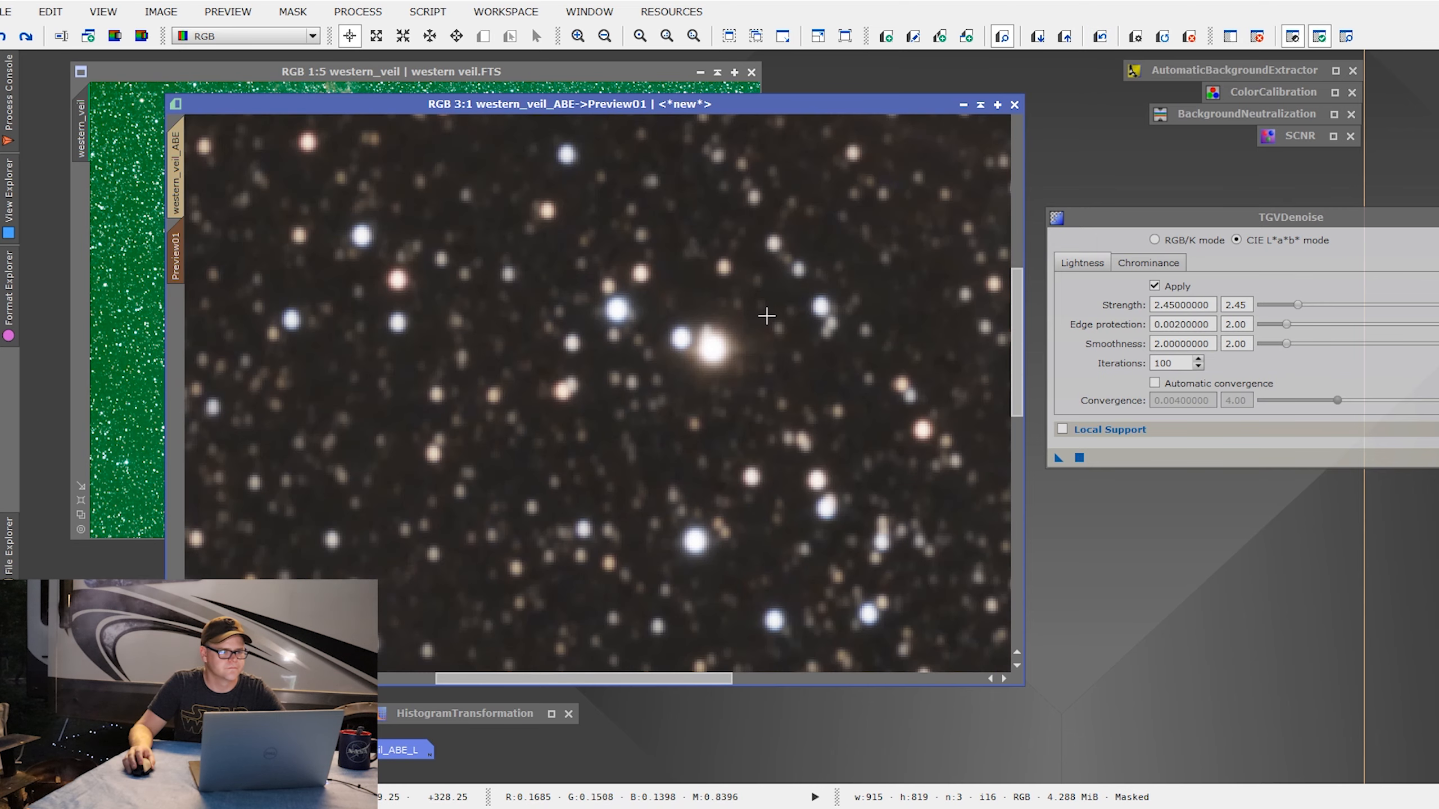
Step: Apply TGVDenoise to the full masked western_veil_ABE image, compare before and after up close, and park the collapsed process window under SCNR
{"action": "left_click", "coordinate": [176, 172]}
{"action": "left_click_drag", "start_coordinate": [1058, 458], "coordinate": [792, 334]}
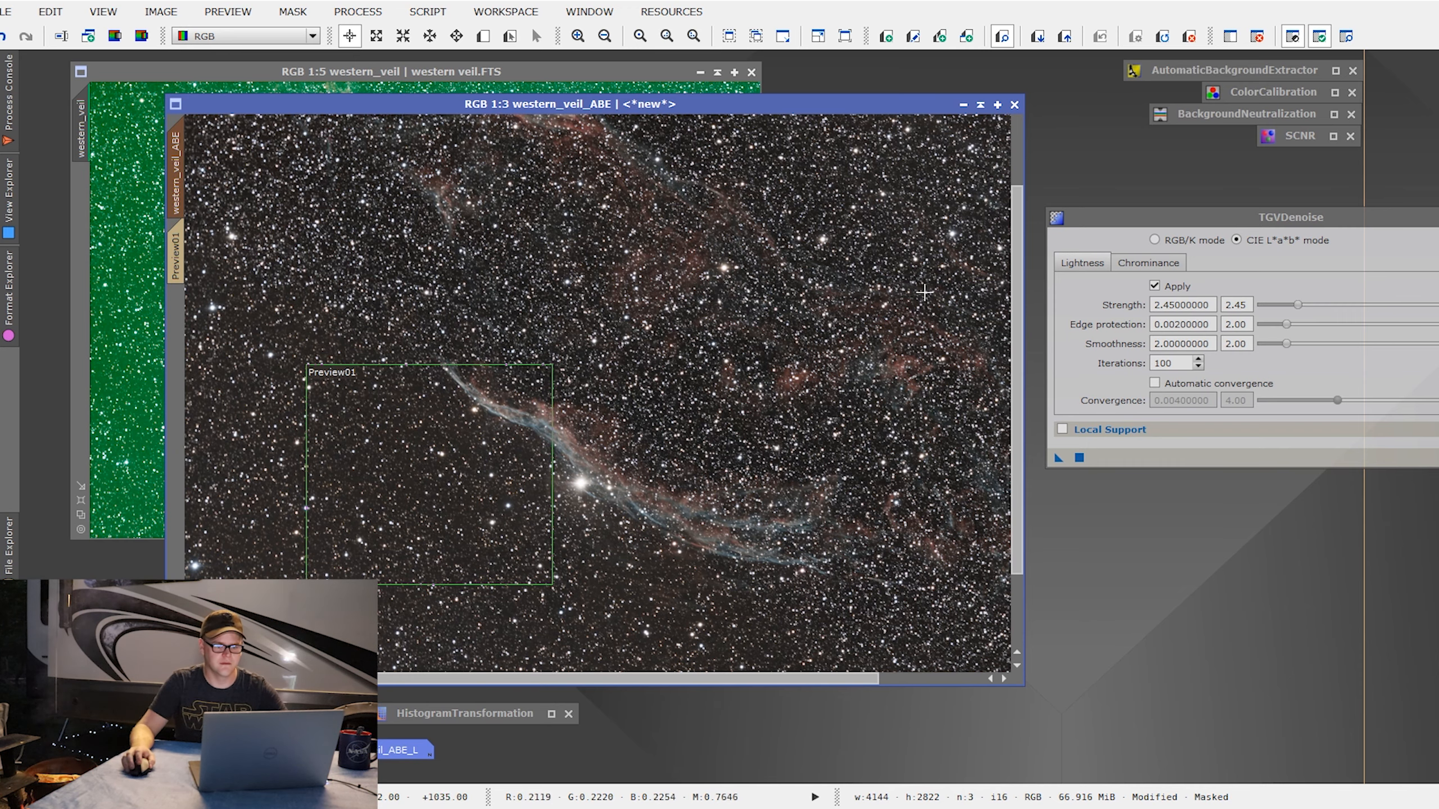
{"action": "scroll", "coordinate": [921, 313], "scroll_direction": "up", "scroll_amount": 4}
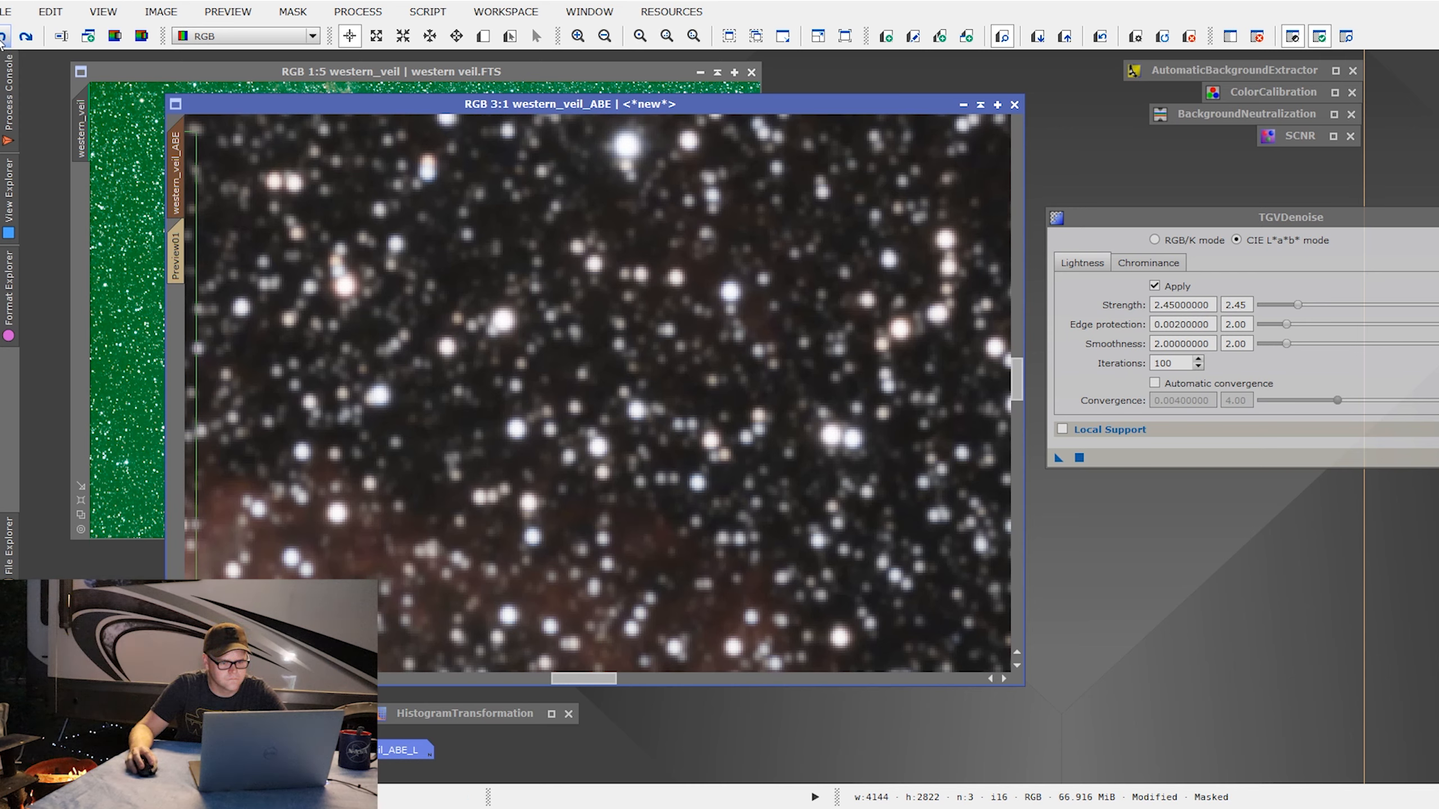
{"action": "left_click", "coordinate": [25, 37]}
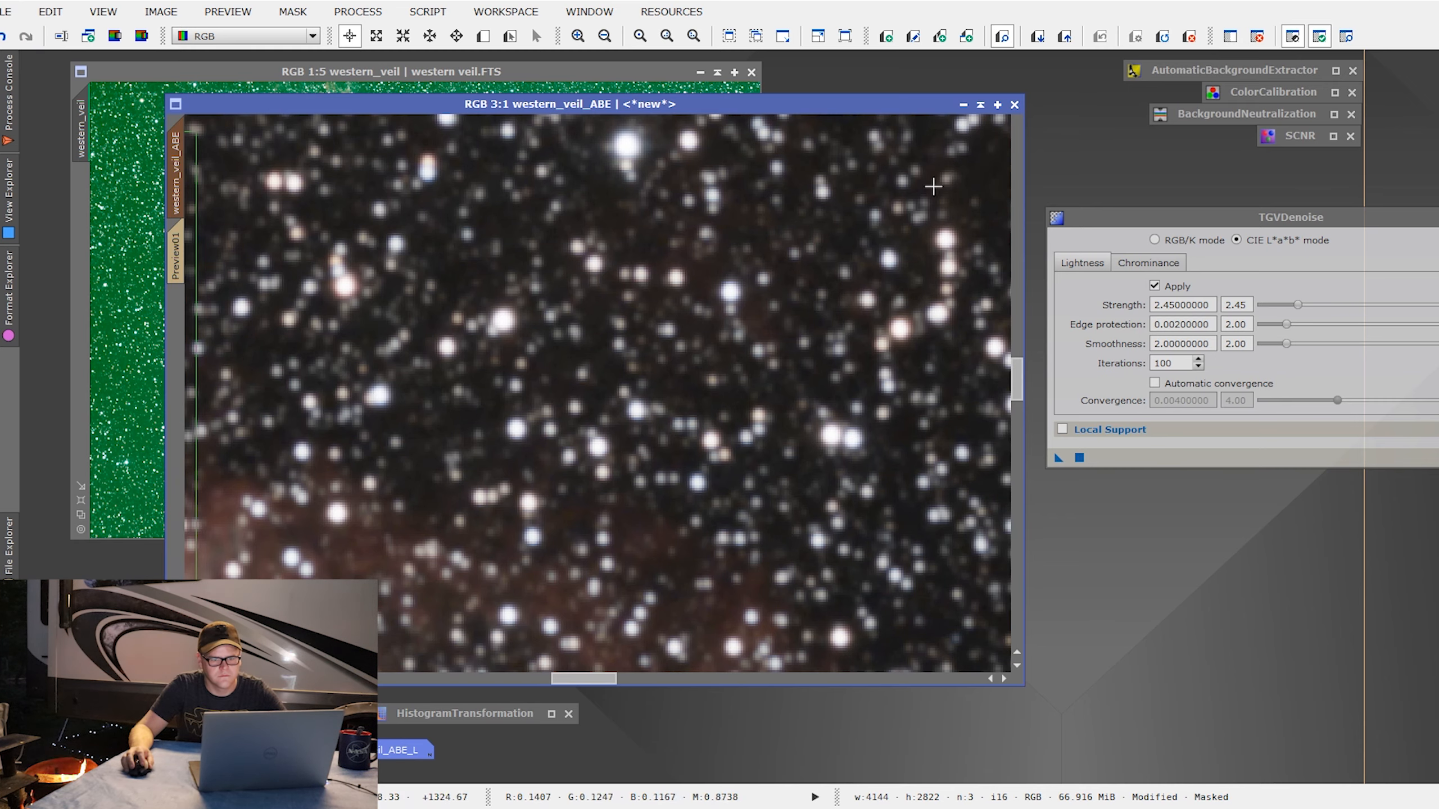
{"action": "scroll", "coordinate": [925, 241], "scroll_direction": "down", "scroll_amount": 5}
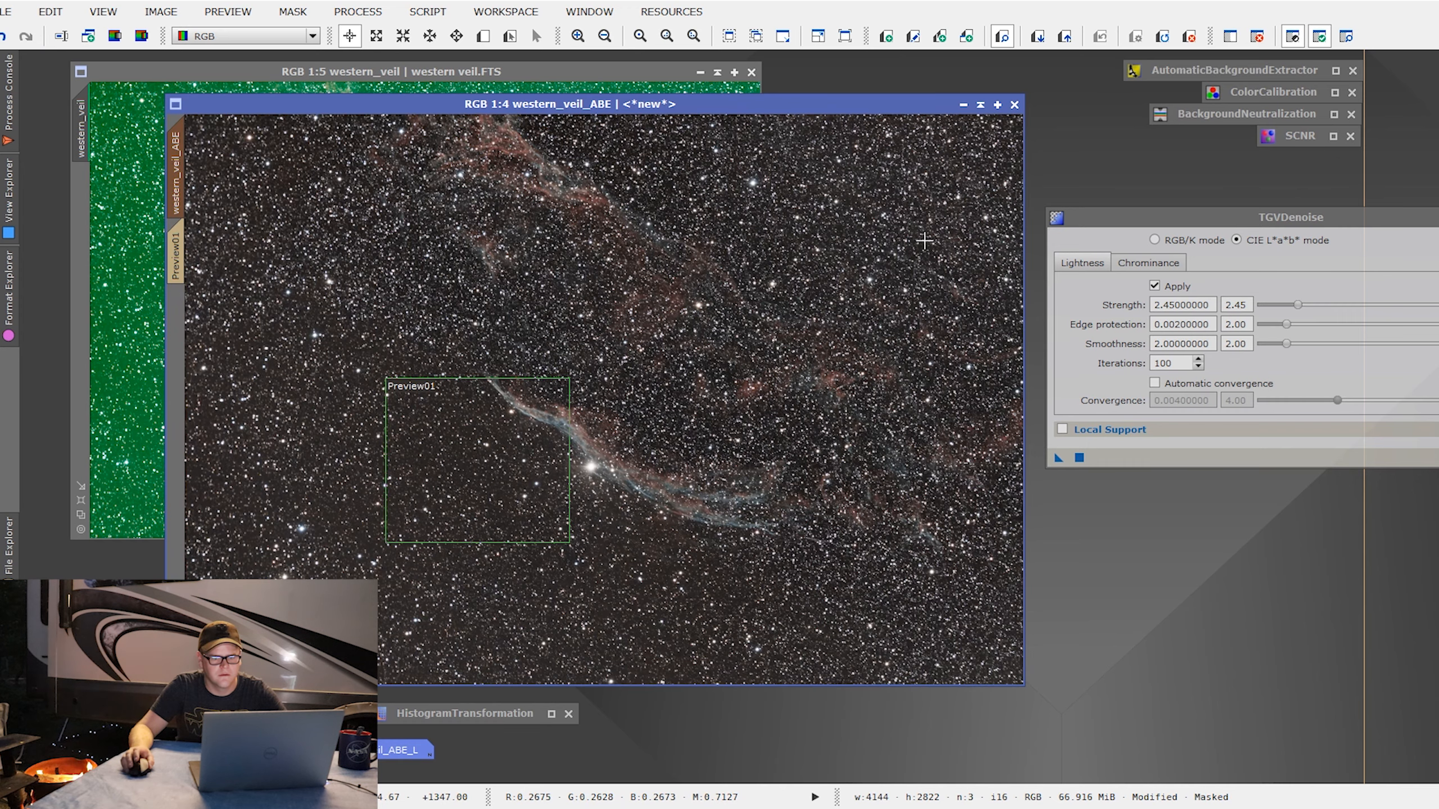
{"action": "left_click", "coordinate": [1438, 218]}
{"action": "left_click_drag", "start_coordinate": [1306, 335], "coordinate": [1298, 158]}
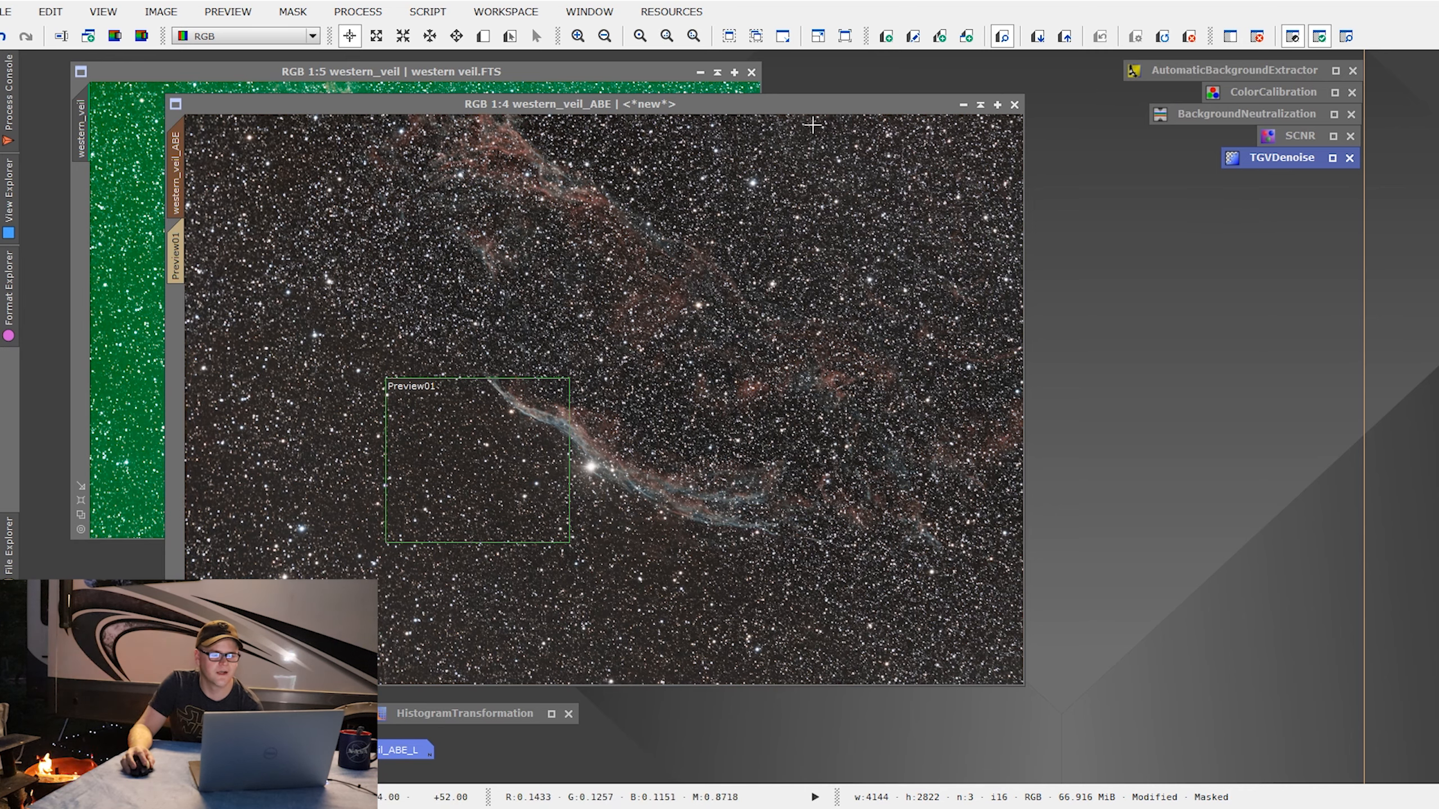
Step: Delete all previews from western_veil_ABE and remove its mask
{"action": "left_click", "coordinate": [813, 106]}
{"action": "left_click", "coordinate": [227, 11]}
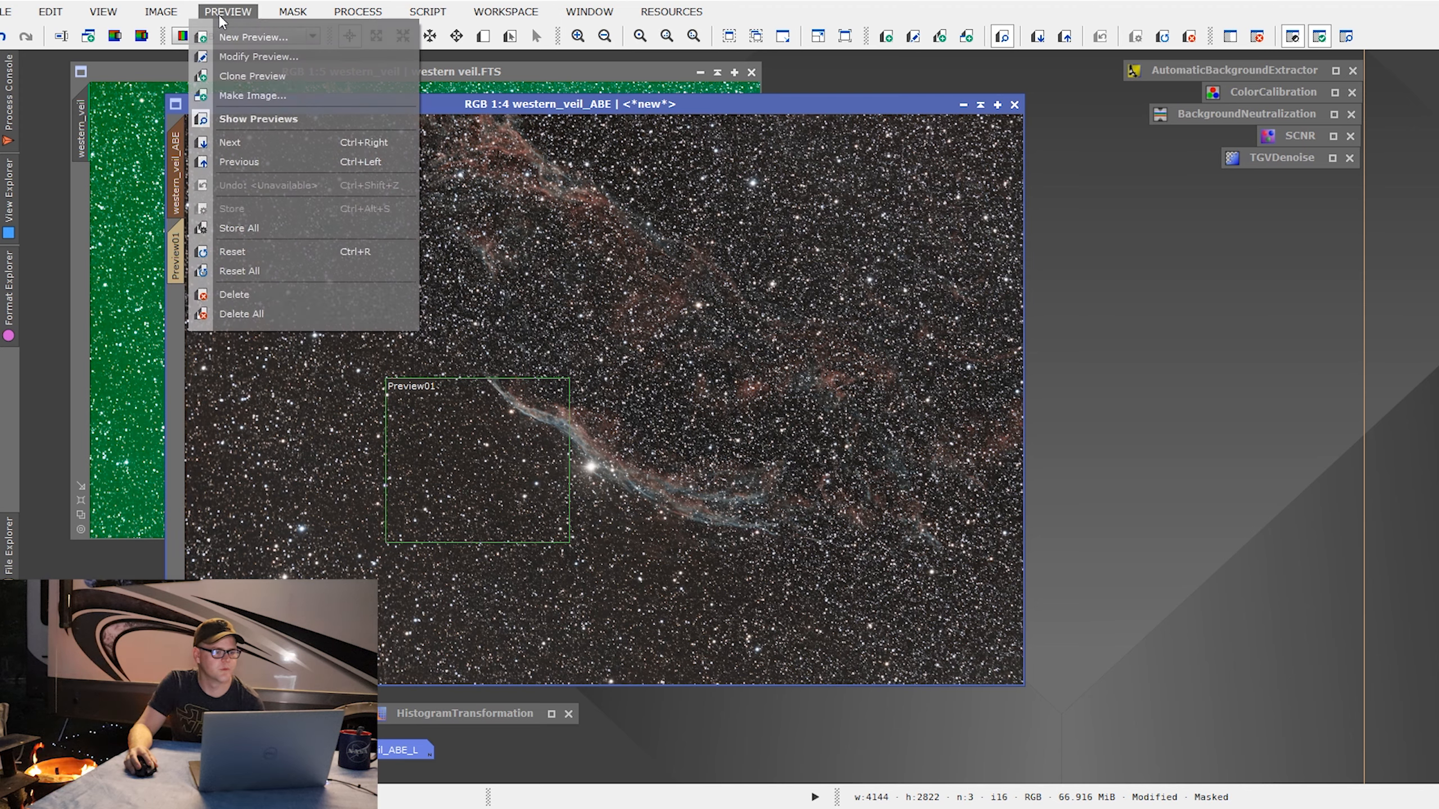
{"action": "left_click", "coordinate": [226, 315]}
{"action": "left_click", "coordinate": [292, 11]}
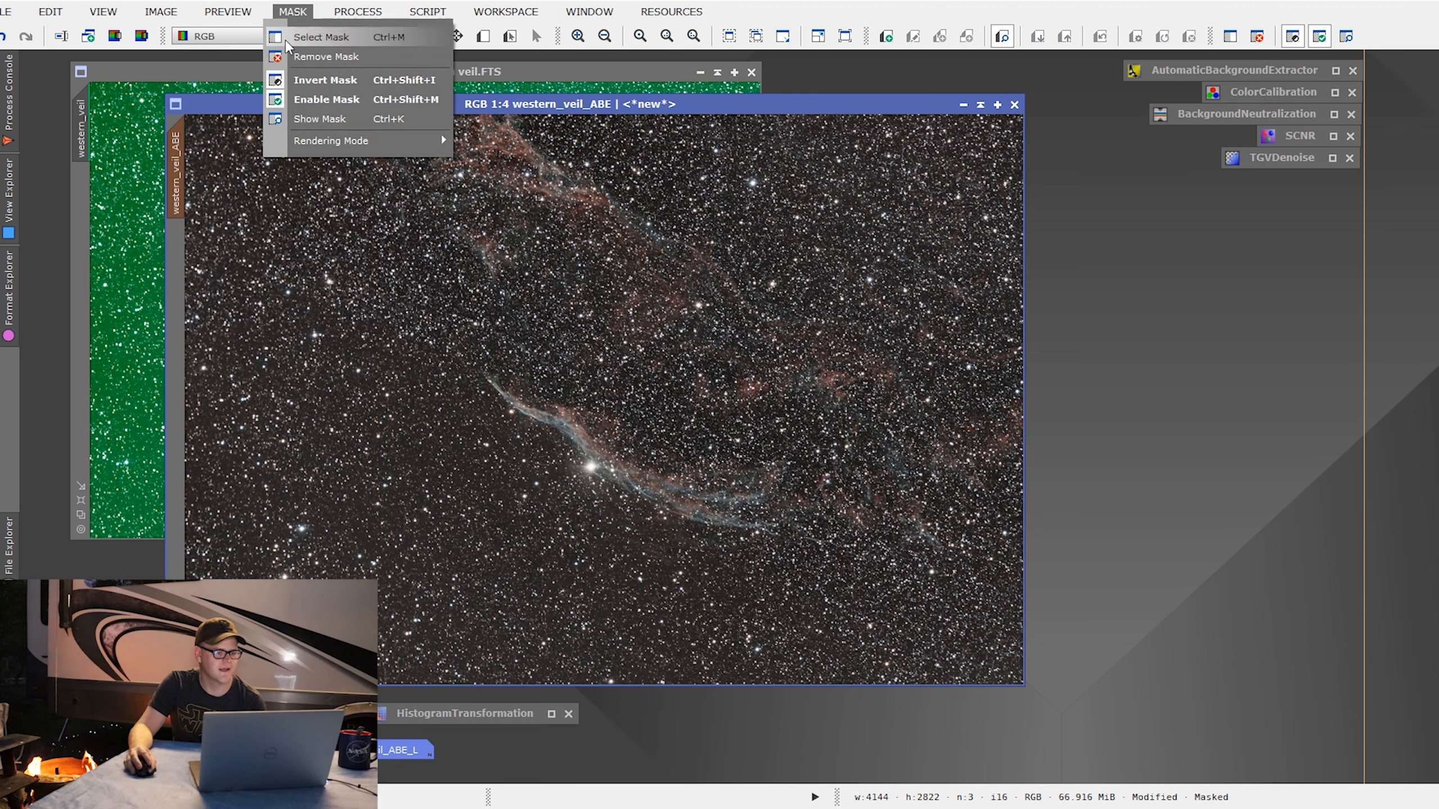
{"action": "left_click", "coordinate": [315, 56]}
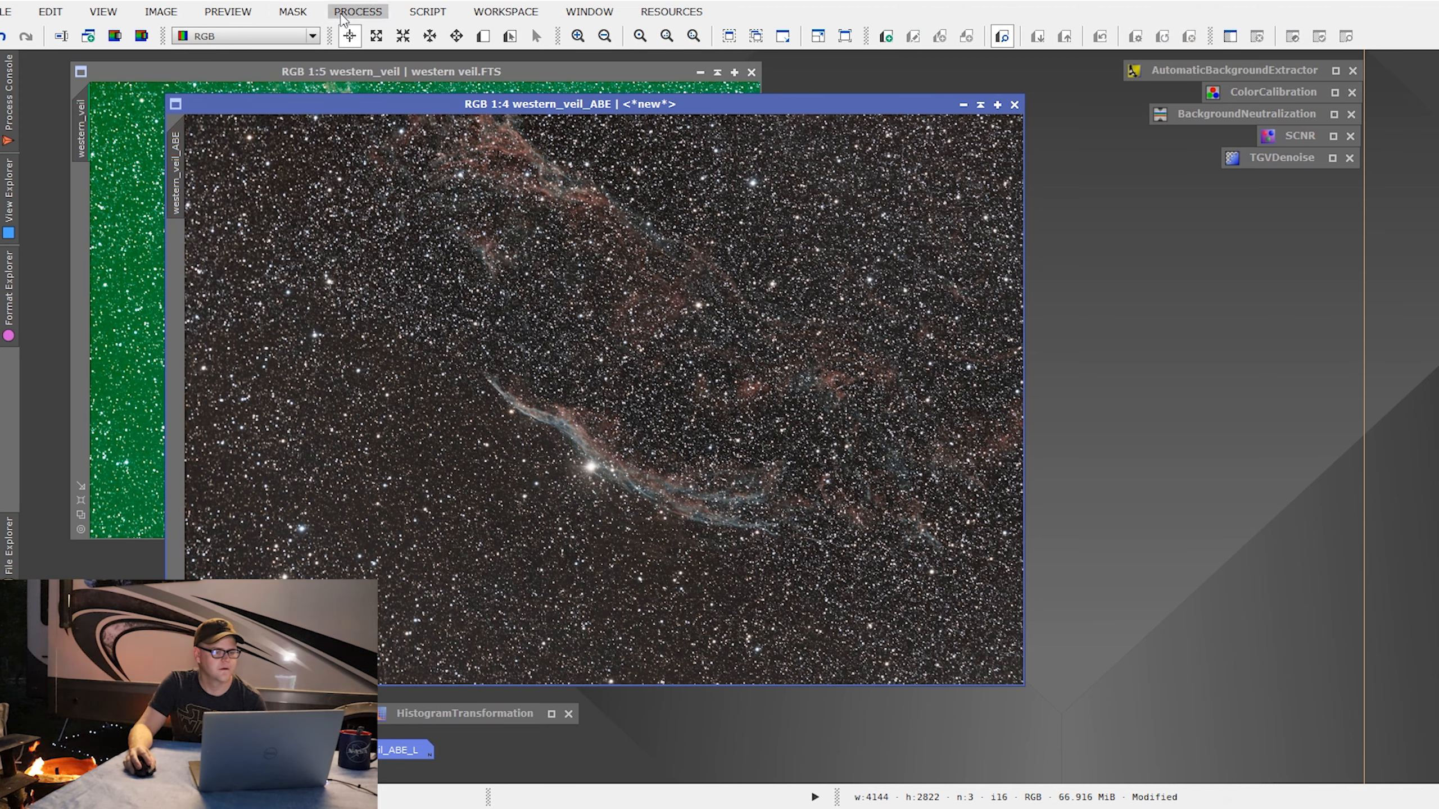
Step: Open RangeSelection and start an enlarged real-time preview for building a range mask from western_veil_ABE
{"action": "left_click_drag", "start_coordinate": [345, 107], "coordinate": [318, 97]}
{"action": "left_click", "coordinate": [357, 11]}
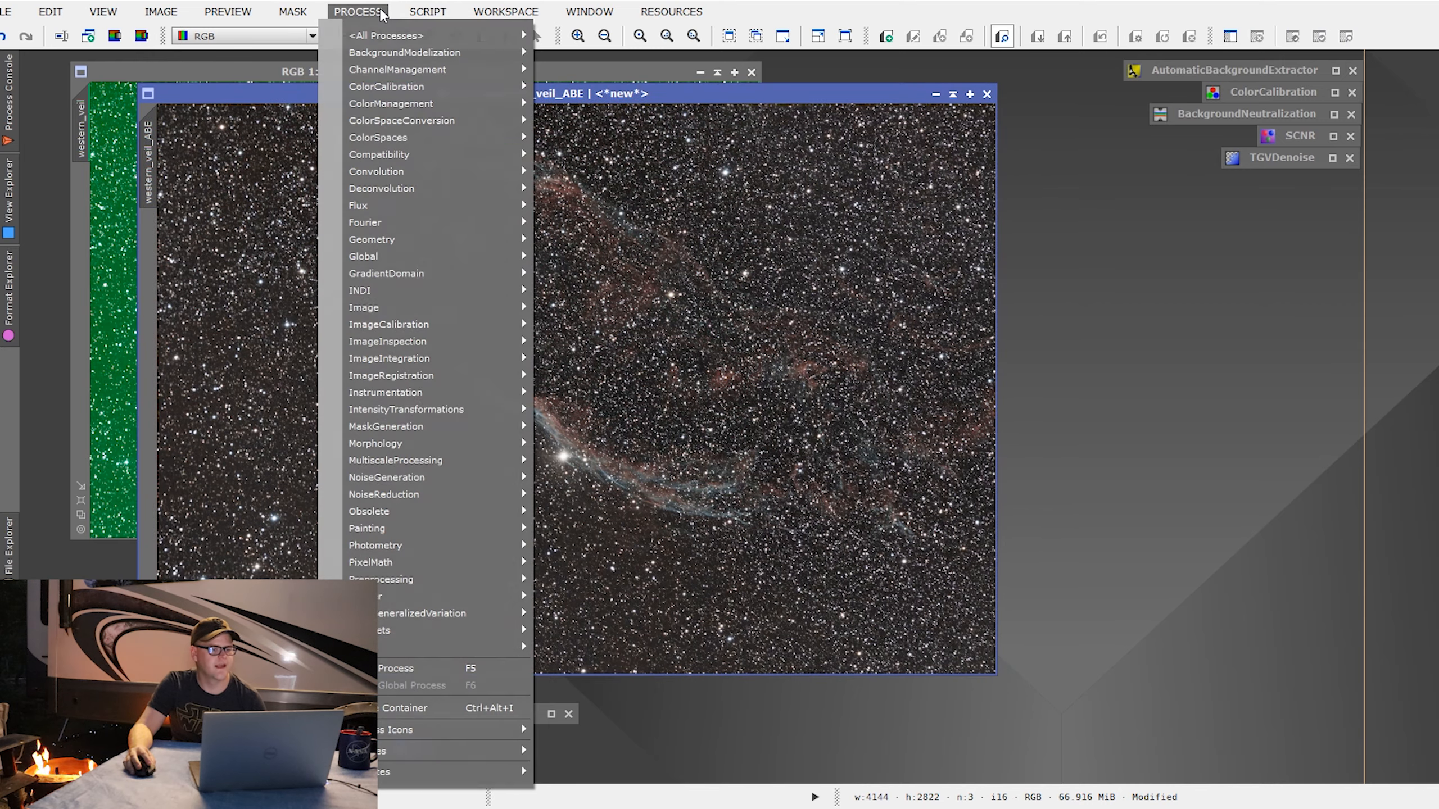
{"action": "mouse_move", "coordinate": [385, 35]}
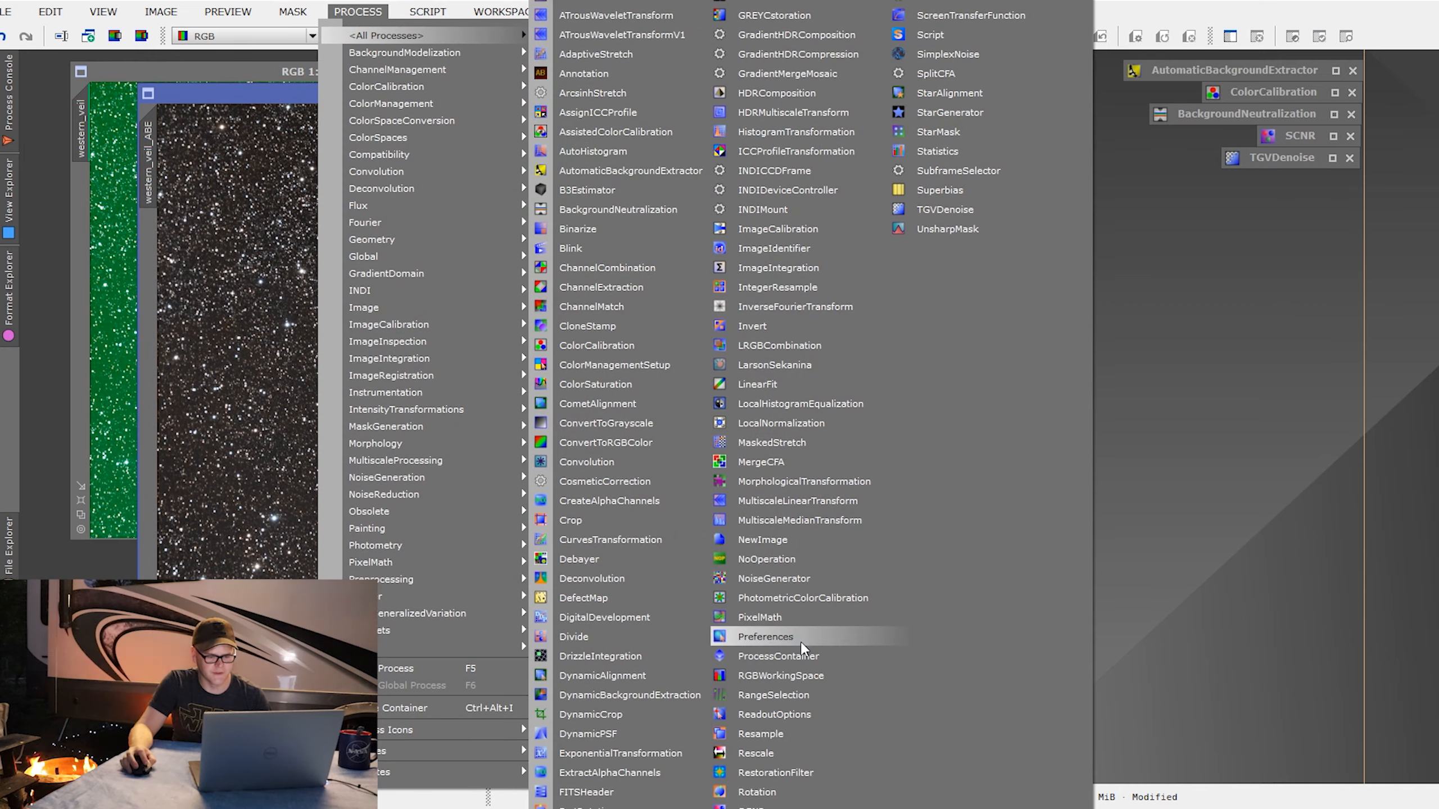
{"action": "left_click", "coordinate": [797, 697]}
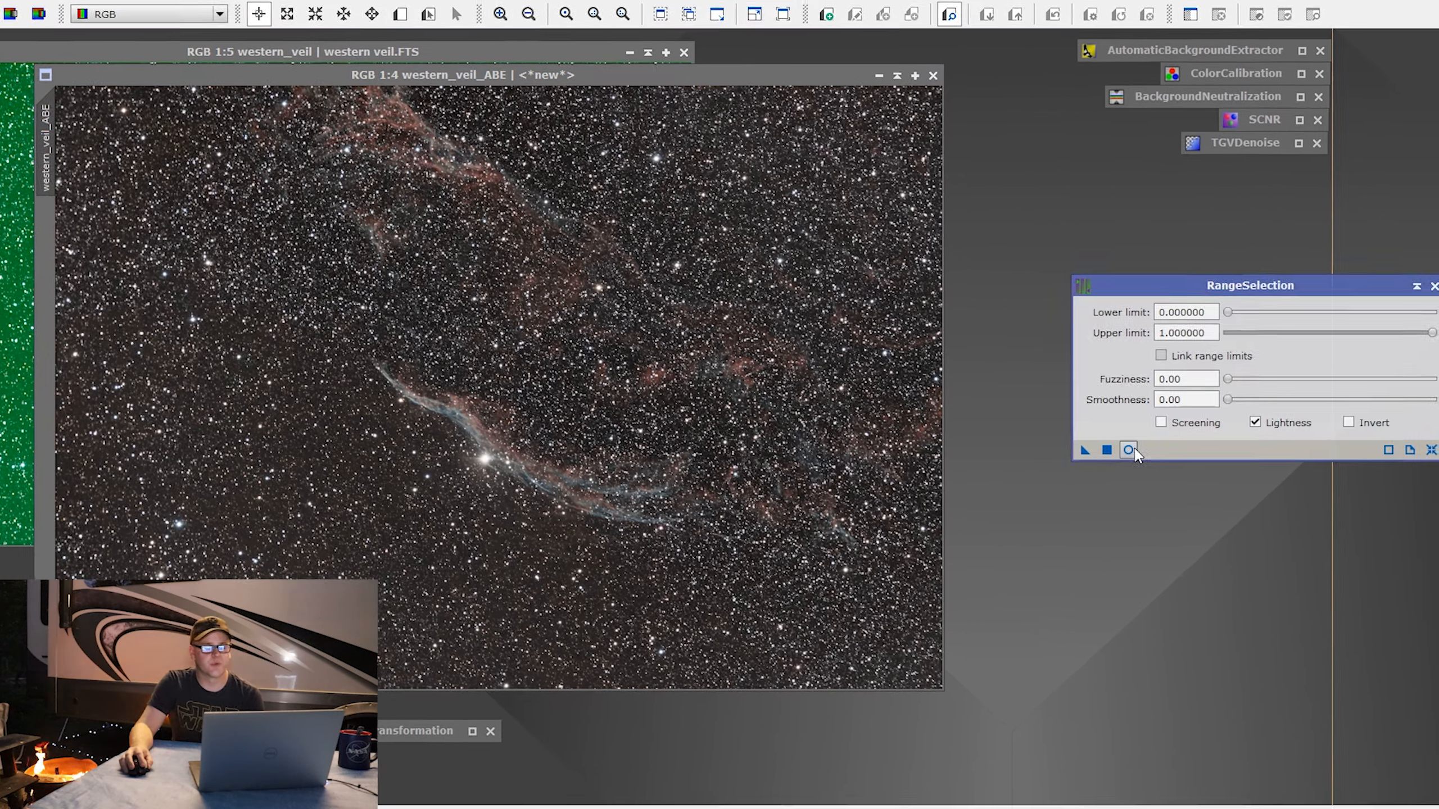
{"action": "left_click", "coordinate": [1172, 448]}
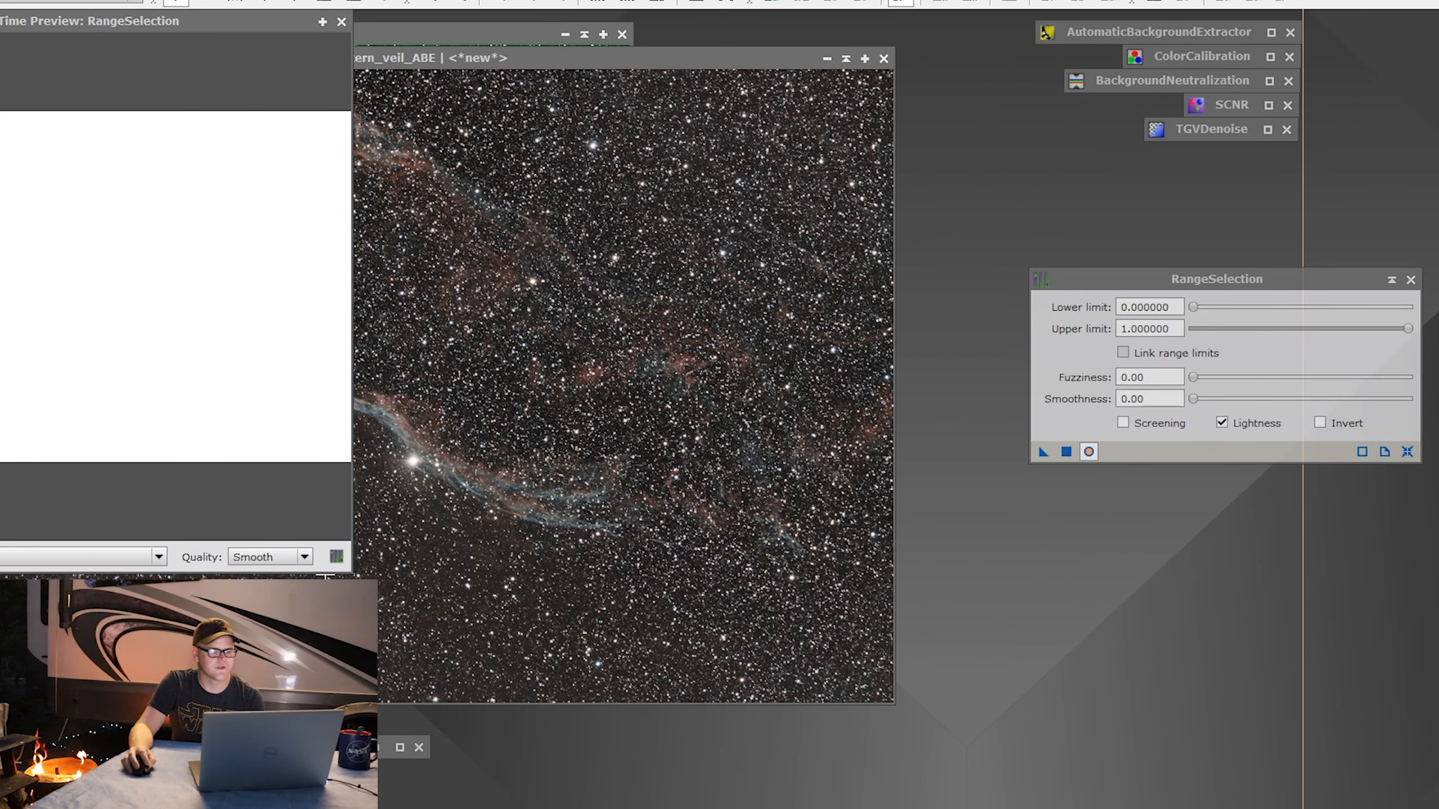
{"action": "left_click_drag", "start_coordinate": [347, 574], "coordinate": [921, 725]}
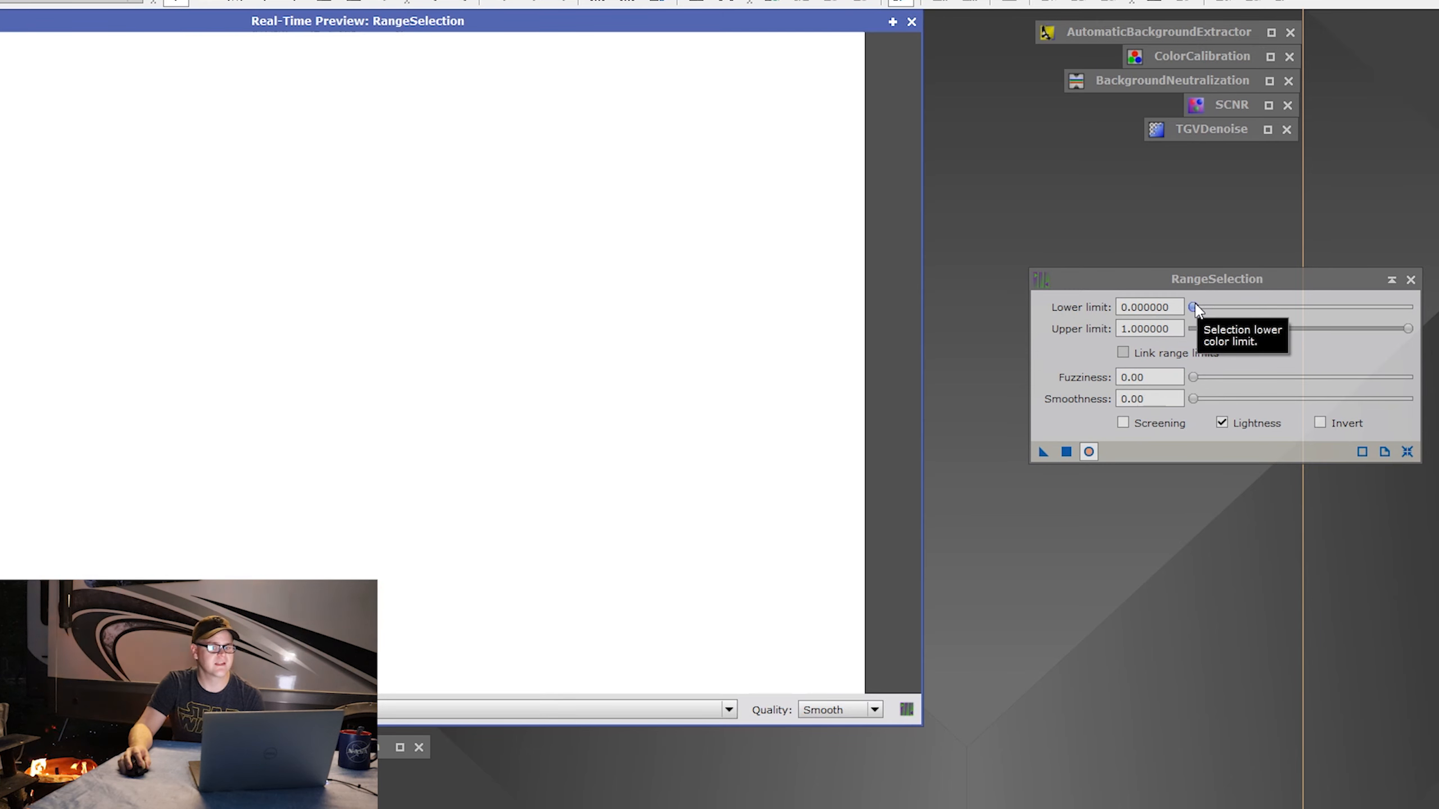
Step: Generate a range mask with lower limit 0.30, upper limit 1.00, fuzziness 0.18 and smoothness 6.50, and close the real-time preview
{"action": "left_click_drag", "start_coordinate": [1194, 307], "coordinate": [1268, 311]}
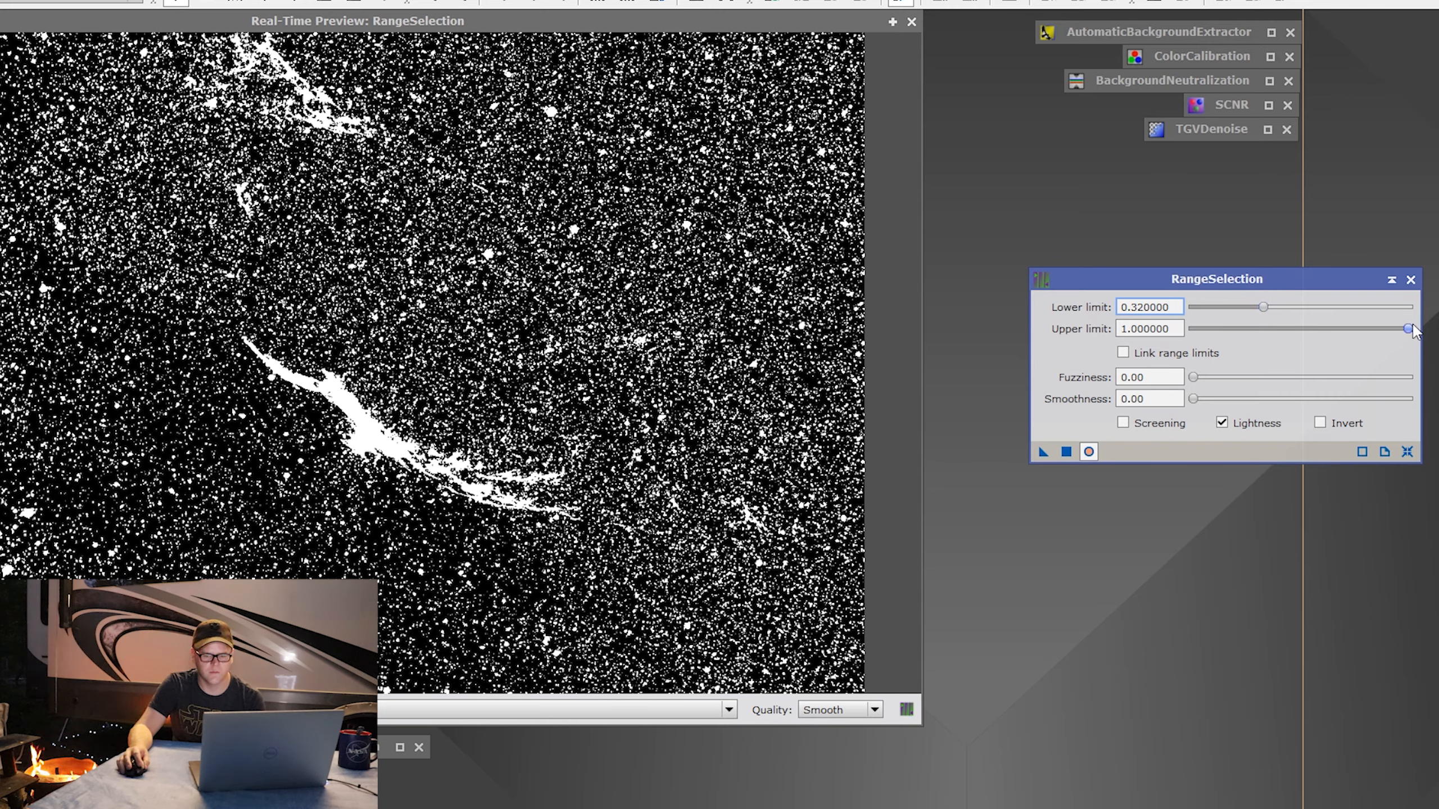
{"action": "left_click_drag", "start_coordinate": [1406, 335], "coordinate": [1355, 337]}
{"action": "left_click_drag", "start_coordinate": [1264, 342], "coordinate": [1431, 347]}
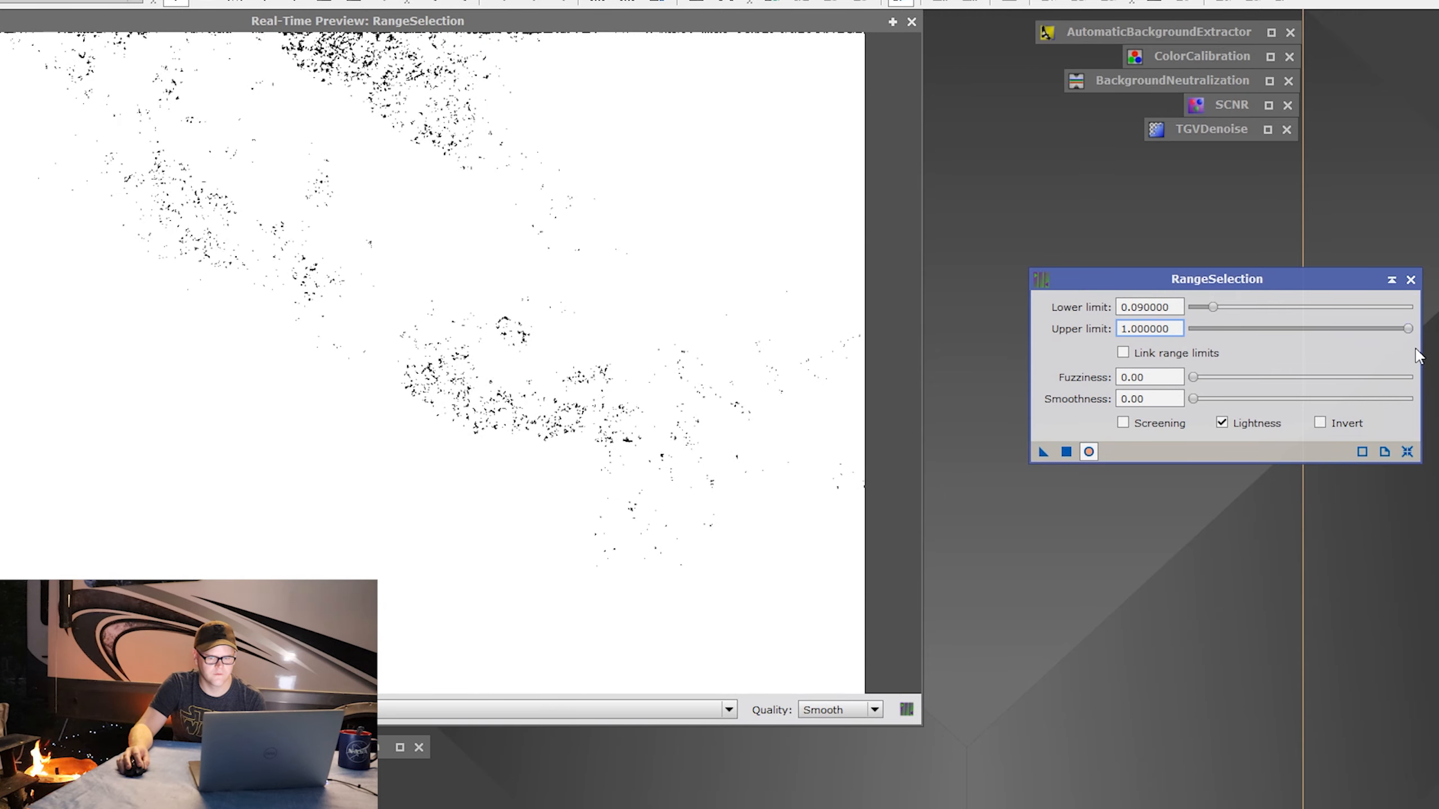
{"action": "left_click_drag", "start_coordinate": [1212, 306], "coordinate": [1258, 315]}
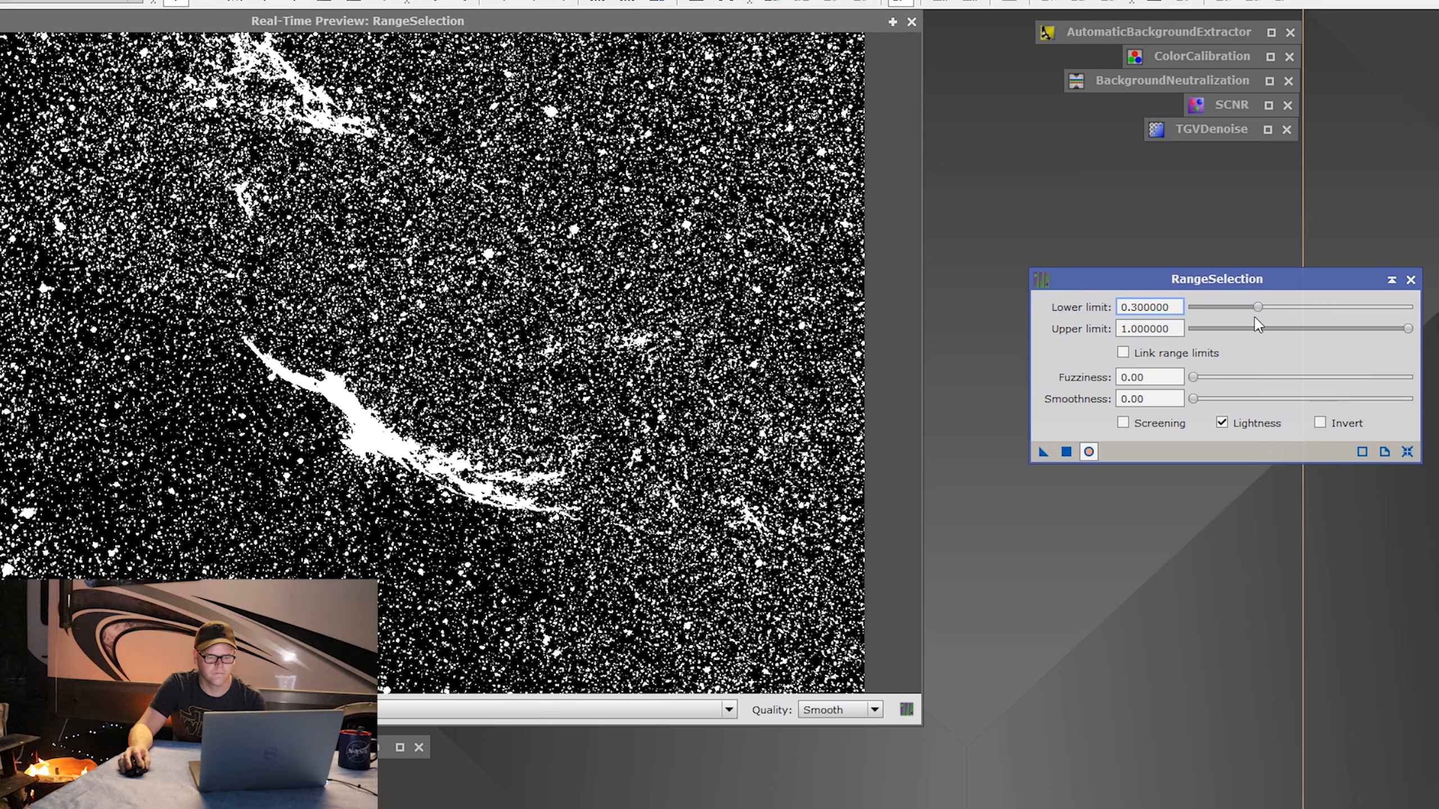
{"action": "left_click_drag", "start_coordinate": [1195, 378], "coordinate": [1210, 402]}
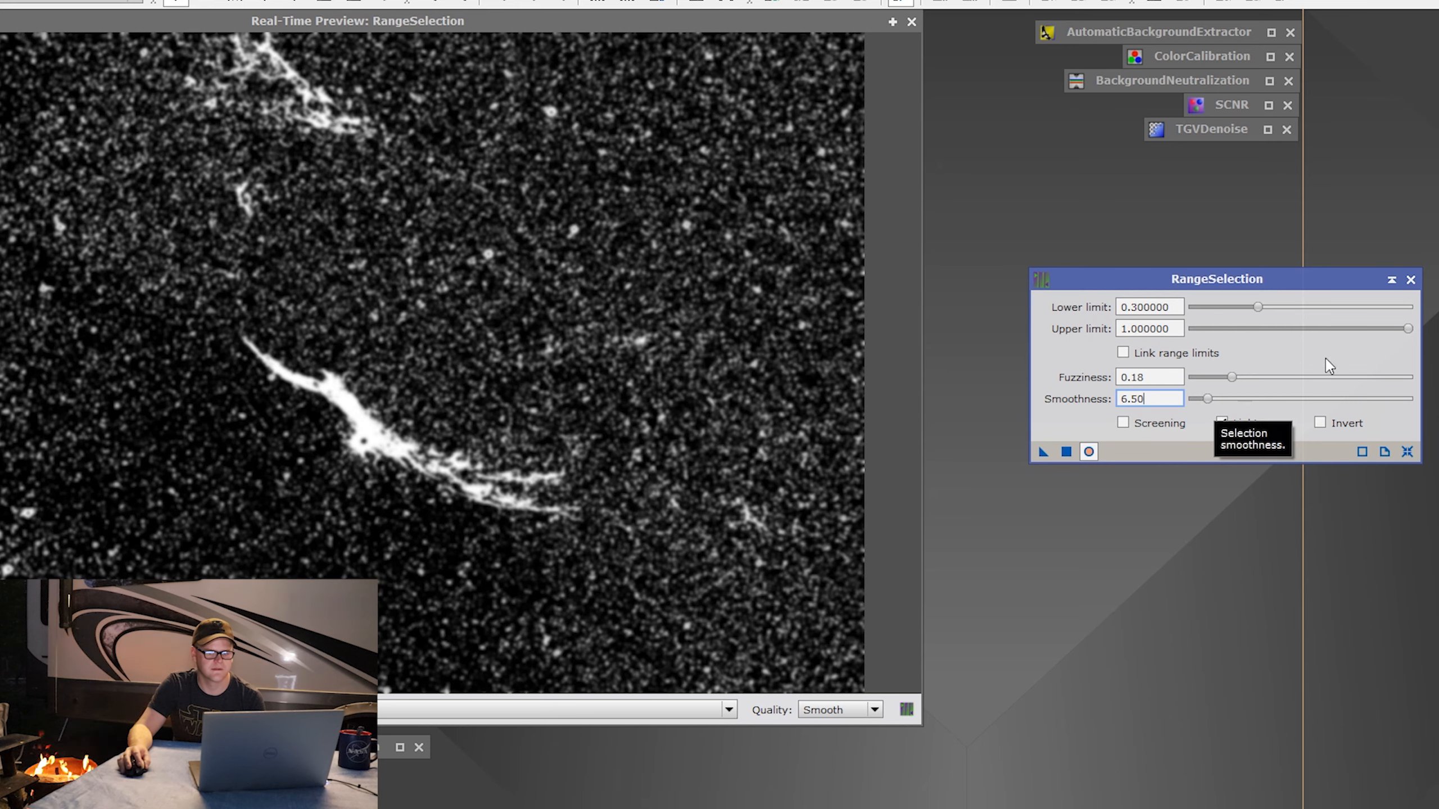
{"action": "left_click", "coordinate": [1068, 452]}
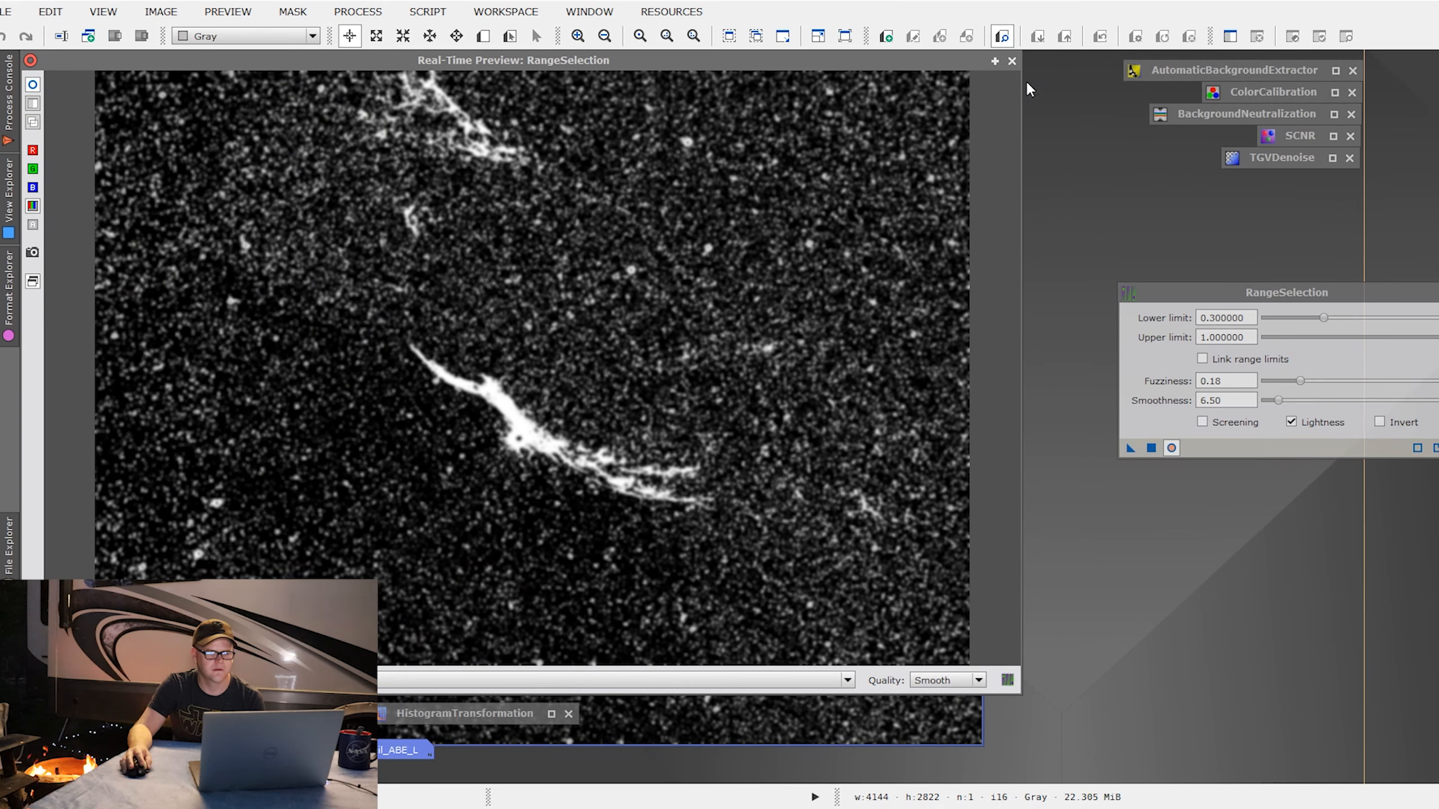
{"action": "left_click", "coordinate": [1011, 60]}
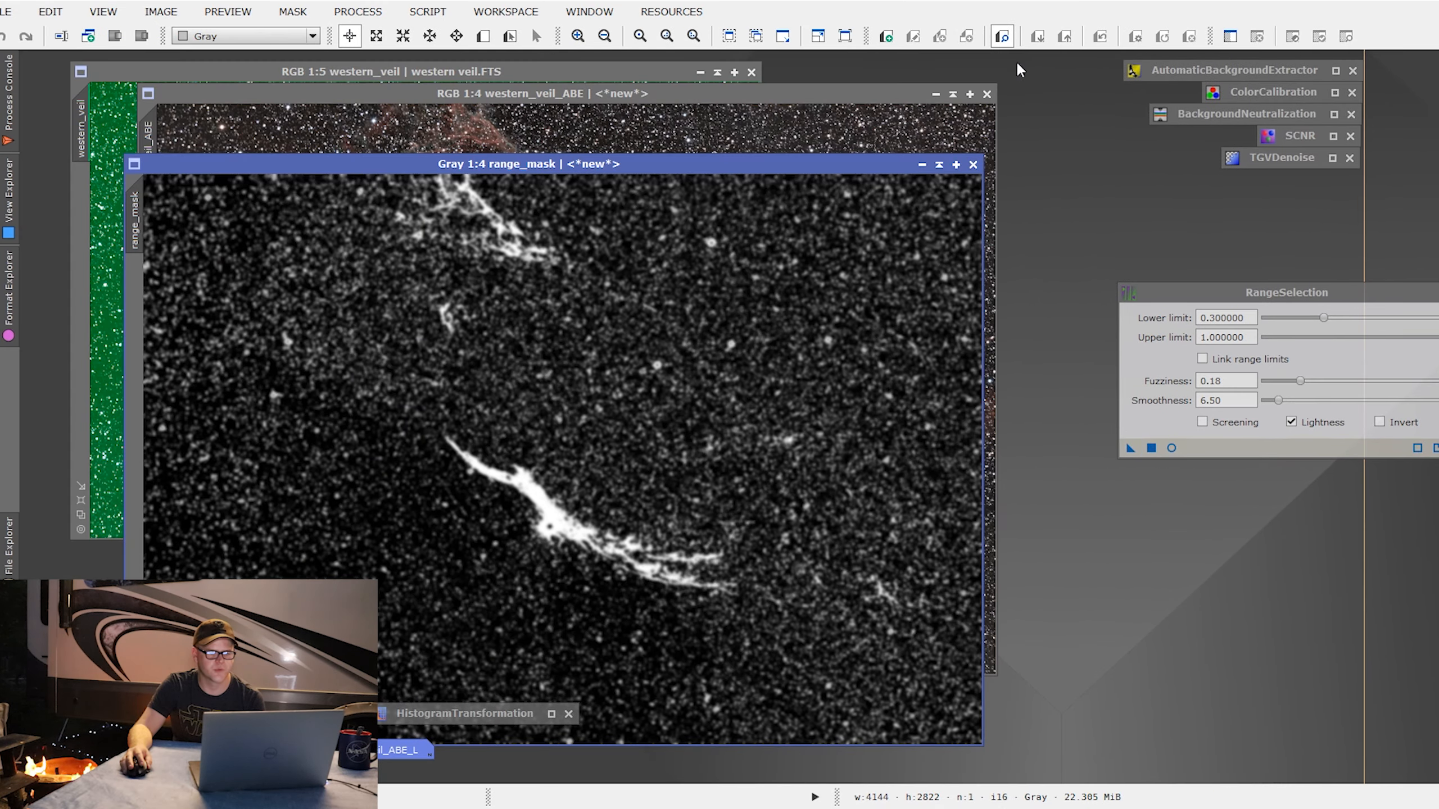
Step: Apply range_mask as the mask of western_veil_ABE and minimize the mask image
{"action": "left_click_drag", "start_coordinate": [703, 158], "coordinate": [1014, 149]}
{"action": "left_click_drag", "start_coordinate": [451, 204], "coordinate": [152, 296]}
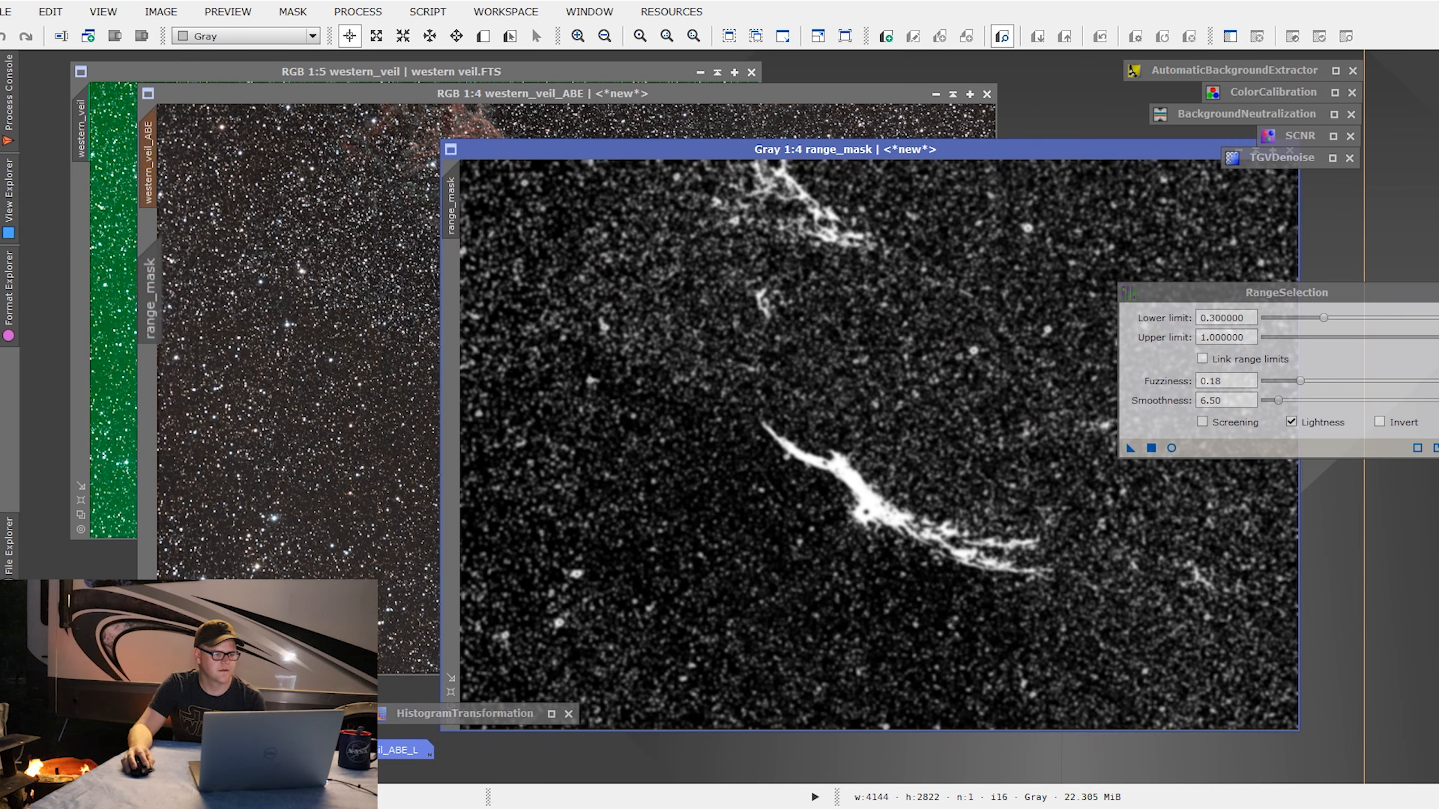
{"action": "left_click_drag", "start_coordinate": [1126, 153], "coordinate": [1099, 155]}
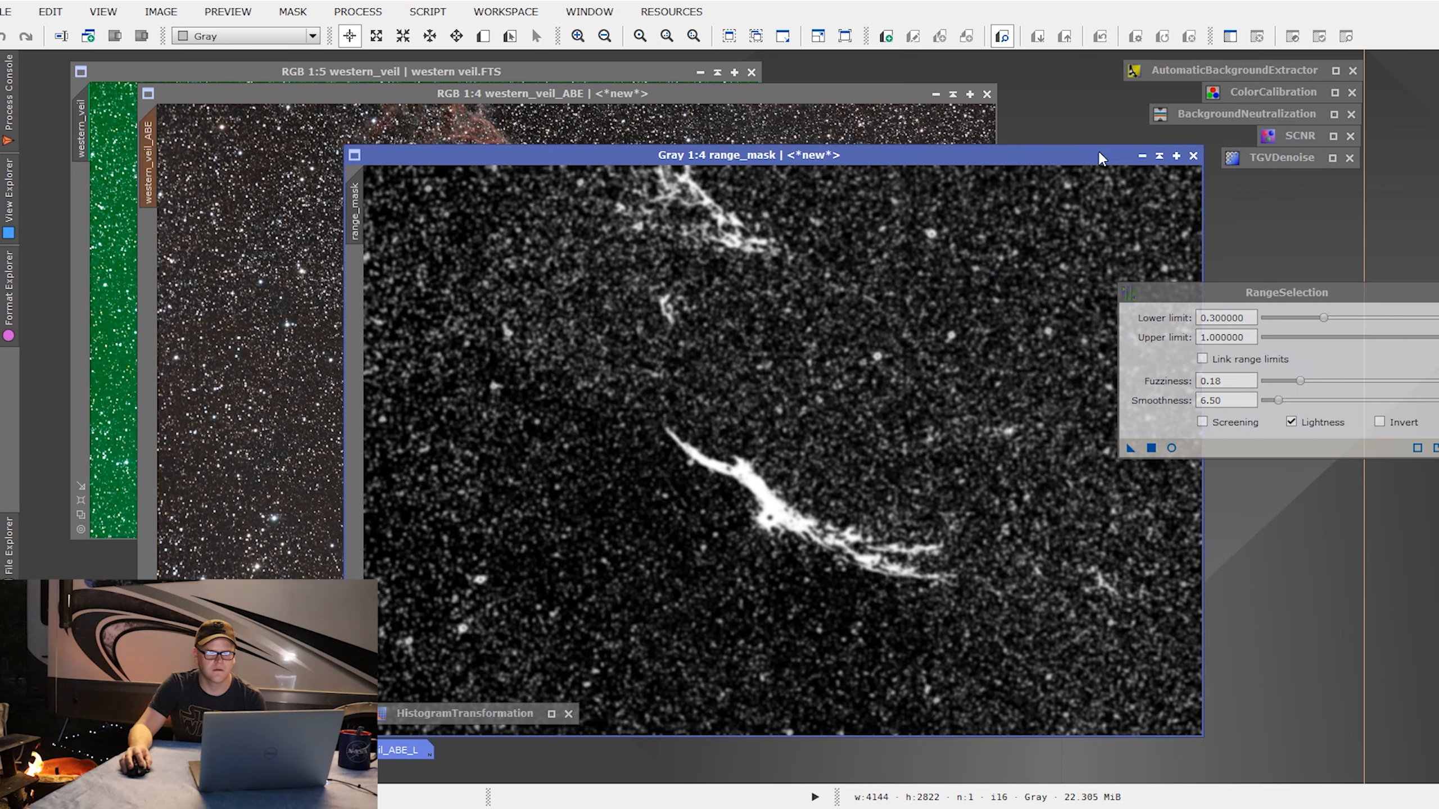
{"action": "left_click", "coordinate": [1140, 157]}
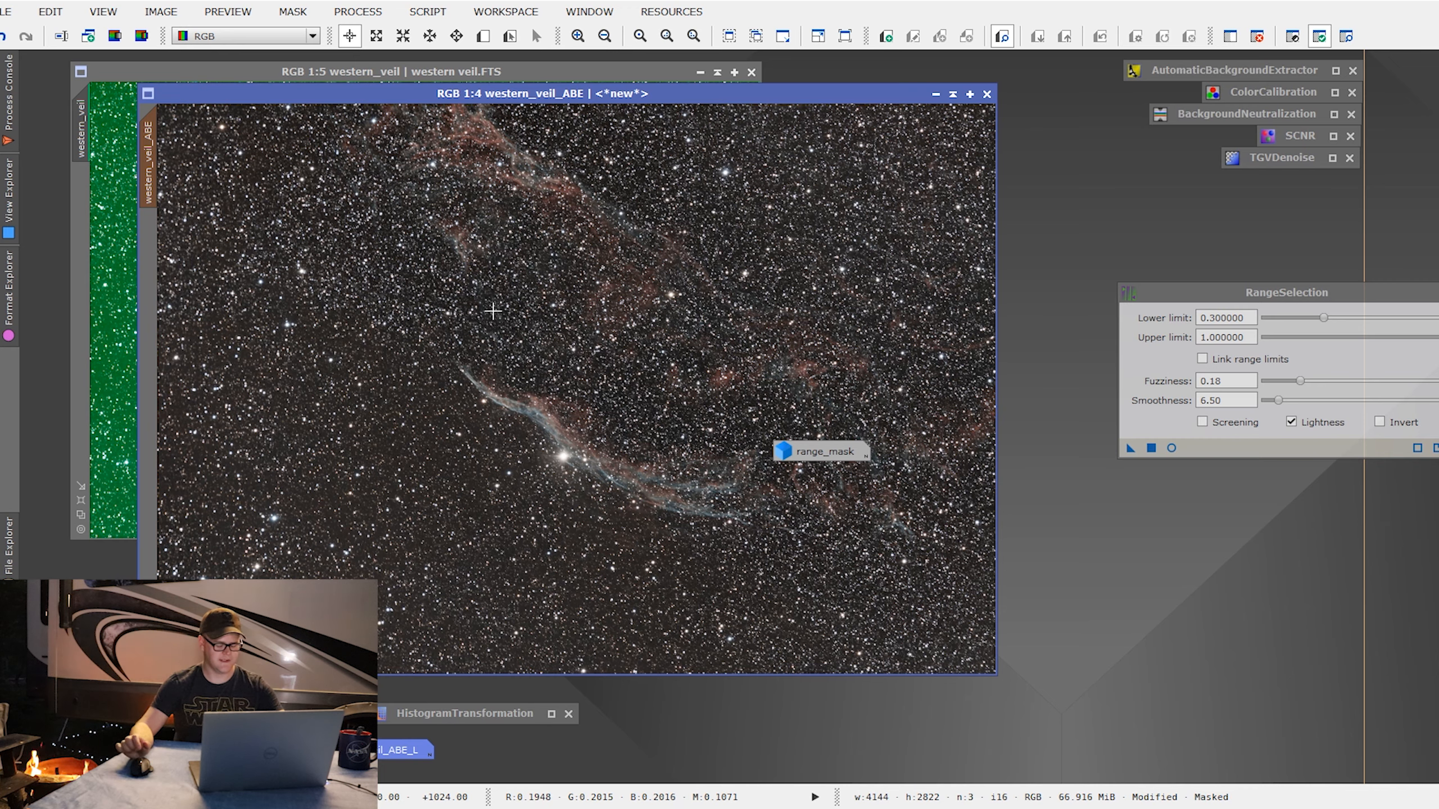
Step: Invert the mask on western_veil_ABE, hide its overlay and park the minimized range_mask beside the L image
{"action": "key", "text": "ctrl+k"}
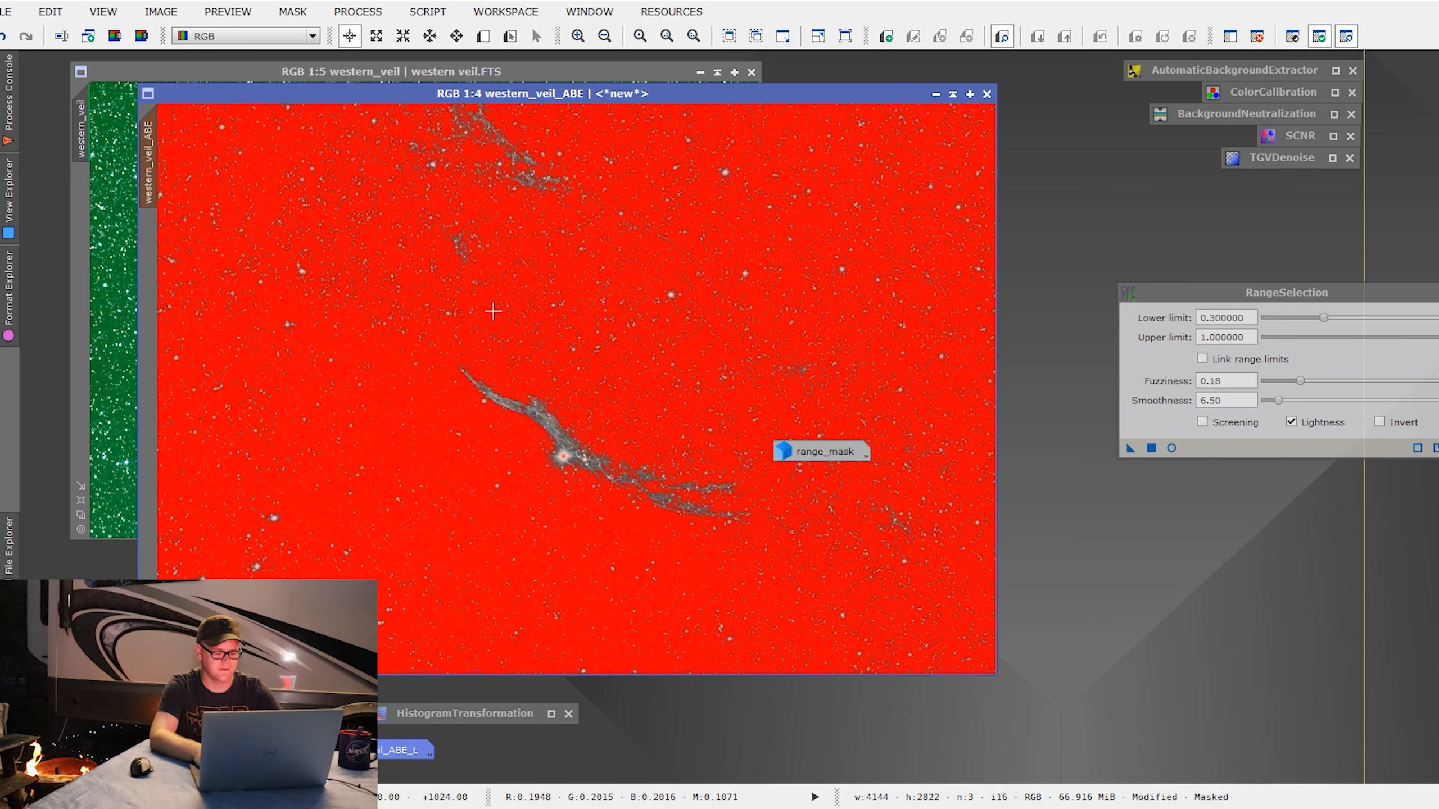
{"action": "key", "text": "ctrl+i"}
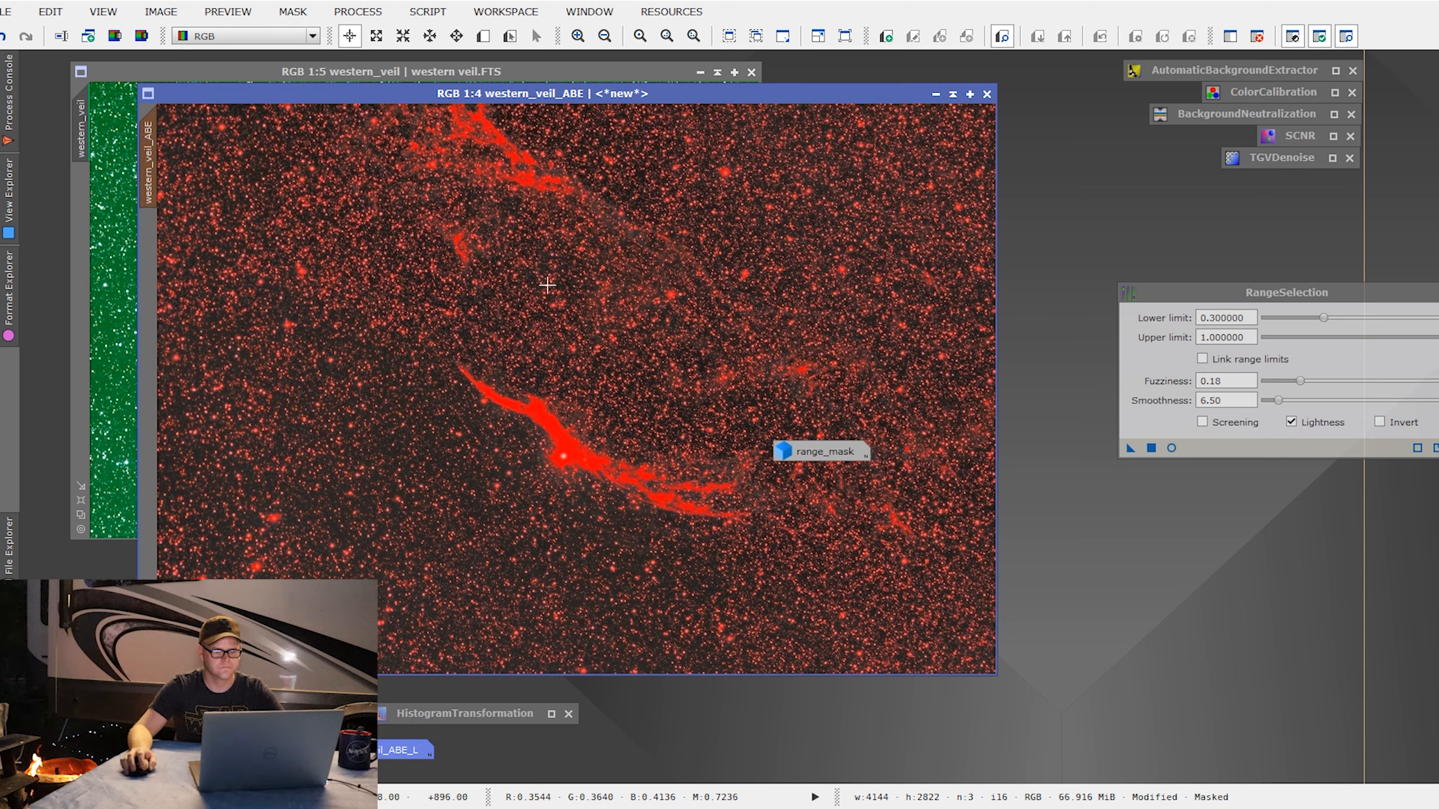
{"action": "mouse_move", "coordinate": [852, 461]}
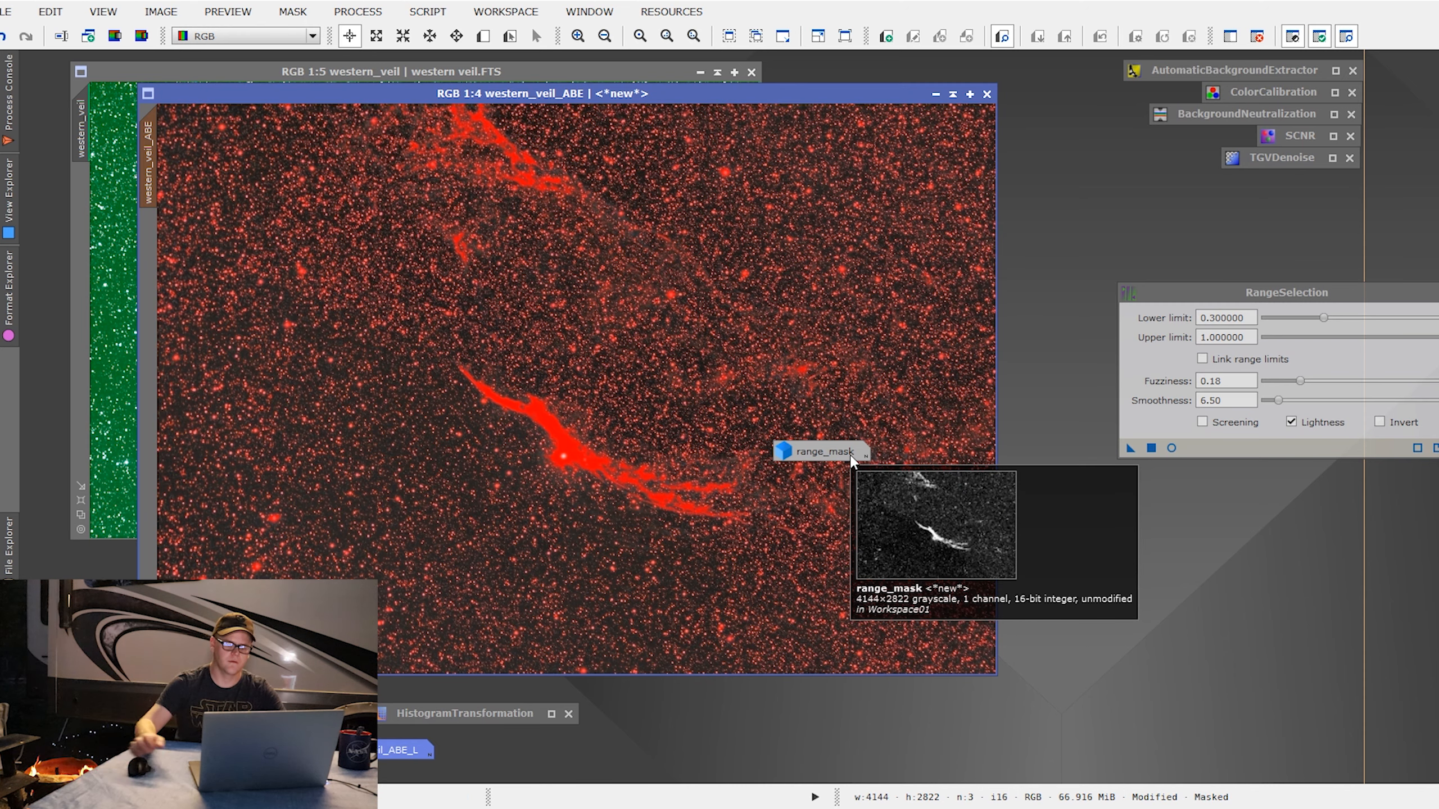
{"action": "key", "text": "ctrl+k"}
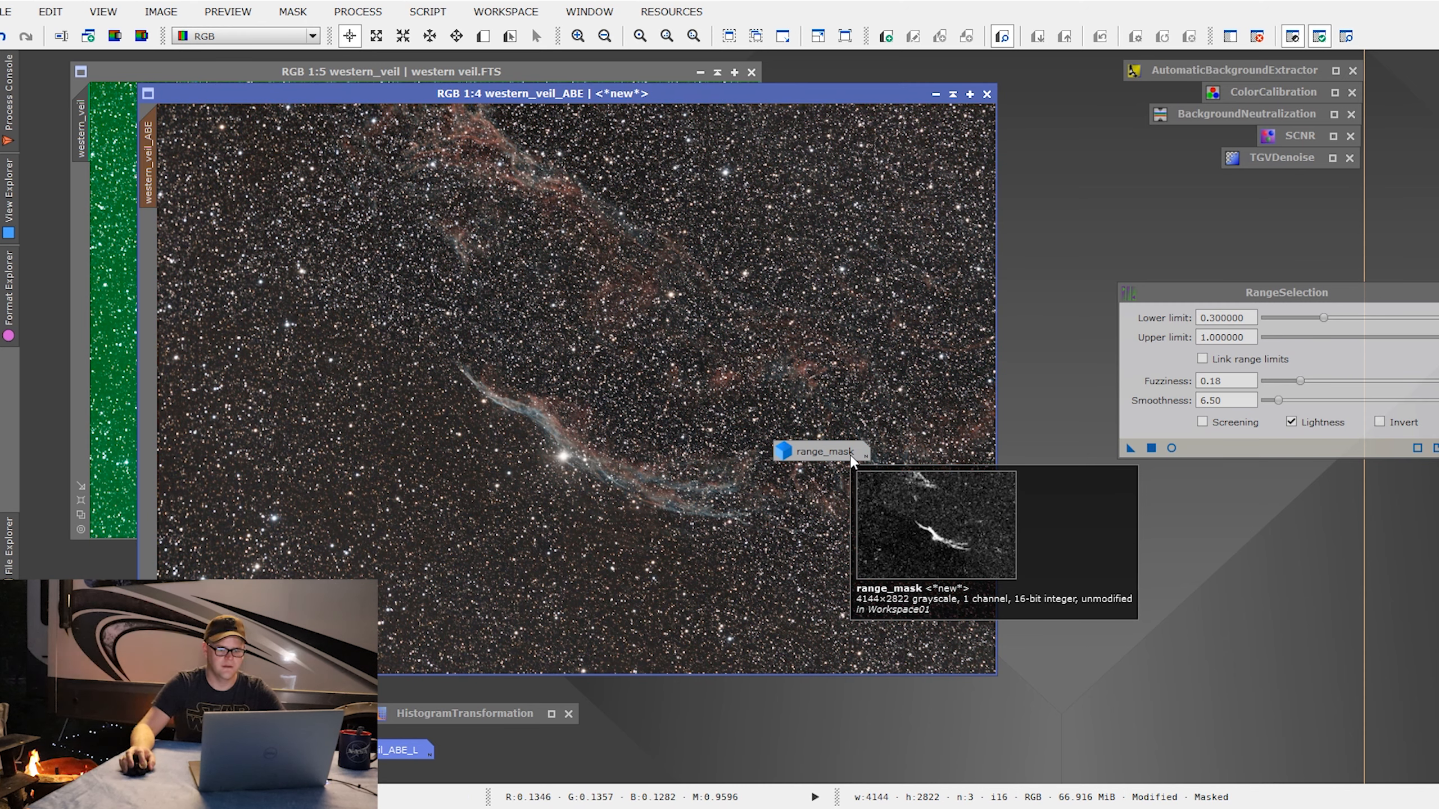
{"action": "left_click_drag", "start_coordinate": [852, 460], "coordinate": [524, 756]}
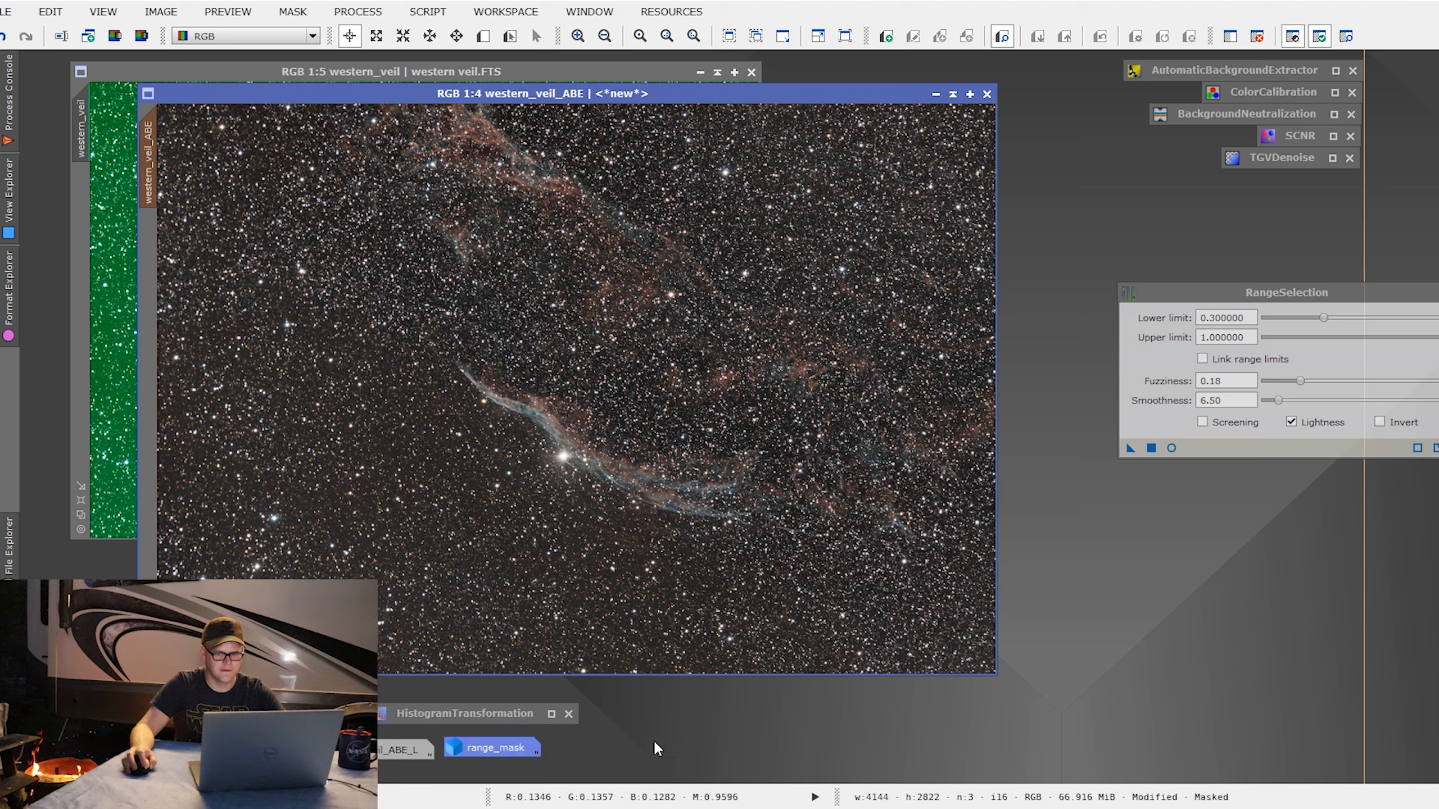
Step: Set the HistogramTransformation midtones to 0.54430380 for western_veil_ABE while watching the real-time preview
{"action": "left_click", "coordinate": [1201, 618]}
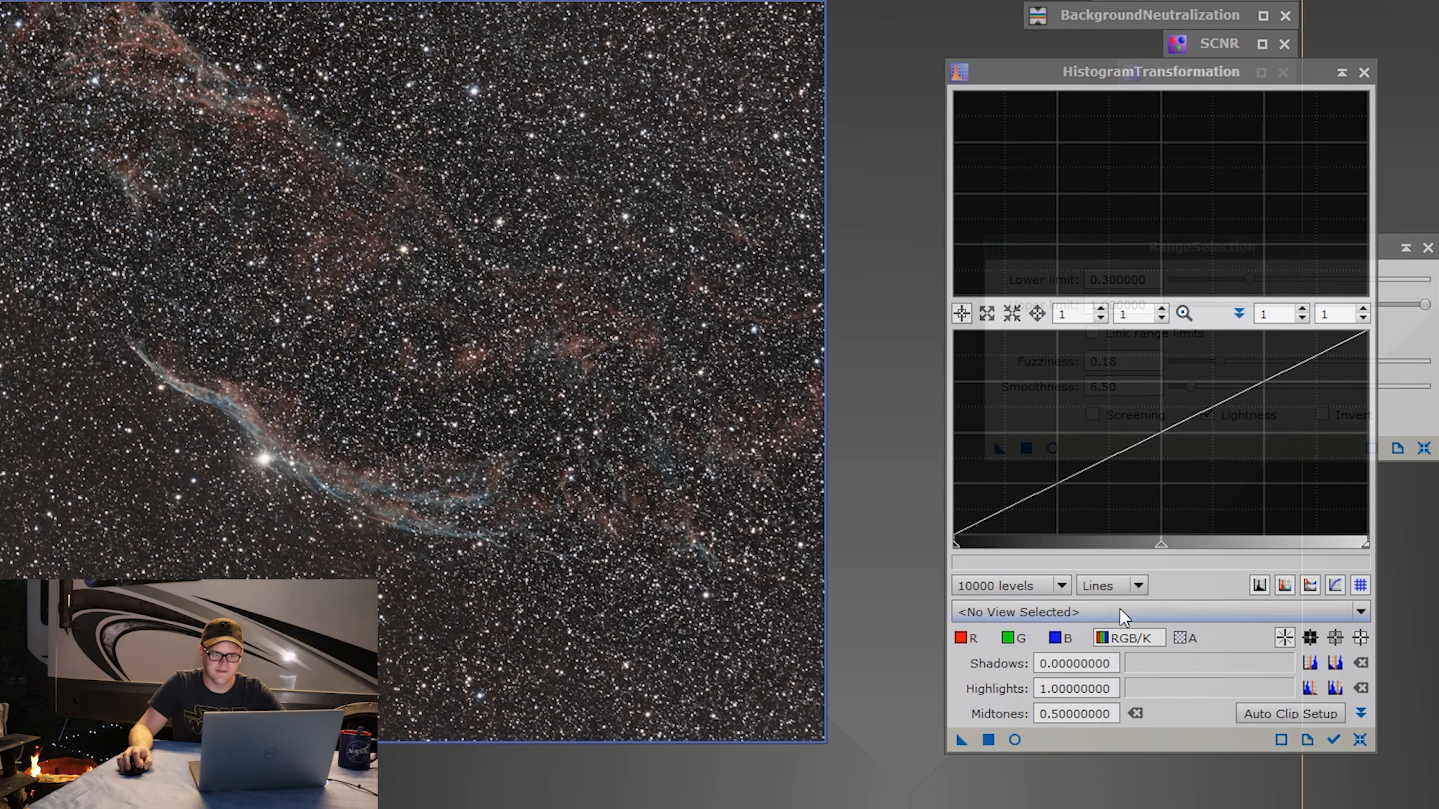
{"action": "left_click", "coordinate": [1120, 610]}
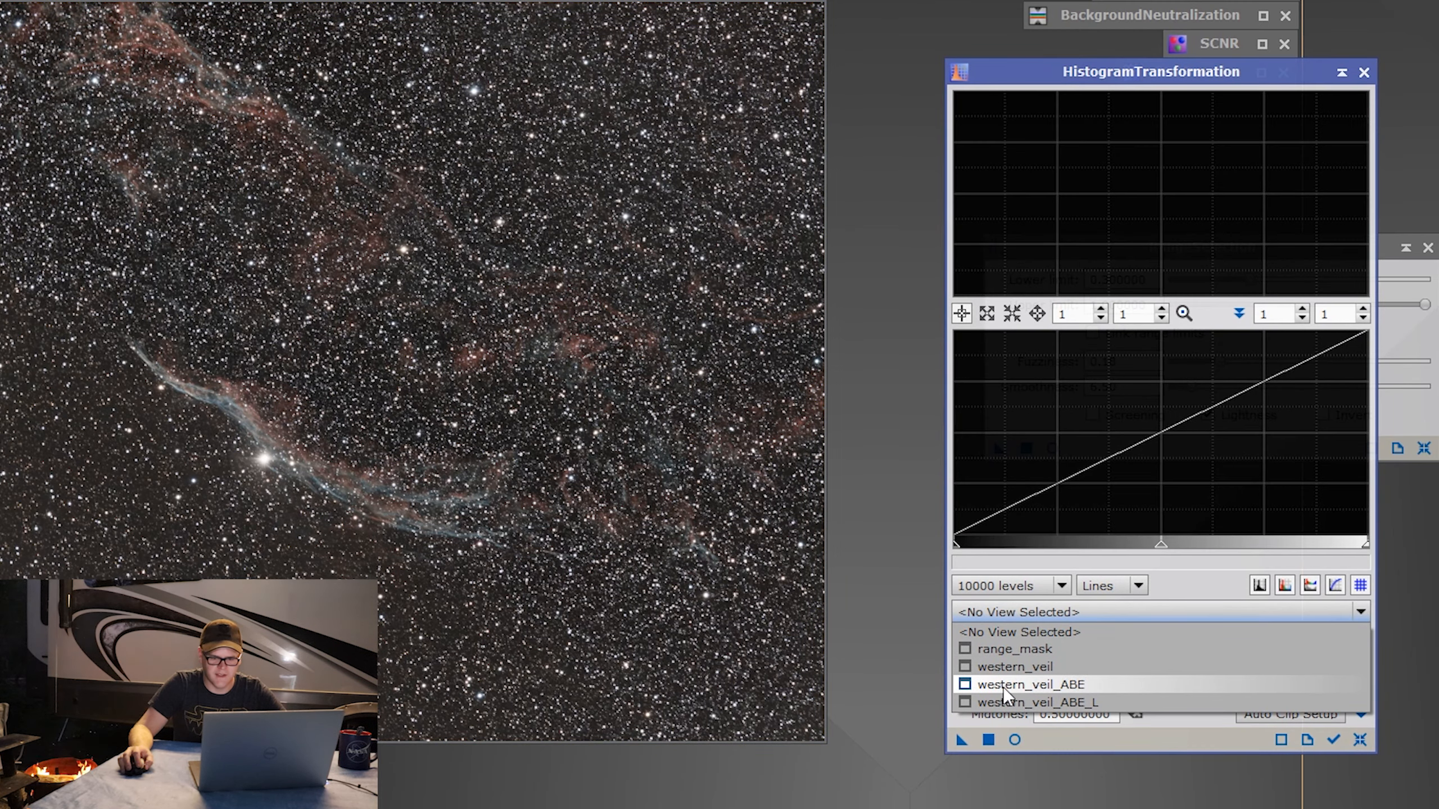
{"action": "left_click", "coordinate": [1066, 683]}
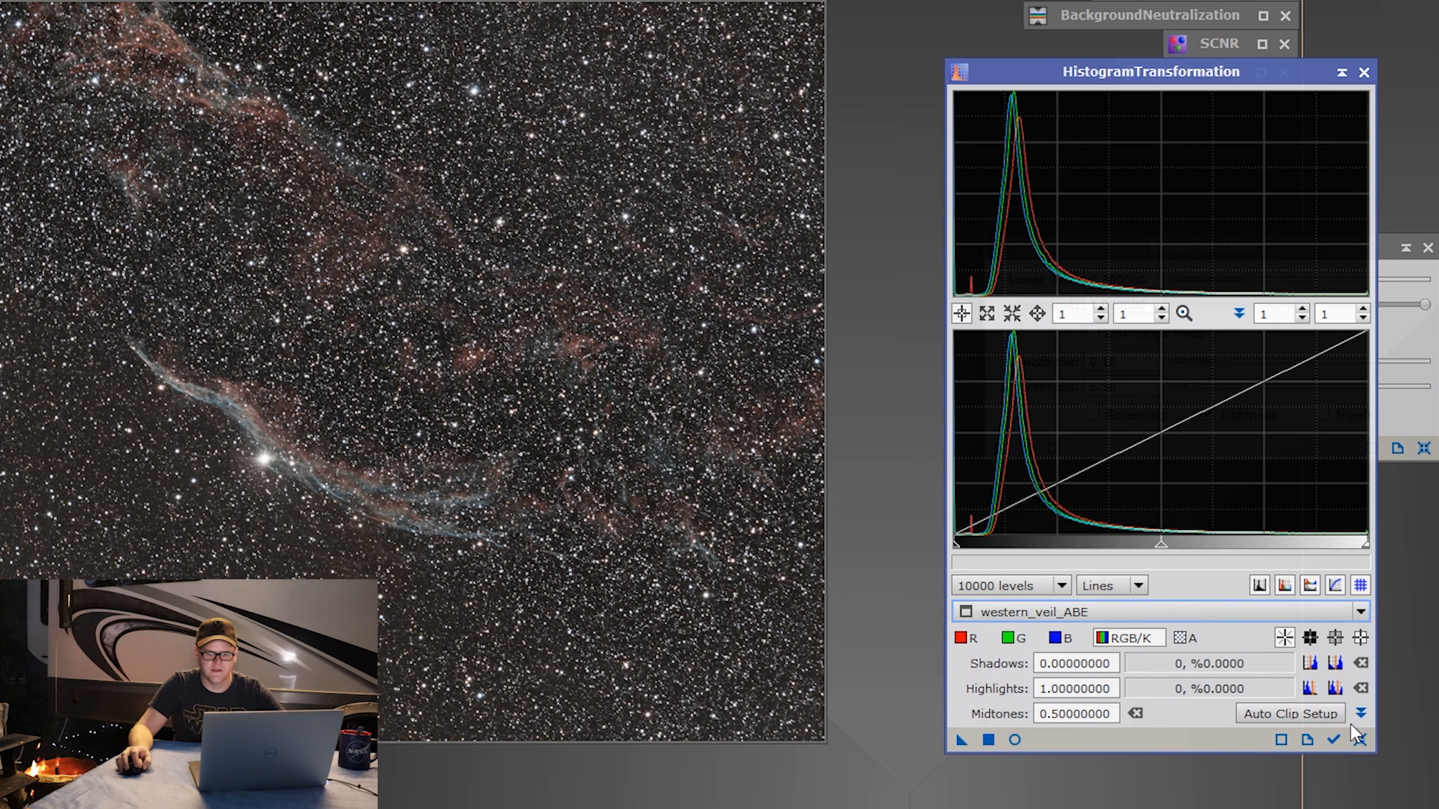
{"action": "left_click", "coordinate": [1014, 740]}
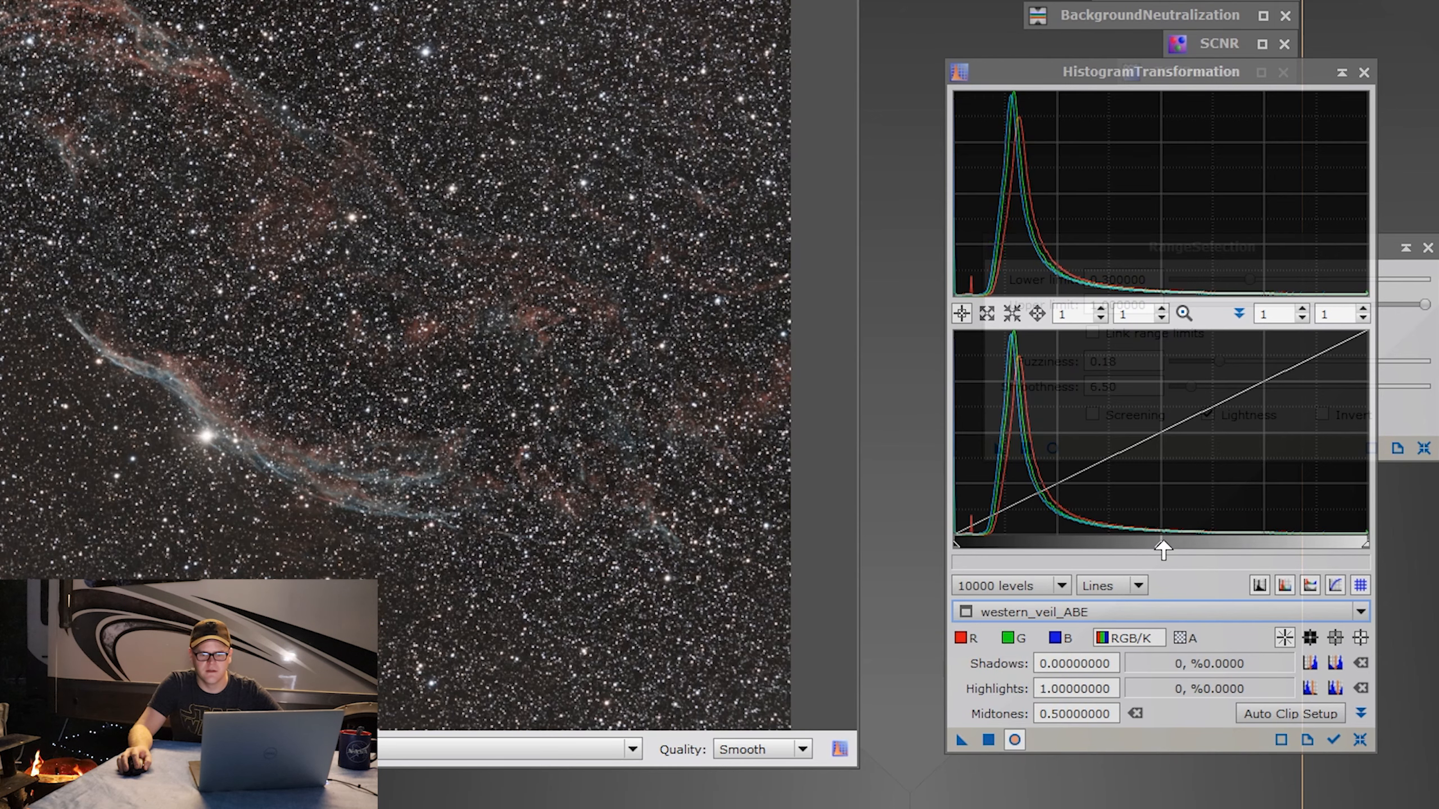
{"action": "left_click", "coordinate": [1164, 544]}
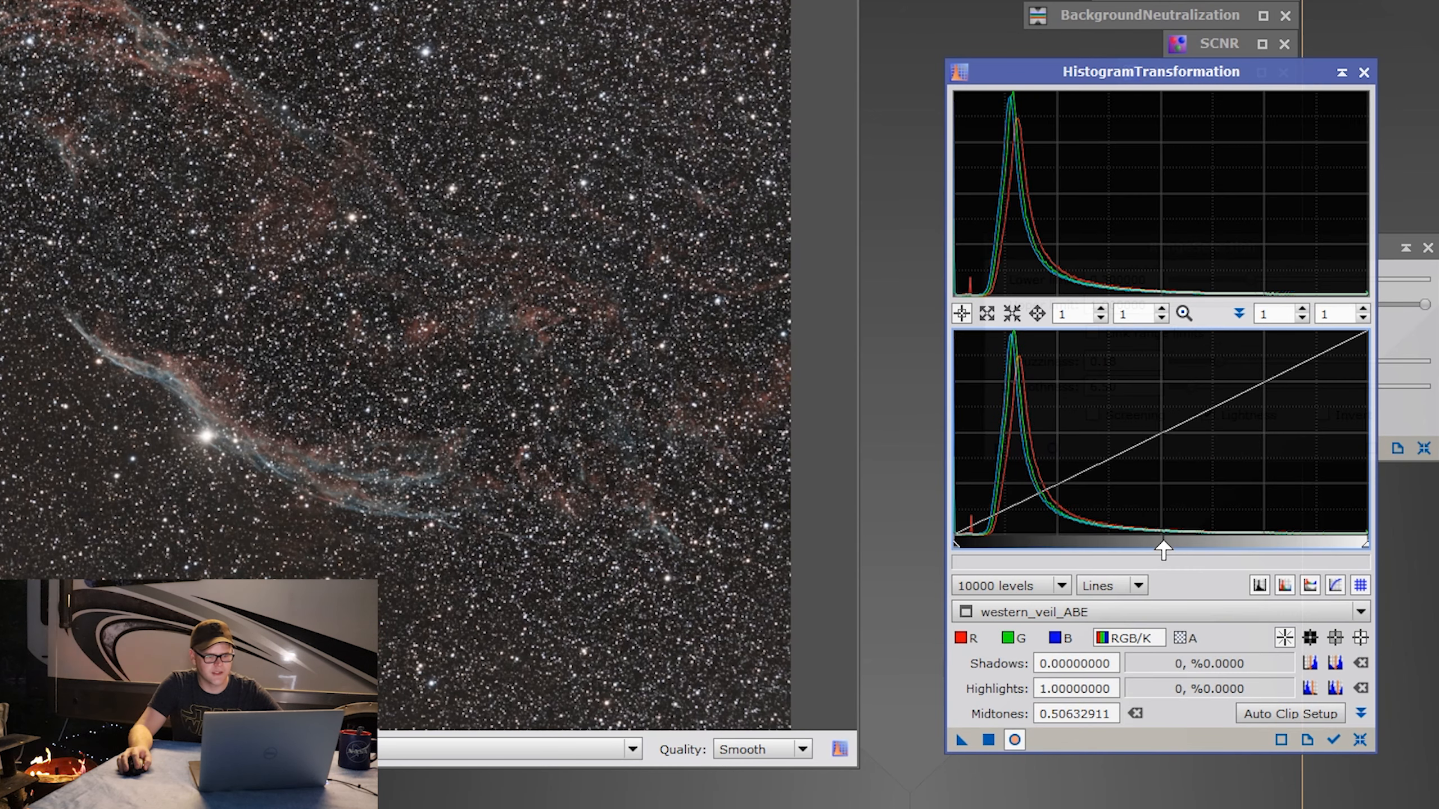
{"action": "left_click_drag", "start_coordinate": [1162, 549], "coordinate": [1173, 553]}
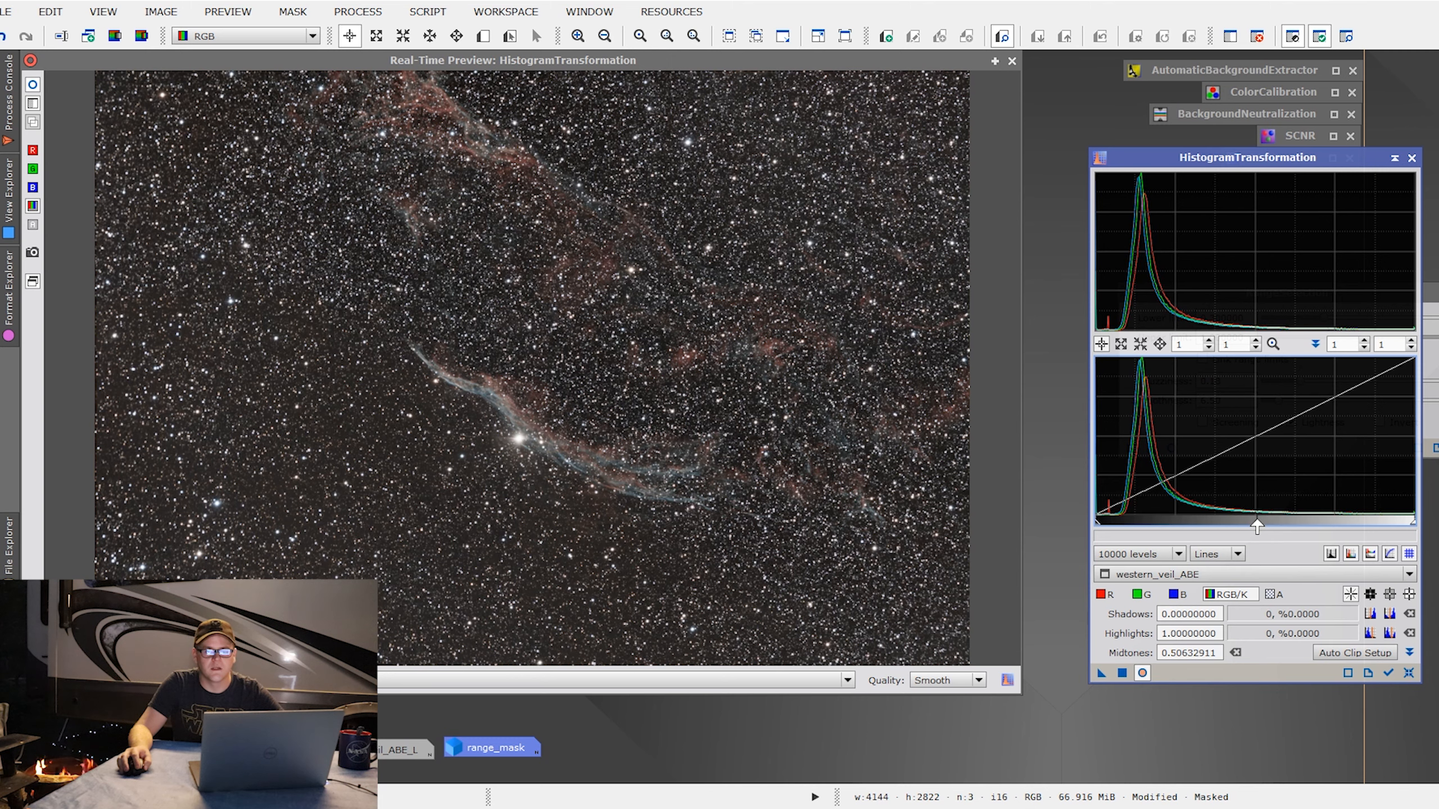
{"action": "left_click_drag", "start_coordinate": [1265, 528], "coordinate": [1269, 528]}
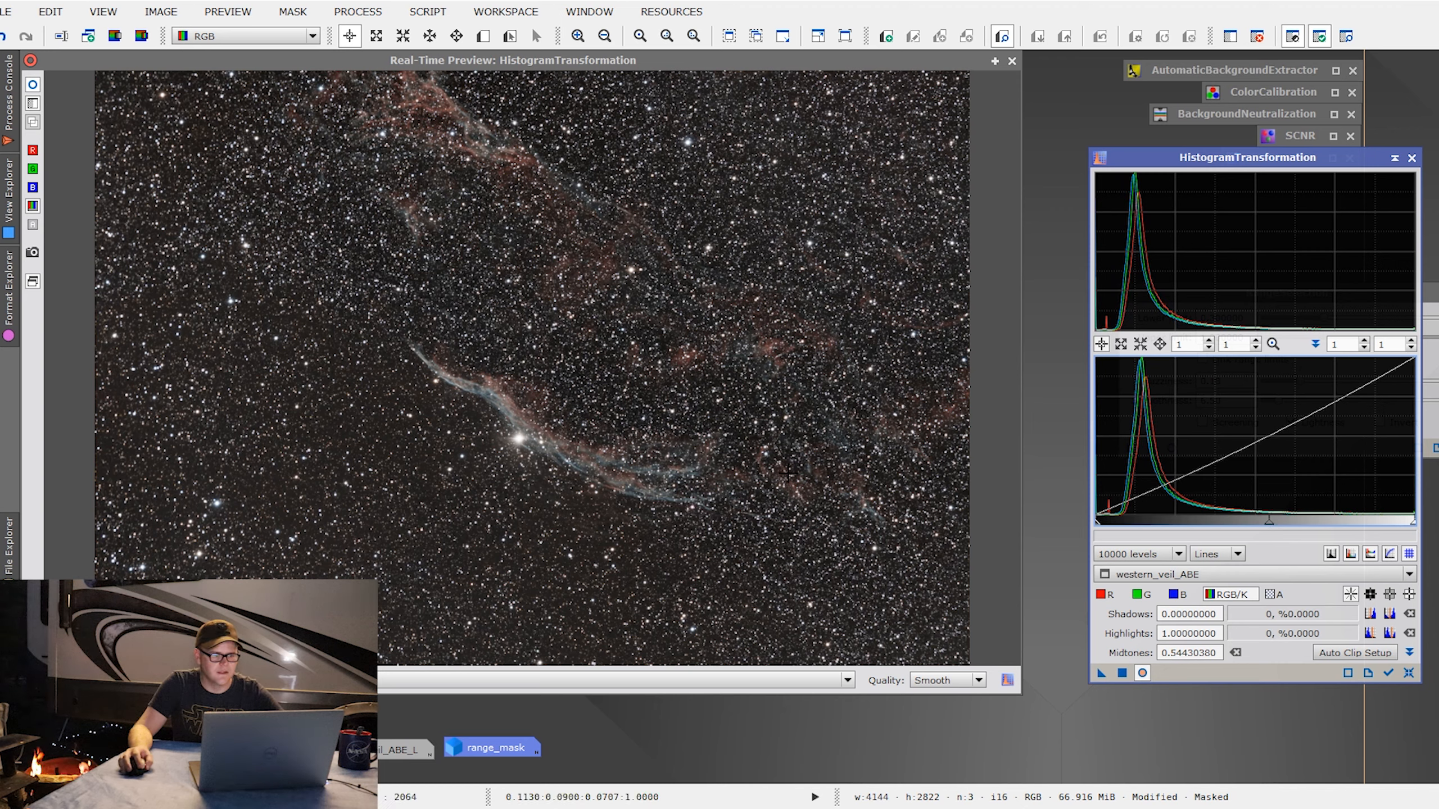
Step: Close the real-time preview, apply the histogram adjustment to western_veil_ABE and collapse the HistogramTransformation window
{"action": "left_click", "coordinate": [36, 87]}
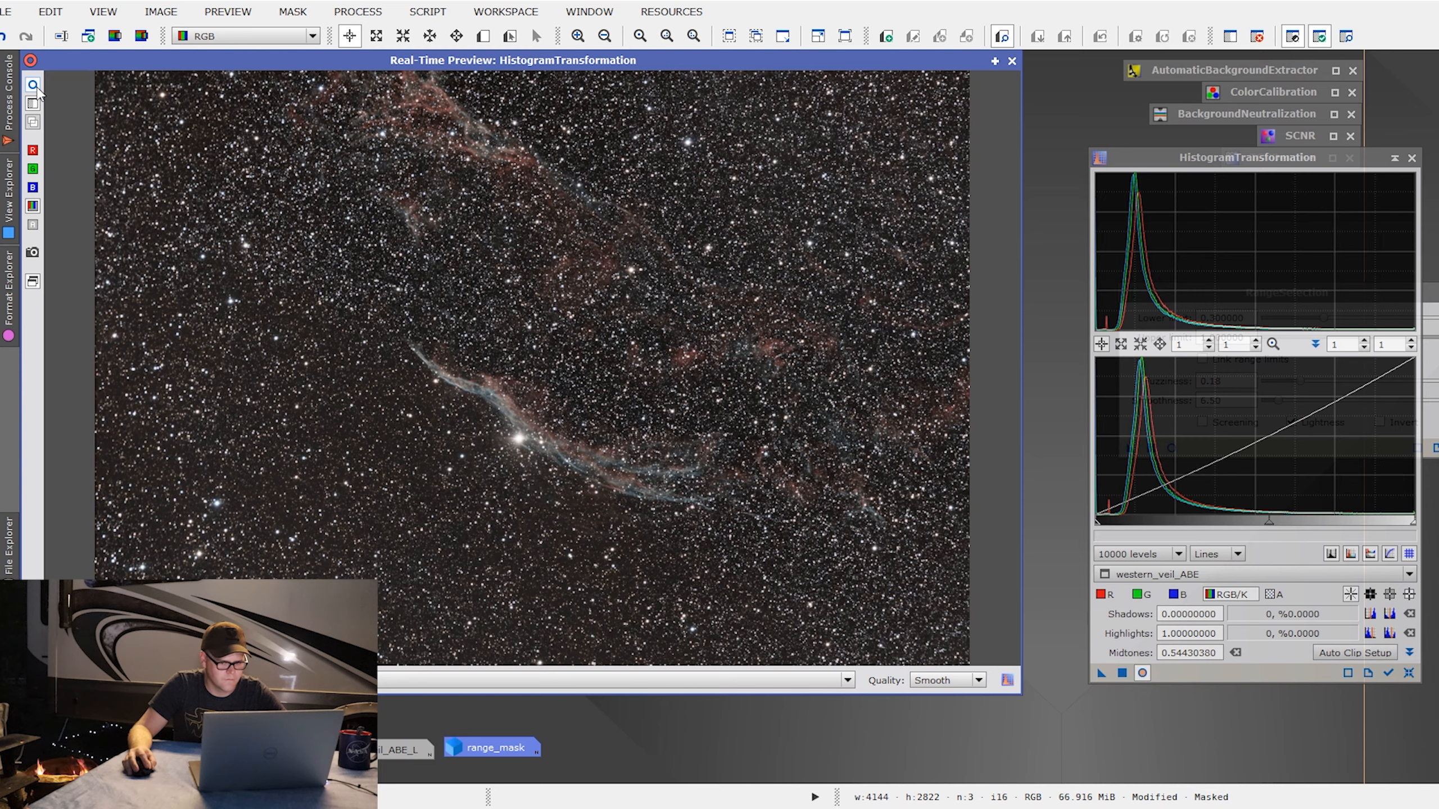
{"action": "left_click", "coordinate": [1012, 61]}
{"action": "left_click_drag", "start_coordinate": [1101, 672], "coordinate": [816, 457]}
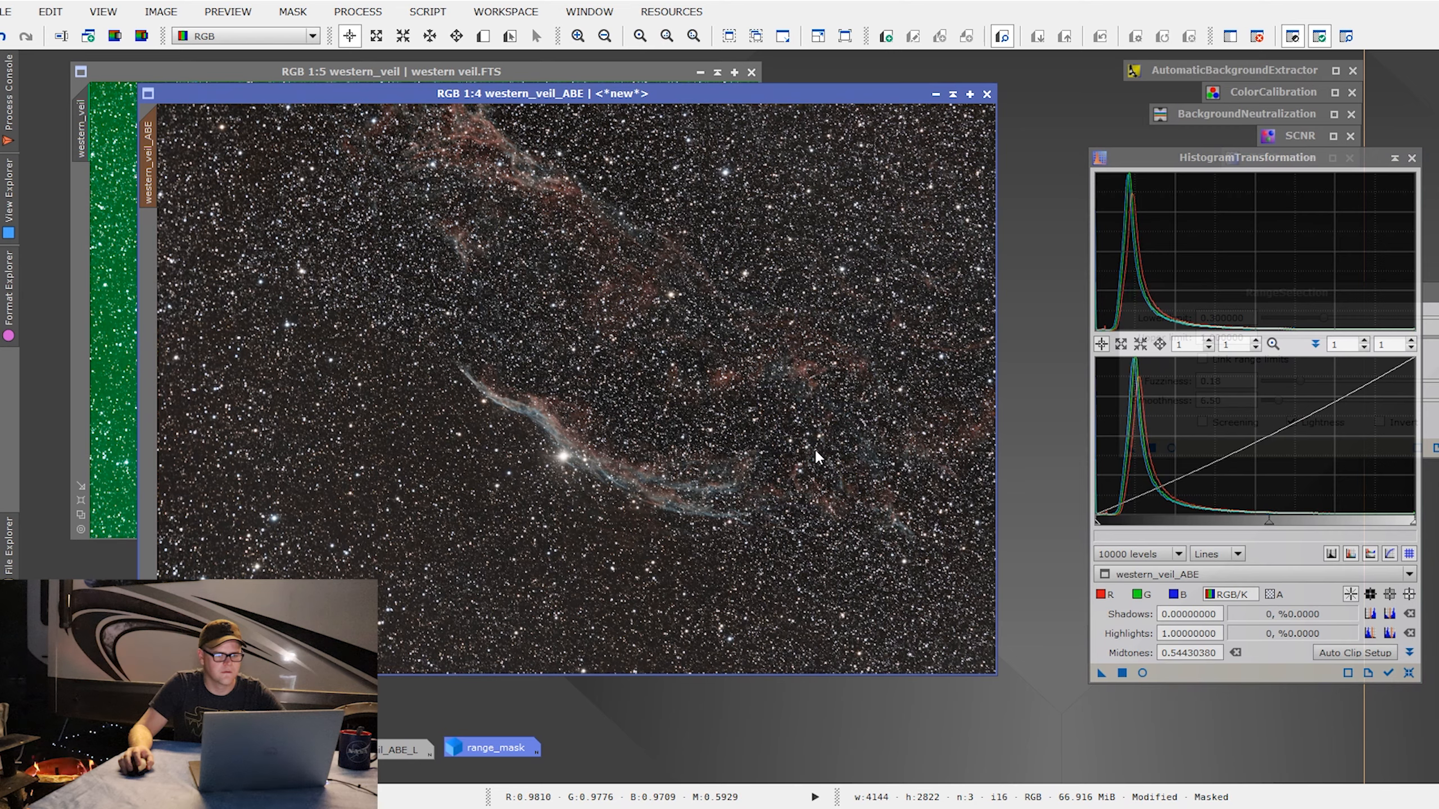
{"action": "left_click", "coordinate": [1394, 158]}
Step: Remove the mask from western_veil_ABE and briefly review its histogram in HistogramTransformation
{"action": "left_click", "coordinate": [750, 94]}
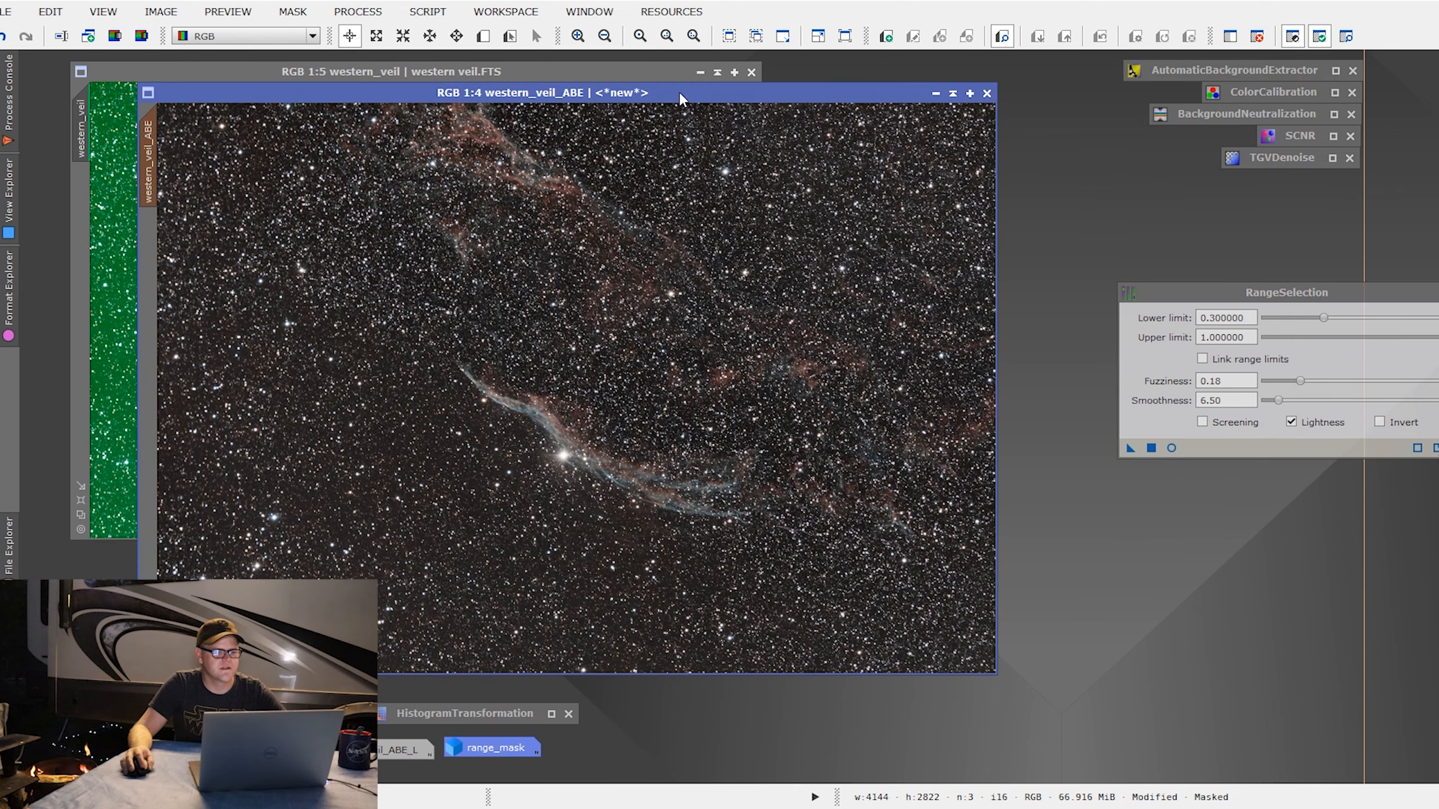
{"action": "left_click", "coordinate": [292, 11]}
{"action": "left_click", "coordinate": [326, 56]}
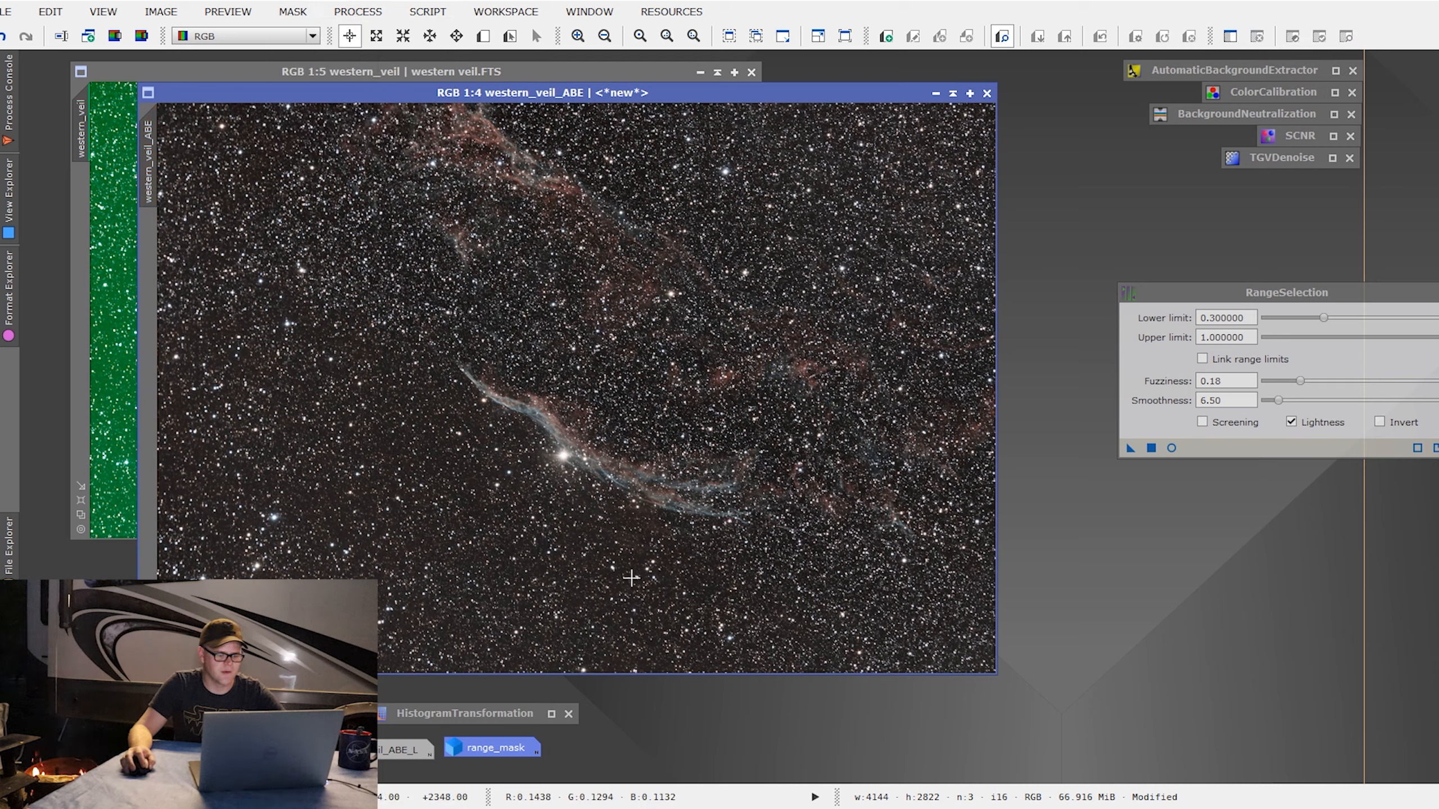
{"action": "left_click", "coordinate": [551, 713]}
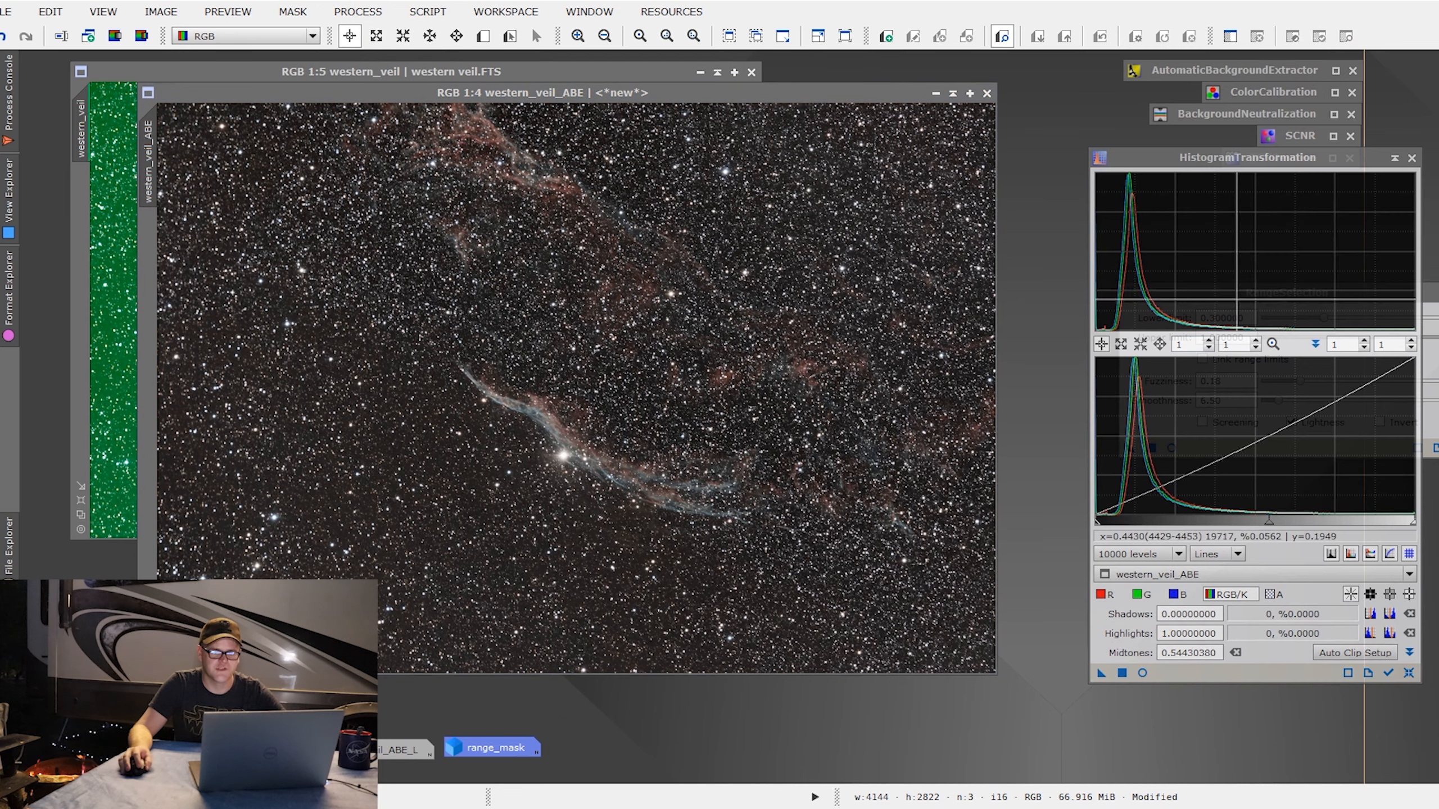
{"action": "left_click", "coordinate": [1394, 159]}
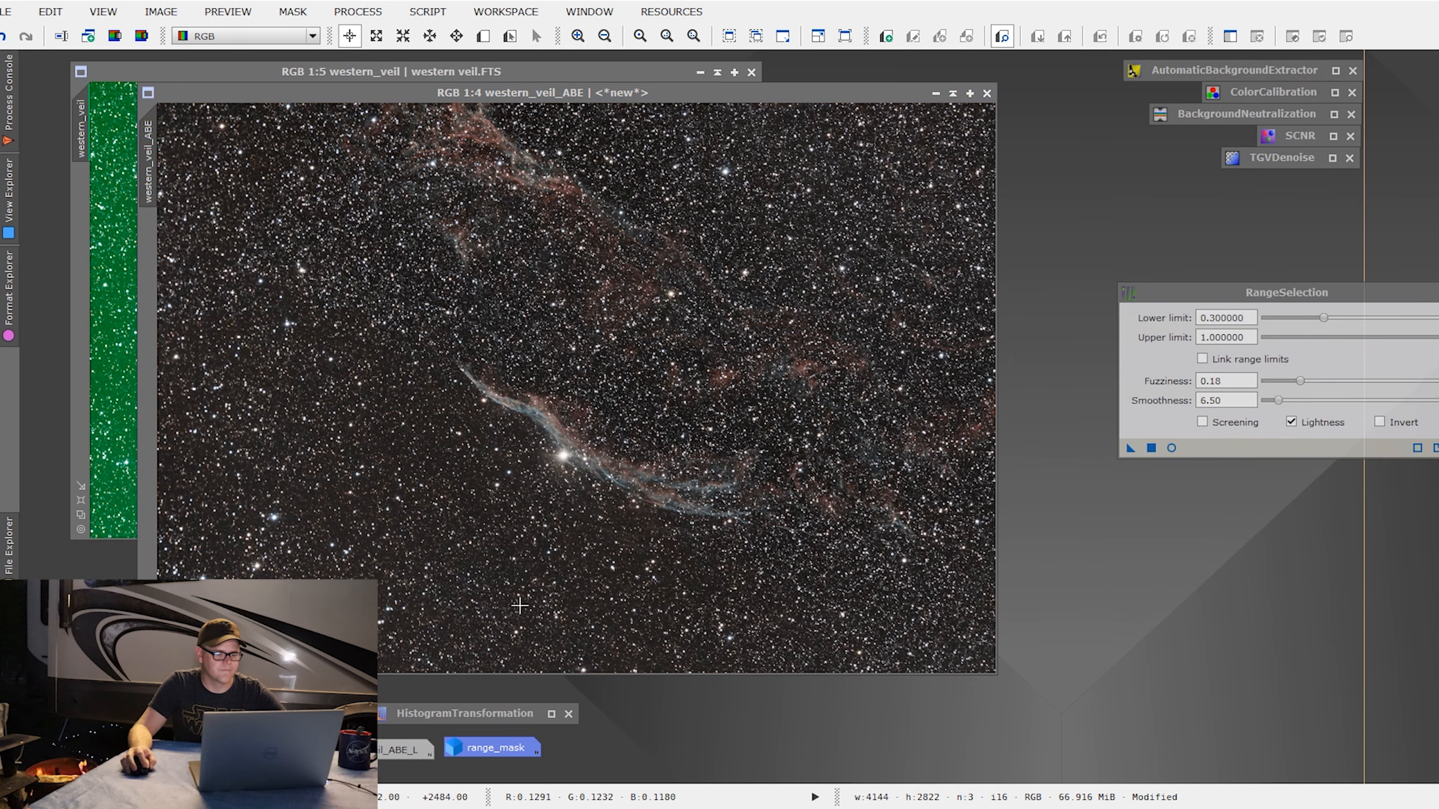
Step: Open CurvesTransformation, collapse RangeSelection beneath the TGVDenoise bar and place the curves window beside western_veil_ABE
{"action": "left_click", "coordinate": [359, 11]}
{"action": "mouse_move", "coordinate": [396, 36]}
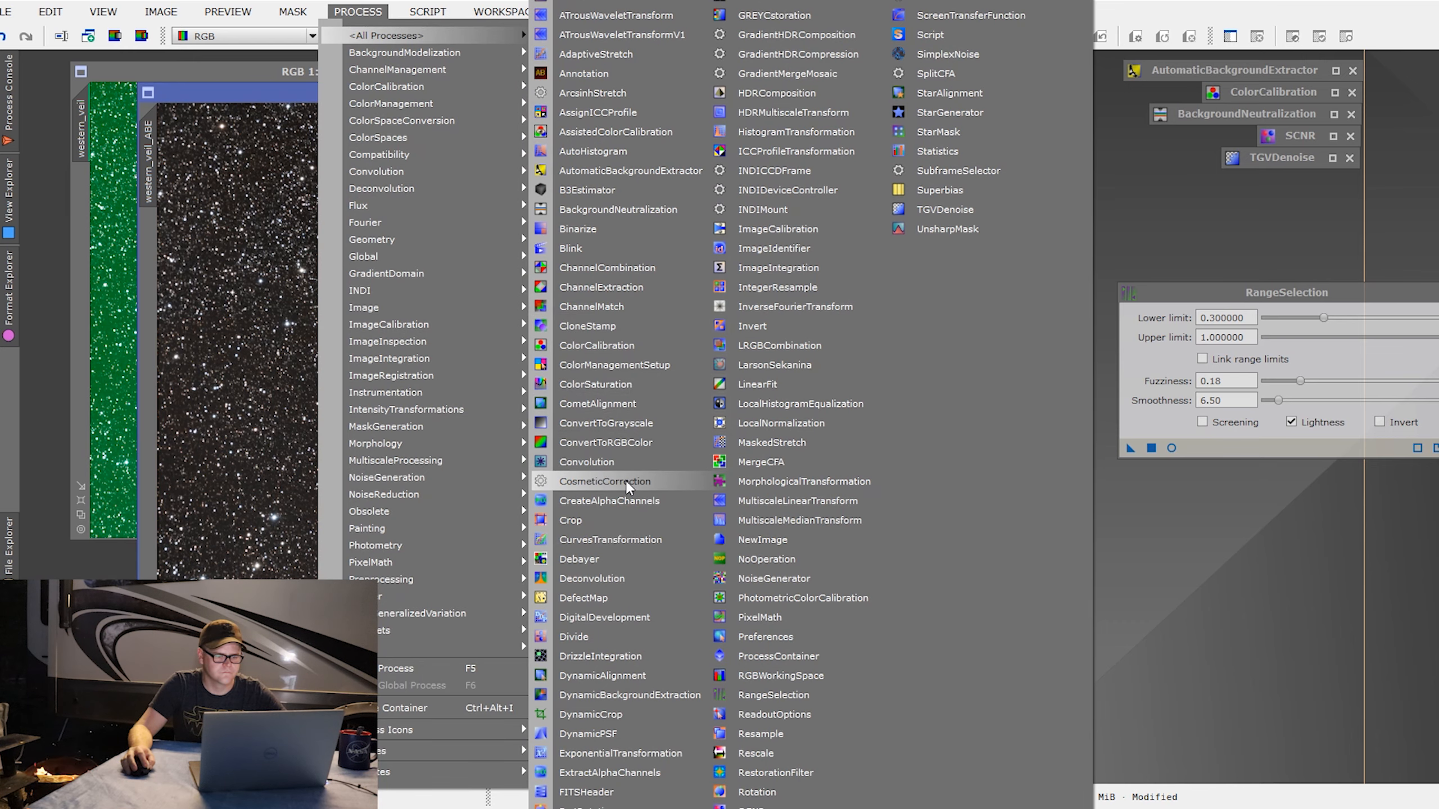
{"action": "left_click", "coordinate": [623, 541]}
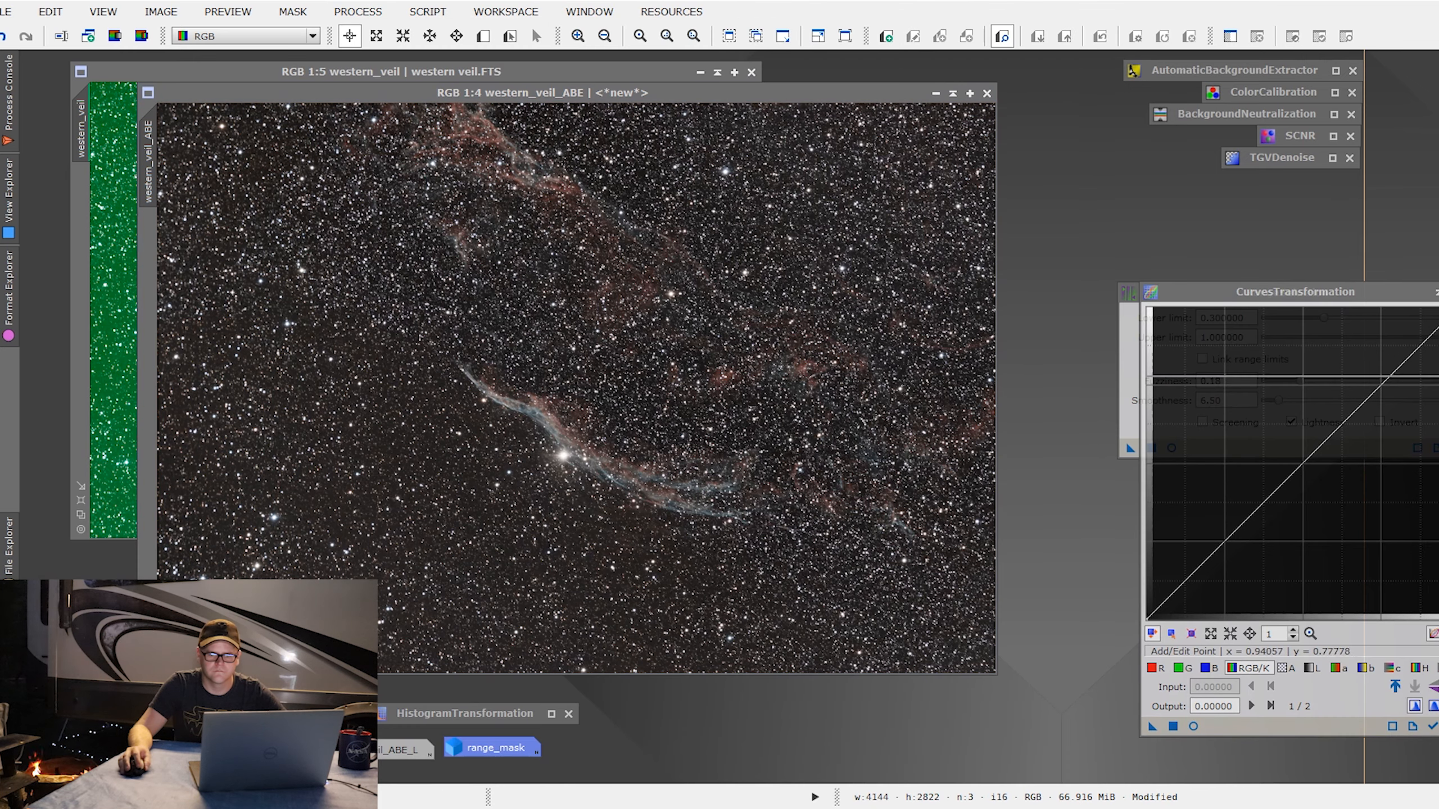
{"action": "left_click", "coordinate": [1130, 346]}
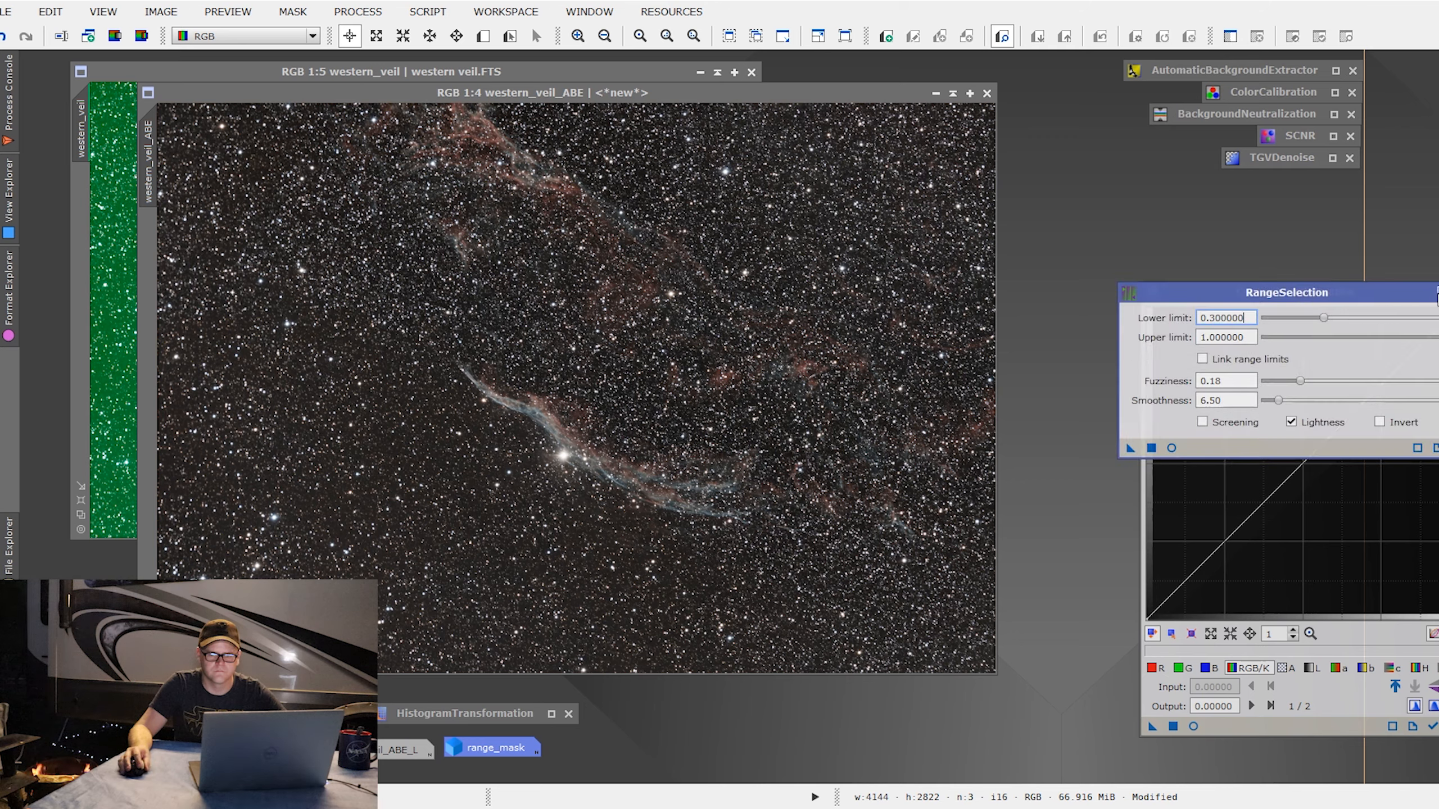
{"action": "left_click", "coordinate": [1437, 292]}
{"action": "left_click_drag", "start_coordinate": [1314, 367], "coordinate": [1301, 179]}
{"action": "left_click_drag", "start_coordinate": [1302, 300], "coordinate": [1188, 243]}
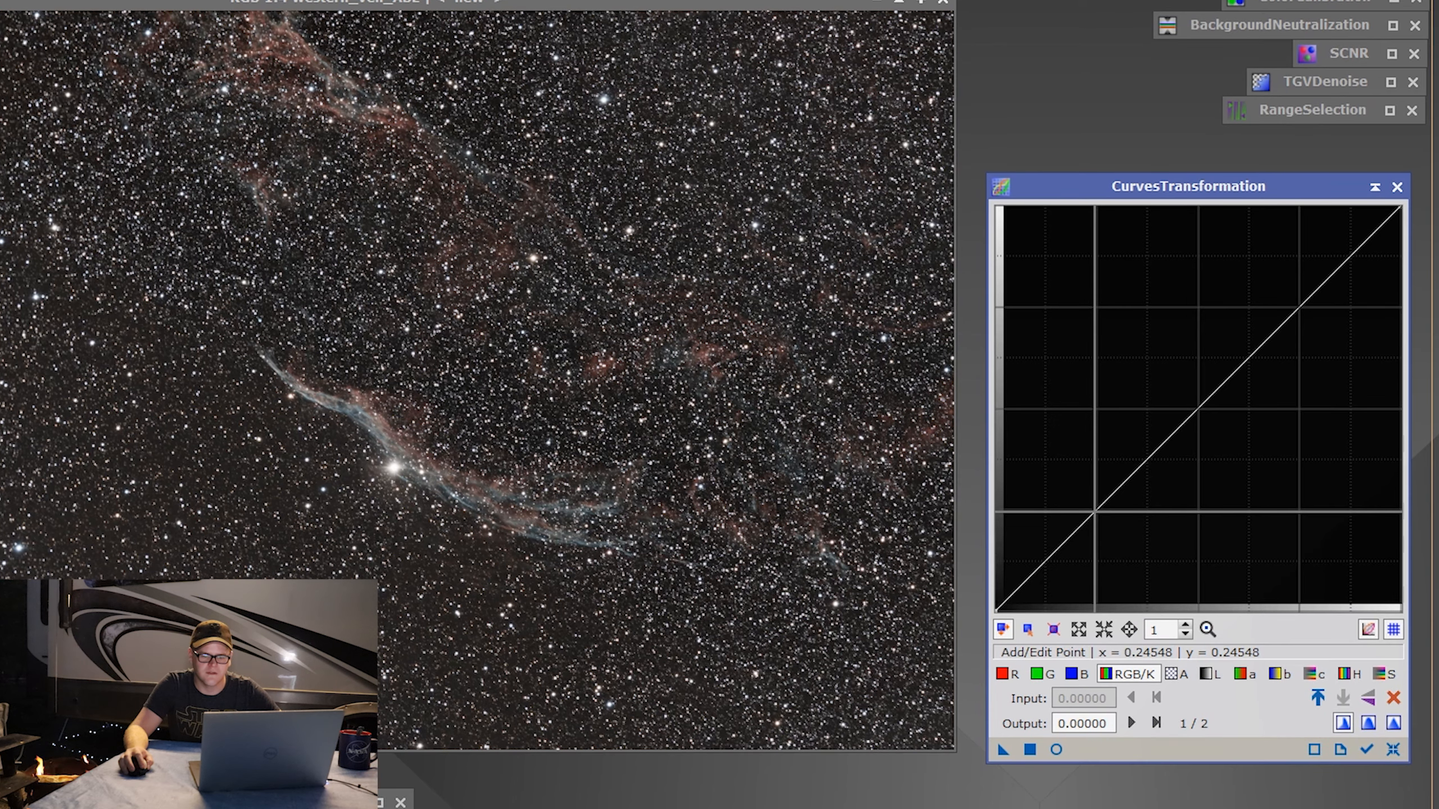
Step: Shape an S-curve on RGB/K with points at input 0.24548, output 0.21705 and input 0.74160, output 0.75452
{"action": "left_click", "coordinate": [1104, 491]}
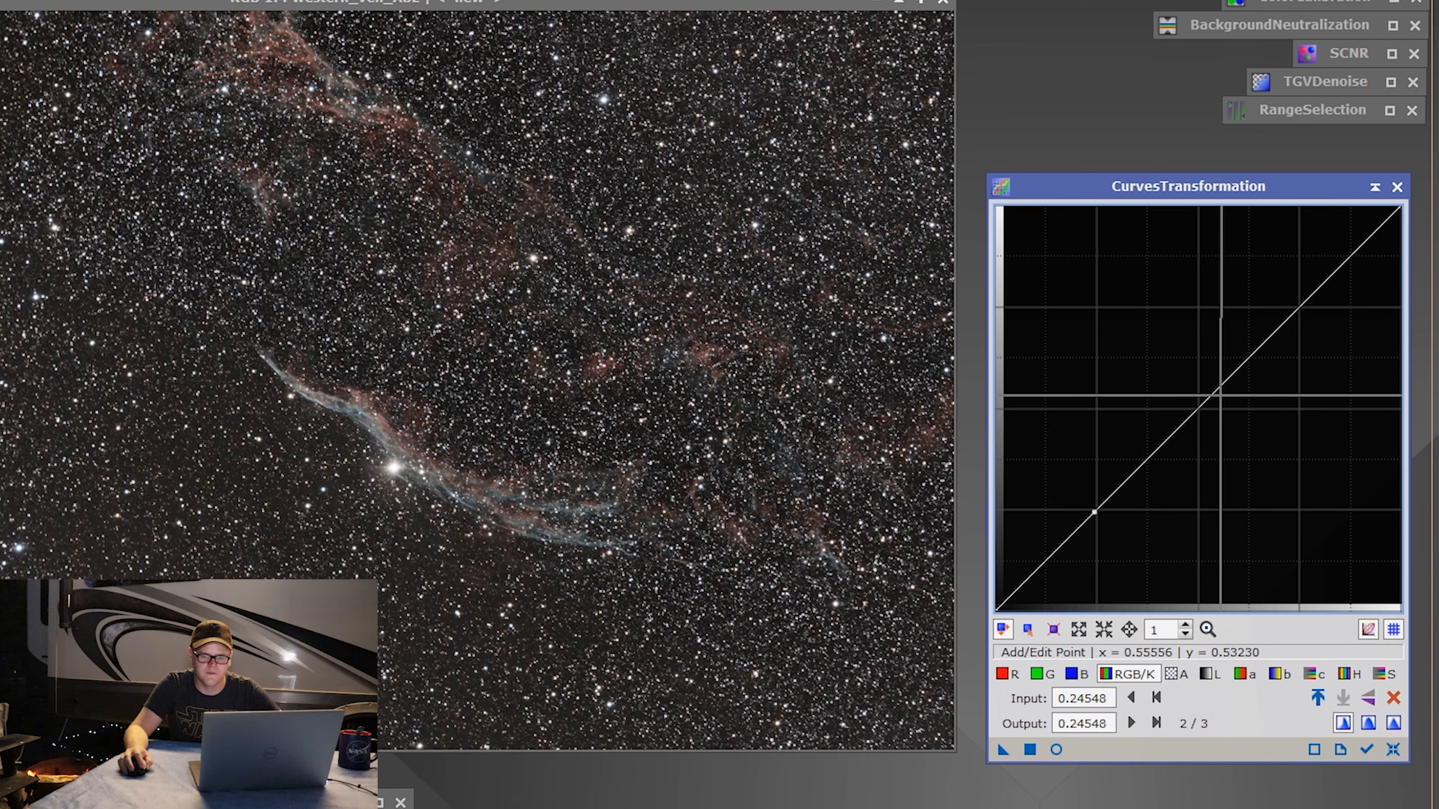
{"action": "left_click", "coordinate": [1299, 310]}
{"action": "left_click_drag", "start_coordinate": [1299, 311], "coordinate": [1297, 305]}
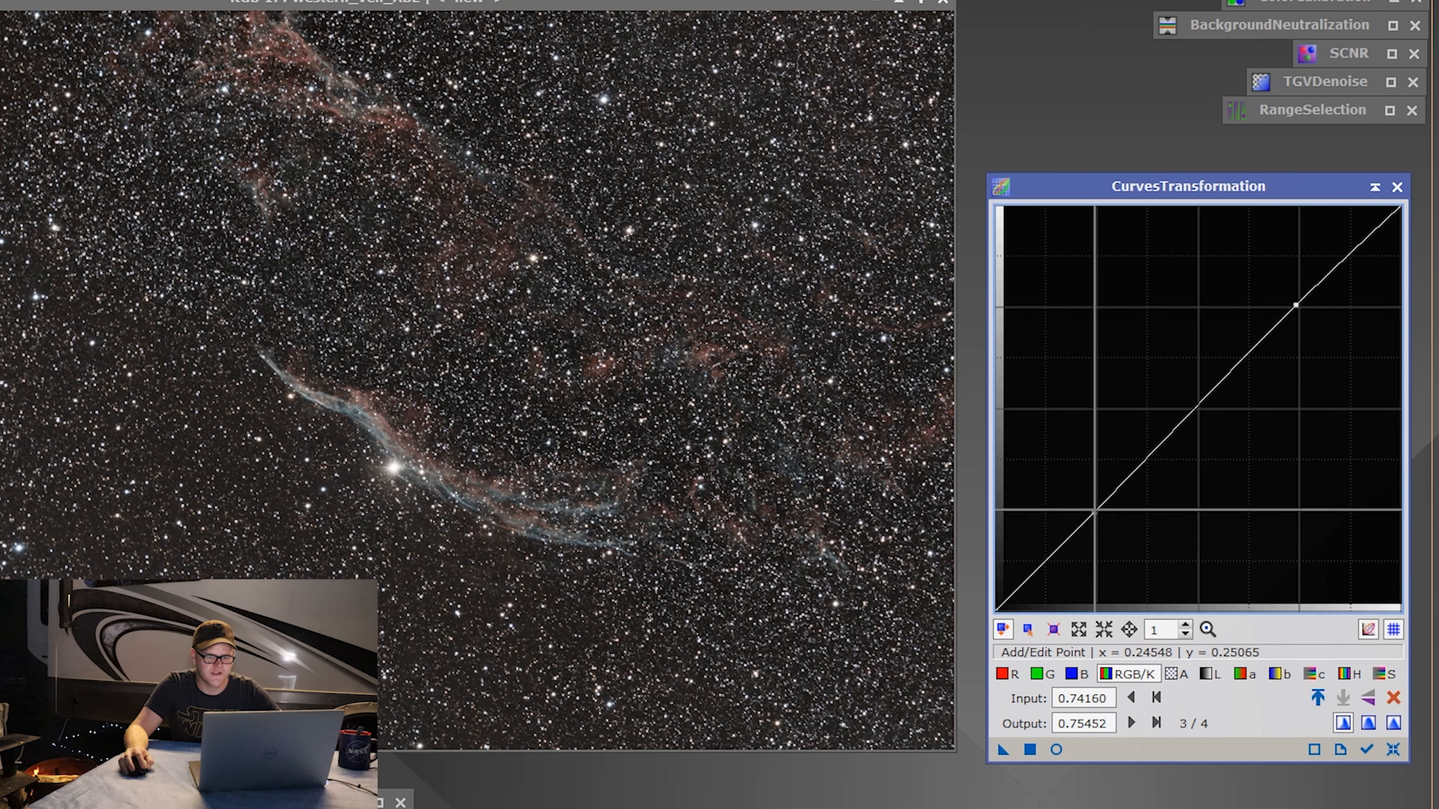
{"action": "left_click_drag", "start_coordinate": [1094, 514], "coordinate": [1094, 523]}
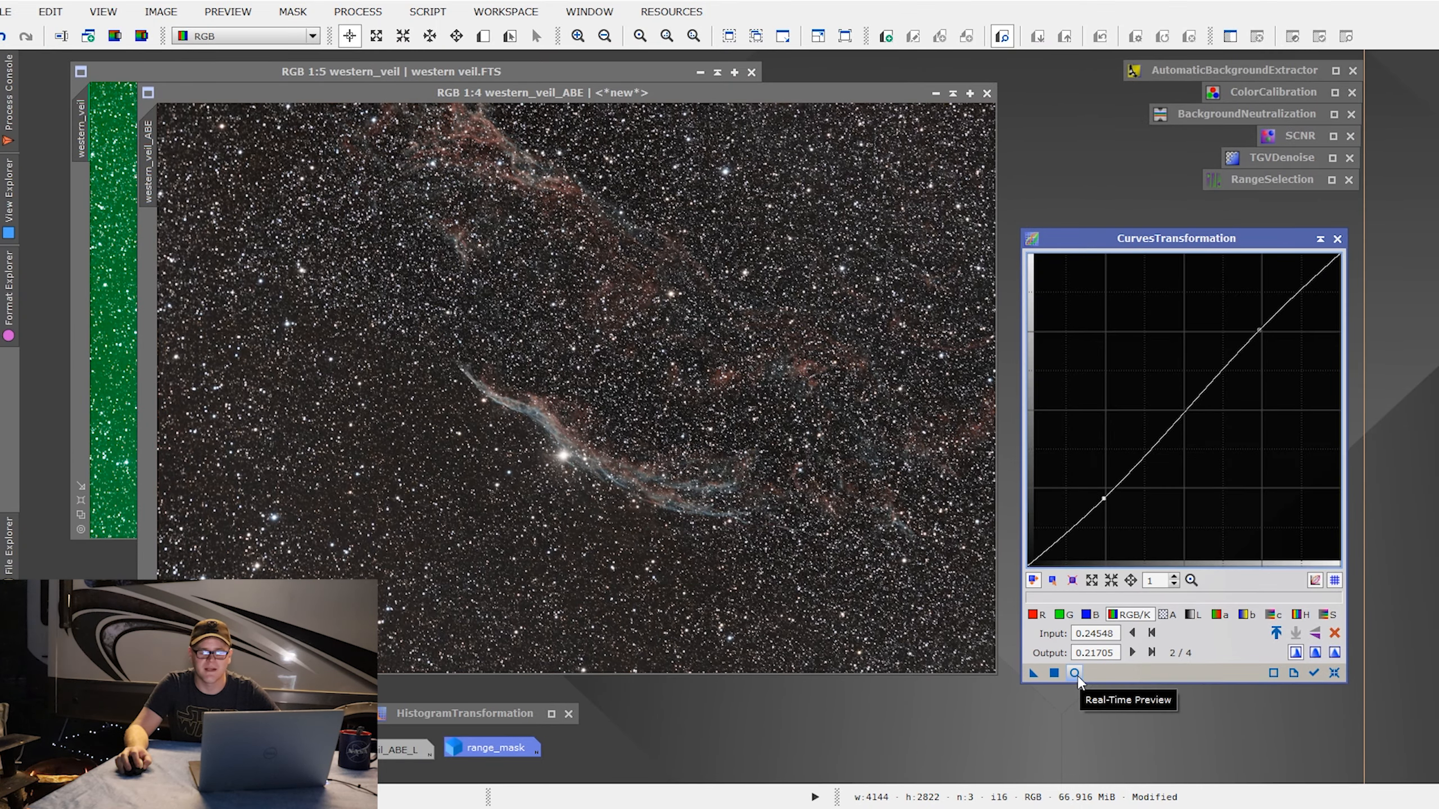
Step: Compare the curve on and off in the real-time preview, close the preview and apply the curve to western_veil_ABE
{"action": "left_click", "coordinate": [1075, 673]}
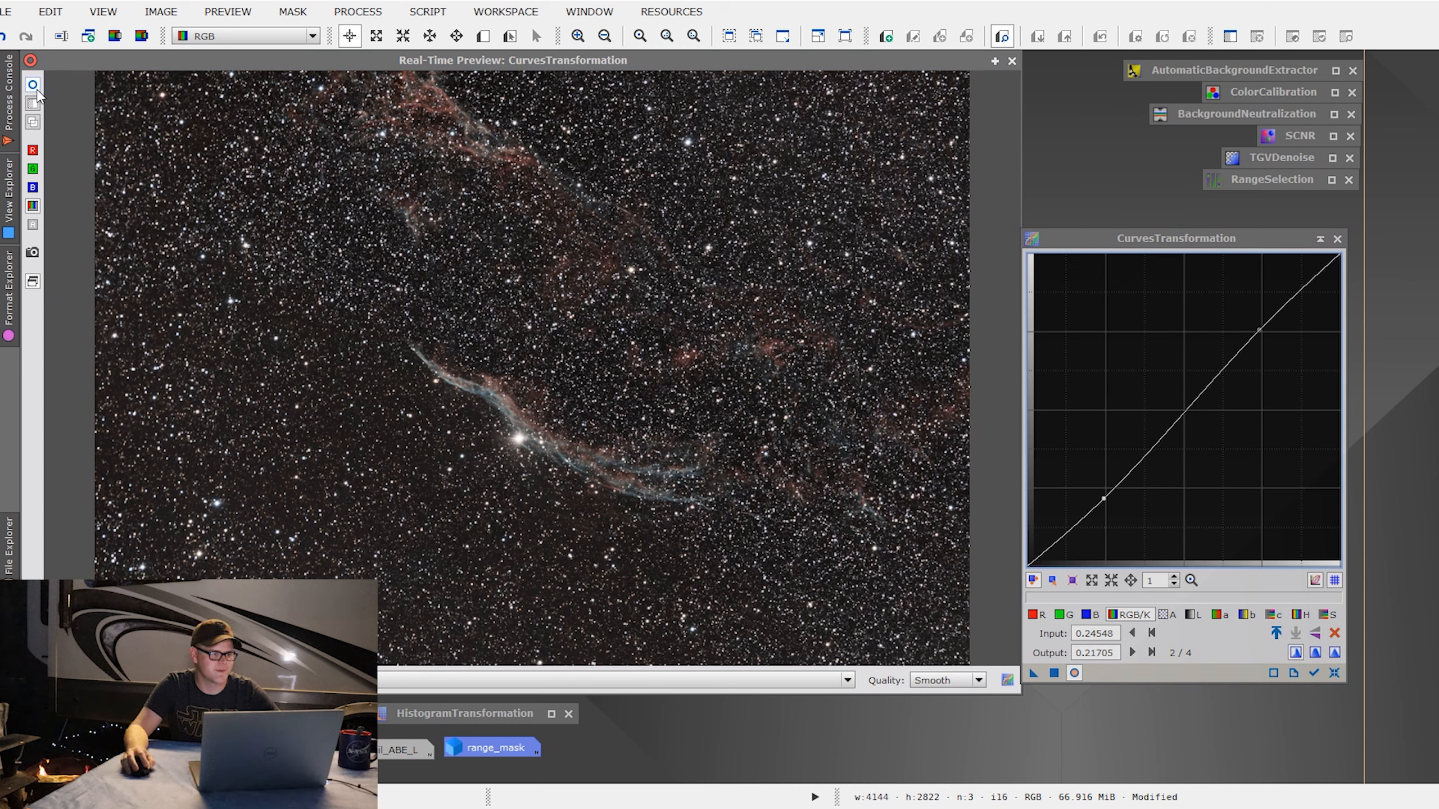
{"action": "left_click", "coordinate": [37, 91]}
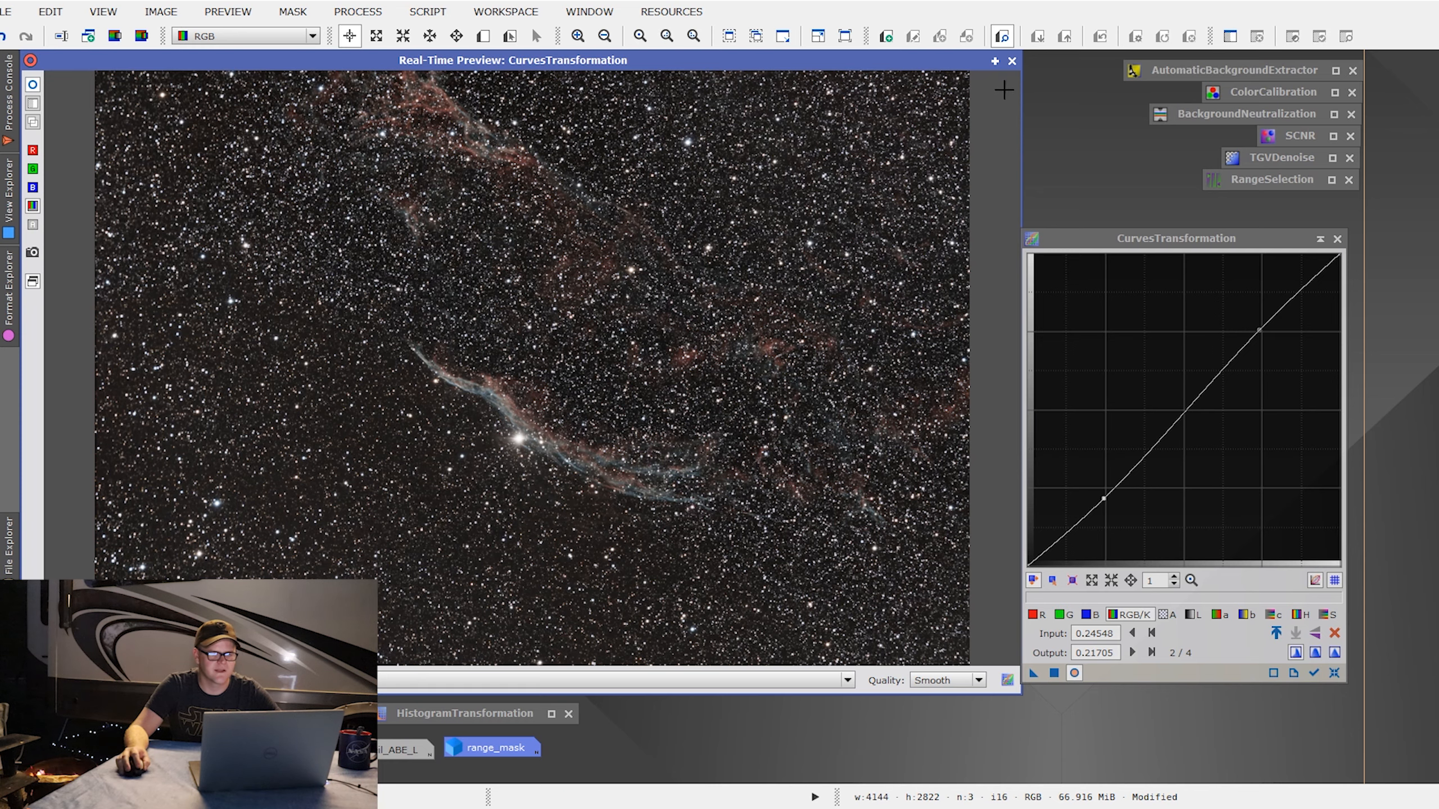
{"action": "left_click", "coordinate": [1012, 61]}
{"action": "left_click", "coordinate": [1033, 674]}
{"action": "left_click_drag", "start_coordinate": [1034, 674], "coordinate": [772, 481]}
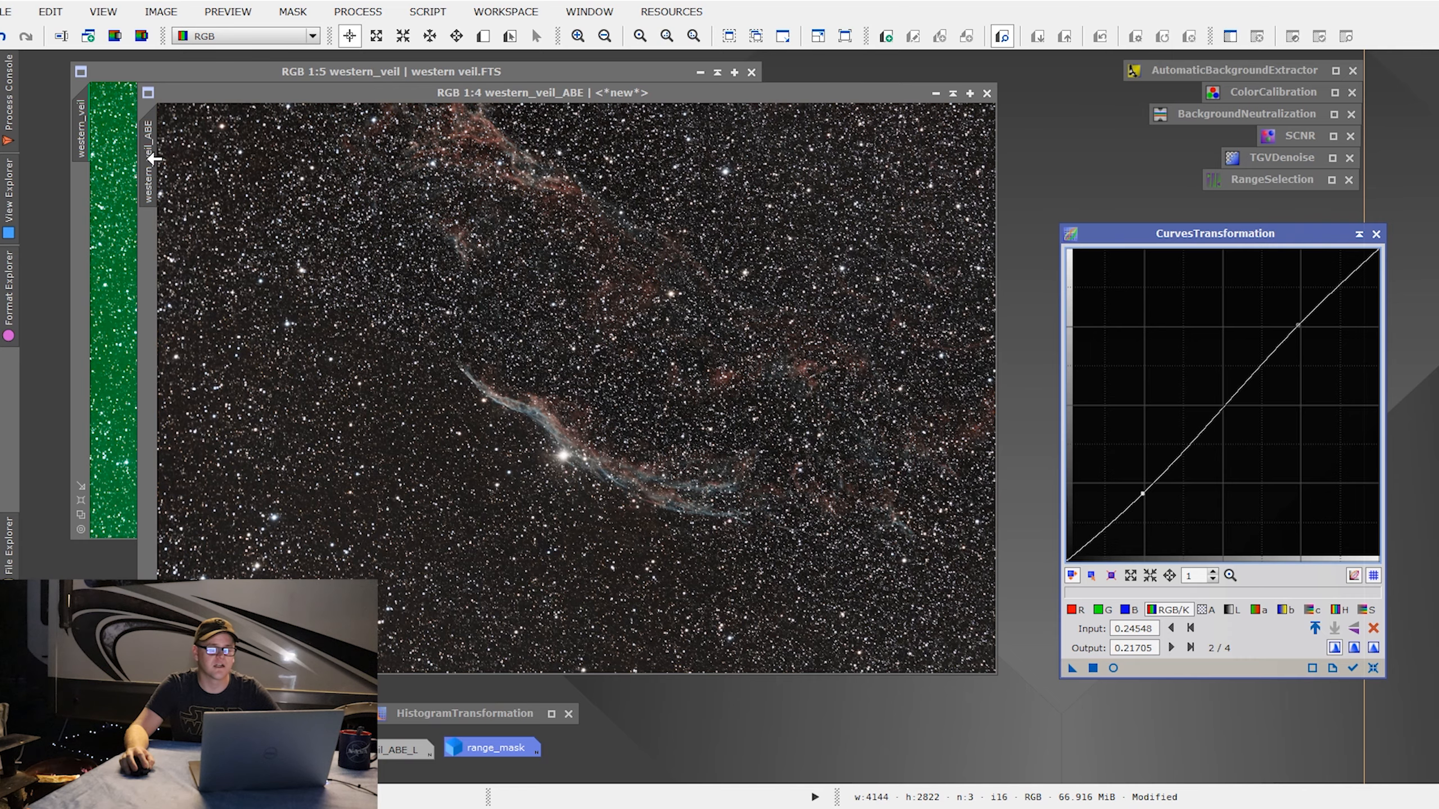
Step: Clone western_veil_ABE and configure HDRMultiscaleTransform with 3 layers and 3 iterations
{"action": "left_click_drag", "start_coordinate": [184, 169], "coordinate": [399, 250]}
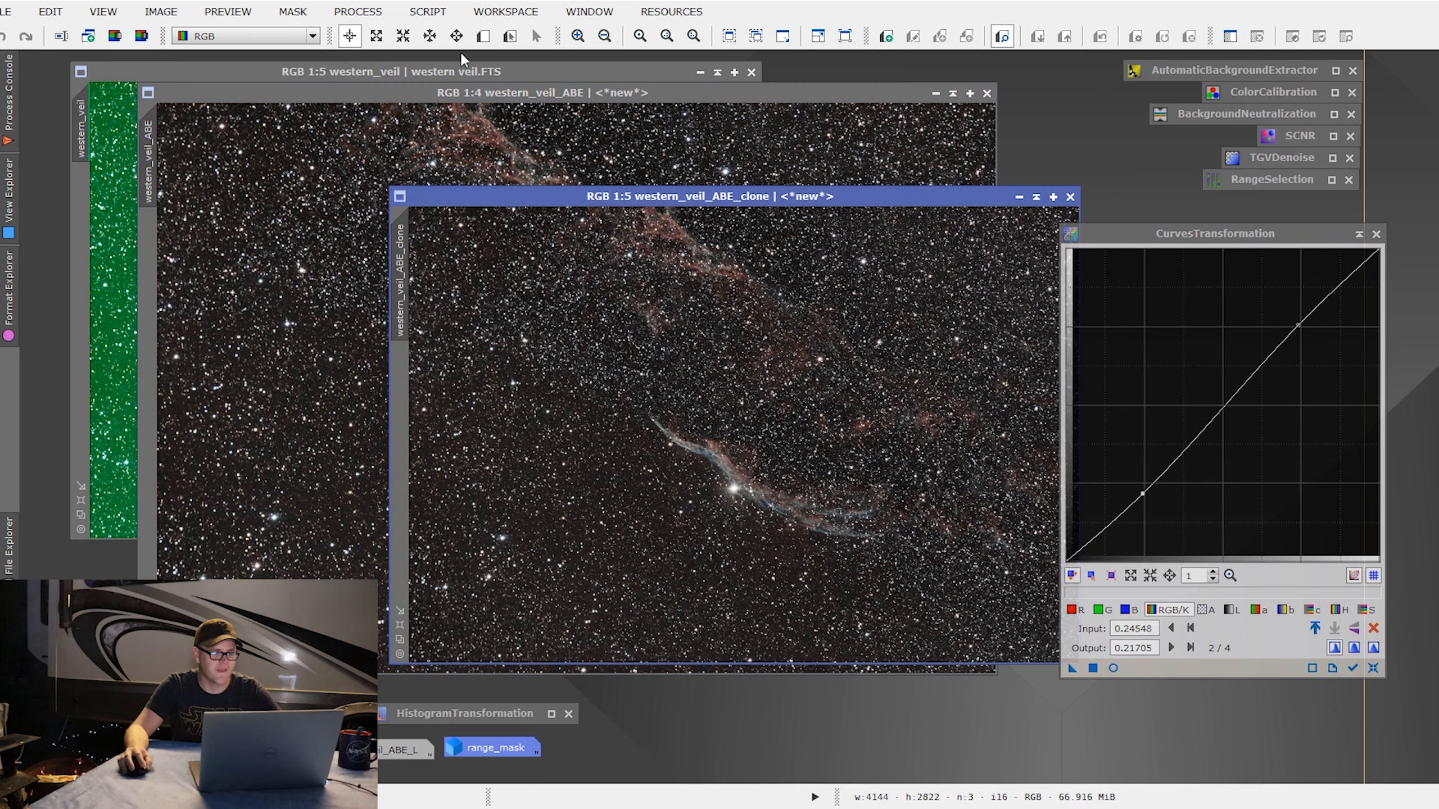
{"action": "left_click", "coordinate": [358, 12]}
{"action": "mouse_move", "coordinate": [397, 35]}
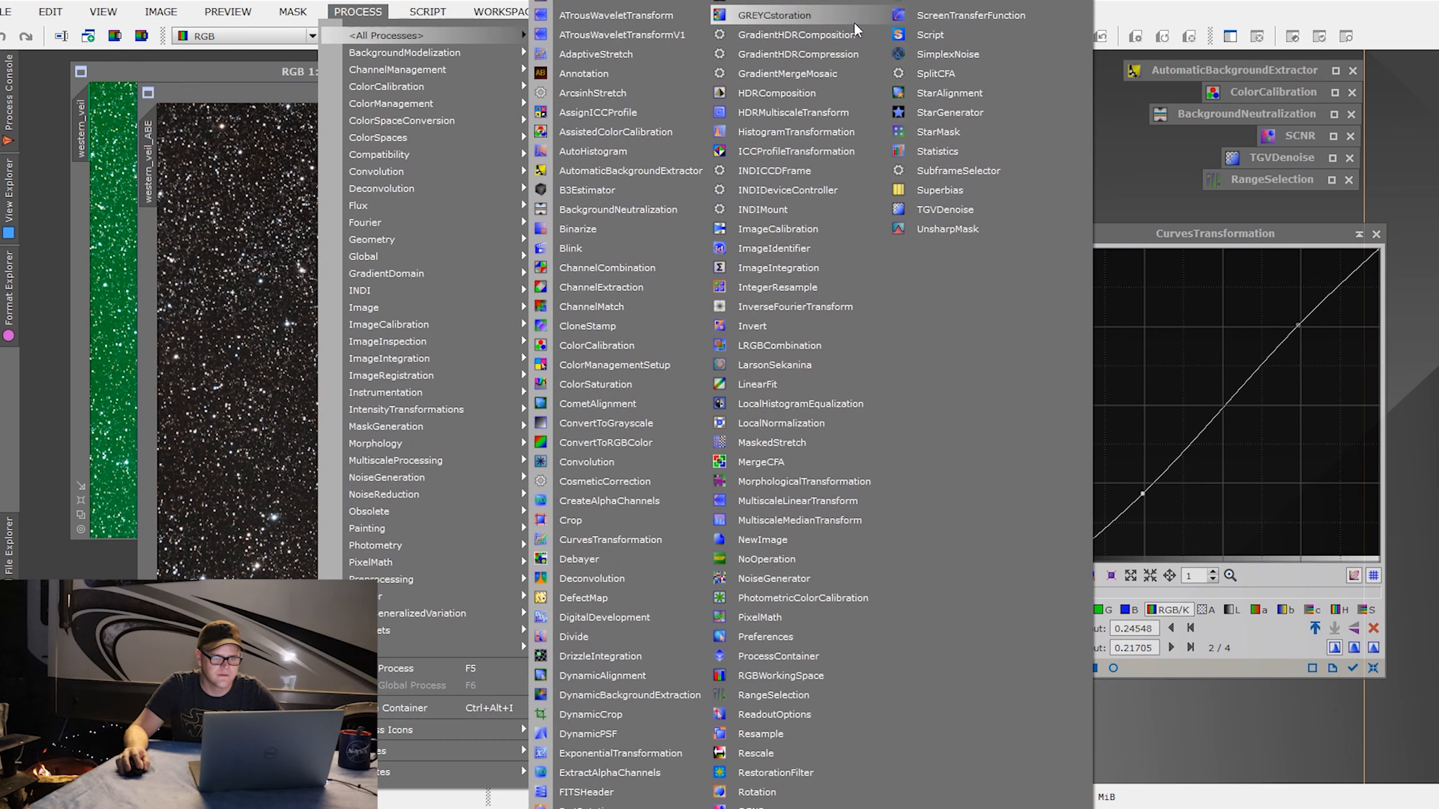
{"action": "left_click", "coordinate": [770, 116]}
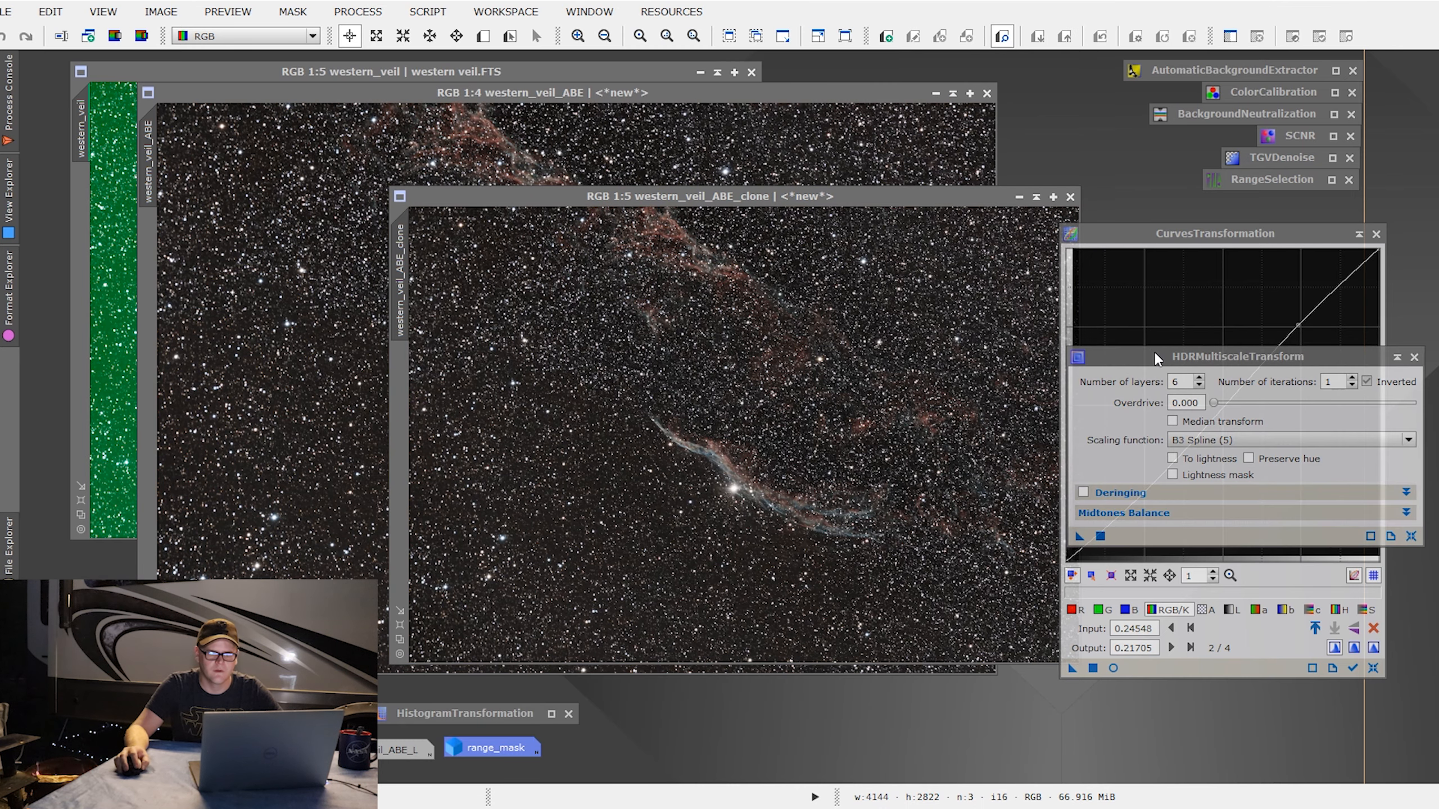
{"action": "left_click", "coordinate": [1194, 362]}
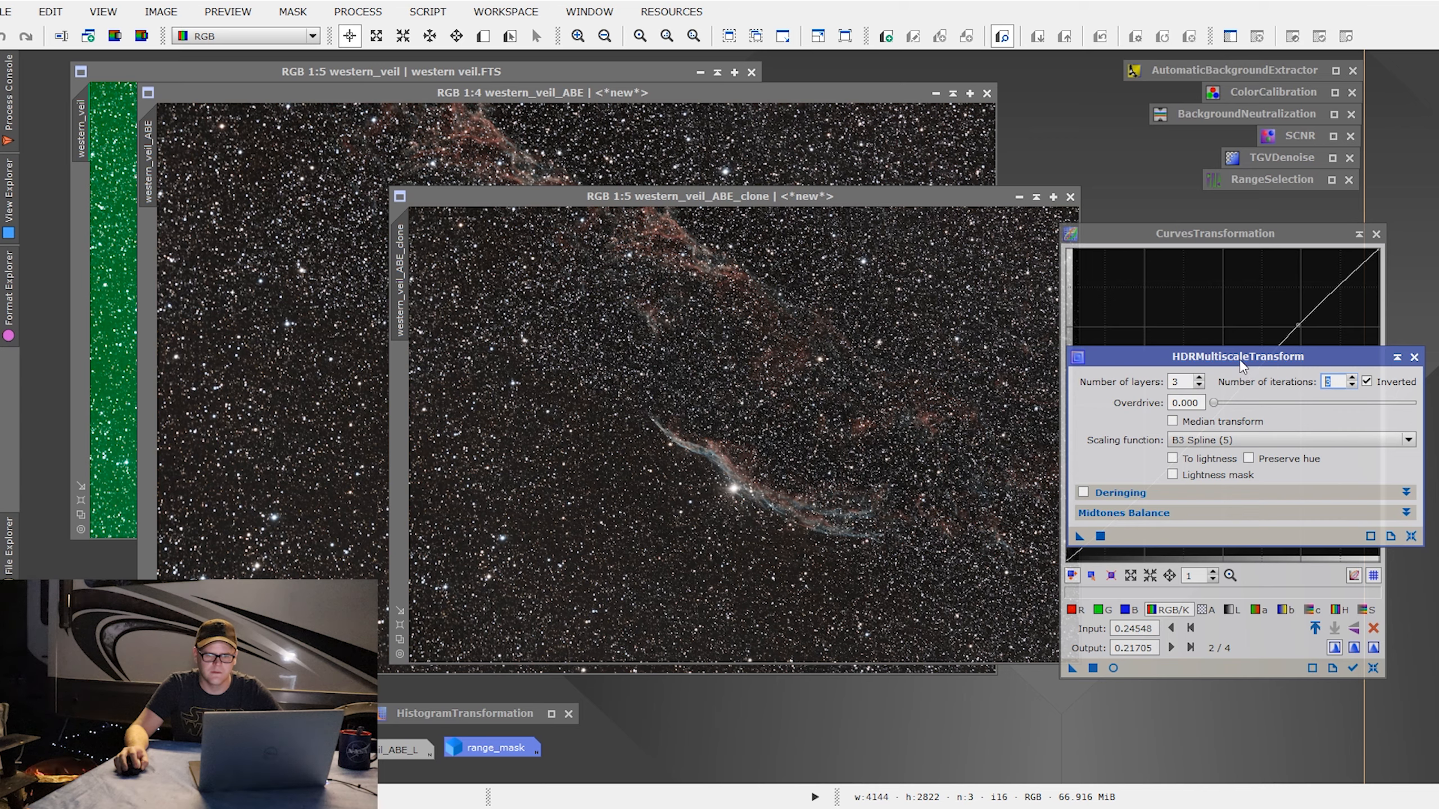
Step: Collapse CurvesTransformation beneath the RangeSelection bar and apply HDRMultiscaleTransform to western_veil_ABE_clone
{"action": "left_click_drag", "start_coordinate": [1242, 365], "coordinate": [1243, 309]}
{"action": "left_click", "coordinate": [1359, 233]}
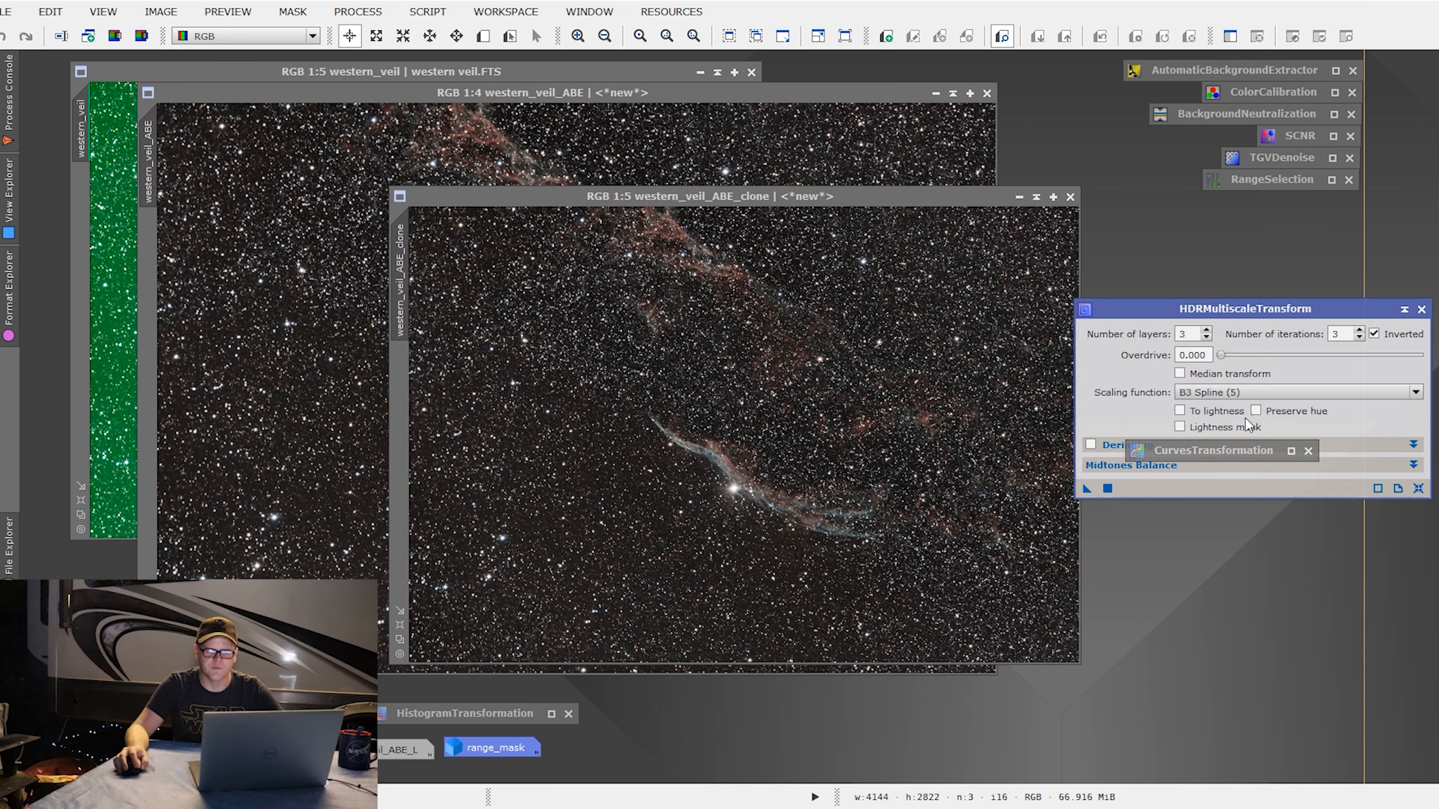
{"action": "left_click_drag", "start_coordinate": [1228, 452], "coordinate": [1284, 206]}
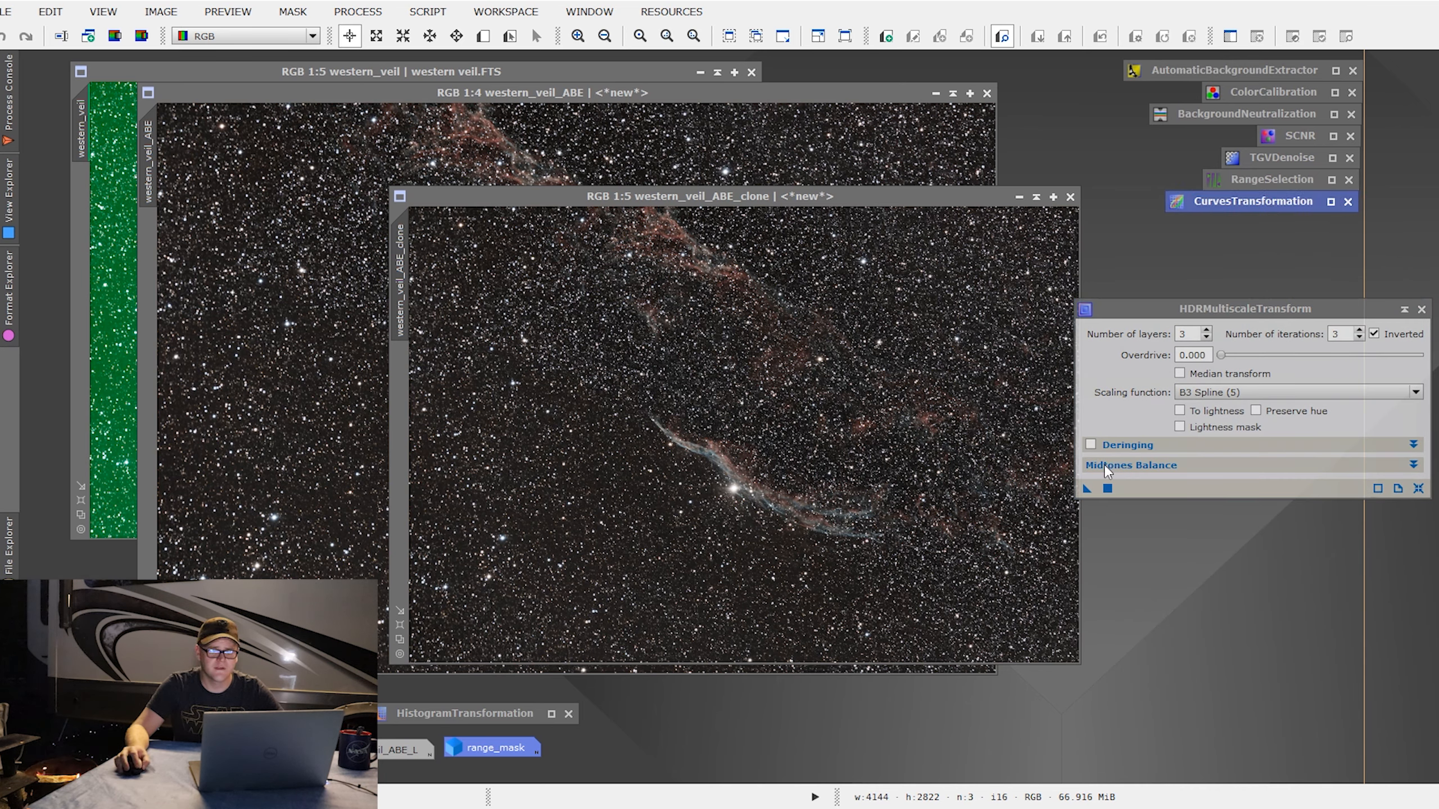
{"action": "left_click_drag", "start_coordinate": [1086, 490], "coordinate": [742, 403]}
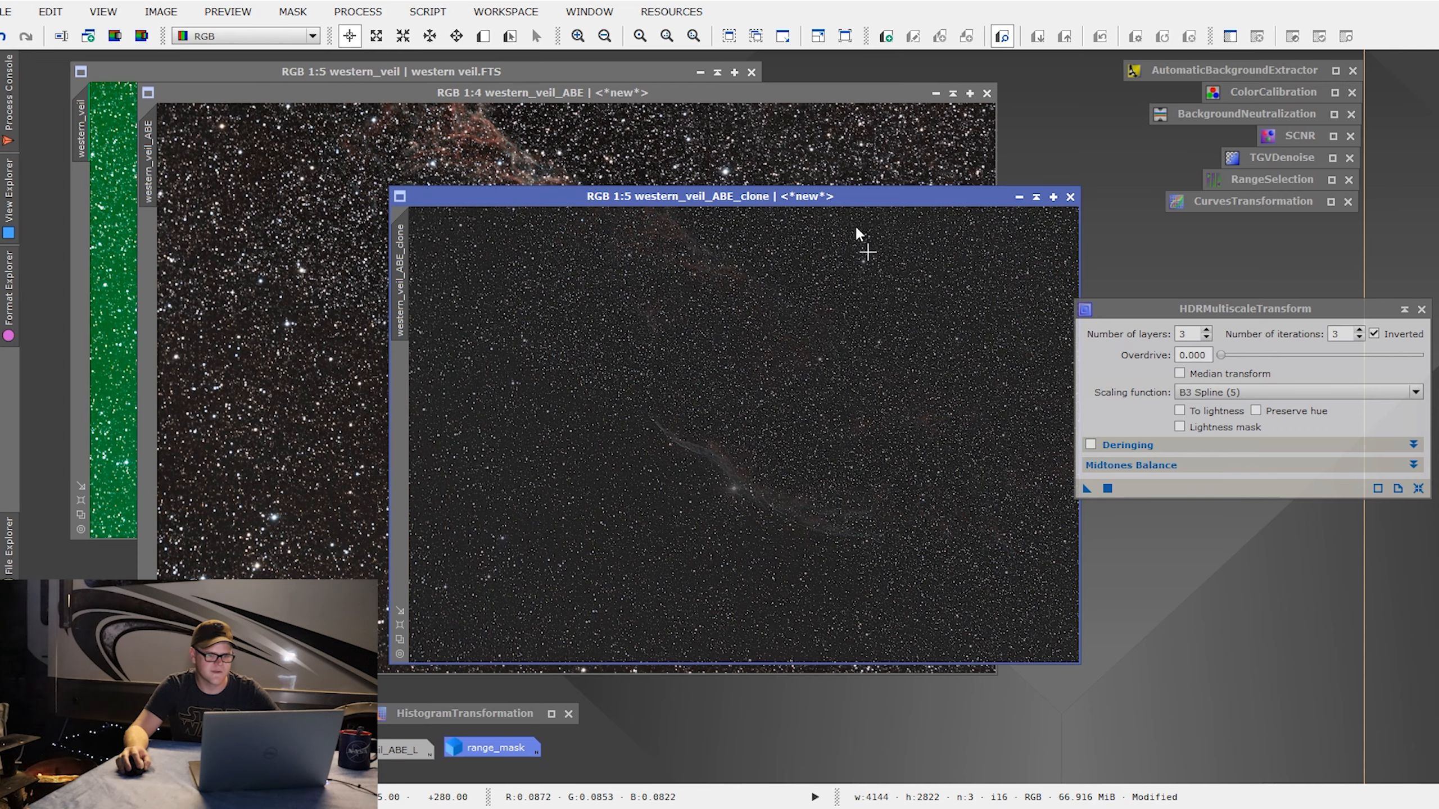
Step: Collapse HDRMultiscaleTransform beneath the CurvesTransformation bar and reposition western_veil_ABE_clone over the western_veil_ABE window
{"action": "left_click_drag", "start_coordinate": [839, 196], "coordinate": [756, 133]}
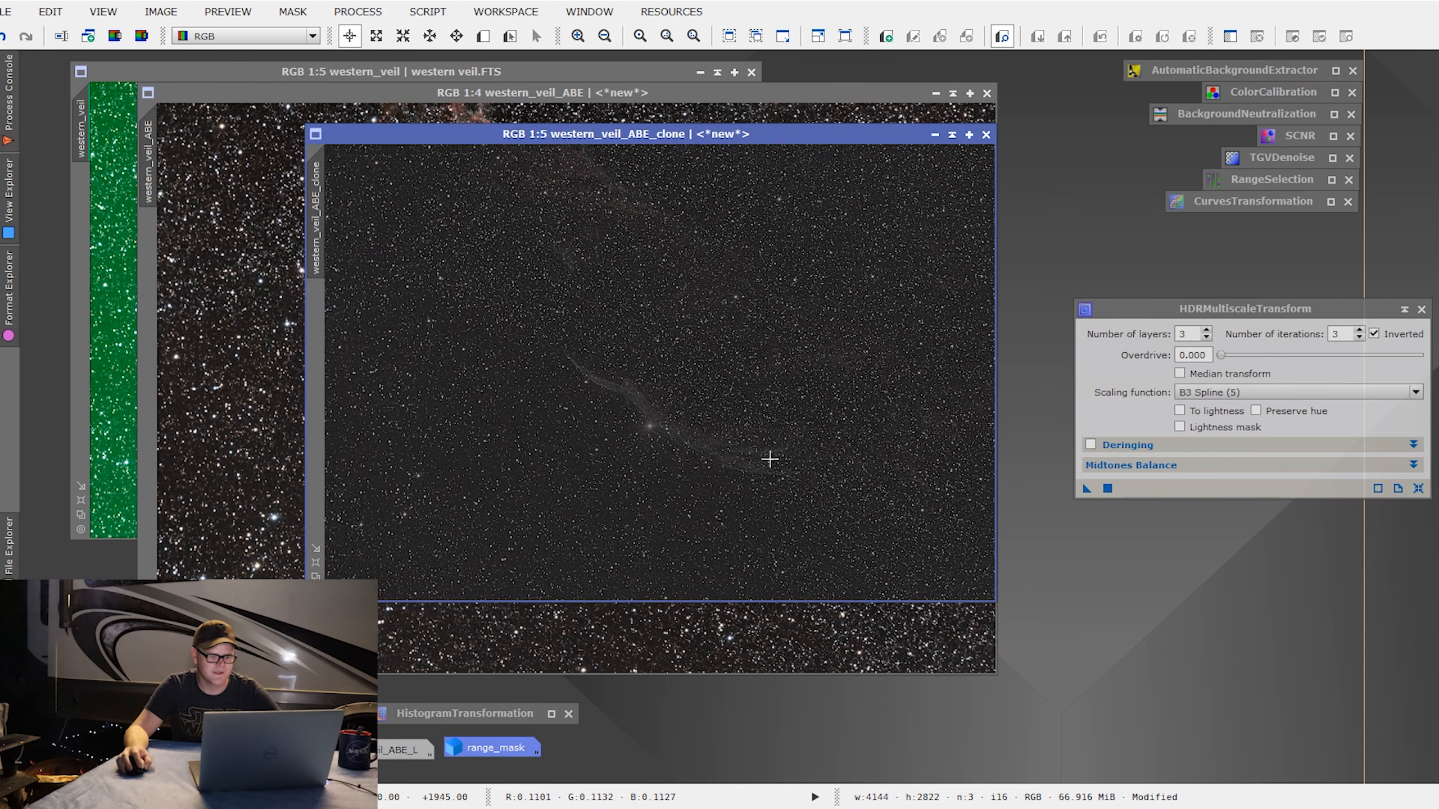
{"action": "left_click", "coordinate": [1406, 312]}
{"action": "left_click_drag", "start_coordinate": [1272, 310], "coordinate": [1272, 220]}
{"action": "left_click_drag", "start_coordinate": [806, 138], "coordinate": [757, 137]}
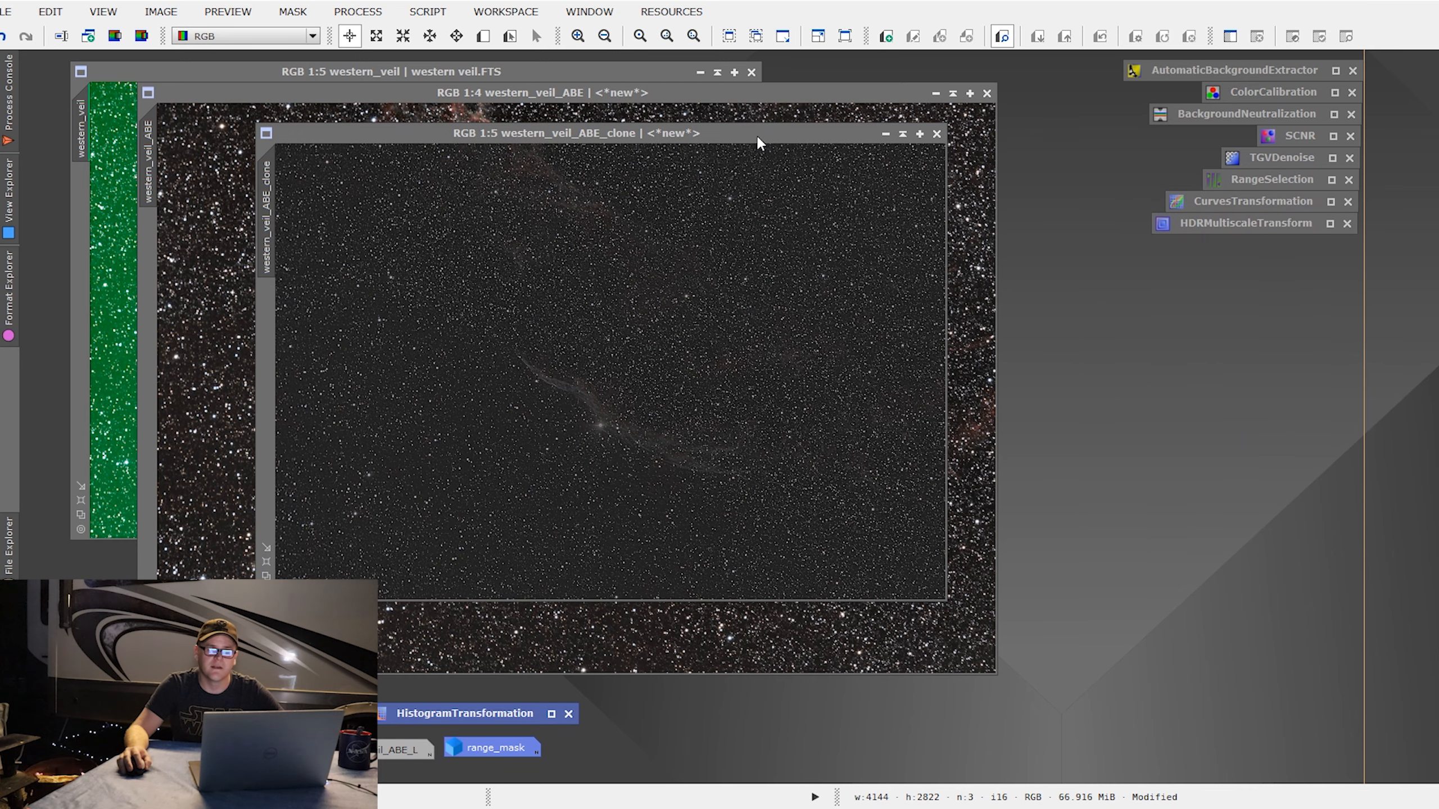
Step: Open StarMask beside the images and set its noise threshold to 0.20000
{"action": "left_click", "coordinate": [373, 16]}
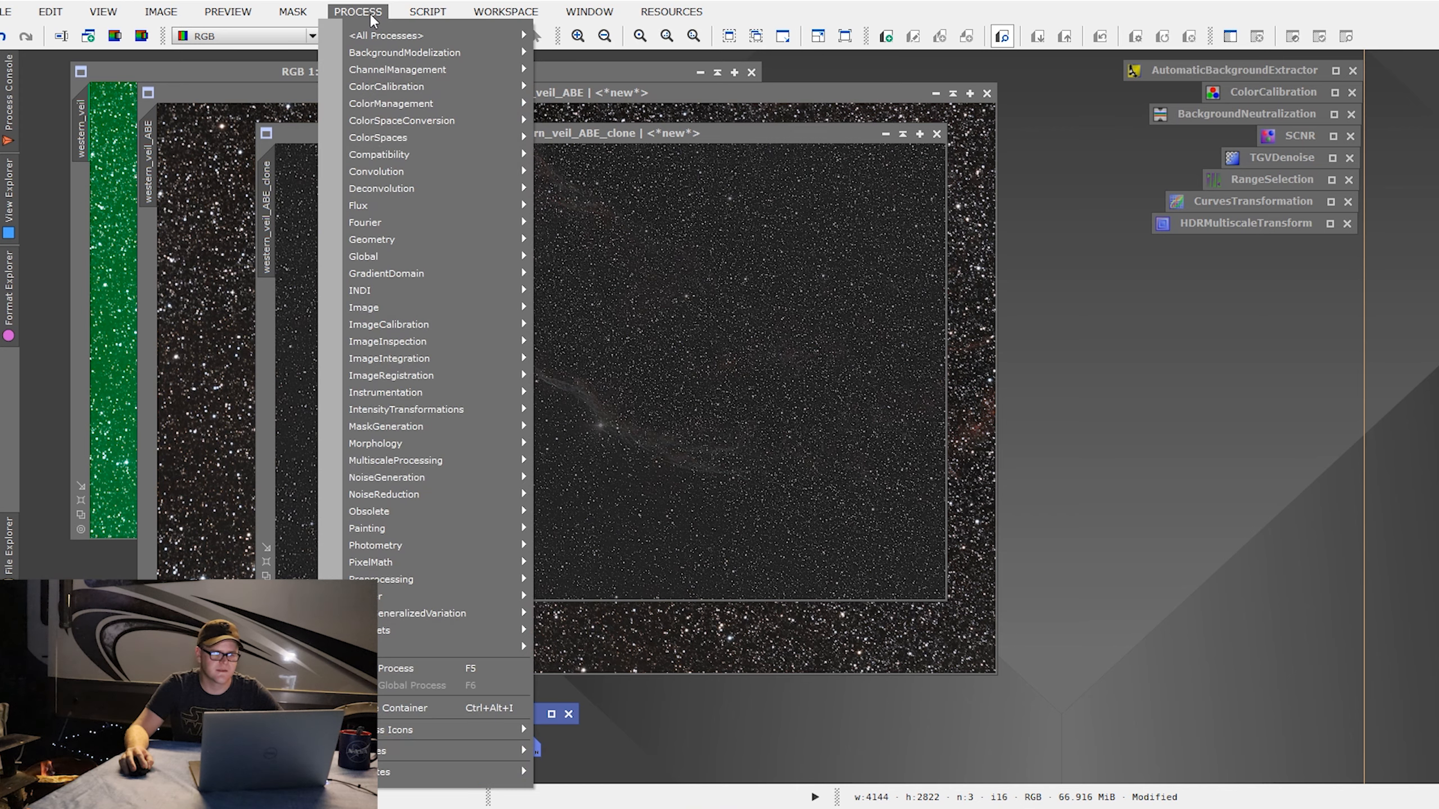
{"action": "mouse_move", "coordinate": [407, 480]}
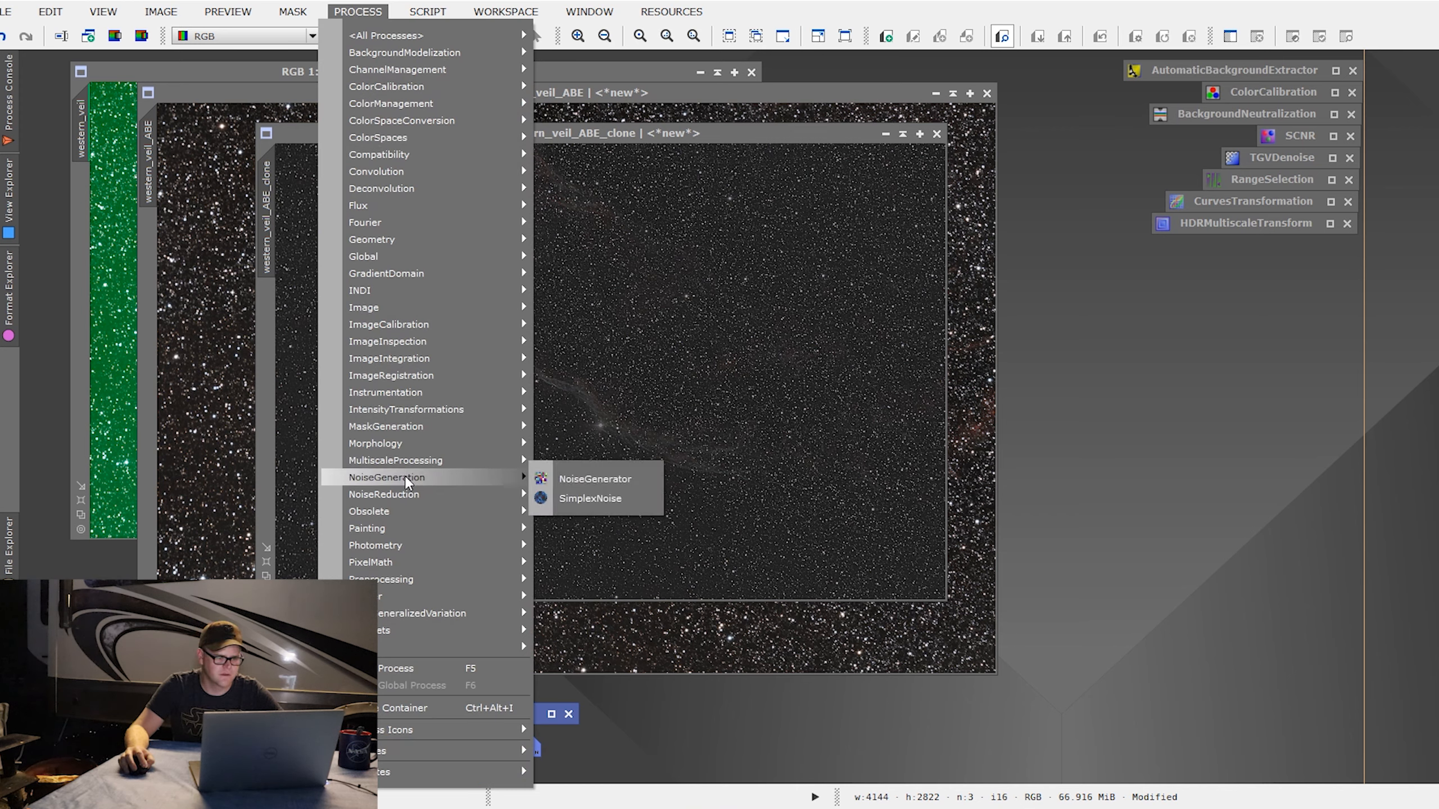
{"action": "mouse_move", "coordinate": [397, 426]}
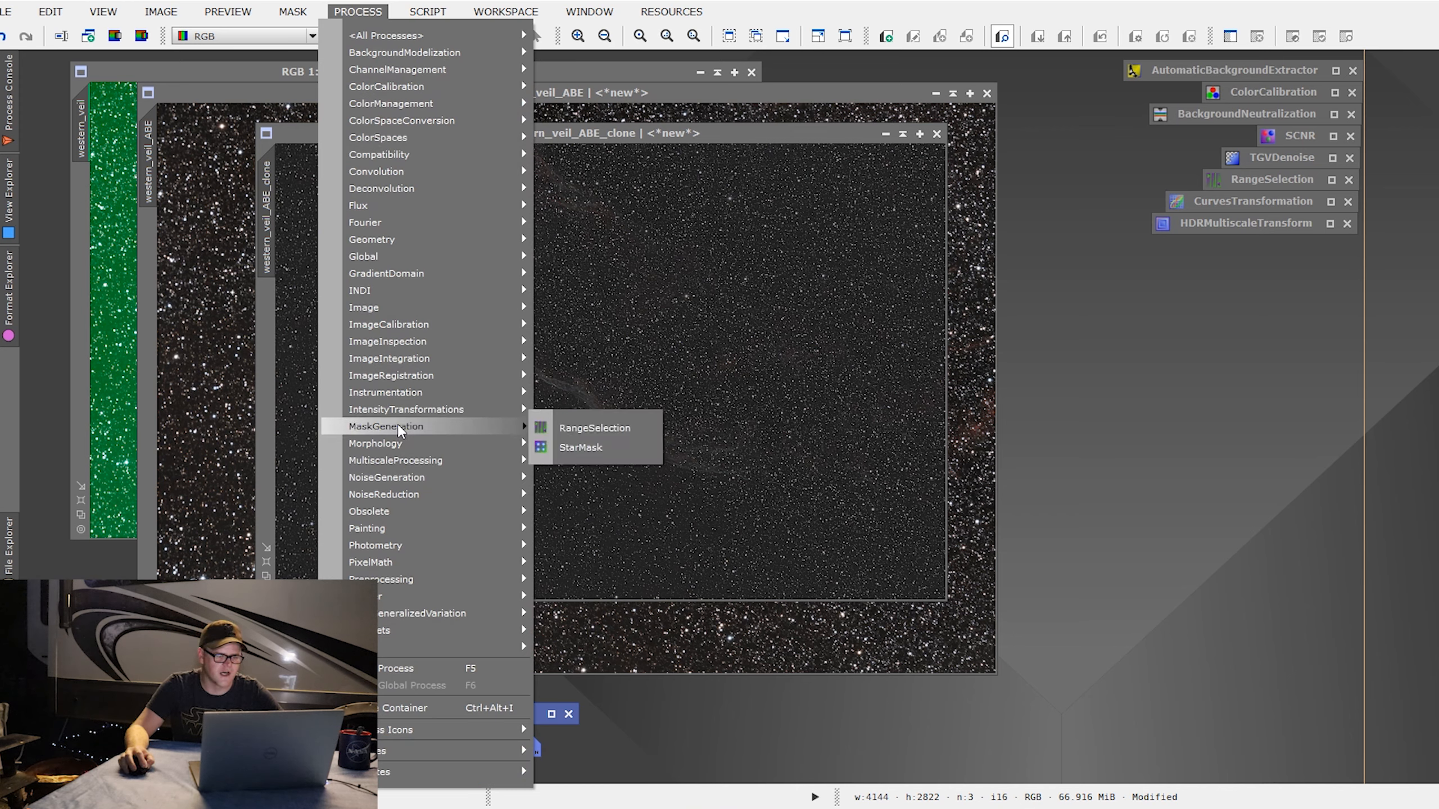
{"action": "left_click", "coordinate": [579, 446]}
{"action": "left_click_drag", "start_coordinate": [1280, 243], "coordinate": [1326, 284]}
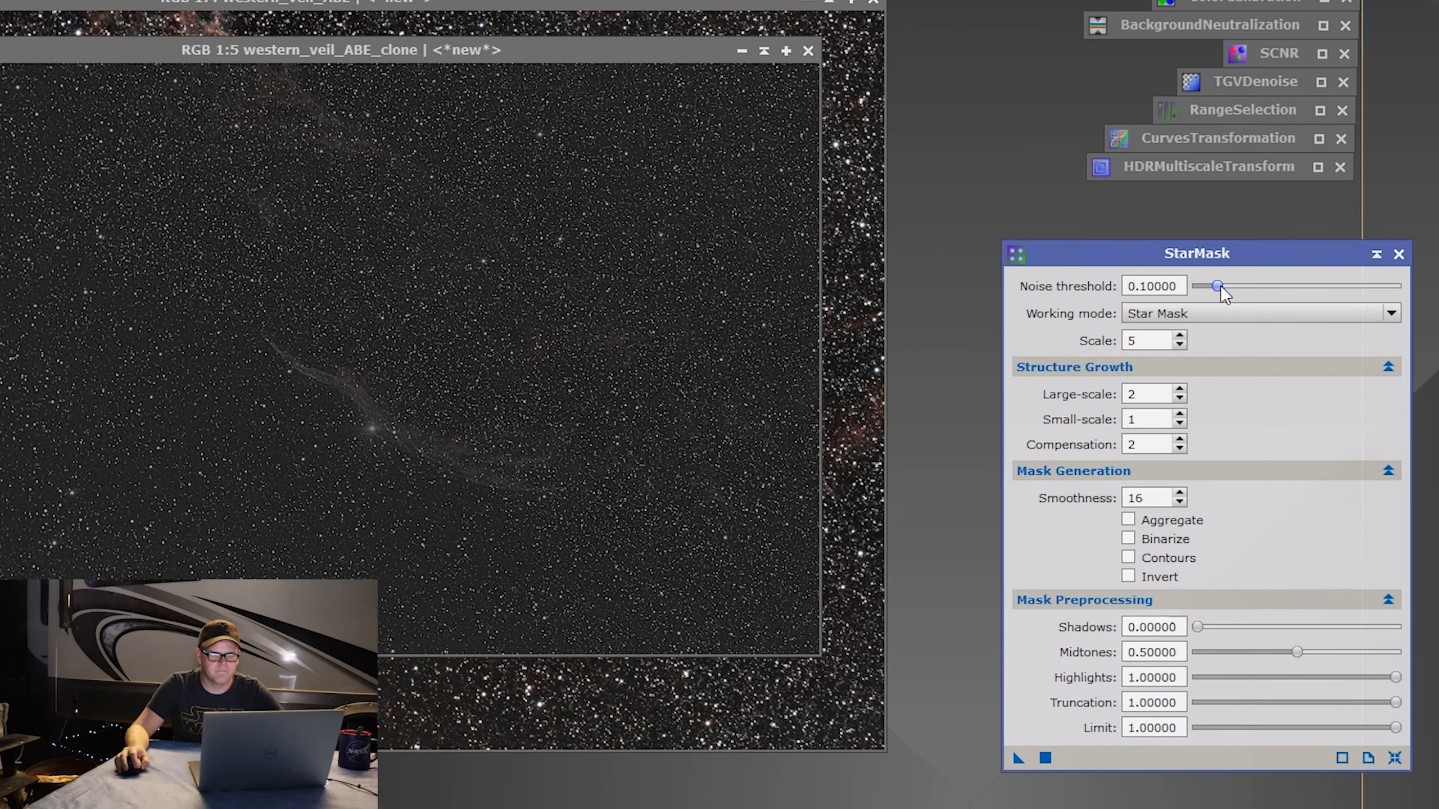
{"action": "left_click", "coordinate": [1254, 315]}
{"action": "left_click_drag", "start_coordinate": [1222, 288], "coordinate": [1234, 291]}
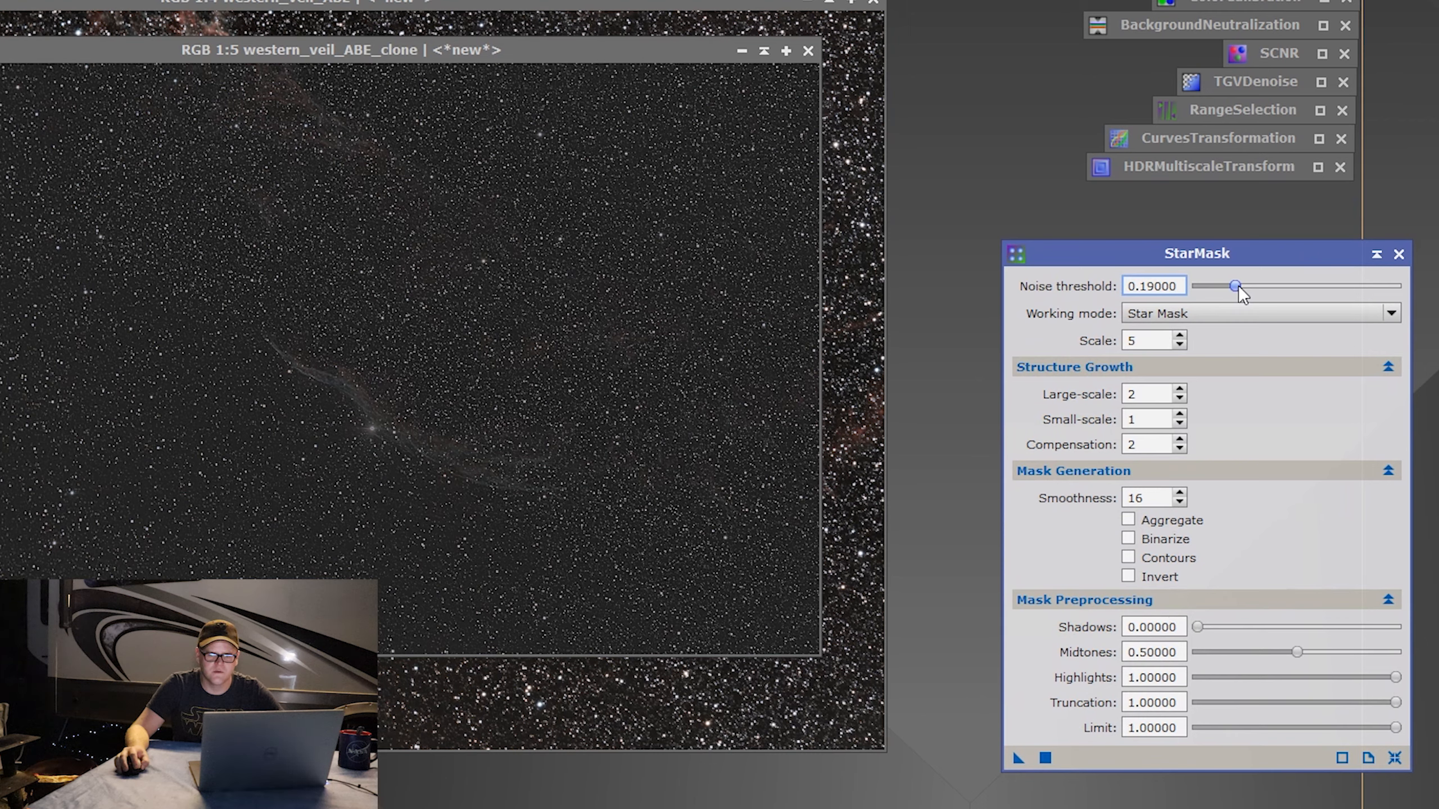
{"action": "left_click_drag", "start_coordinate": [1239, 285], "coordinate": [1237, 281]}
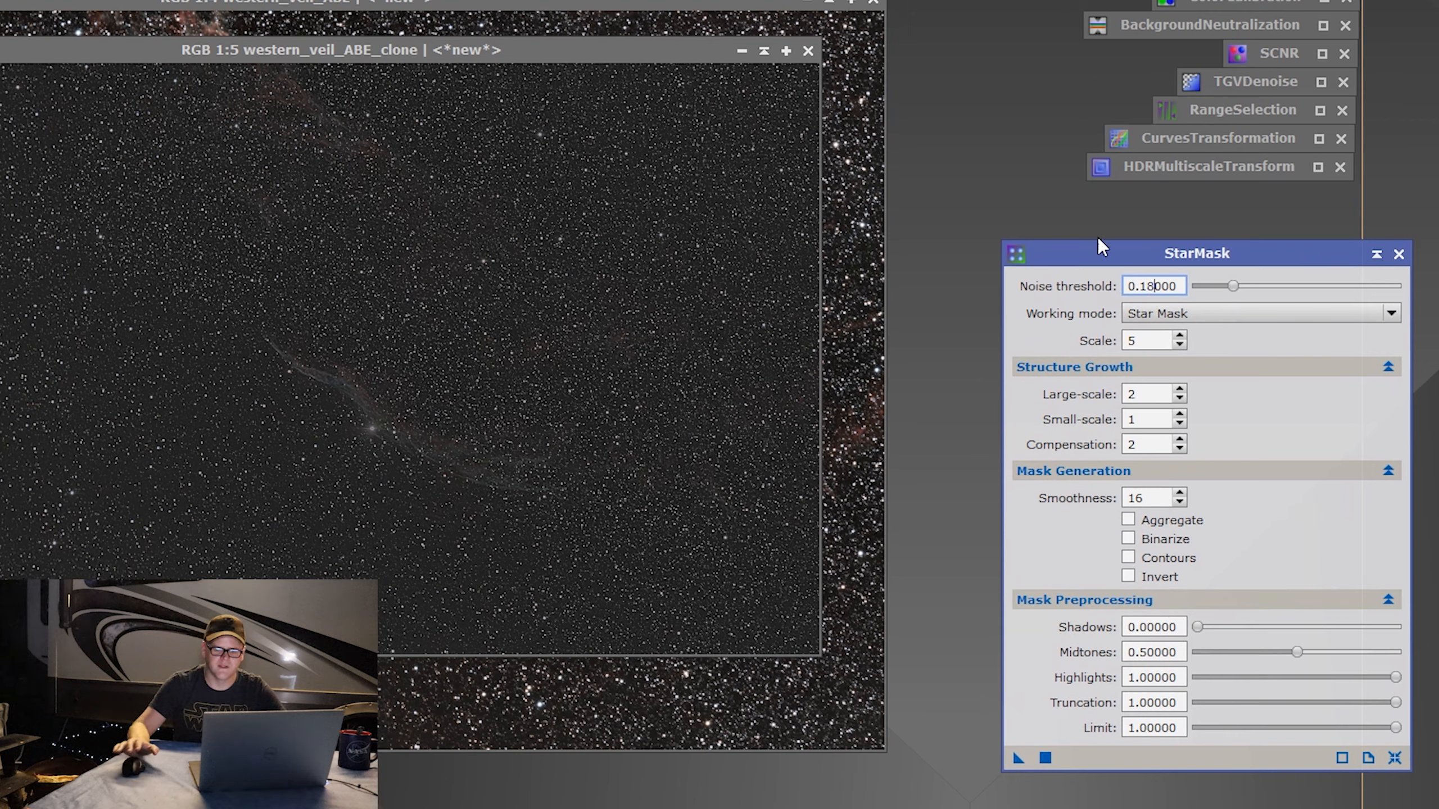
{"action": "key", "text": "BackSpace"}
{"action": "key", "text": "BackSpace"}
{"action": "type", "text": "20"}
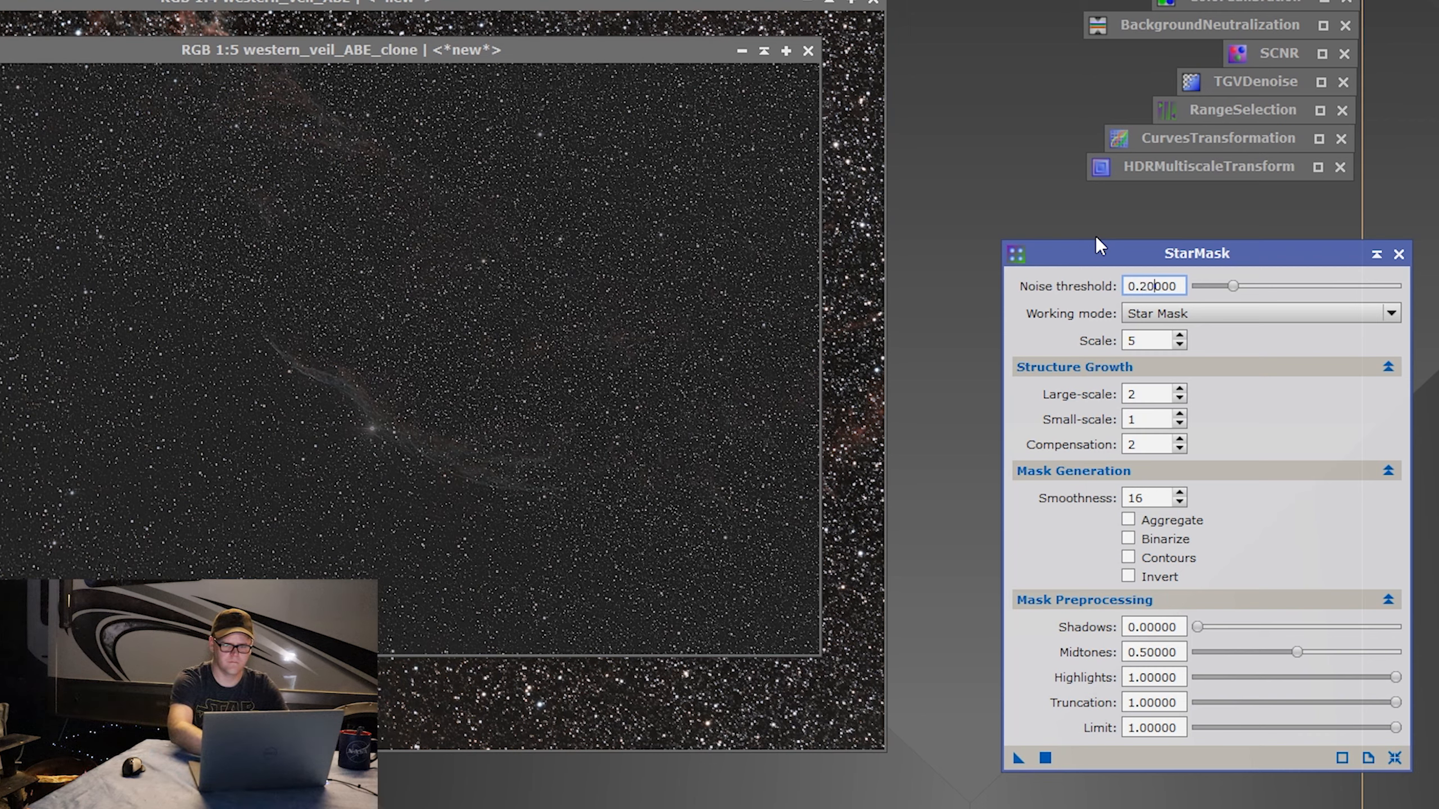
{"action": "key", "text": "Return"}
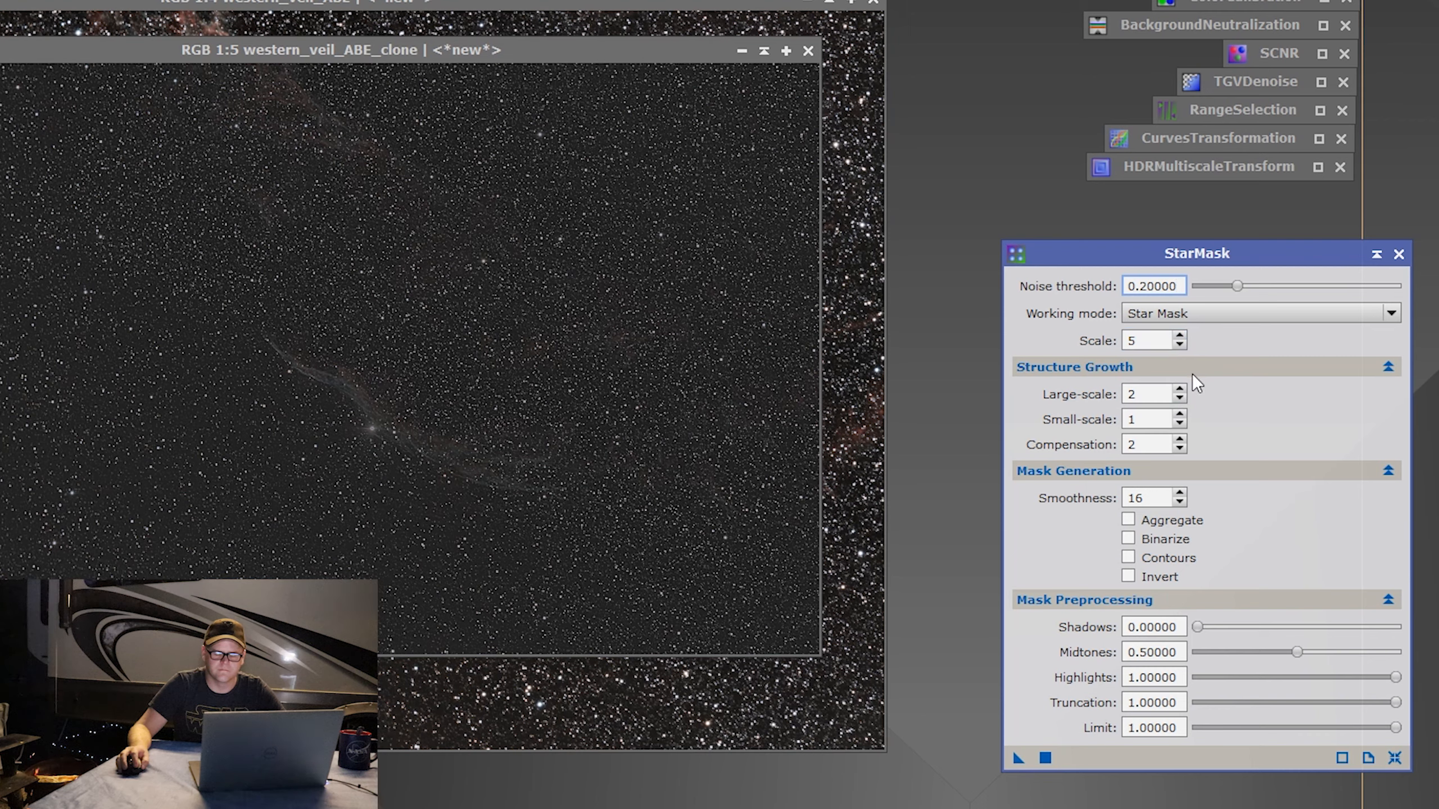
Step: Set the StarMask large-scale and small-scale growth to 0 and smoothness to 12, and enable Binarize
{"action": "left_click", "coordinate": [1178, 402]}
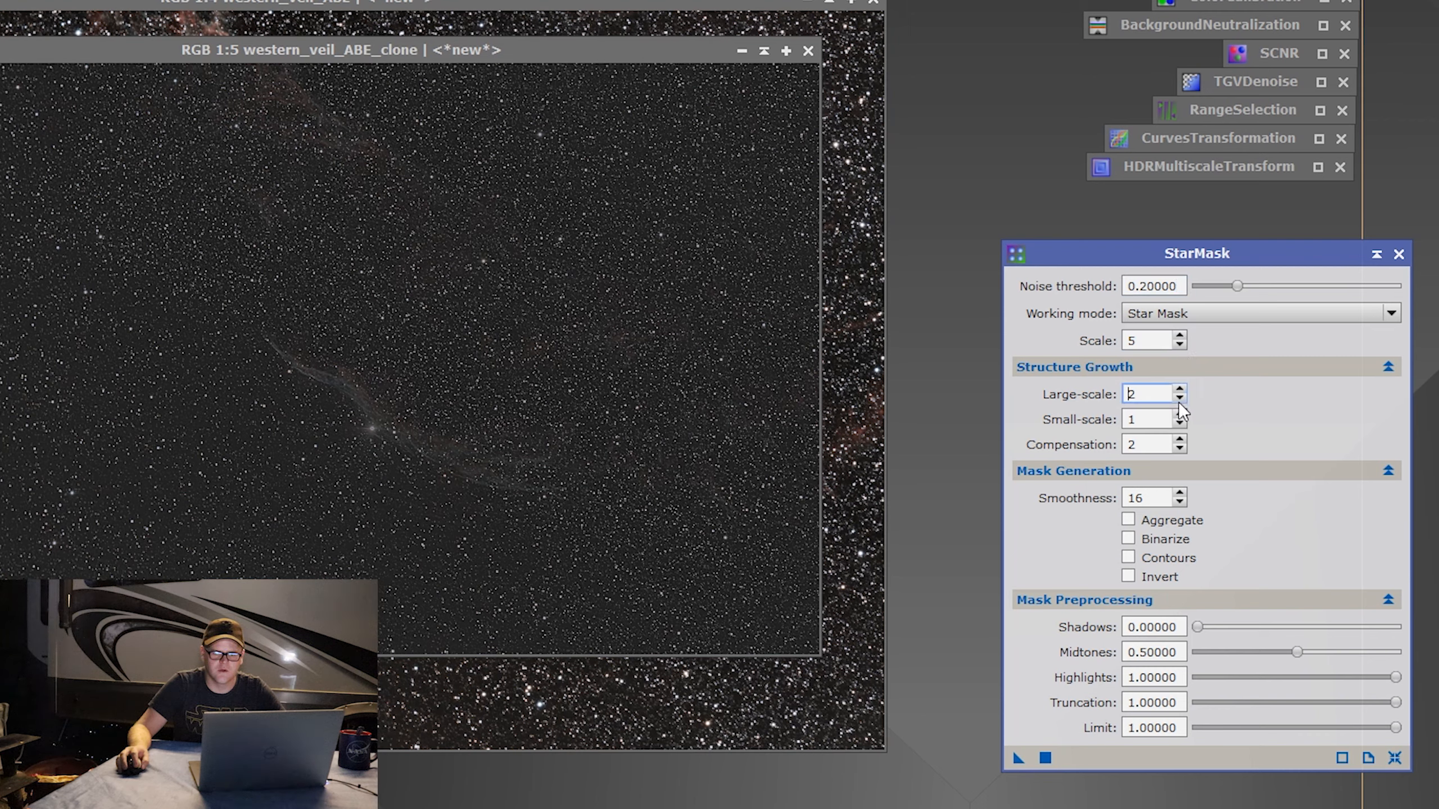
{"action": "left_click", "coordinate": [1179, 427]}
{"action": "left_click", "coordinate": [1179, 426]}
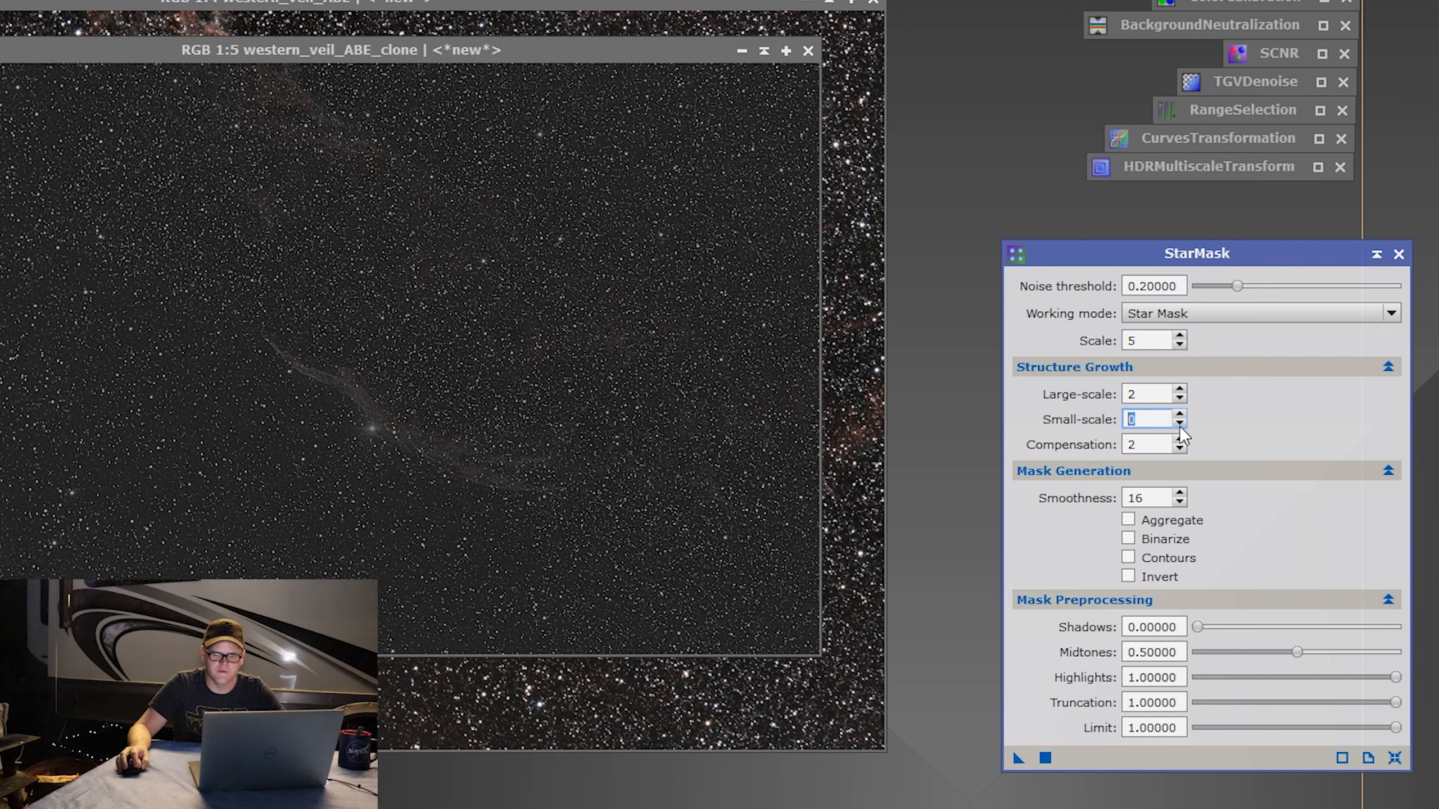
{"action": "double_click", "coordinate": [1181, 398]}
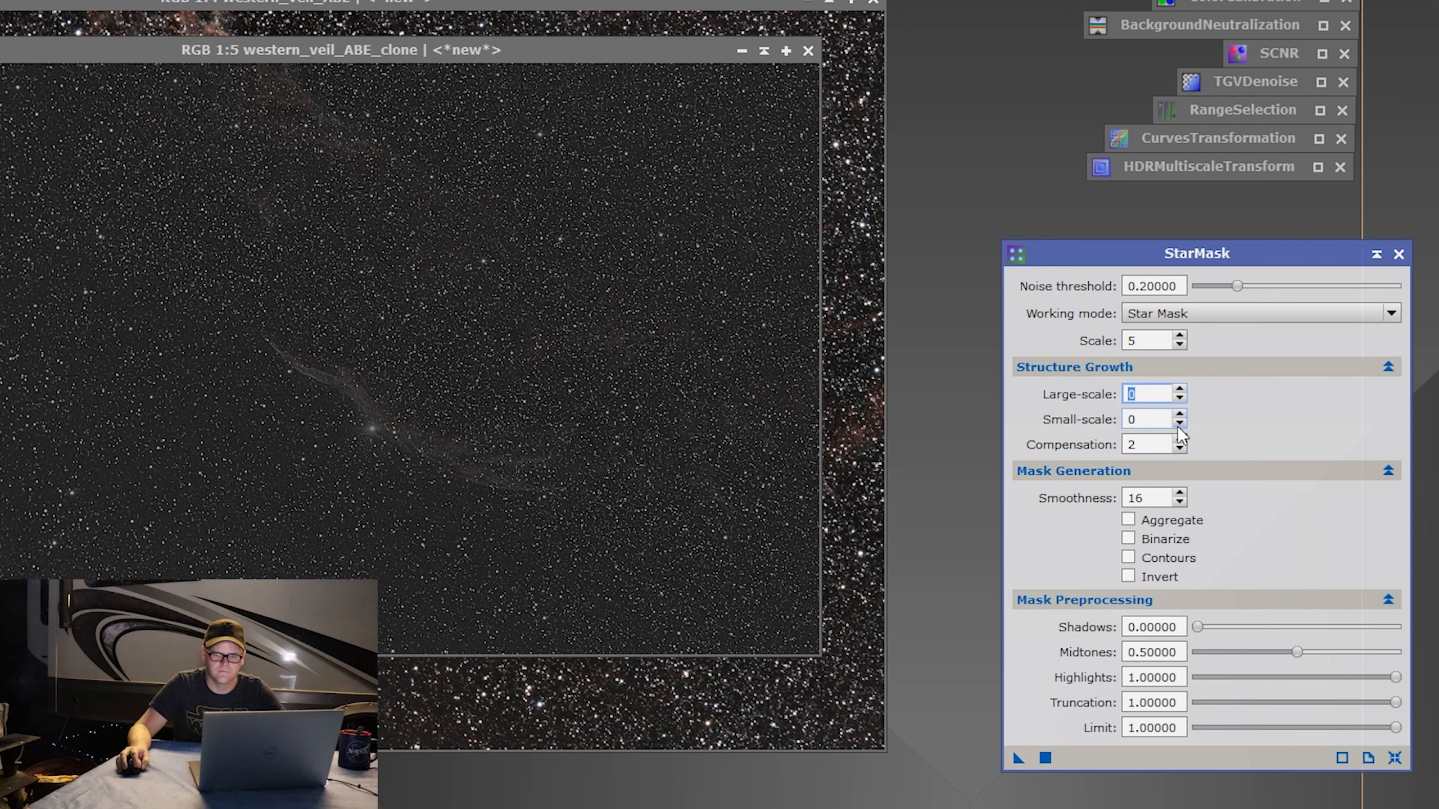
{"action": "double_click", "coordinate": [1180, 502]}
{"action": "double_click", "coordinate": [1179, 502]}
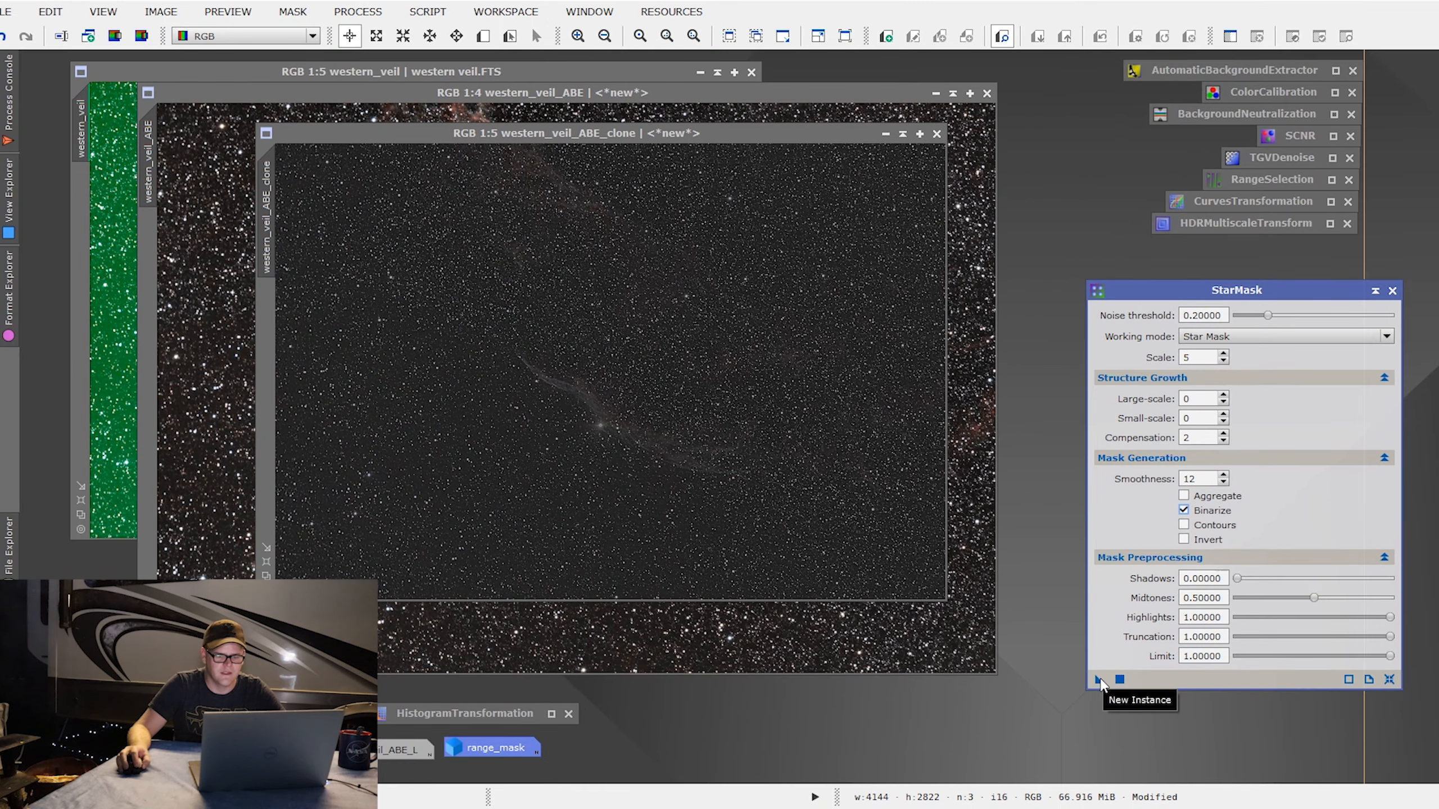
Step: Generate a star mask from western_veil_ABE_clone, zoom it to 1:5 and align its window over the clone
{"action": "mouse_move", "coordinate": [1099, 680]}
{"action": "left_mouse_down"}
{"action": "mouse_move", "coordinate": [777, 227]}
{"action": "mouse_move", "coordinate": [594, 250]}
{"action": "mouse_move", "coordinate": [762, 323]}
{"action": "left_mouse_up"}
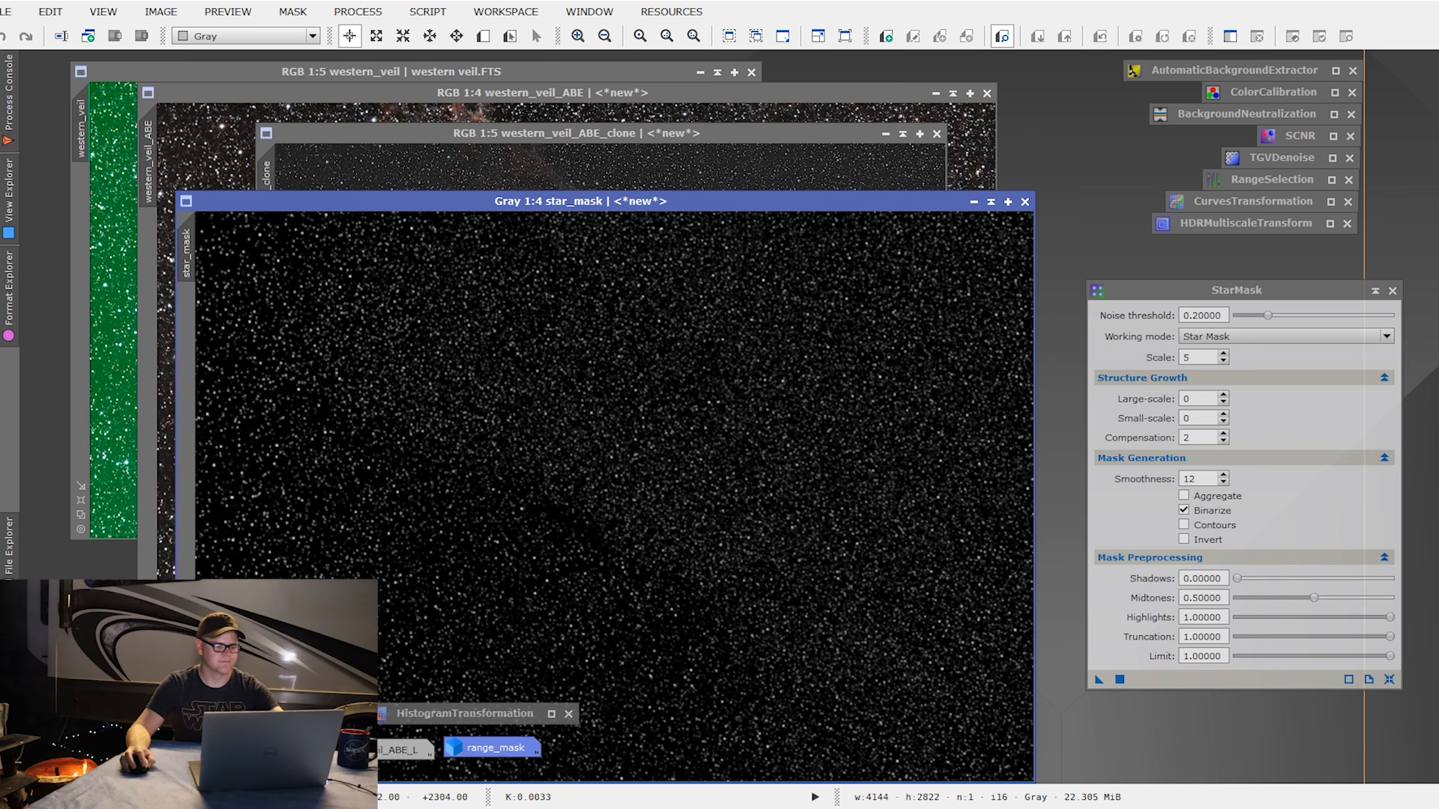
{"action": "scroll", "coordinate": [466, 292], "scroll_direction": "down", "scroll_amount": 1}
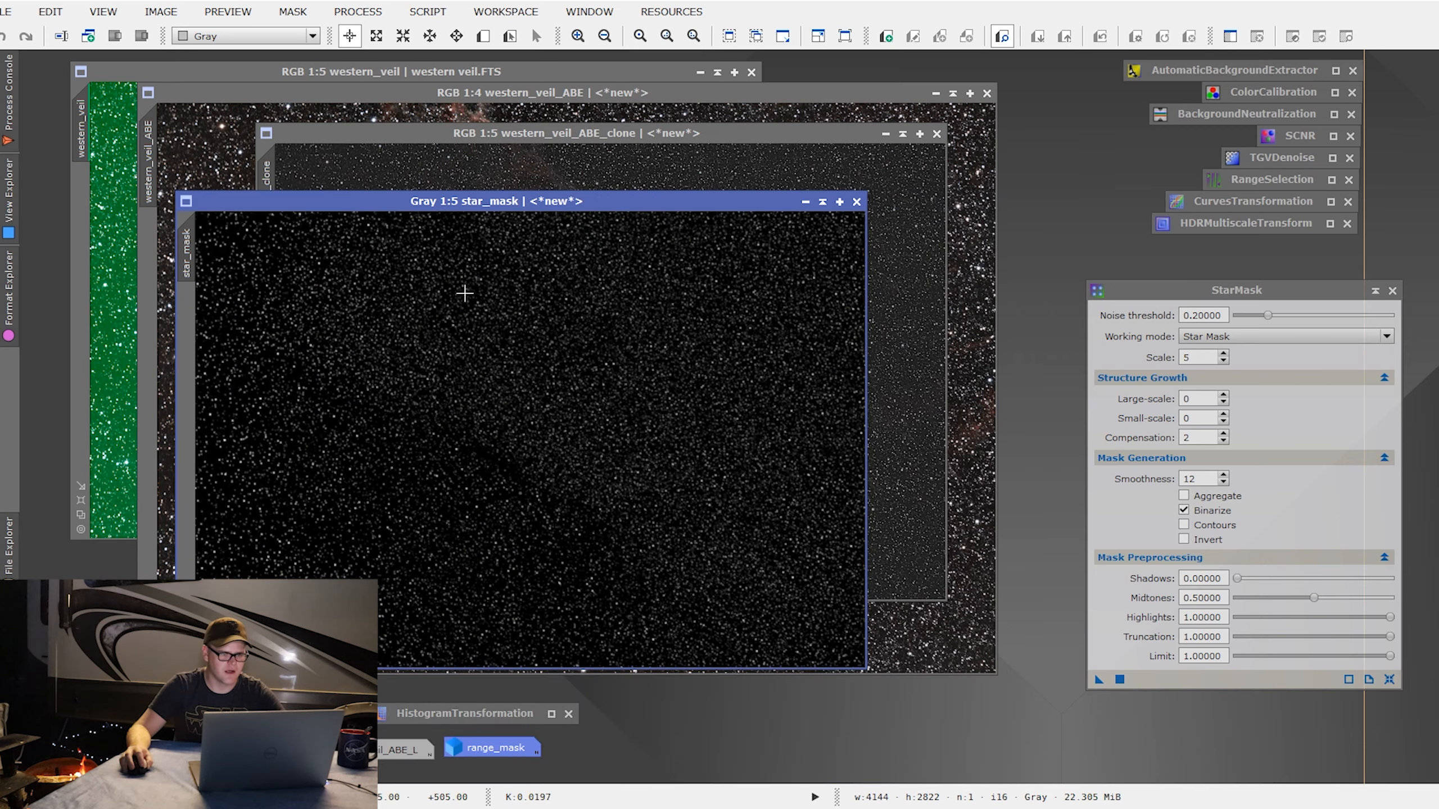
{"action": "left_click_drag", "start_coordinate": [473, 201], "coordinate": [559, 134]}
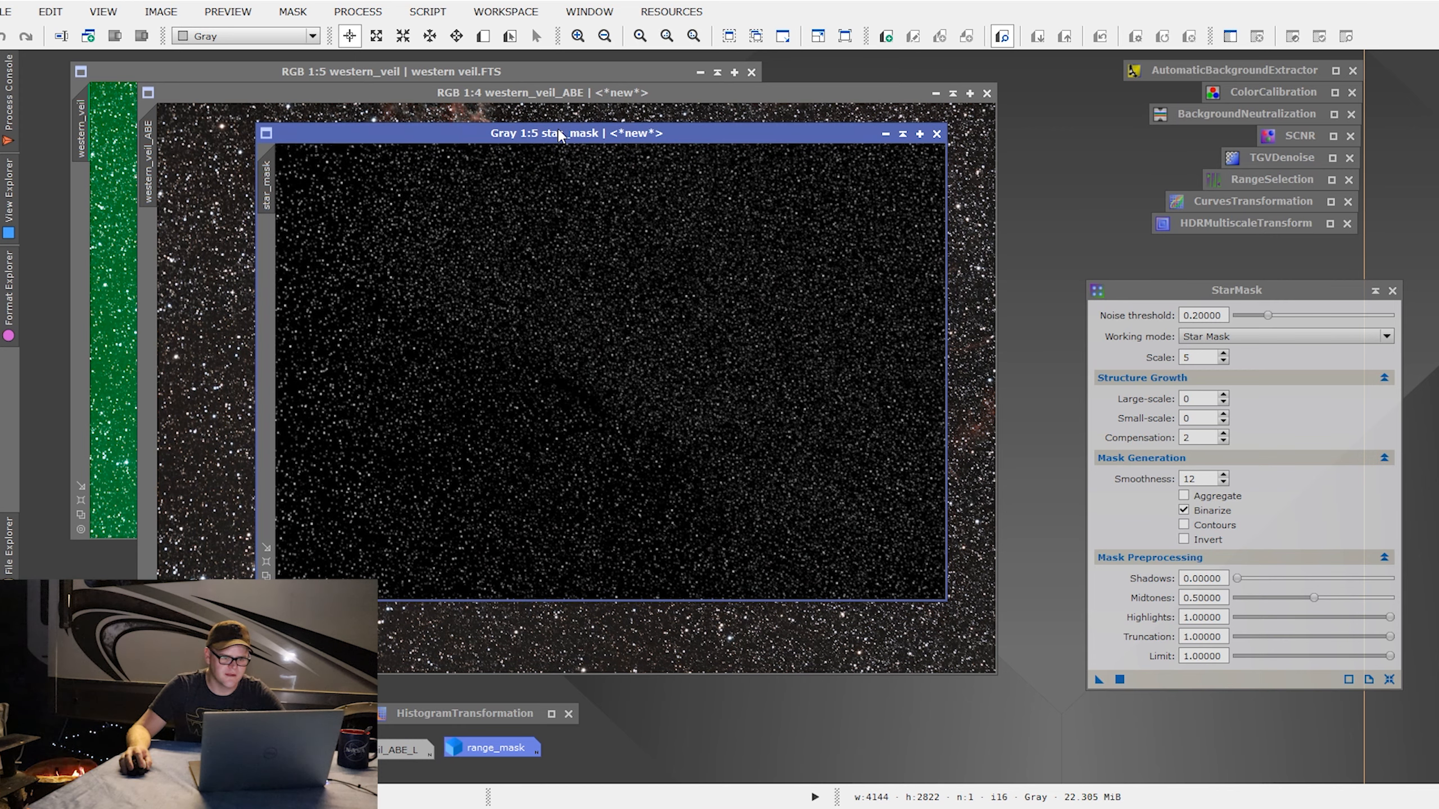
{"action": "left_click", "coordinate": [558, 135]}
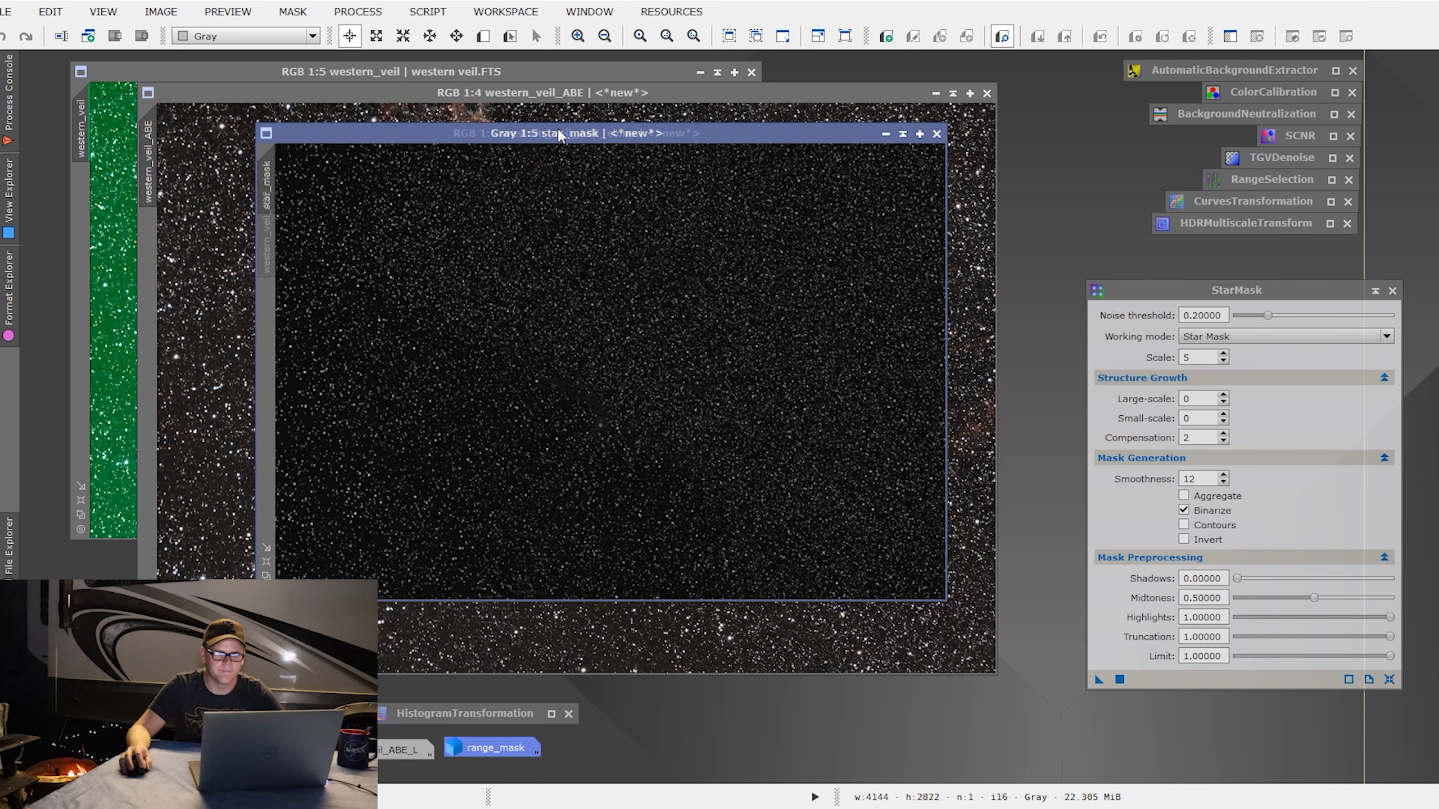
Step: Move the star_mask window down so that western_veil_ABE_clone behind it is uncovered
{"action": "left_click", "coordinate": [558, 134]}
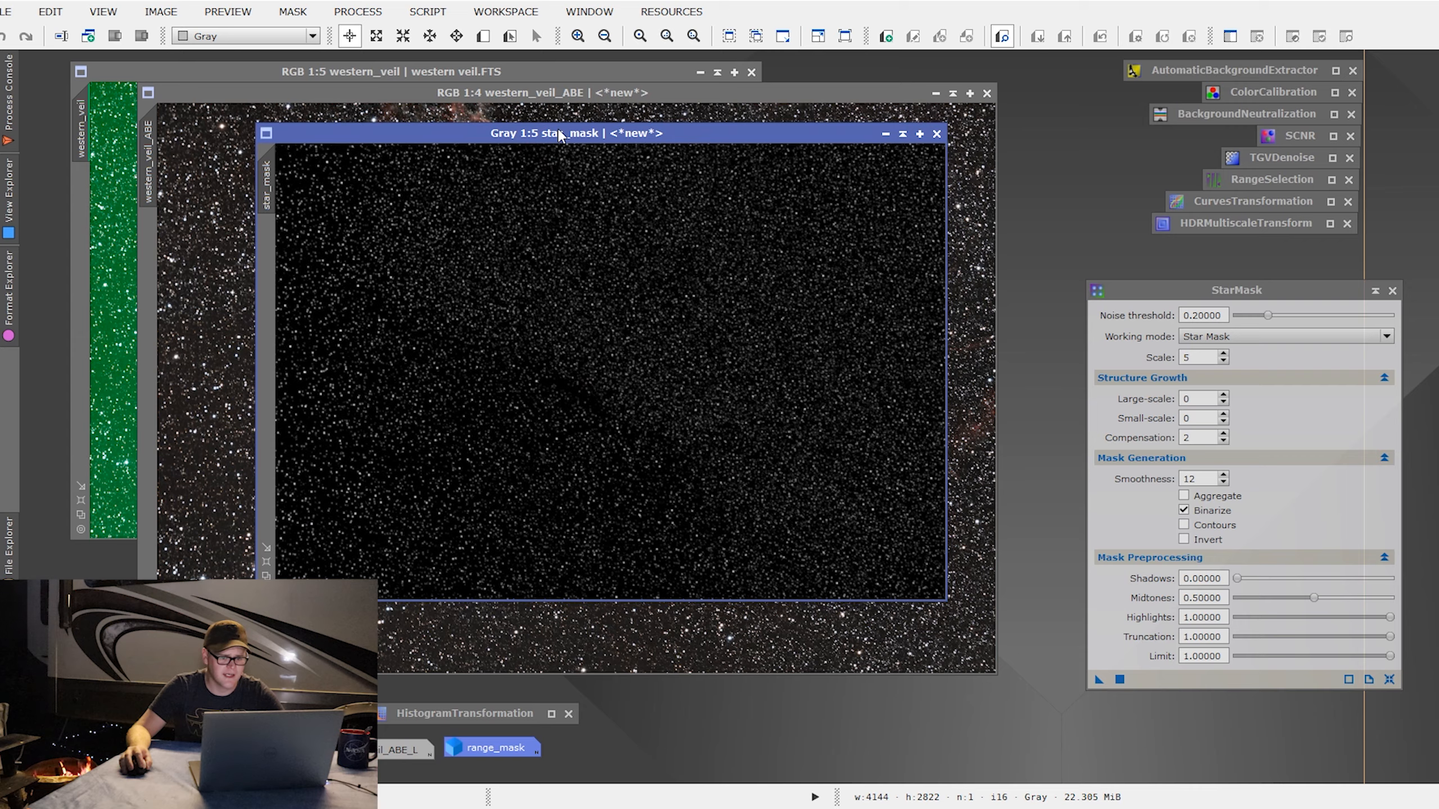
{"action": "left_click", "coordinate": [558, 134]}
{"action": "left_click_drag", "start_coordinate": [561, 133], "coordinate": [620, 281]}
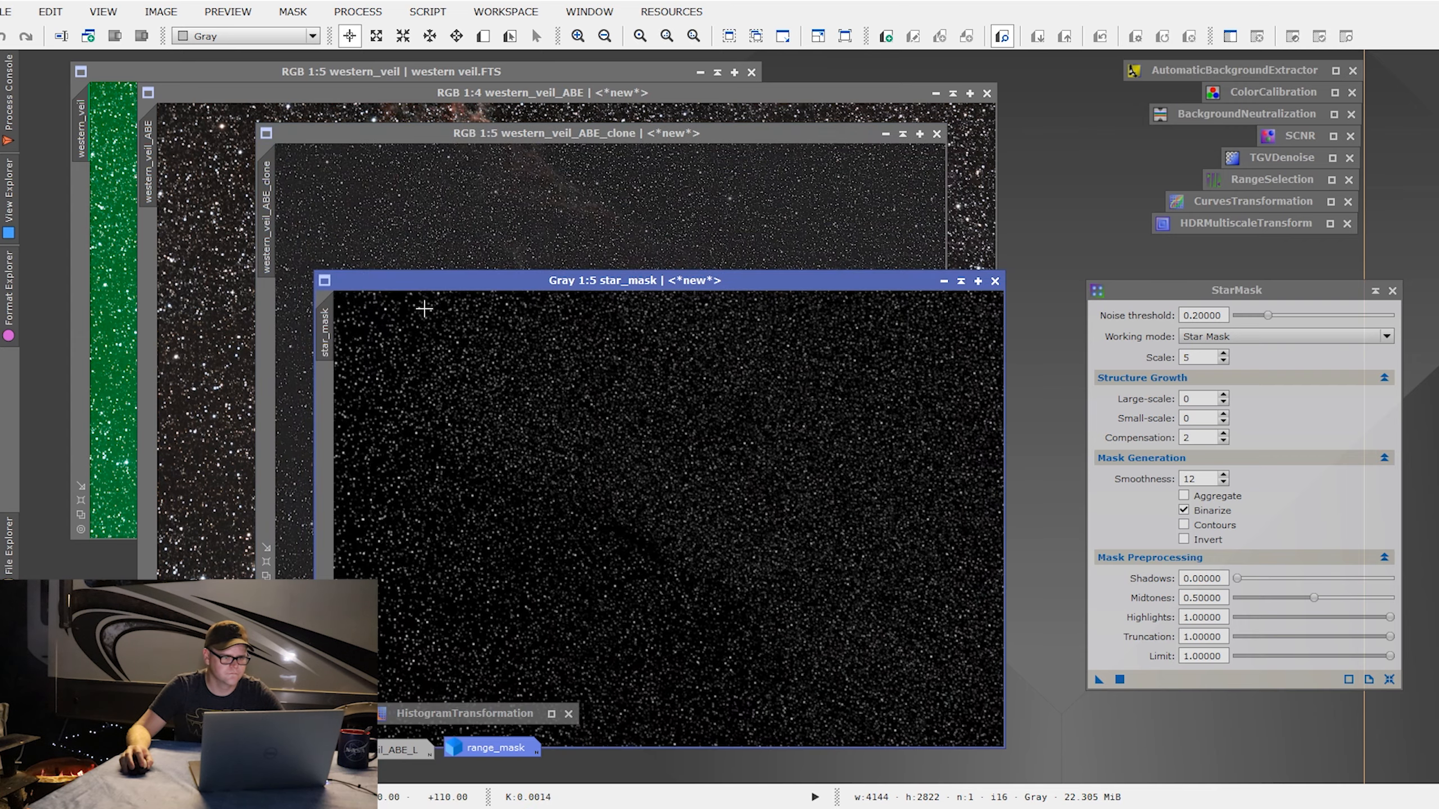
{"action": "left_click_drag", "start_coordinate": [506, 285], "coordinate": [427, 308]}
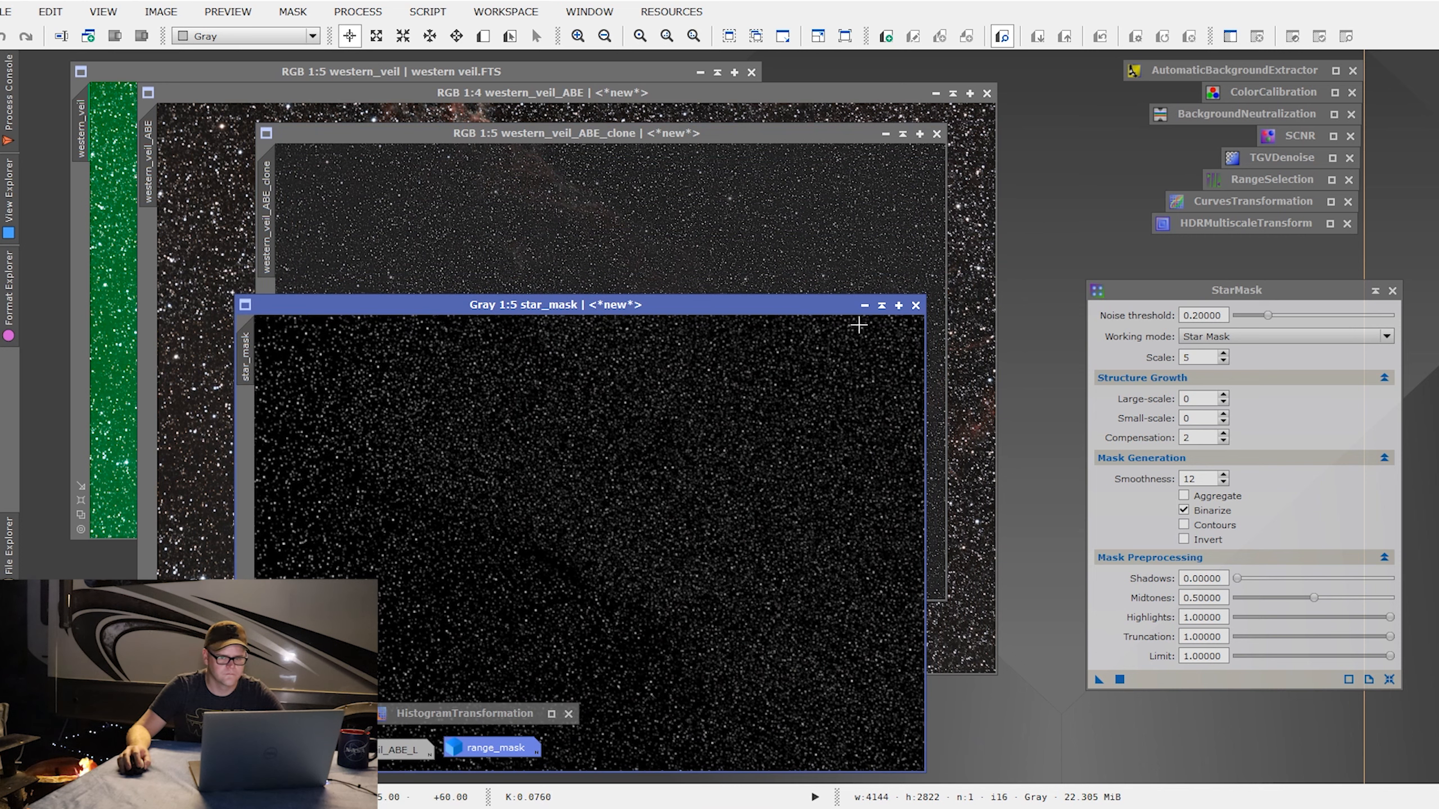
Step: Collapse StarMask beneath the HDRMultiscaleTransform bar and close the western_veil_ABE_clone image
{"action": "left_click", "coordinate": [1373, 291]}
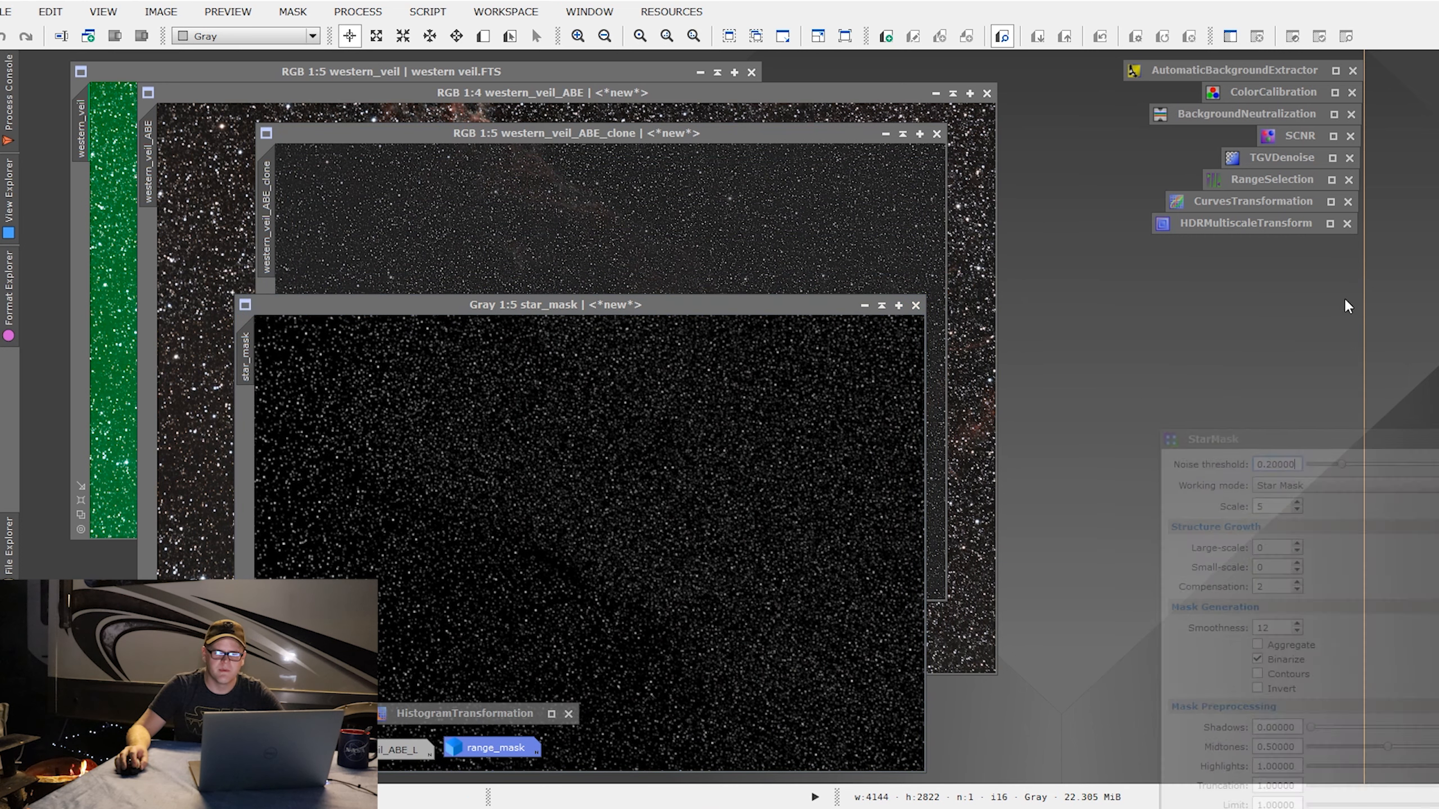
{"action": "left_click_drag", "start_coordinate": [1241, 476], "coordinate": [1293, 252]}
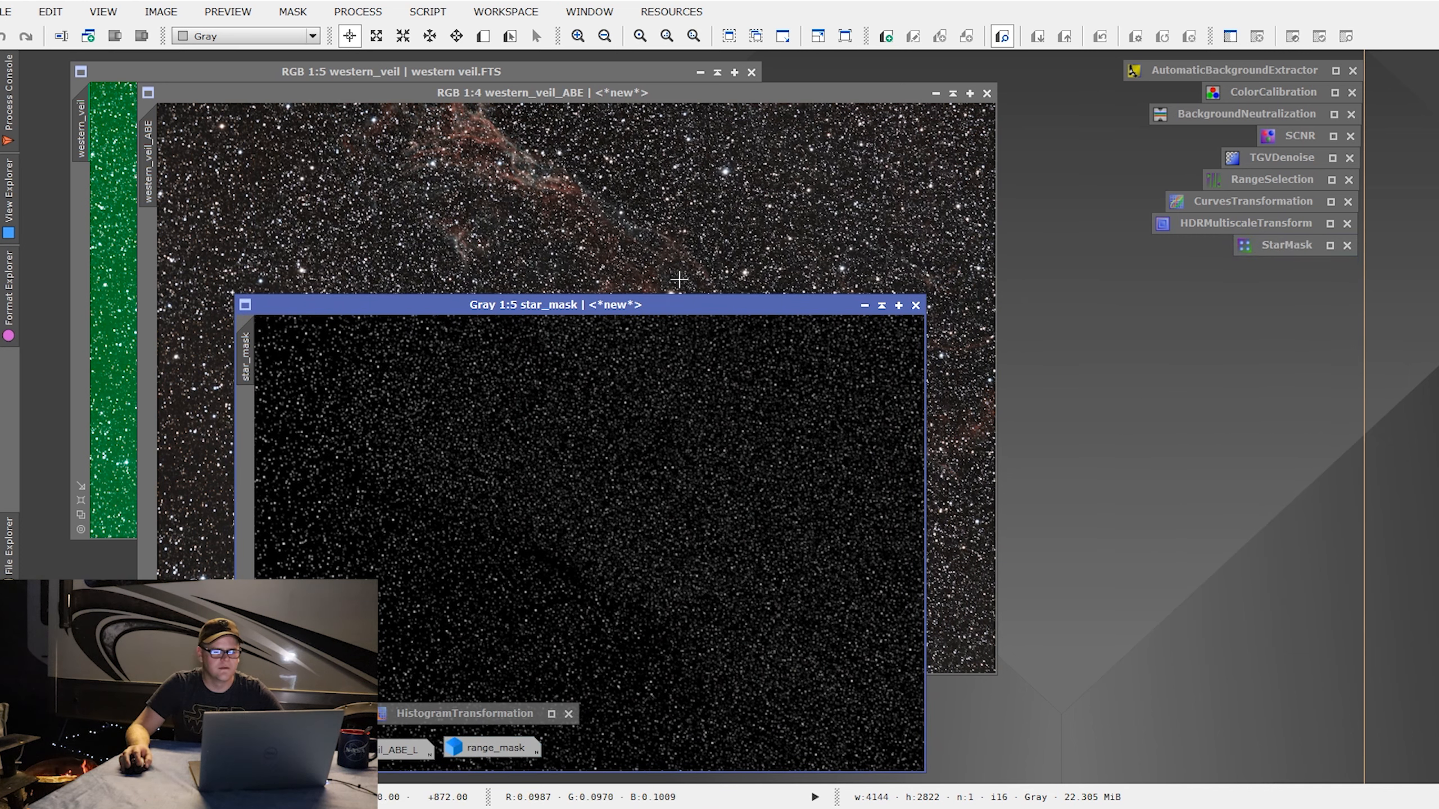
Step: Reposition star_mask over western_veil_ABE and load it into HistogramTransformation with the parameters reset to their defaults
{"action": "left_click_drag", "start_coordinate": [649, 299], "coordinate": [656, 150]}
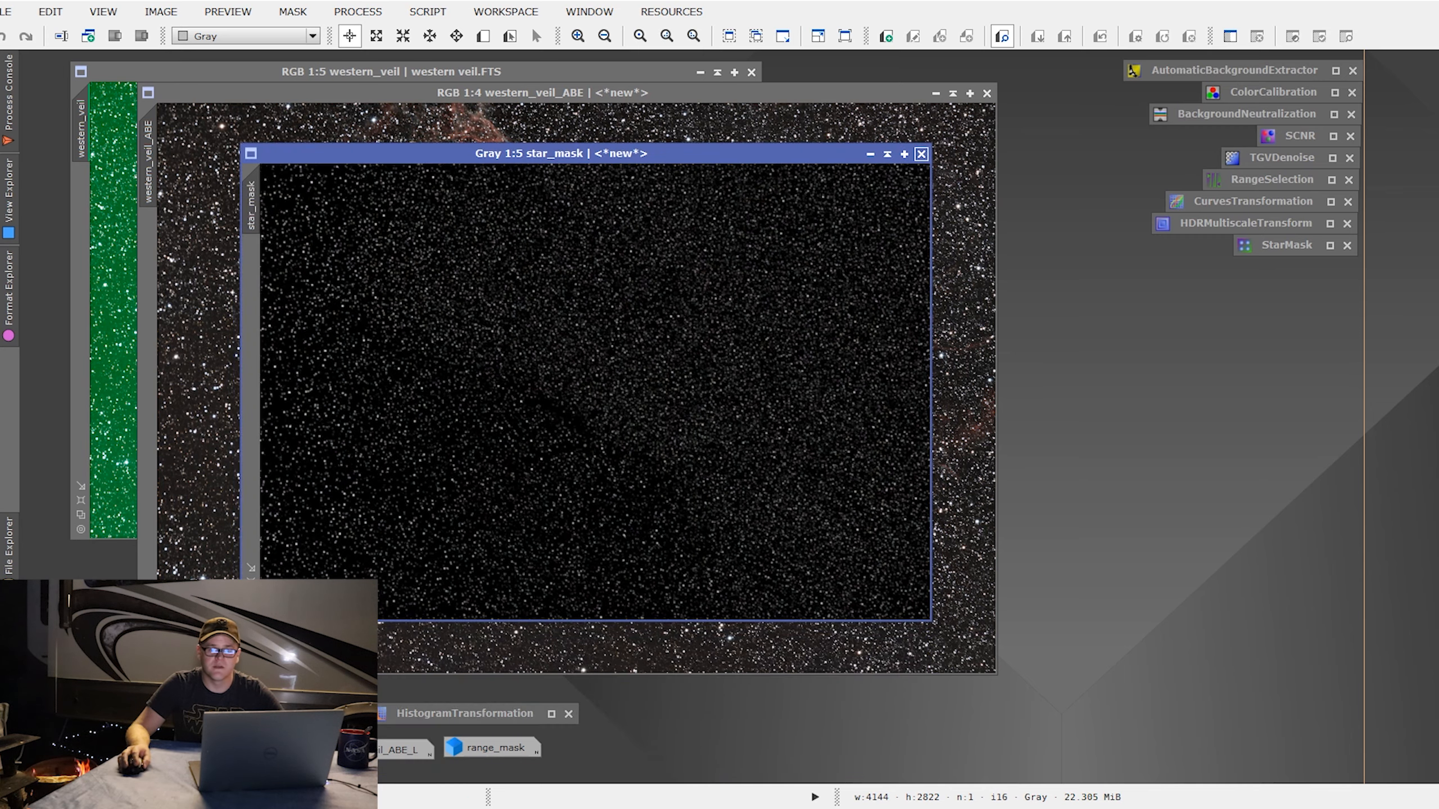
{"action": "left_click", "coordinate": [552, 715]}
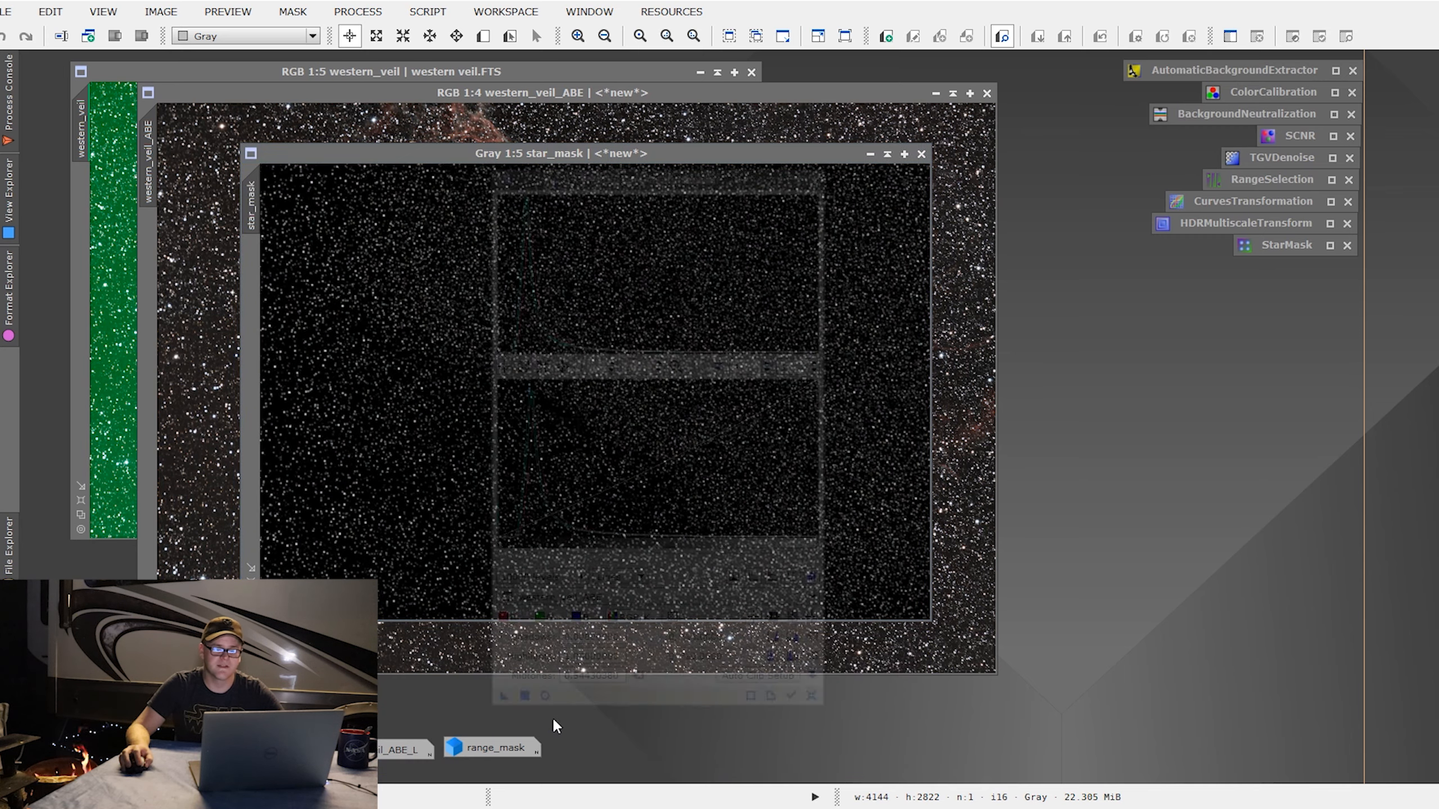
{"action": "left_click", "coordinate": [1224, 618]}
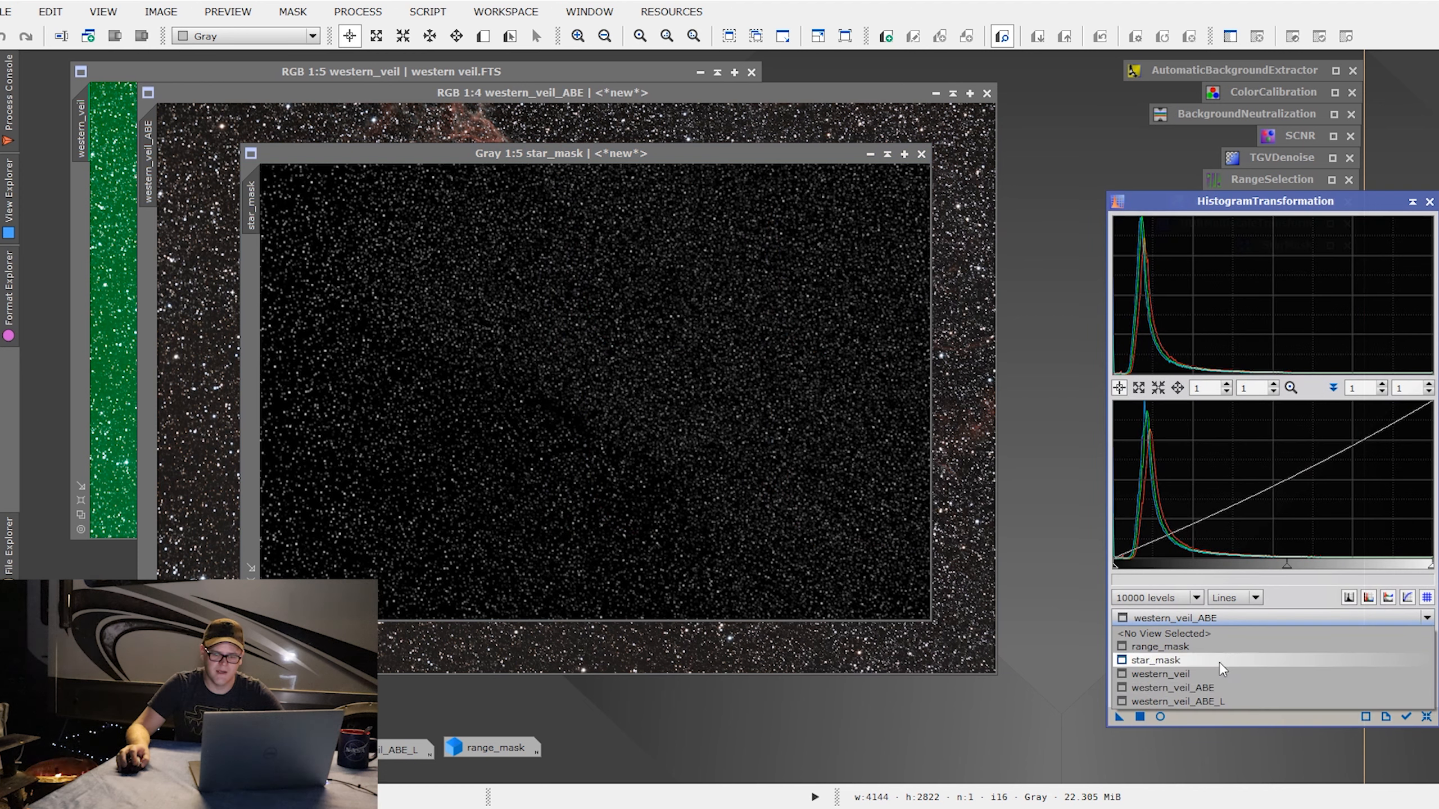
{"action": "left_click", "coordinate": [1156, 660]}
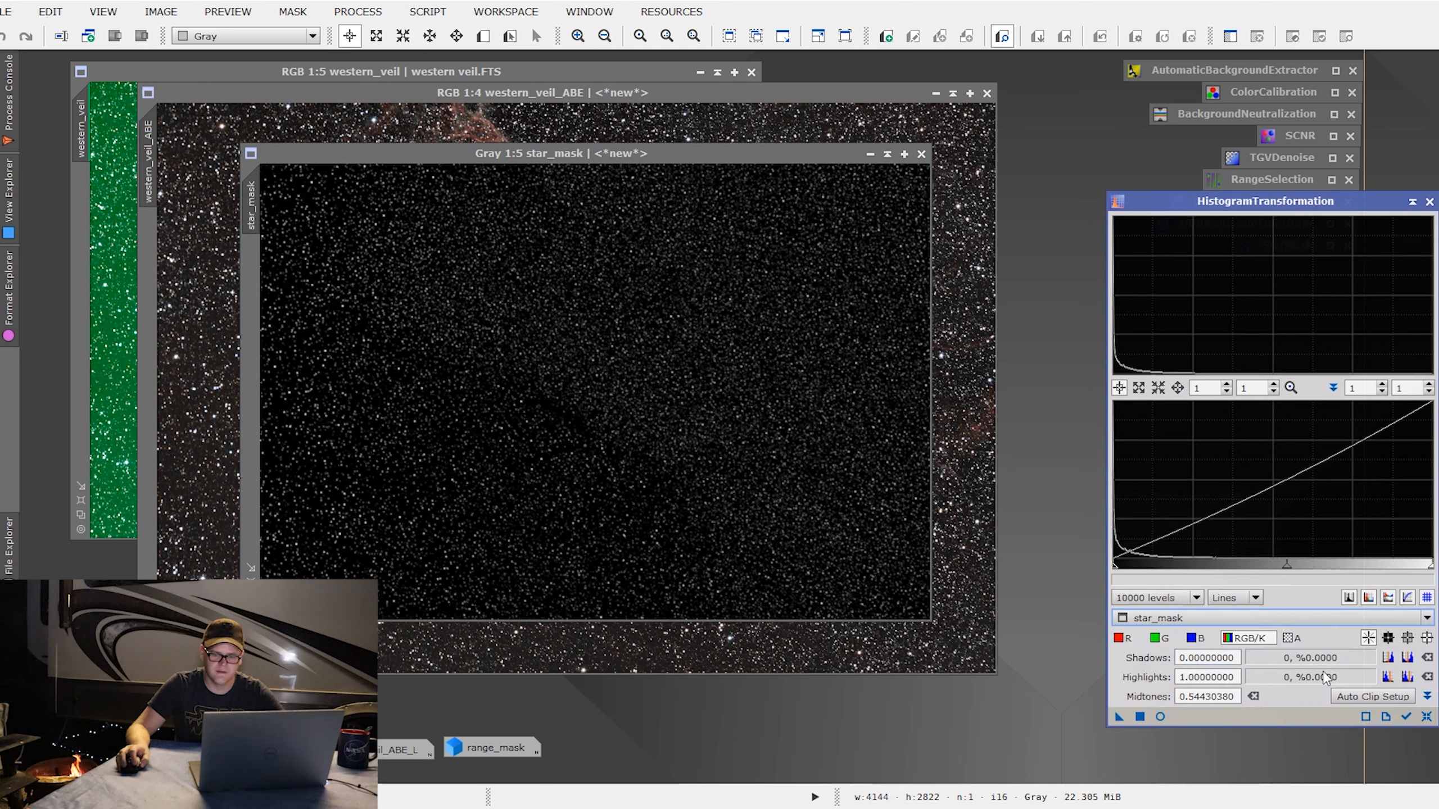
{"action": "left_click", "coordinate": [1428, 717]}
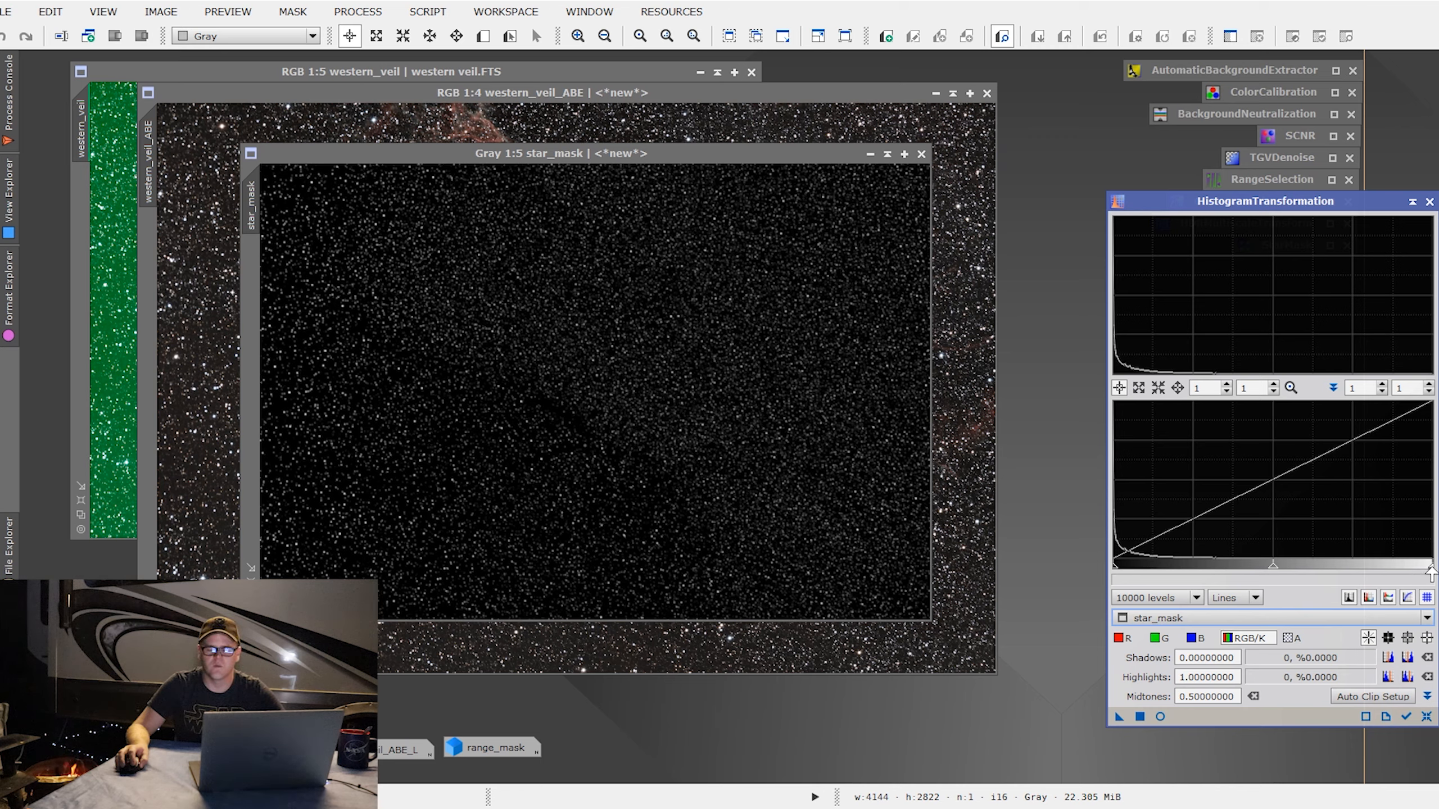
Step: Brighten star_mask by lowering the histogram highlights to about 0.501 under real-time preview and applying the transformation
{"action": "left_click_drag", "start_coordinate": [1431, 572], "coordinate": [1302, 572]}
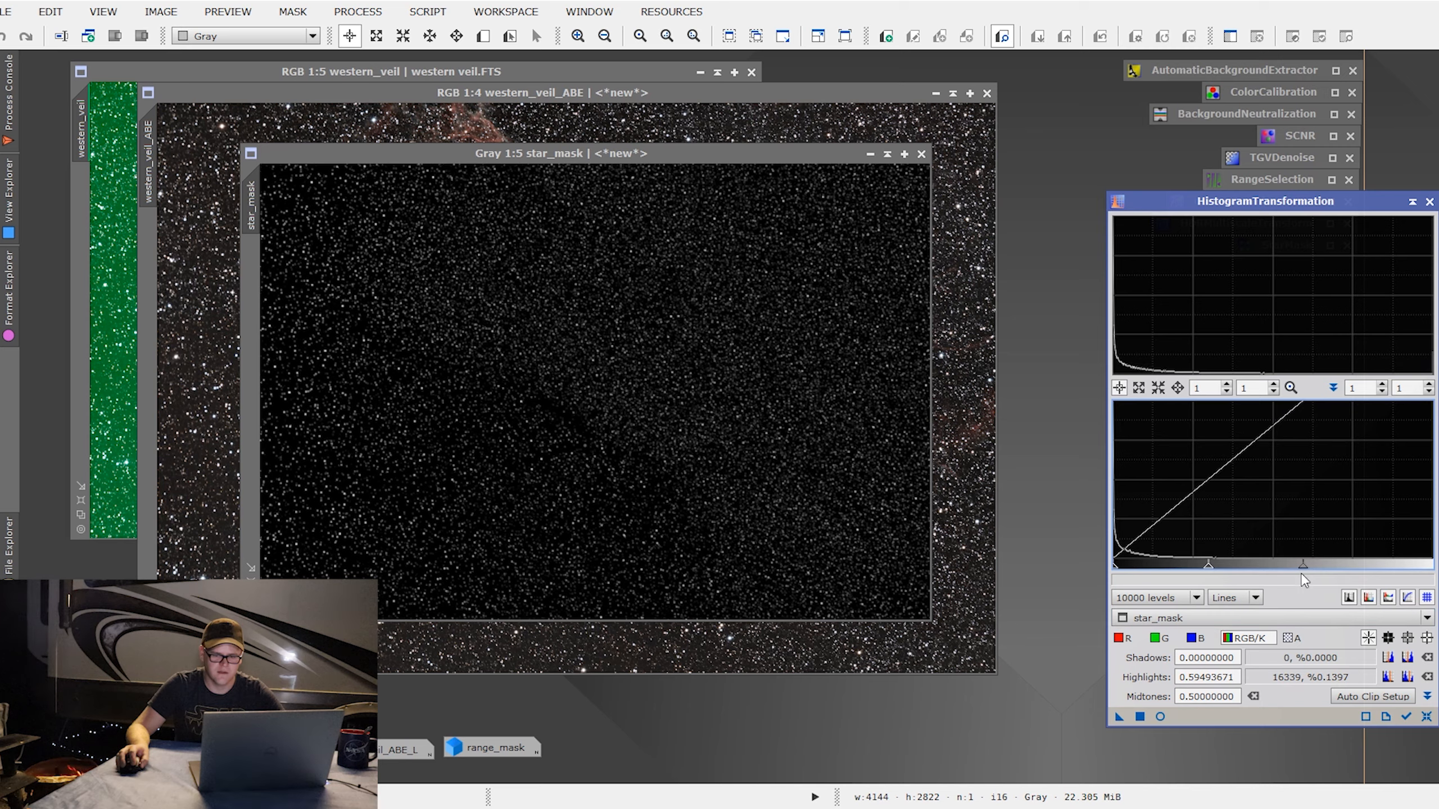
{"action": "left_click", "coordinate": [1158, 716]}
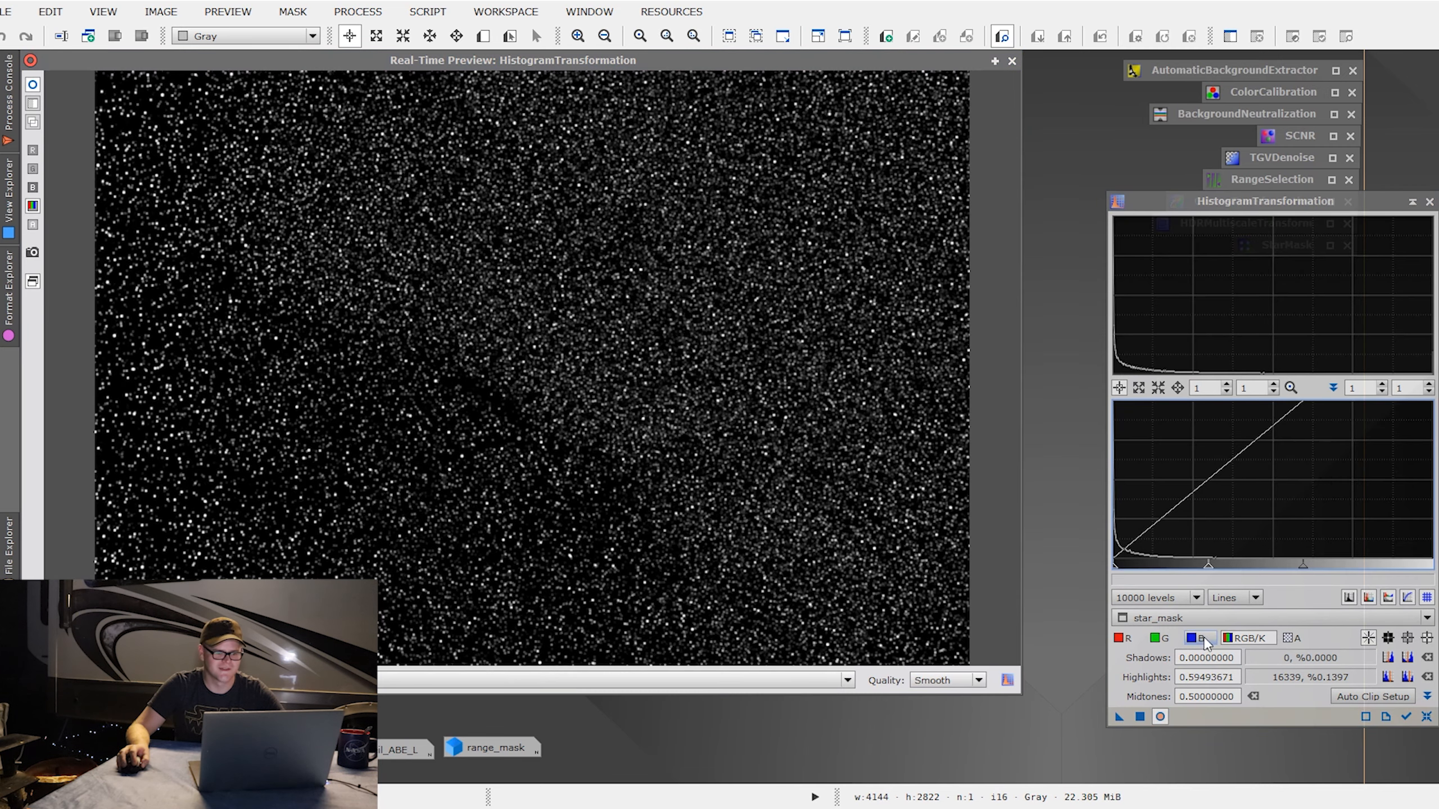
{"action": "mouse_move", "coordinate": [1304, 565]}
{"action": "left_mouse_down"}
{"action": "mouse_move", "coordinate": [1383, 570]}
{"action": "mouse_move", "coordinate": [1284, 569]}
{"action": "left_mouse_up"}
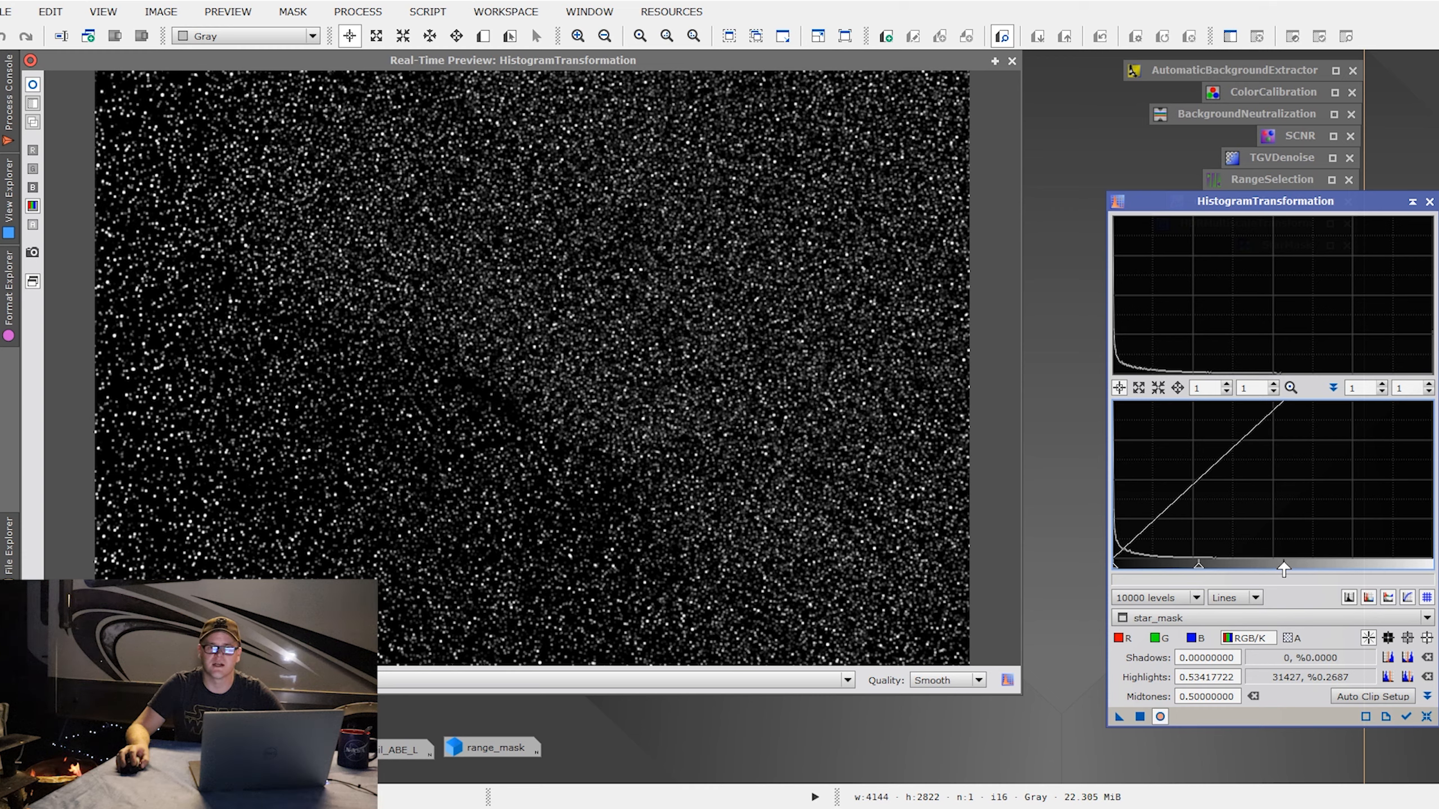
{"action": "left_click_drag", "start_coordinate": [1283, 569], "coordinate": [1274, 569]}
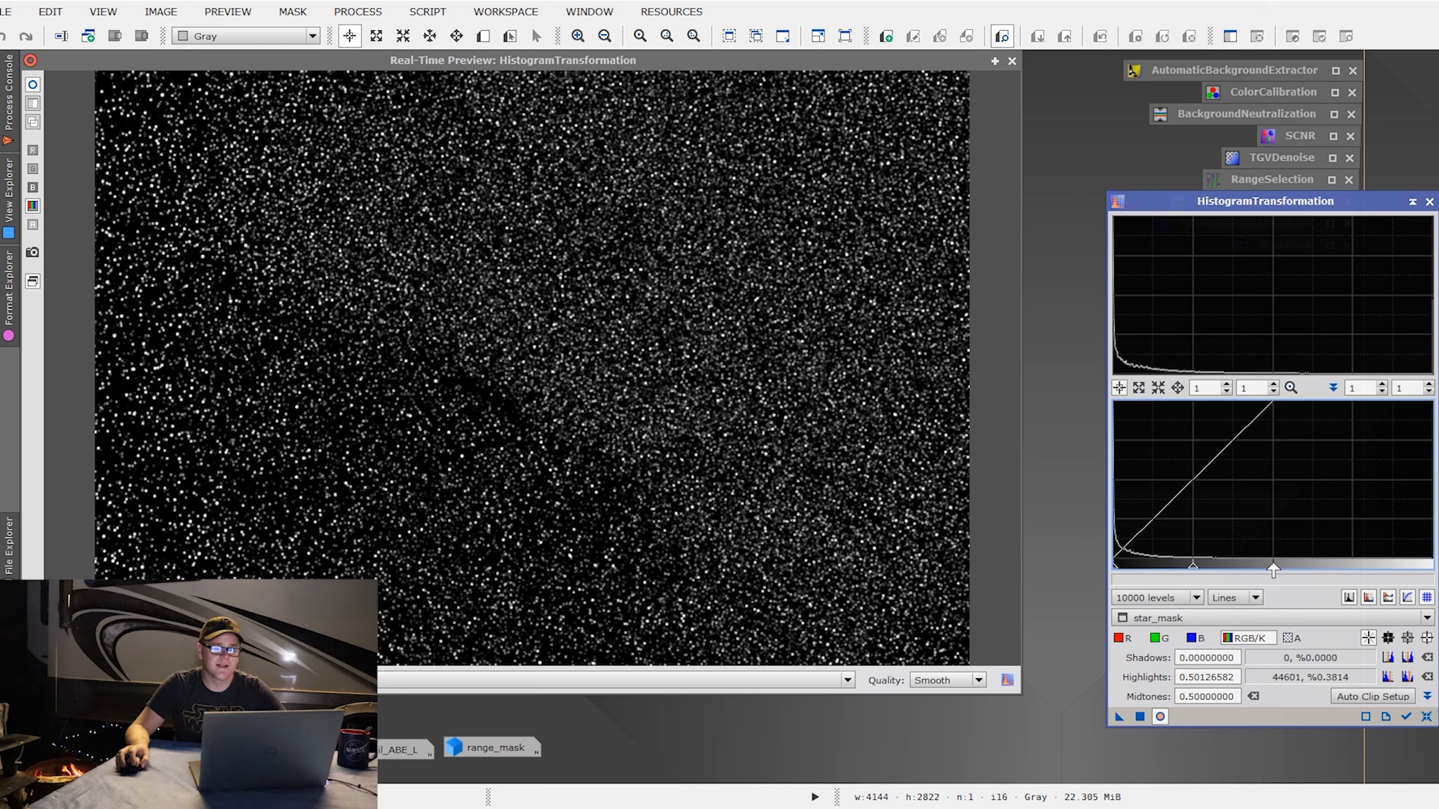
{"action": "left_click", "coordinate": [1139, 718]}
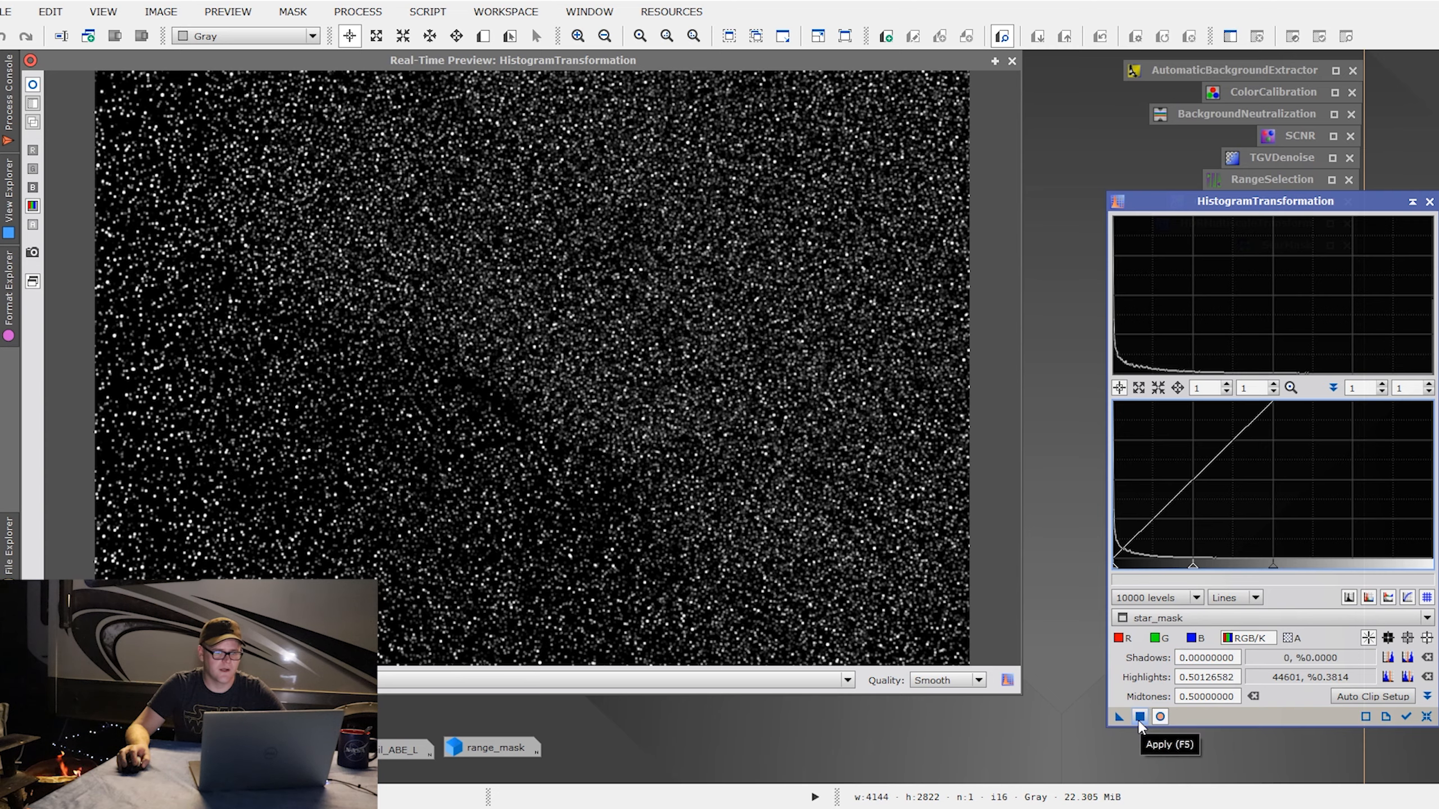
{"action": "left_click", "coordinate": [1012, 61]}
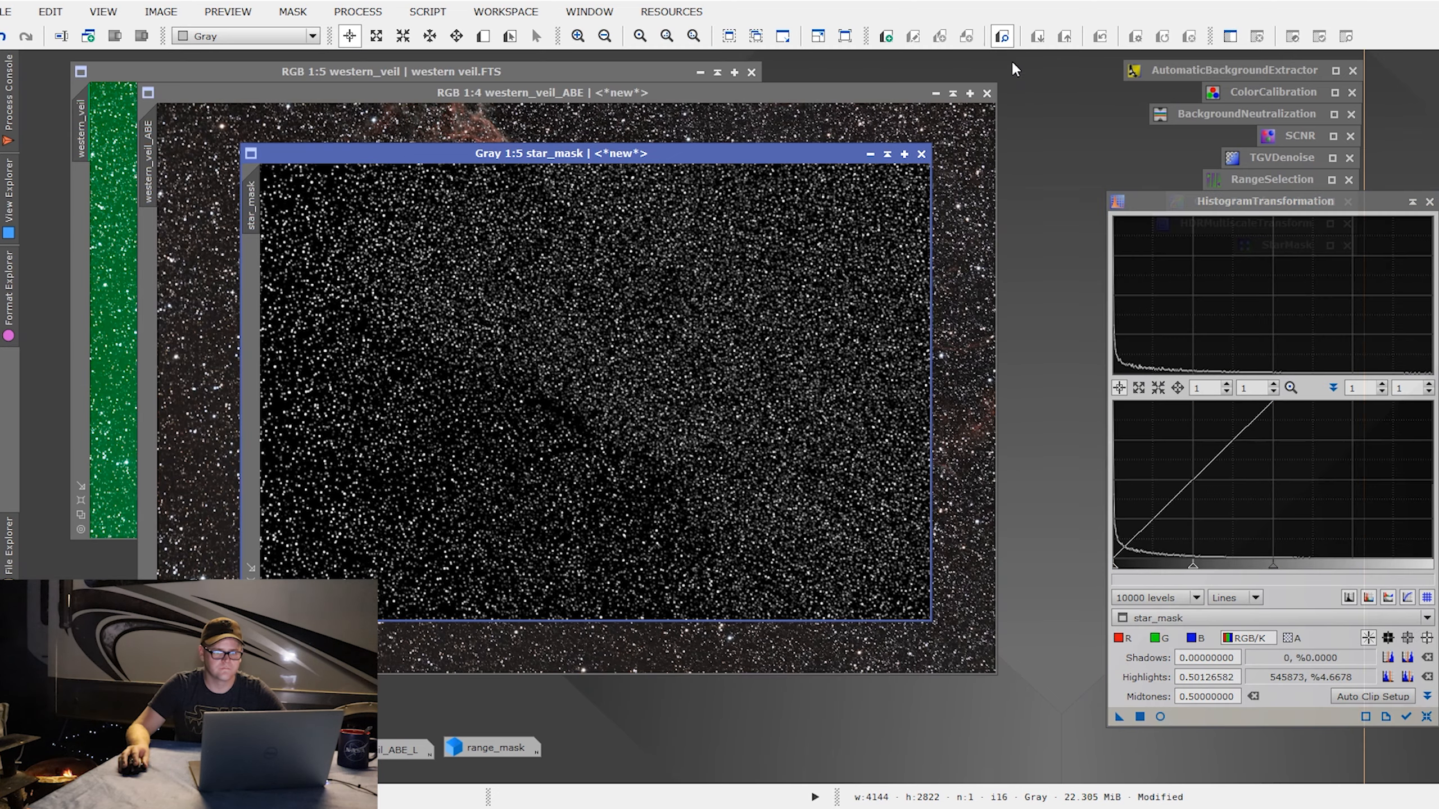
Step: Collapse HistogramTransformation and minimize star_mask to an icon so that western_veil_ABE is uncovered
{"action": "left_click", "coordinate": [1413, 203]}
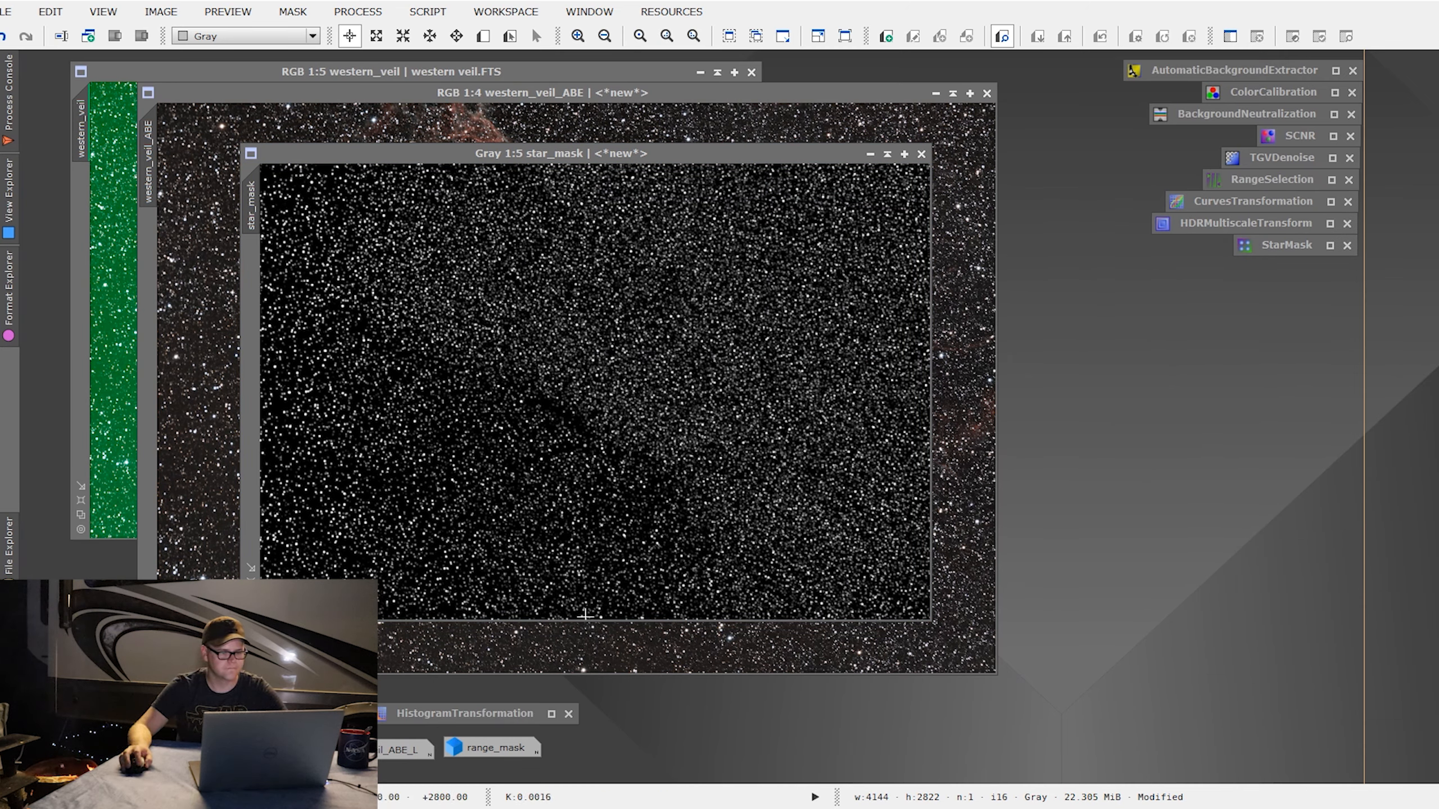
{"action": "left_click_drag", "start_coordinate": [499, 154], "coordinate": [624, 169]}
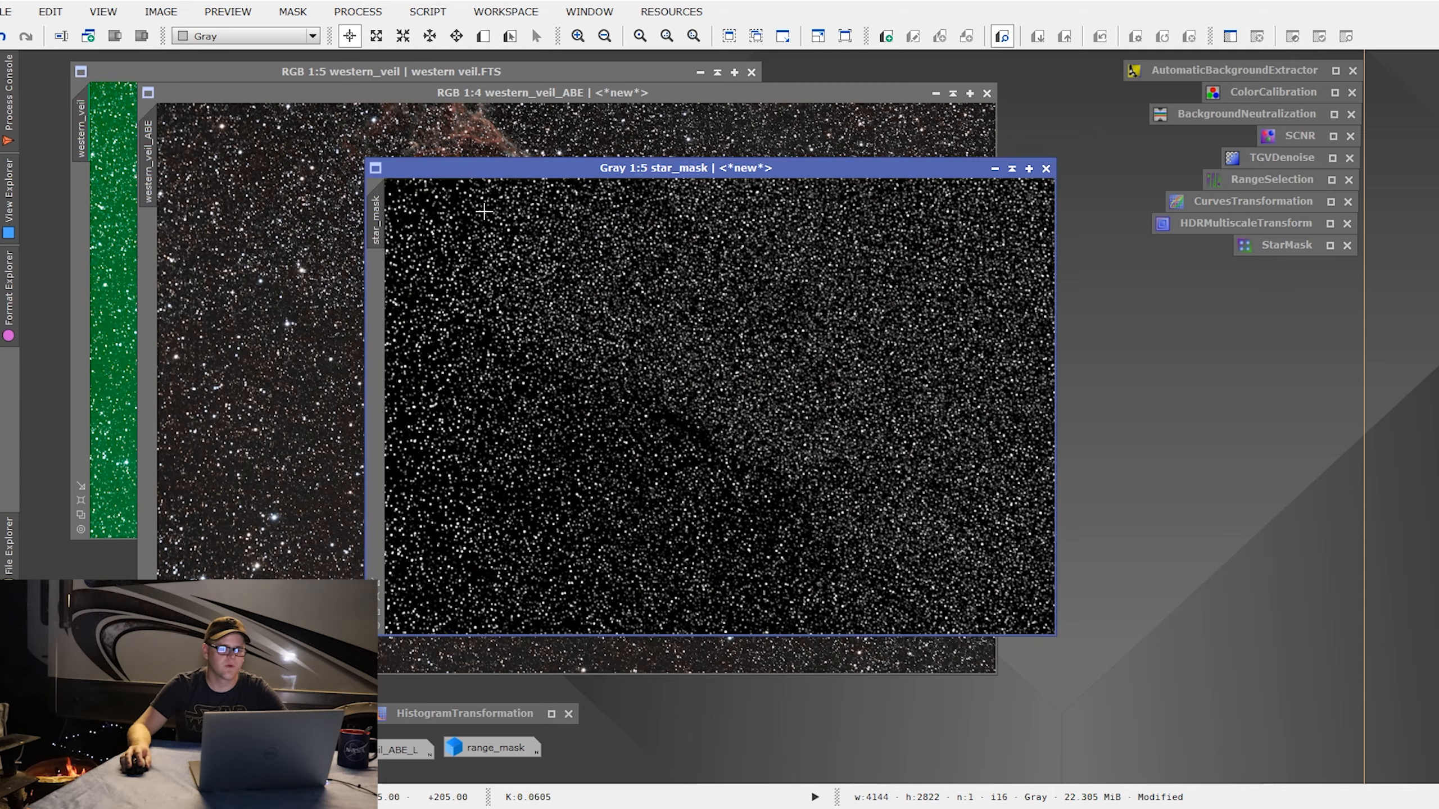
{"action": "left_click", "coordinate": [995, 168]}
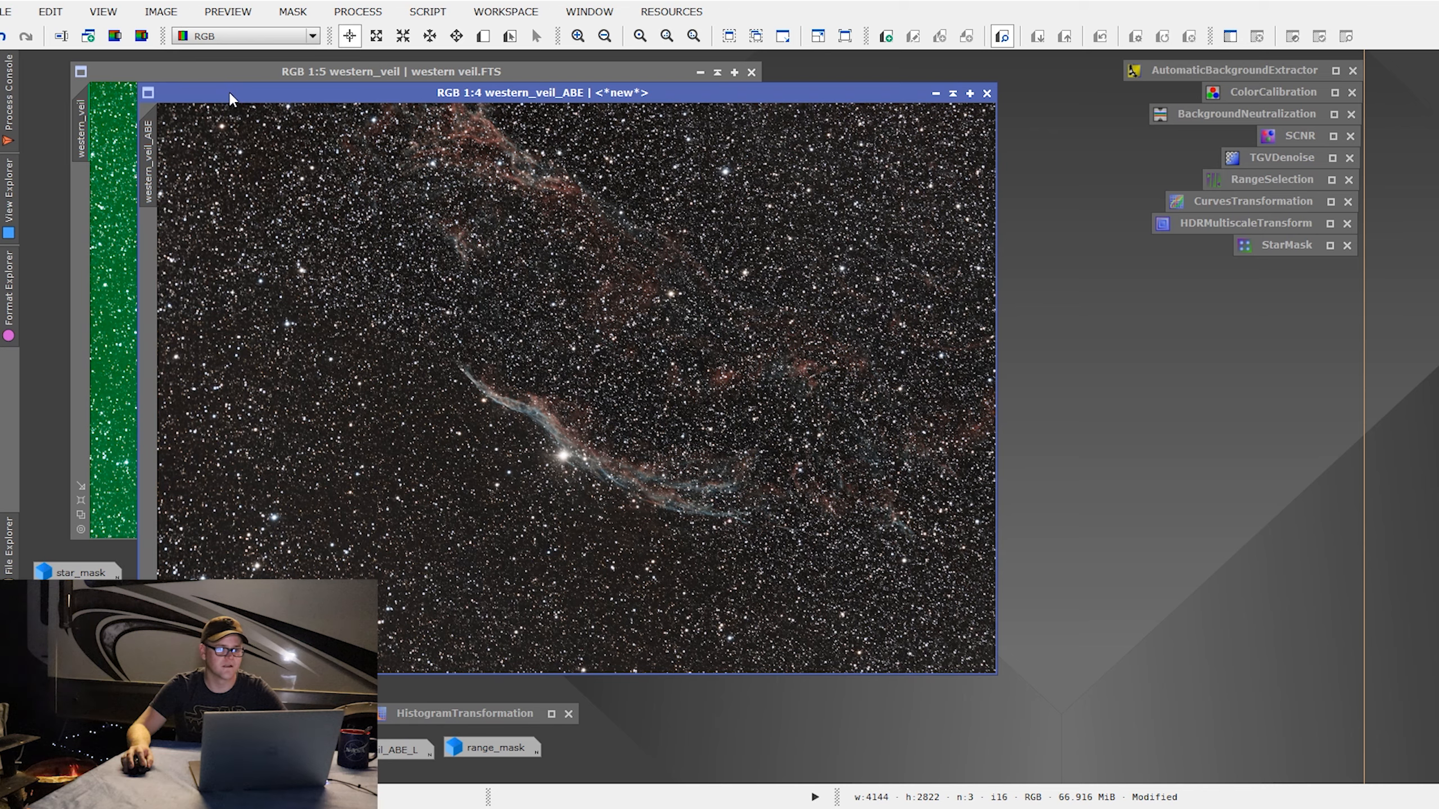
Step: Mask western_veil_ABE with its own extracted lightness component and check the mask overlay before hiding it again
{"action": "left_click", "coordinate": [115, 36]}
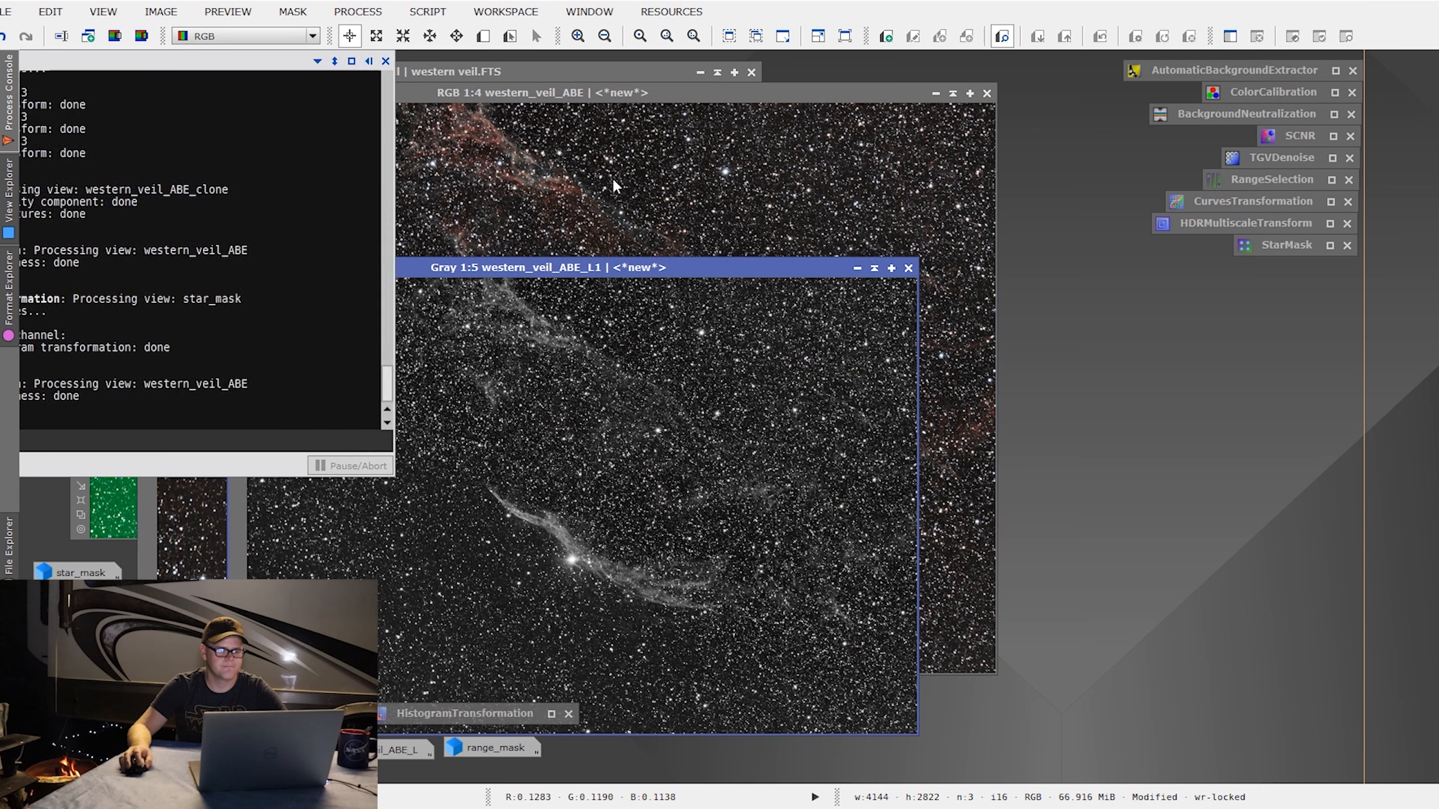
{"action": "left_click_drag", "start_coordinate": [621, 266], "coordinate": [769, 153]}
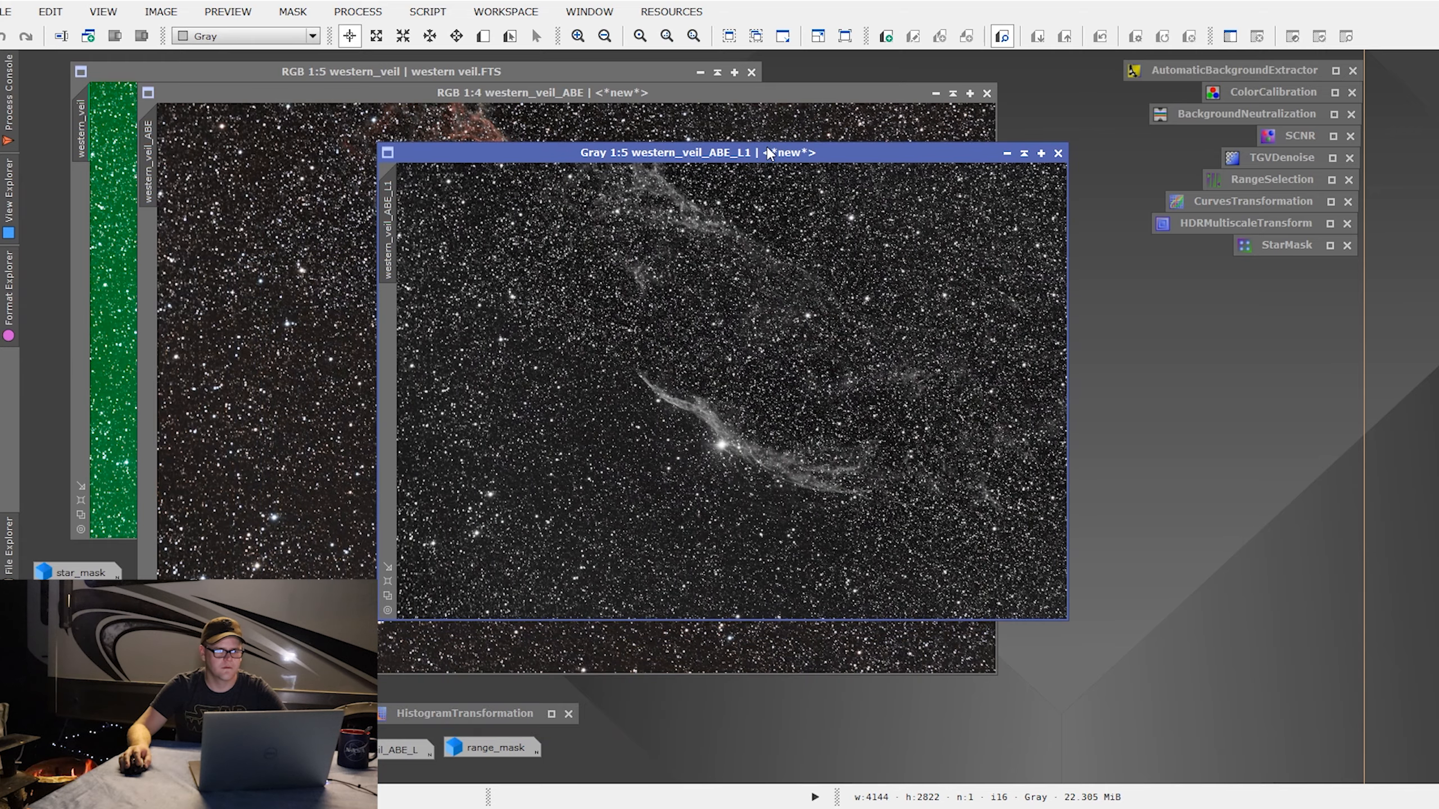
{"action": "left_click_drag", "start_coordinate": [388, 261], "coordinate": [148, 340]}
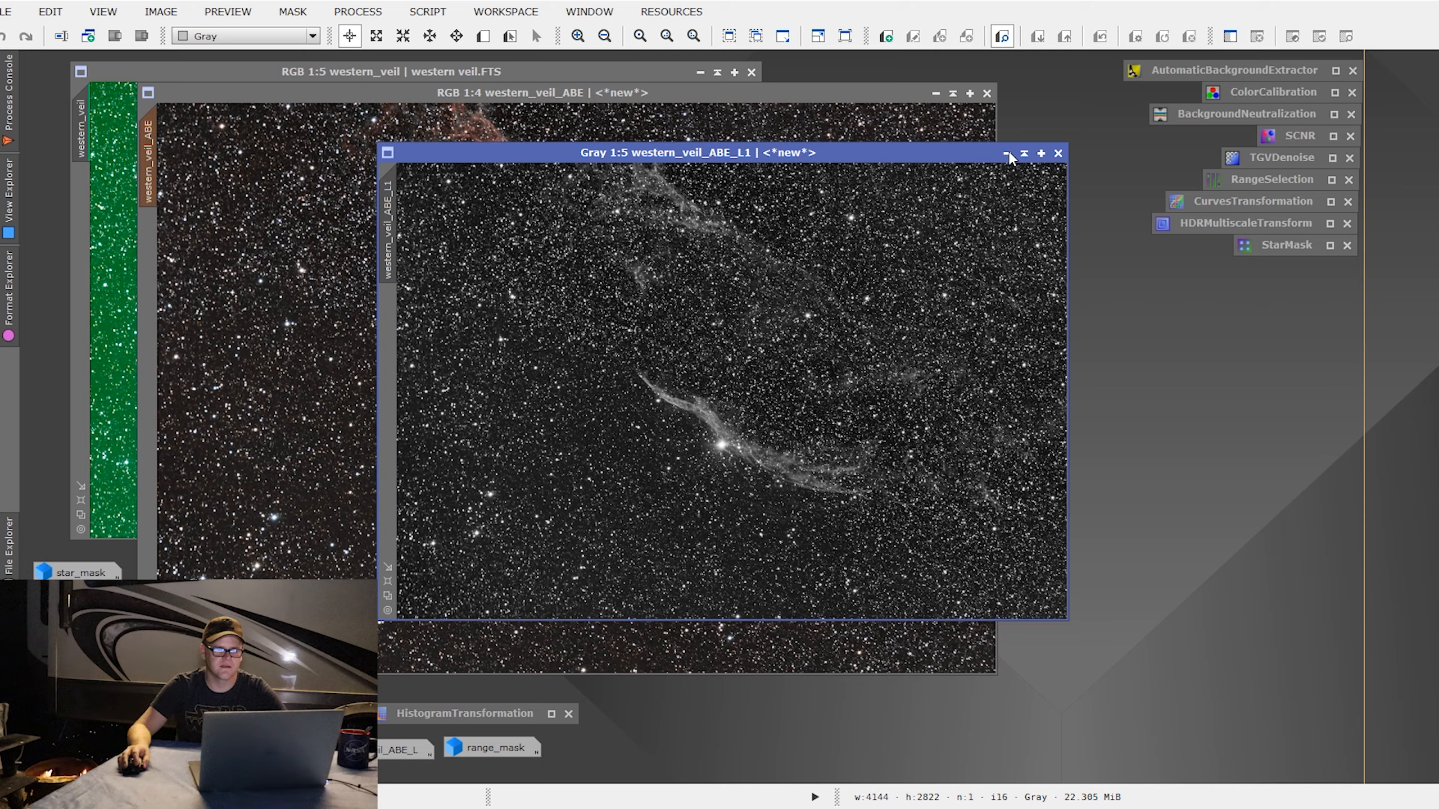
{"action": "left_click", "coordinate": [1007, 153]}
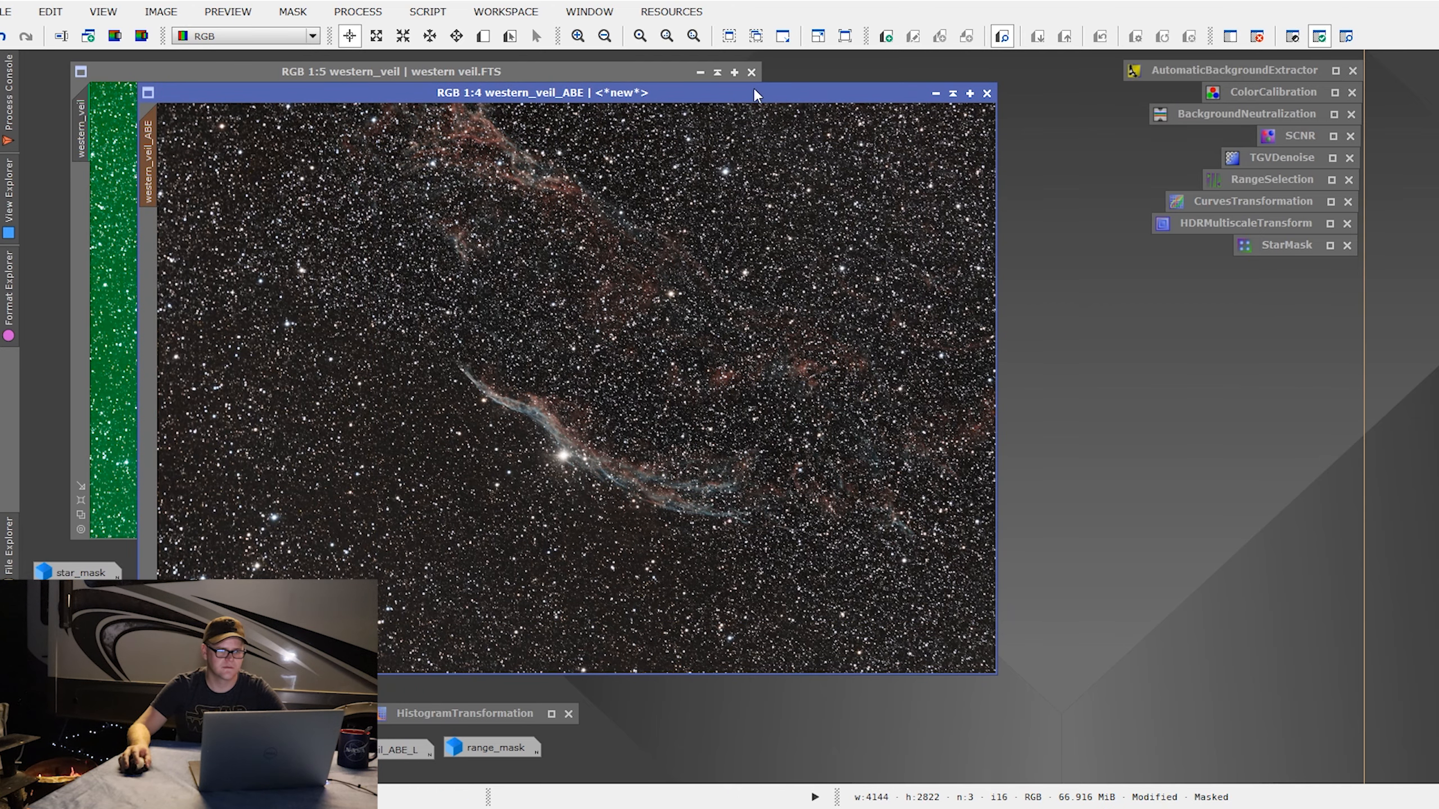
{"action": "key", "text": "ctrl+k"}
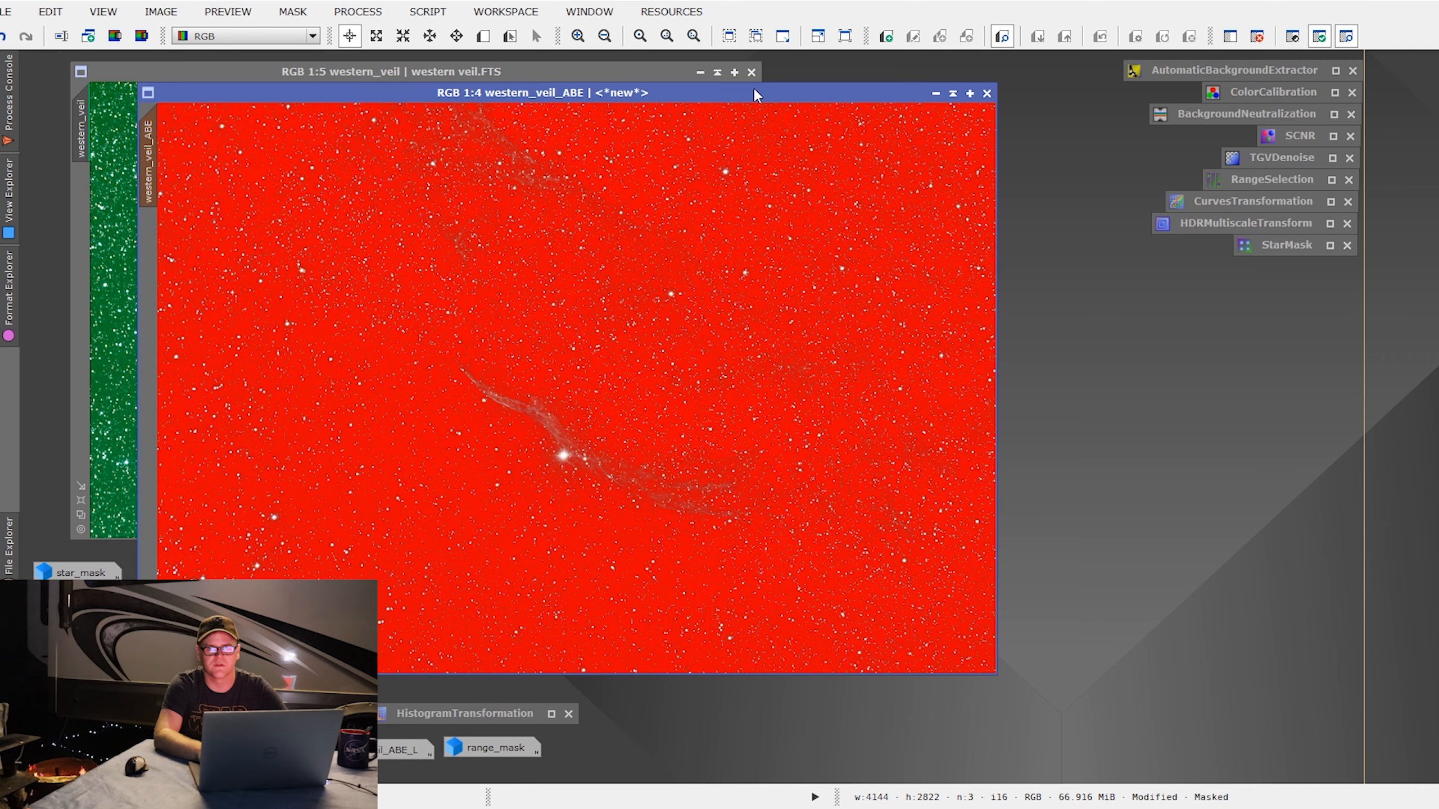
{"action": "key", "text": "ctrl+k"}
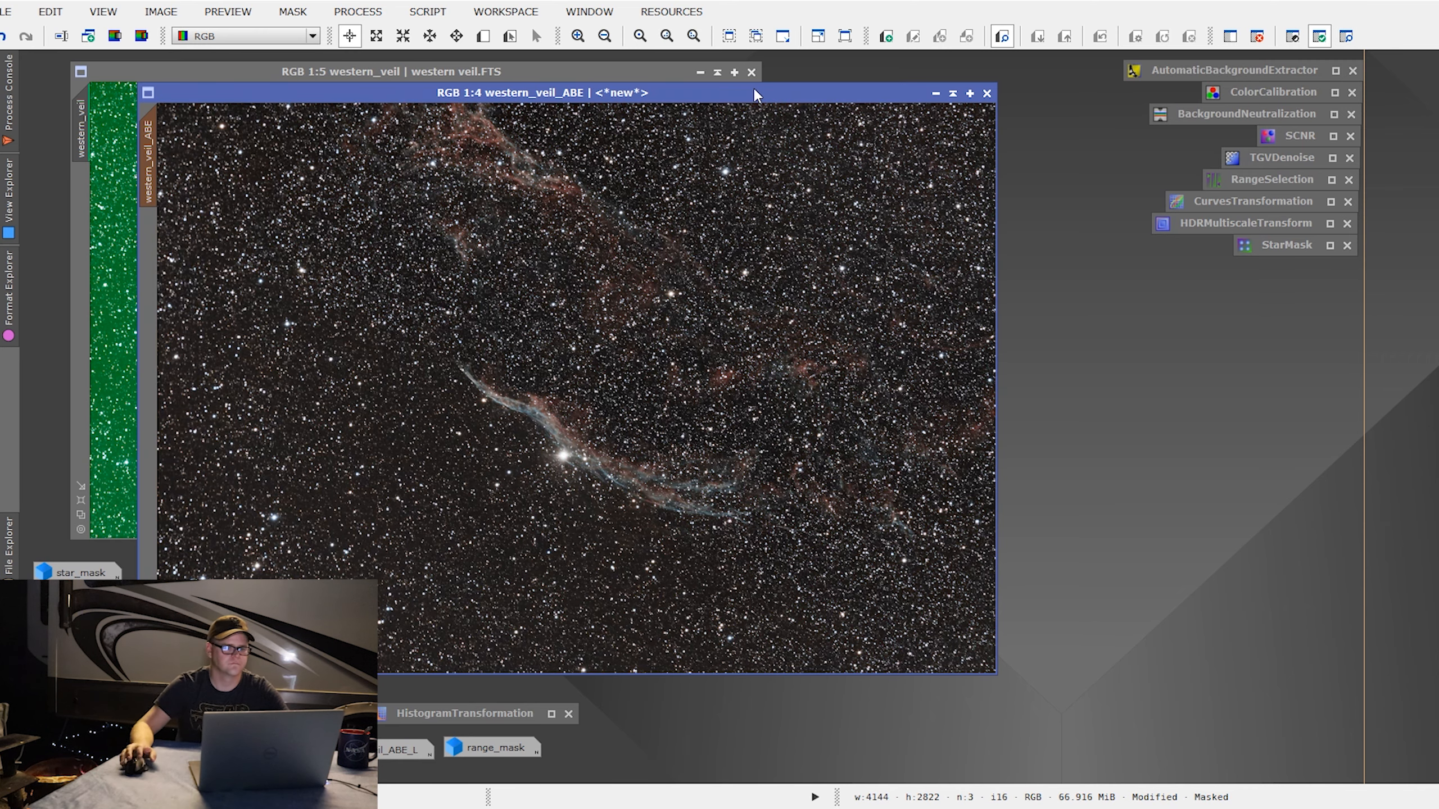
Step: Open Deconvolution and choose star_mask as the local deringing support image
{"action": "left_click", "coordinate": [349, 17]}
{"action": "mouse_move", "coordinate": [385, 36]}
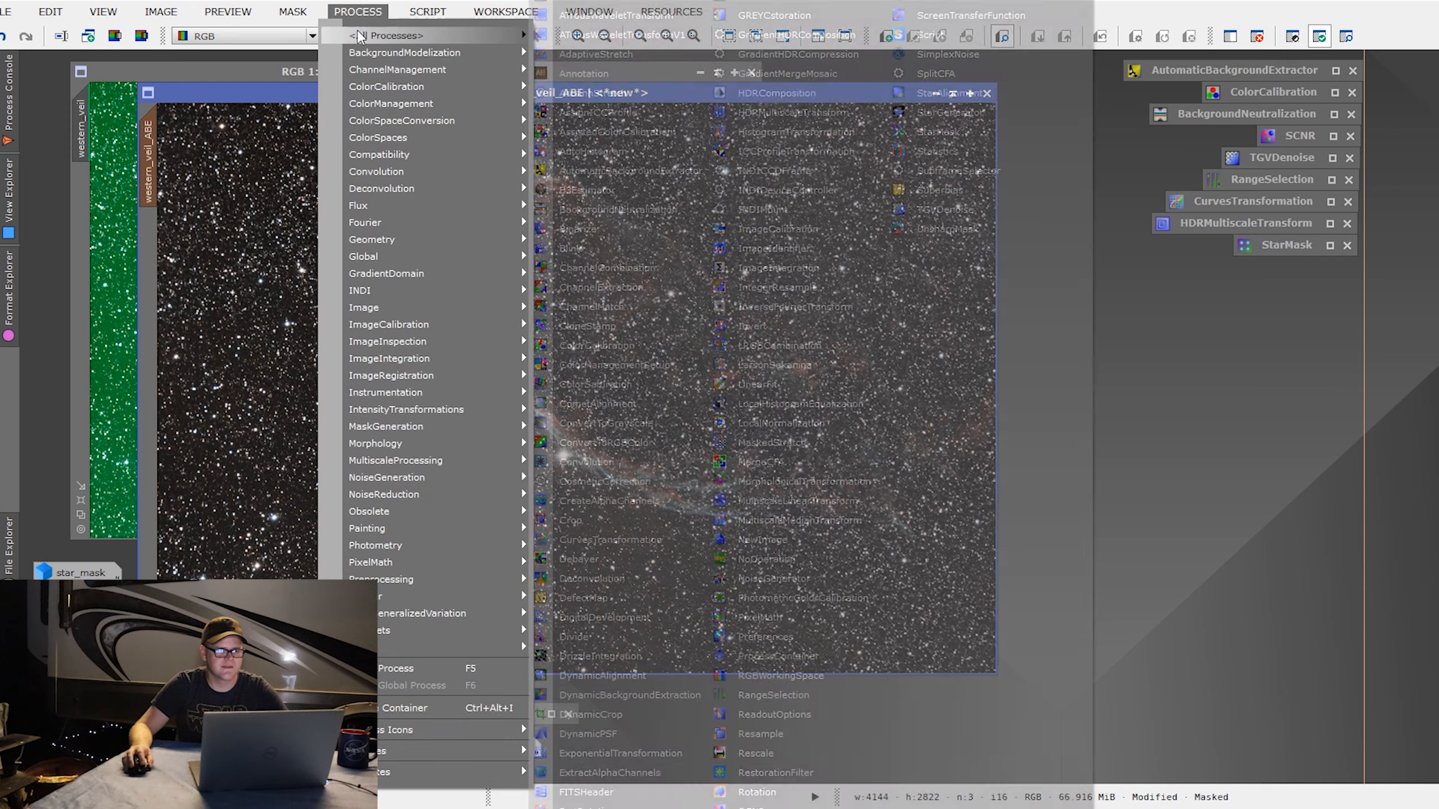
{"action": "left_click", "coordinate": [613, 578]}
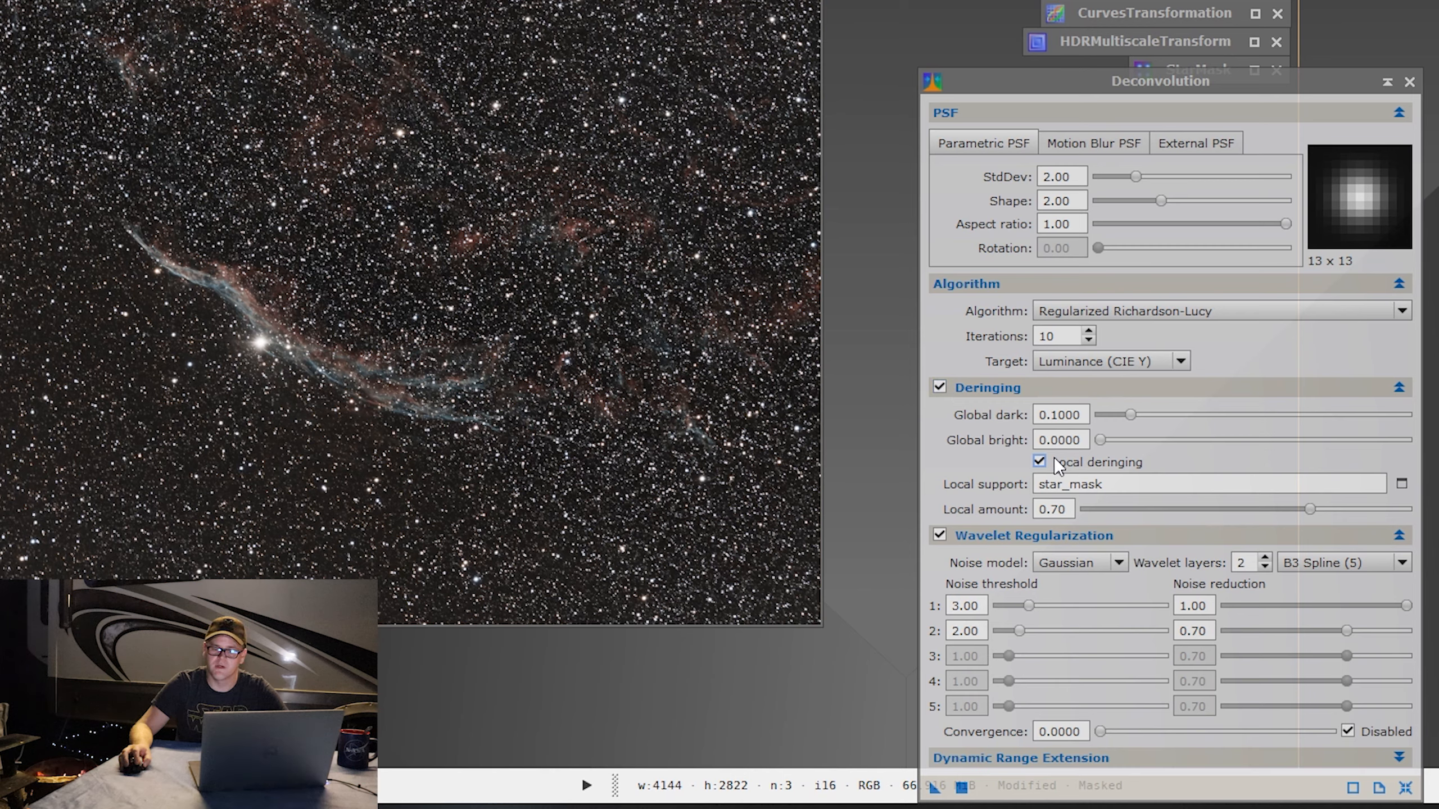
{"action": "left_click", "coordinate": [1401, 483]}
{"action": "left_click", "coordinate": [656, 260]}
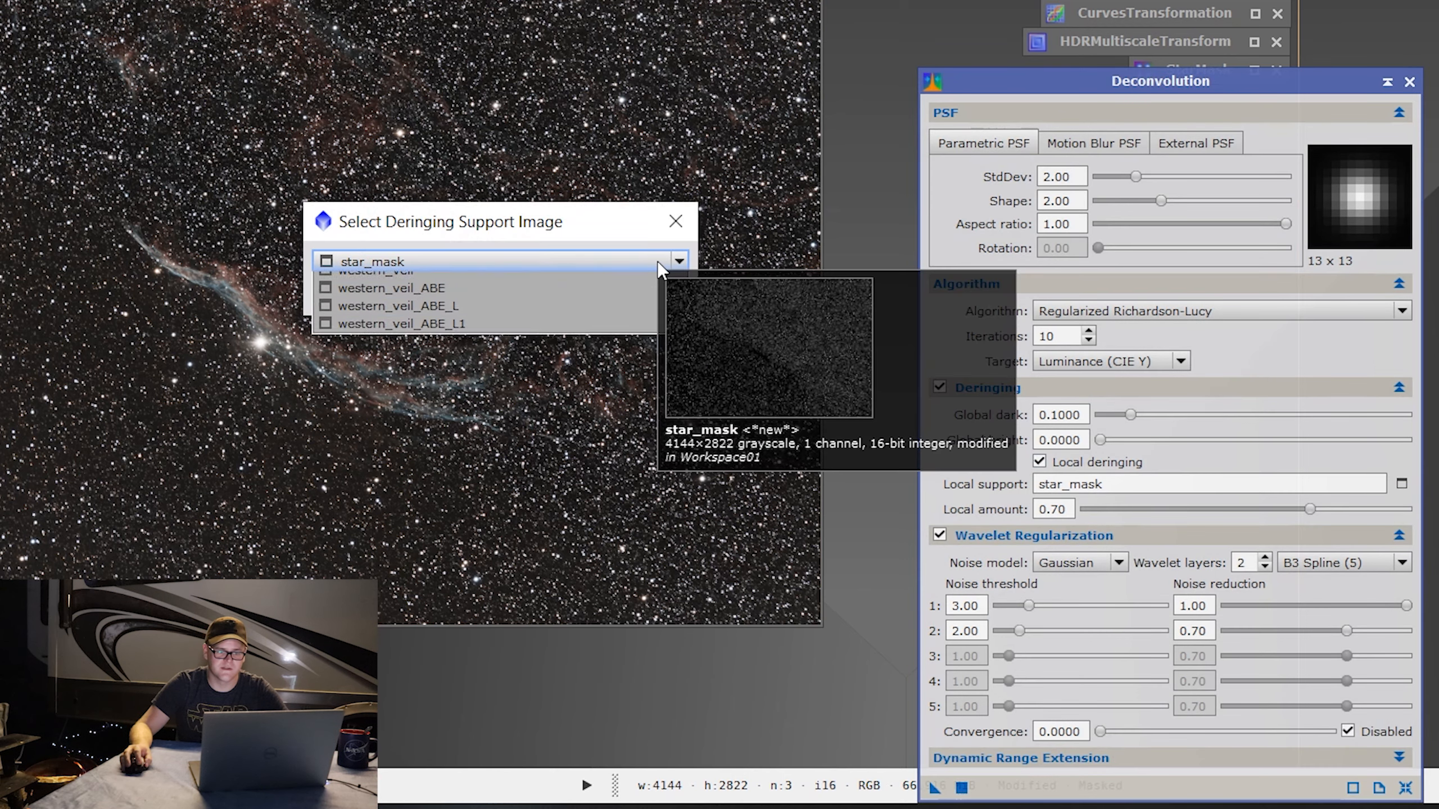
{"action": "left_click", "coordinate": [470, 317]}
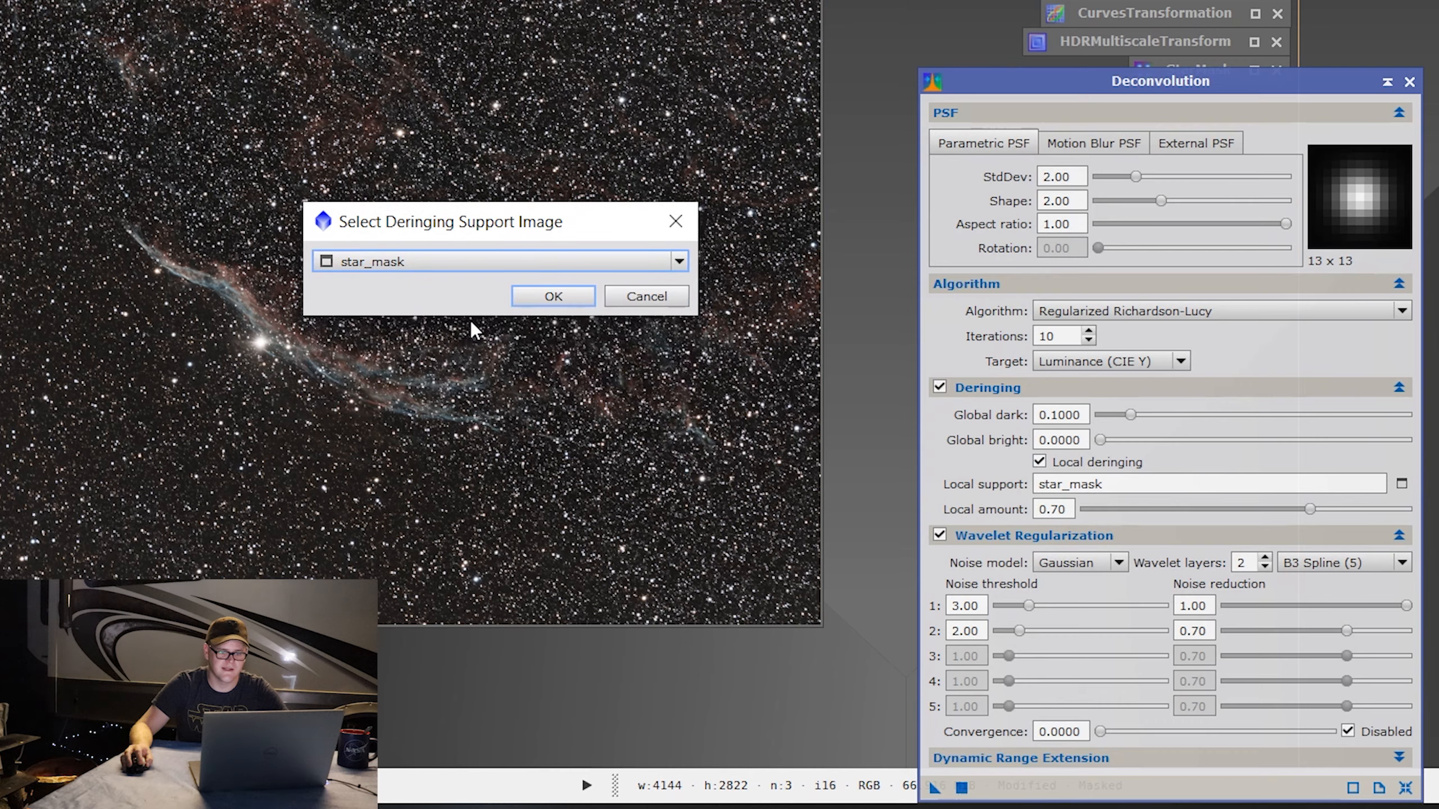
{"action": "left_click", "coordinate": [551, 296]}
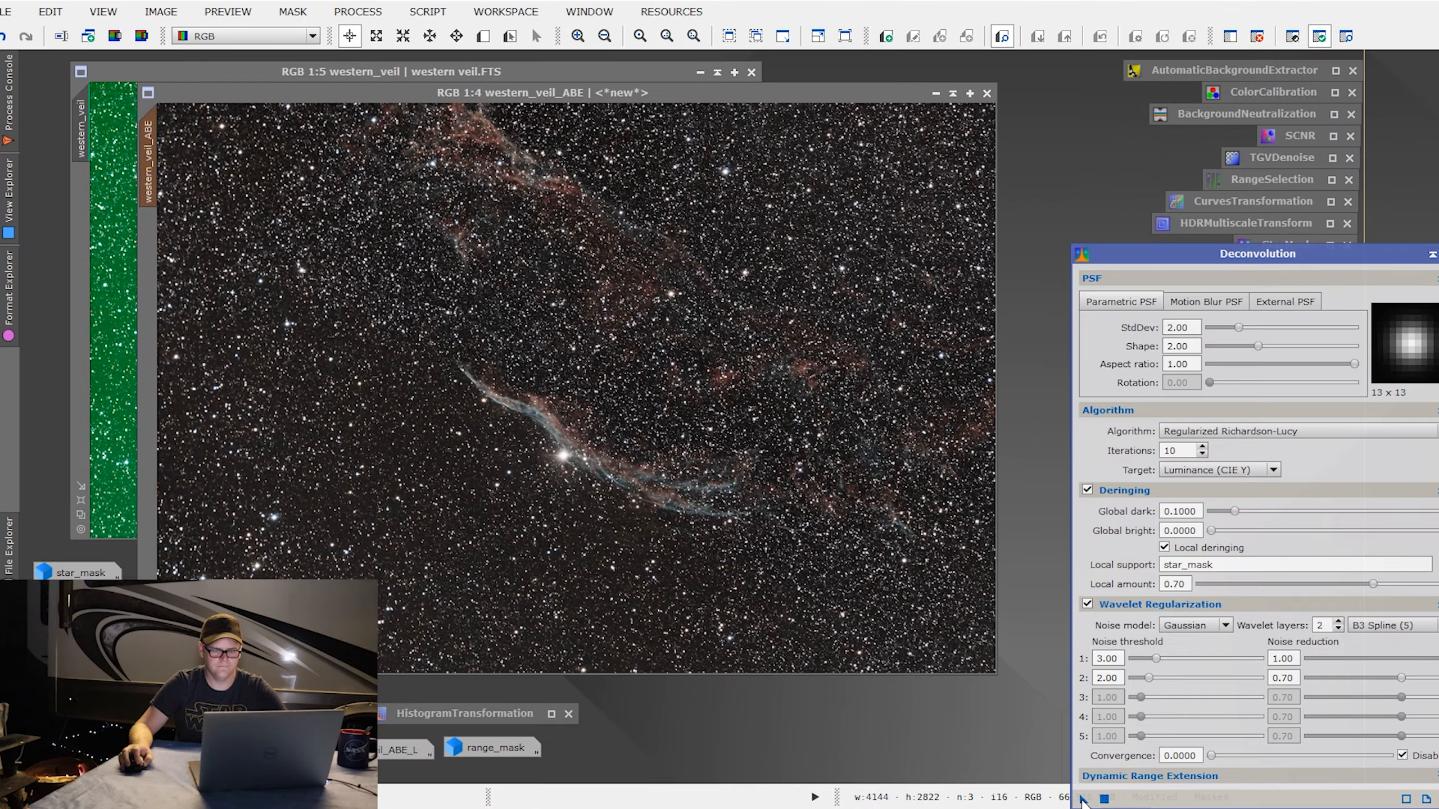
Step: Apply Deconvolution to western_veil_ABE and compare its stars before and after the process at 3:1 zoom
{"action": "scroll", "coordinate": [595, 486], "scroll_direction": "up", "scroll_amount": 5}
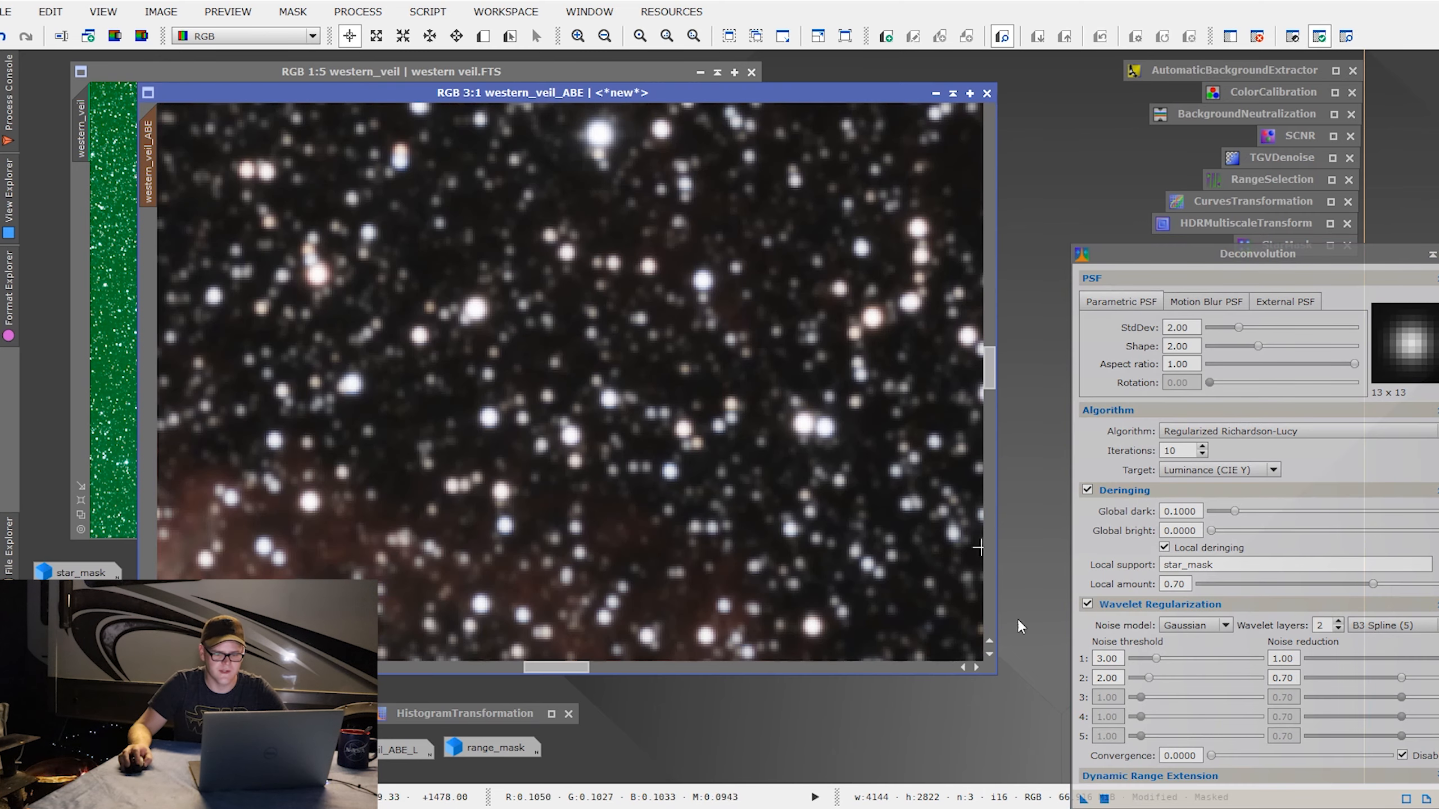
{"action": "left_click_drag", "start_coordinate": [1082, 799], "coordinate": [614, 331]}
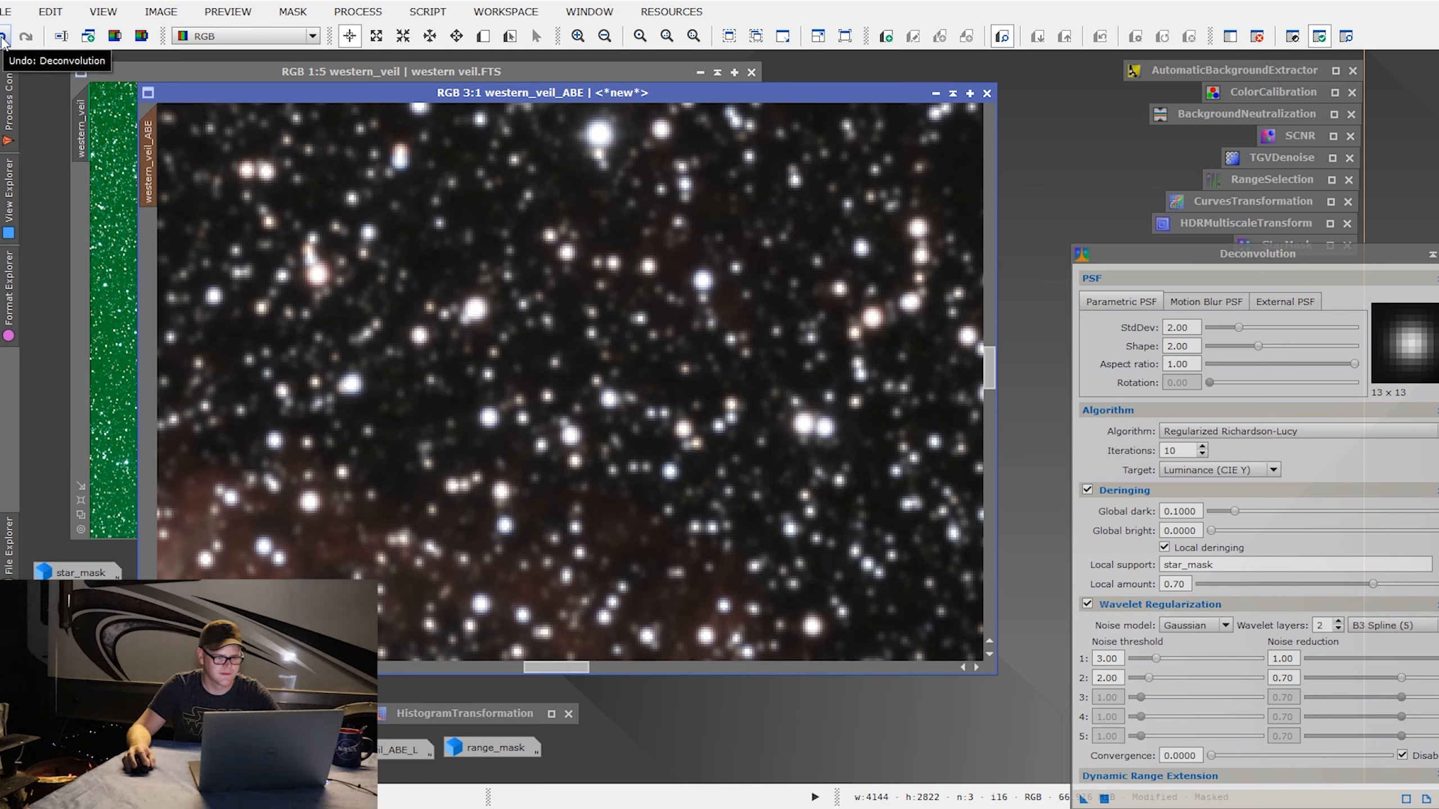
{"action": "left_click", "coordinate": [3, 39]}
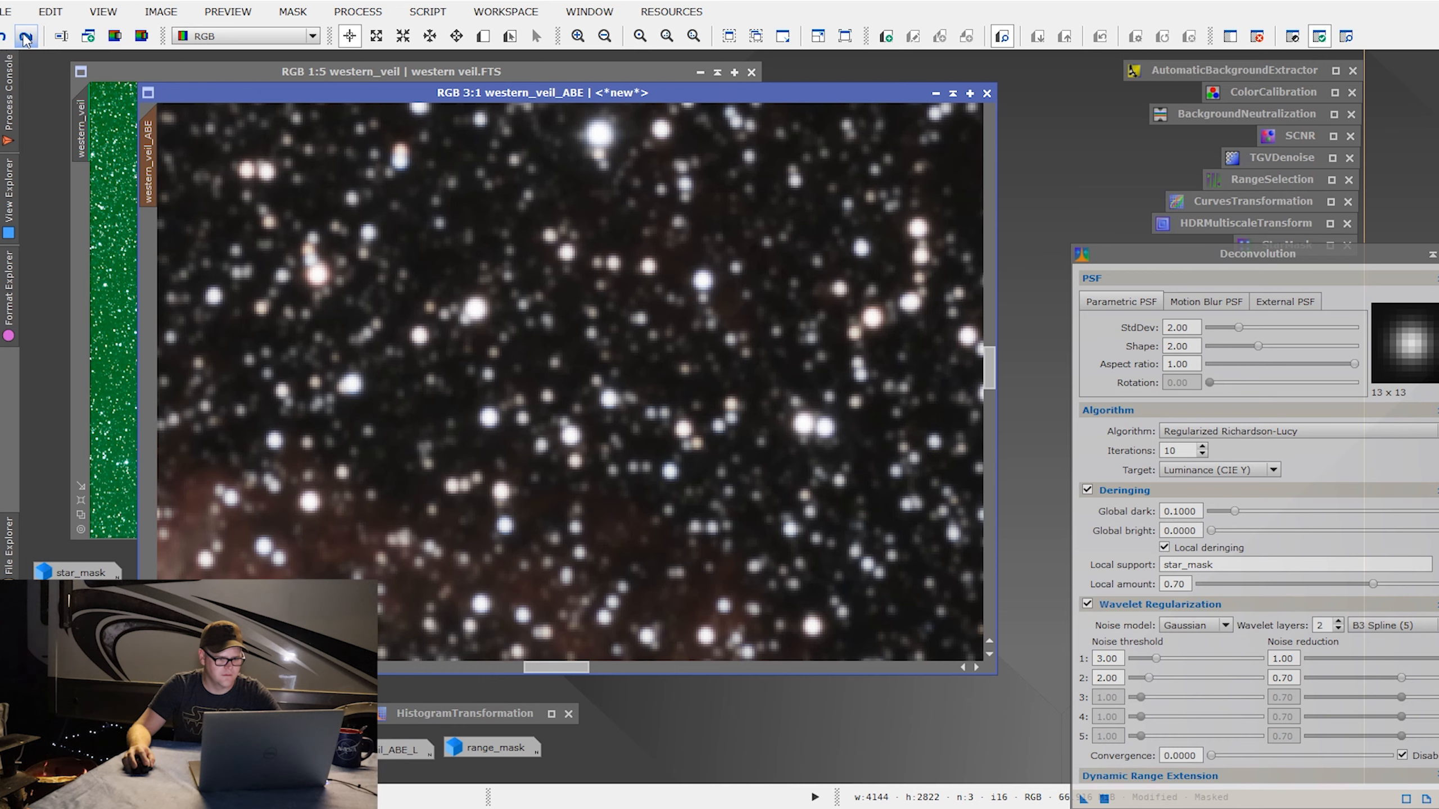
{"action": "left_click", "coordinate": [3, 38]}
{"action": "left_click", "coordinate": [23, 38]}
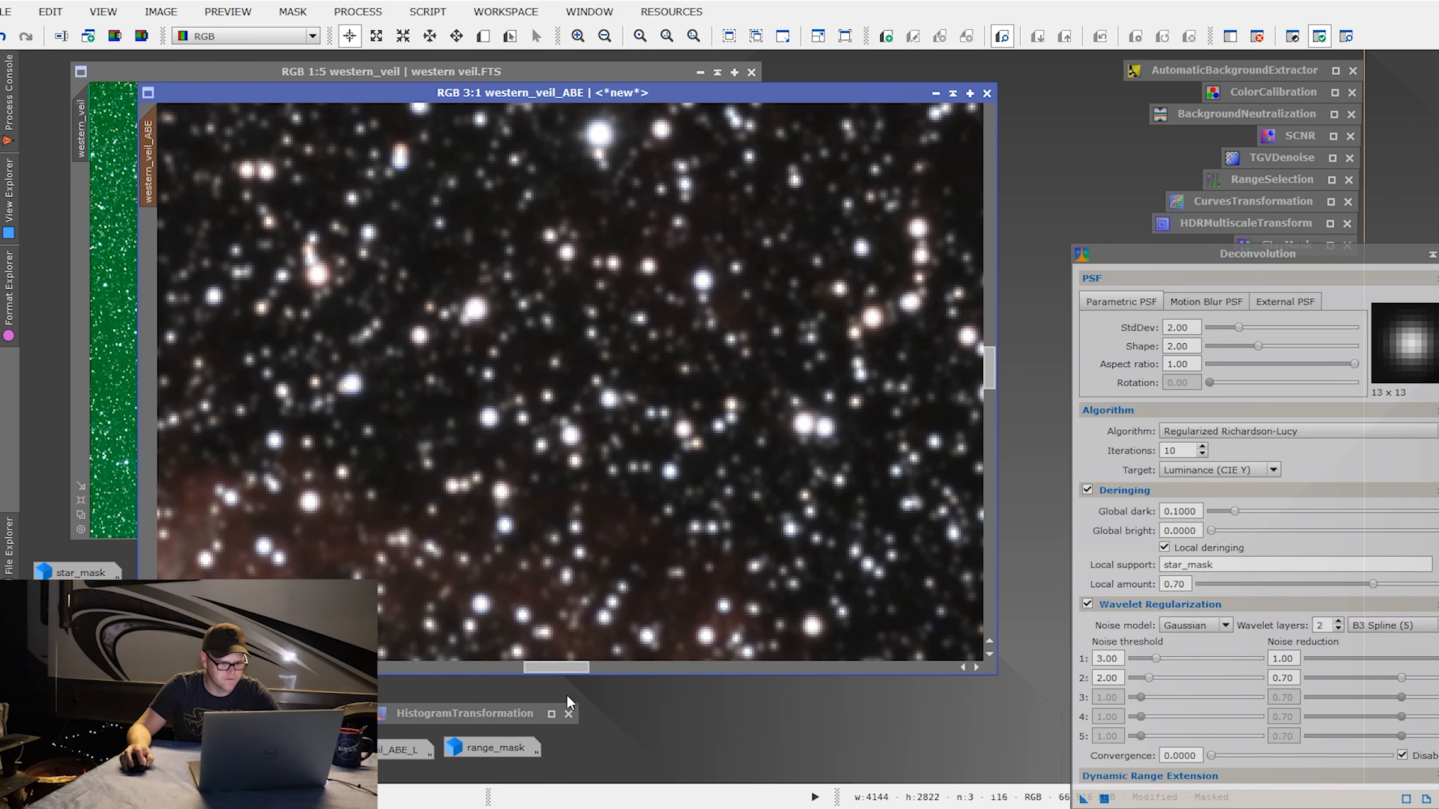
{"action": "left_click_drag", "start_coordinate": [555, 674], "coordinate": [786, 669]}
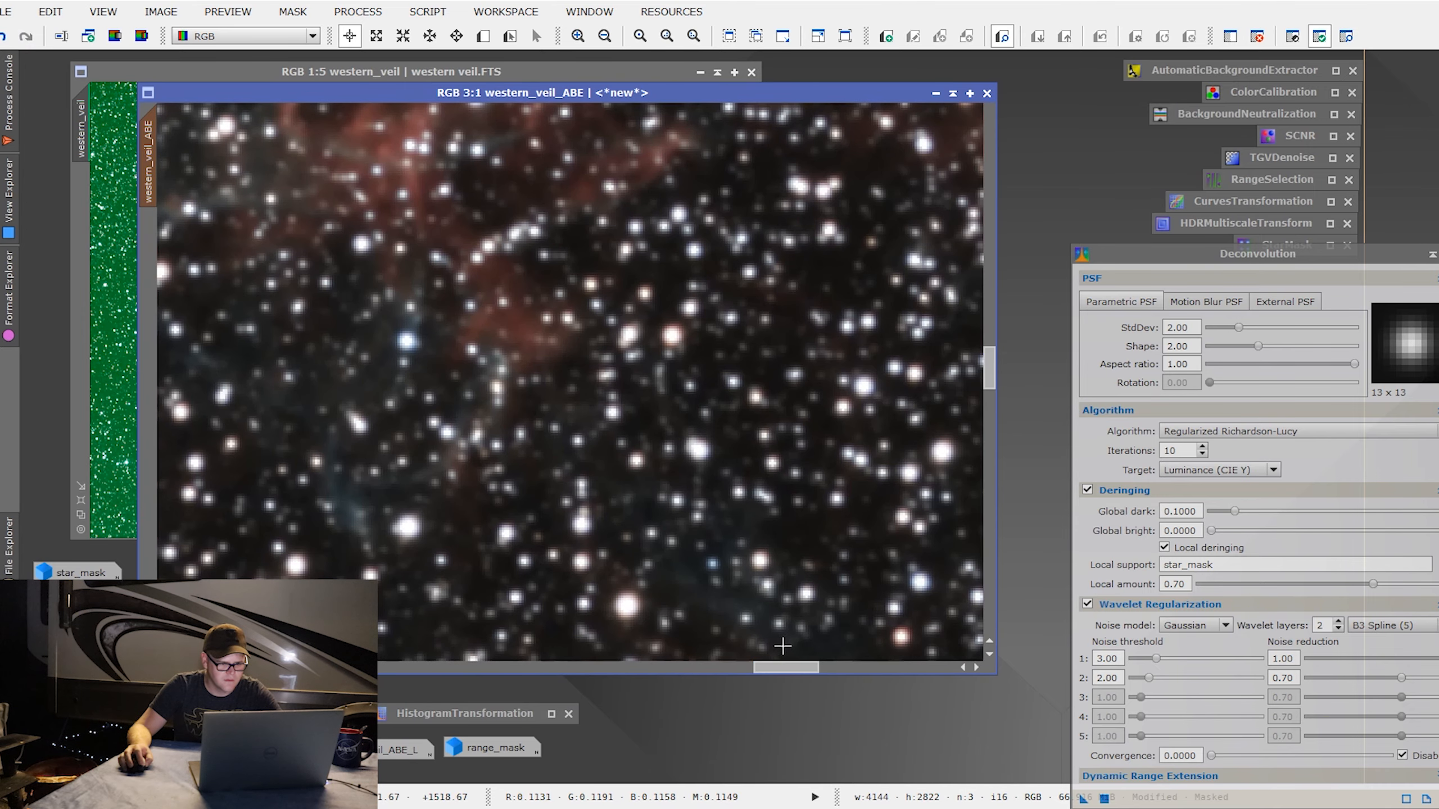
Step: Compare the stars in western_veil_ABE before and after Deconvolution at 5:1 zoom in another region, keeping the sharpened version
{"action": "left_click", "coordinate": [4, 37]}
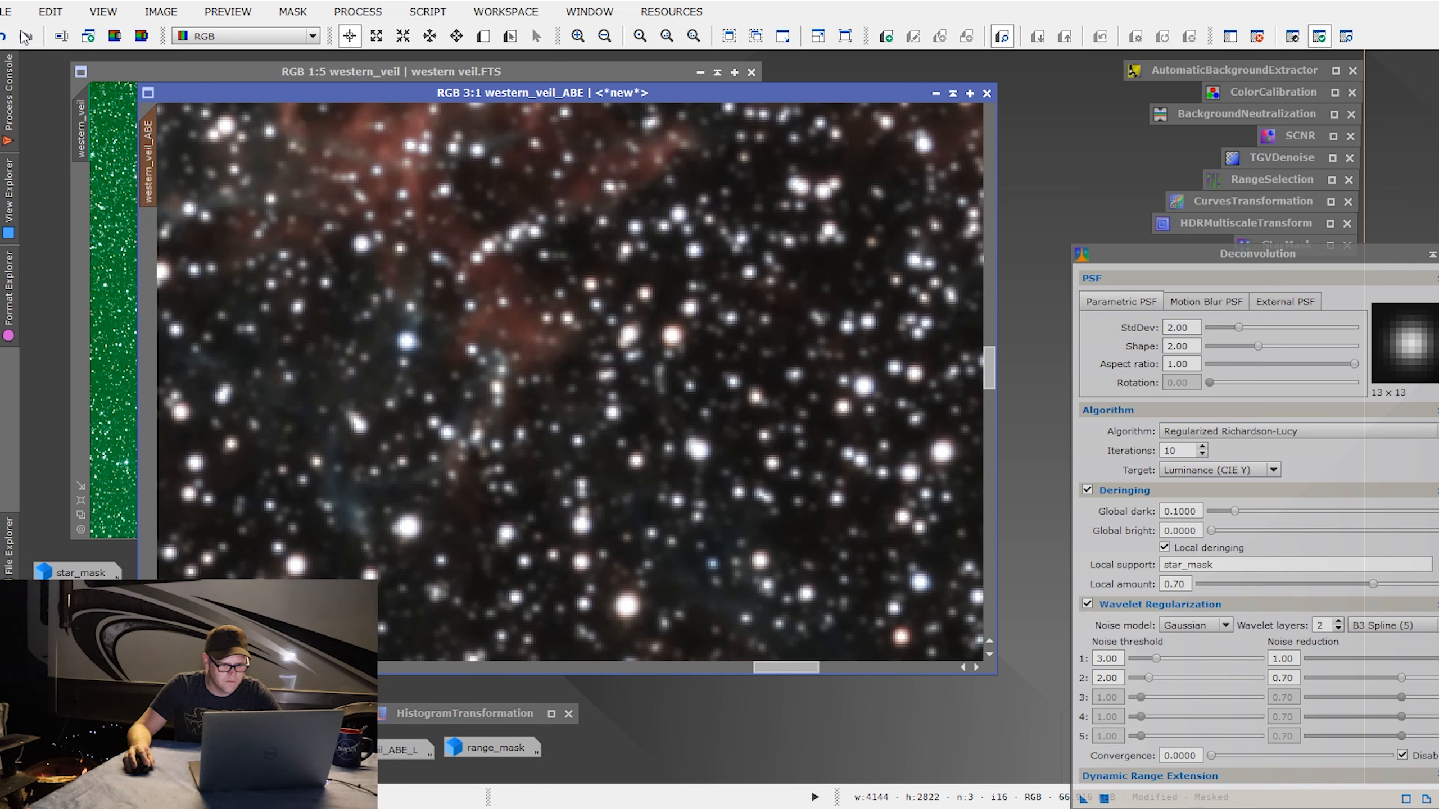
{"action": "scroll", "coordinate": [807, 523], "scroll_direction": "up", "scroll_amount": 2}
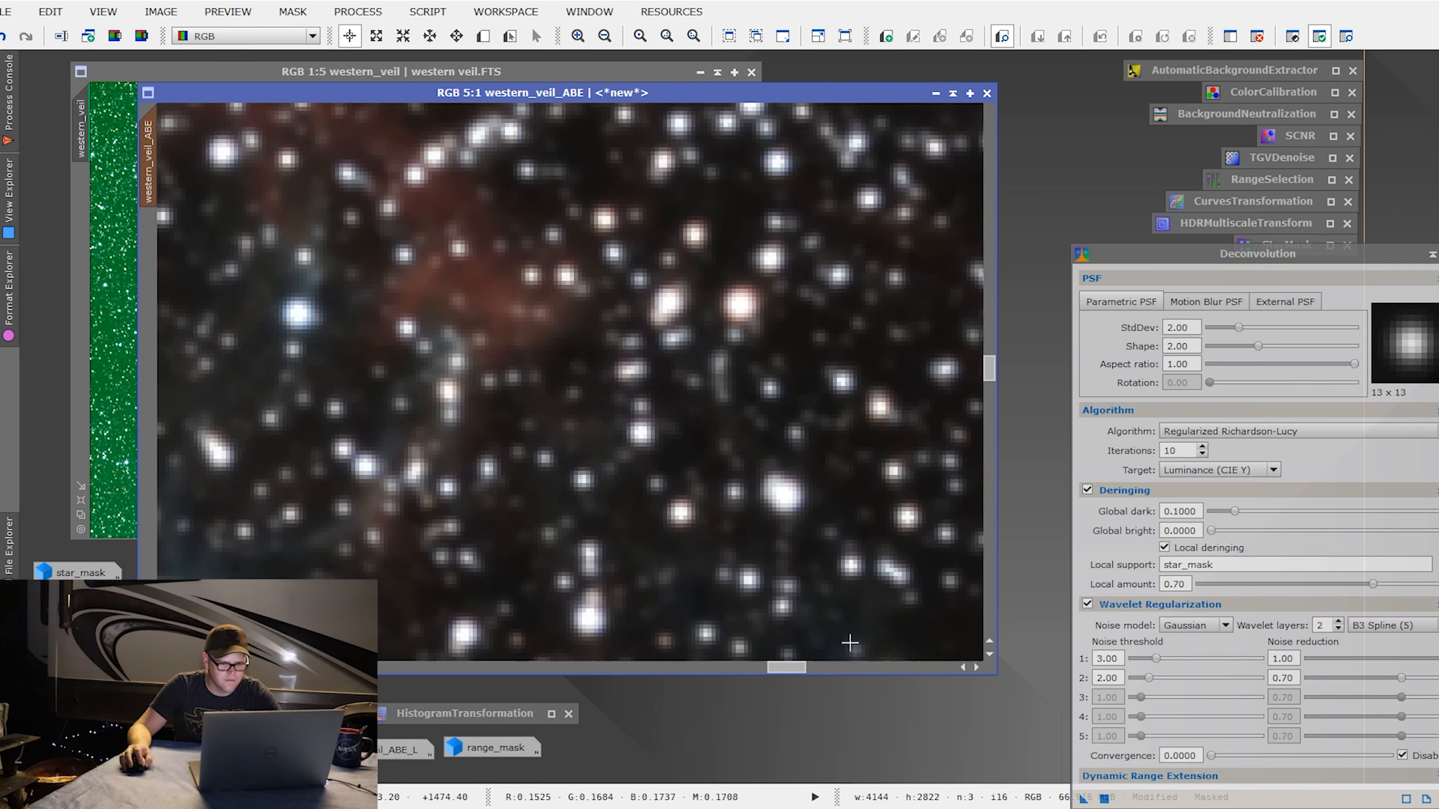
{"action": "left_click_drag", "start_coordinate": [988, 369], "coordinate": [979, 475]}
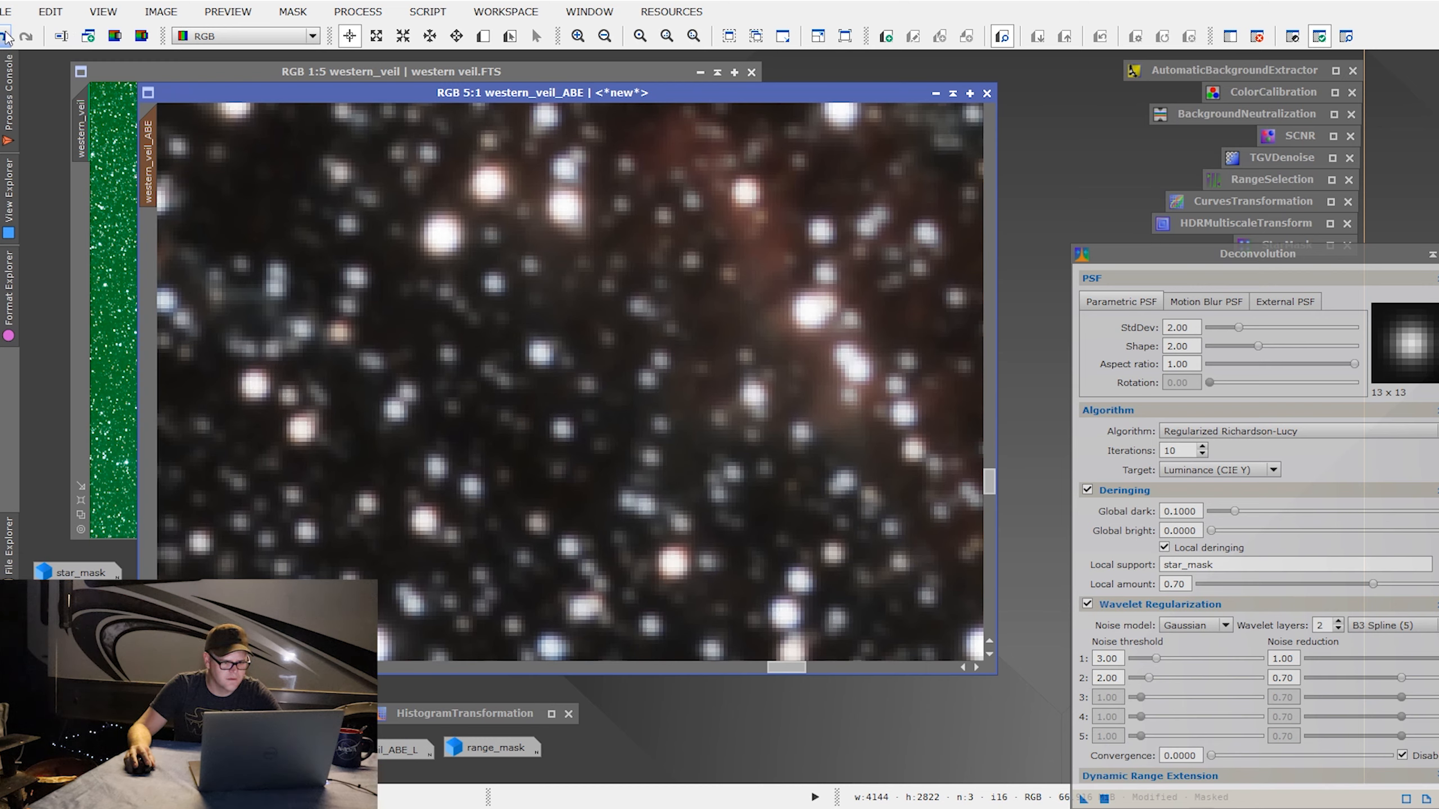
{"action": "left_click", "coordinate": [24, 32]}
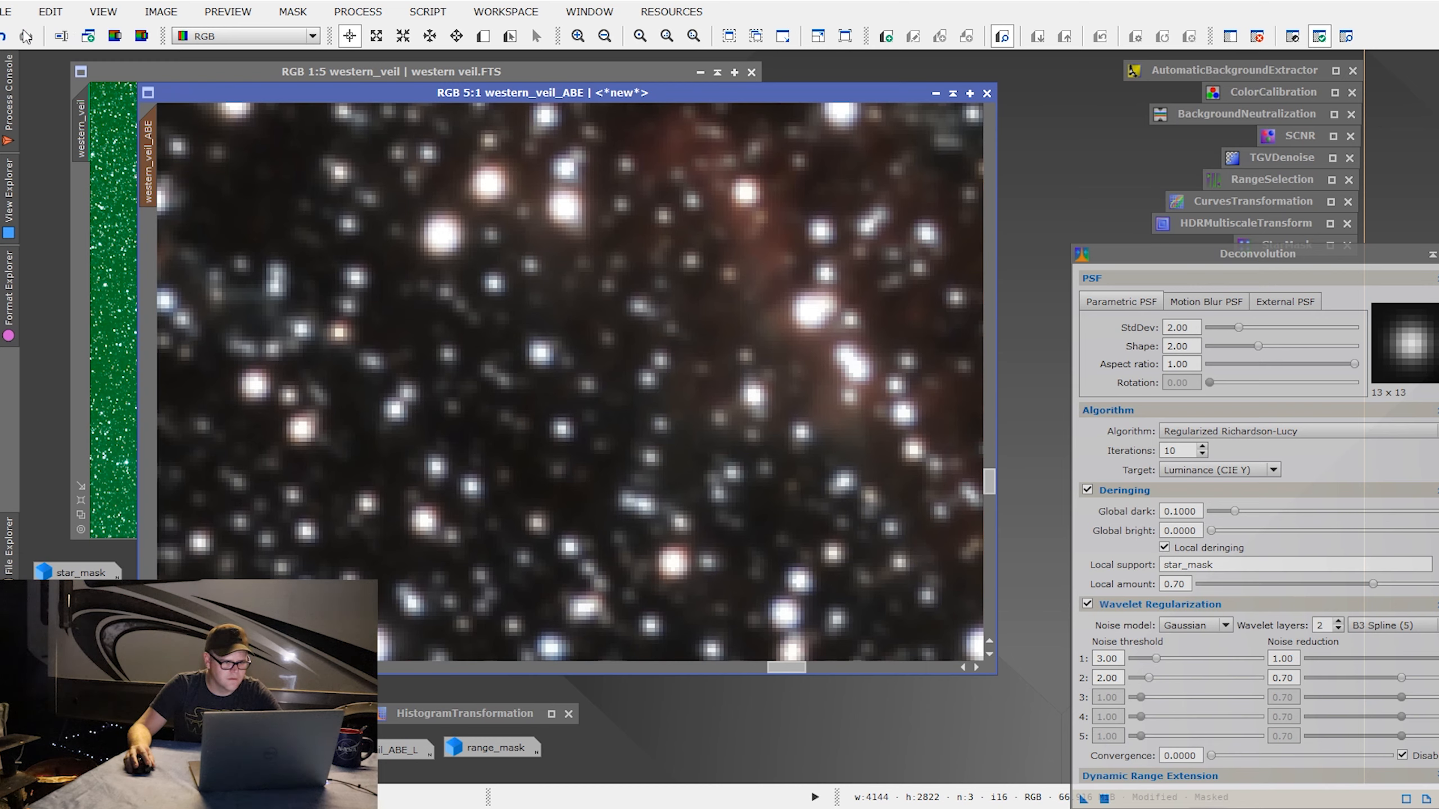
{"action": "left_click", "coordinate": [6, 38]}
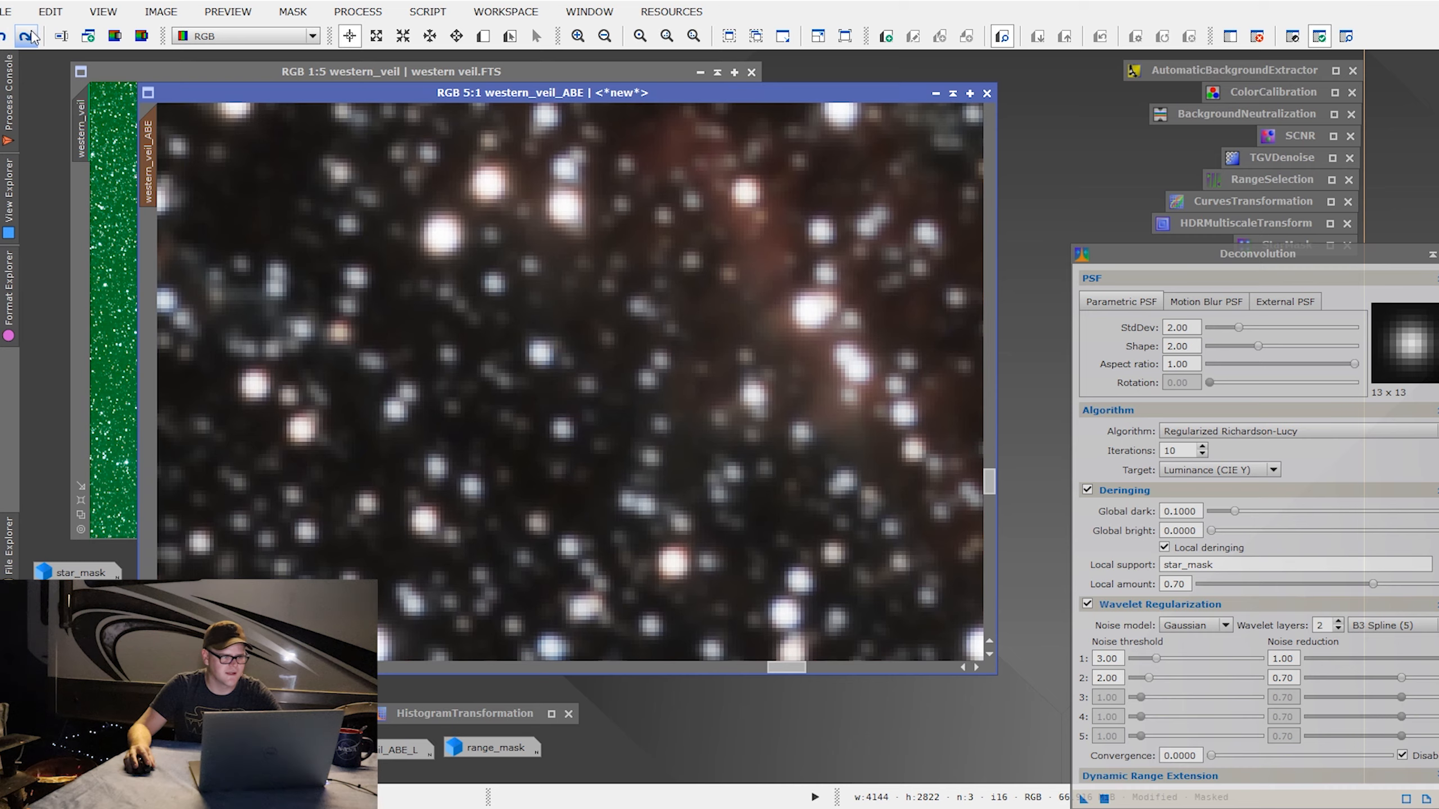
{"action": "left_click", "coordinate": [34, 36]}
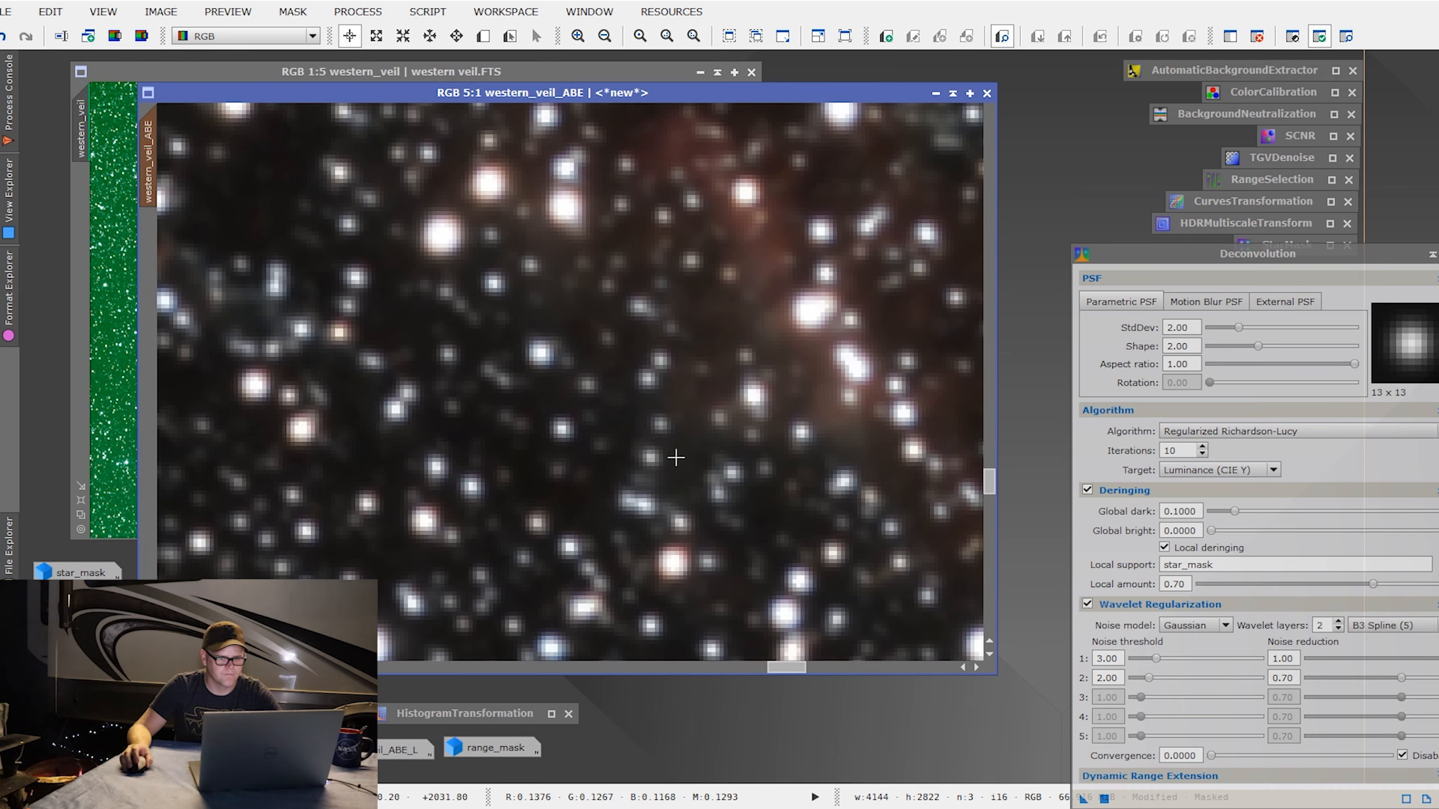
{"action": "scroll", "coordinate": [675, 457], "scroll_direction": "down", "scroll_amount": 6}
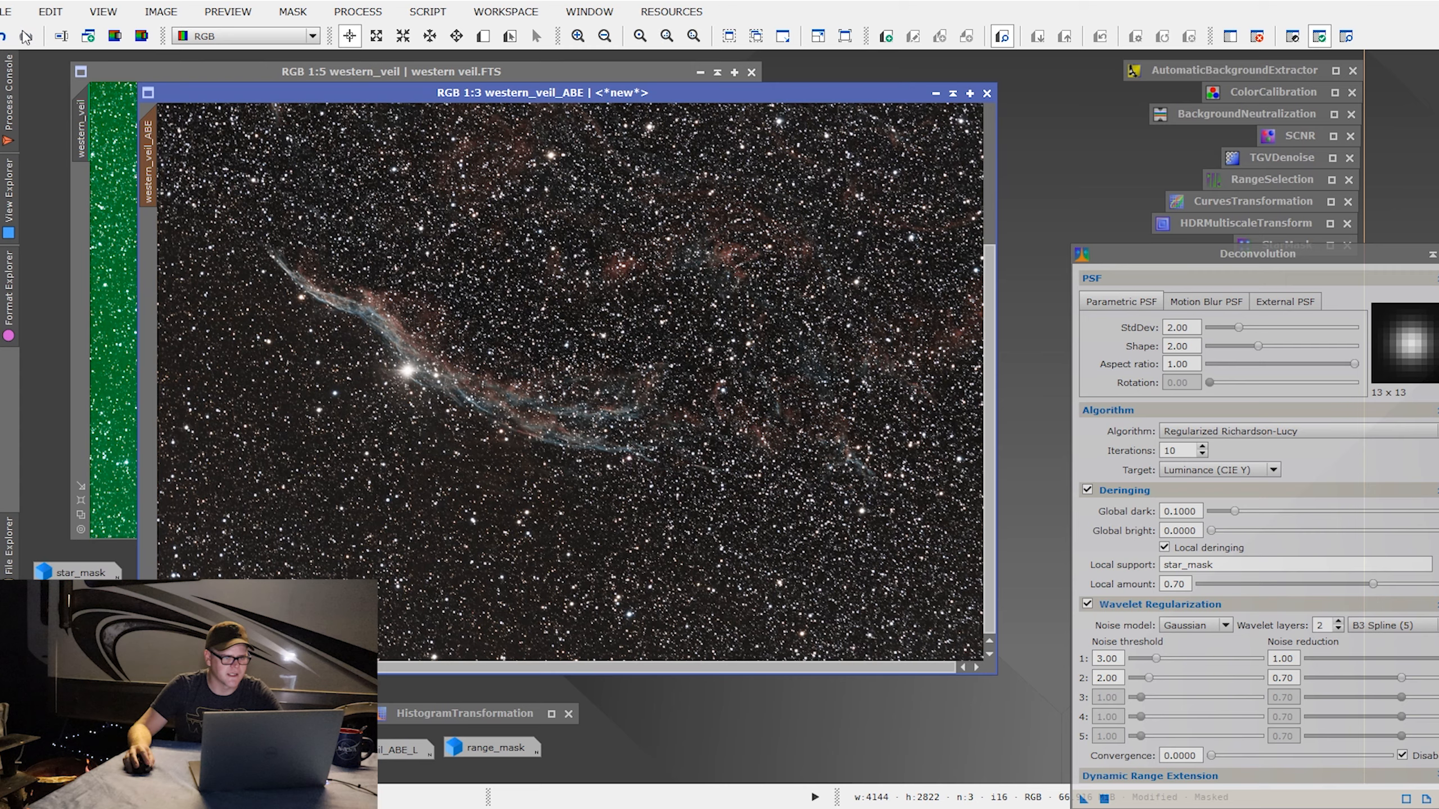
Step: Collapse Deconvolution and park it beneath the other collapsed process windows, clear of western_veil_ABE
{"action": "left_click_drag", "start_coordinate": [523, 99], "coordinate": [507, 103]}
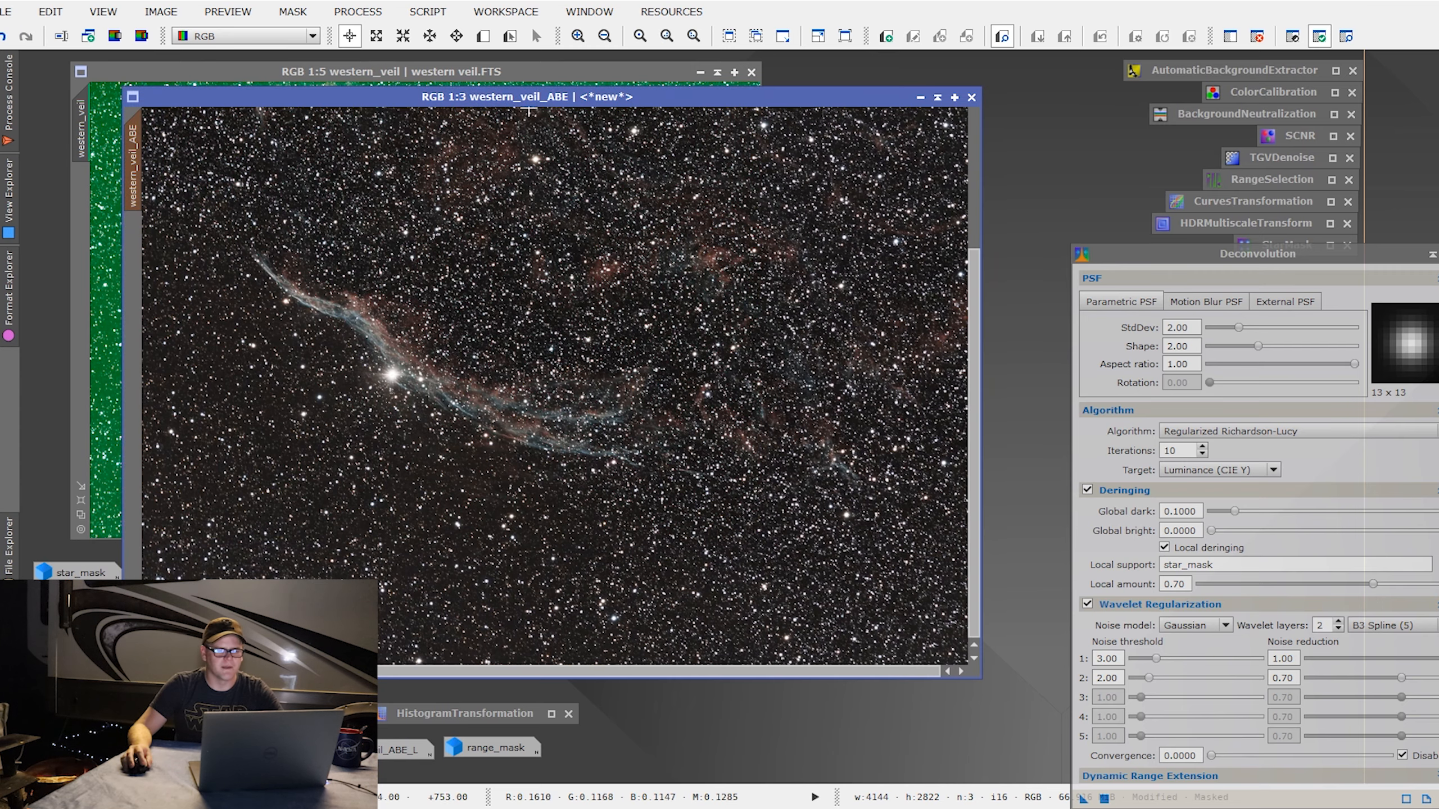
{"action": "left_click", "coordinate": [1431, 256]}
{"action": "left_click_drag", "start_coordinate": [1277, 530], "coordinate": [1284, 267]}
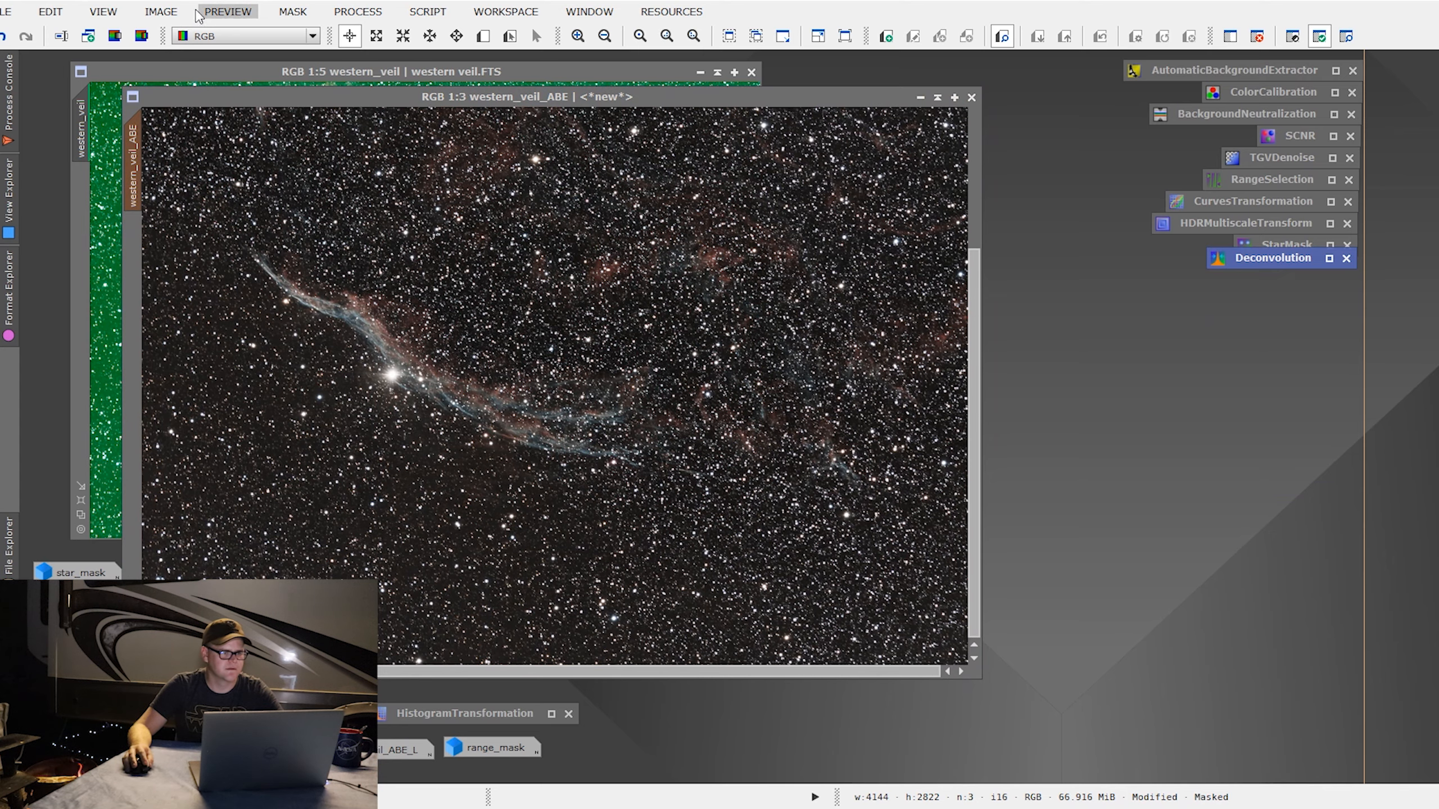
Step: Replace the lightness mask on western_veil_ABE with star_mask and check the mask overlay before hiding it again
{"action": "left_click", "coordinate": [229, 14]}
{"action": "mouse_move", "coordinate": [301, 15]}
{"action": "left_click", "coordinate": [326, 57]}
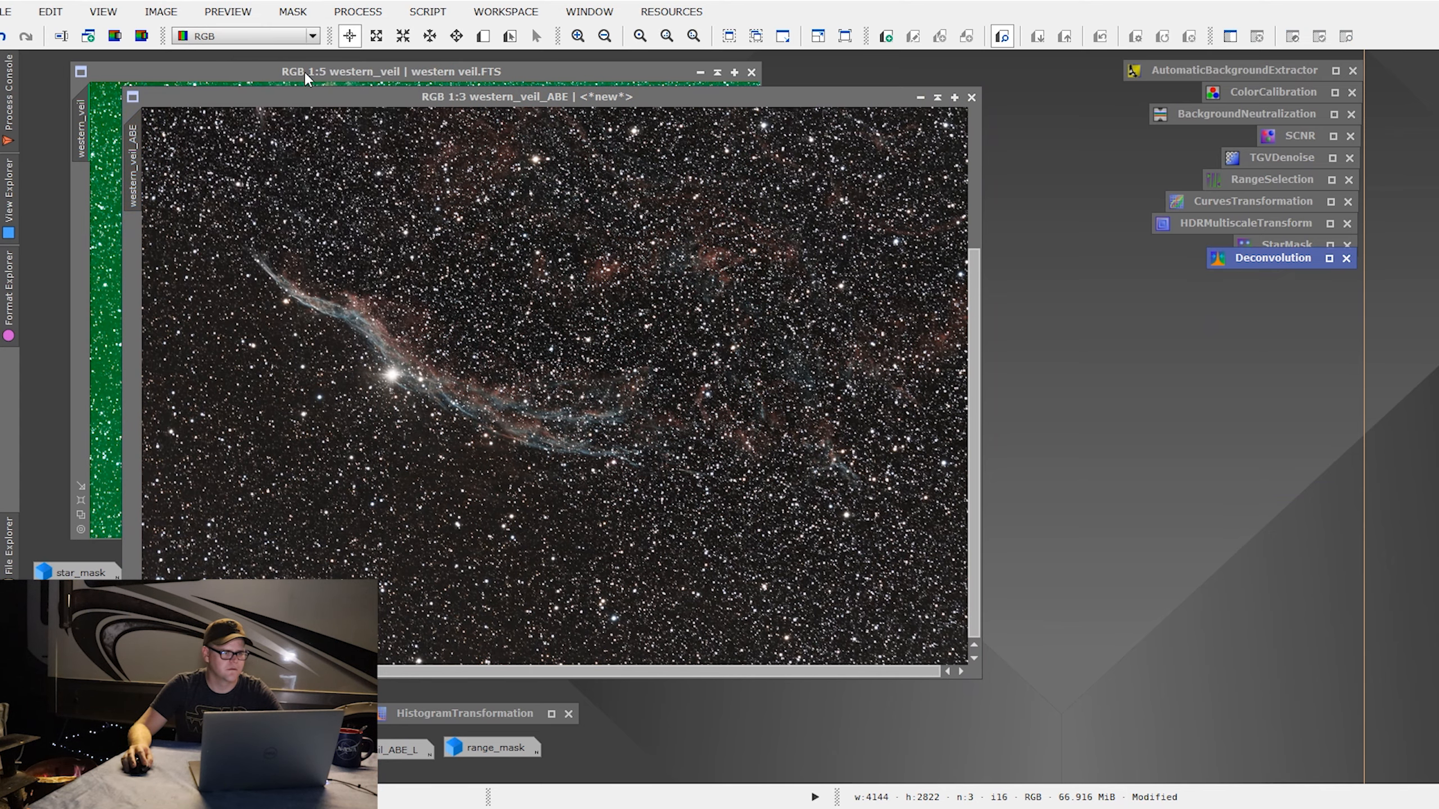
{"action": "left_click_drag", "start_coordinate": [320, 105], "coordinate": [413, 119]}
{"action": "double_click", "coordinate": [80, 572]}
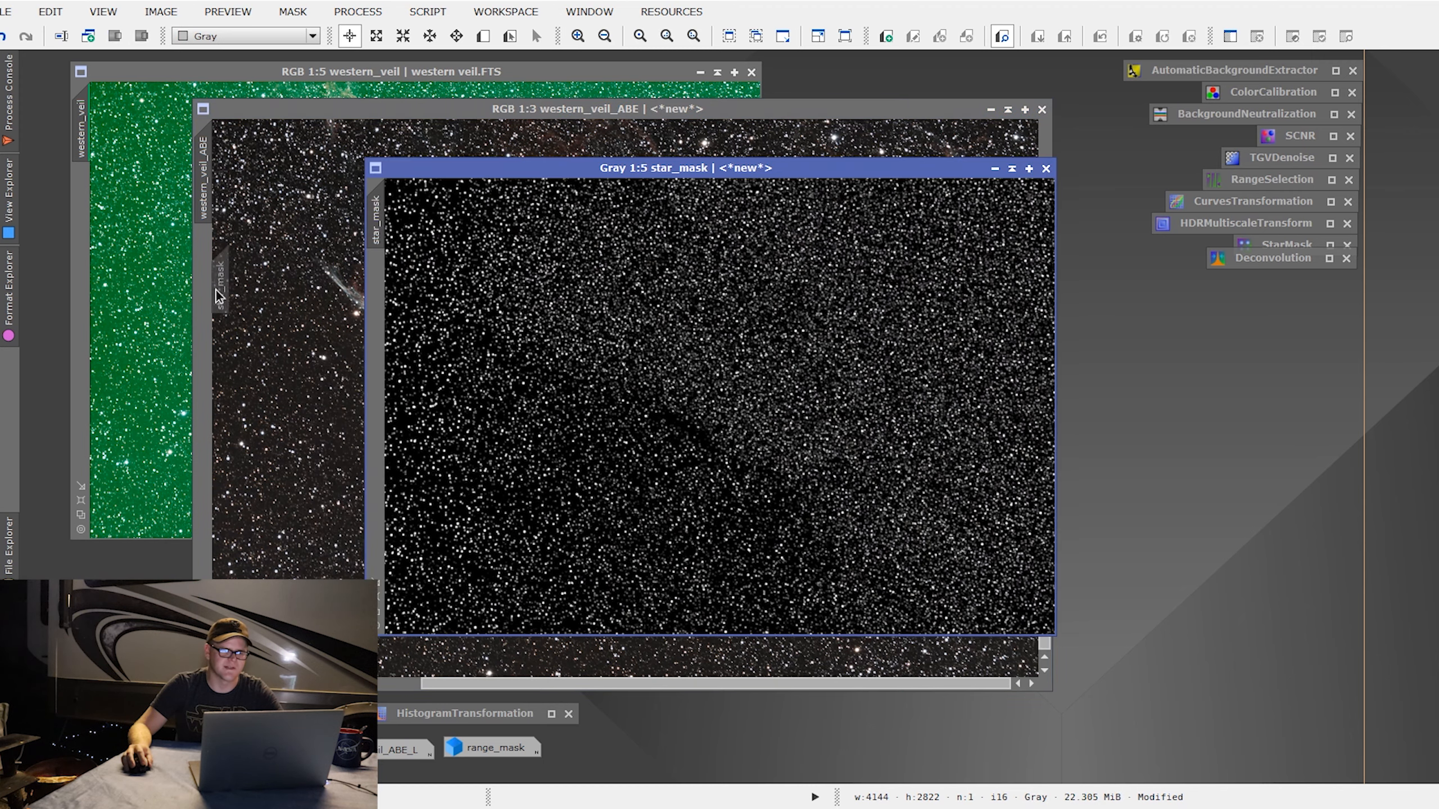
{"action": "left_click", "coordinate": [991, 170]}
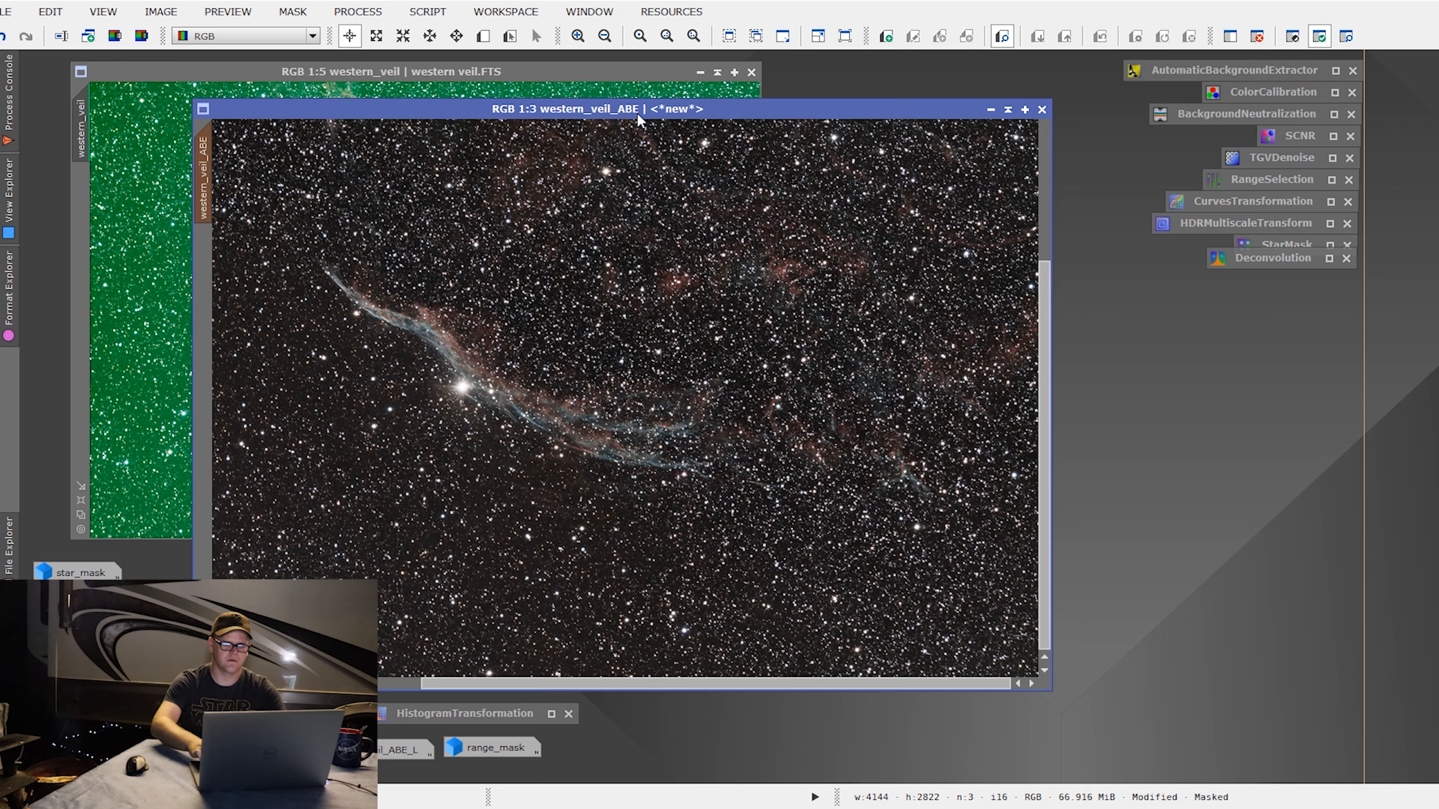
{"action": "key", "text": "ctrl+k"}
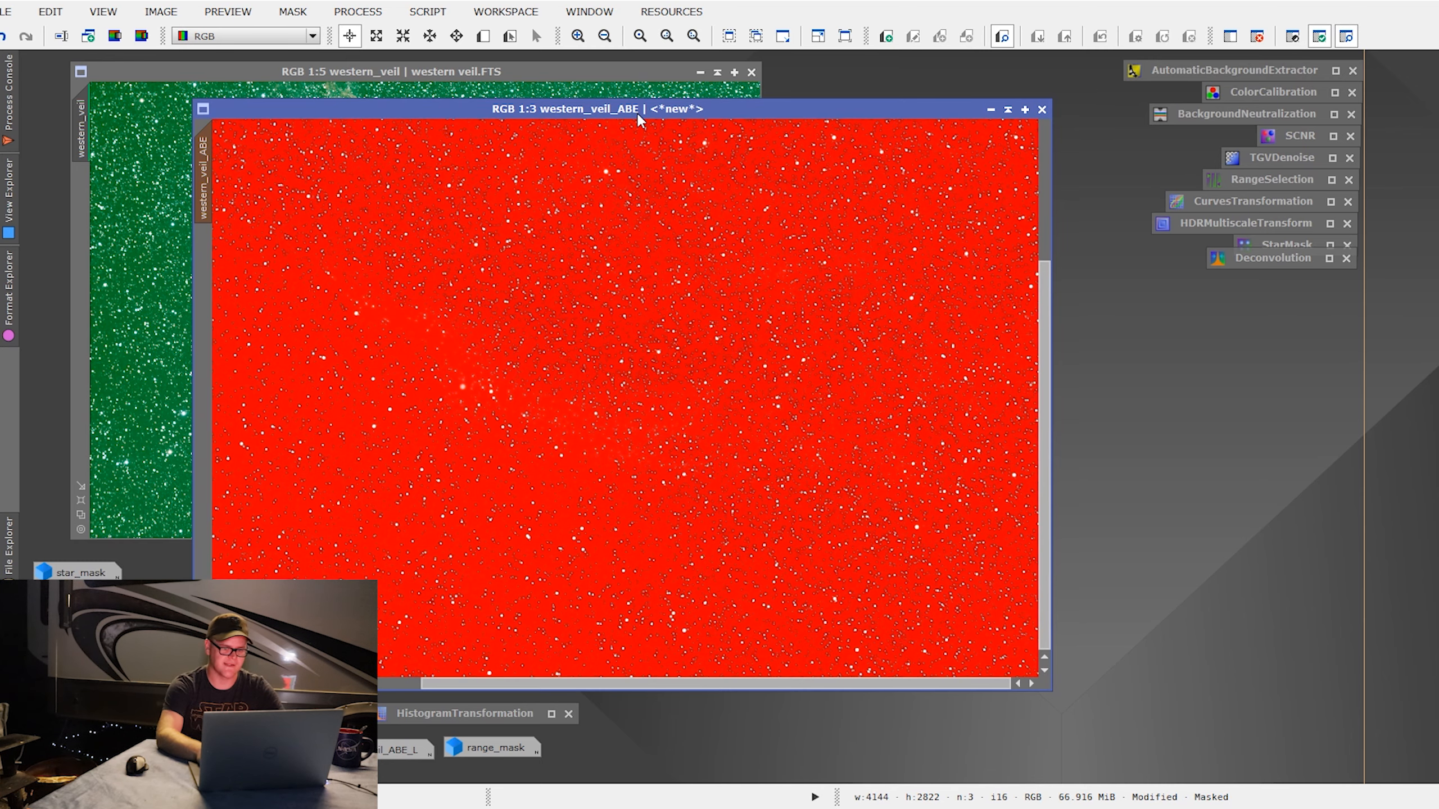
{"action": "key", "text": "ctrl+k"}
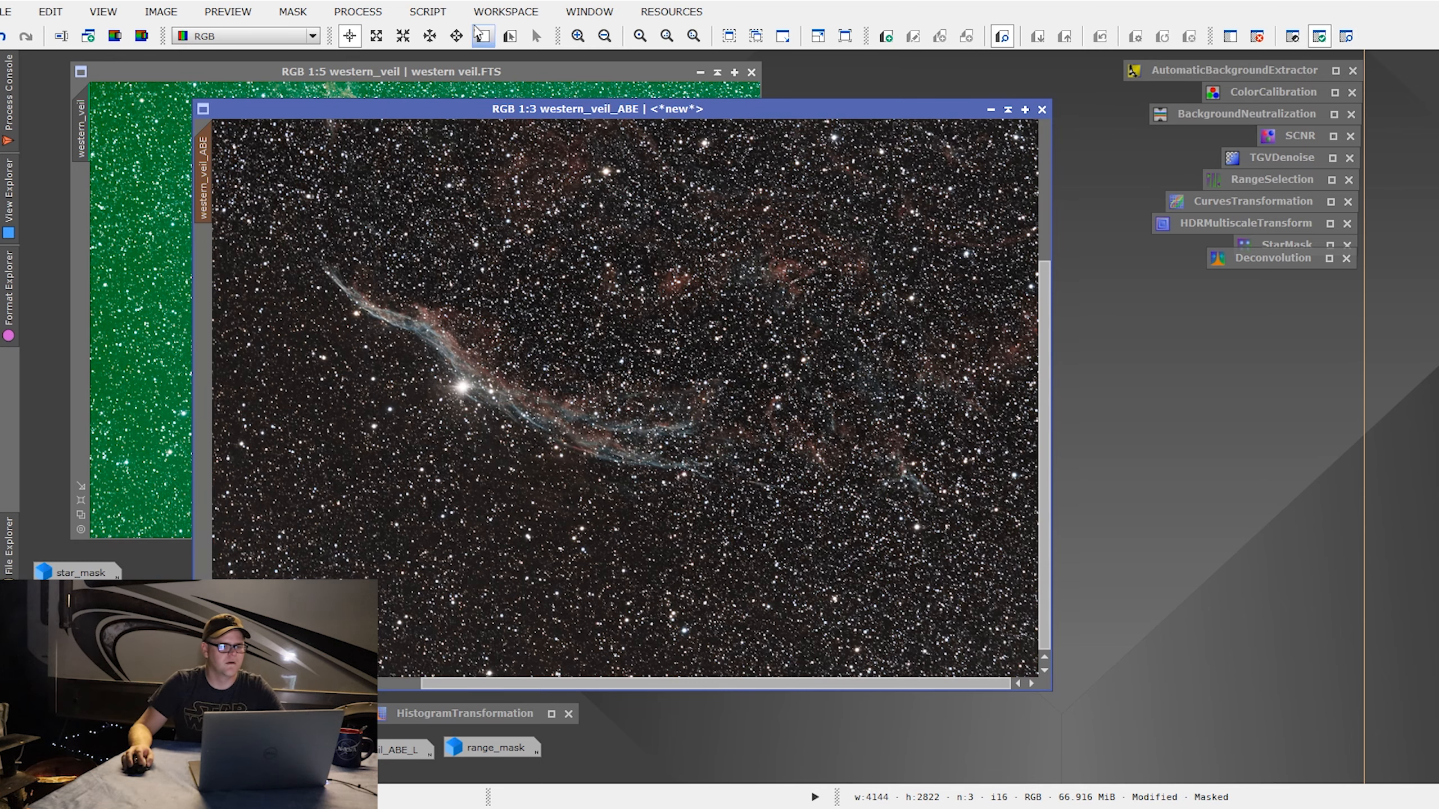
Step: Open MorphologicalTransformation and choose Morphological Selection as its operator
{"action": "left_click", "coordinate": [358, 11]}
{"action": "mouse_move", "coordinate": [390, 36]}
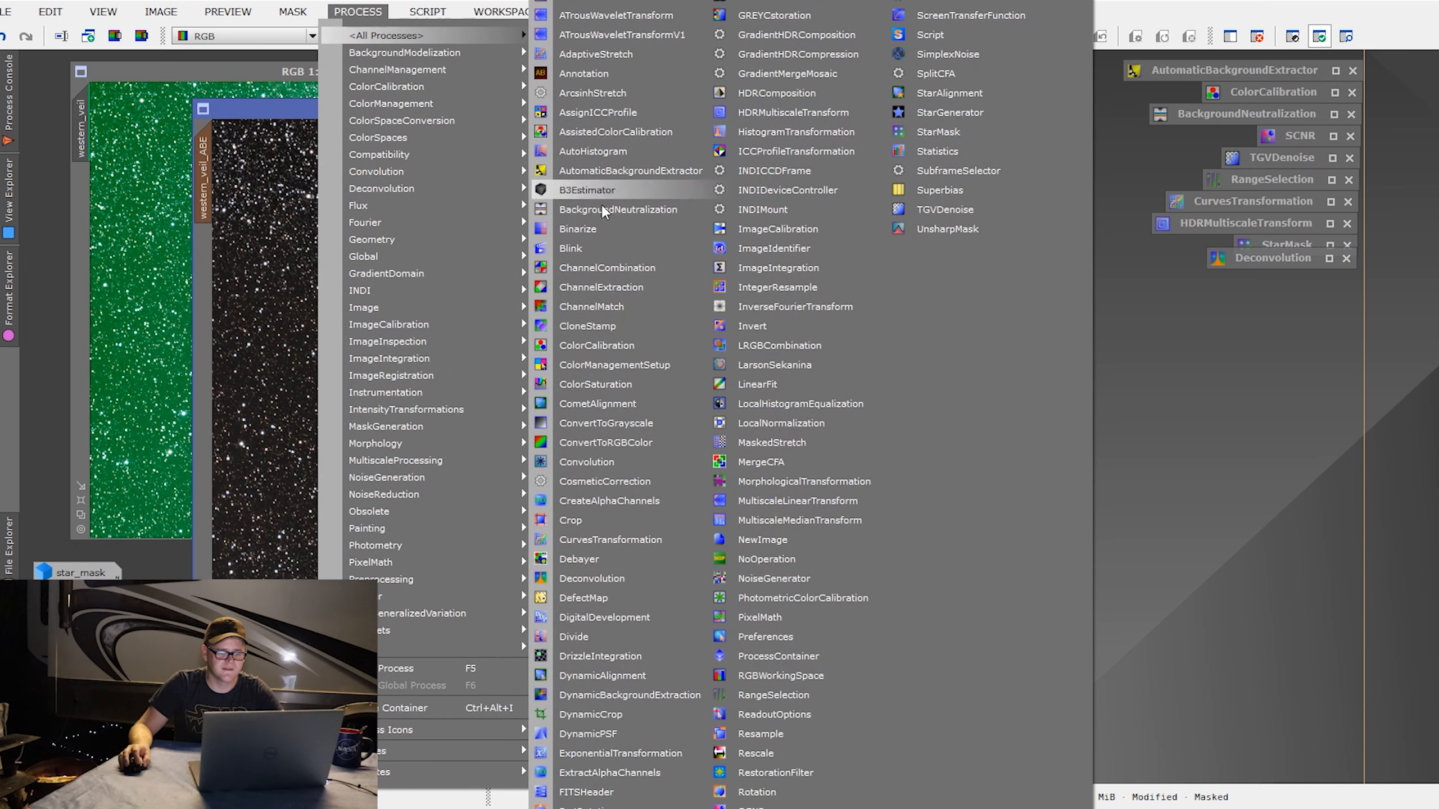
{"action": "left_click", "coordinate": [816, 483]}
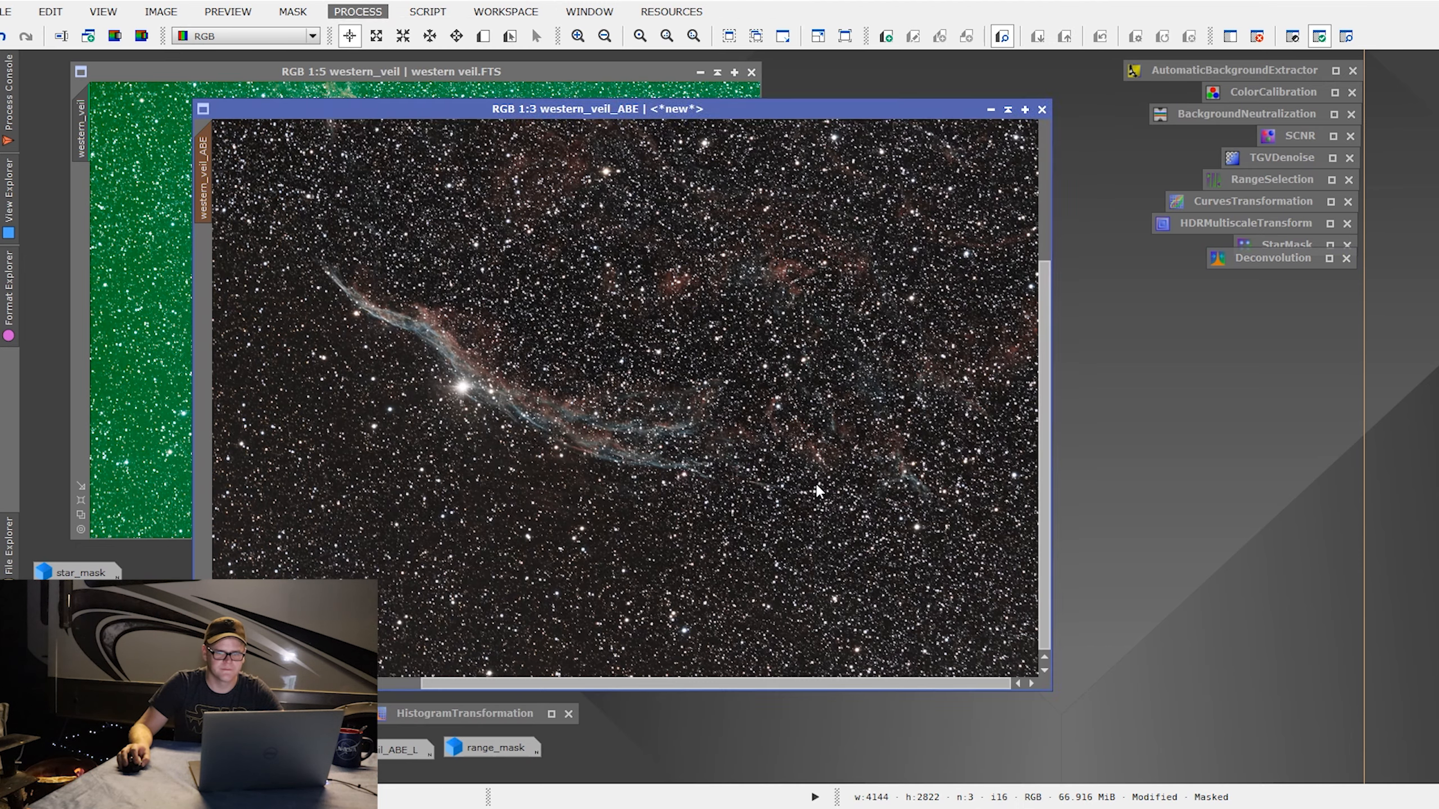
{"action": "left_click", "coordinate": [1252, 421]}
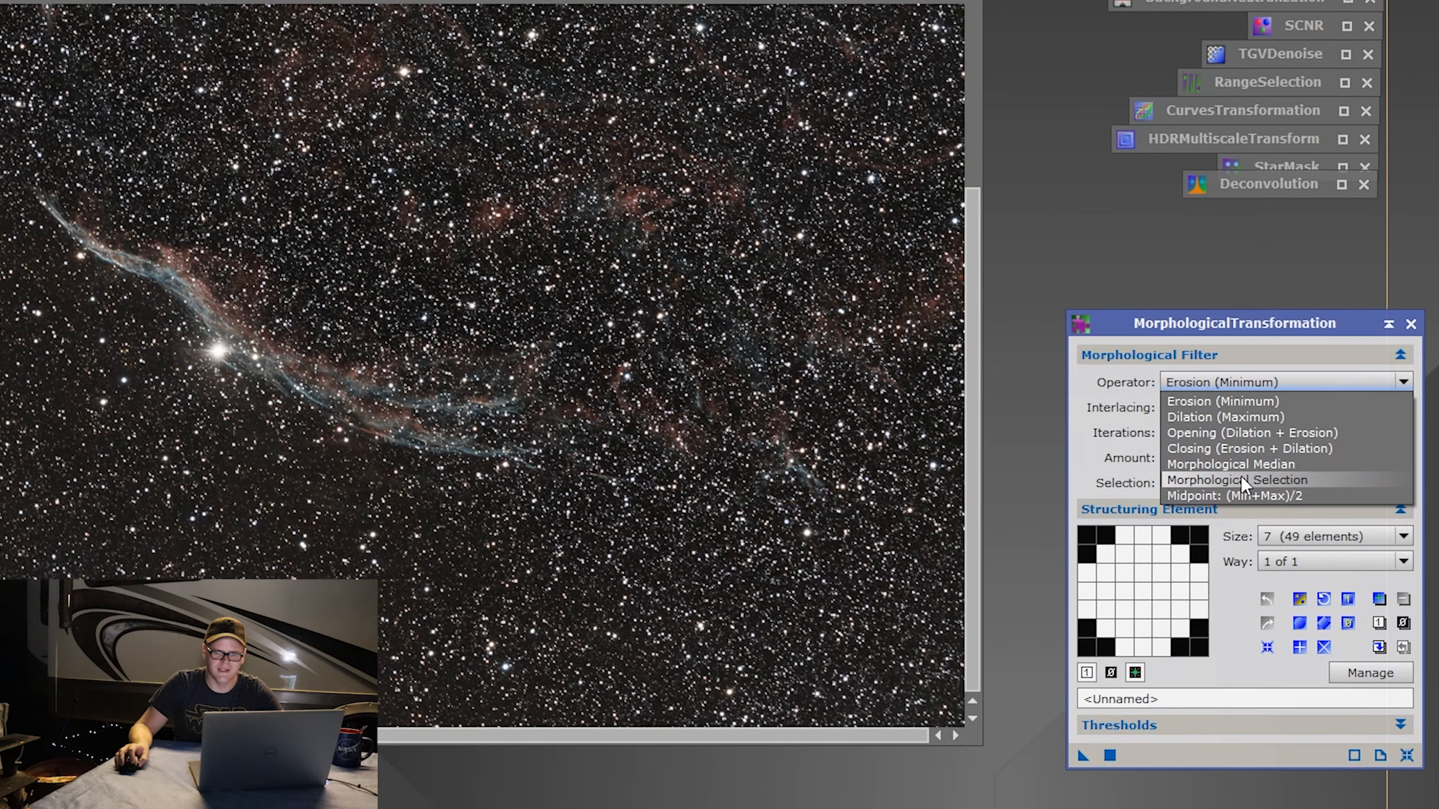
{"action": "left_click", "coordinate": [1241, 482]}
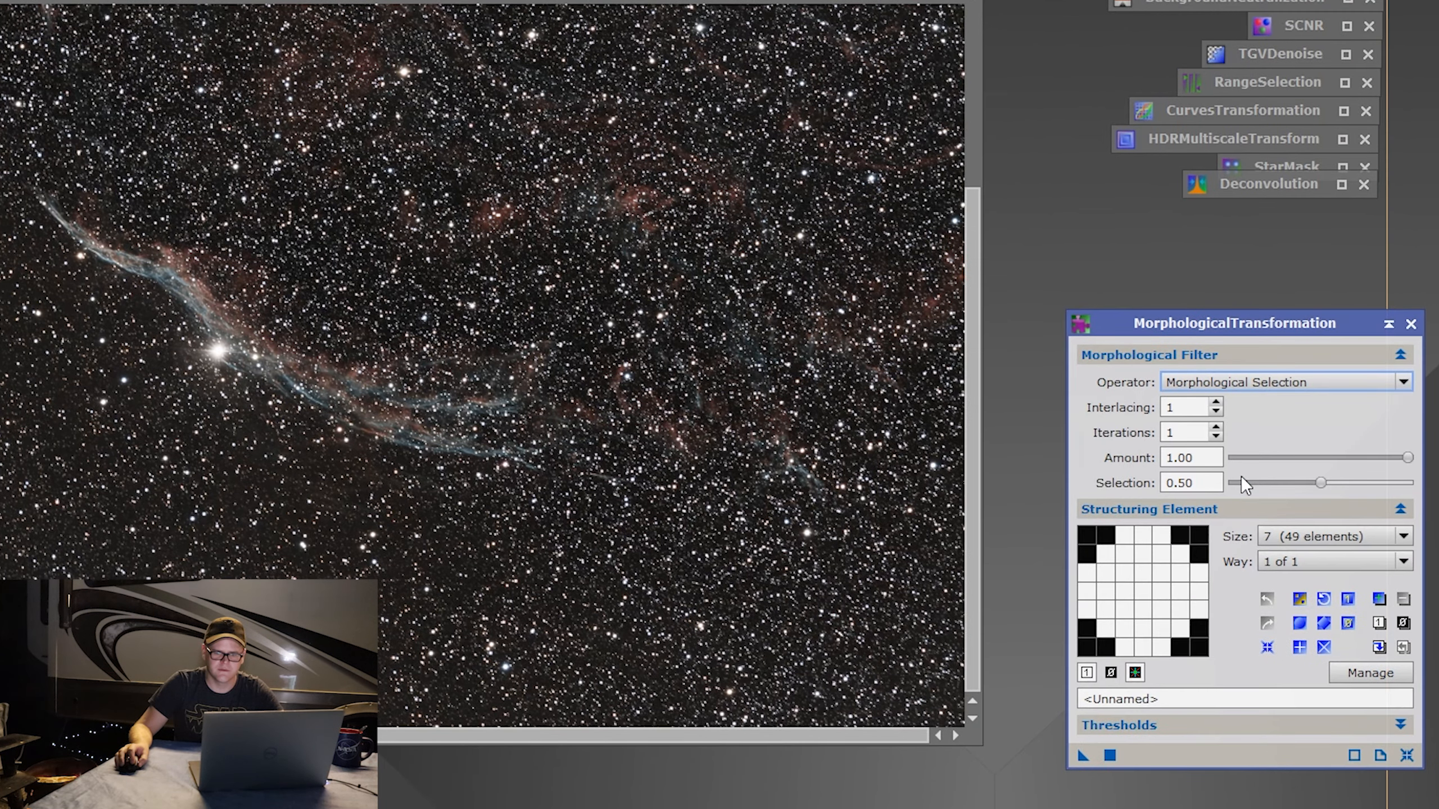
Step: Set the morphological filter's Selection to 0.46 and Amount to 0.87, with a circular structuring element
{"action": "left_click_drag", "start_coordinate": [1318, 487], "coordinate": [1316, 490]}
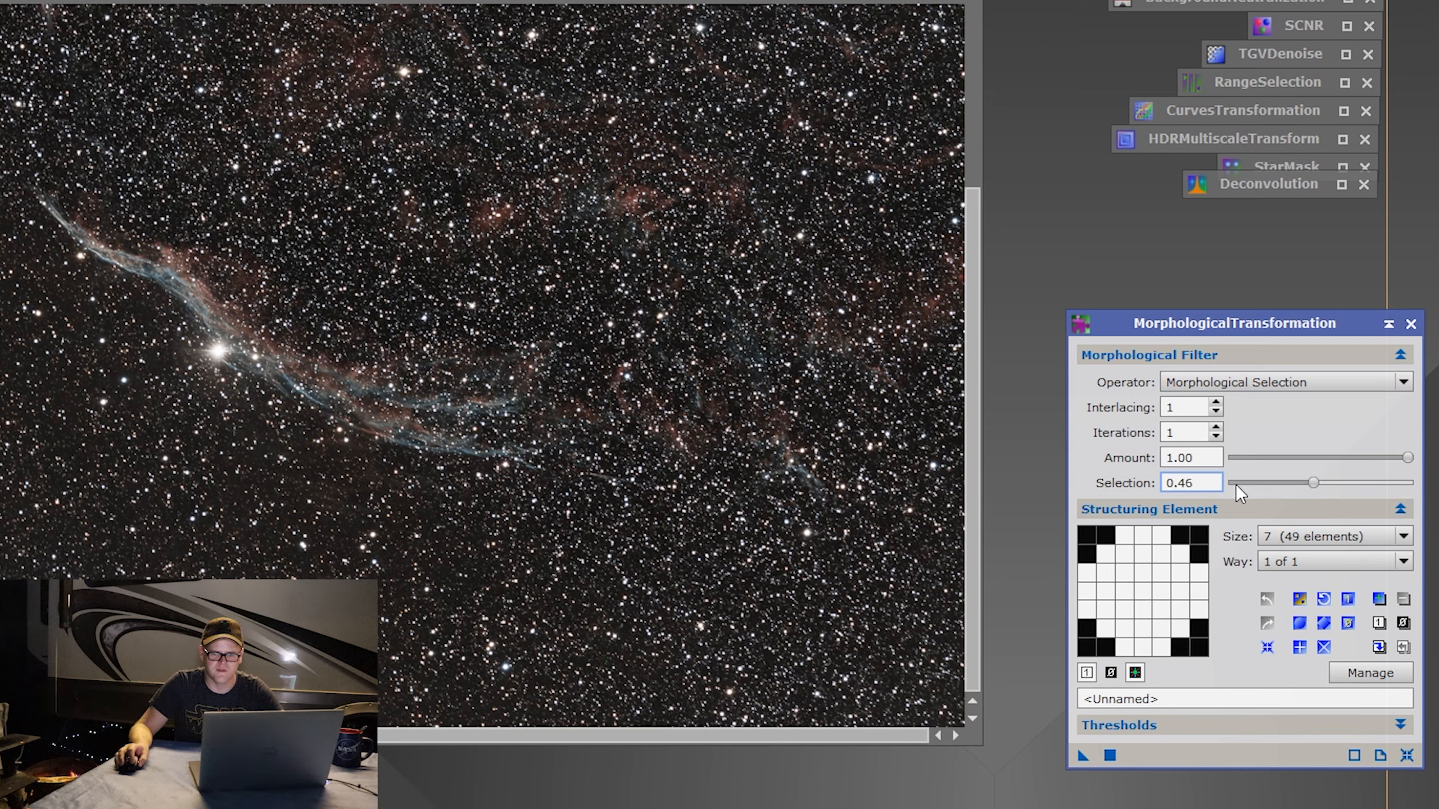
{"action": "left_click_drag", "start_coordinate": [1407, 460], "coordinate": [1400, 460]}
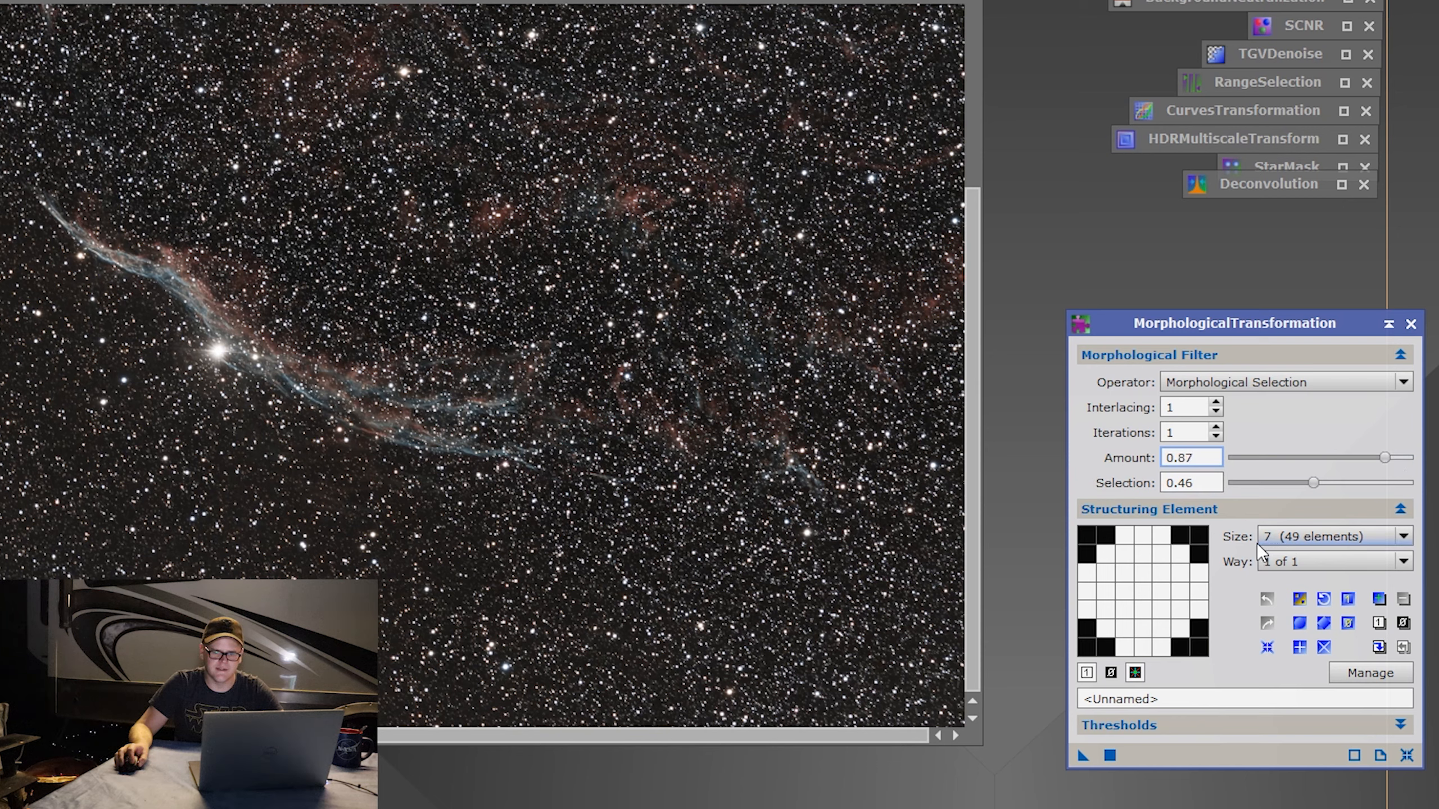
{"action": "left_click", "coordinate": [1301, 623]}
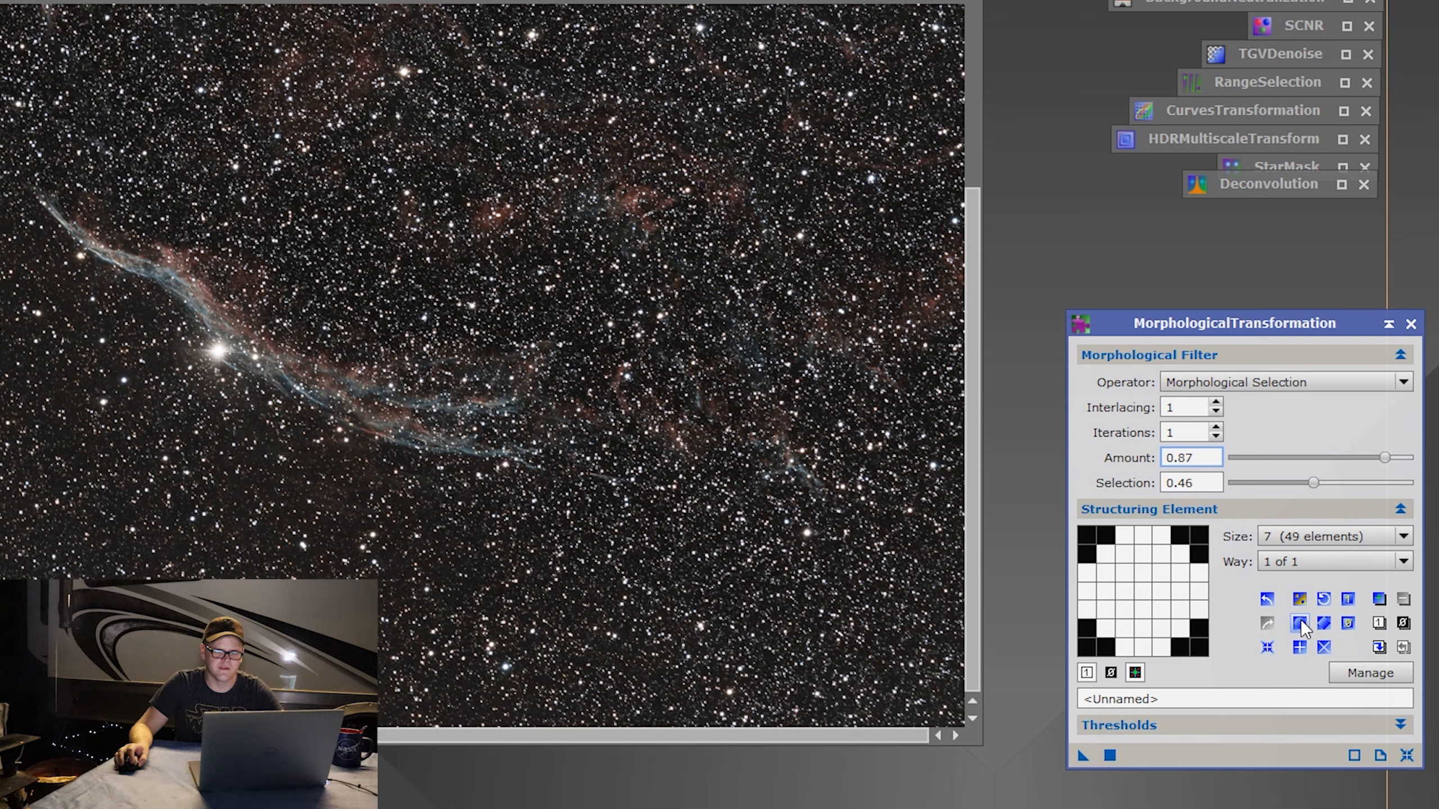
Step: Create a preview of about 481 × 333 px over the nebula filaments near the bright star and apply MorphologicalTransformation to it
{"action": "scroll", "coordinate": [520, 438], "scroll_direction": "up", "scroll_amount": 2}
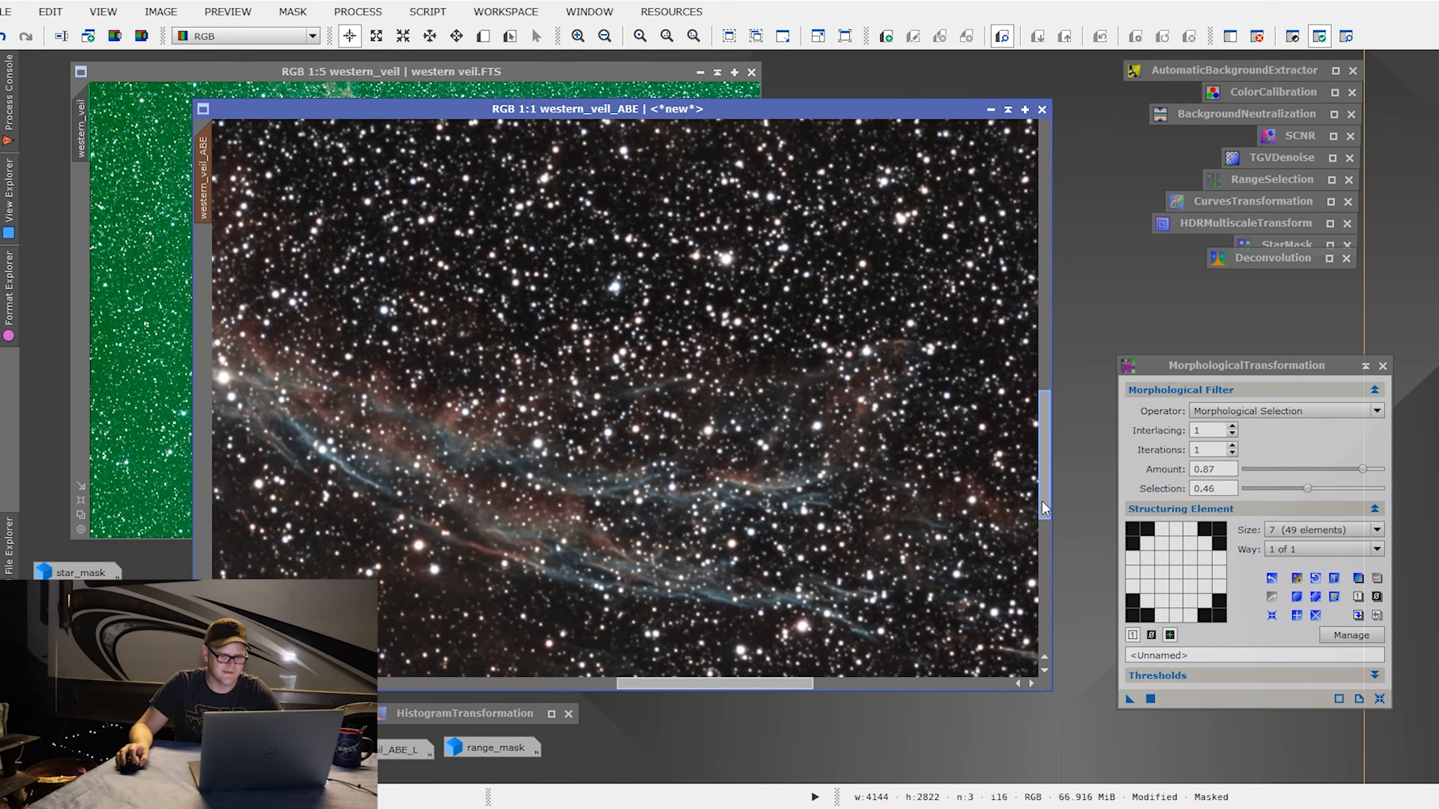
{"action": "left_click_drag", "start_coordinate": [1044, 508], "coordinate": [1044, 533]}
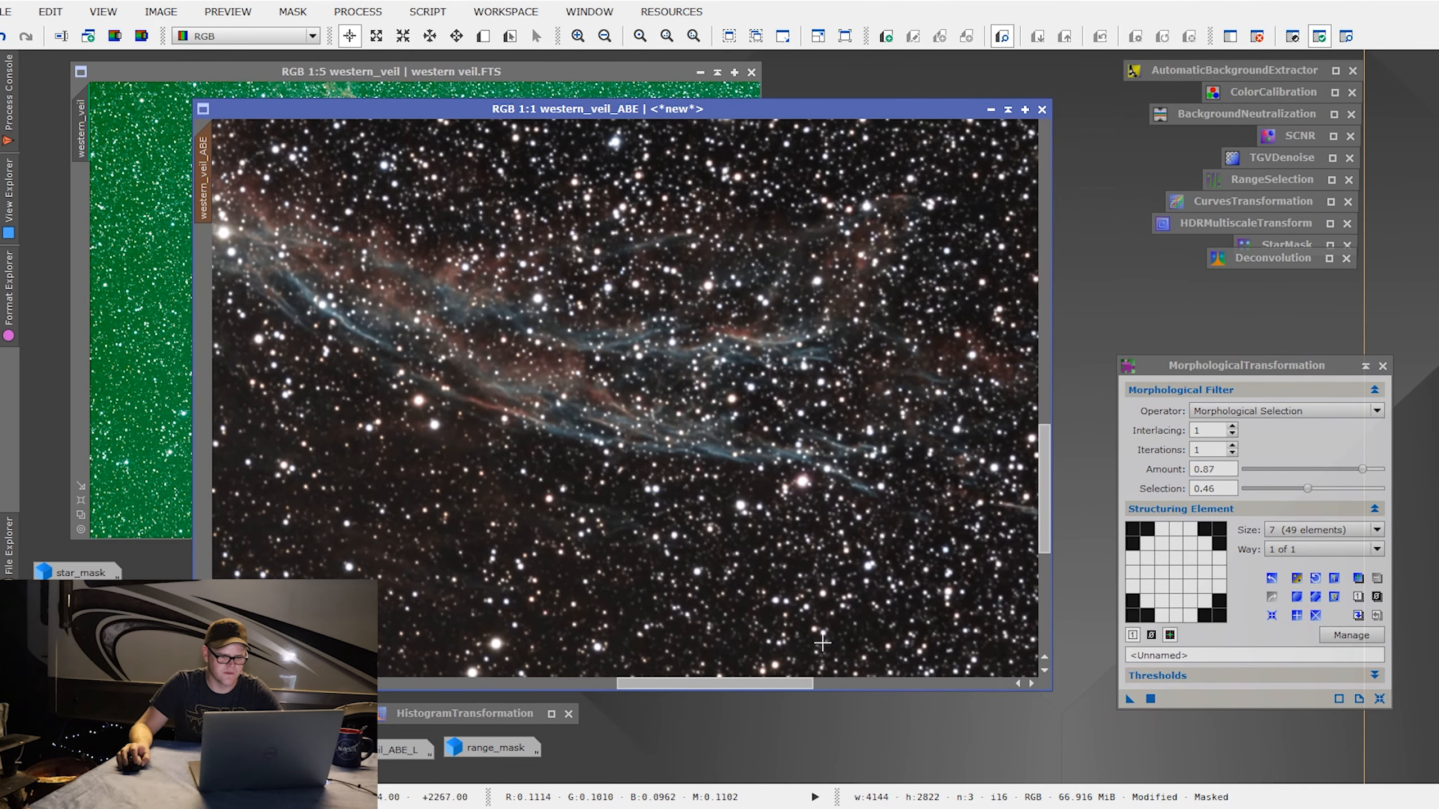
{"action": "left_click_drag", "start_coordinate": [768, 684], "coordinate": [717, 678]}
{"action": "left_click", "coordinate": [482, 36]}
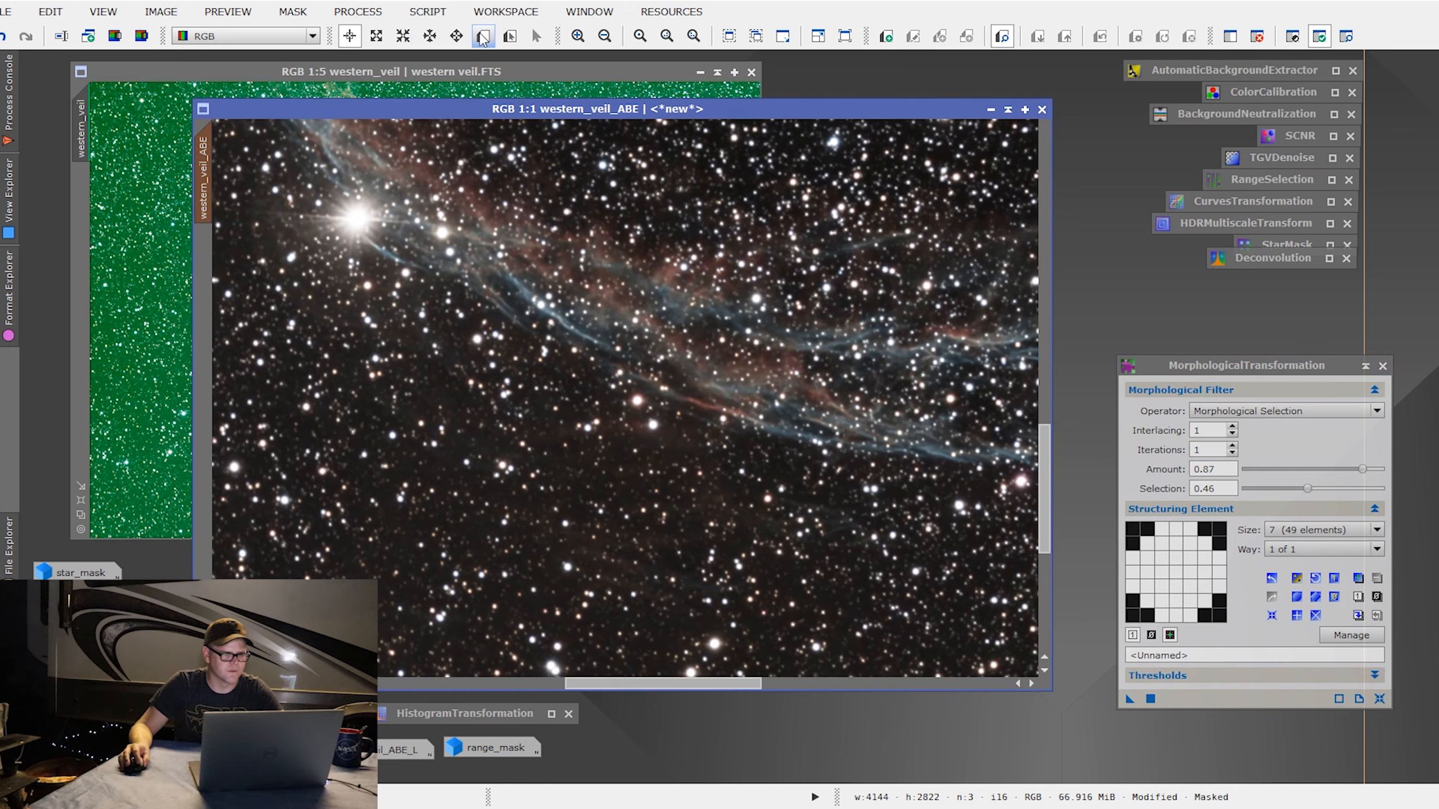
{"action": "left_click_drag", "start_coordinate": [421, 273], "coordinate": [808, 541]}
{"action": "left_click", "coordinate": [202, 260]}
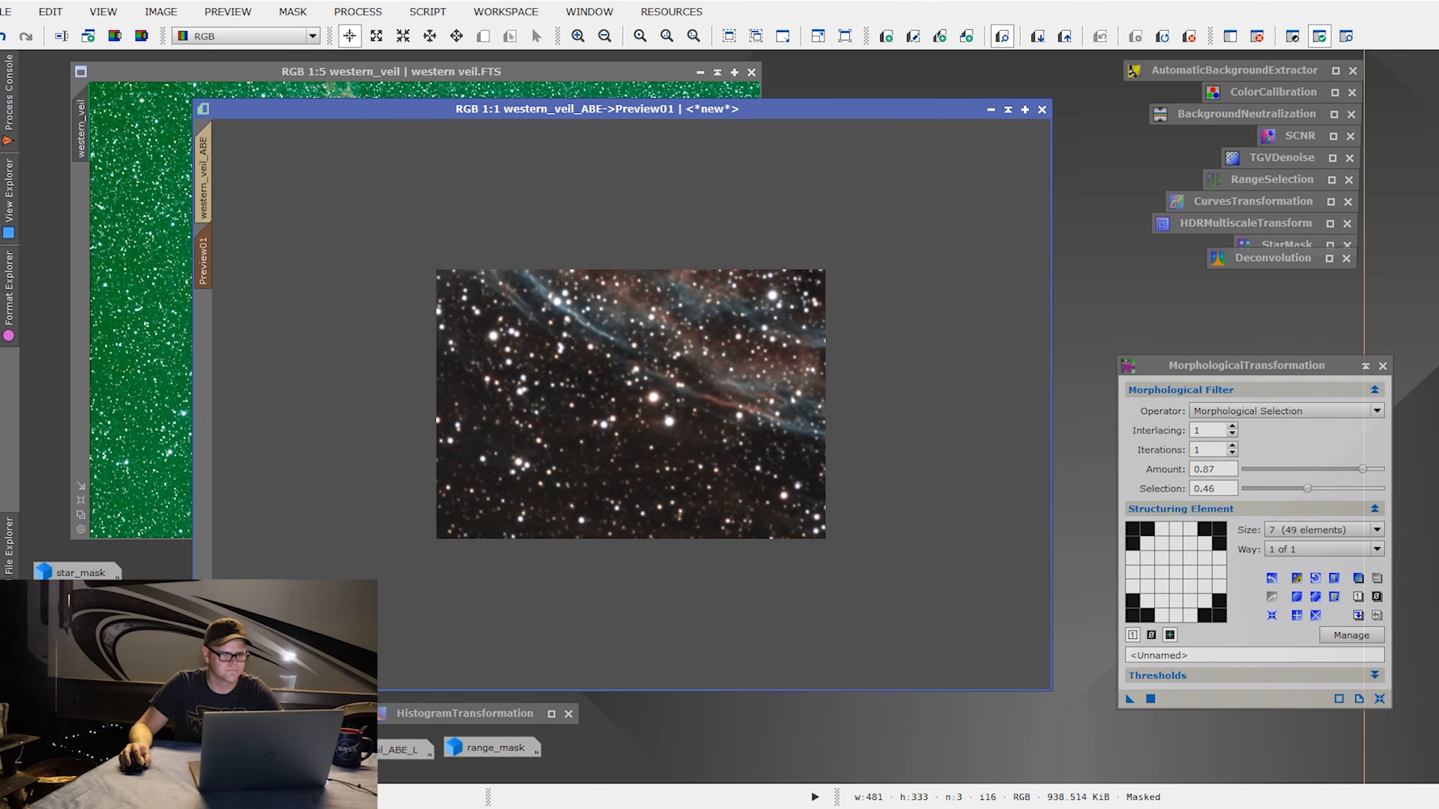
{"action": "scroll", "coordinate": [522, 403], "scroll_direction": "up", "scroll_amount": 1}
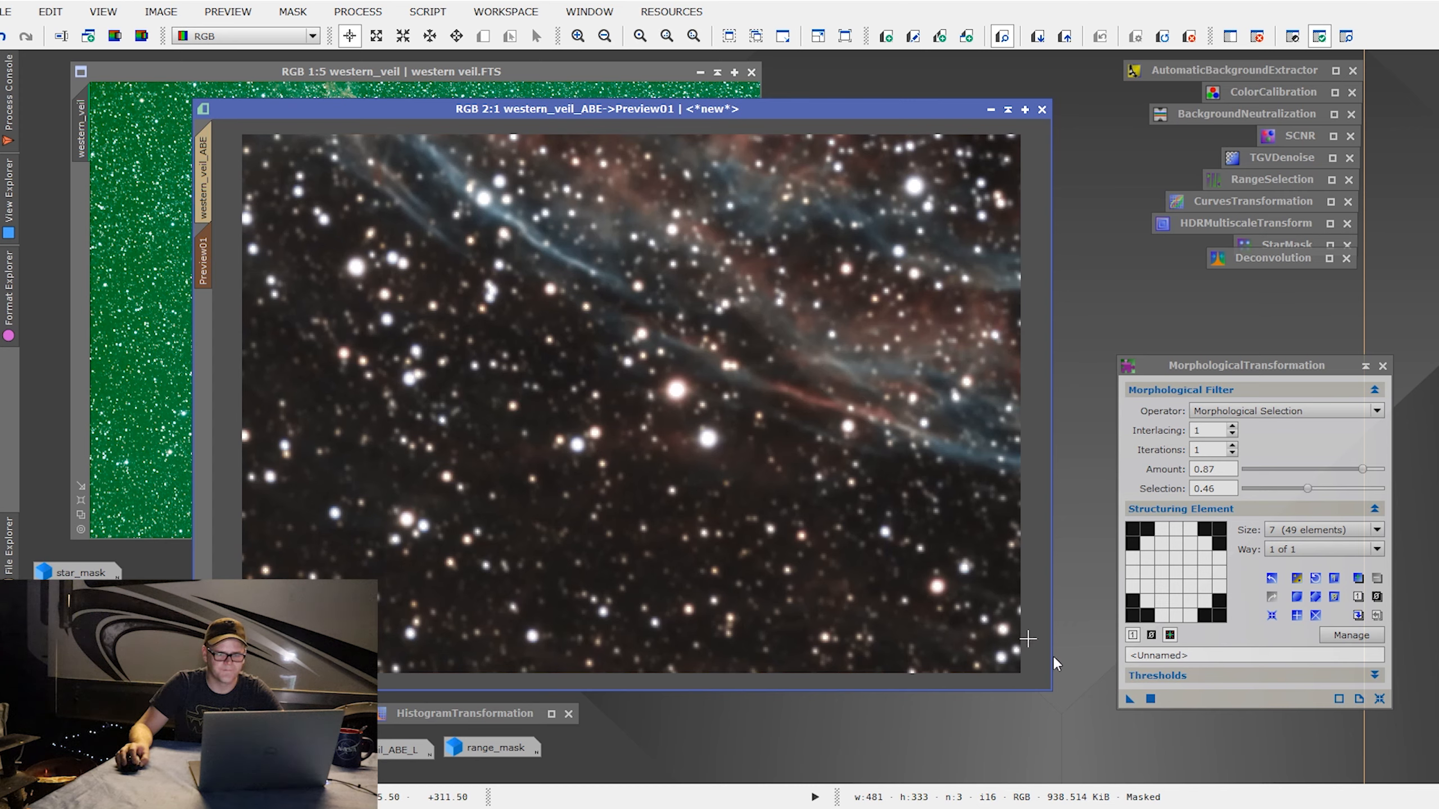
{"action": "left_click_drag", "start_coordinate": [1129, 698], "coordinate": [755, 437]}
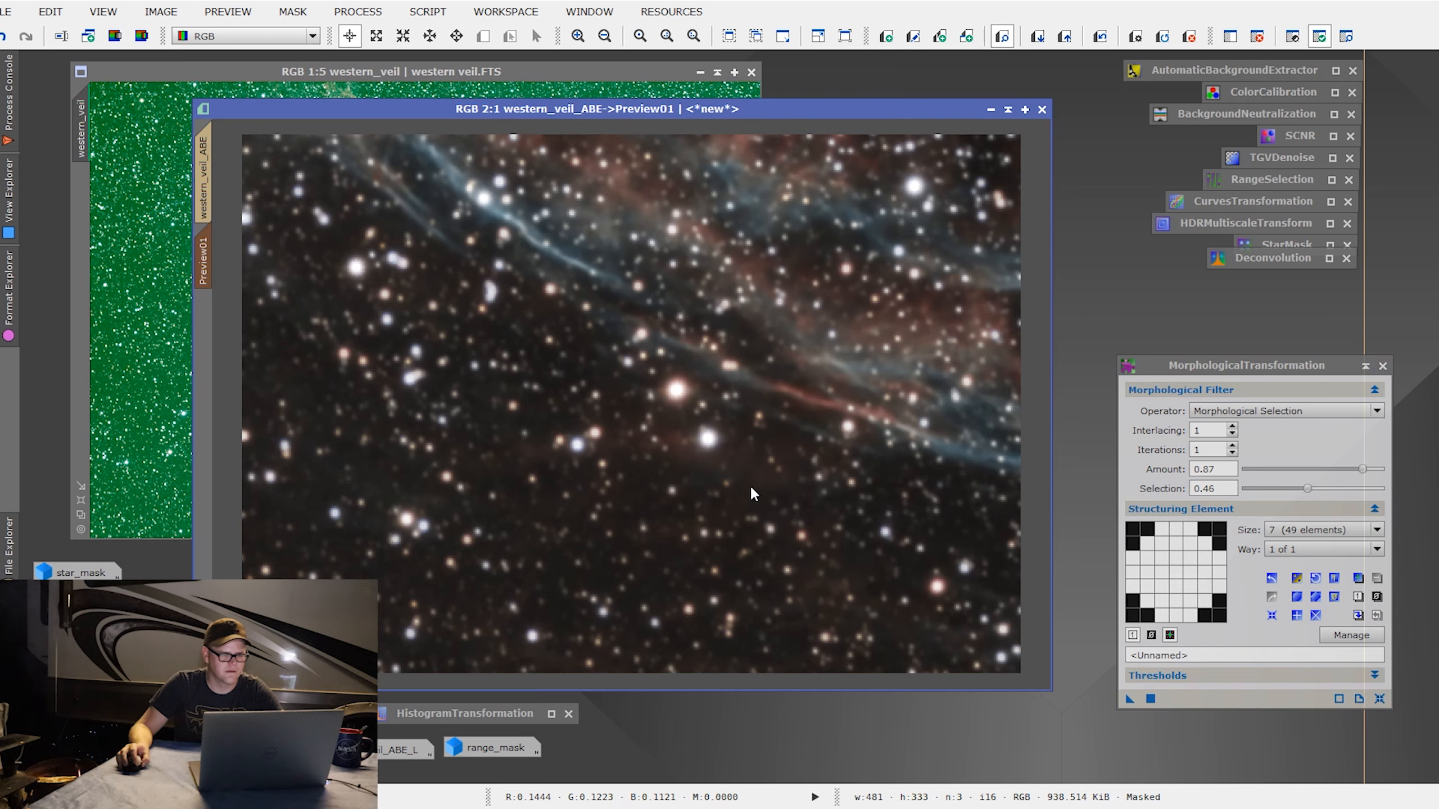
Step: Compare the star sizes in Preview01 before and after the morphological filter by repeatedly toggling the preview's processing
{"action": "scroll", "coordinate": [612, 389], "scroll_direction": "up", "scroll_amount": 1}
{"action": "scroll", "coordinate": [612, 388], "scroll_direction": "down", "scroll_amount": 1}
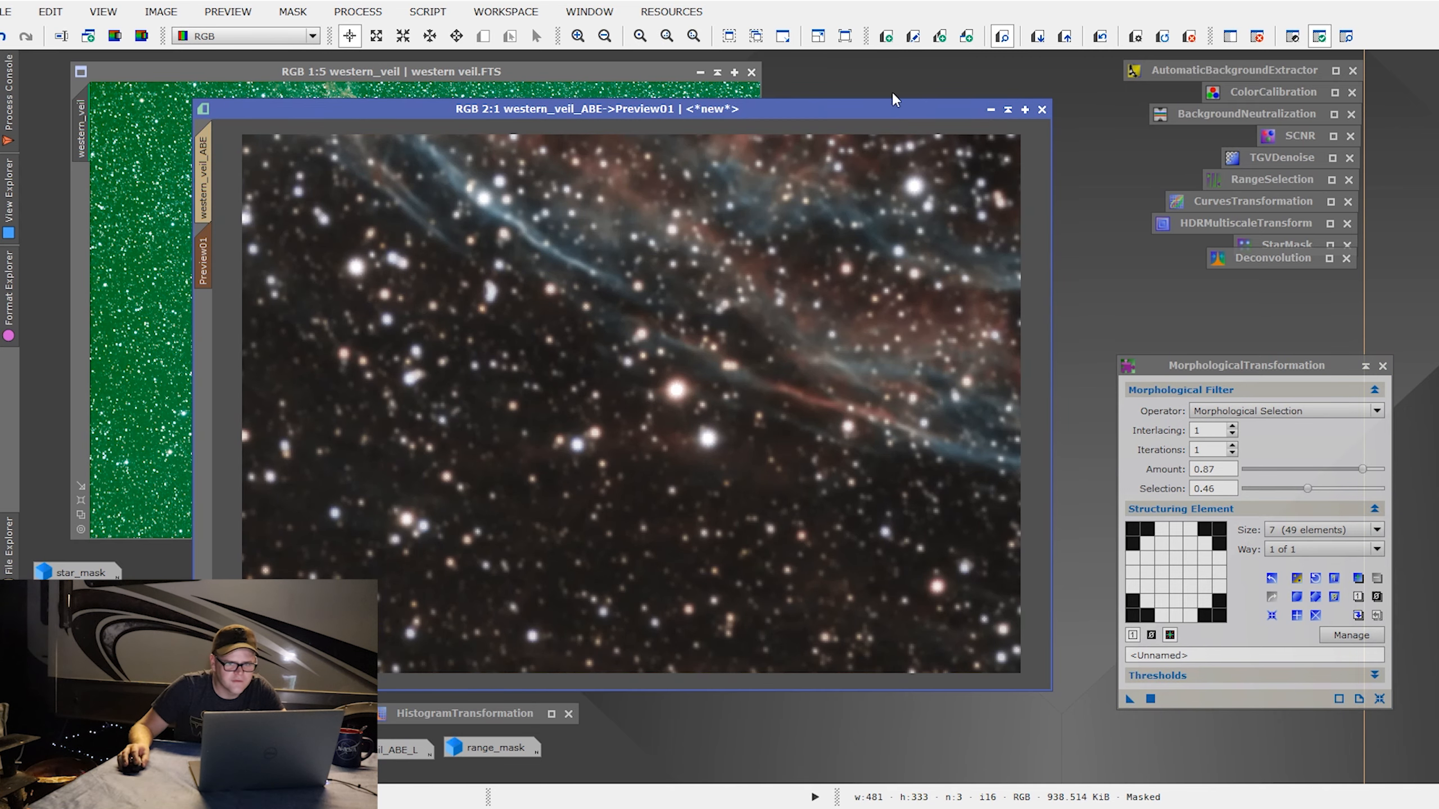
{"action": "left_click", "coordinate": [1098, 41]}
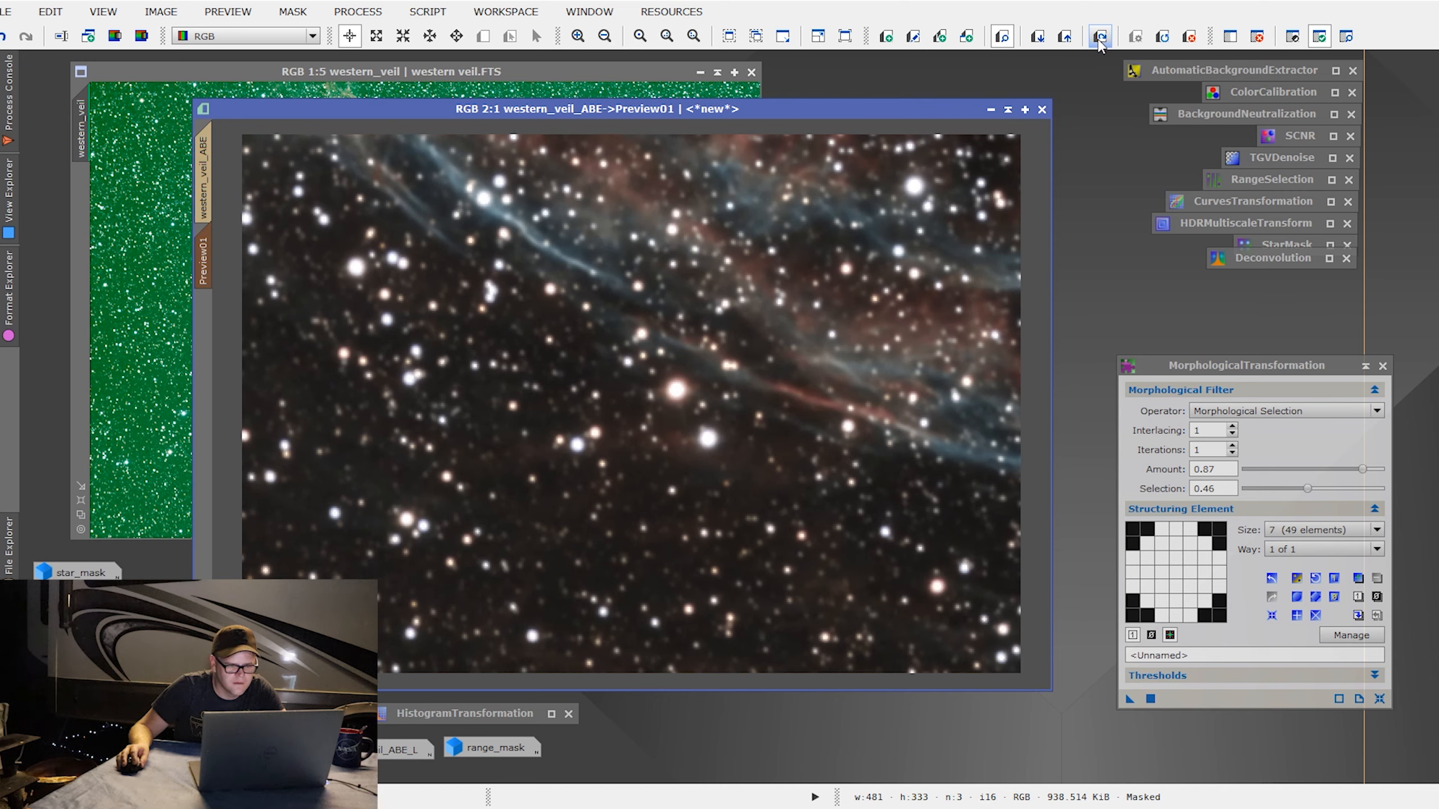
{"action": "left_click", "coordinate": [1098, 41]}
{"action": "left_click", "coordinate": [1099, 41]}
{"action": "left_click", "coordinate": [1099, 41]}
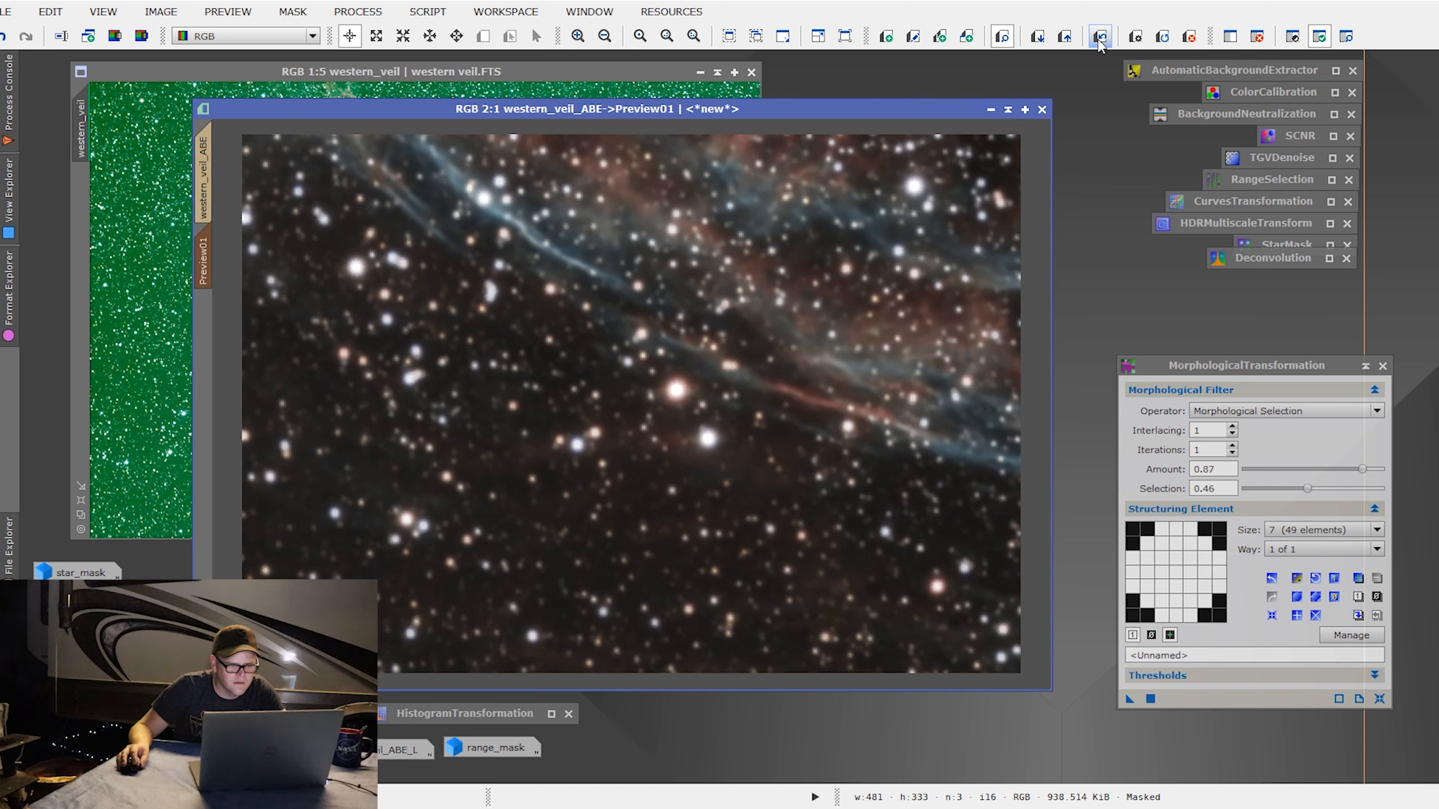
{"action": "left_click", "coordinate": [1099, 41]}
{"action": "left_click", "coordinate": [1099, 41]}
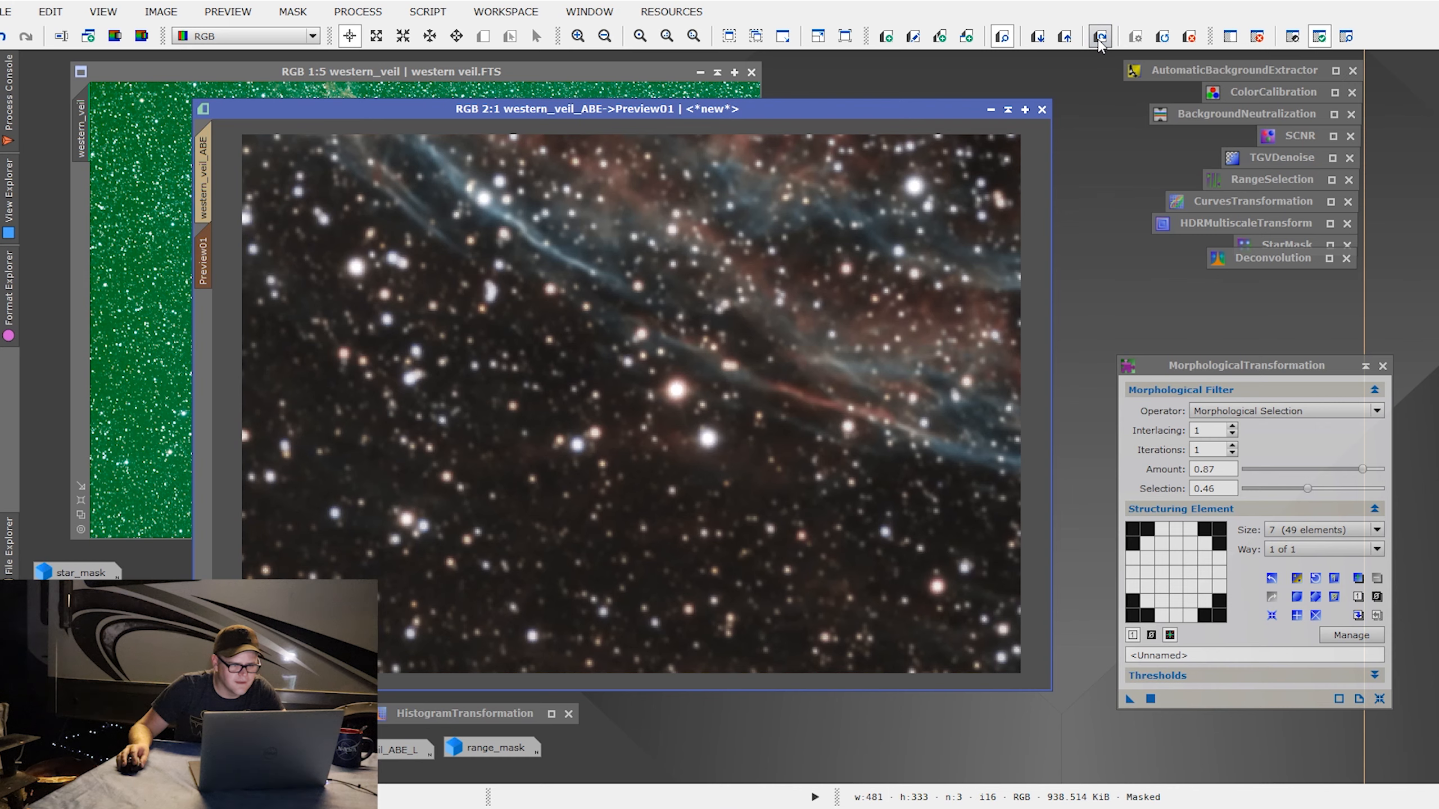
{"action": "left_click", "coordinate": [1099, 41]}
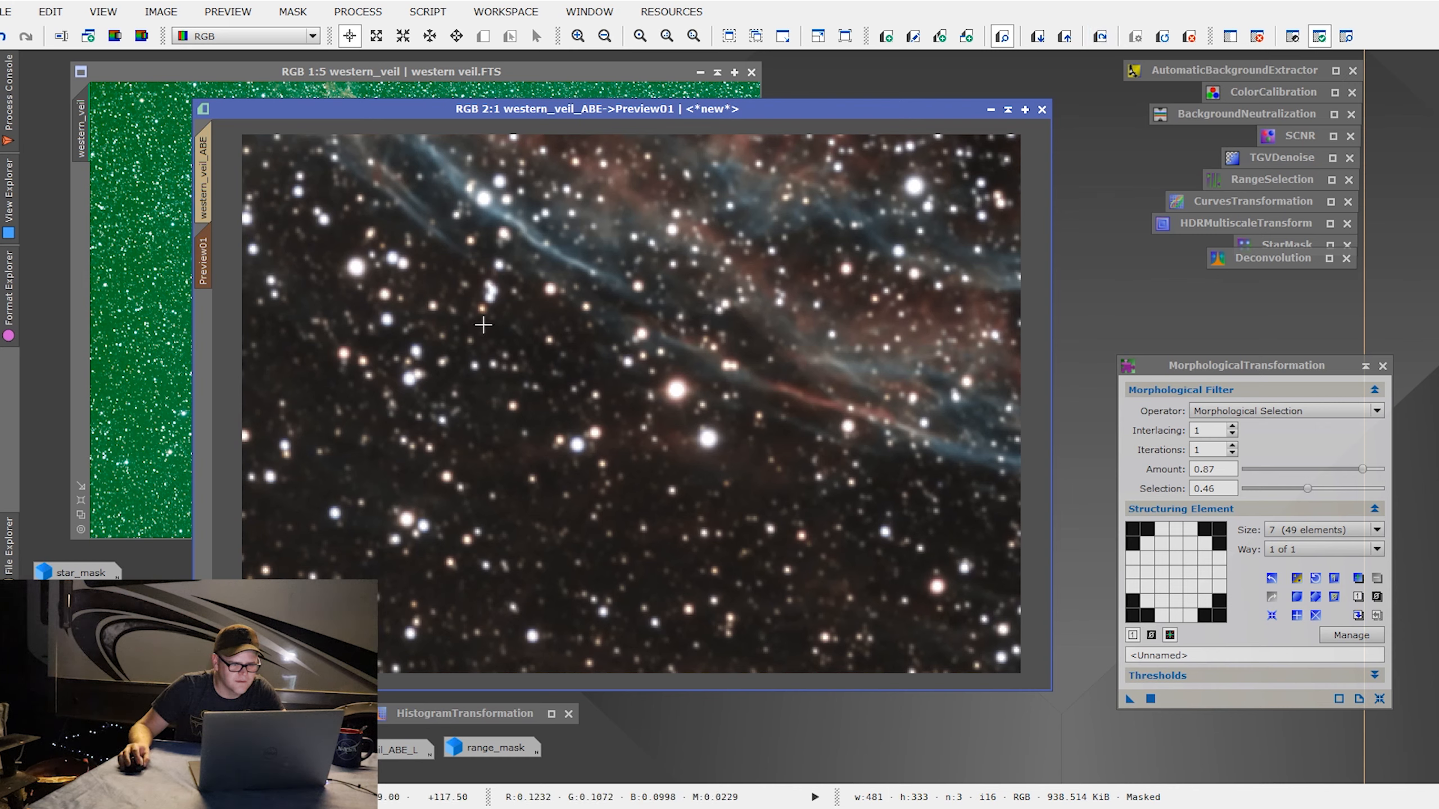
{"action": "left_click", "coordinate": [1100, 38]}
{"action": "left_click", "coordinate": [1100, 38]}
{"action": "left_click", "coordinate": [1100, 38]}
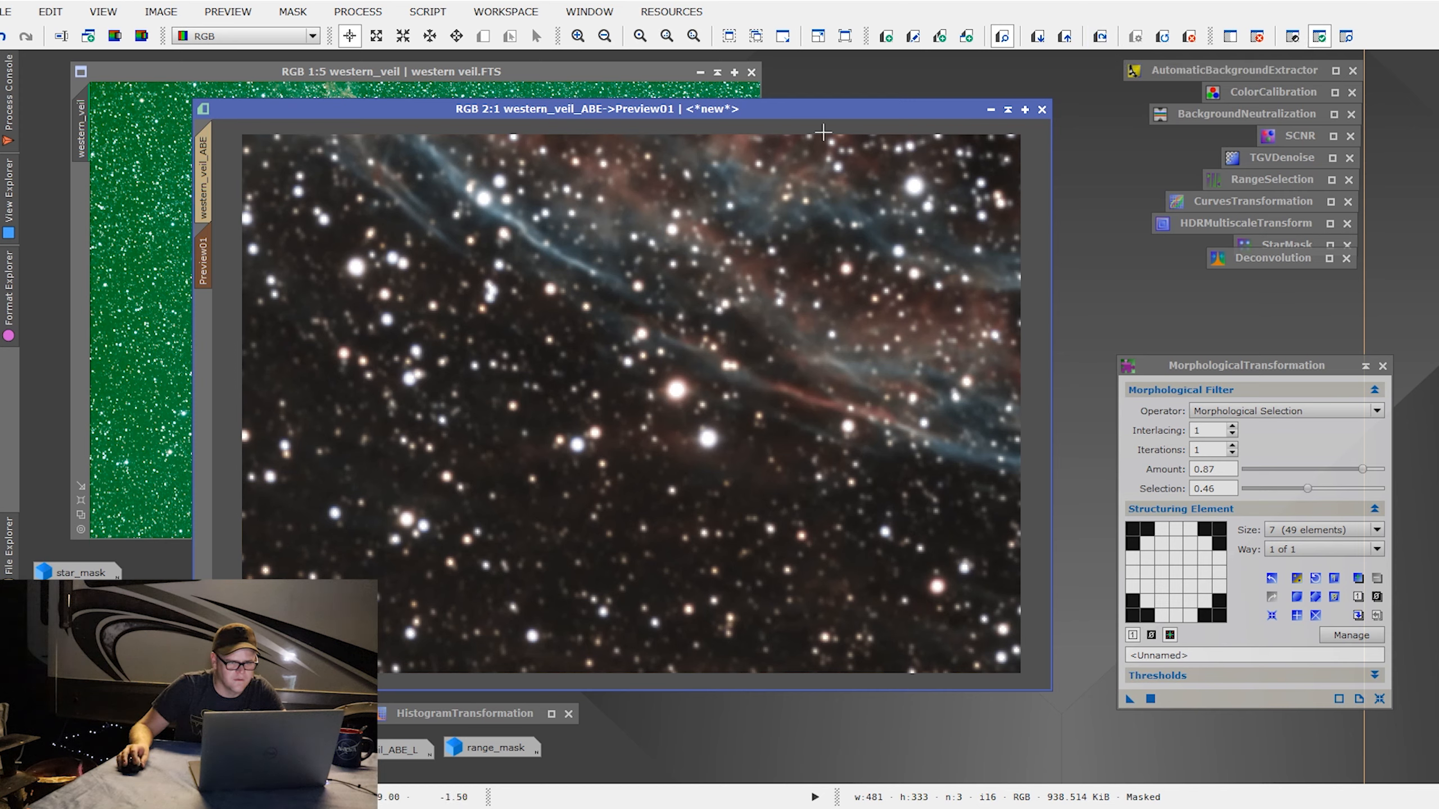
Step: Return to the main western_veil_ABE view and apply MorphologicalTransformation to the whole image
{"action": "left_click", "coordinate": [204, 177]}
{"action": "scroll", "coordinate": [826, 443], "scroll_direction": "down", "scroll_amount": 2}
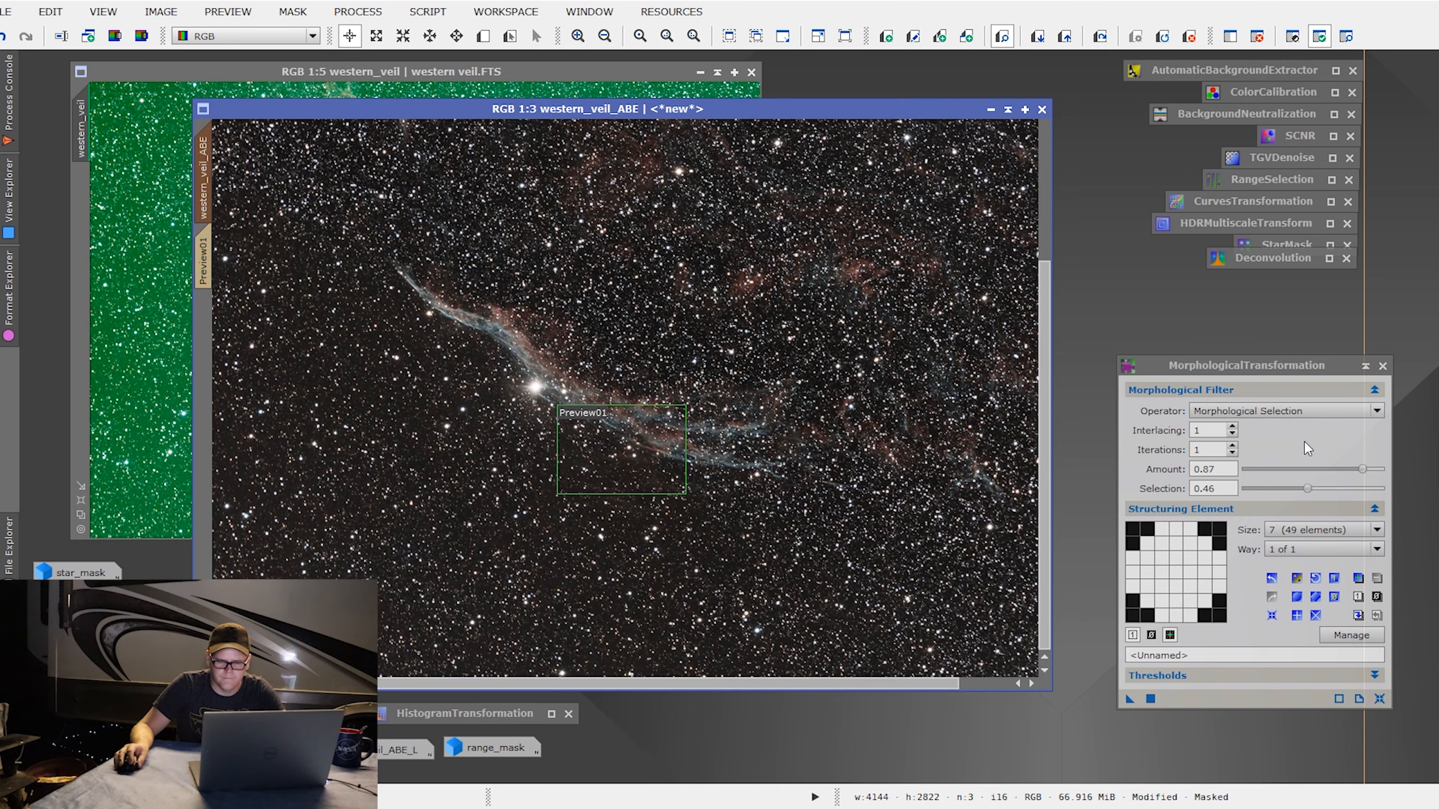
{"action": "left_click", "coordinate": [1150, 698]}
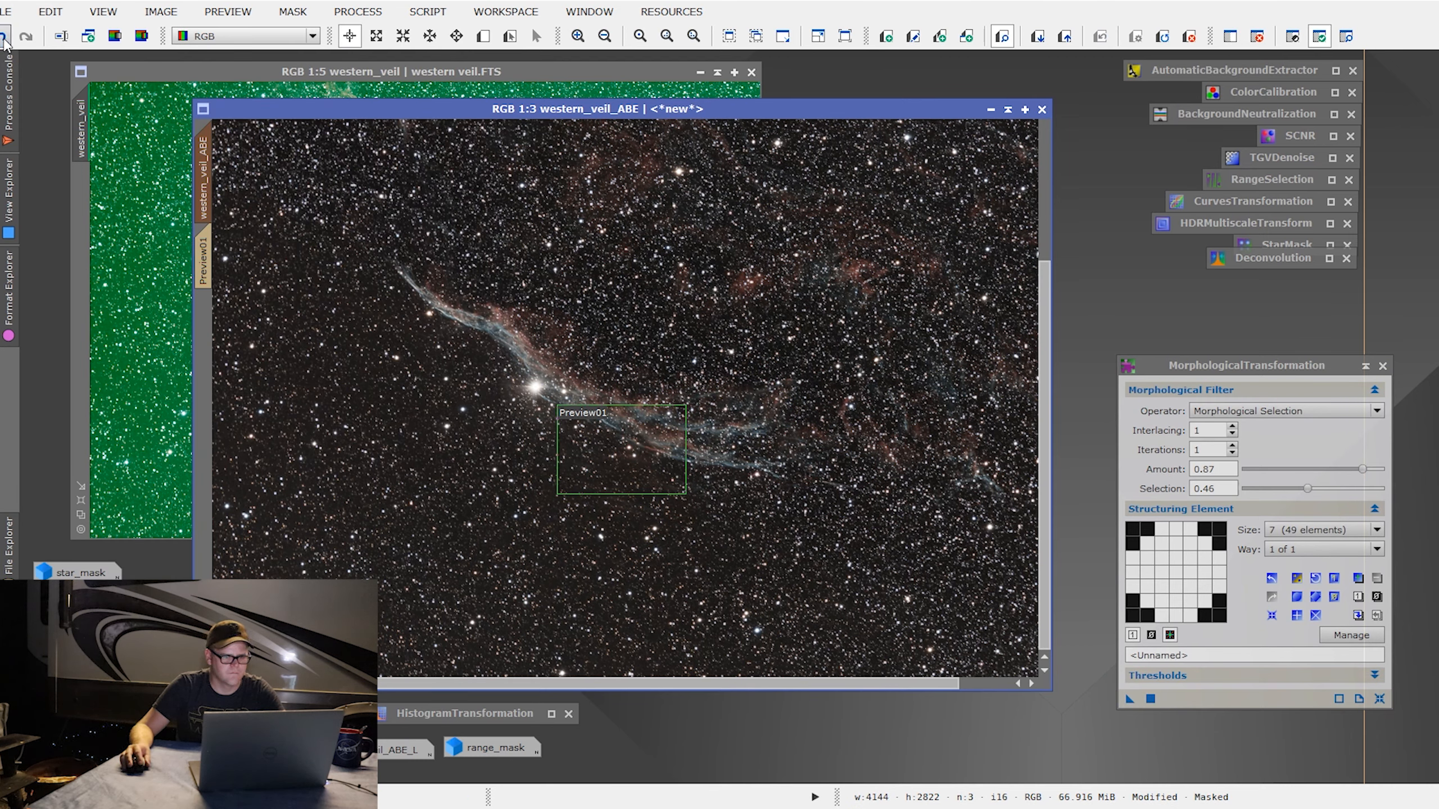
Step: Compare the stars across the full western_veil_ABE image with and without the morphological filter, checking both the nebula and the dark star field
{"action": "left_click", "coordinate": [25, 39]}
{"action": "scroll", "coordinate": [477, 275], "scroll_direction": "up", "scroll_amount": 4}
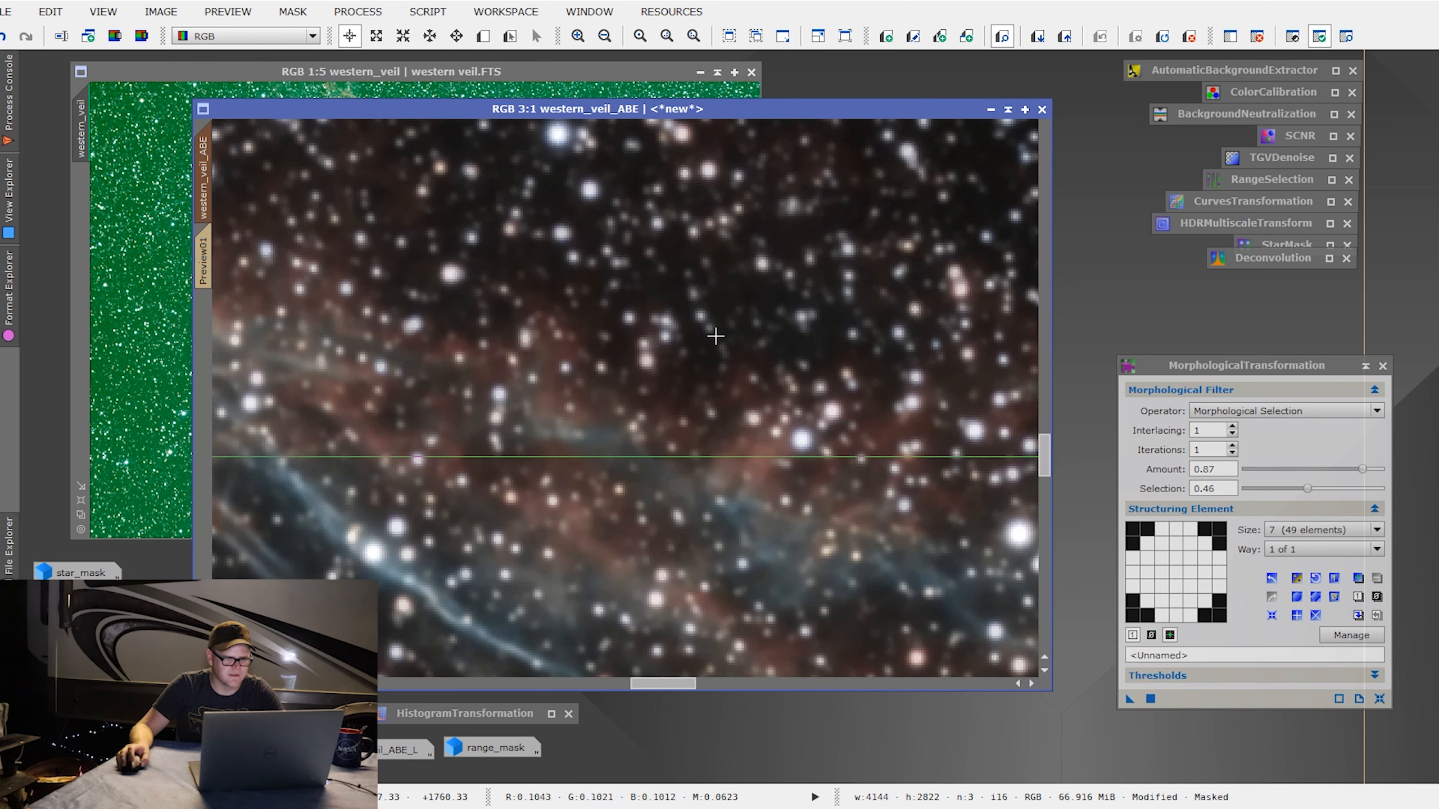
{"action": "mouse_move", "coordinate": [1044, 448]}
{"action": "left_mouse_down"}
{"action": "mouse_move", "coordinate": [1043, 421]}
{"action": "mouse_move", "coordinate": [1042, 442]}
{"action": "left_mouse_up"}
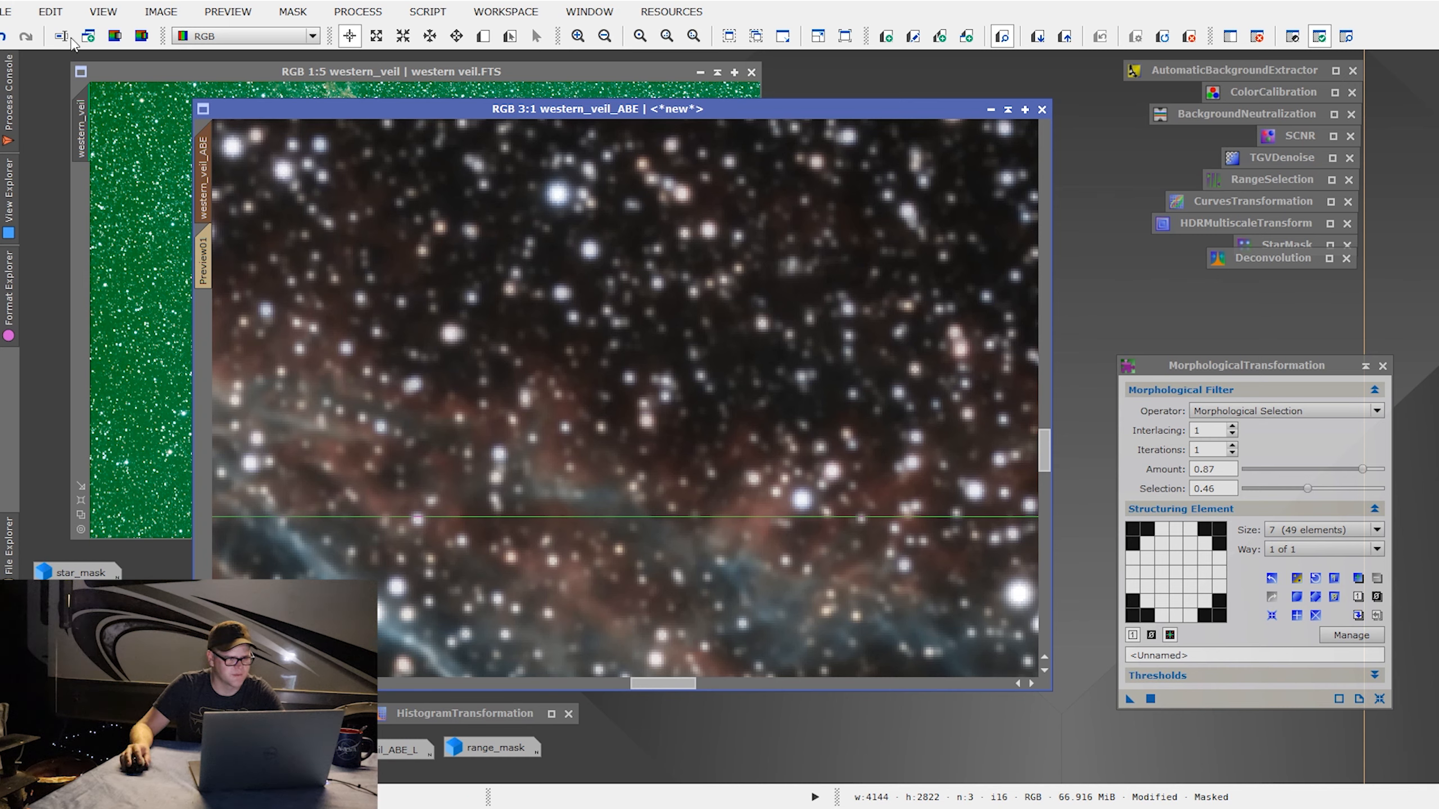
{"action": "left_click", "coordinate": [5, 36]}
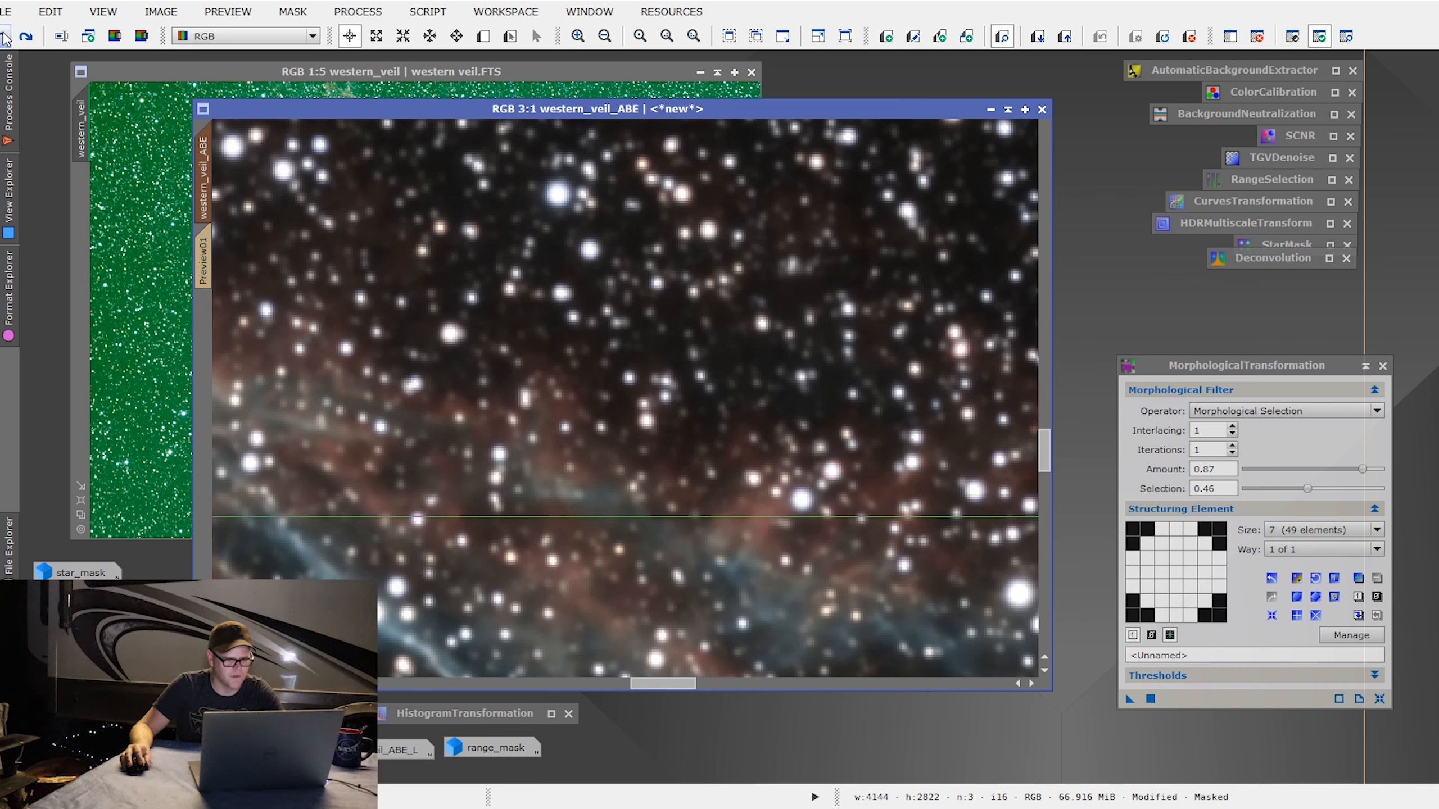
{"action": "left_click", "coordinate": [25, 37]}
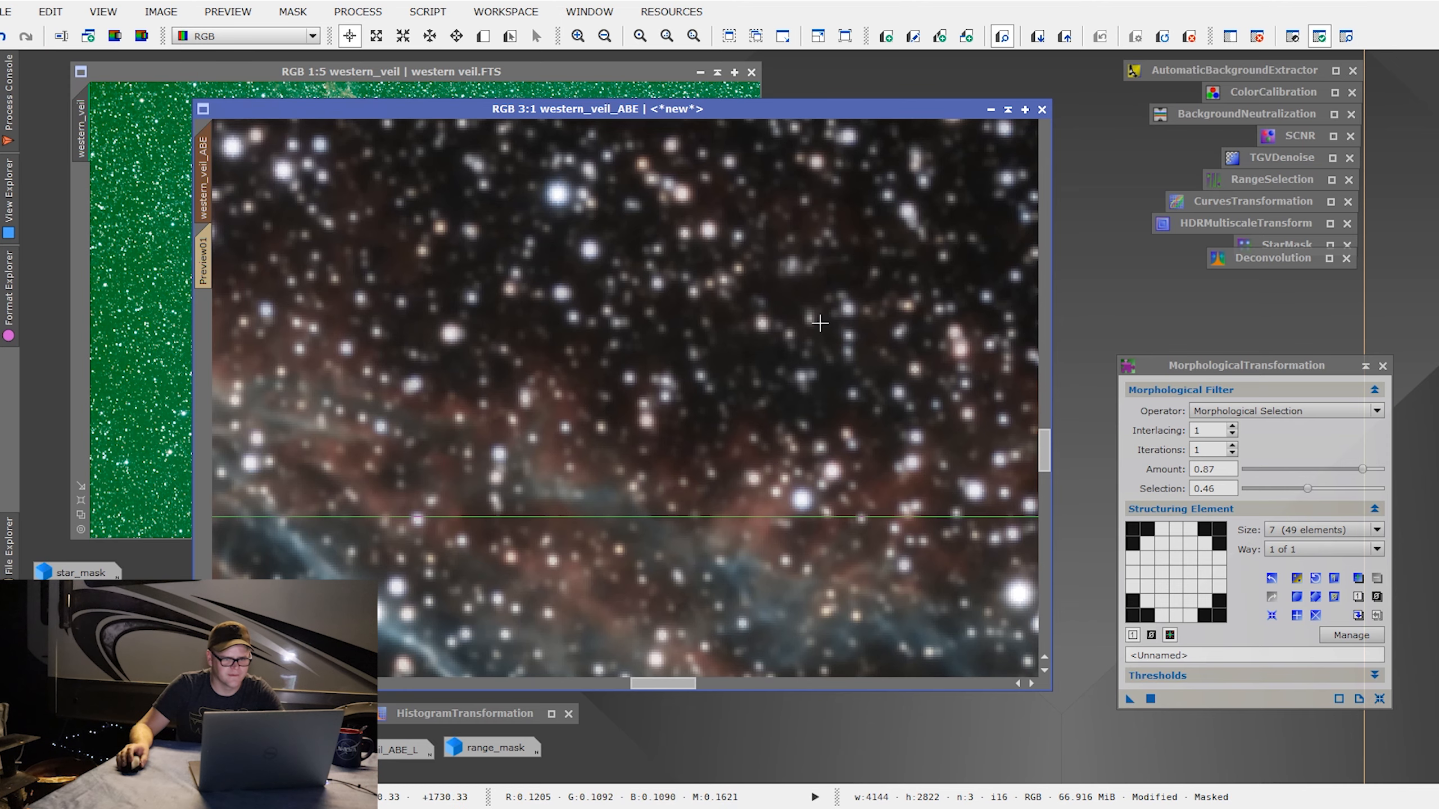
{"action": "left_click_drag", "start_coordinate": [1045, 466], "coordinate": [1019, 405]}
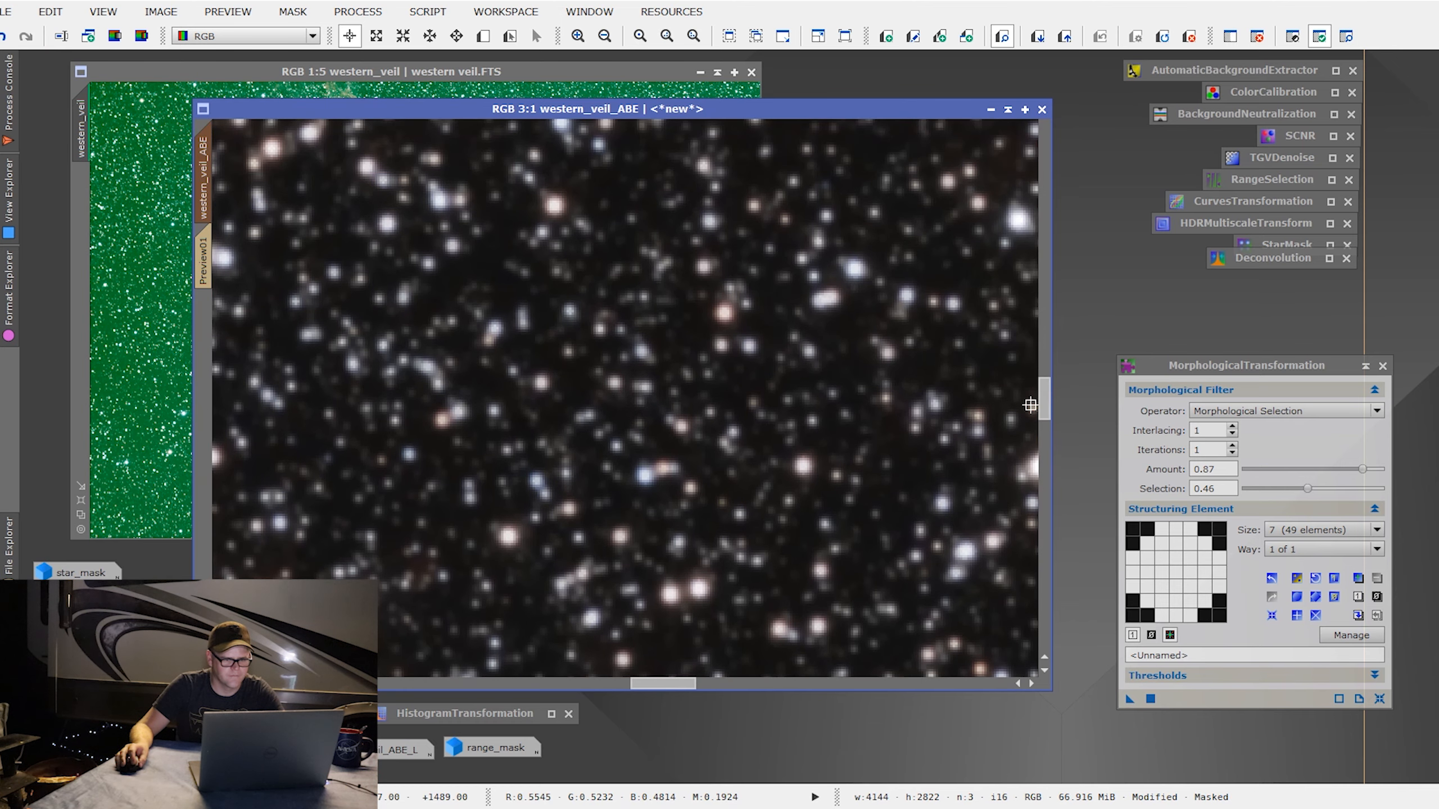
{"action": "left_click", "coordinate": [6, 36]}
{"action": "left_click", "coordinate": [24, 37]}
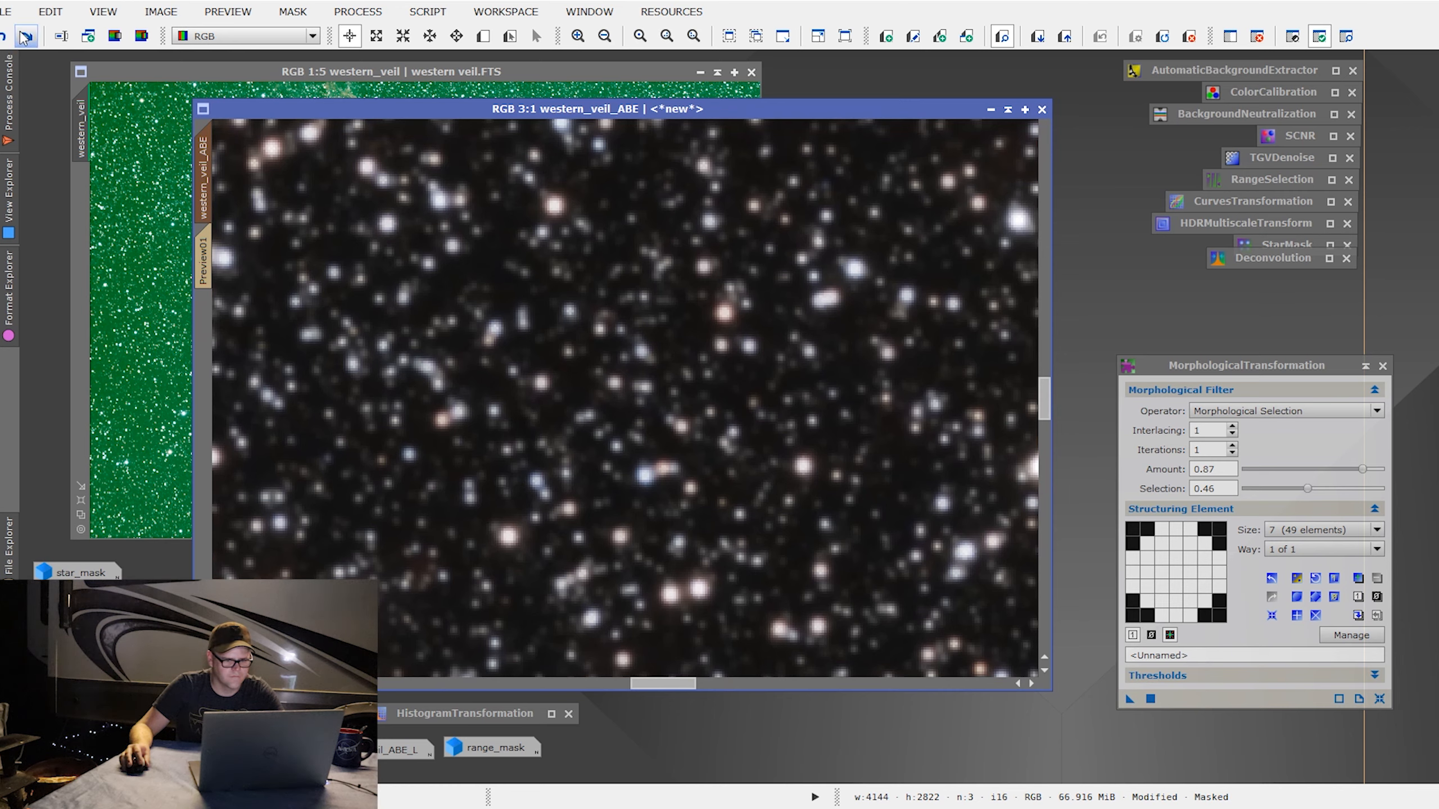
Step: Undo the morphological filter on the full image and stow its collapsed process window below Deconvolution
{"action": "left_click", "coordinate": [4, 38]}
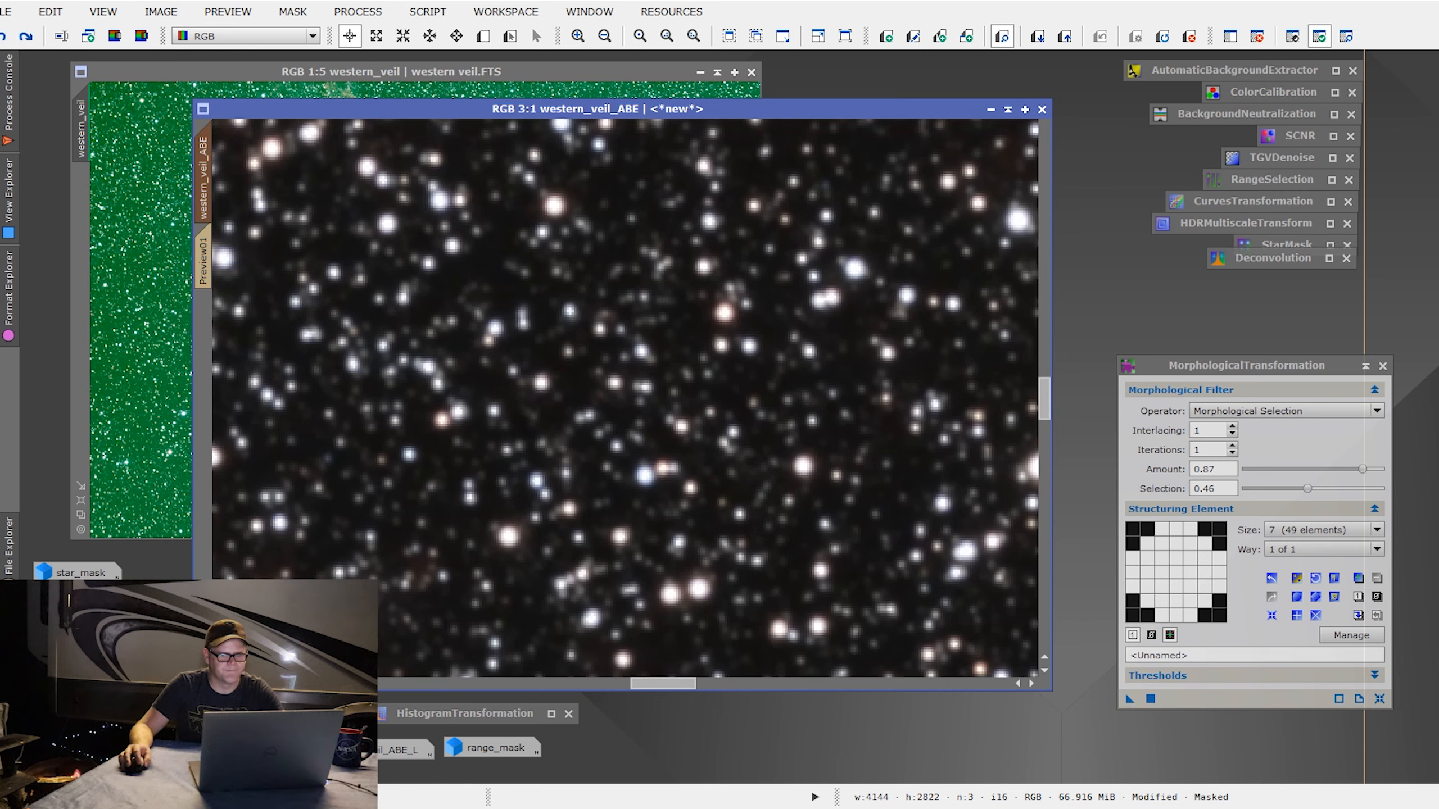
{"action": "left_click", "coordinate": [1364, 367]}
{"action": "scroll", "coordinate": [712, 405], "scroll_direction": "down", "scroll_amount": 6}
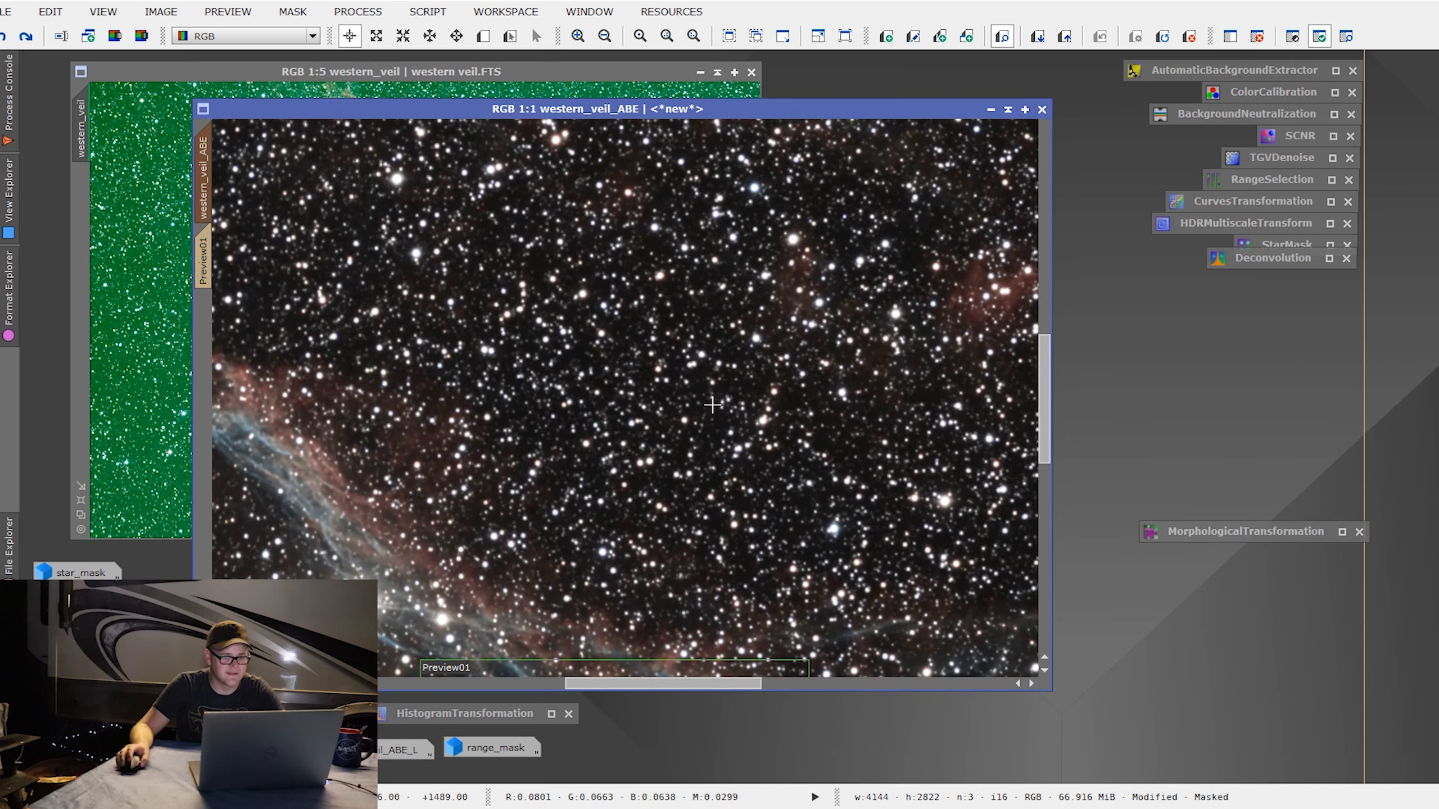
{"action": "left_click_drag", "start_coordinate": [1226, 534], "coordinate": [1218, 300]}
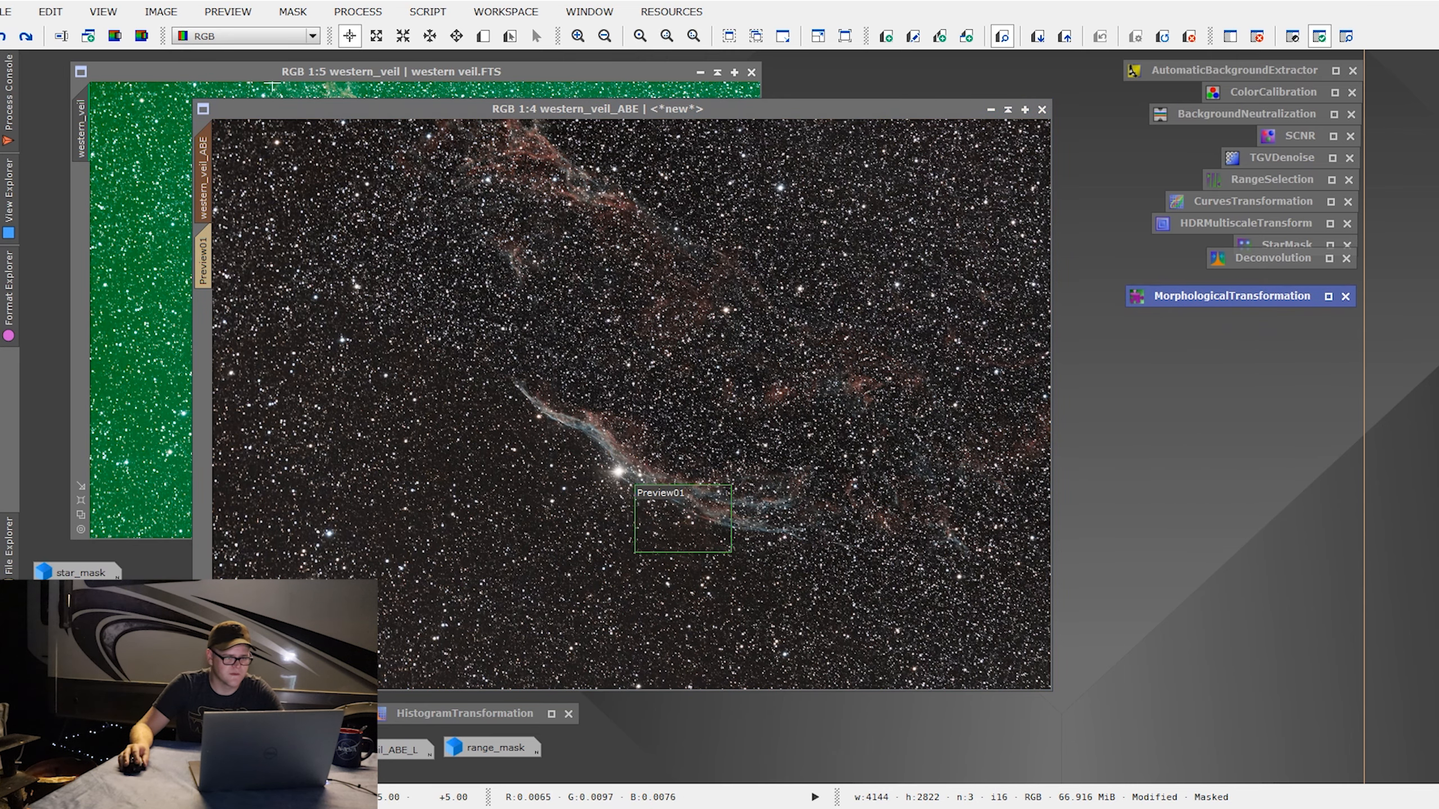
Step: Set the HistogramTransformation midtones to about 0.608, checking the darkening in a real-time preview of Preview01
{"action": "left_click", "coordinate": [203, 260]}
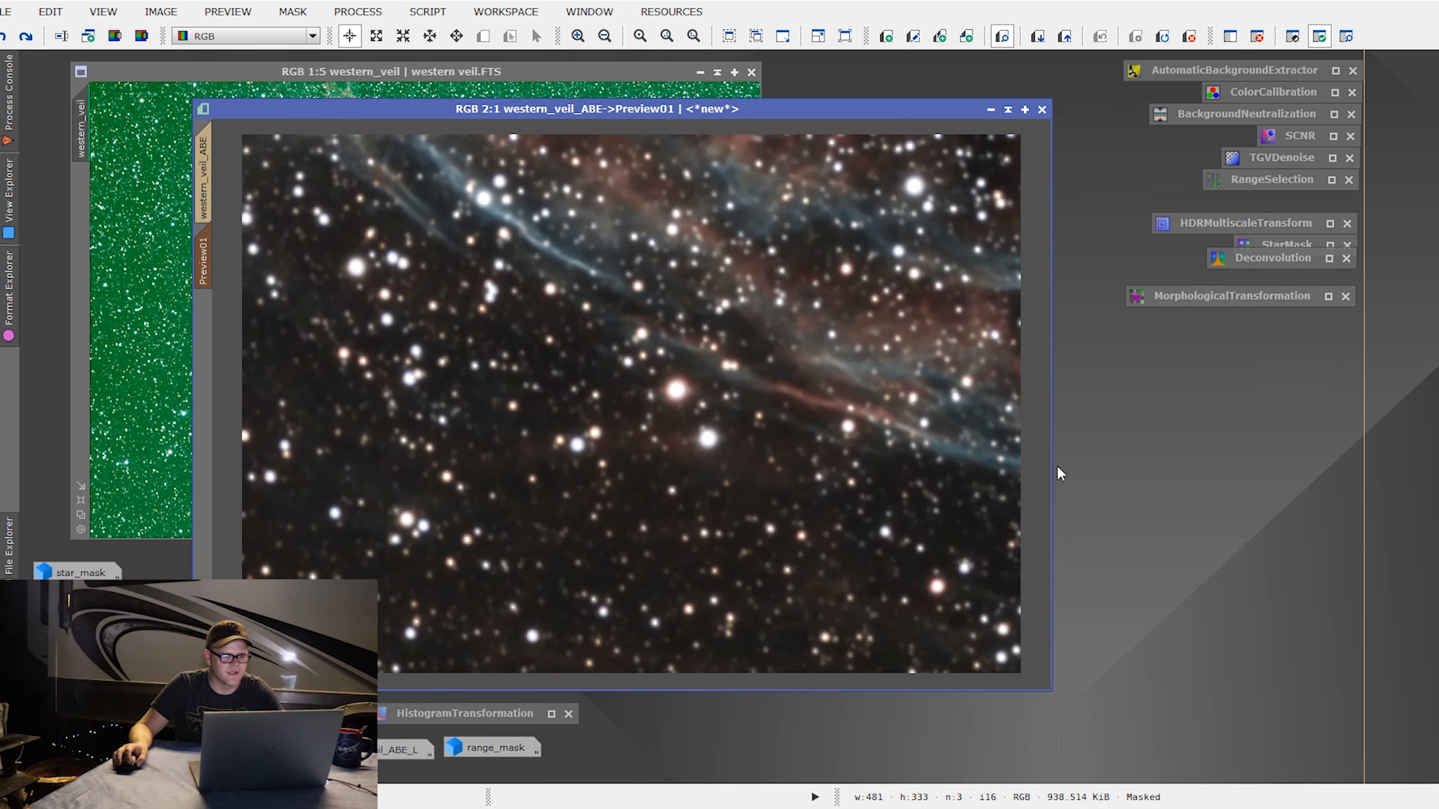
{"action": "left_click", "coordinate": [552, 713]}
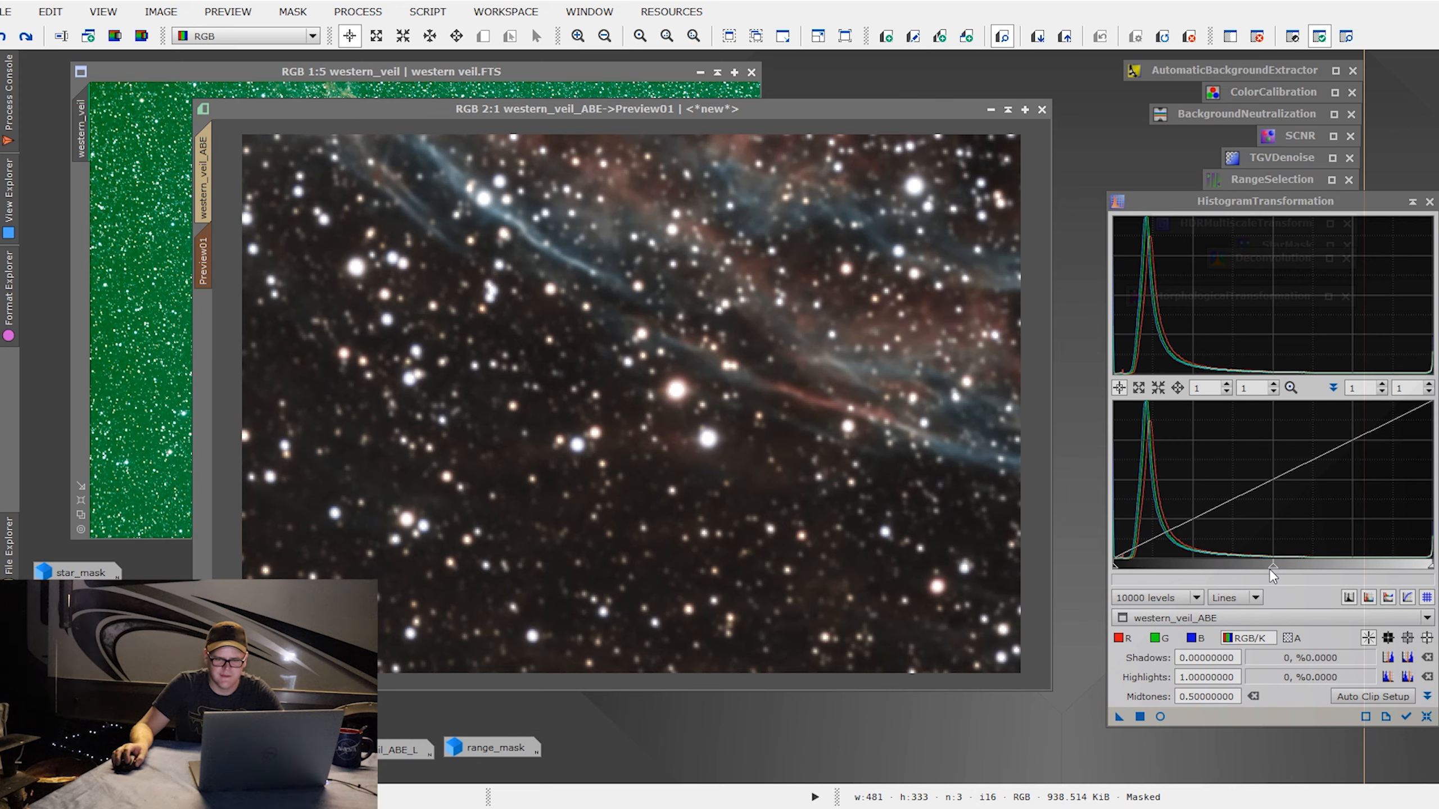
{"action": "left_click_drag", "start_coordinate": [1273, 573], "coordinate": [1304, 566]}
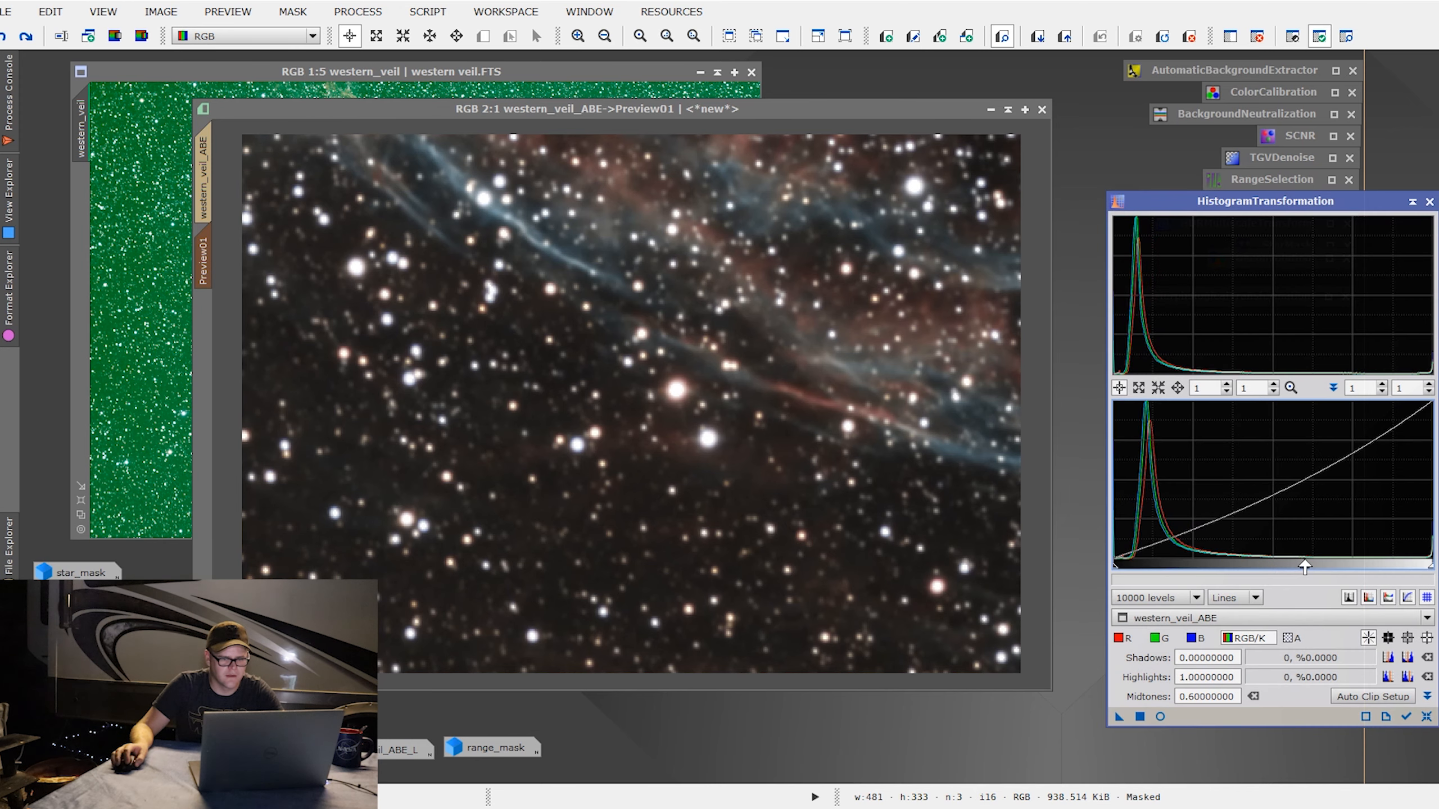
{"action": "left_click", "coordinate": [1160, 717]}
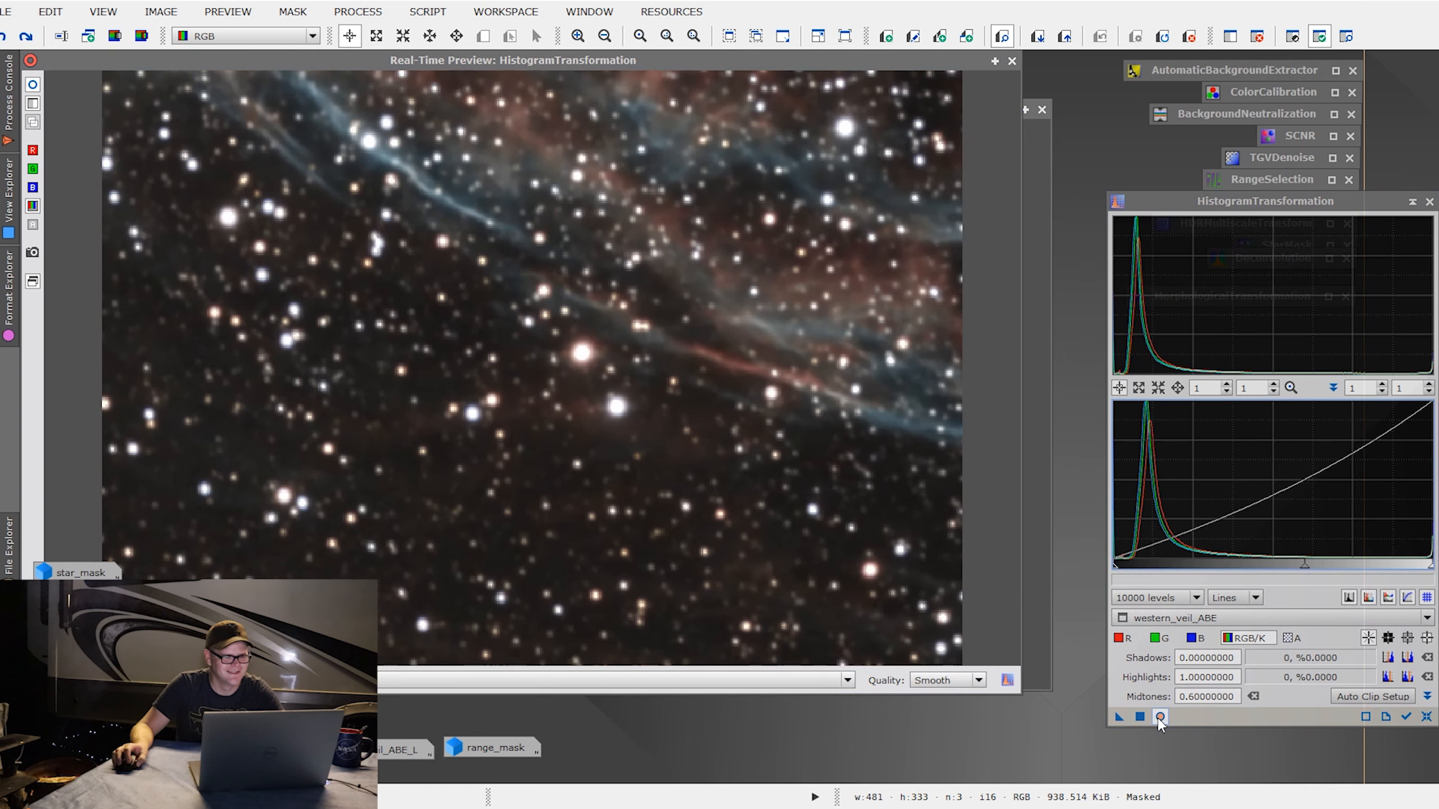
{"action": "left_click", "coordinate": [1426, 717]}
{"action": "left_click_drag", "start_coordinate": [1272, 571], "coordinate": [1307, 564]}
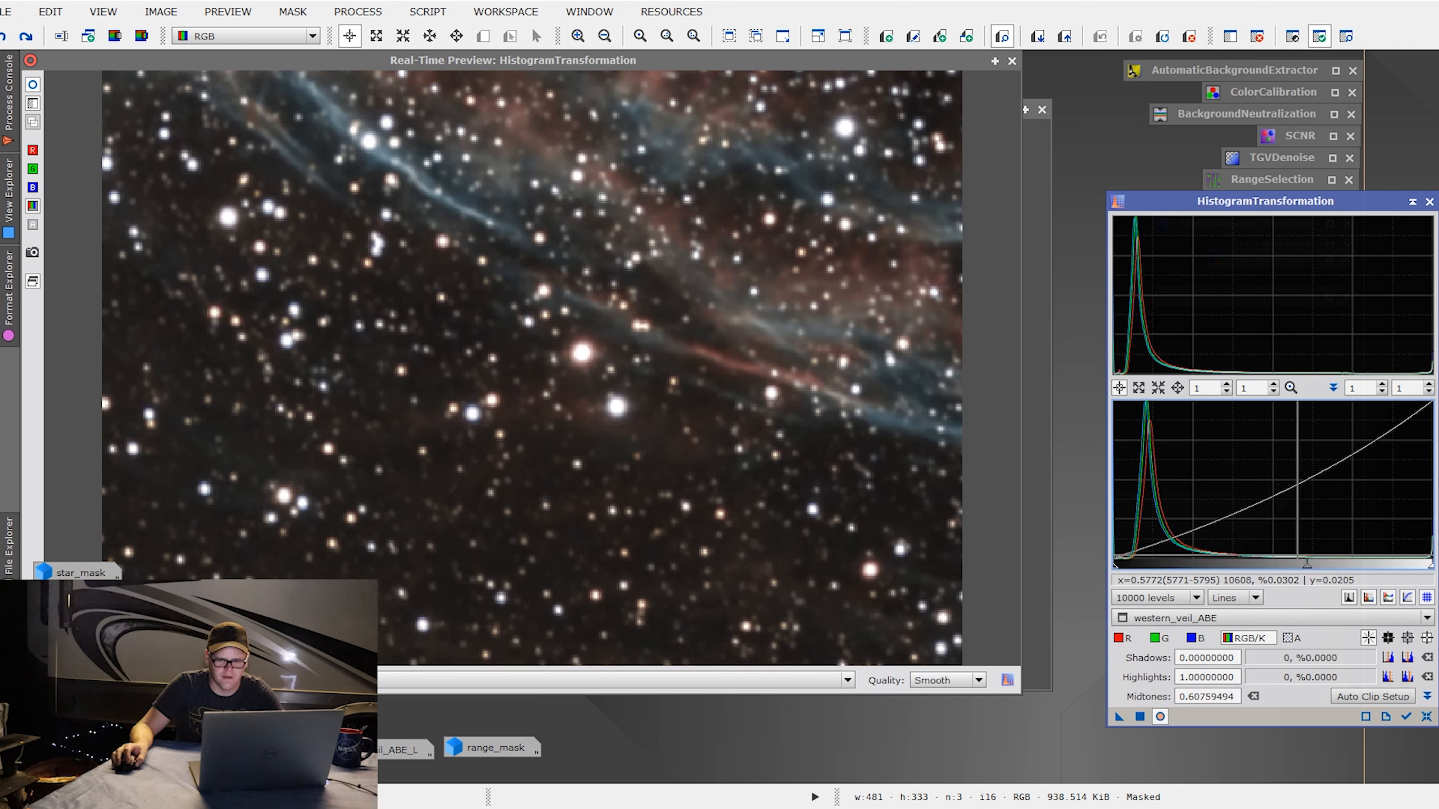
{"action": "left_click", "coordinate": [38, 93]}
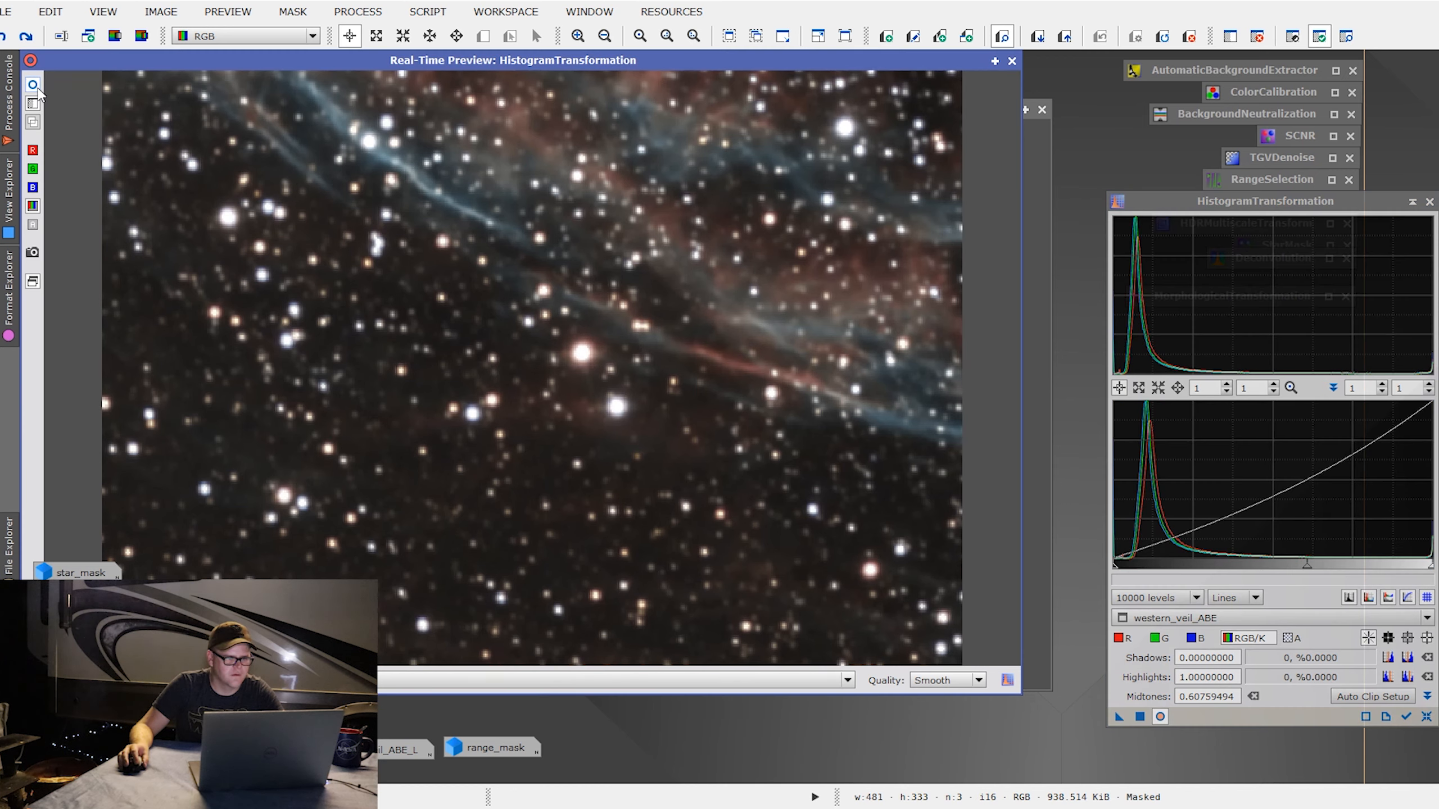
{"action": "left_click", "coordinate": [1011, 62]}
Step: Apply the histogram transformation to the main western_veil_ABE view, compare the image before and after, and collapse the process window
{"action": "left_click", "coordinate": [206, 185]}
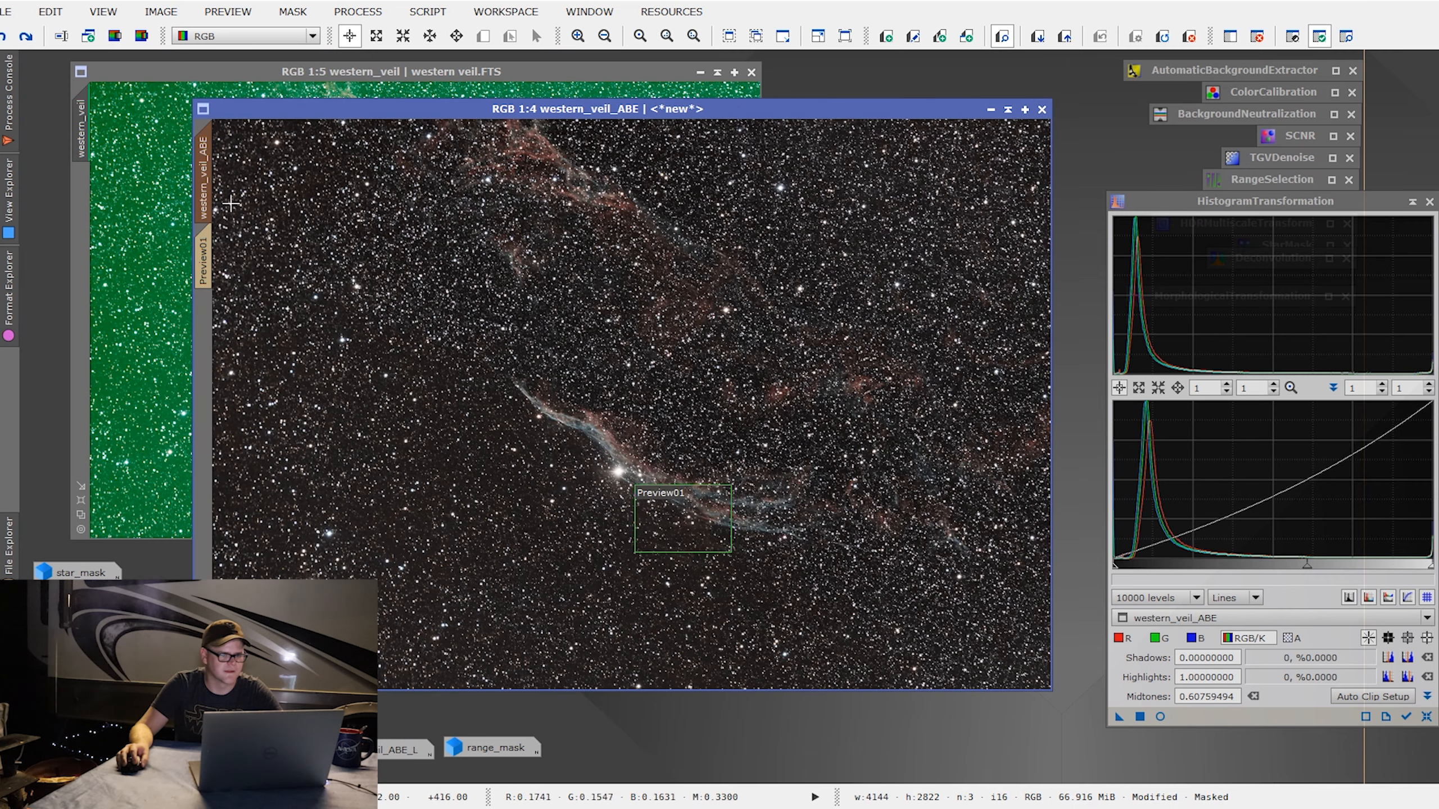
{"action": "left_click_drag", "start_coordinate": [1121, 719], "coordinate": [880, 447]}
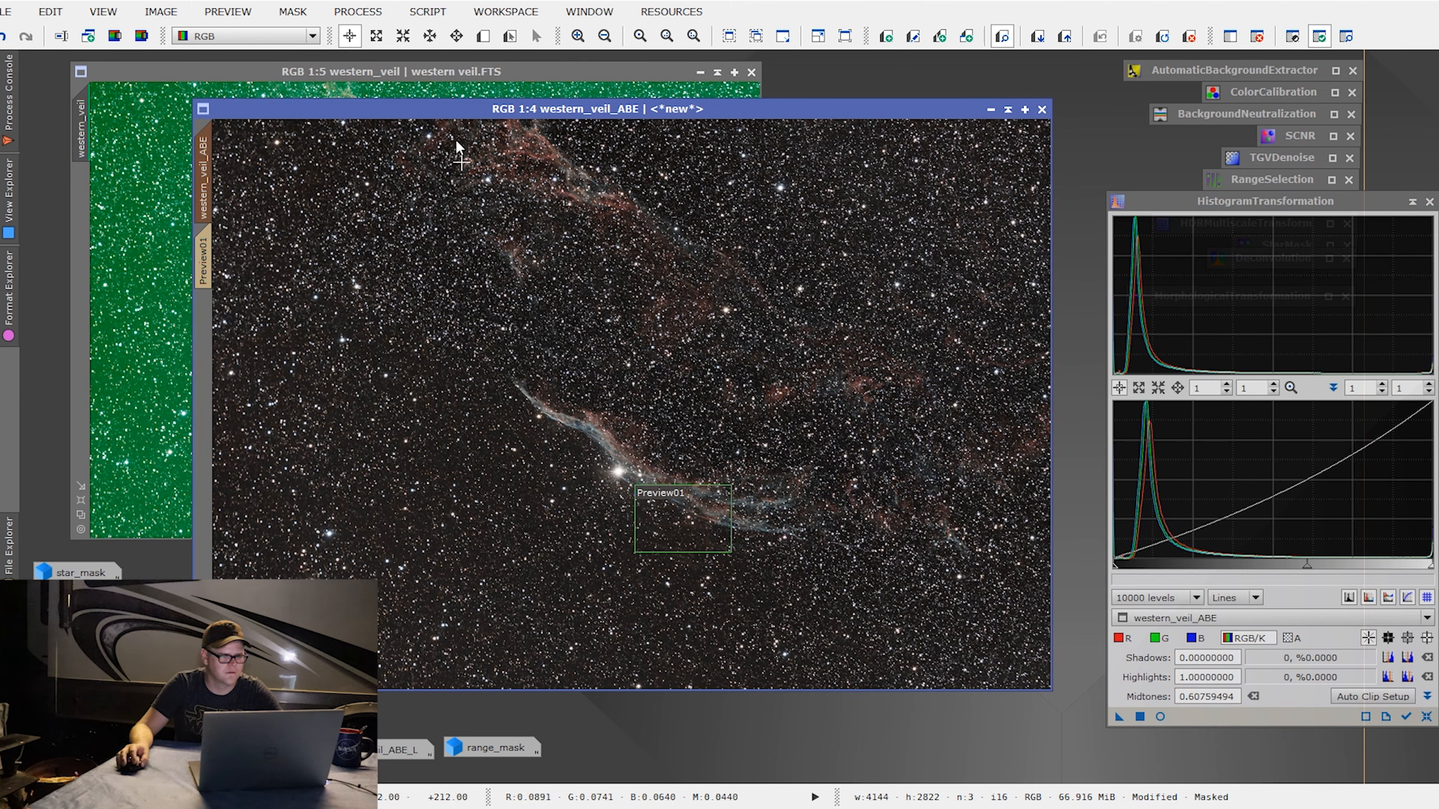
{"action": "left_click", "coordinate": [5, 37]}
{"action": "left_click", "coordinate": [25, 37]}
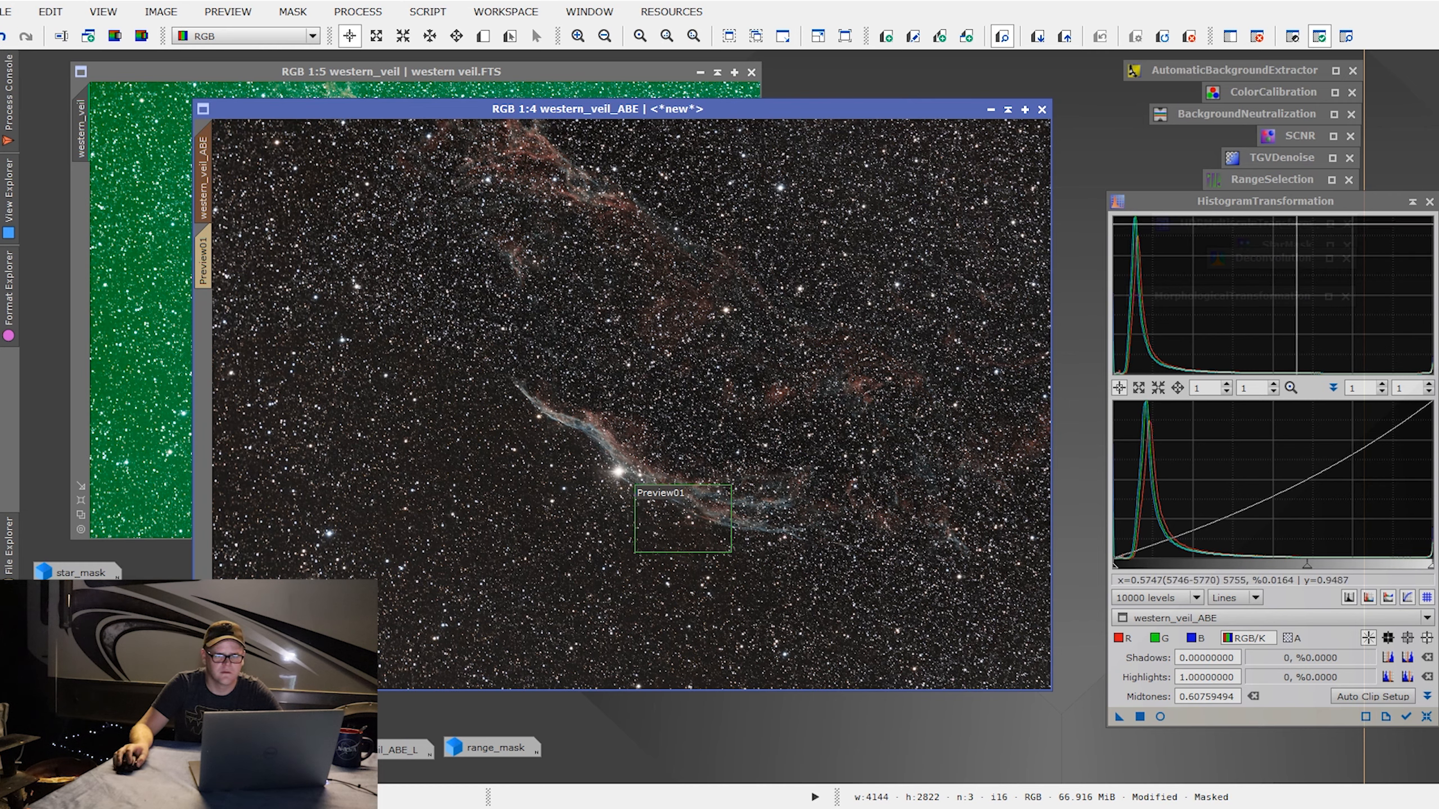
{"action": "left_click", "coordinate": [1413, 202]}
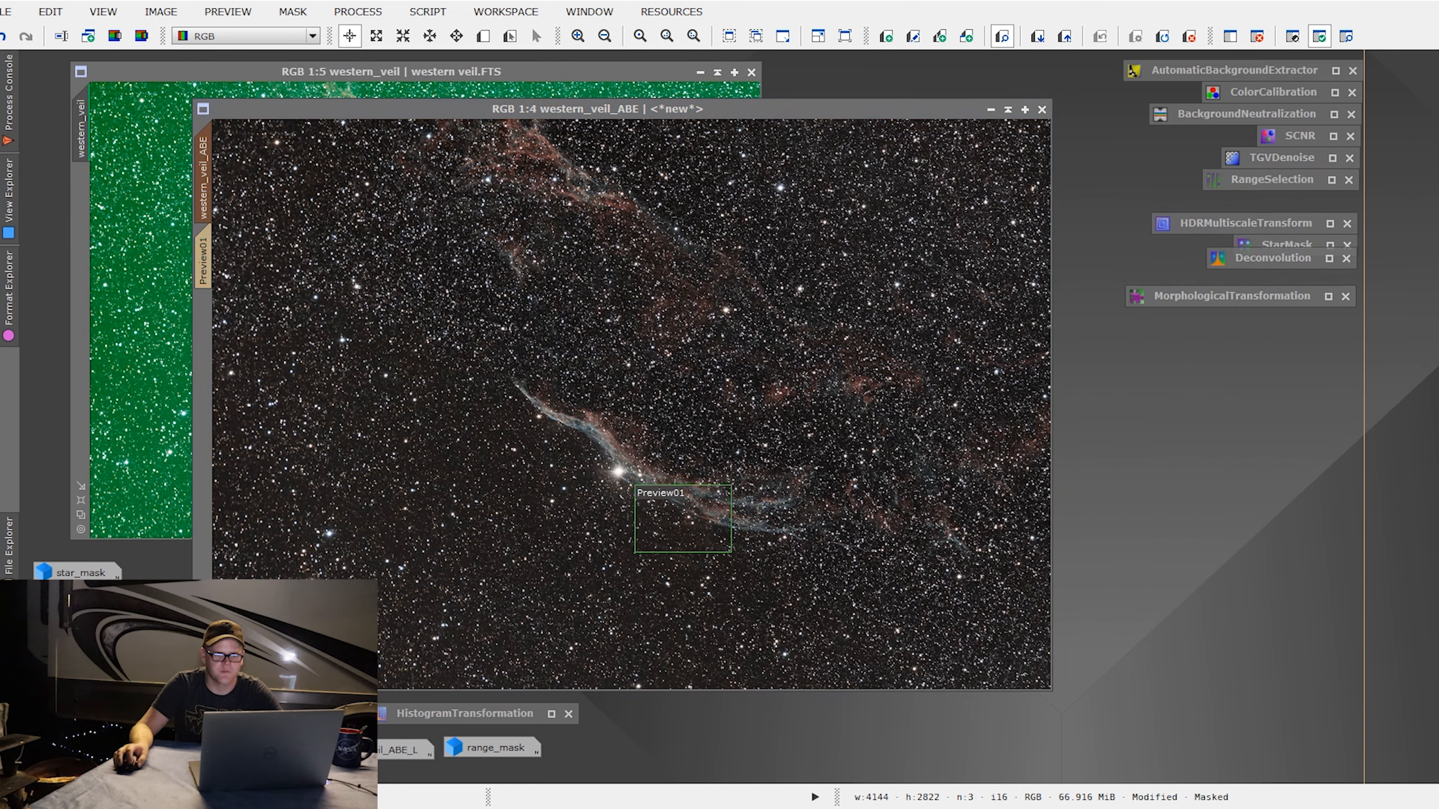
Step: Remove the mask from western_veil_ABE and delete all of its previews
{"action": "left_click", "coordinate": [389, 99]}
{"action": "left_click", "coordinate": [292, 12]}
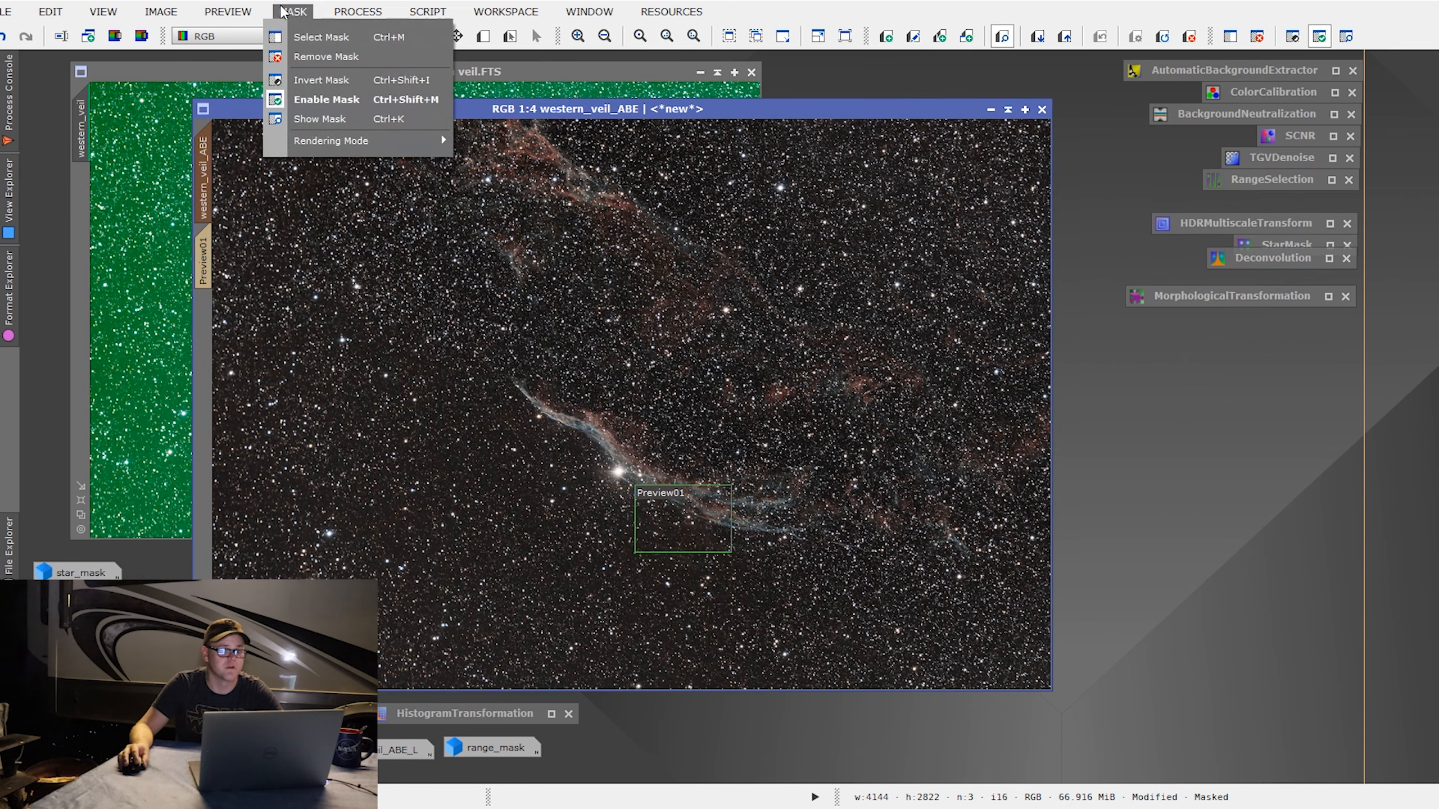
{"action": "left_click", "coordinate": [292, 64]}
{"action": "left_click", "coordinate": [227, 11]}
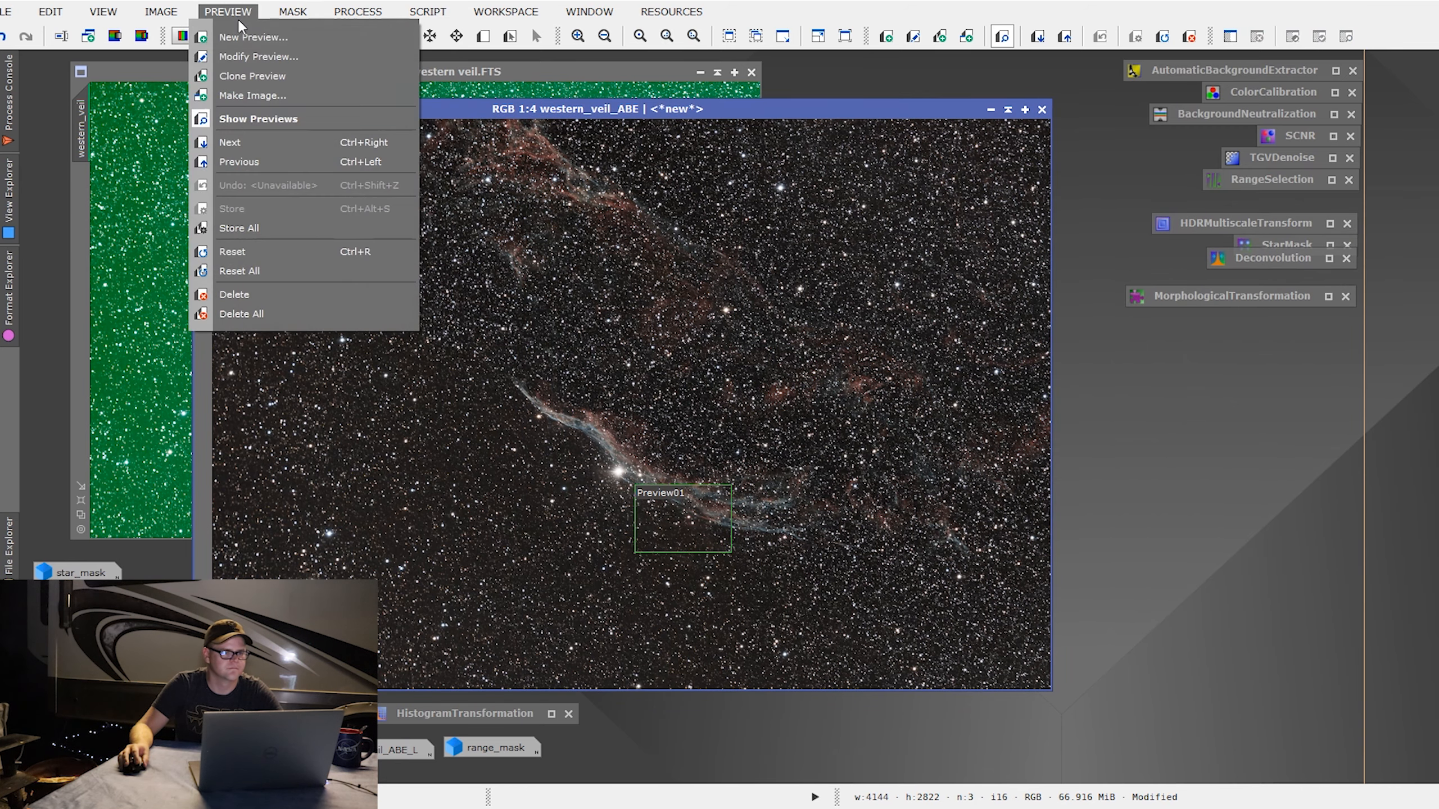
{"action": "left_click", "coordinate": [262, 316]}
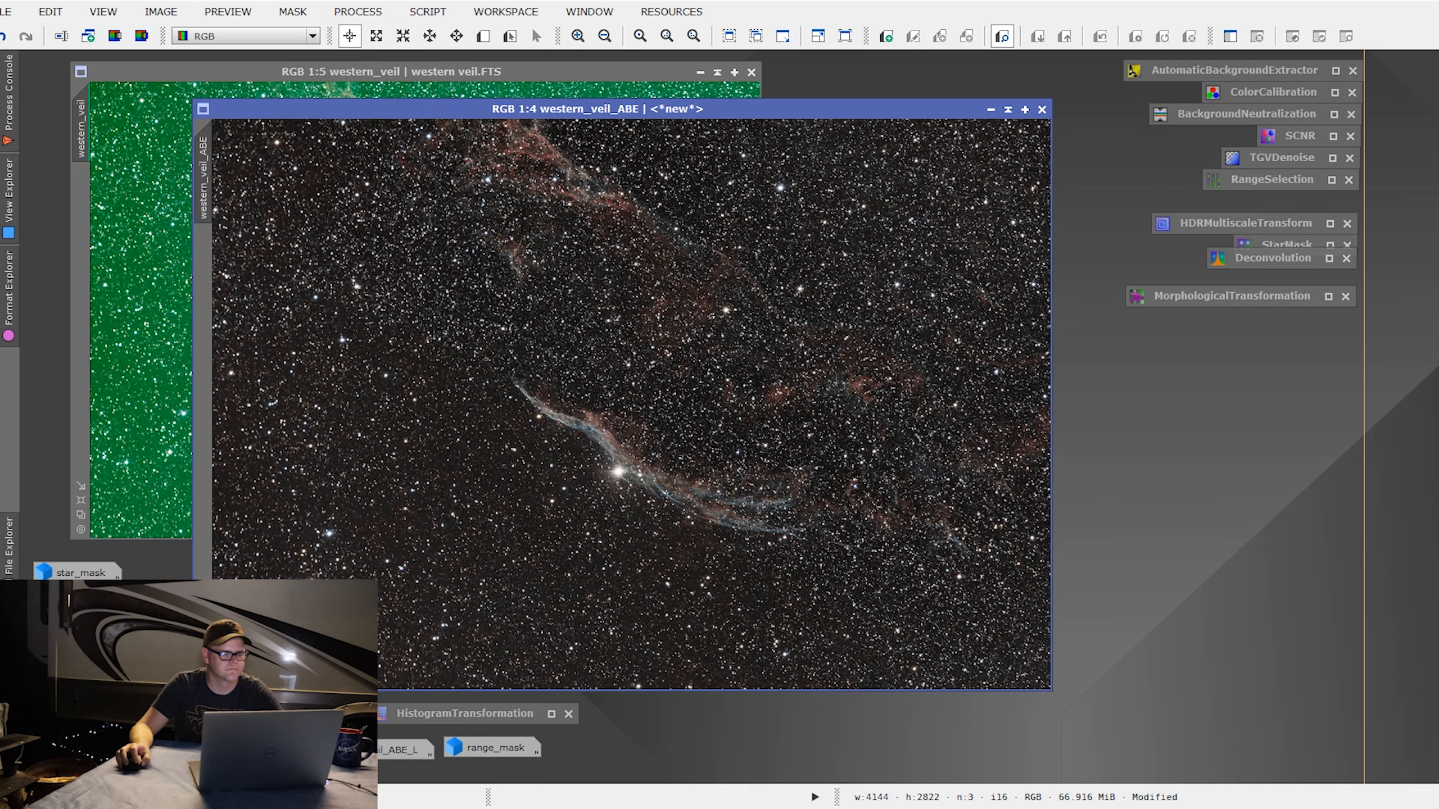
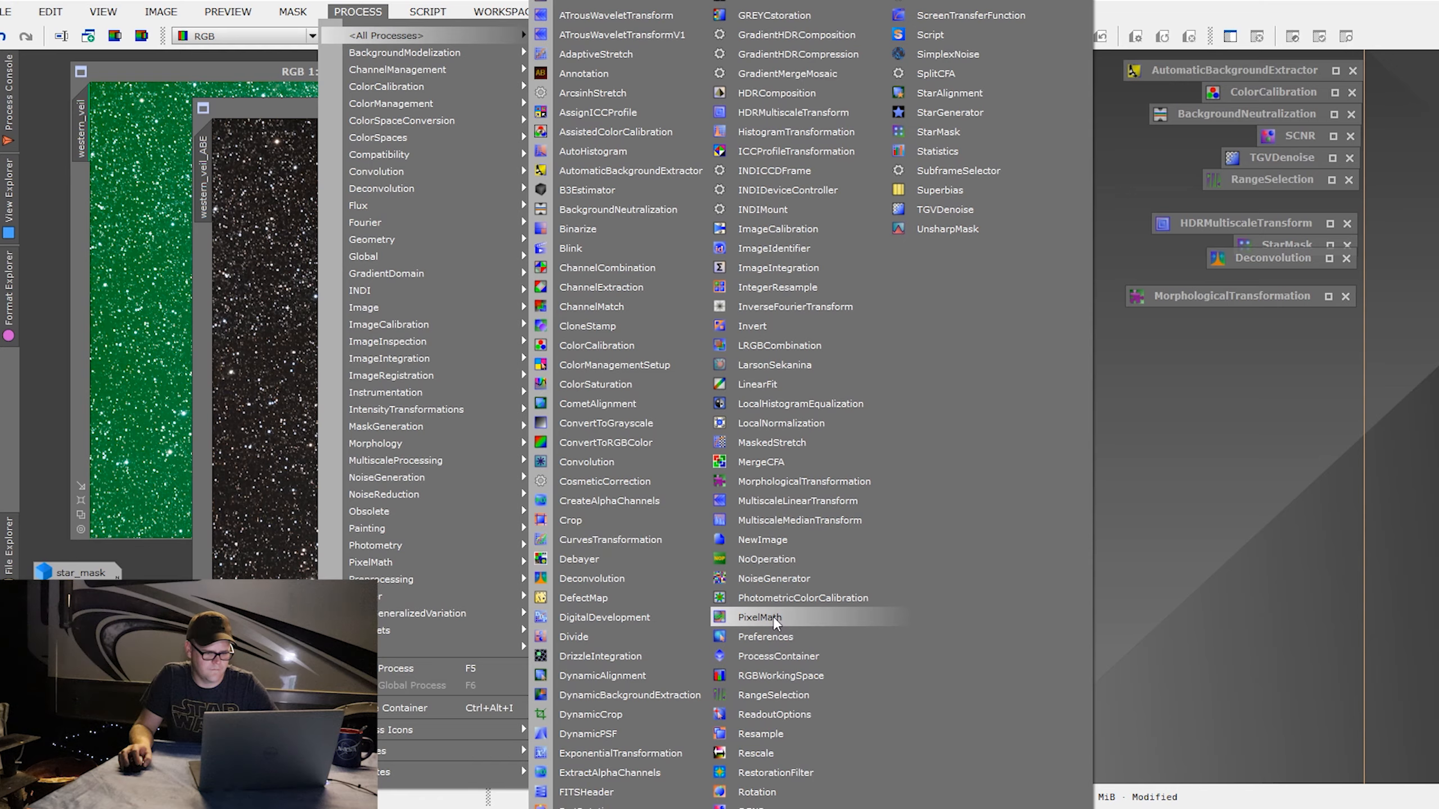
Step: Open PixelMath and build the RGB/K expression range_mask-star_mask in the Expression Editor
{"action": "left_click", "coordinate": [748, 614]}
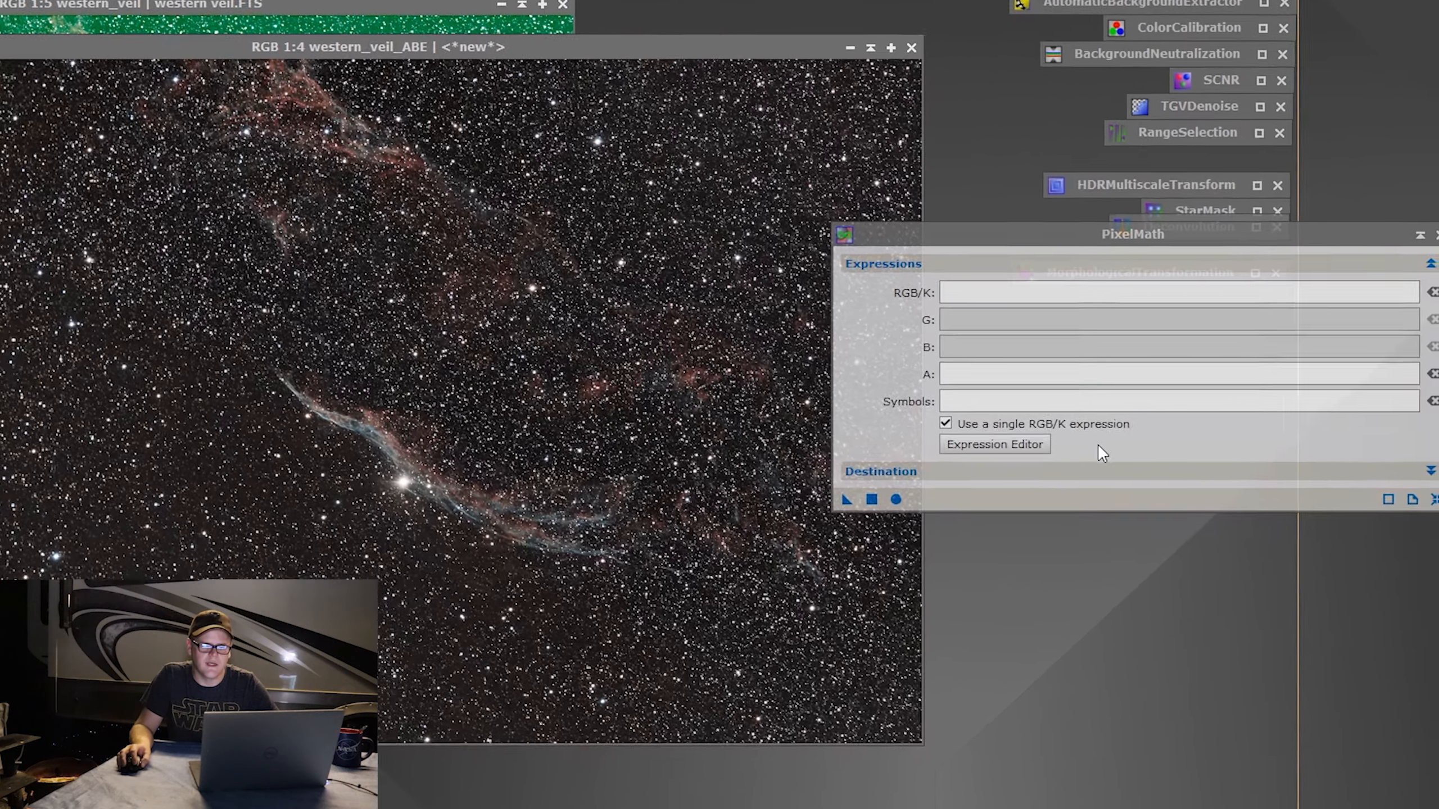
{"action": "left_click", "coordinate": [1016, 448]}
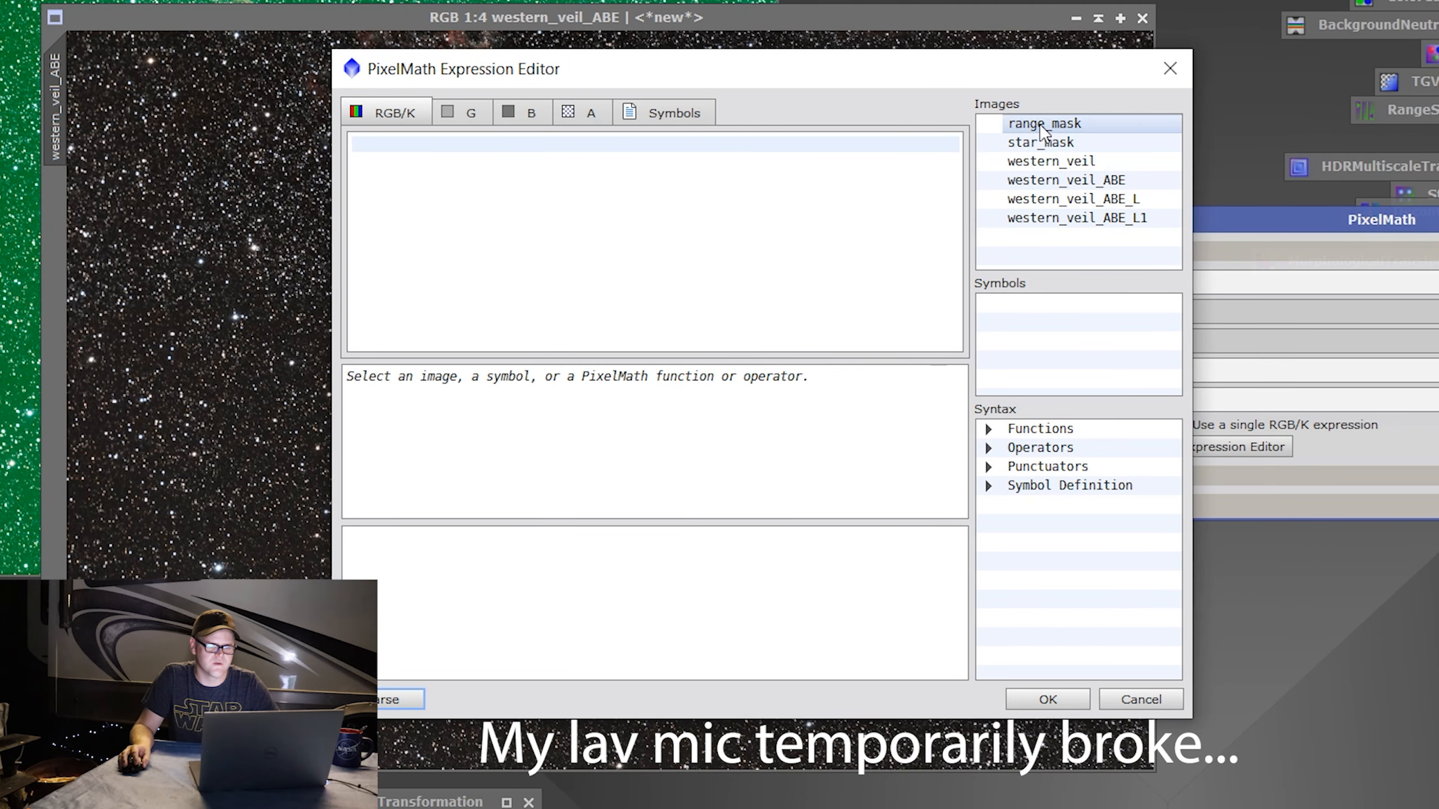
{"action": "double_click", "coordinate": [1039, 123]}
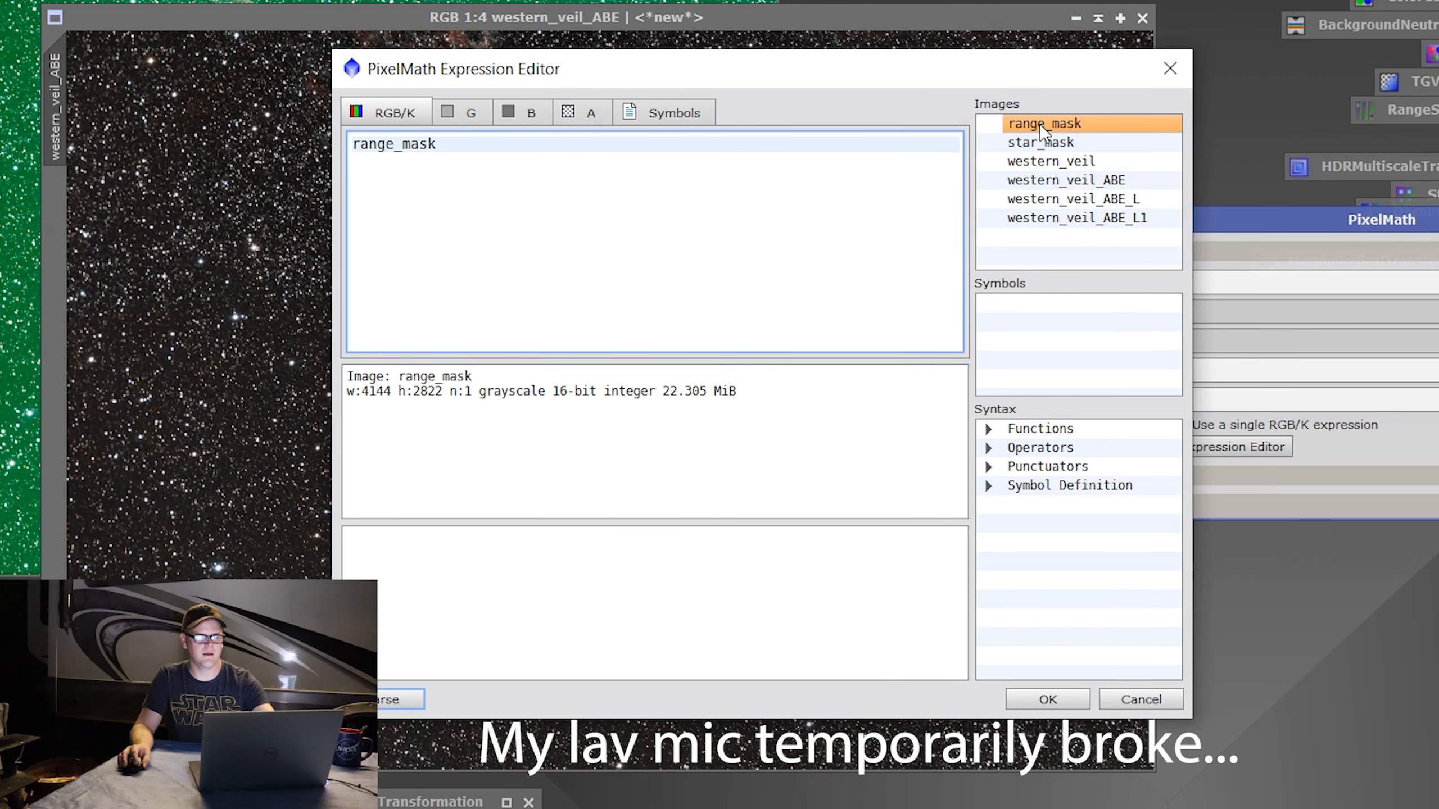
{"action": "type", "text": "-"}
{"action": "double_click", "coordinate": [1051, 146]}
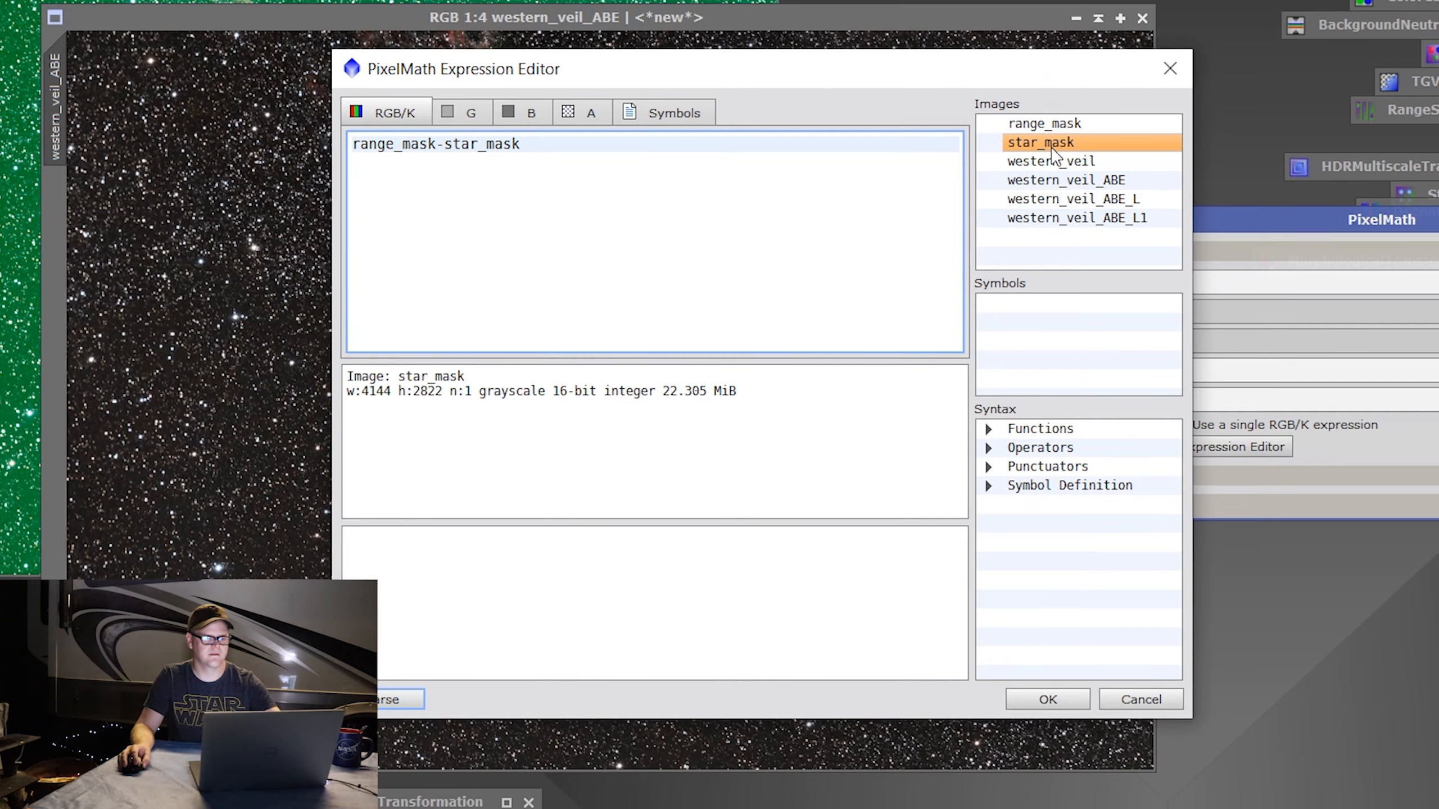
{"action": "left_click", "coordinate": [1032, 706]}
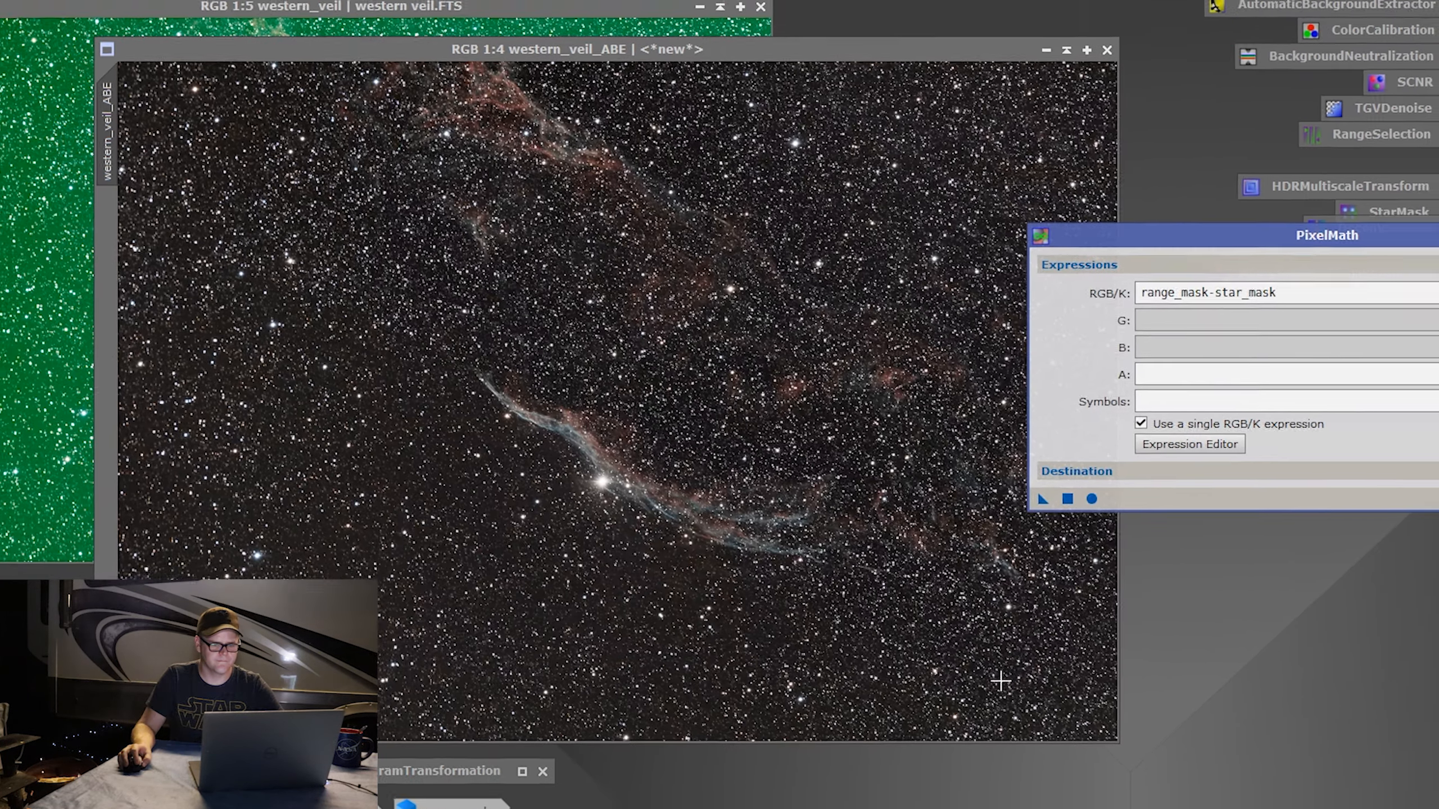
Step: Try applying the PixelMath expression directly to western_veil_ABE, and undo it
{"action": "left_click", "coordinate": [1008, 484]}
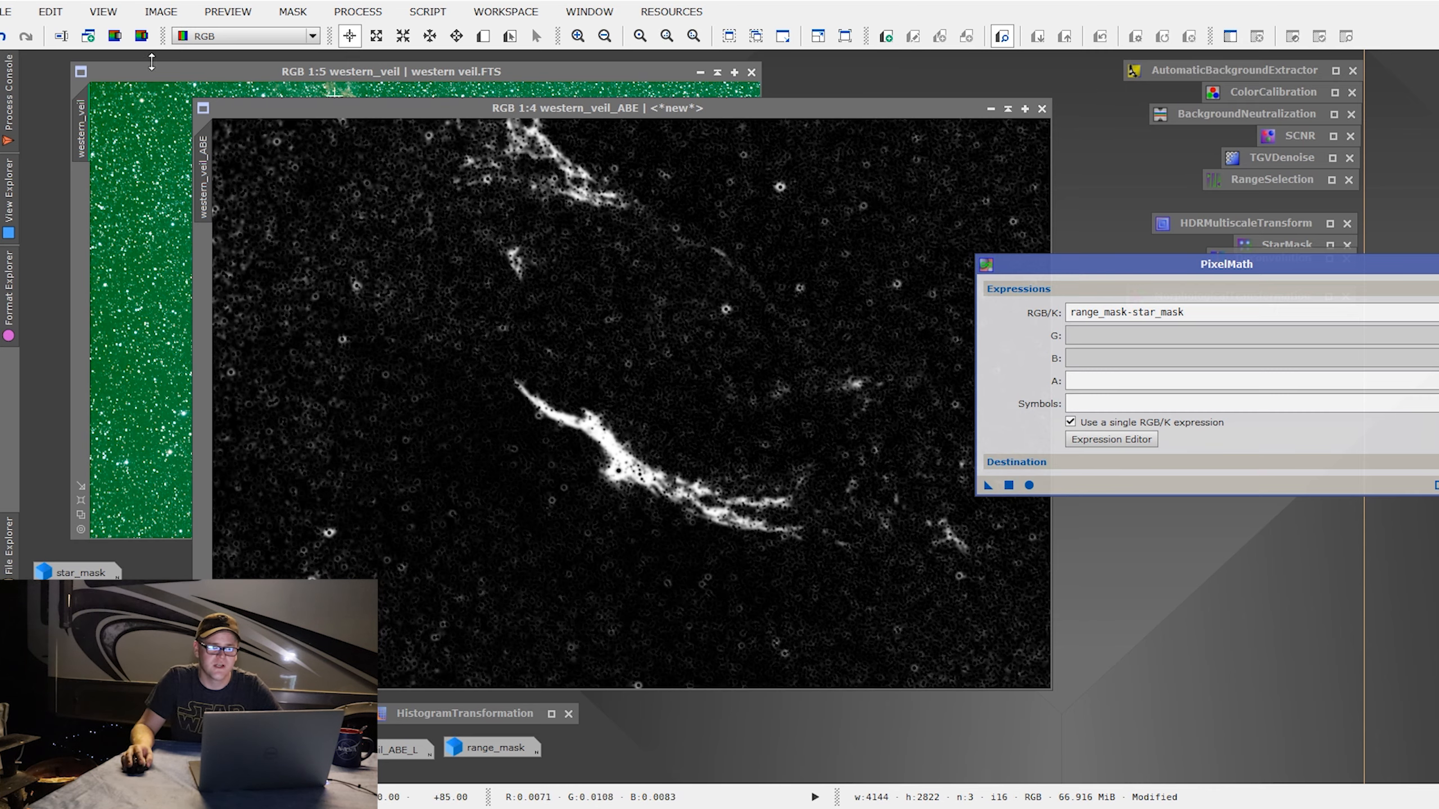
{"action": "left_click", "coordinate": [2, 37]}
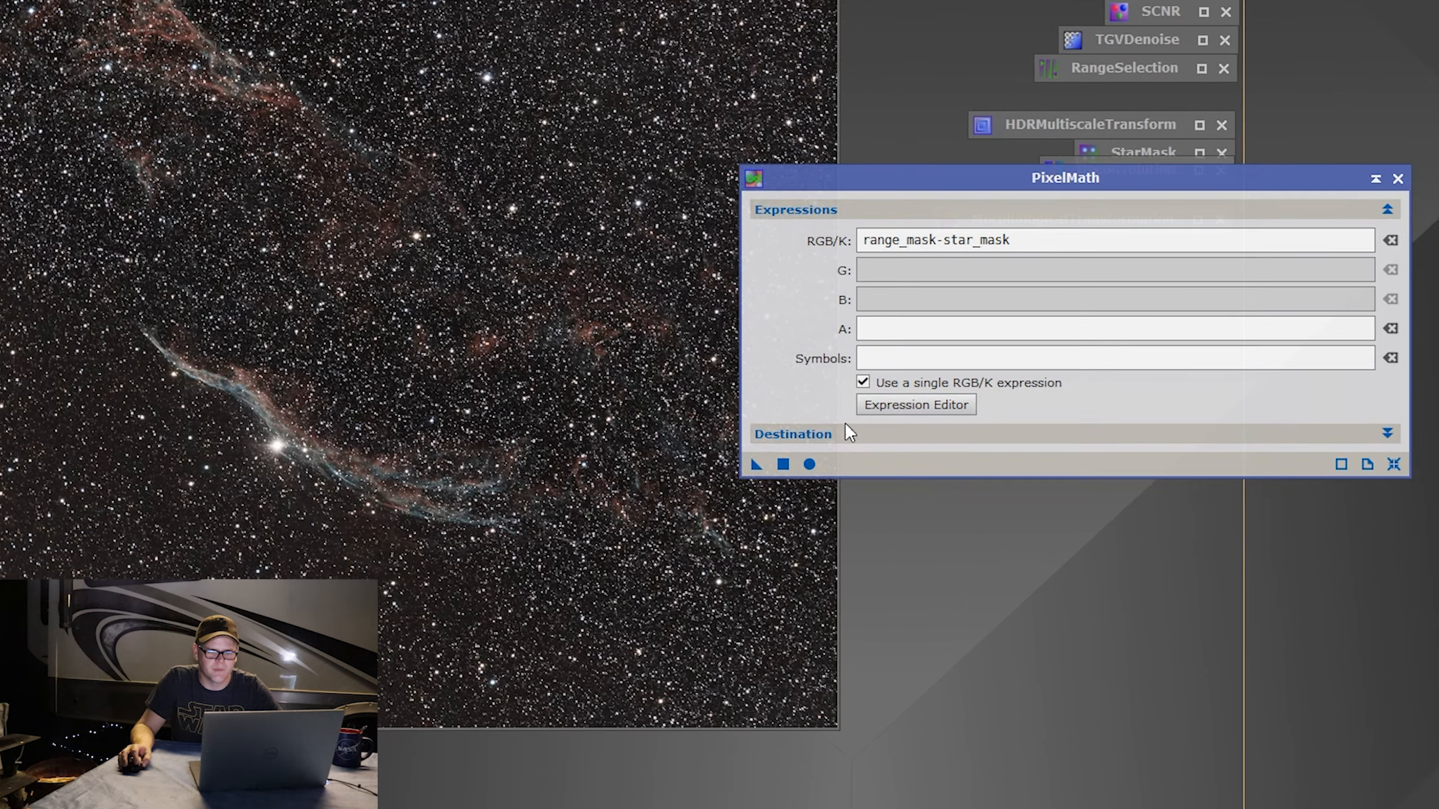
Step: Set the PixelMath destination to create a new image in Grayscale color space and run the expression
{"action": "left_click", "coordinate": [784, 436]}
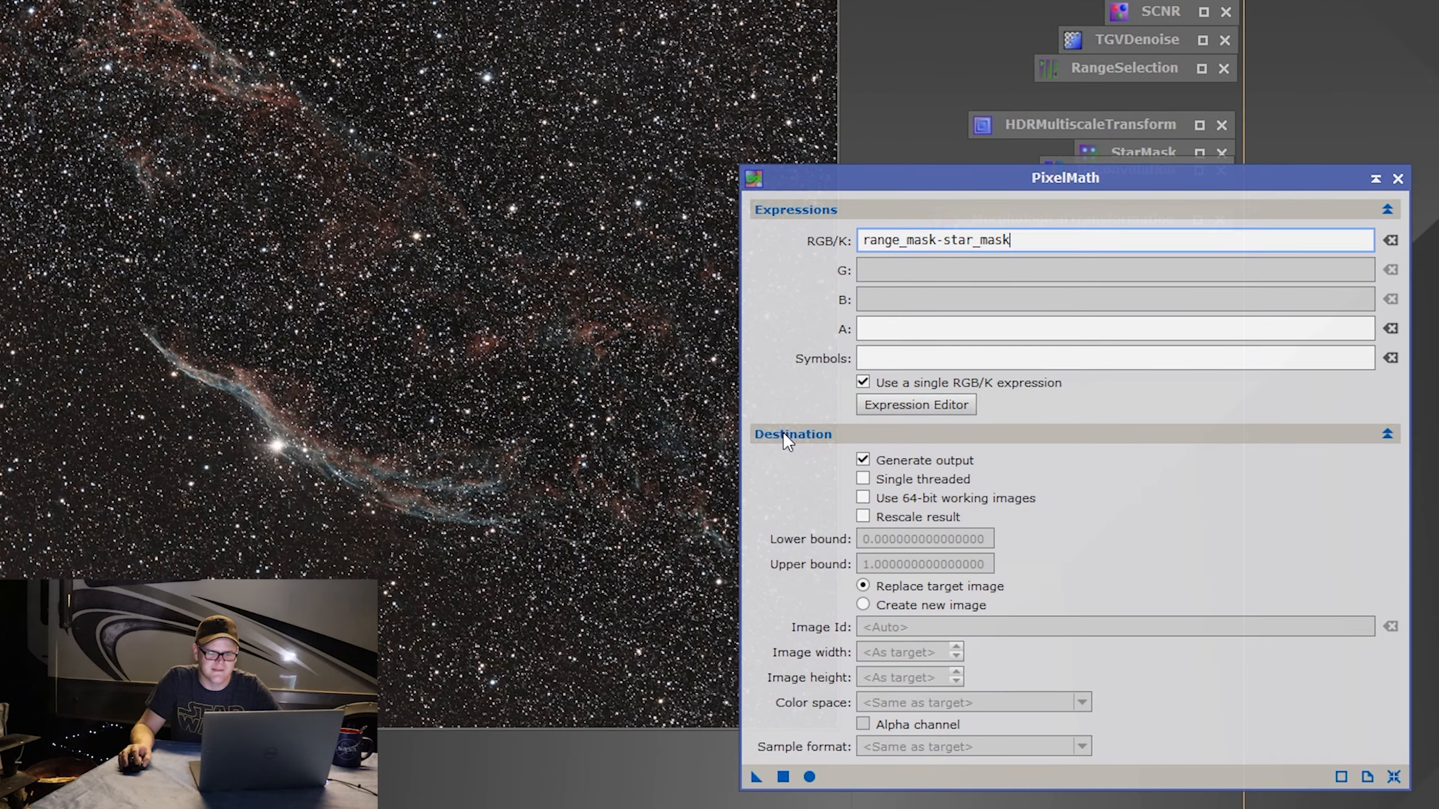
{"action": "left_click", "coordinate": [866, 603]}
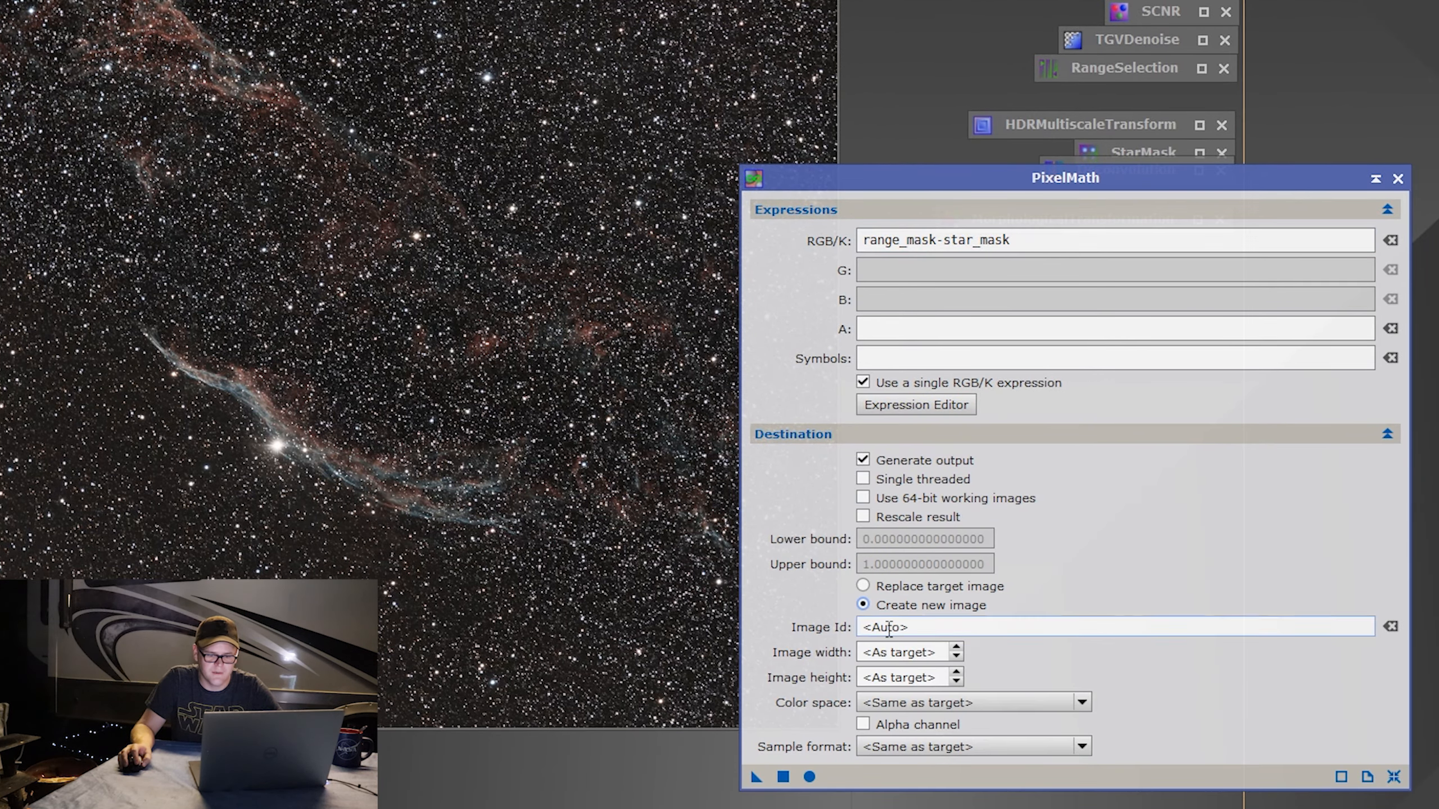
{"action": "left_click", "coordinate": [927, 704]}
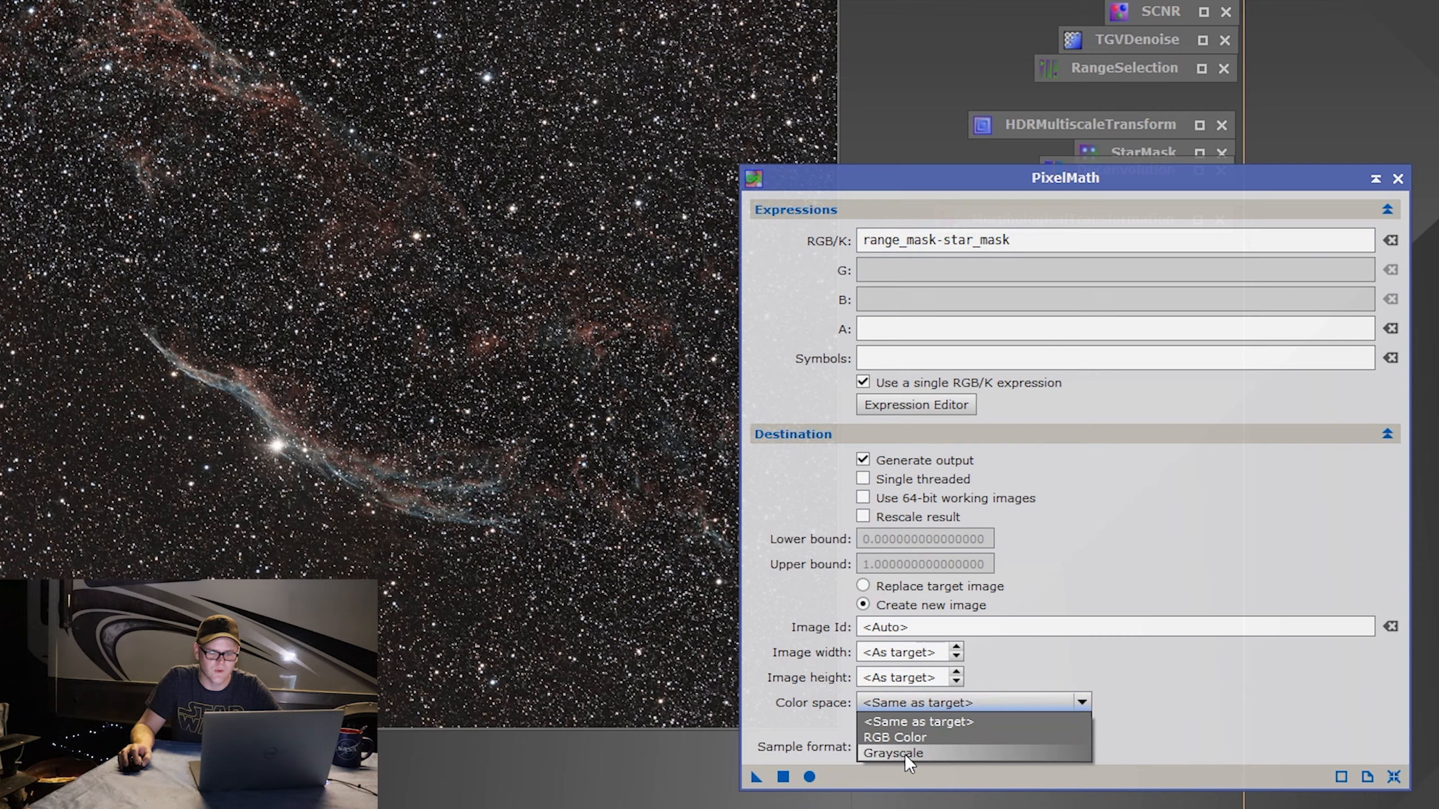
{"action": "left_click", "coordinate": [904, 753]}
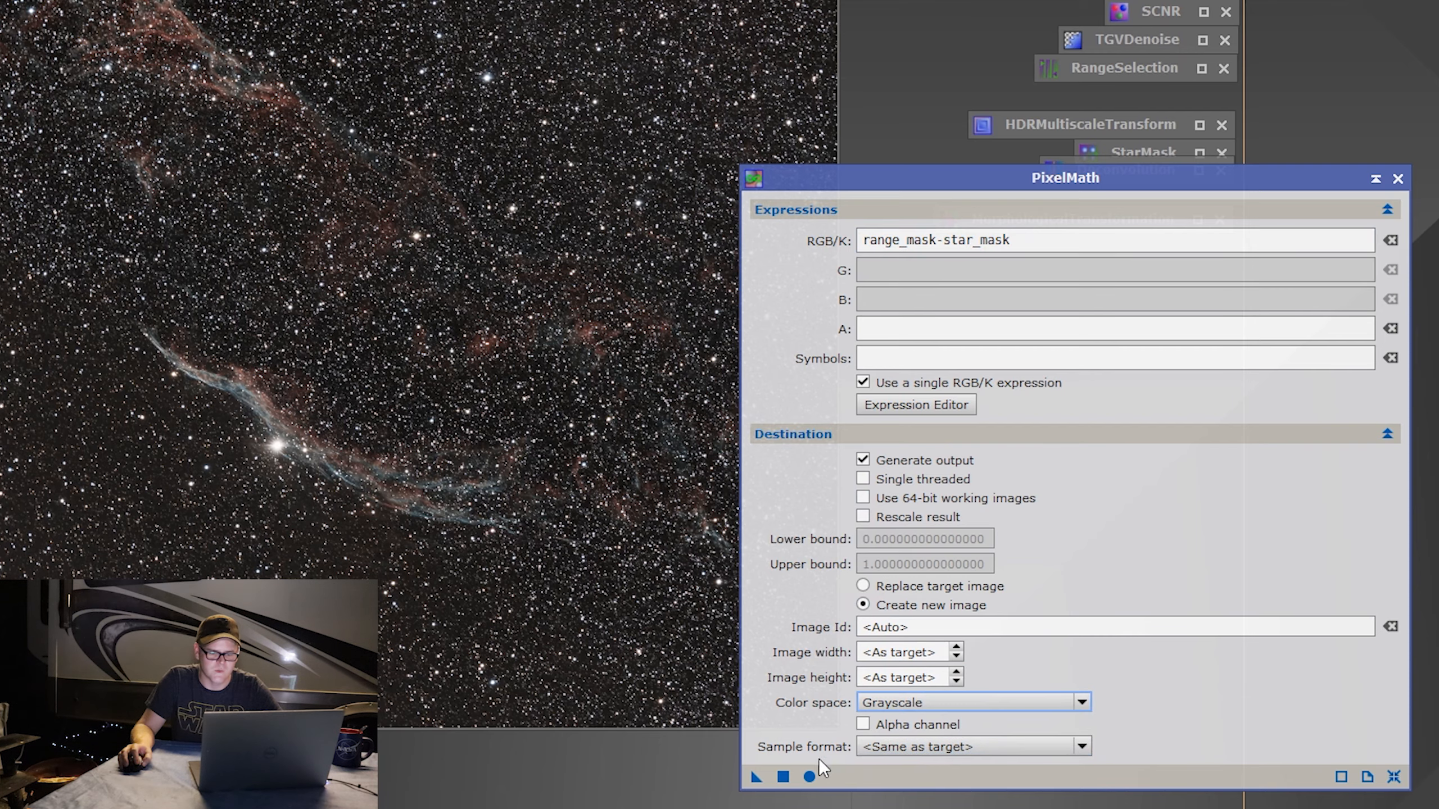
{"action": "left_click", "coordinate": [784, 777]}
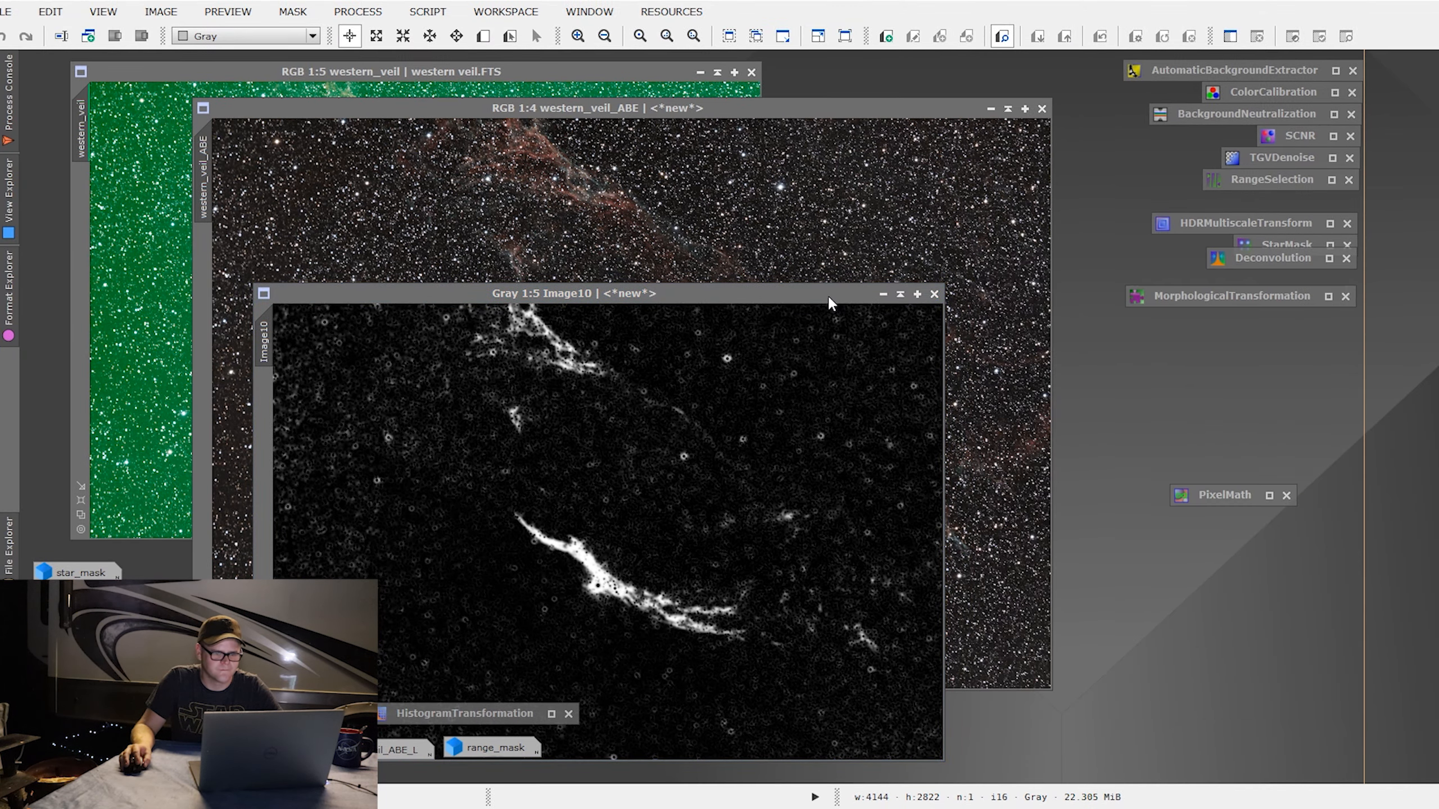
Step: Apply the Image10 nebula mask to western_veil_ABE, hide the mask overlay, and move the minimized Image10 off the image
{"action": "left_click_drag", "start_coordinate": [828, 298], "coordinate": [835, 145]}
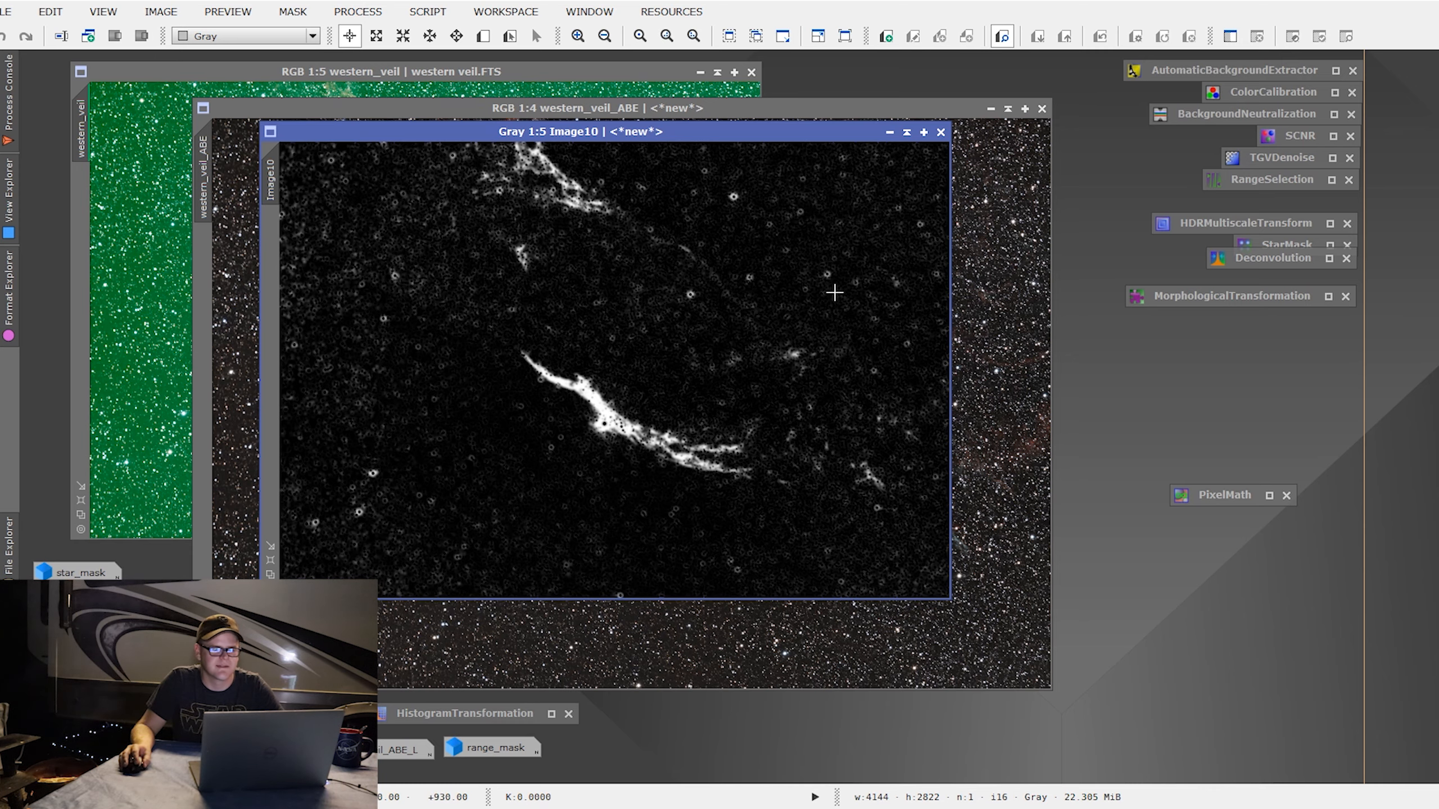
{"action": "left_click", "coordinate": [889, 134]}
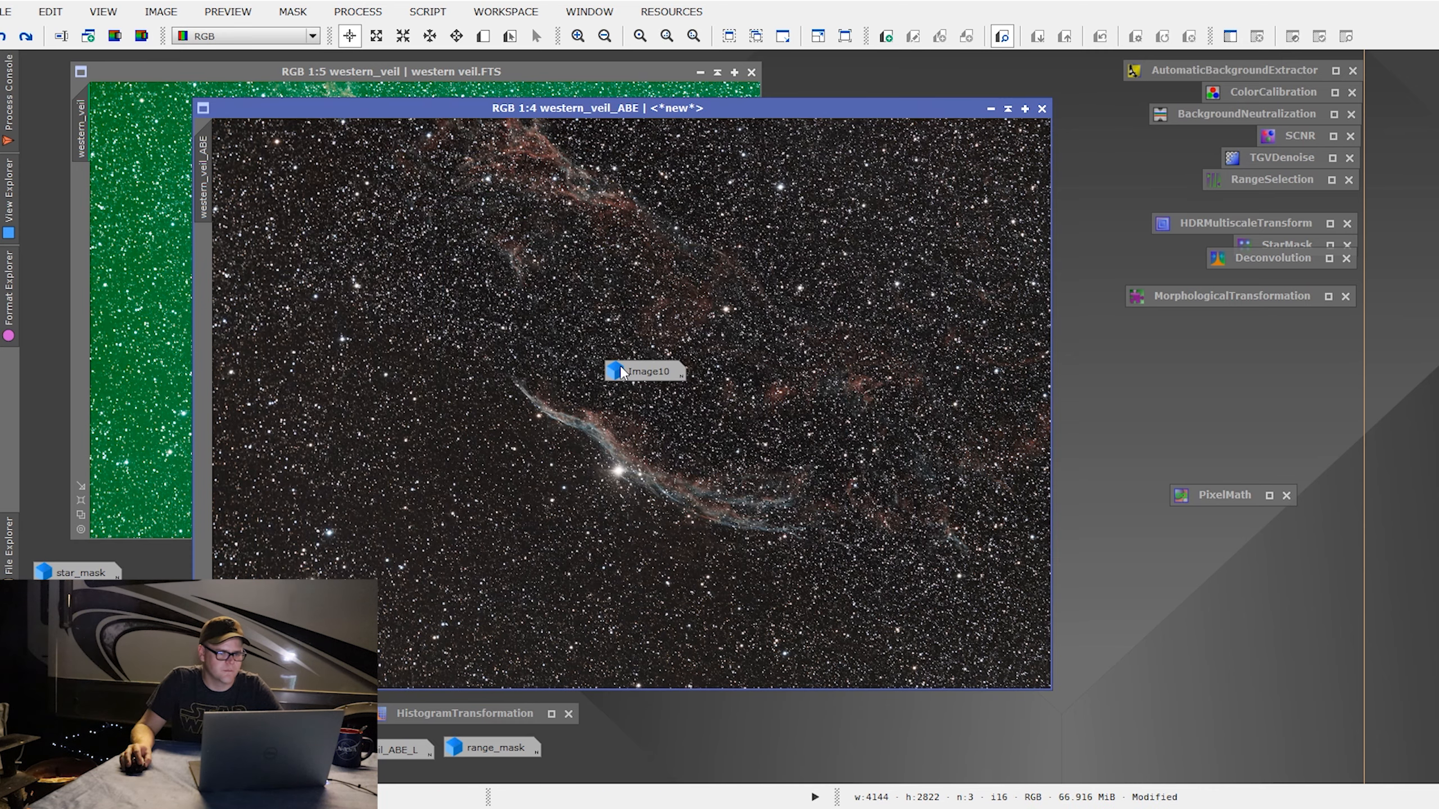
{"action": "double_click", "coordinate": [645, 370]}
{"action": "left_click_drag", "start_coordinate": [274, 179], "coordinate": [203, 176]}
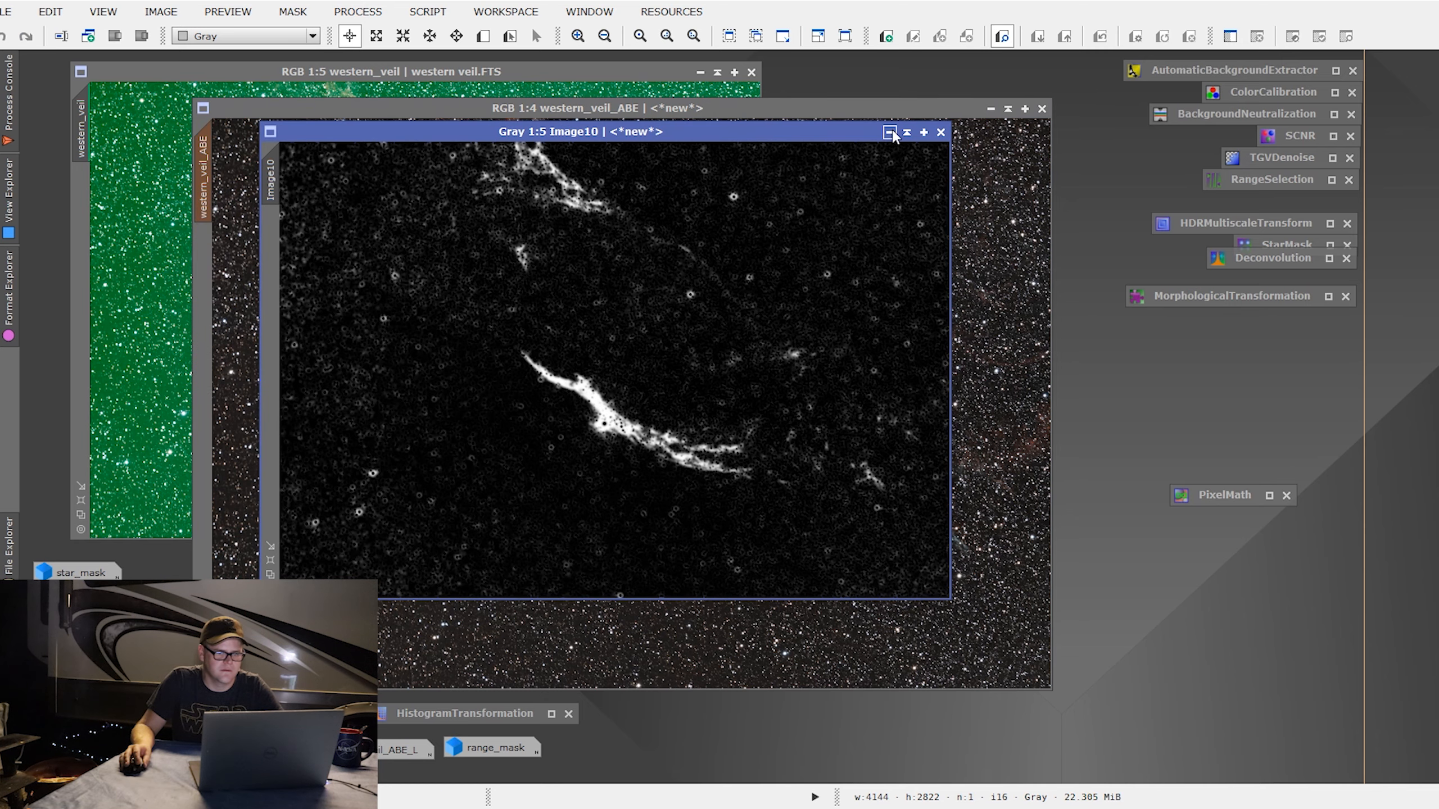
{"action": "left_click", "coordinate": [889, 133]}
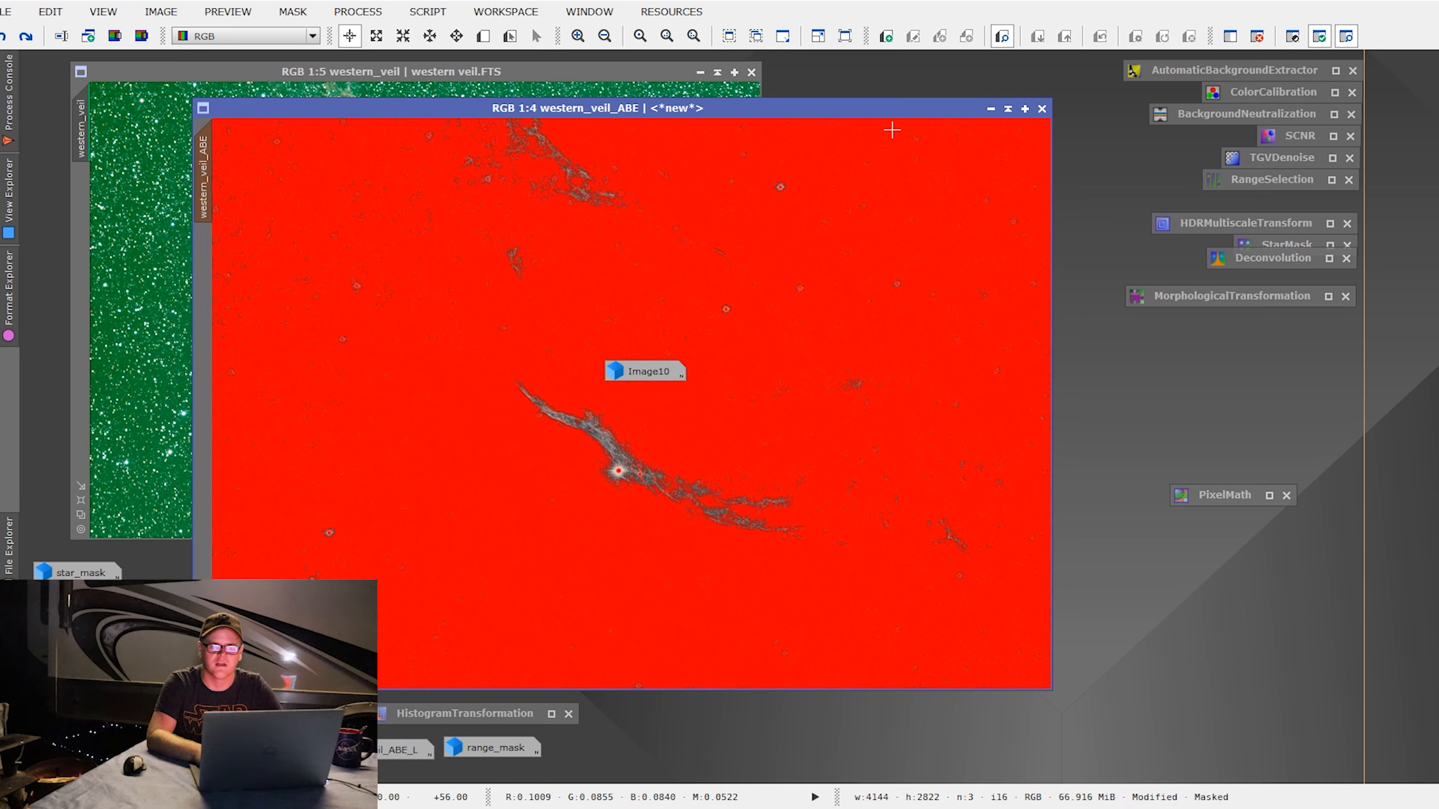
{"action": "key", "text": "ctrl+k"}
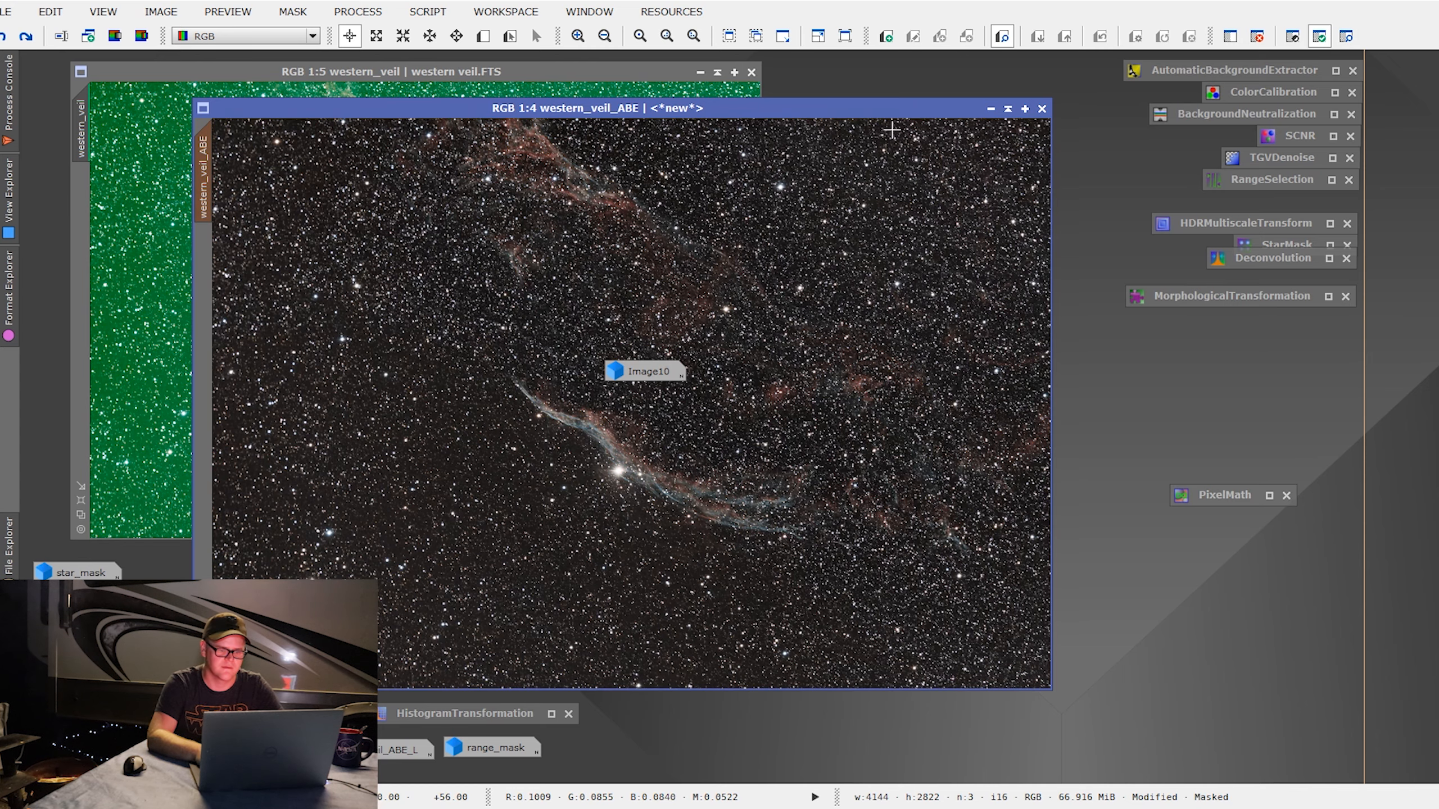
{"action": "left_click_drag", "start_coordinate": [648, 373], "coordinate": [141, 612]}
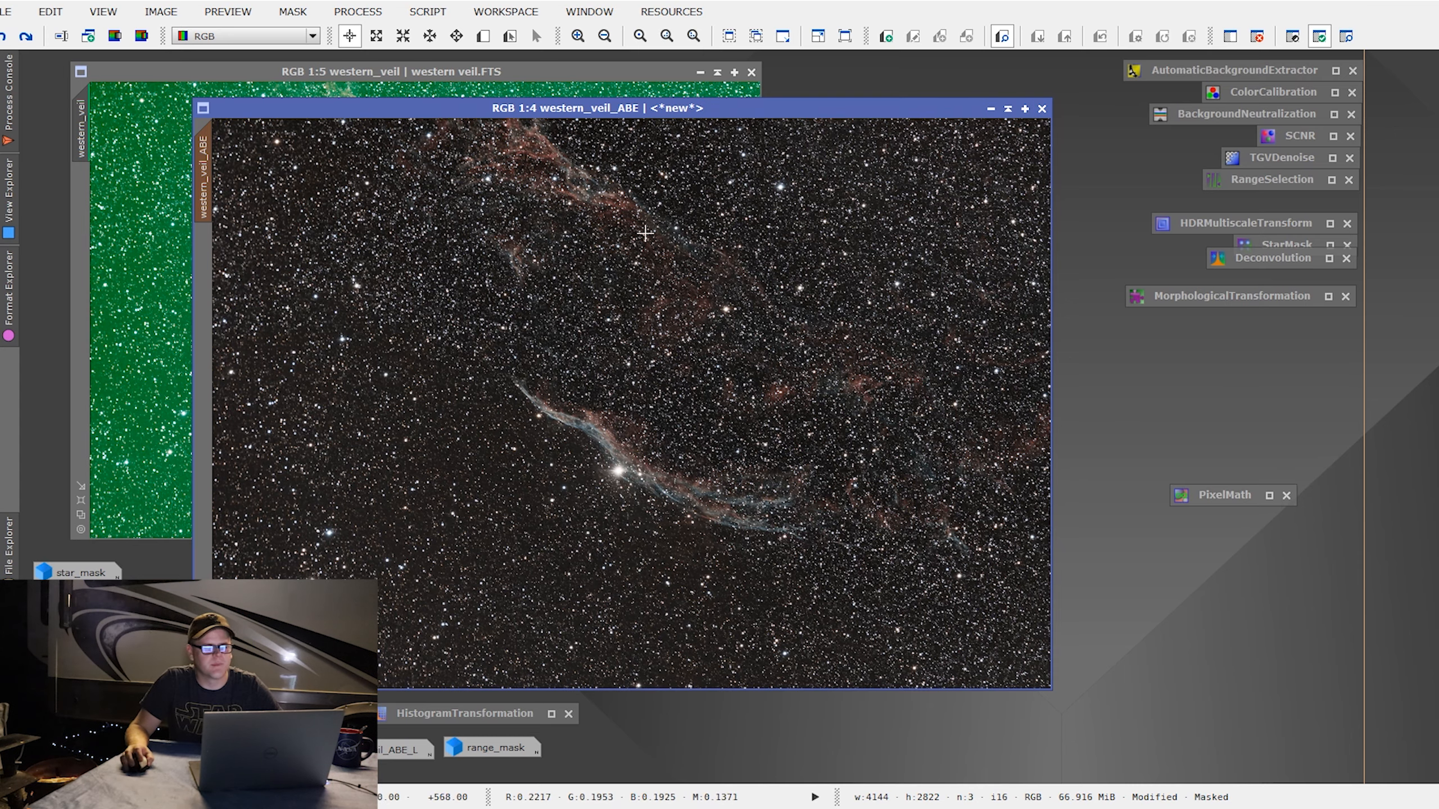
Step: Open ColorSaturation with a real-time preview and add four control points along its flat saturation curve
{"action": "left_click", "coordinate": [357, 11]}
{"action": "mouse_move", "coordinate": [364, 37]}
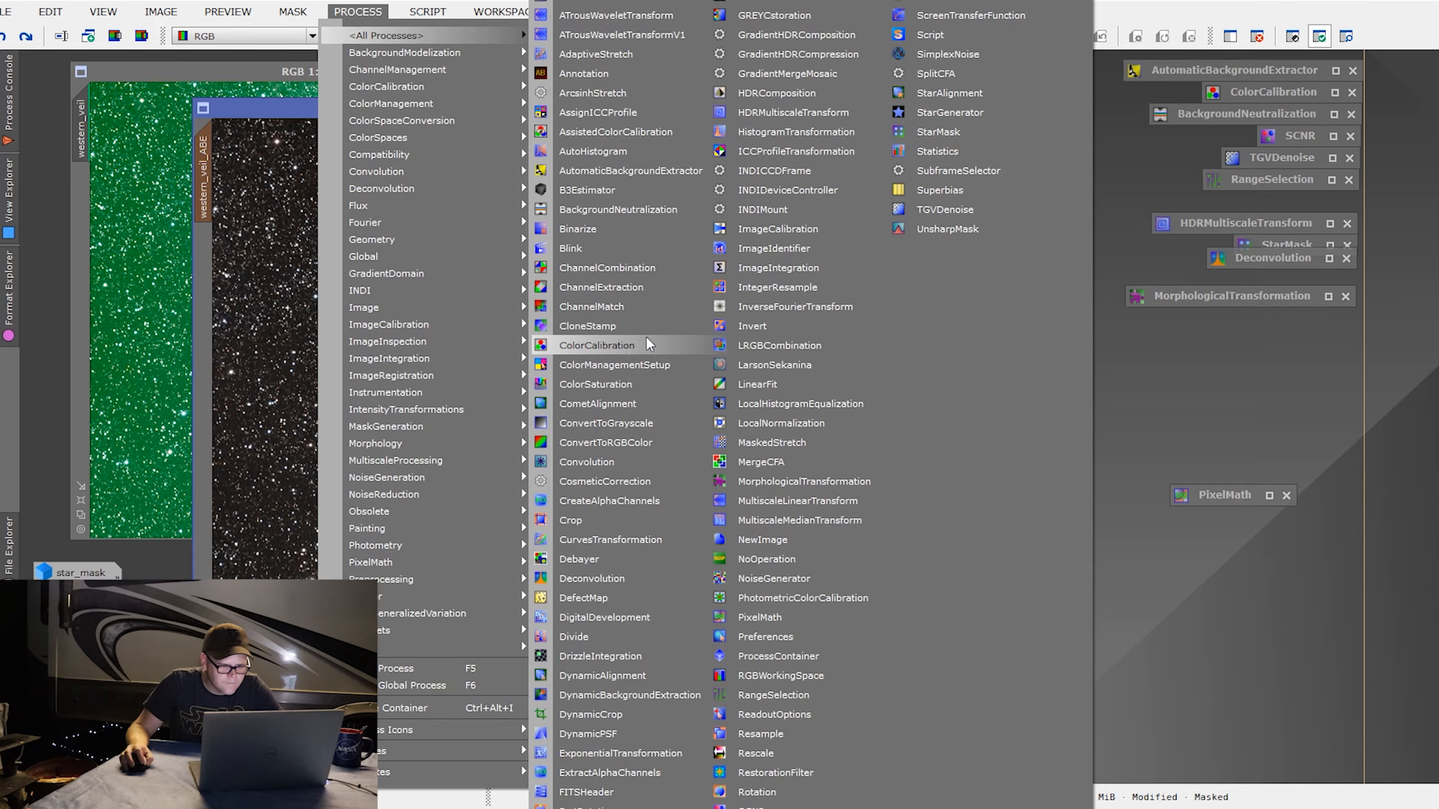
{"action": "left_click", "coordinate": [627, 382]}
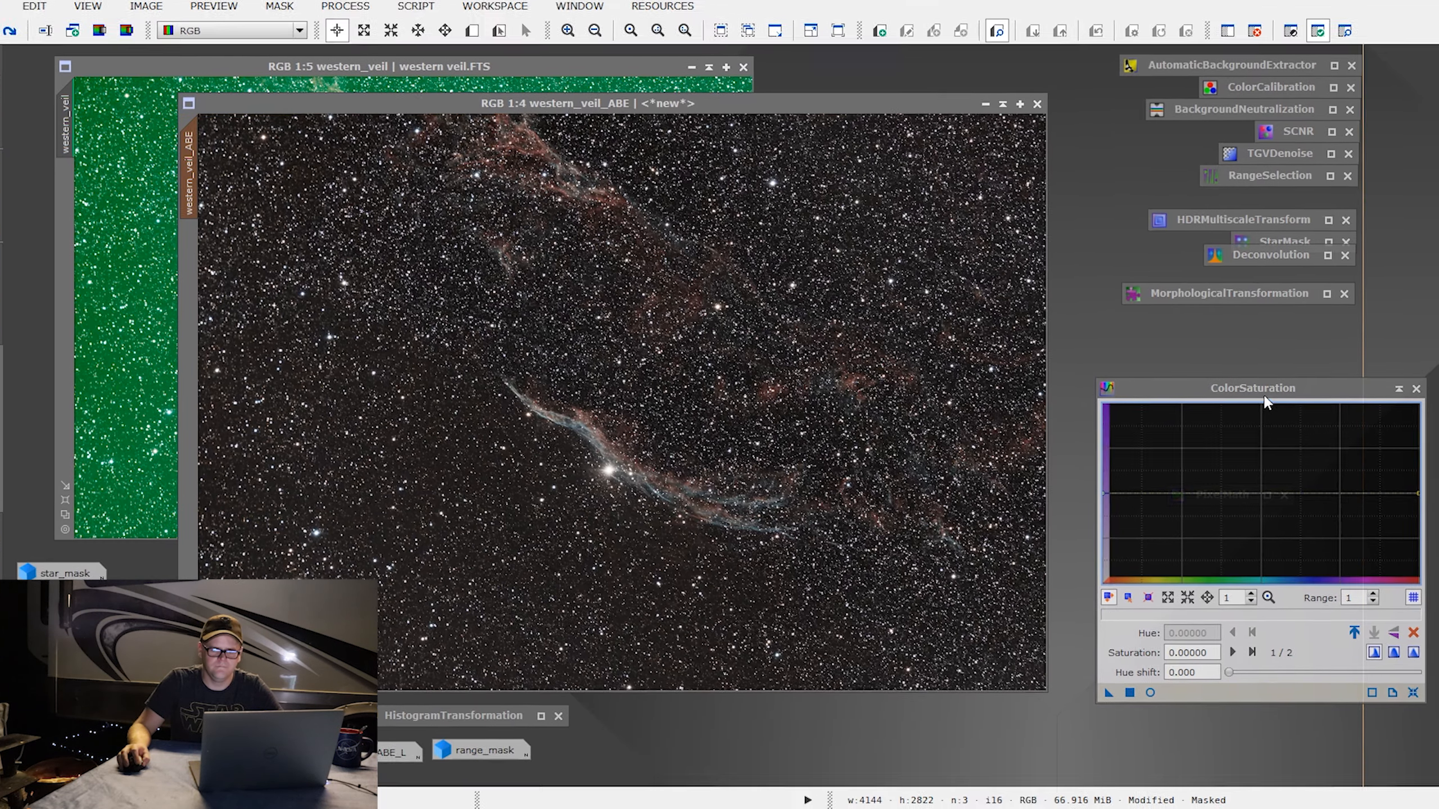
{"action": "left_click_drag", "start_coordinate": [1264, 392], "coordinate": [1268, 351]}
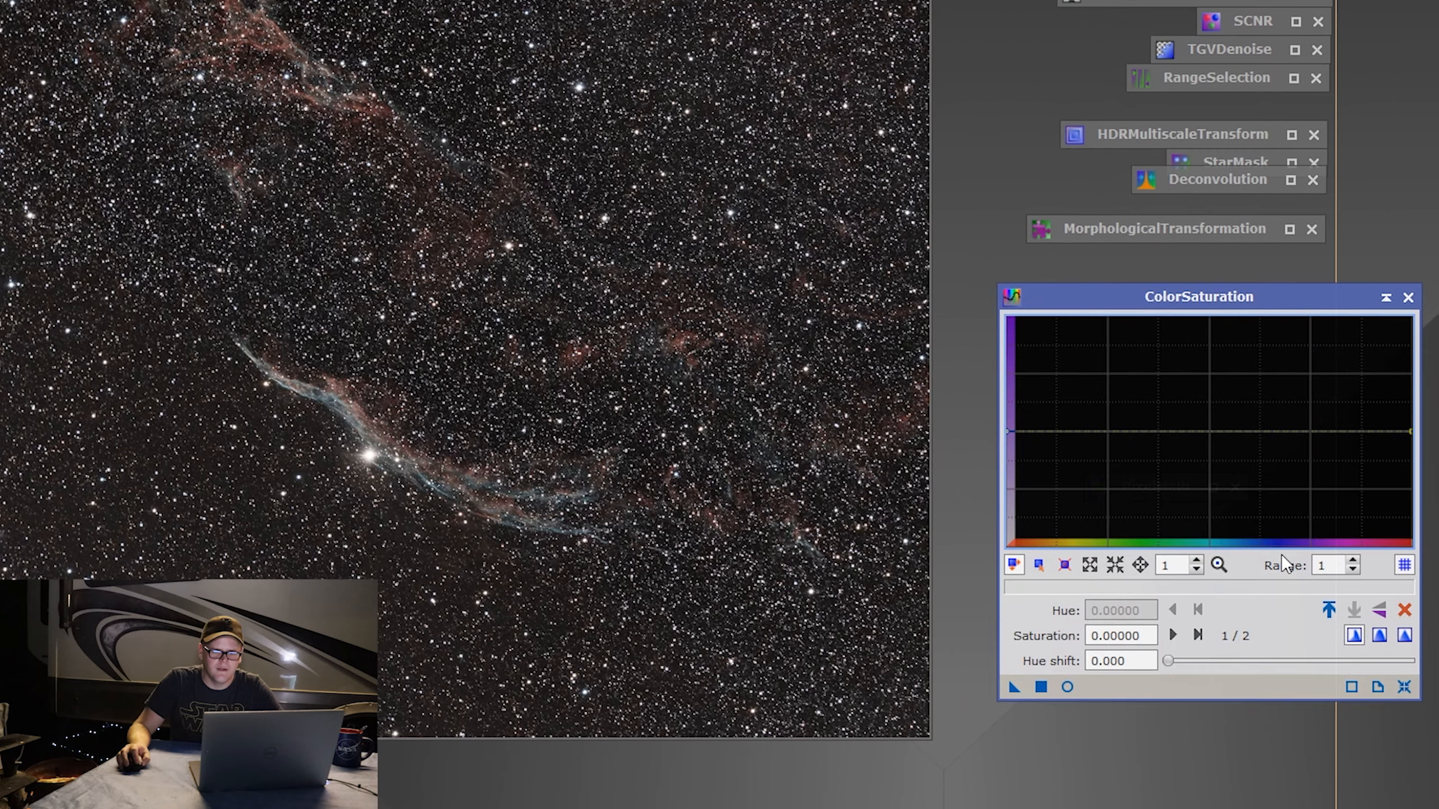
{"action": "left_click", "coordinate": [1062, 694]}
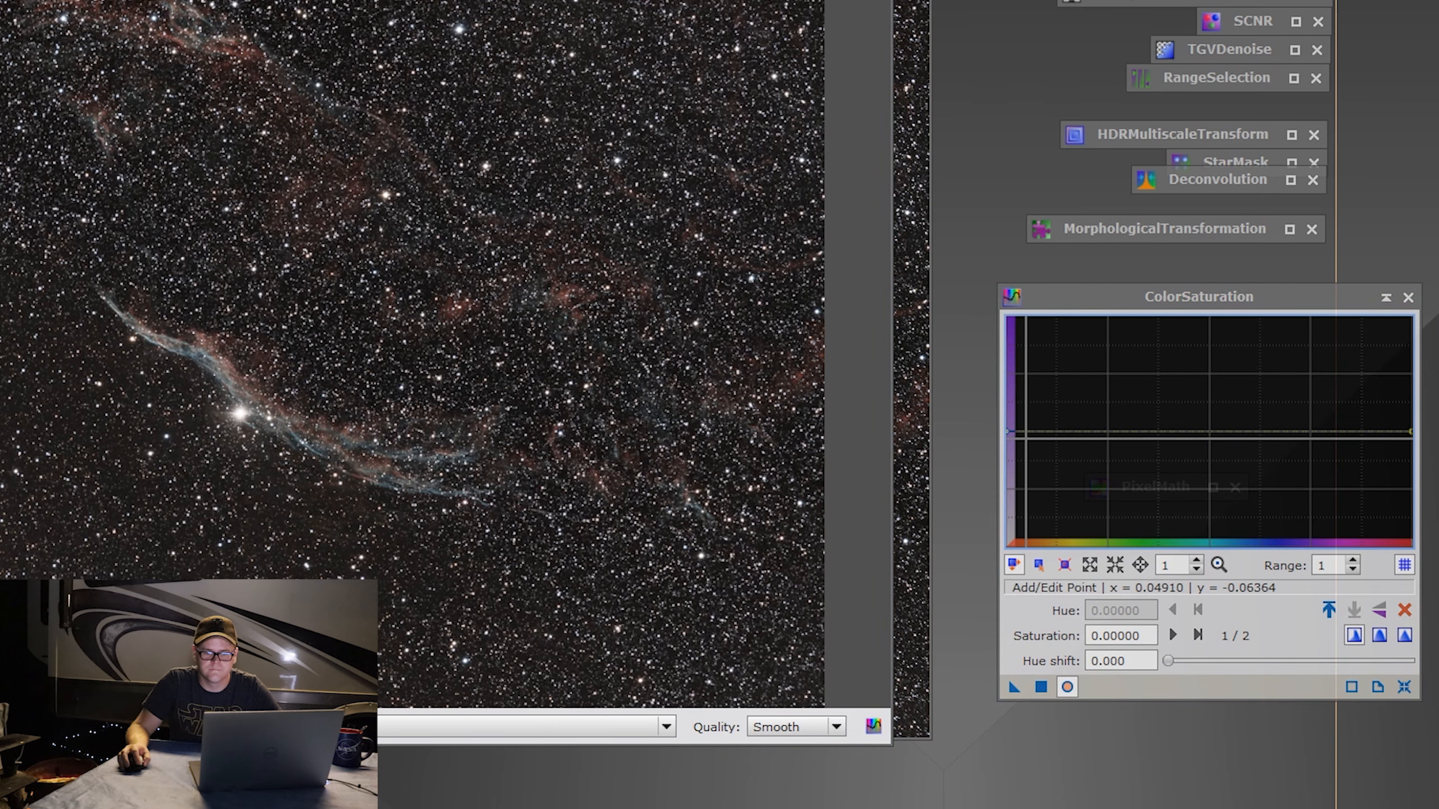
{"action": "left_click", "coordinate": [1089, 433]}
{"action": "left_click", "coordinate": [1208, 433]}
{"action": "left_click", "coordinate": [1310, 433]}
{"action": "left_click", "coordinate": [1358, 429]}
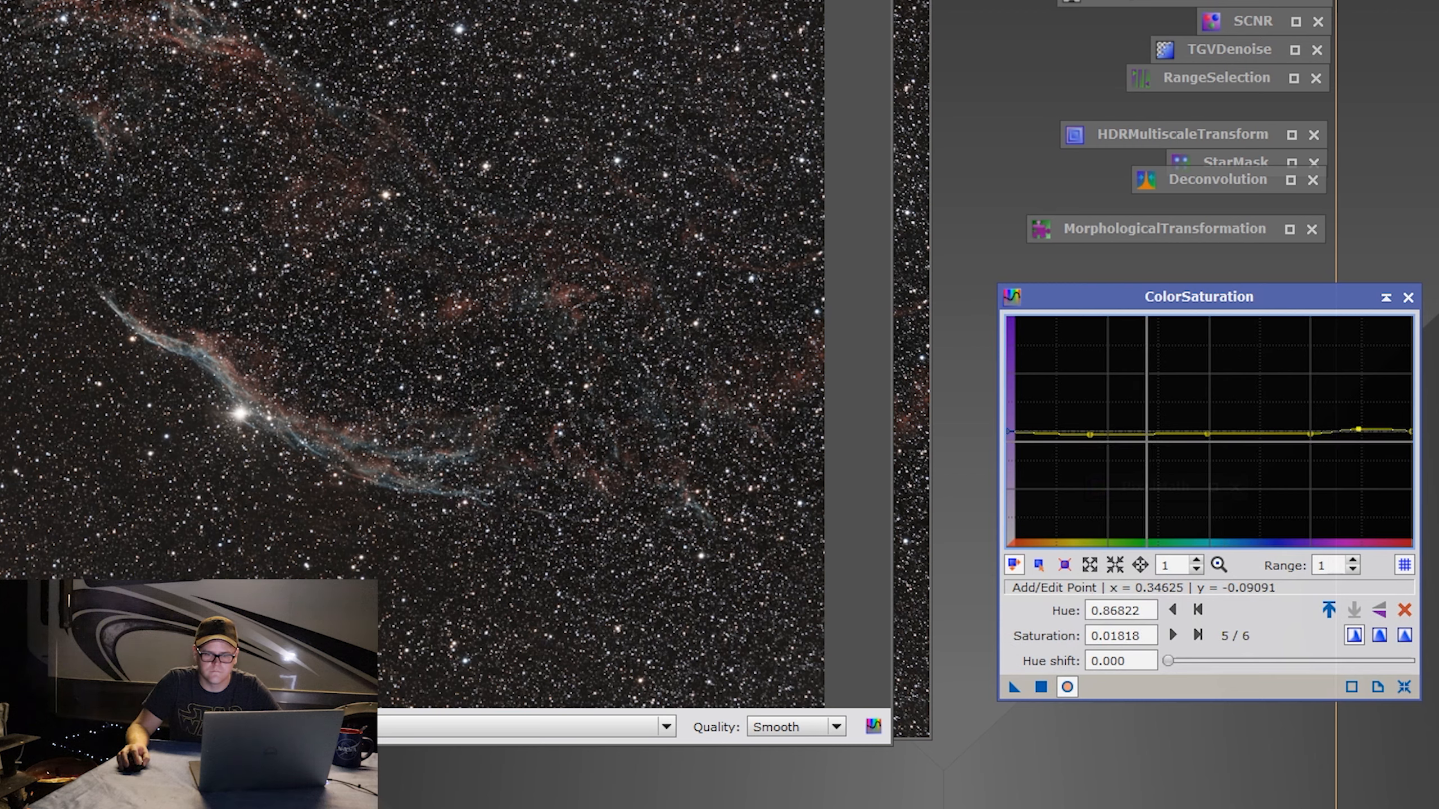
Step: Shape the saturation curve: raise hue 0.17054 to 0.30909 and hue 0.63566 to 0.50909, lower the greens, and set the ends to 0.27273
{"action": "left_click_drag", "start_coordinate": [1090, 433], "coordinate": [1076, 396]}
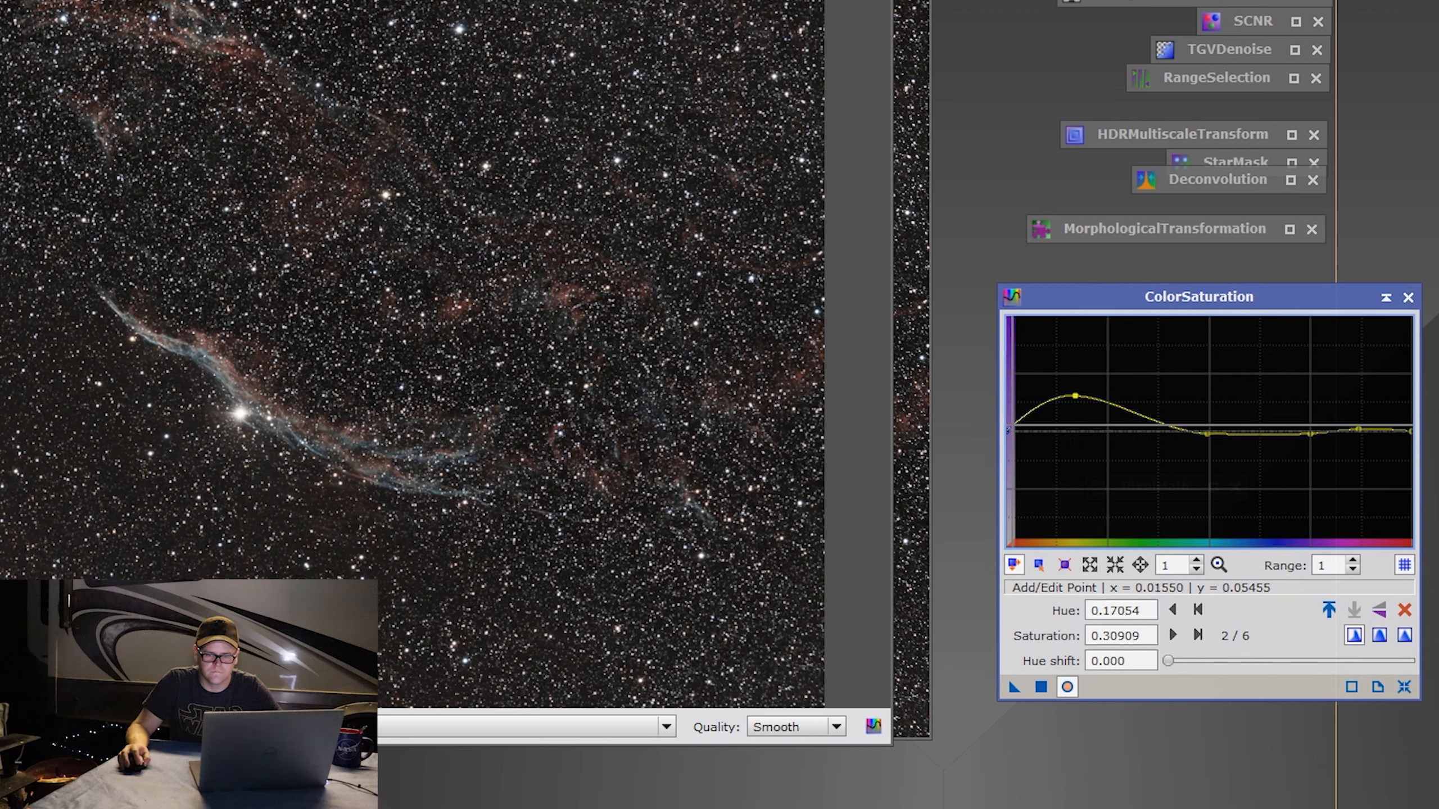
{"action": "left_click_drag", "start_coordinate": [1014, 430], "coordinate": [1014, 387]}
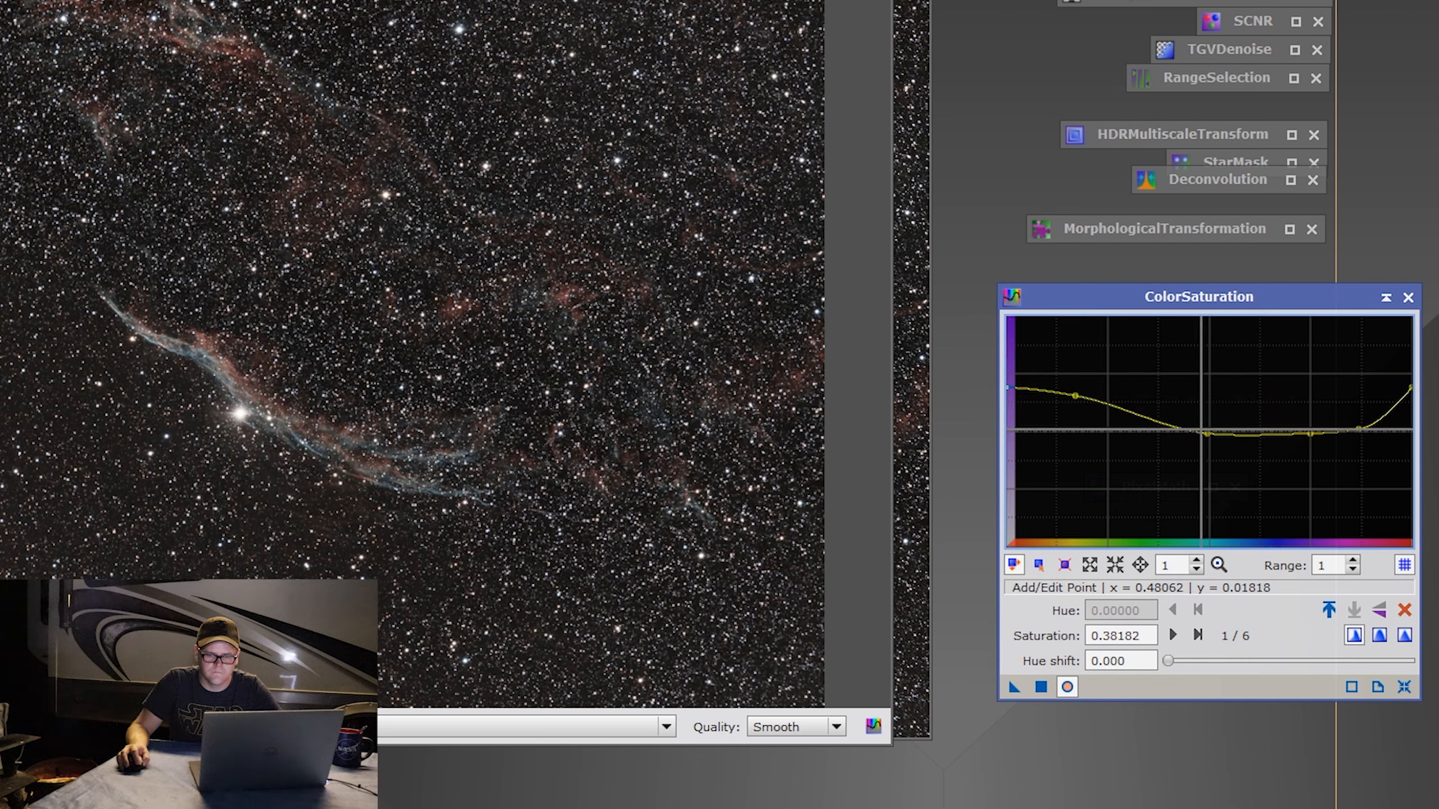
{"action": "left_click_drag", "start_coordinate": [1209, 431], "coordinate": [1156, 457]}
{"action": "left_click", "coordinate": [1310, 431]}
{"action": "left_click_drag", "start_coordinate": [1310, 430], "coordinate": [1267, 374]}
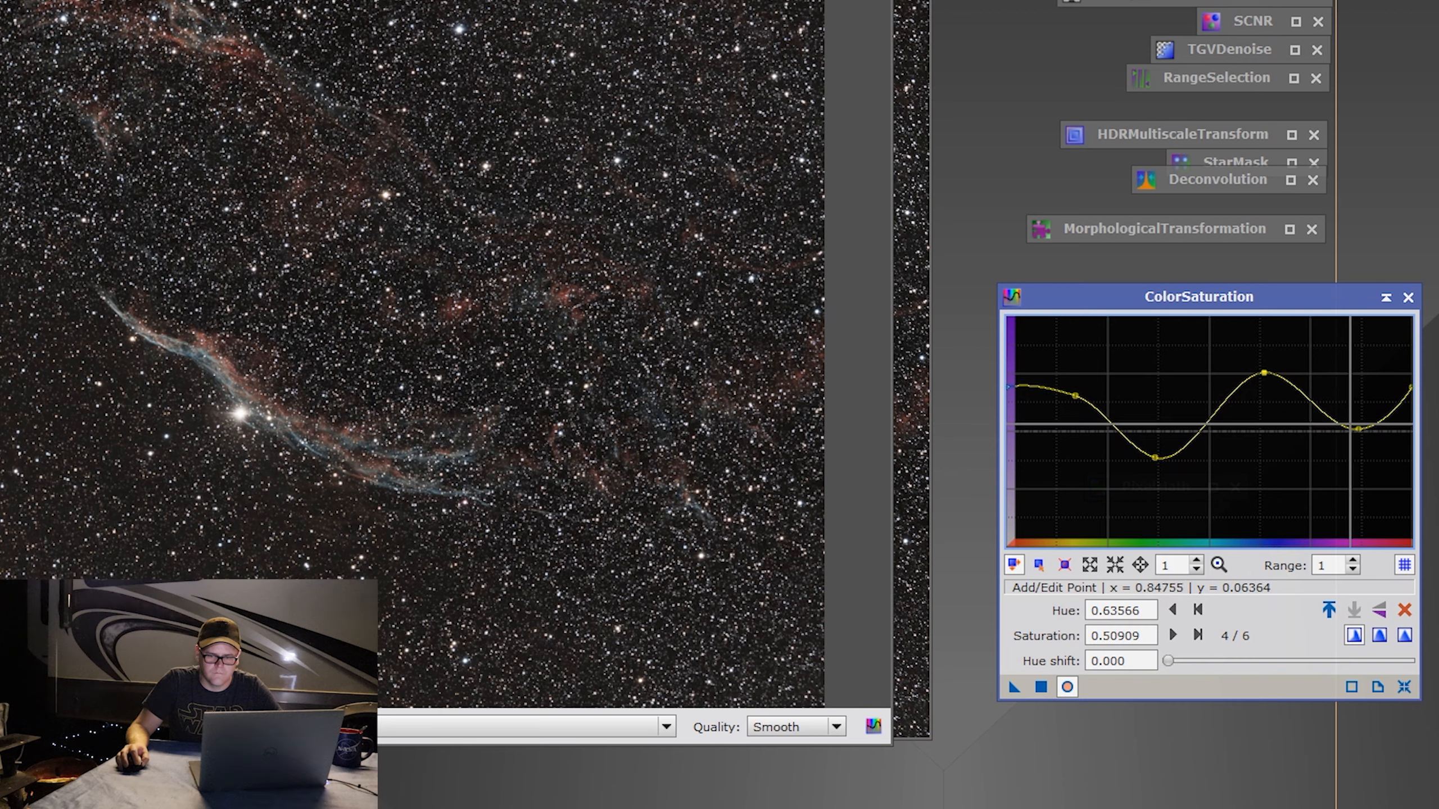
{"action": "left_click_drag", "start_coordinate": [1356, 429], "coordinate": [1411, 400]}
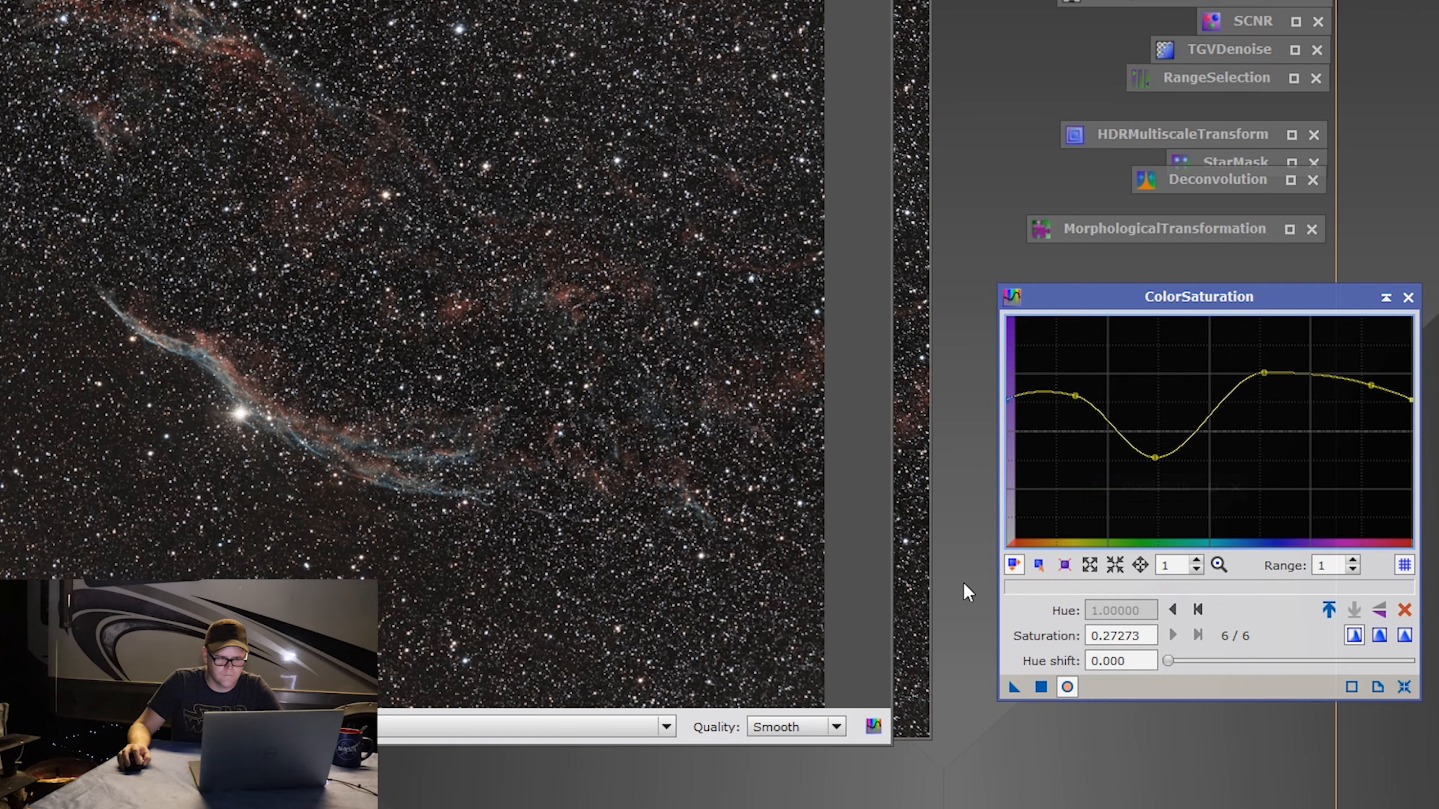
Step: Compare the preview with the original, close it, apply ColorSaturation to western_veil_ABE, and stow the collapsed process window with the others
{"action": "left_click", "coordinate": [12, 80]}
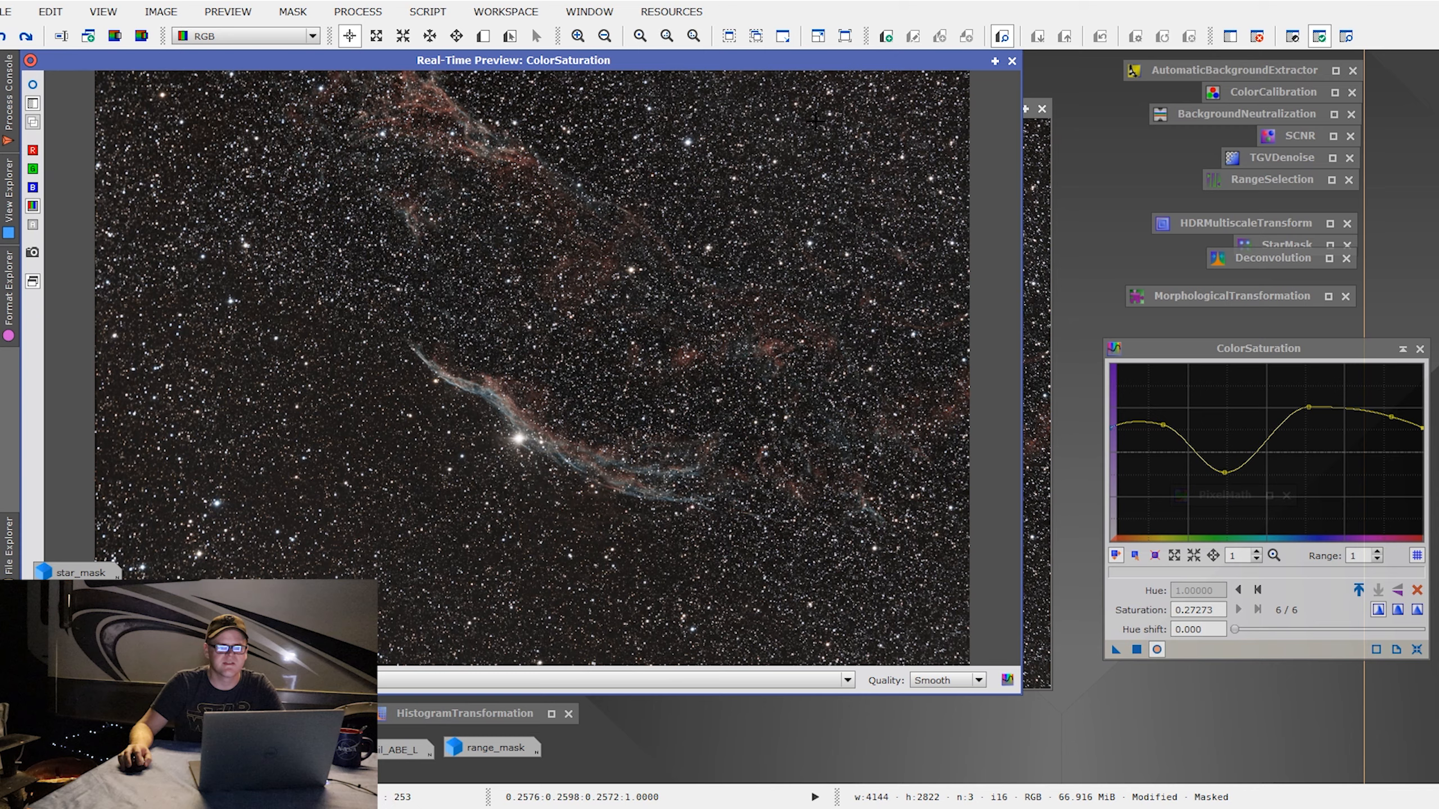
{"action": "left_click", "coordinate": [1012, 61]}
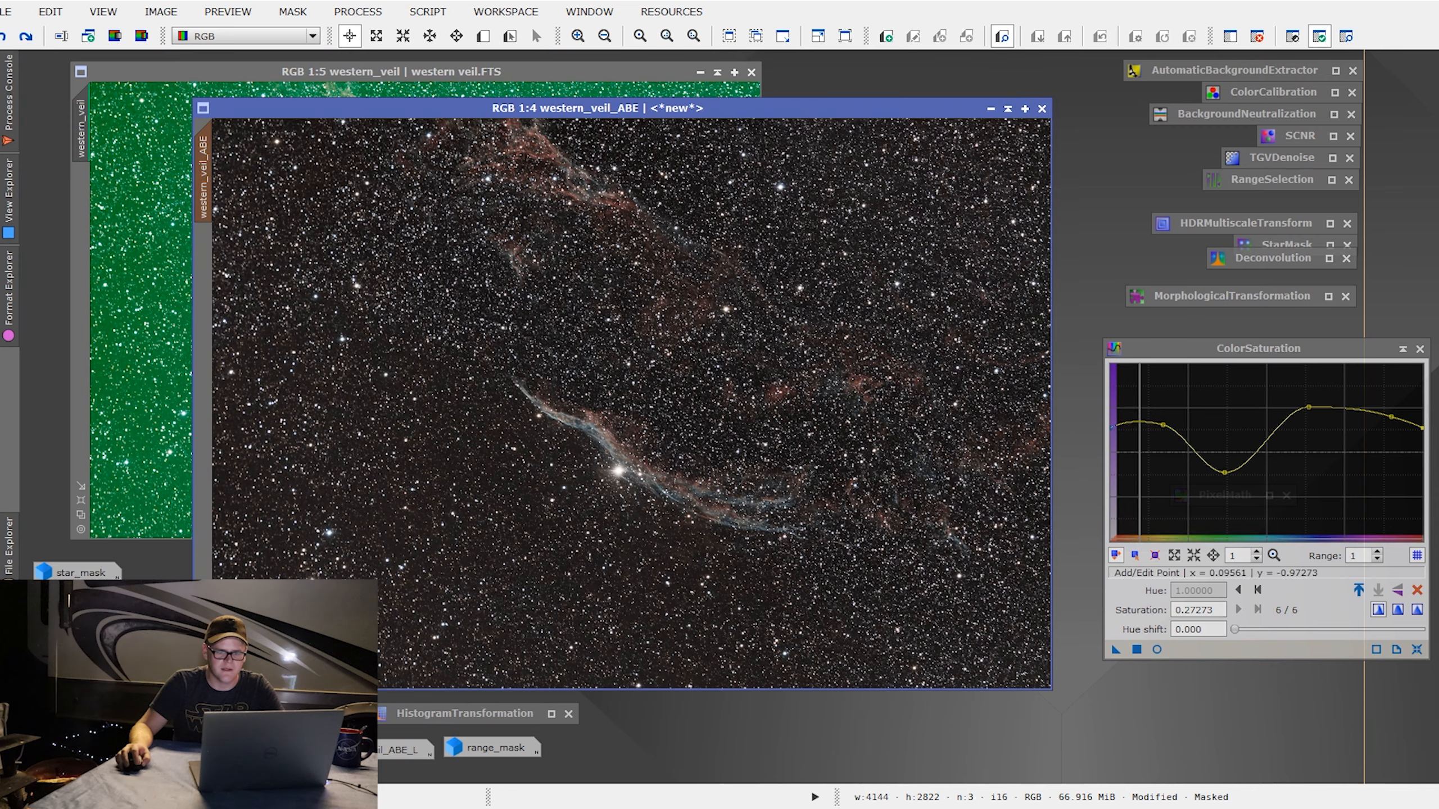
{"action": "left_click_drag", "start_coordinate": [1116, 649], "coordinate": [957, 582]}
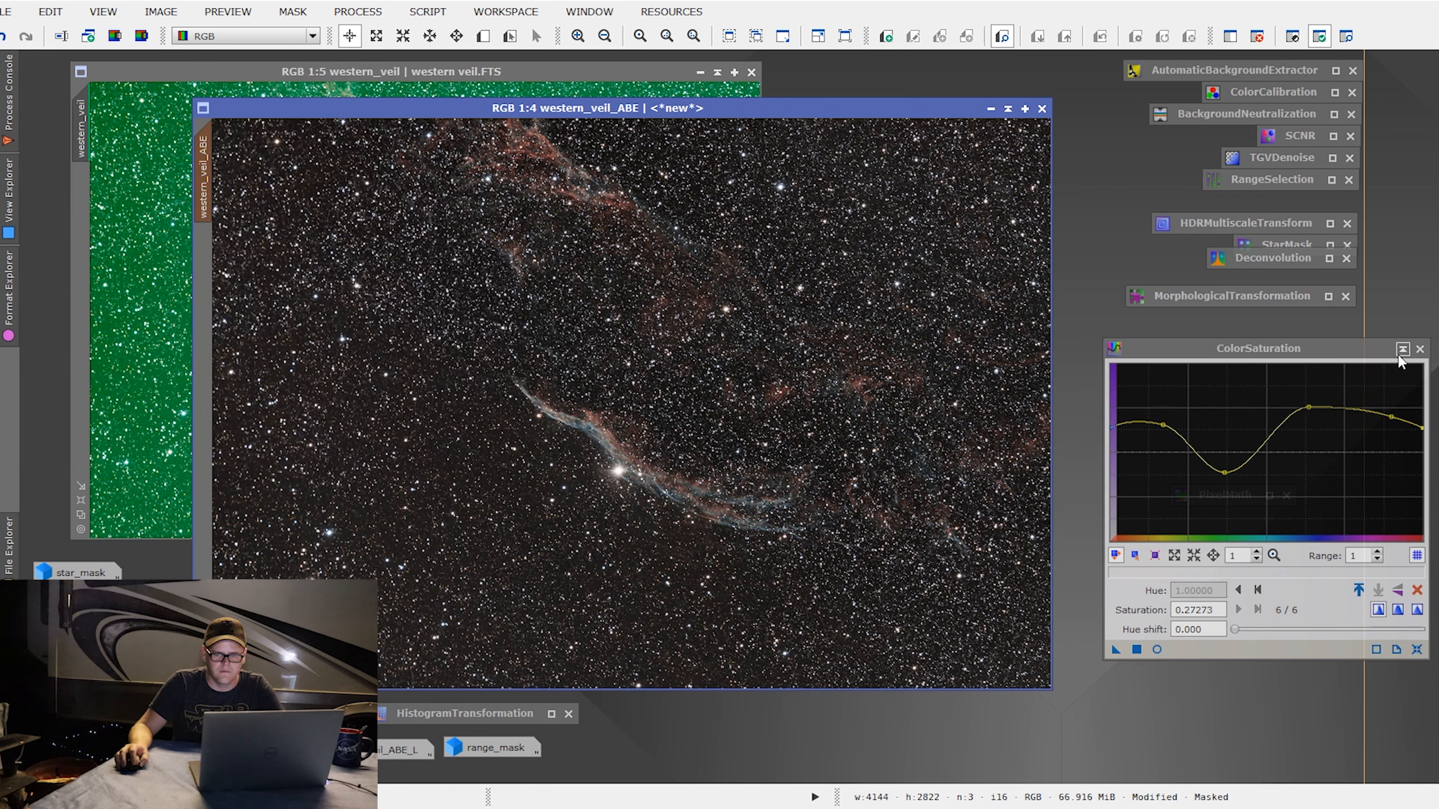
{"action": "left_click", "coordinate": [1403, 349]}
{"action": "left_click_drag", "start_coordinate": [1271, 497], "coordinate": [1276, 322]}
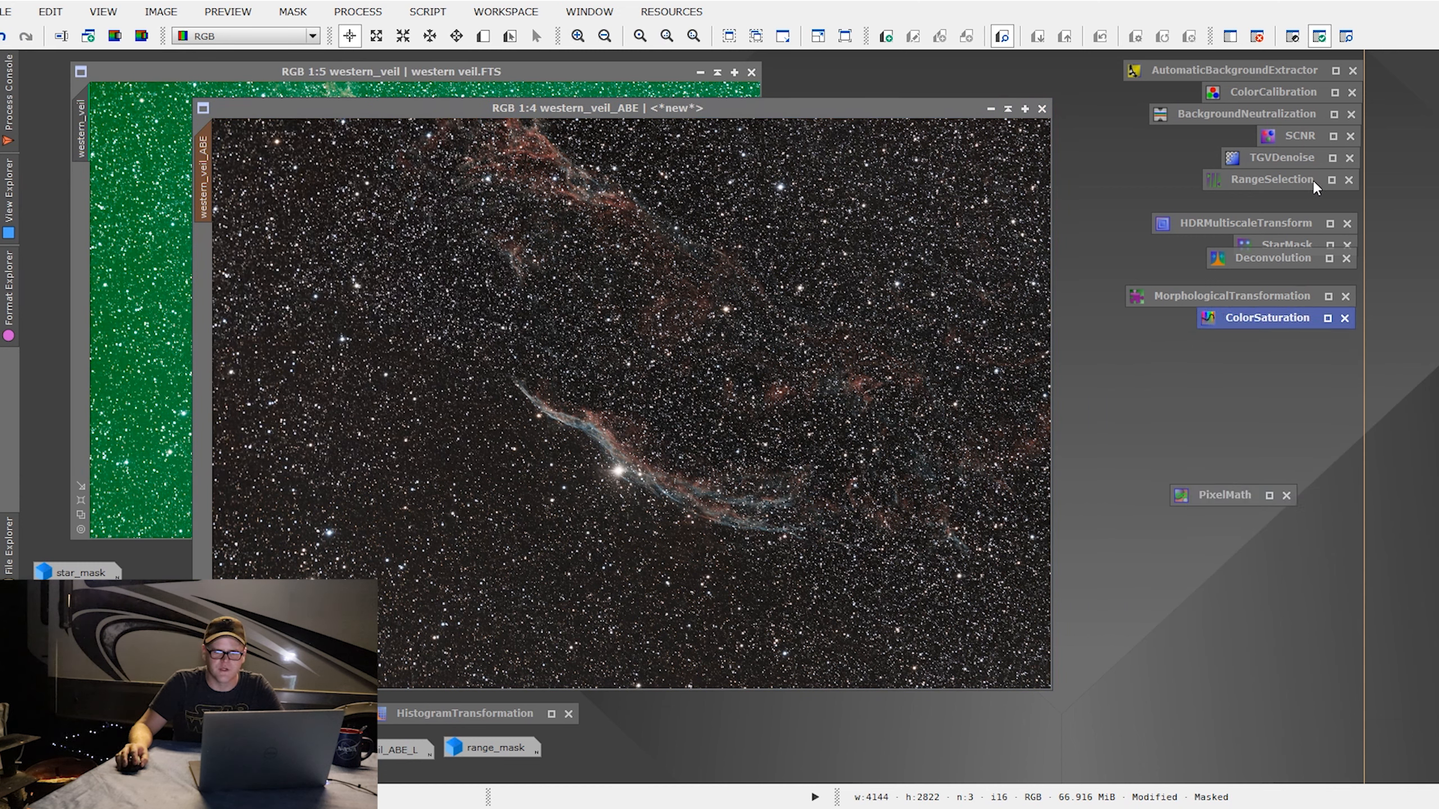
Step: Open CurvesTransformation with a real-time preview and raise the saturation curve's midpoint to input 0.41860, output 0.57106
{"action": "left_click", "coordinate": [358, 11]}
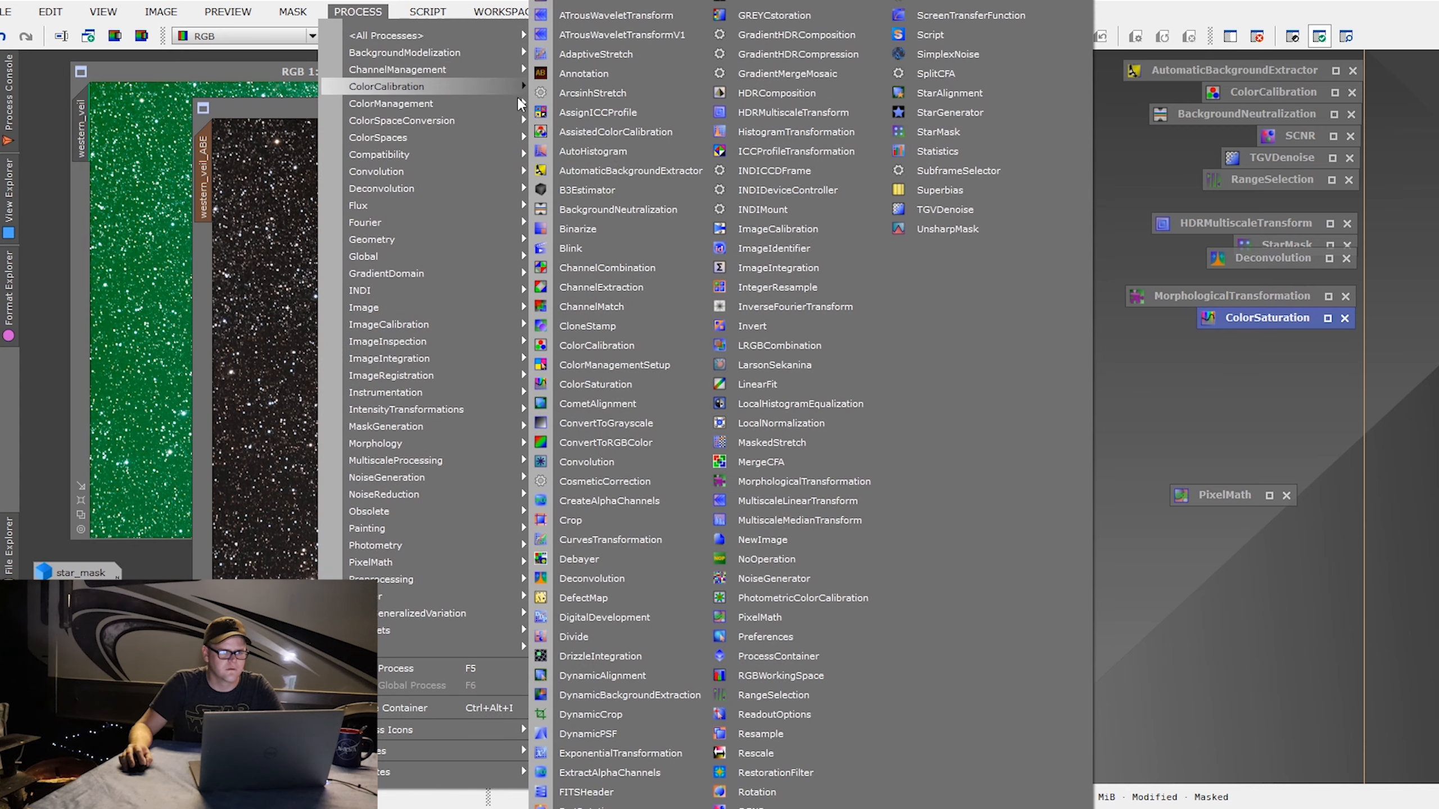
{"action": "left_click", "coordinate": [600, 539]}
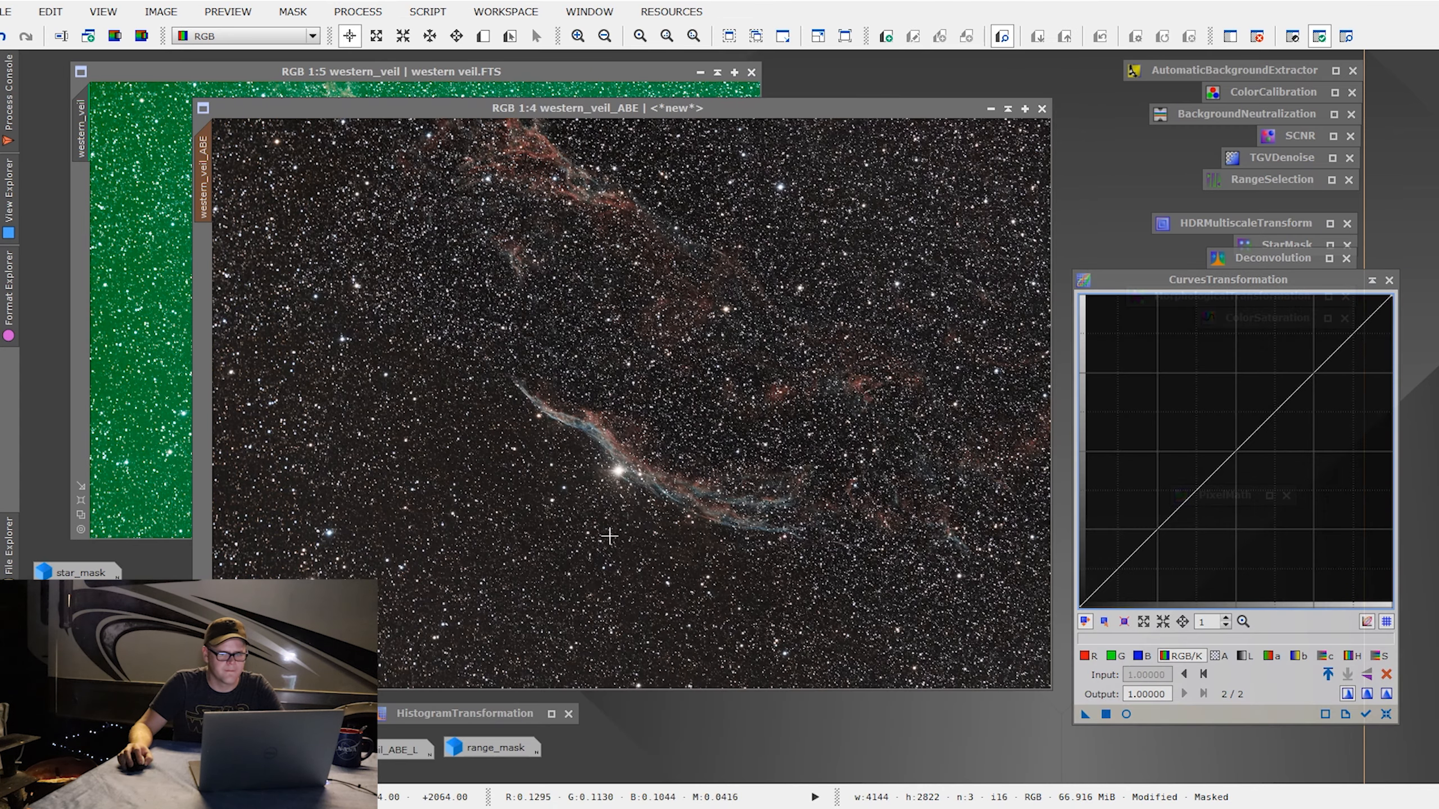
{"action": "left_click", "coordinate": [1380, 656]}
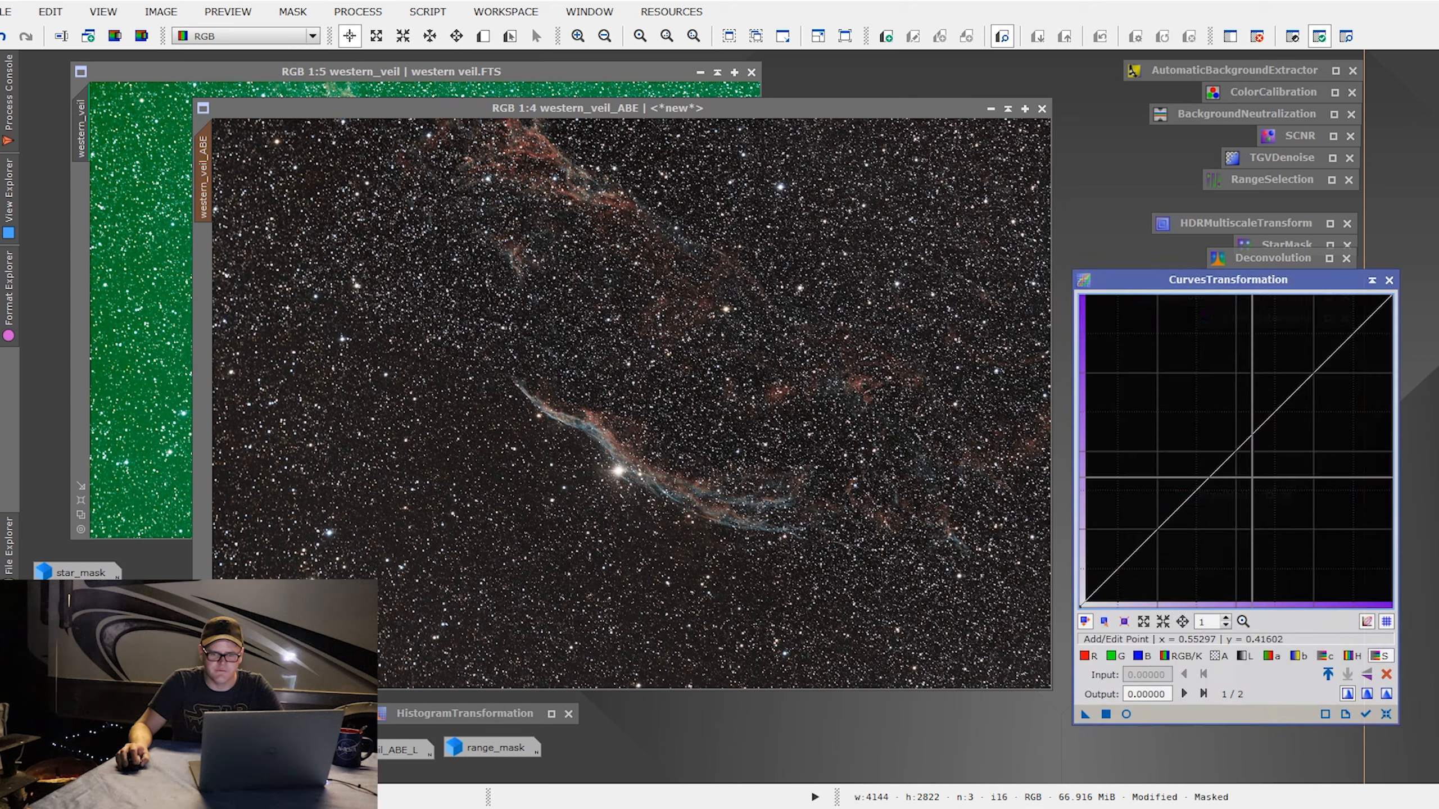
{"action": "left_click", "coordinate": [1234, 454]}
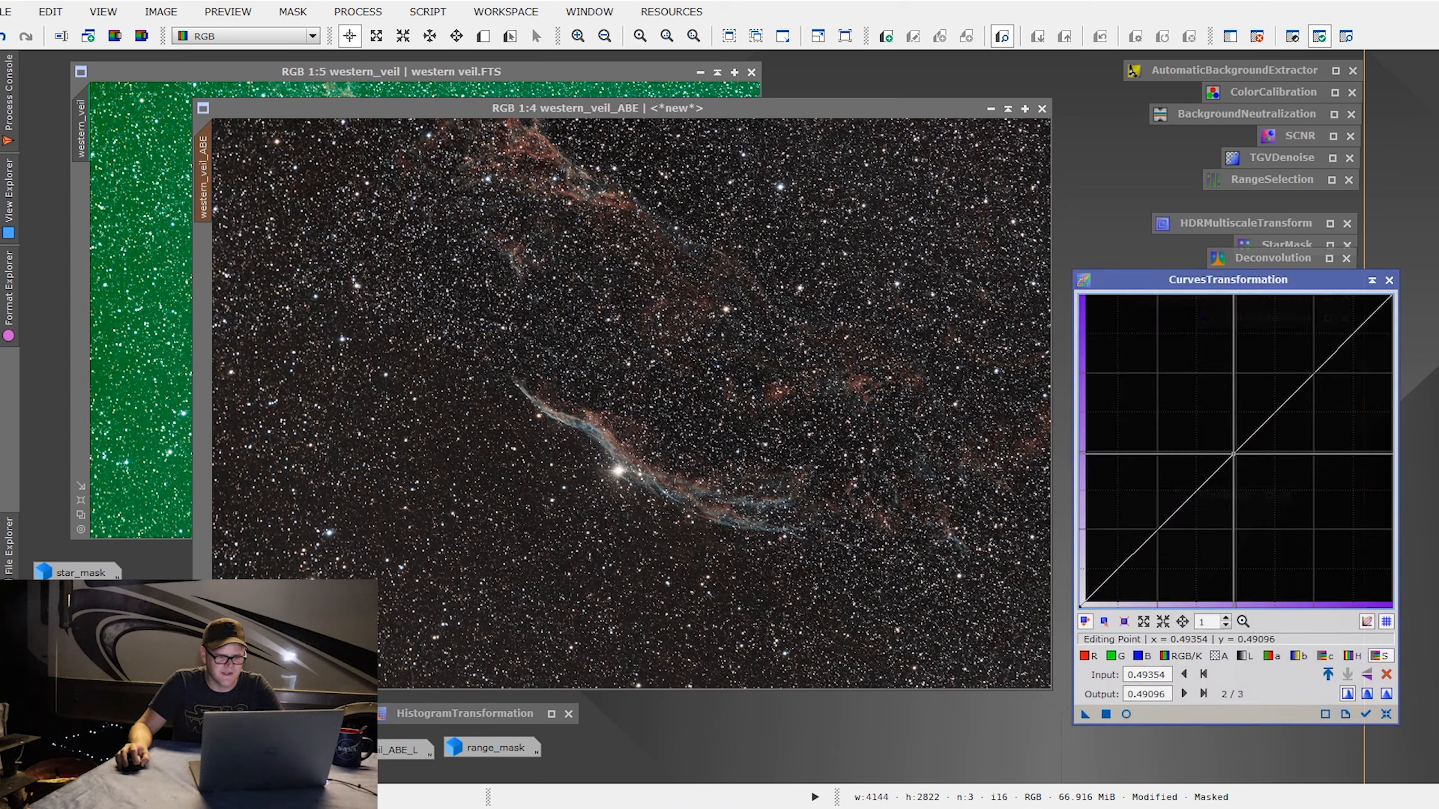
{"action": "left_click", "coordinate": [1127, 714]}
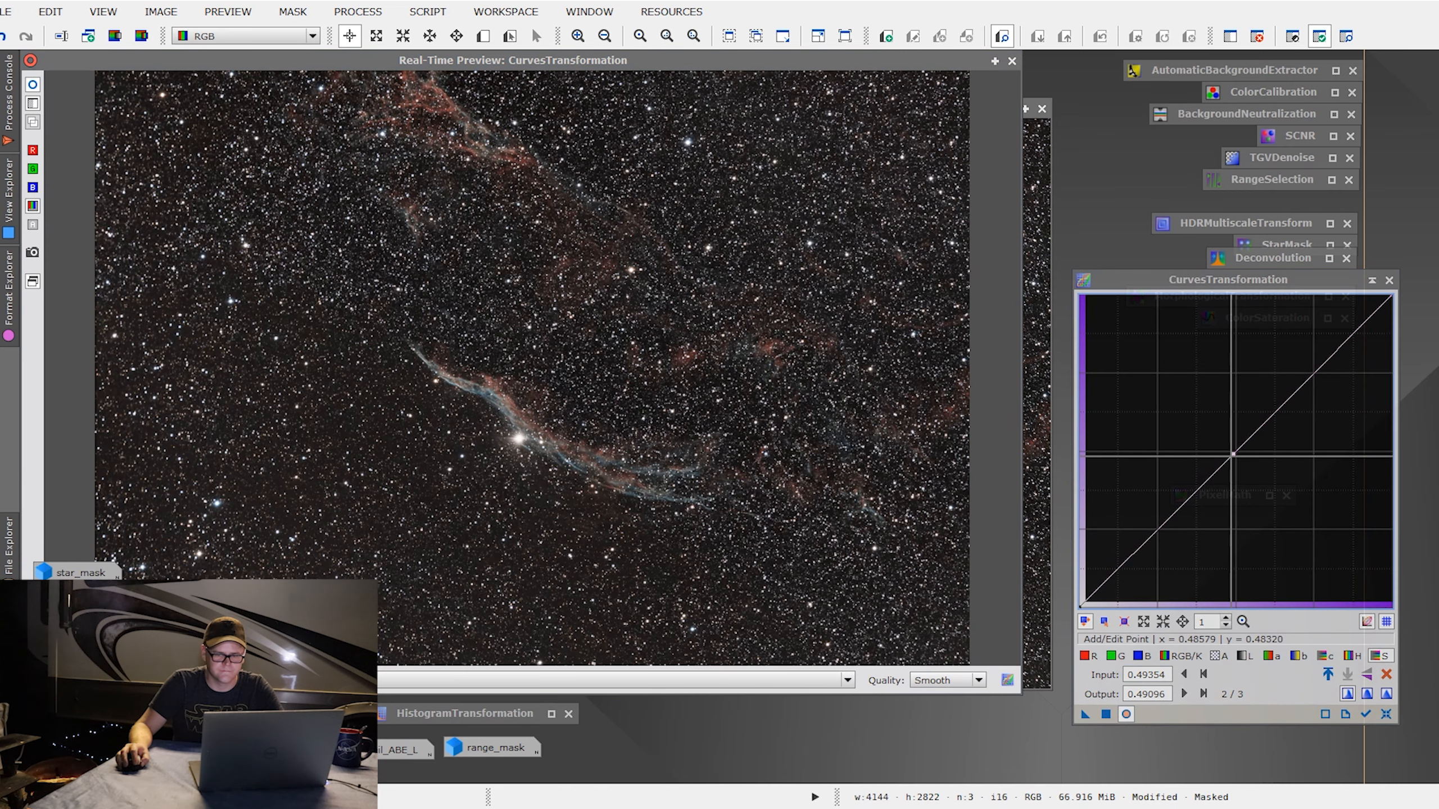
{"action": "left_click_drag", "start_coordinate": [1233, 454], "coordinate": [1210, 429]}
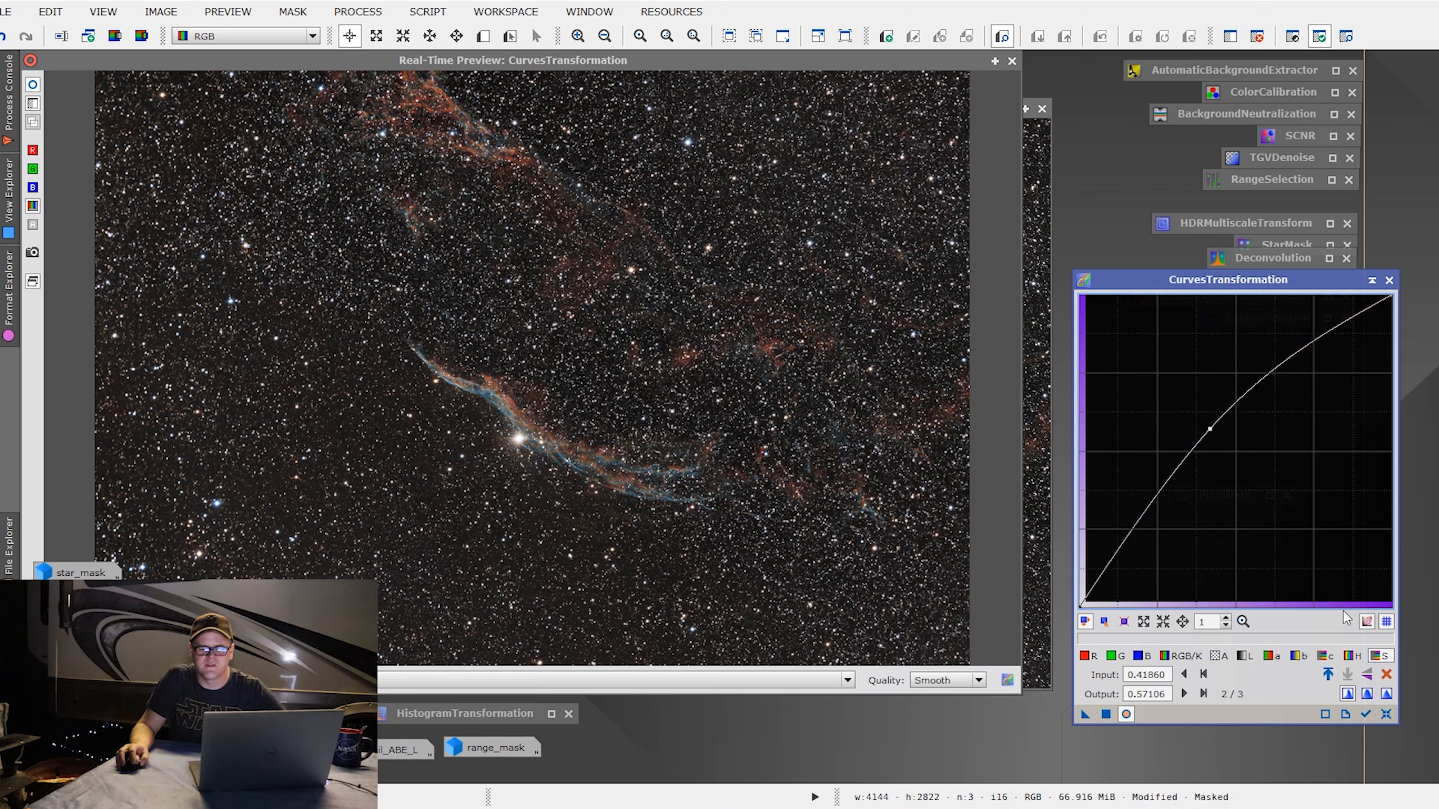
Step: Raise the chrominance (c) curve's midpoint to input 0.46512, output 0.52713, and apply the curves to western_veil_ABE
{"action": "left_click", "coordinate": [1324, 656]}
{"action": "left_click_drag", "start_coordinate": [1222, 464], "coordinate": [1220, 440]}
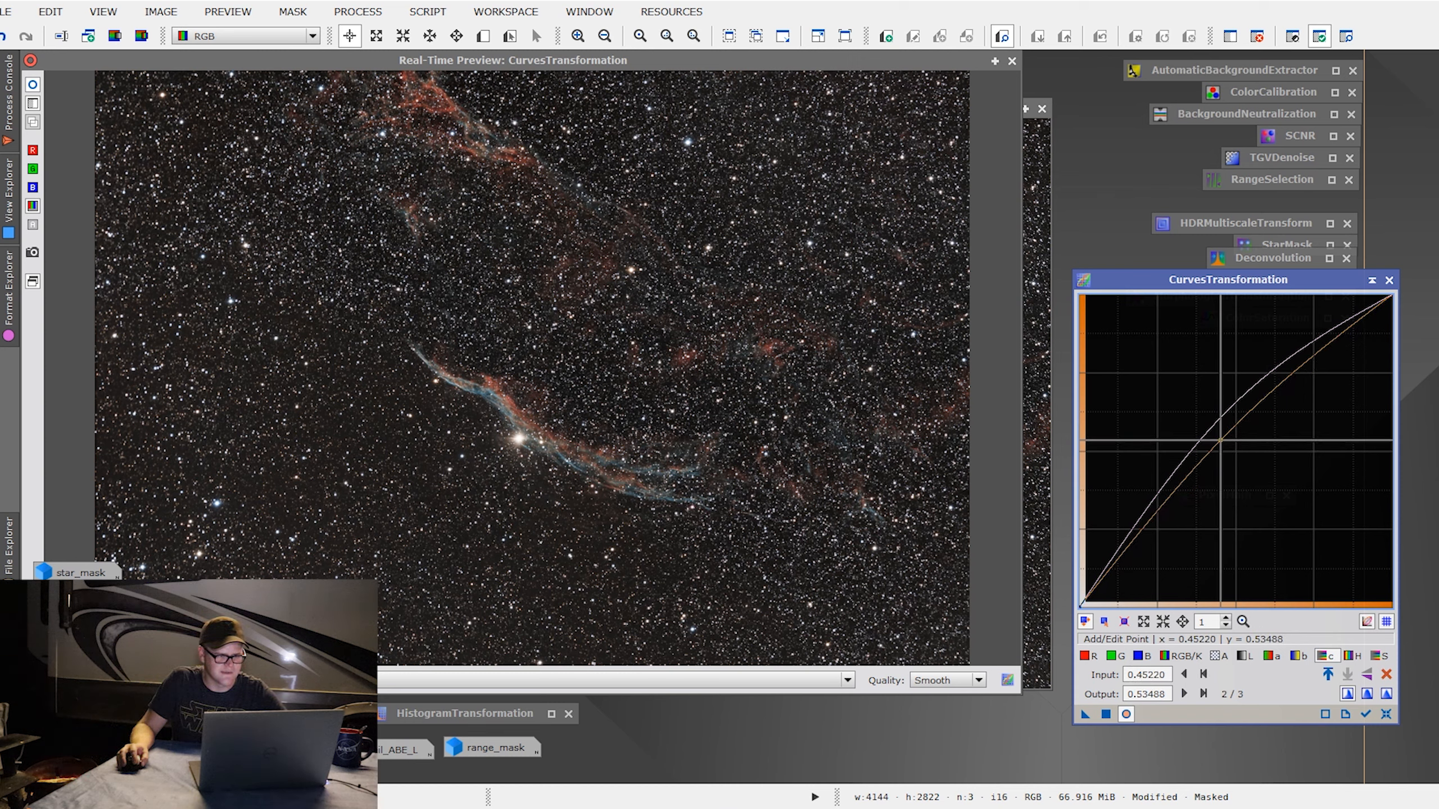
{"action": "left_click_drag", "start_coordinate": [1221, 440], "coordinate": [1225, 443]}
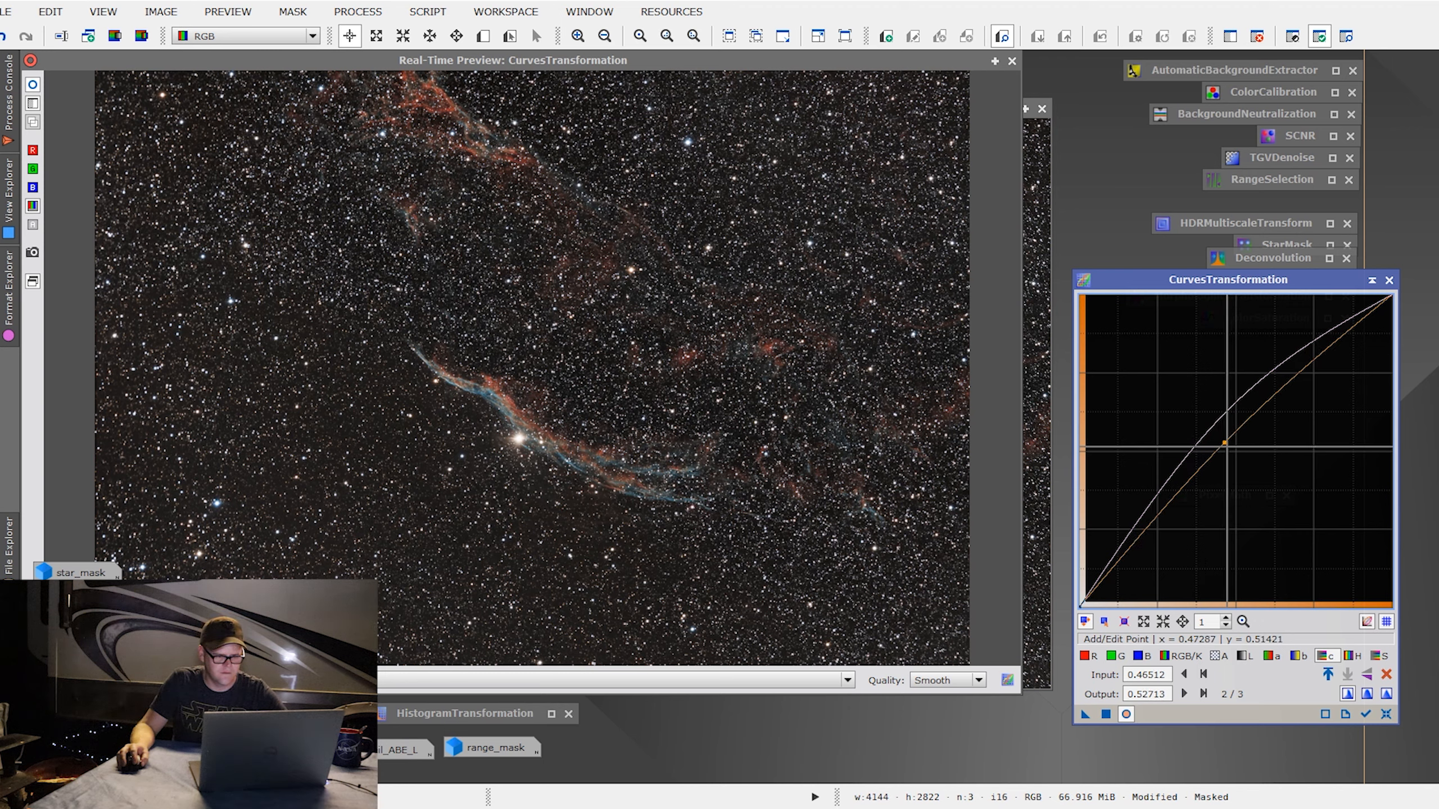
{"action": "left_click", "coordinate": [34, 88]}
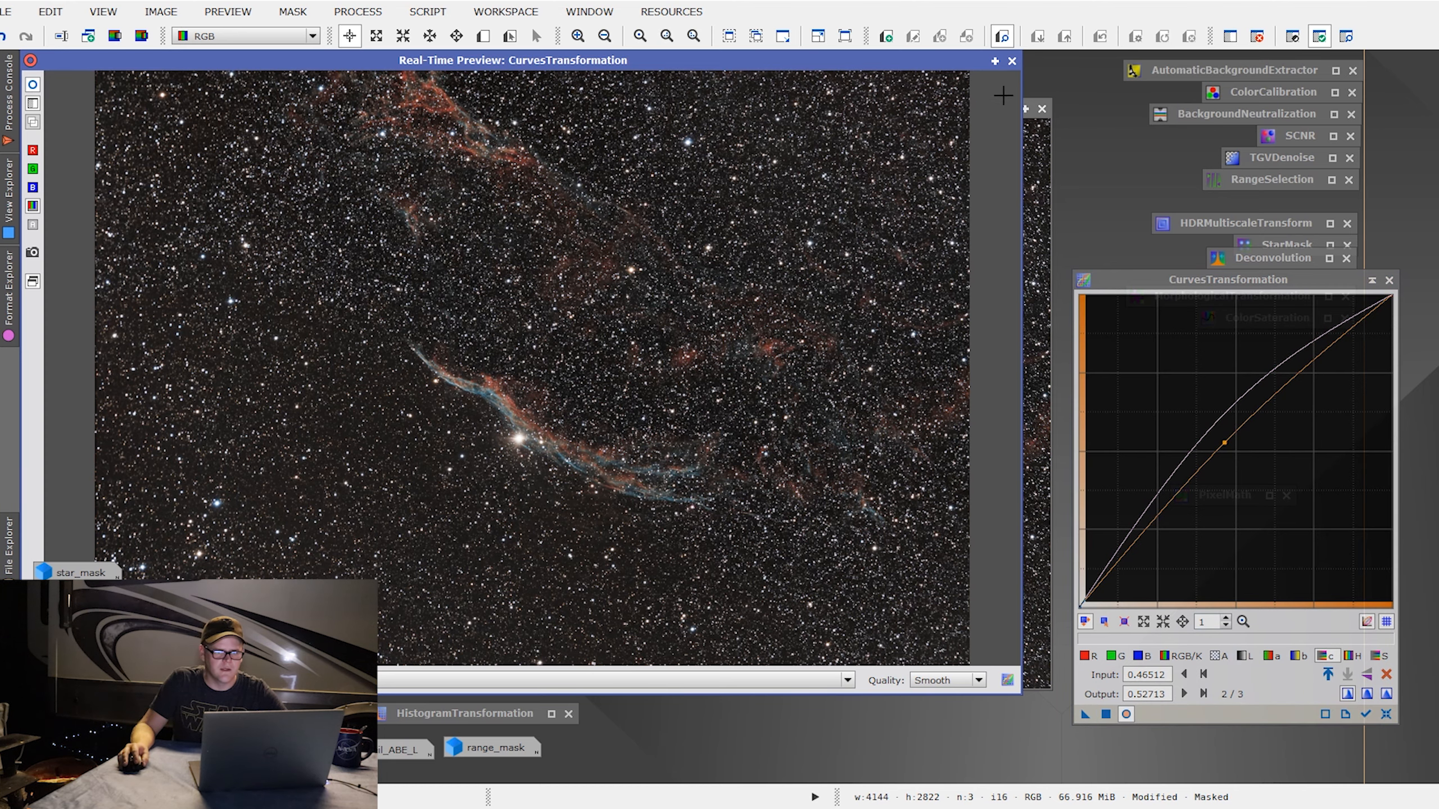
{"action": "left_click", "coordinate": [1012, 61]}
{"action": "left_click_drag", "start_coordinate": [1083, 715], "coordinate": [870, 477]}
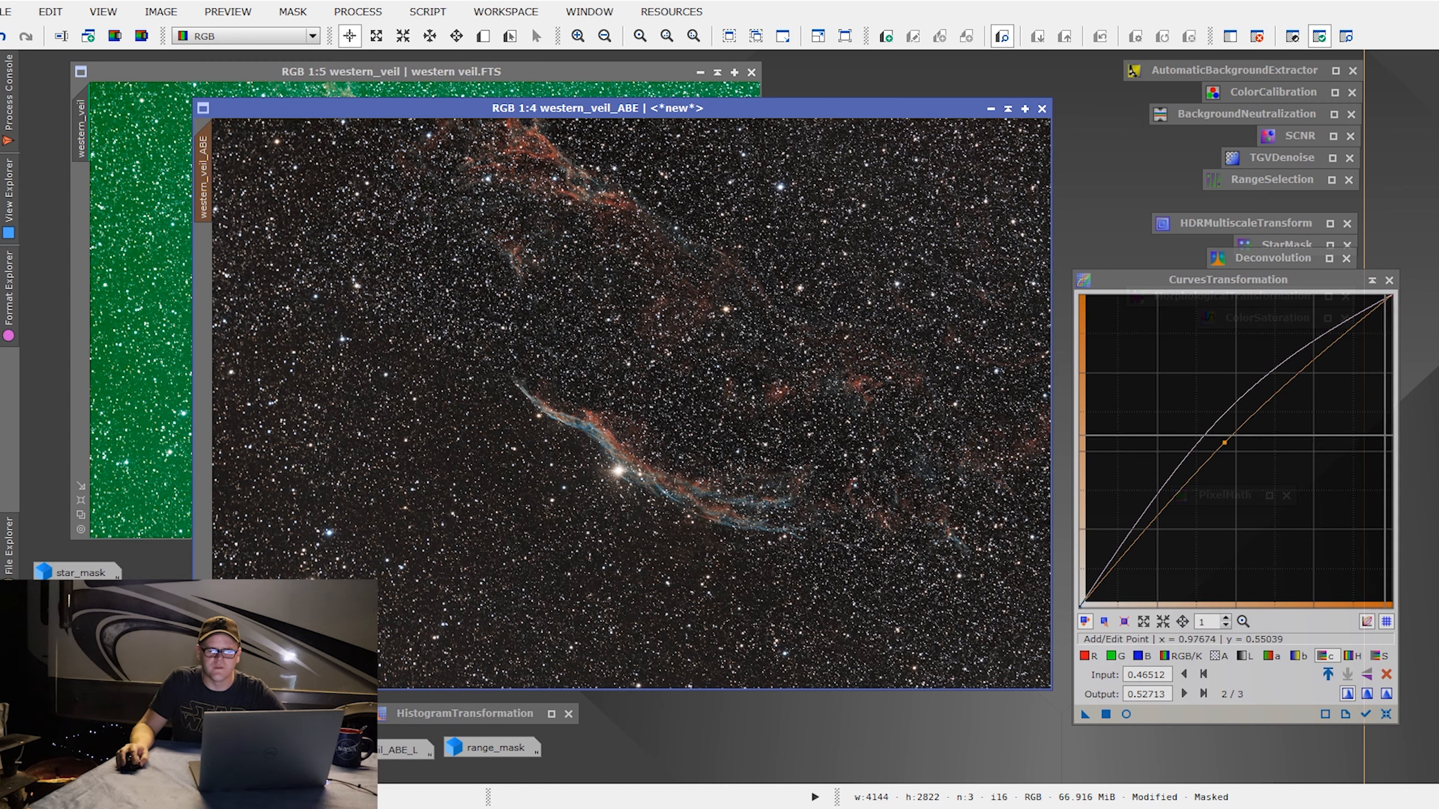
Step: Reset CurvesTransformation, preview a hue curve with its midpoint at input 0.47804, output 0.54522, and apply it to western_veil_ABE
{"action": "left_click", "coordinate": [1386, 714]}
{"action": "left_click", "coordinate": [1126, 715]}
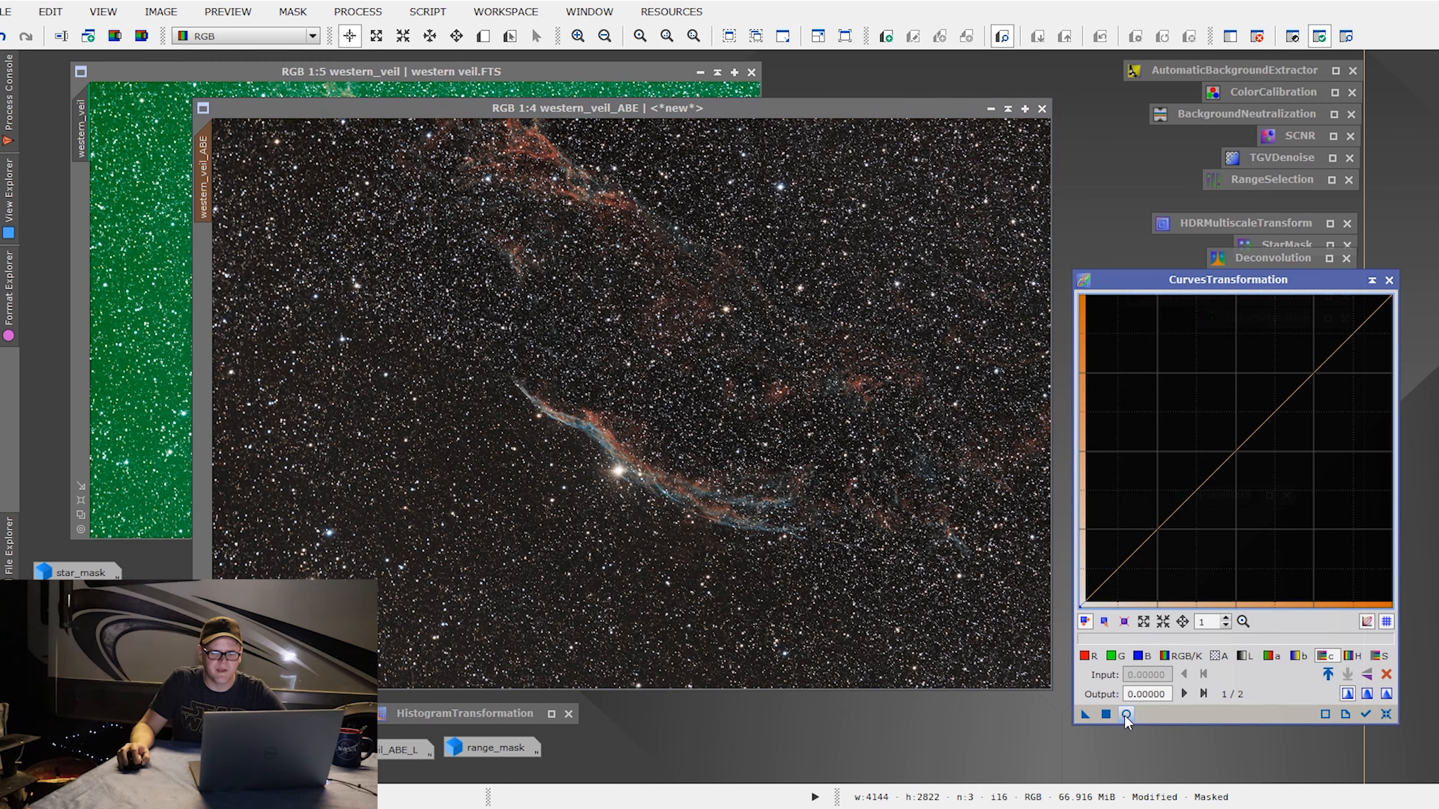
{"action": "left_click", "coordinate": [1348, 656]}
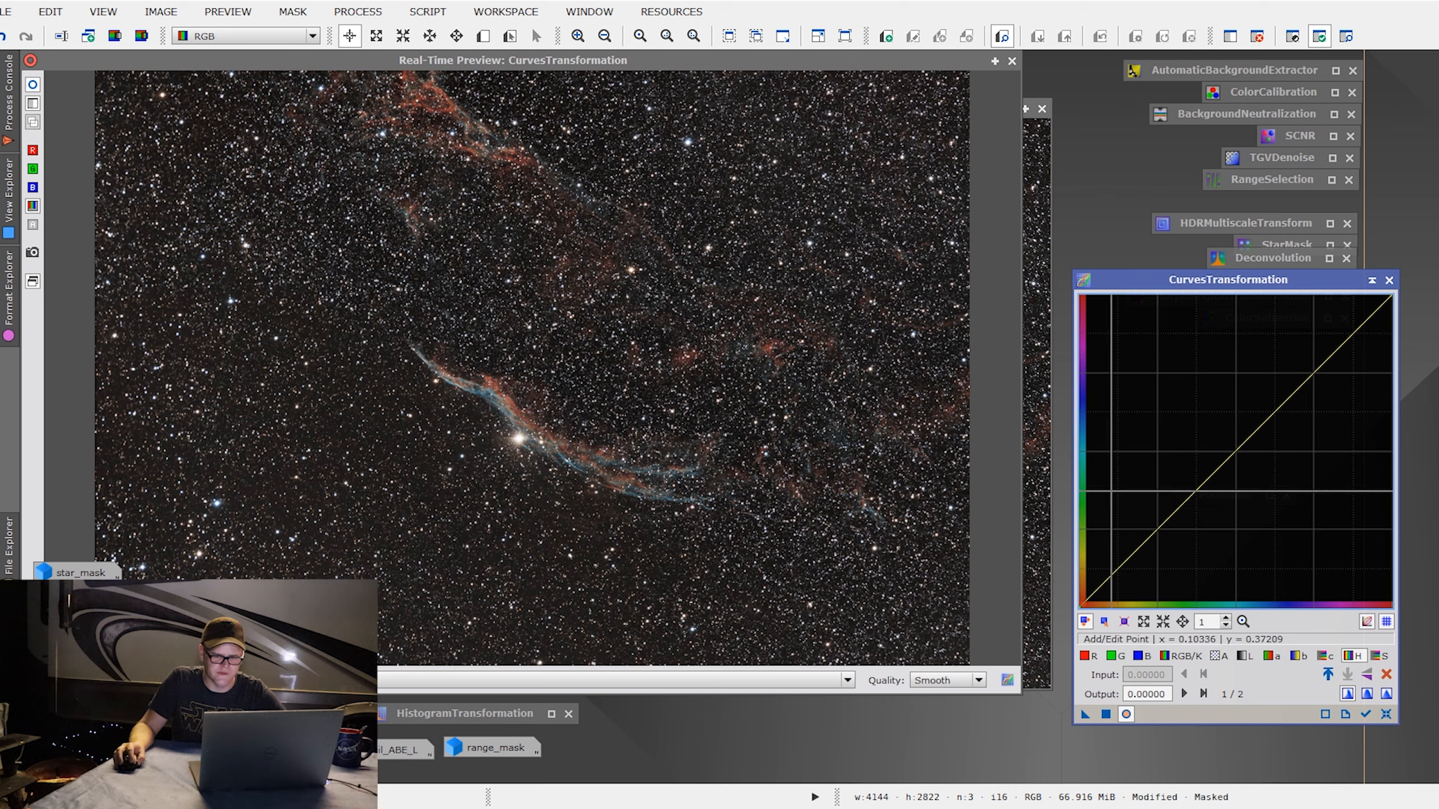
{"action": "left_click", "coordinate": [1236, 452]}
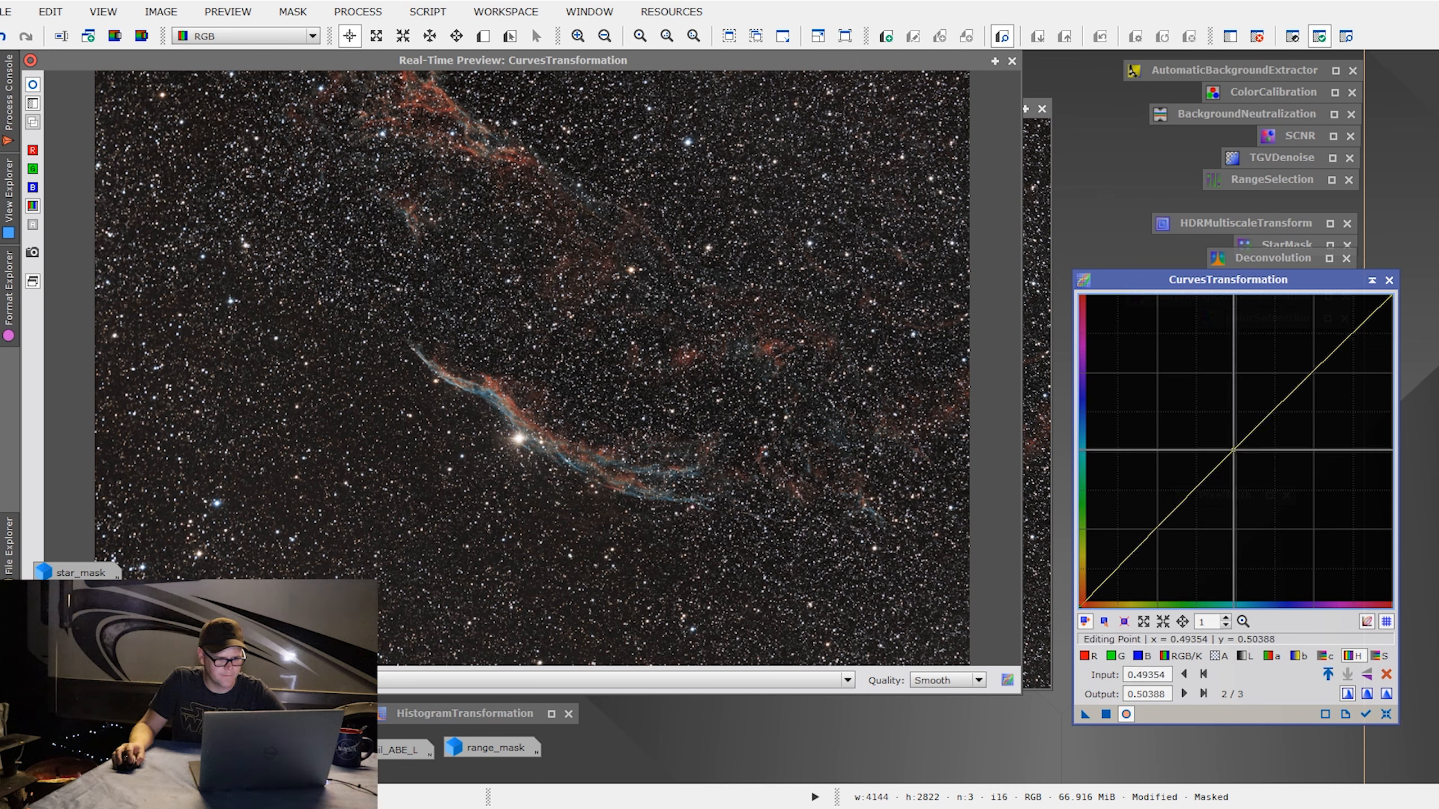
{"action": "left_click_drag", "start_coordinate": [1236, 452], "coordinate": [1230, 436]}
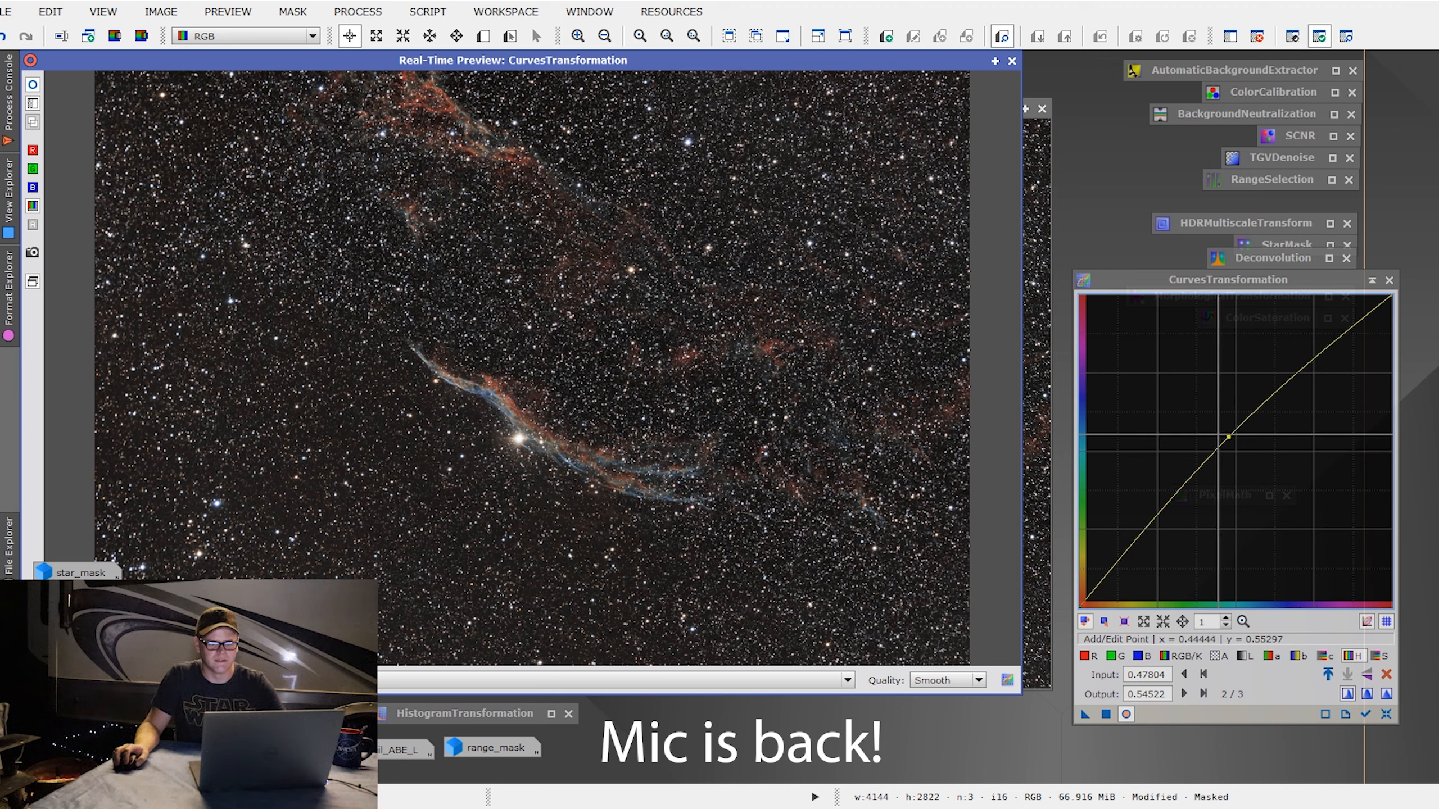
{"action": "left_click", "coordinate": [1372, 289]}
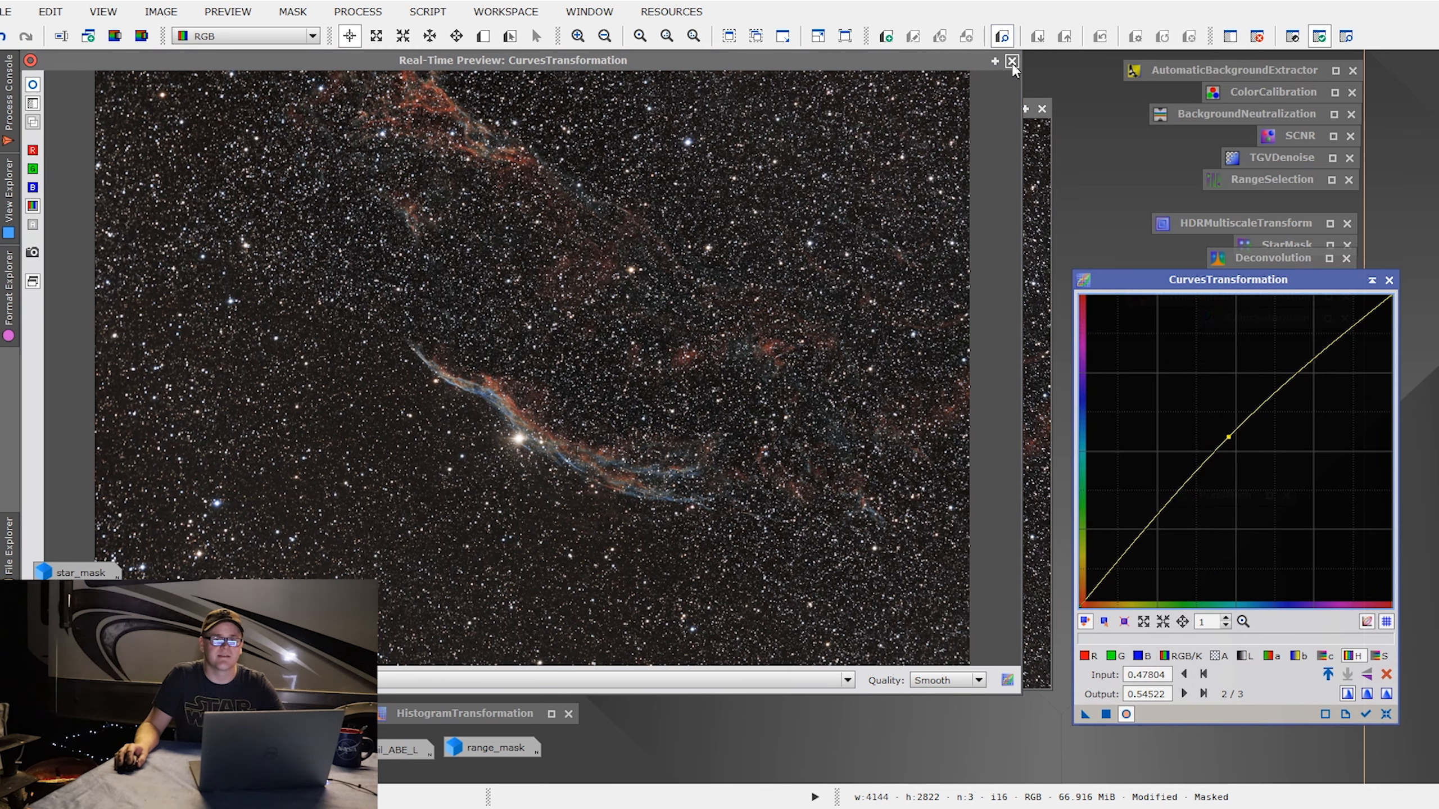
{"action": "left_click", "coordinate": [1012, 61]}
{"action": "left_click_drag", "start_coordinate": [1085, 716], "coordinate": [917, 494]}
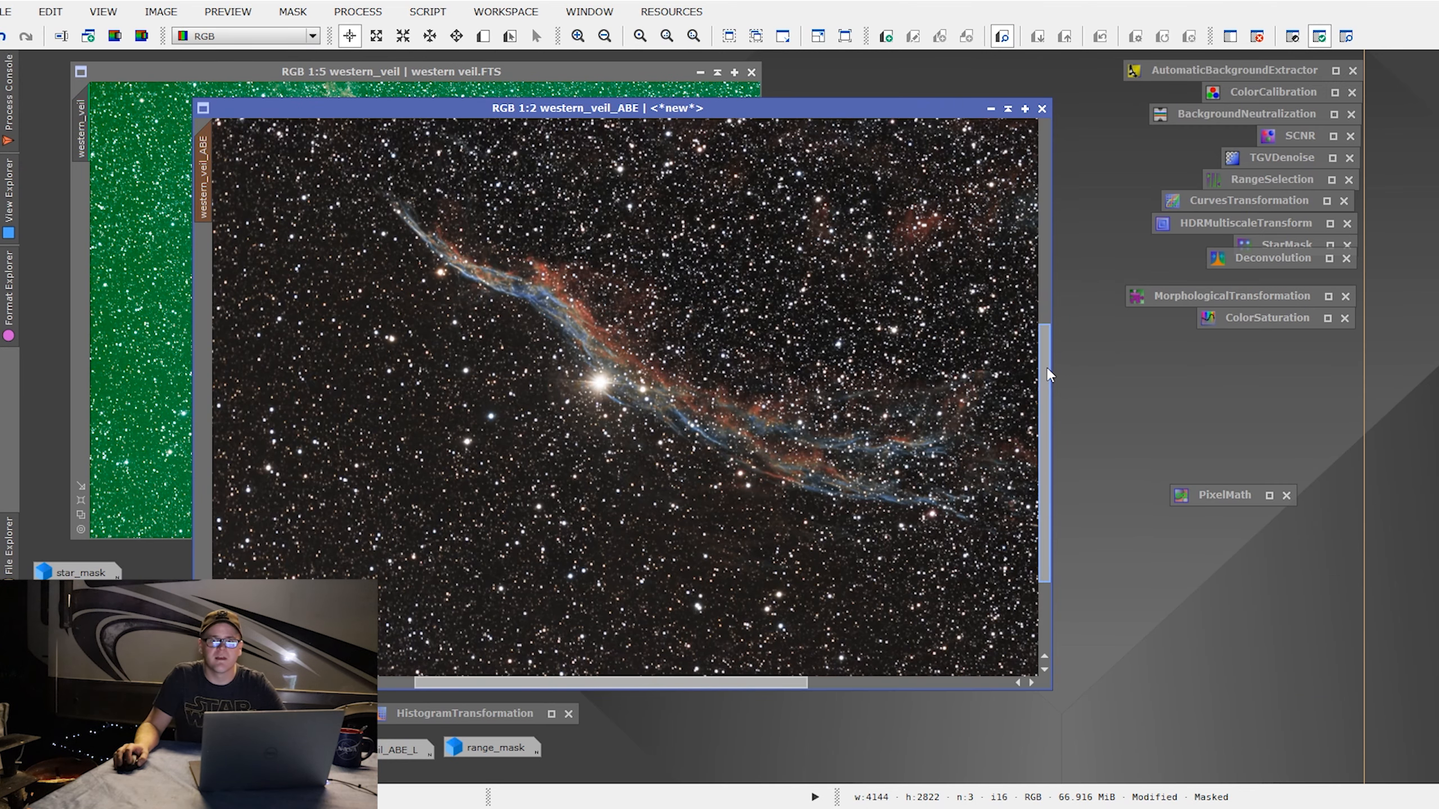
Step: Open LocalHistogramEqualization with kernel radius 64 and contrast limit 2.0, set the amount to 0.270, and compare its real-time preview with the original
{"action": "left_click", "coordinate": [369, 17]}
{"action": "mouse_move", "coordinate": [366, 37]}
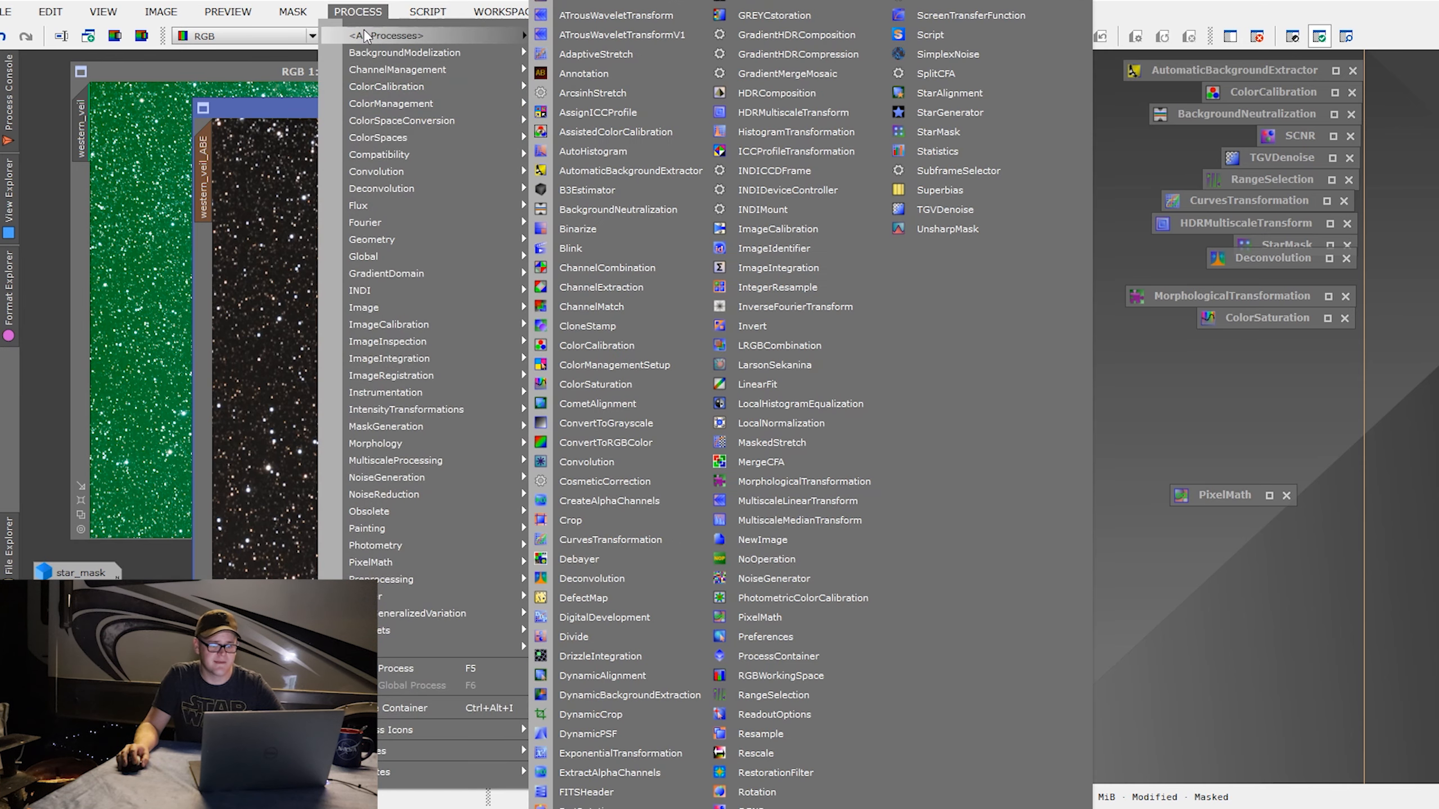
{"action": "left_click", "coordinate": [813, 413]}
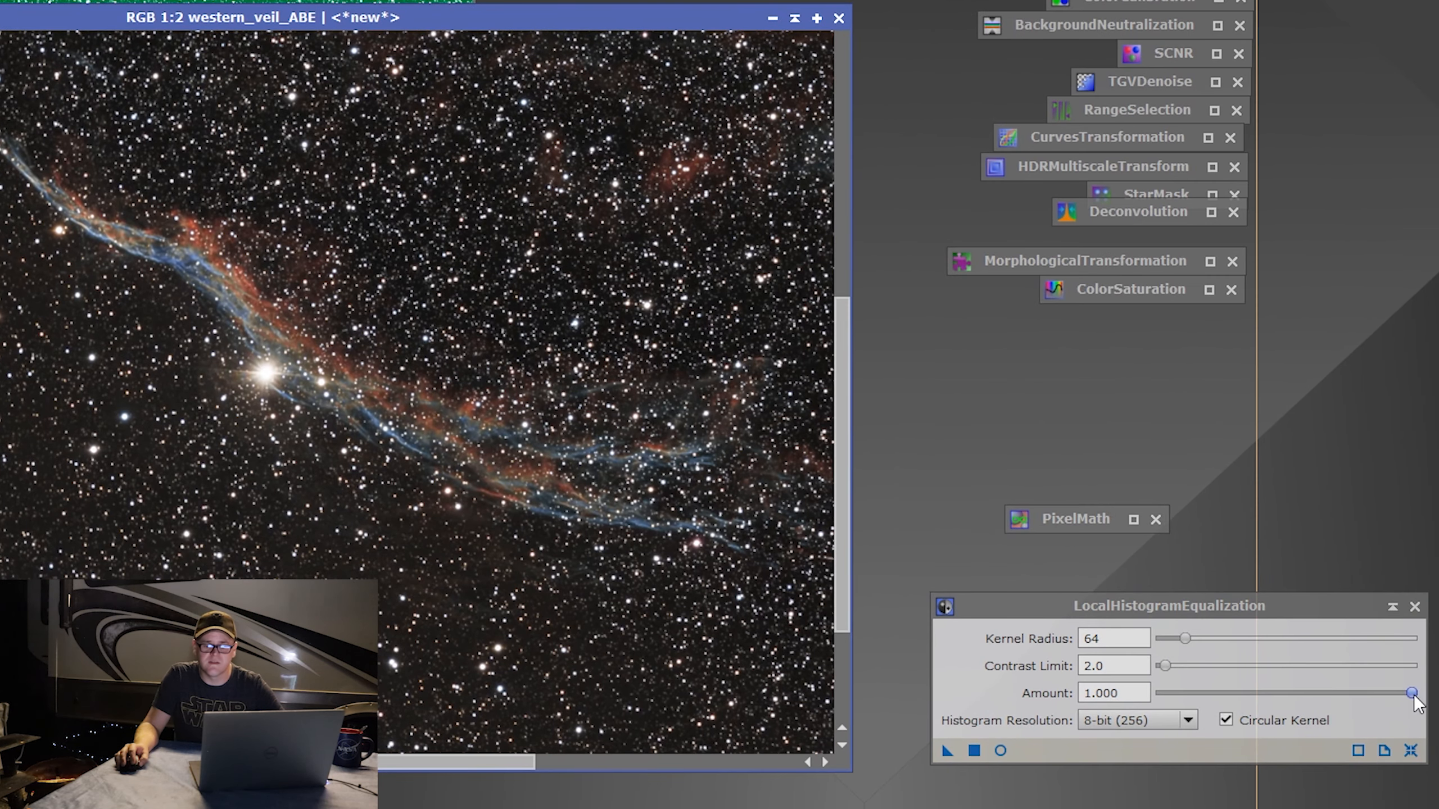
{"action": "left_click_drag", "start_coordinate": [1412, 695], "coordinate": [1240, 699]}
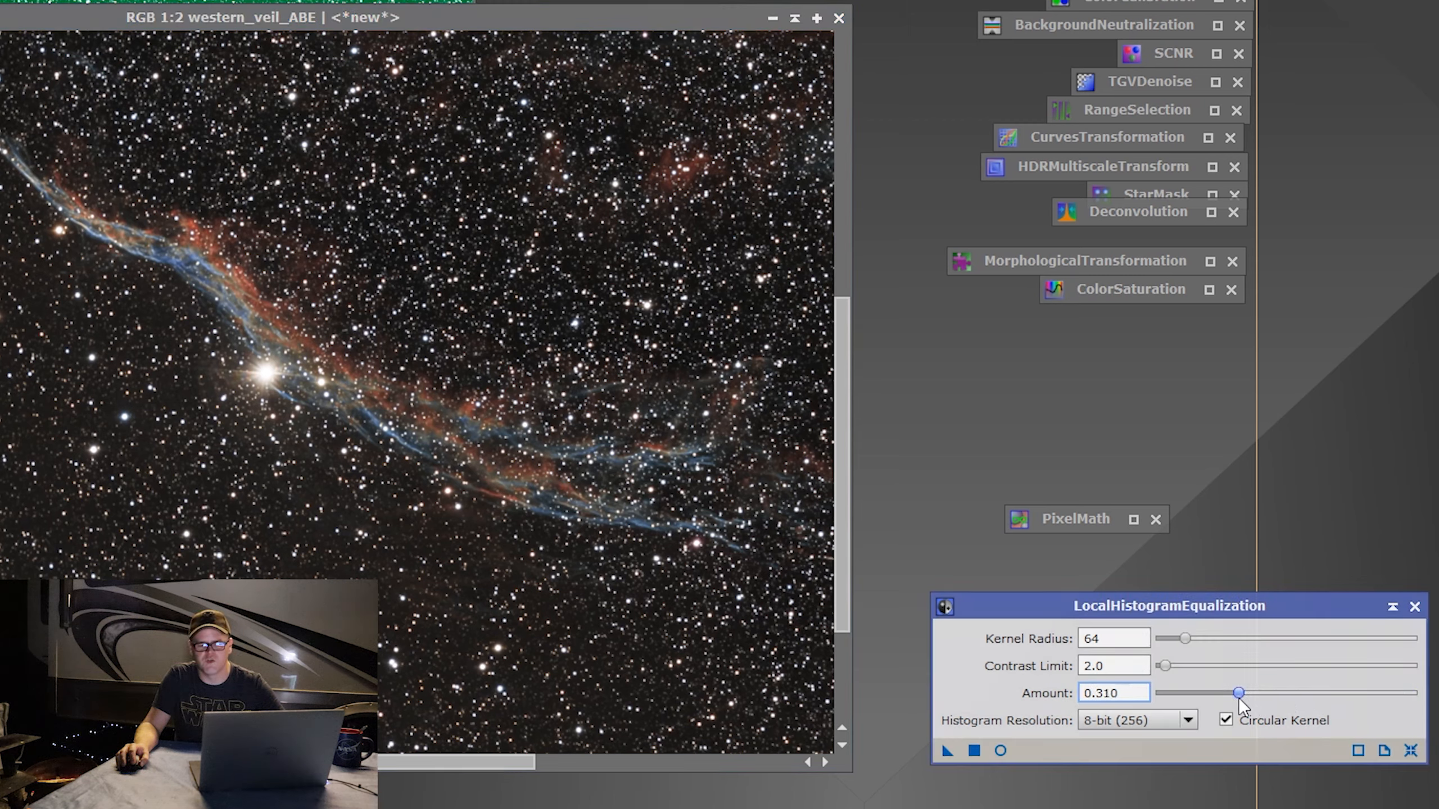
{"action": "left_click_drag", "start_coordinate": [1239, 700], "coordinate": [1229, 700]}
{"action": "left_click", "coordinate": [999, 749]}
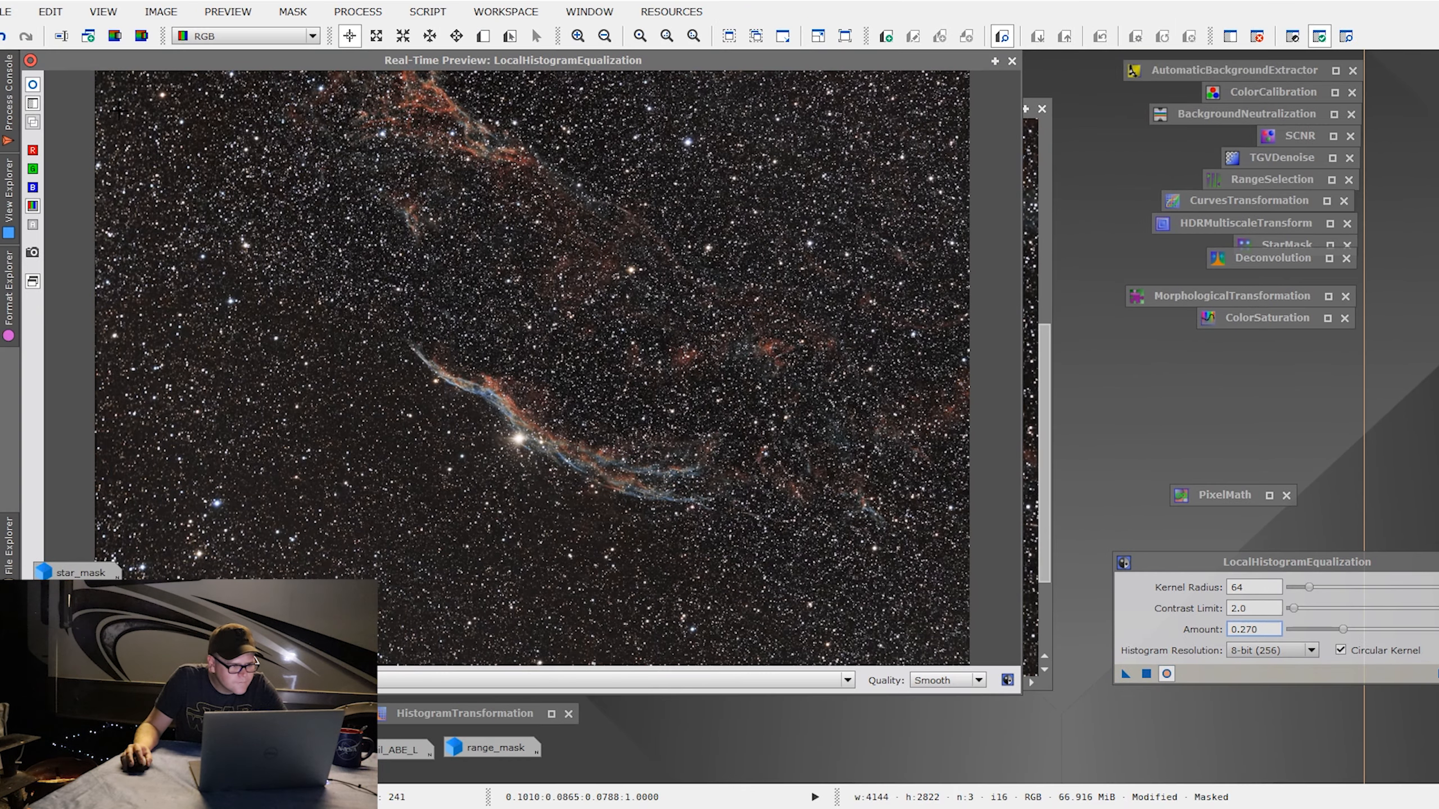
{"action": "left_click", "coordinate": [30, 89]}
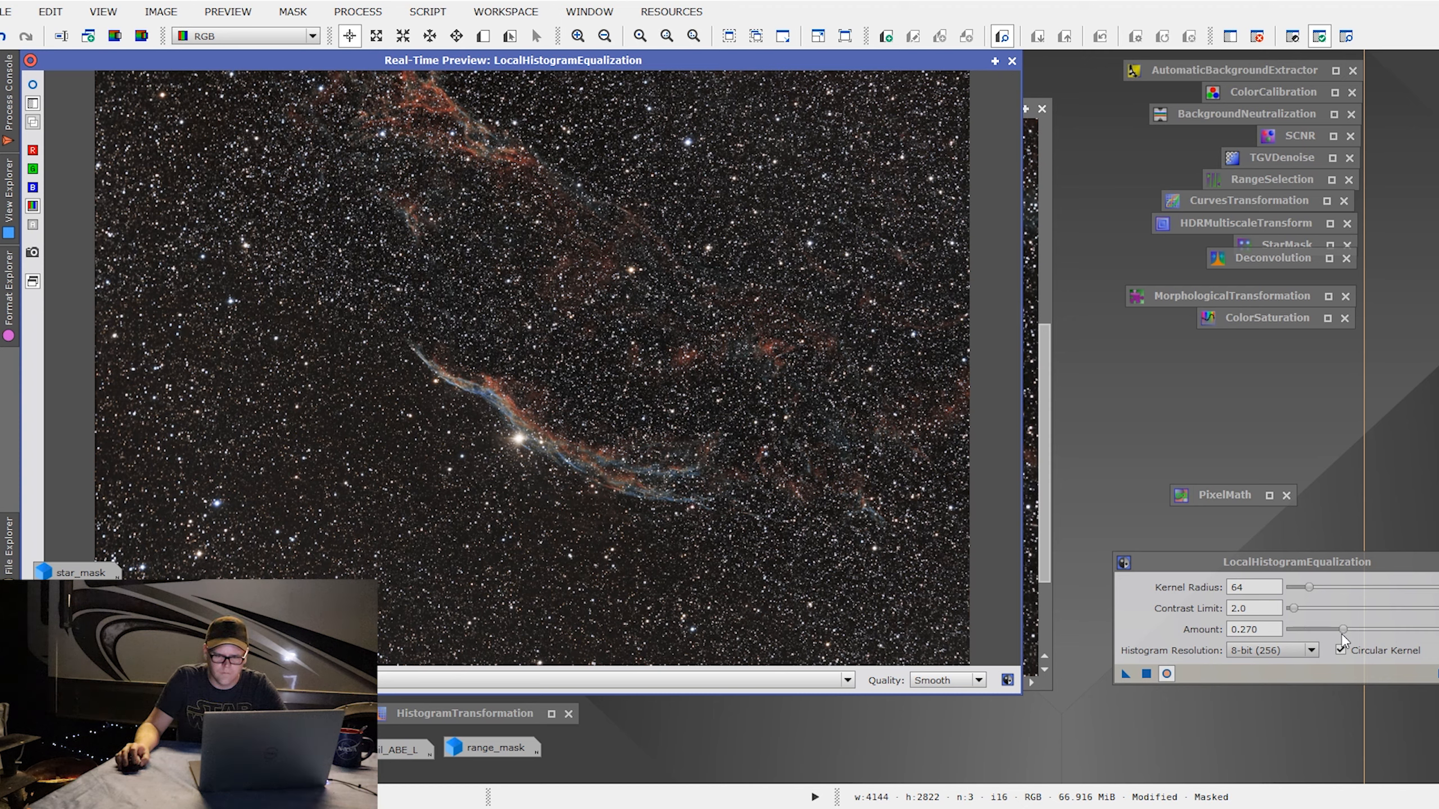
Step: Lower the LocalHistogramEqualization amount to 0.150 while checking the effect in the real-time preview
{"action": "left_click_drag", "start_coordinate": [1343, 634], "coordinate": [1335, 635]}
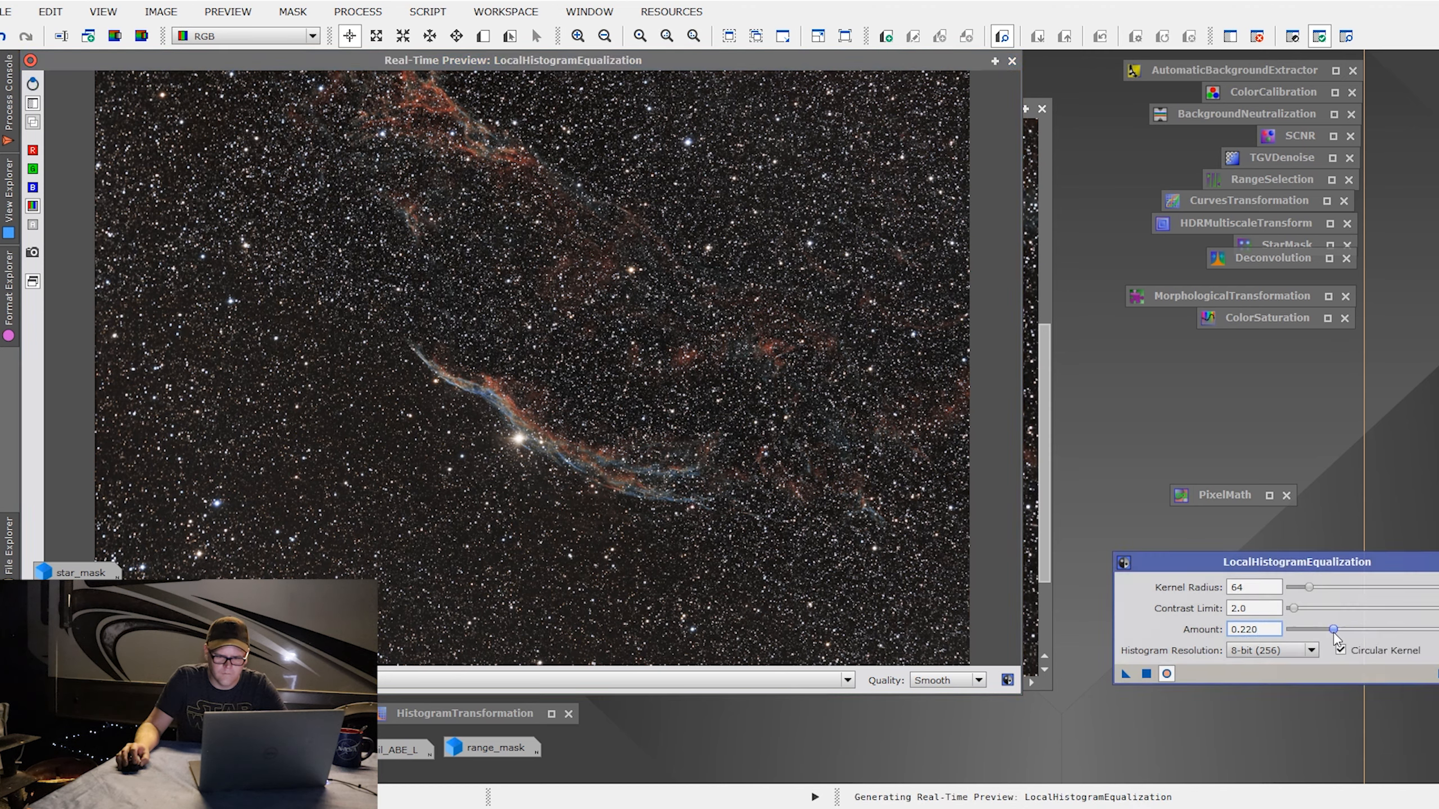
{"action": "left_click", "coordinate": [35, 86]}
{"action": "key", "text": "Left"}
{"action": "key", "text": "Left"}
{"action": "key", "text": "Left"}
{"action": "key", "text": "Left"}
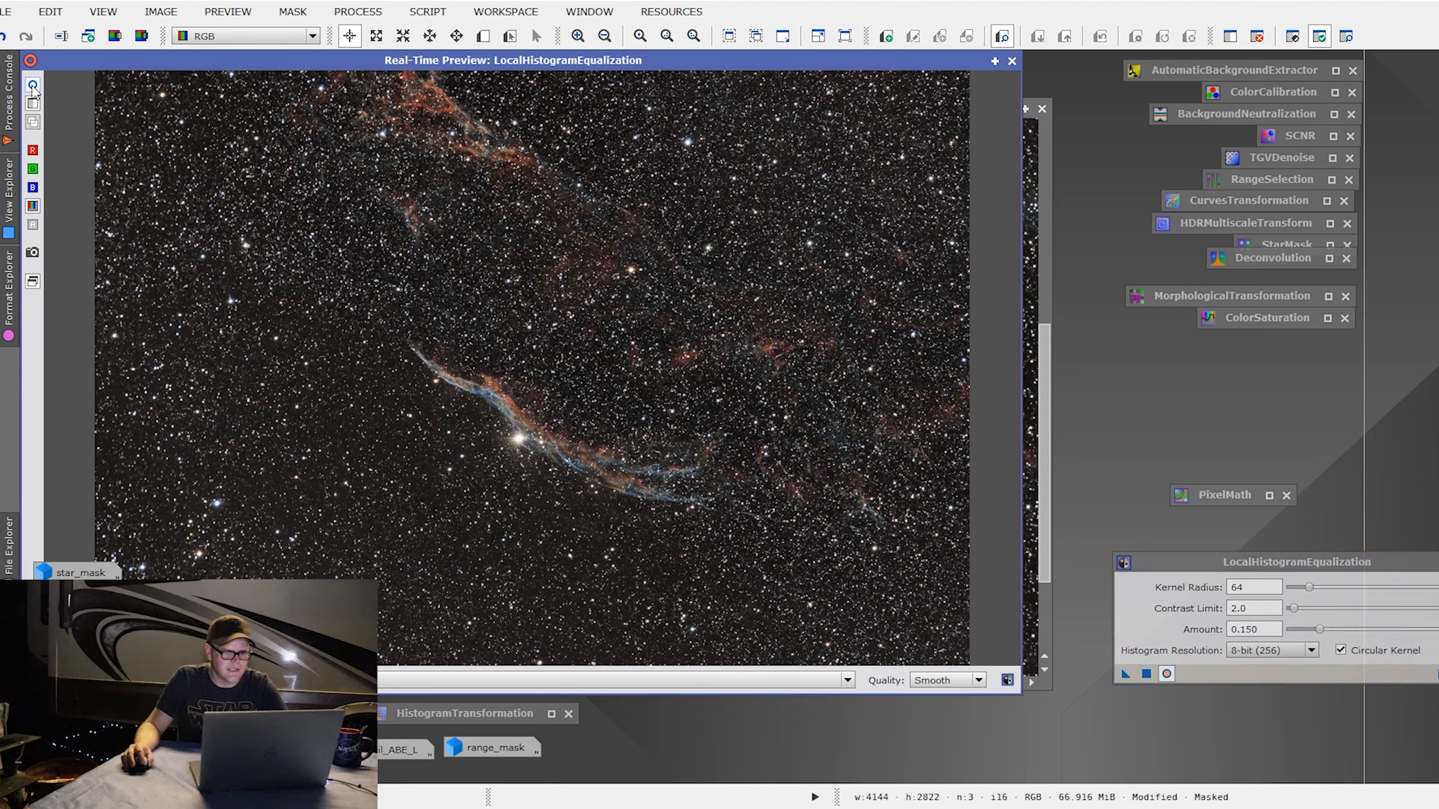
Step: Close the real-time preview and apply LocalHistogramEqualization to western_veil_ABE
{"action": "left_click", "coordinate": [1012, 62]}
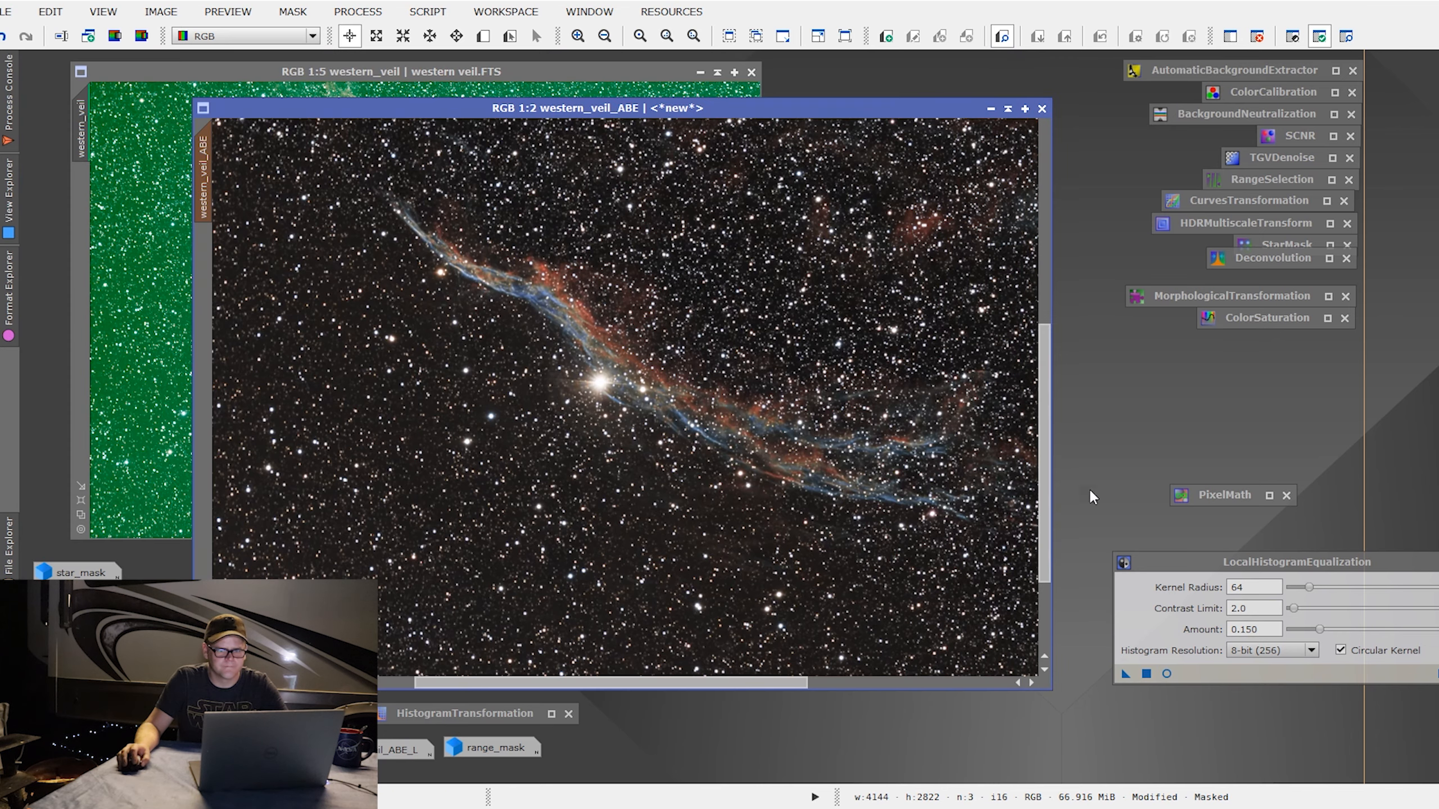
{"action": "left_click", "coordinate": [1126, 673]}
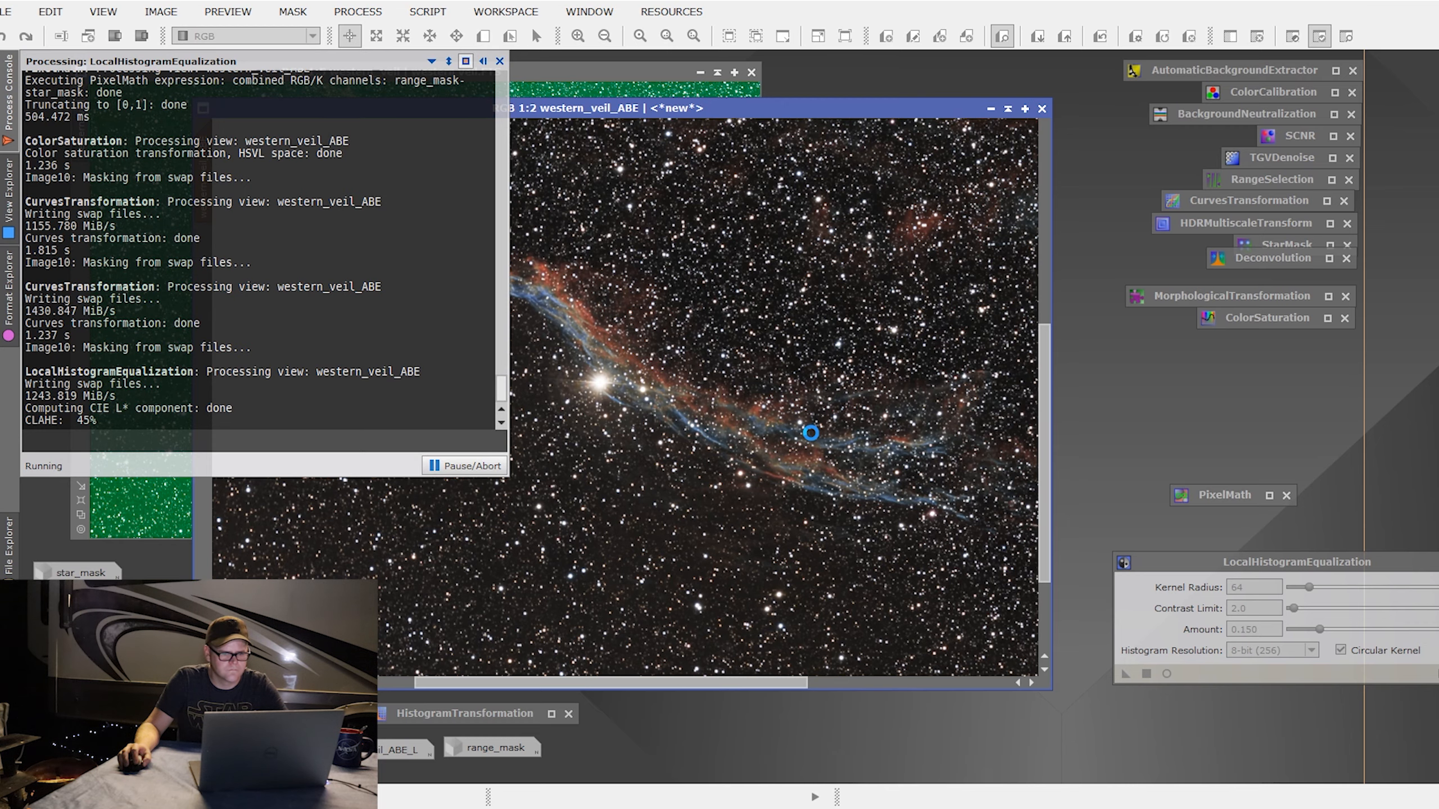
{"action": "scroll", "coordinate": [653, 364], "scroll_direction": "down", "scroll_amount": 2}
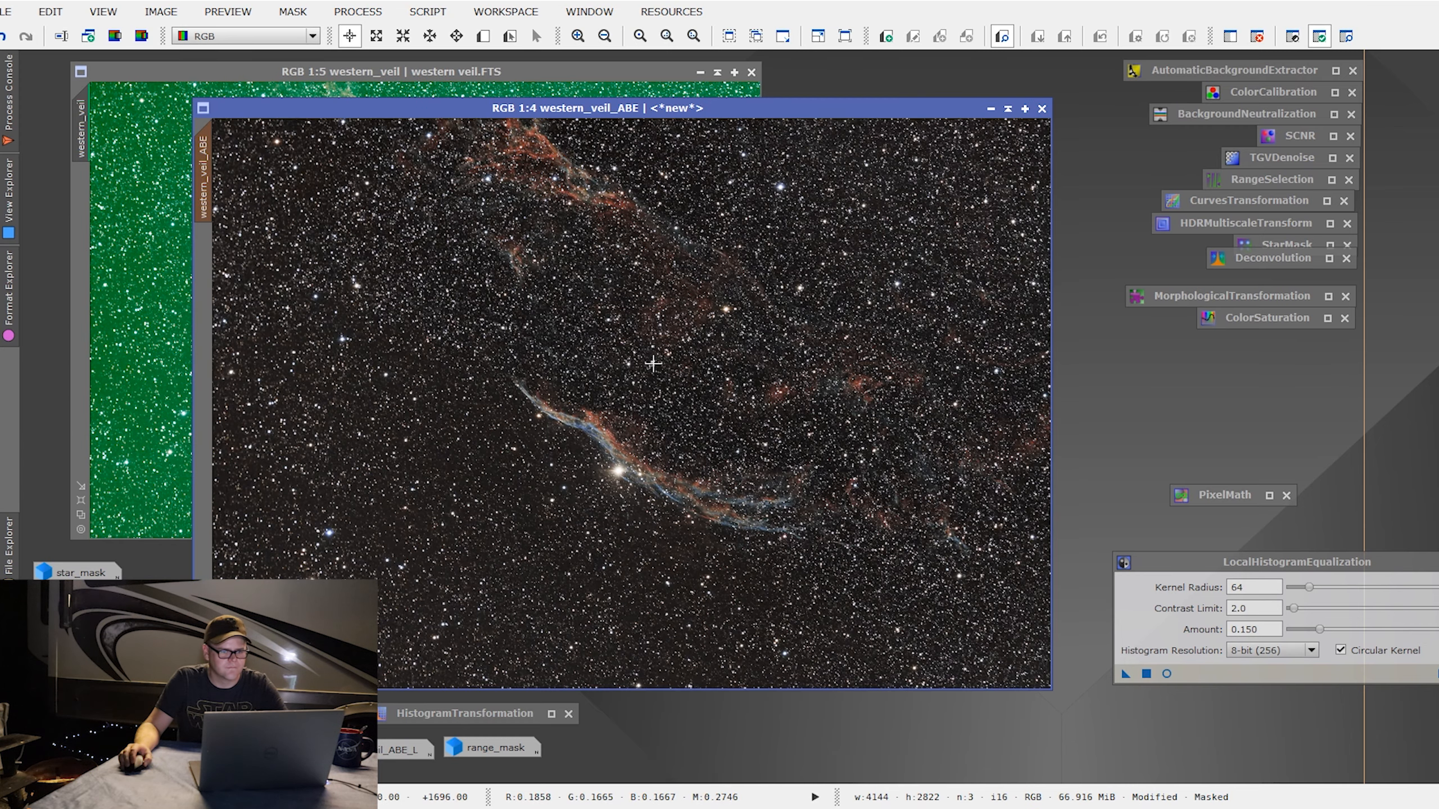
Step: Remove the mask from western_veil_ABE and shift its image window slightly in the workspace
{"action": "left_click", "coordinate": [292, 11]}
{"action": "left_click", "coordinate": [317, 56]}
{"action": "left_click_drag", "start_coordinate": [883, 106], "coordinate": [850, 88]}
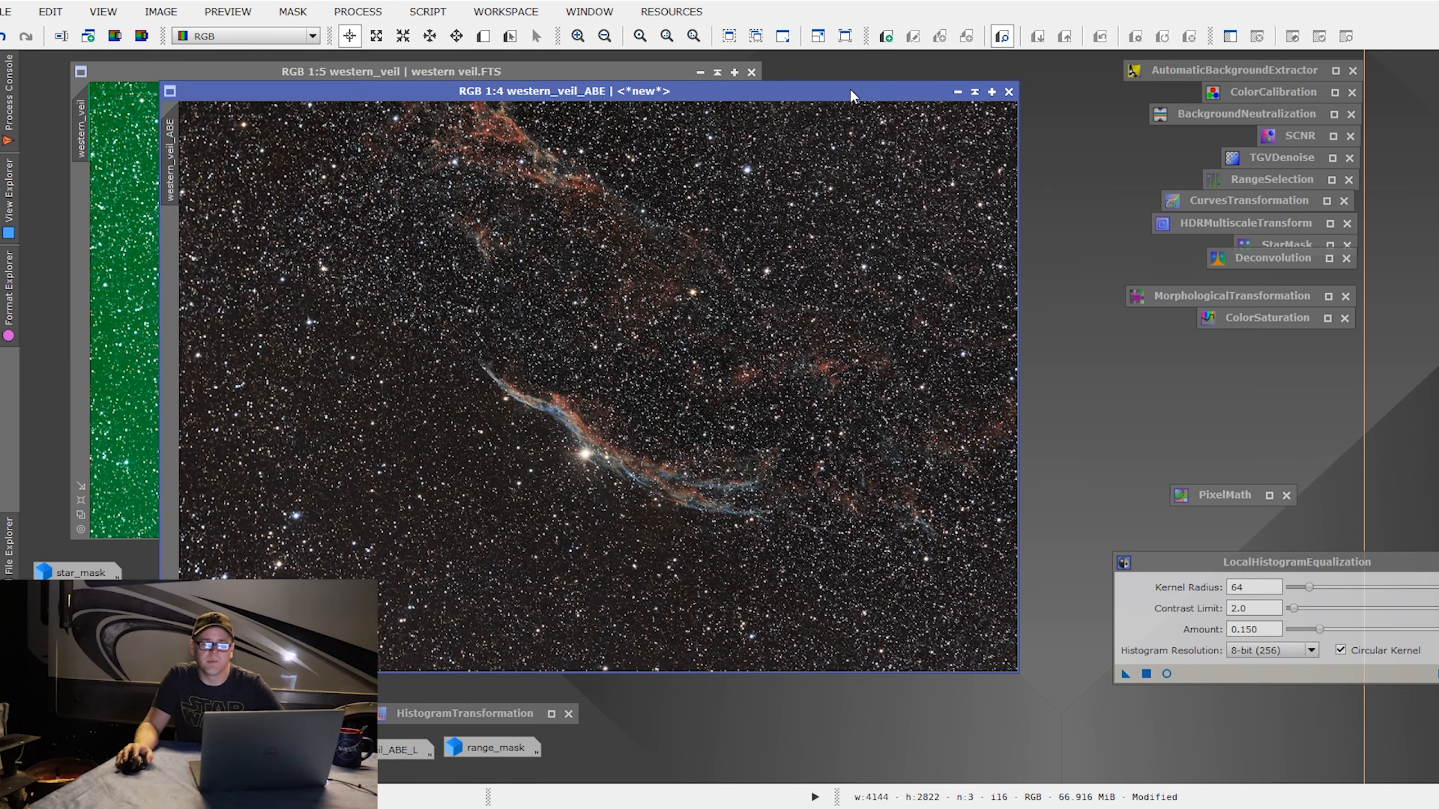
Step: Preview an RGB/K S-curve in CurvesTransformation through 0.25323/0.22222 and 0.73902/0.77003 (input/output), and apply it to western_veil_ABE
{"action": "left_click", "coordinate": [1325, 202]}
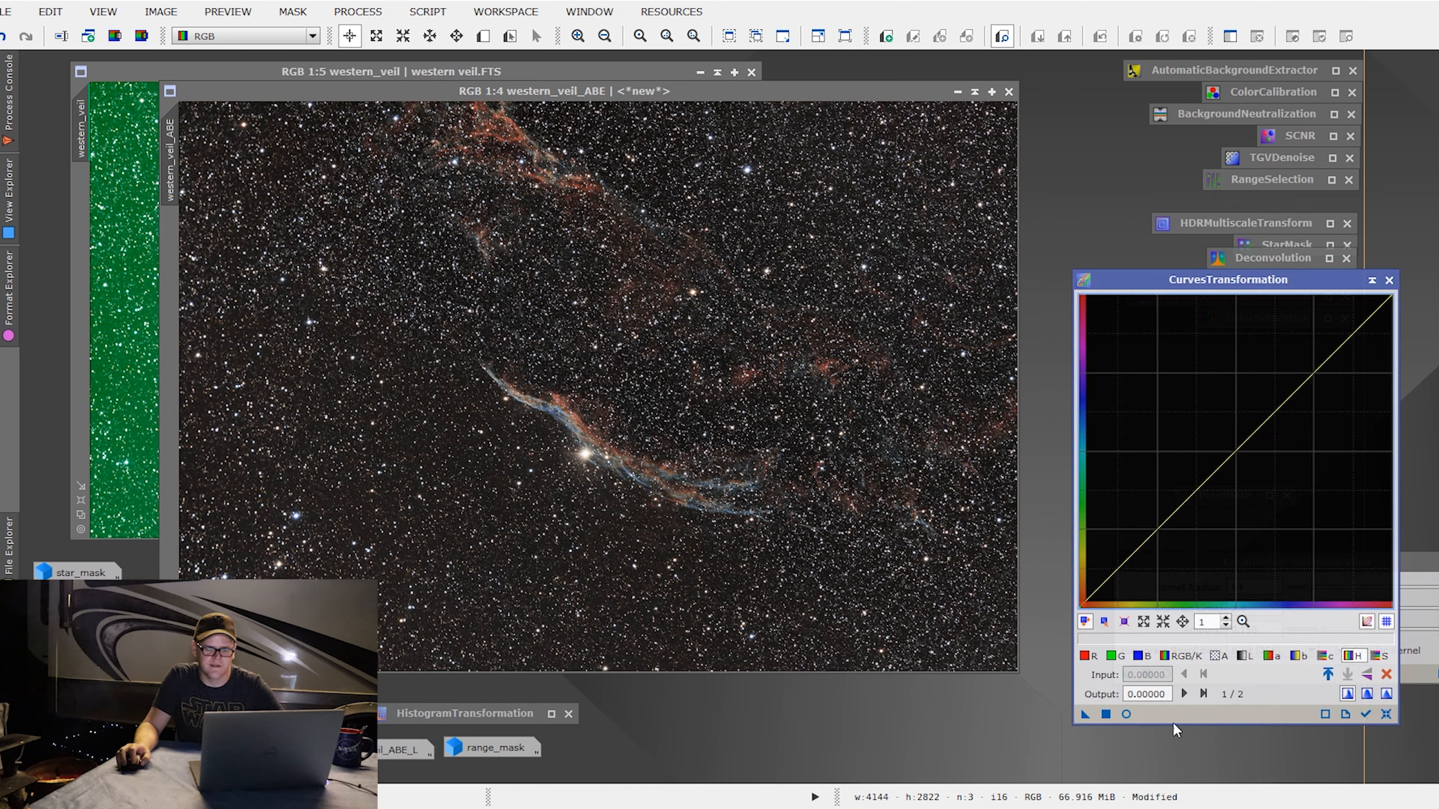
{"action": "left_click", "coordinate": [1172, 658]}
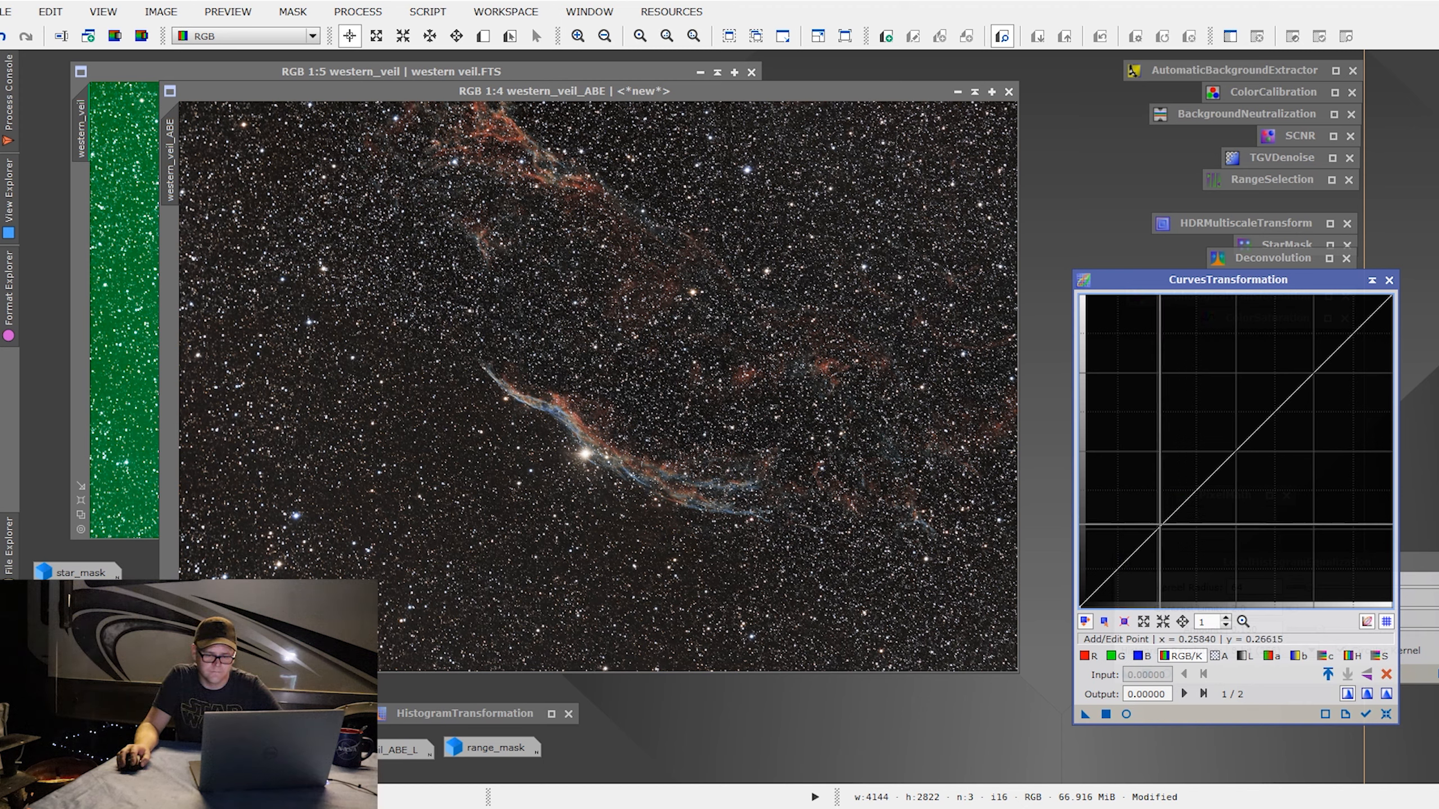
{"action": "left_click", "coordinate": [1126, 715]}
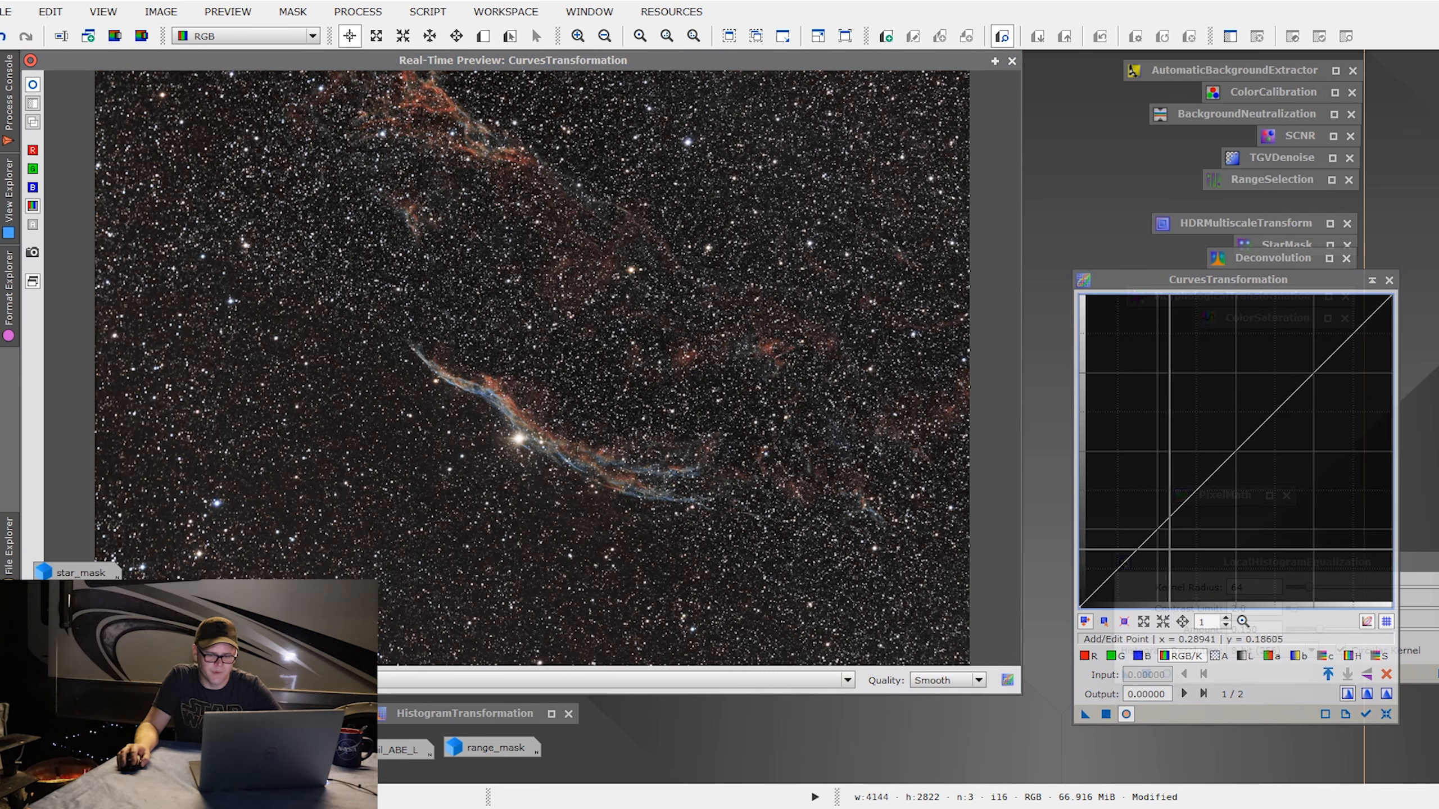
{"action": "left_click", "coordinate": [1160, 539]}
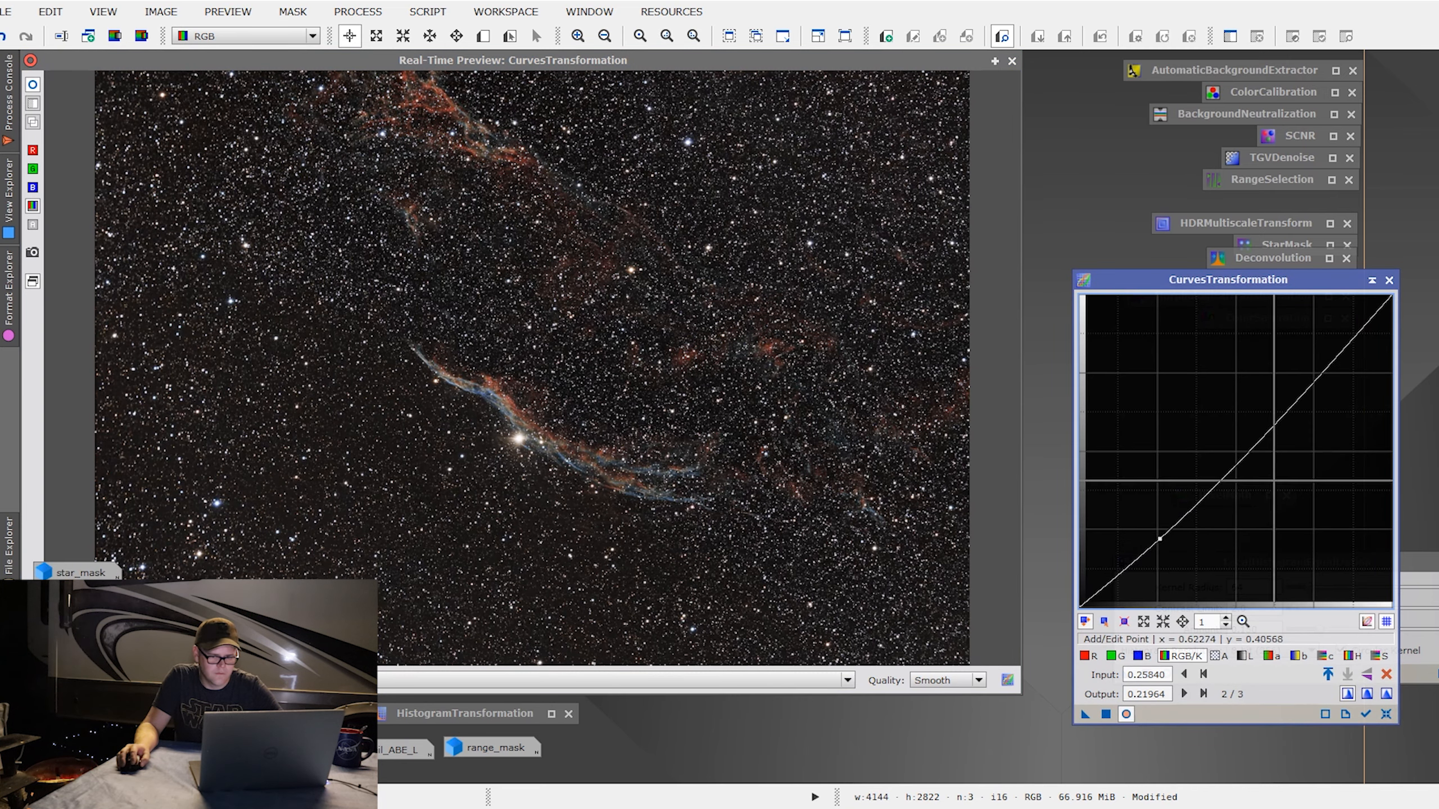
{"action": "left_click", "coordinate": [1313, 379]}
{"action": "left_click_drag", "start_coordinate": [1313, 379], "coordinate": [1310, 367]}
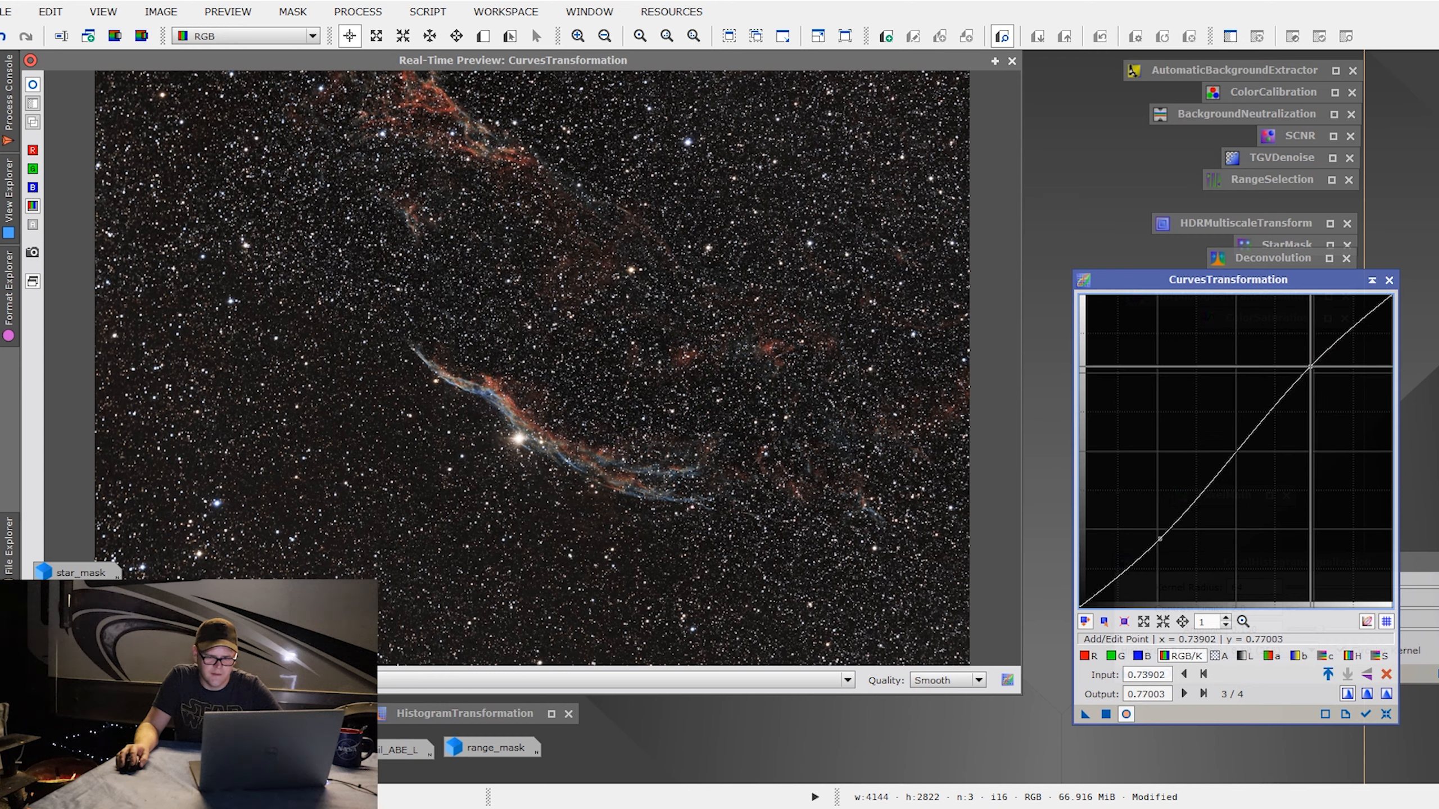
{"action": "left_click", "coordinate": [35, 85]}
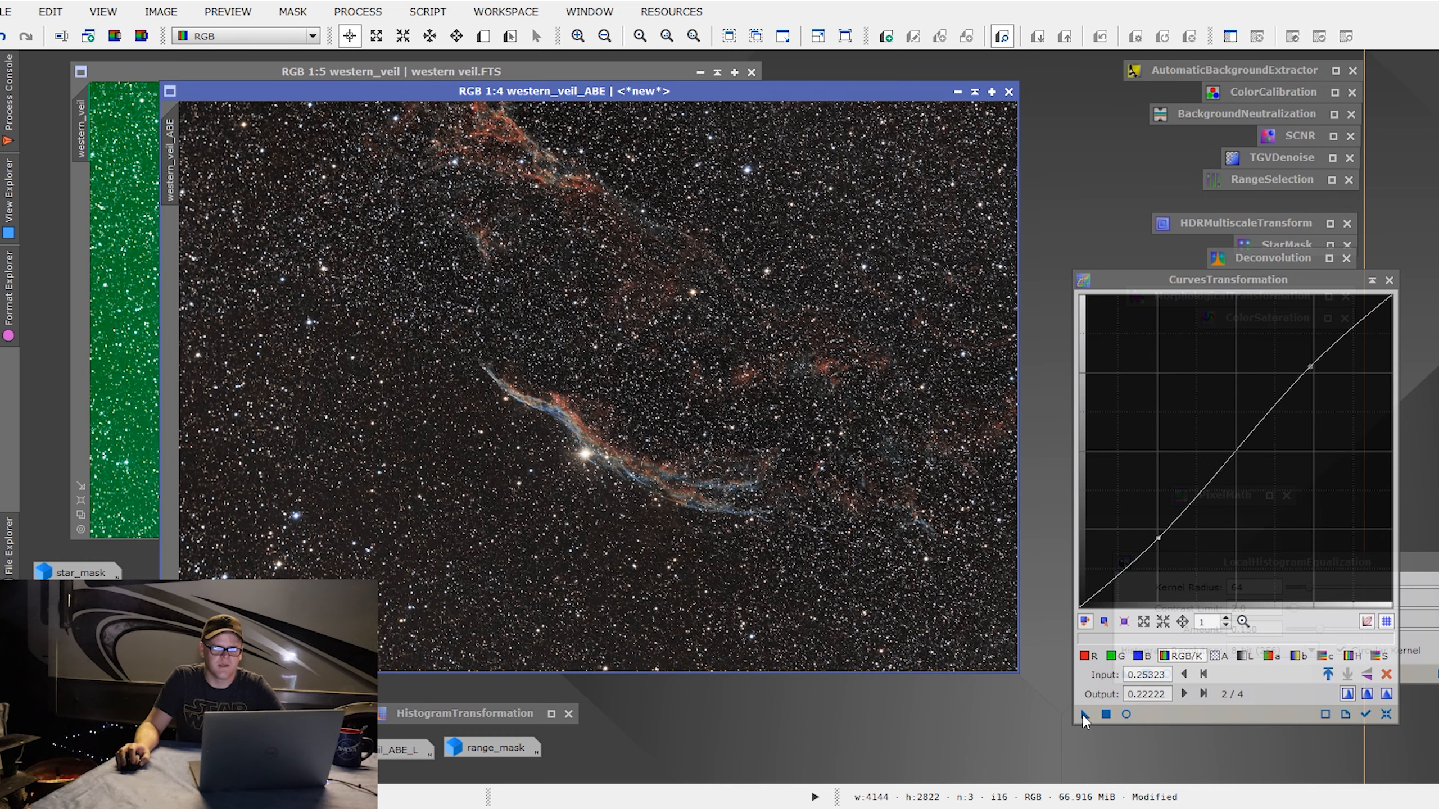
{"action": "left_click_drag", "start_coordinate": [1081, 713], "coordinate": [769, 446]}
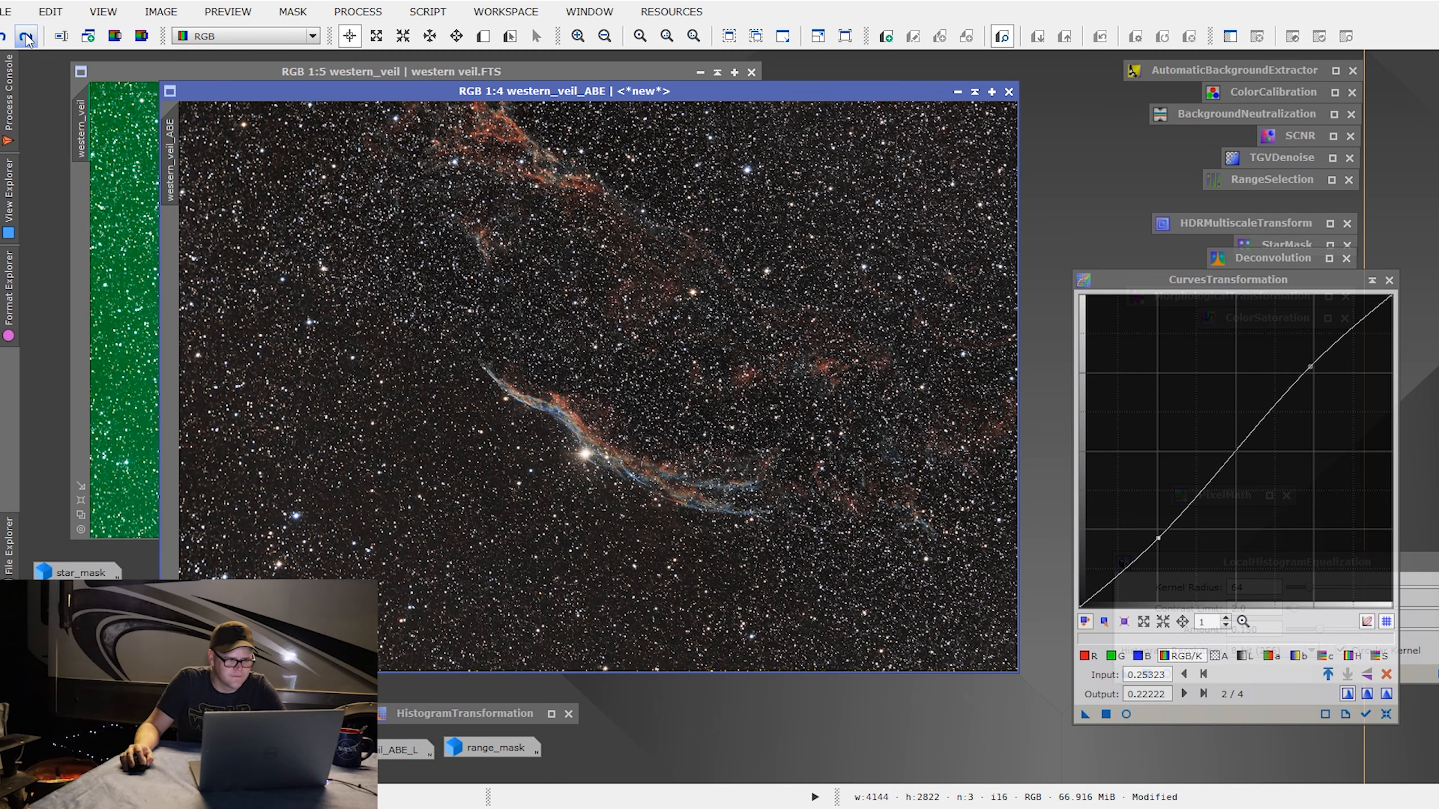
Step: Compare western_veil_ABE with and without the contrast curve, examining the bright star, nebula filaments and background at different magnifications
{"action": "left_click", "coordinate": [26, 38]}
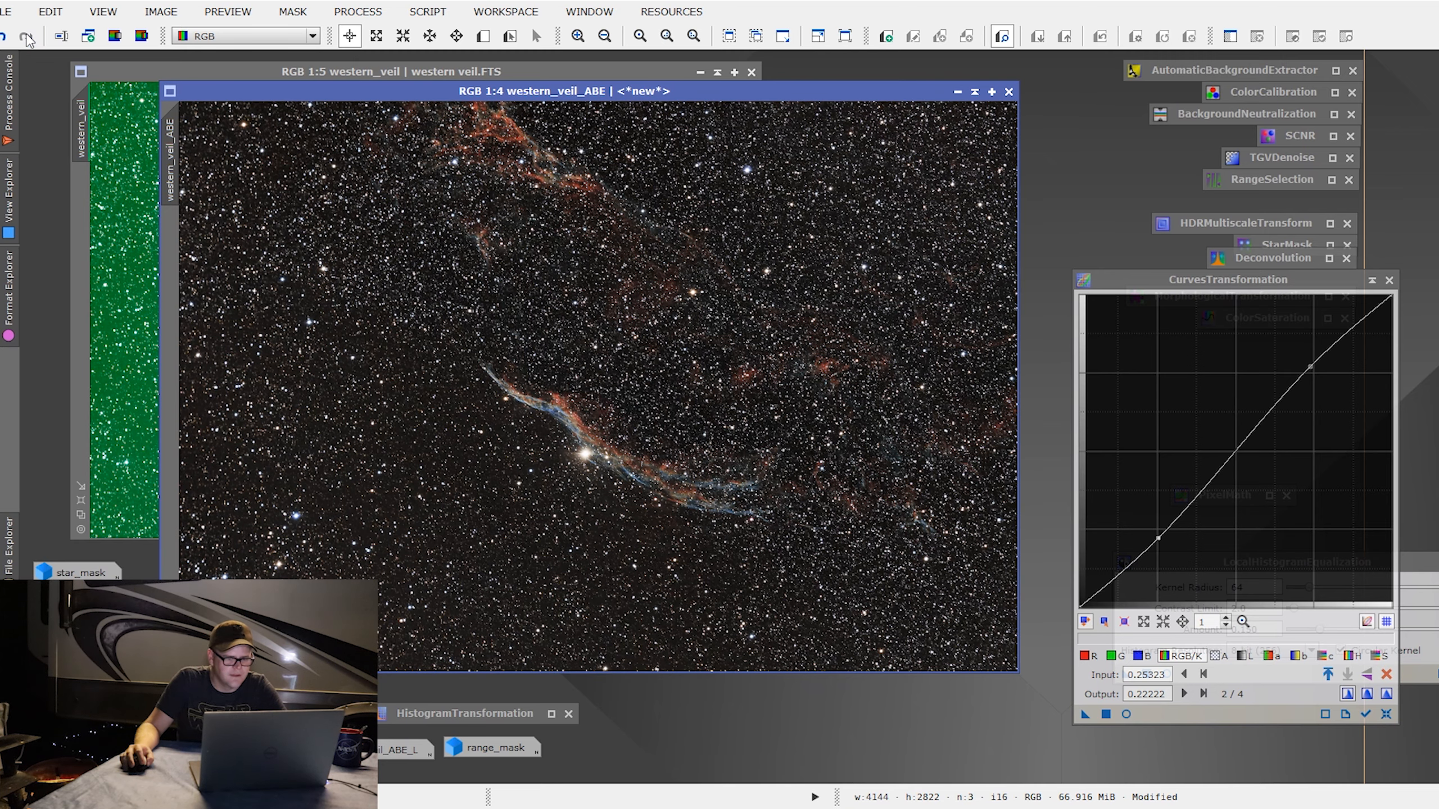
{"action": "scroll", "coordinate": [662, 401], "scroll_direction": "up", "scroll_amount": 4}
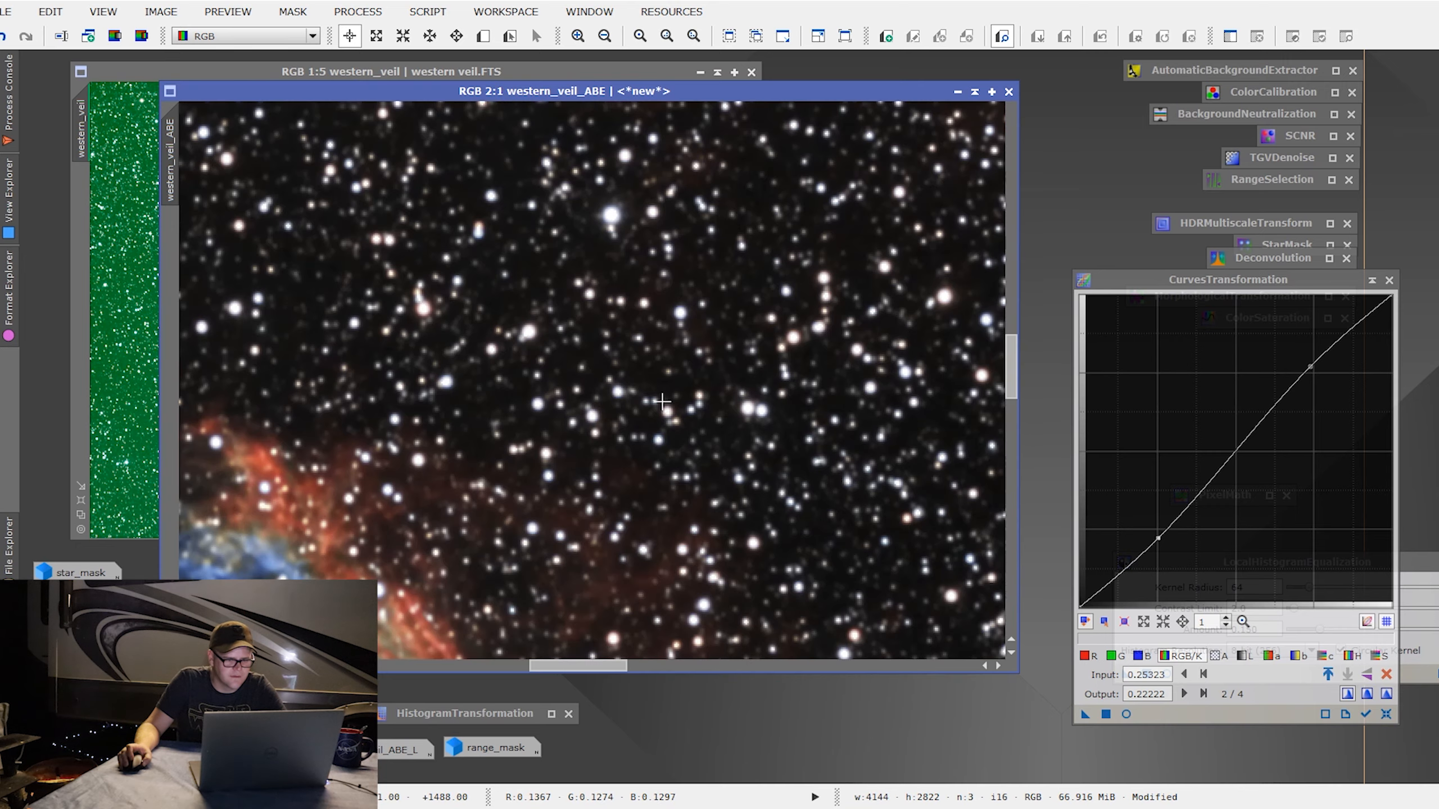
{"action": "left_click_drag", "start_coordinate": [1011, 362], "coordinate": [1001, 435]}
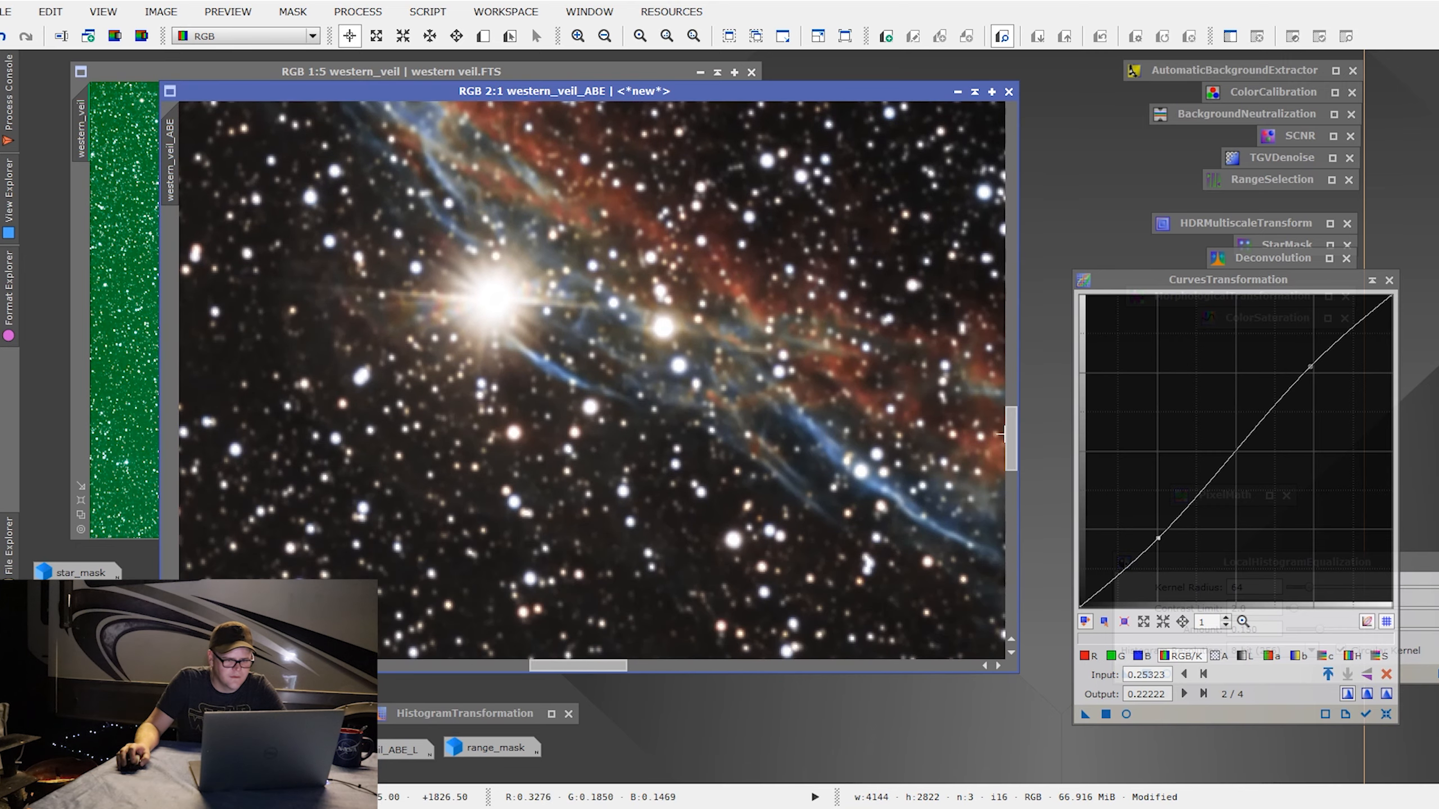
{"action": "scroll", "coordinate": [1001, 435], "scroll_direction": "down", "scroll_amount": 2}
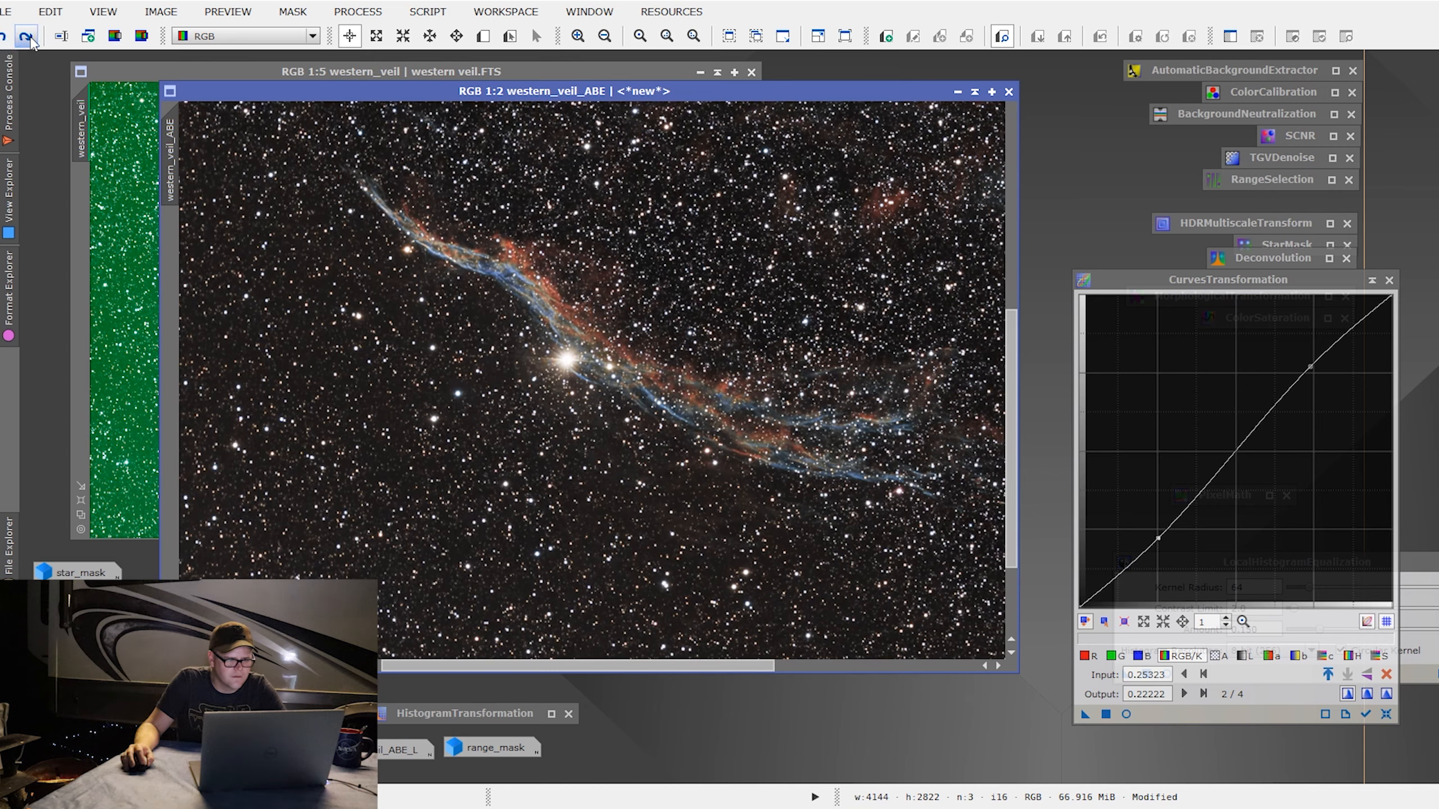
{"action": "left_click", "coordinate": [30, 38]}
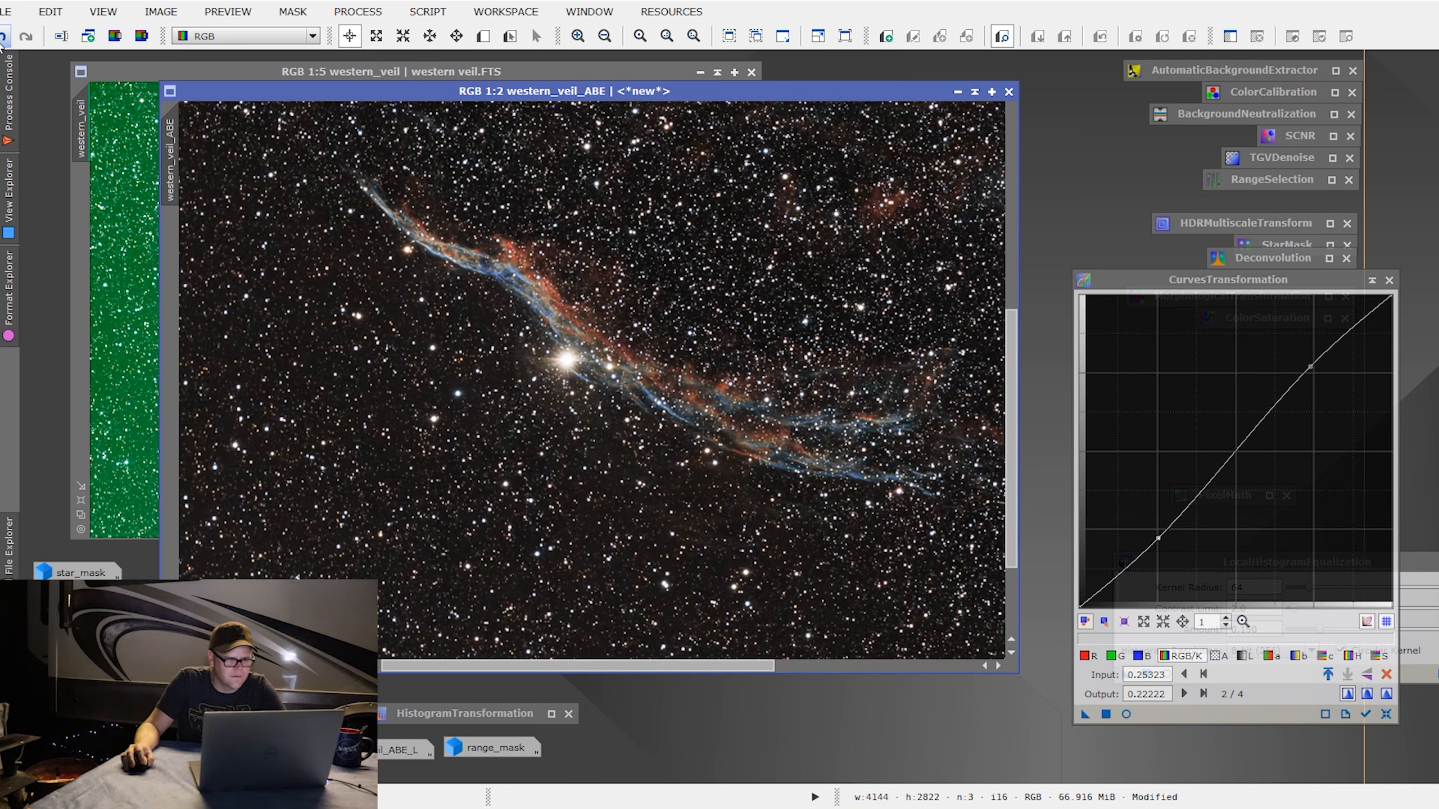